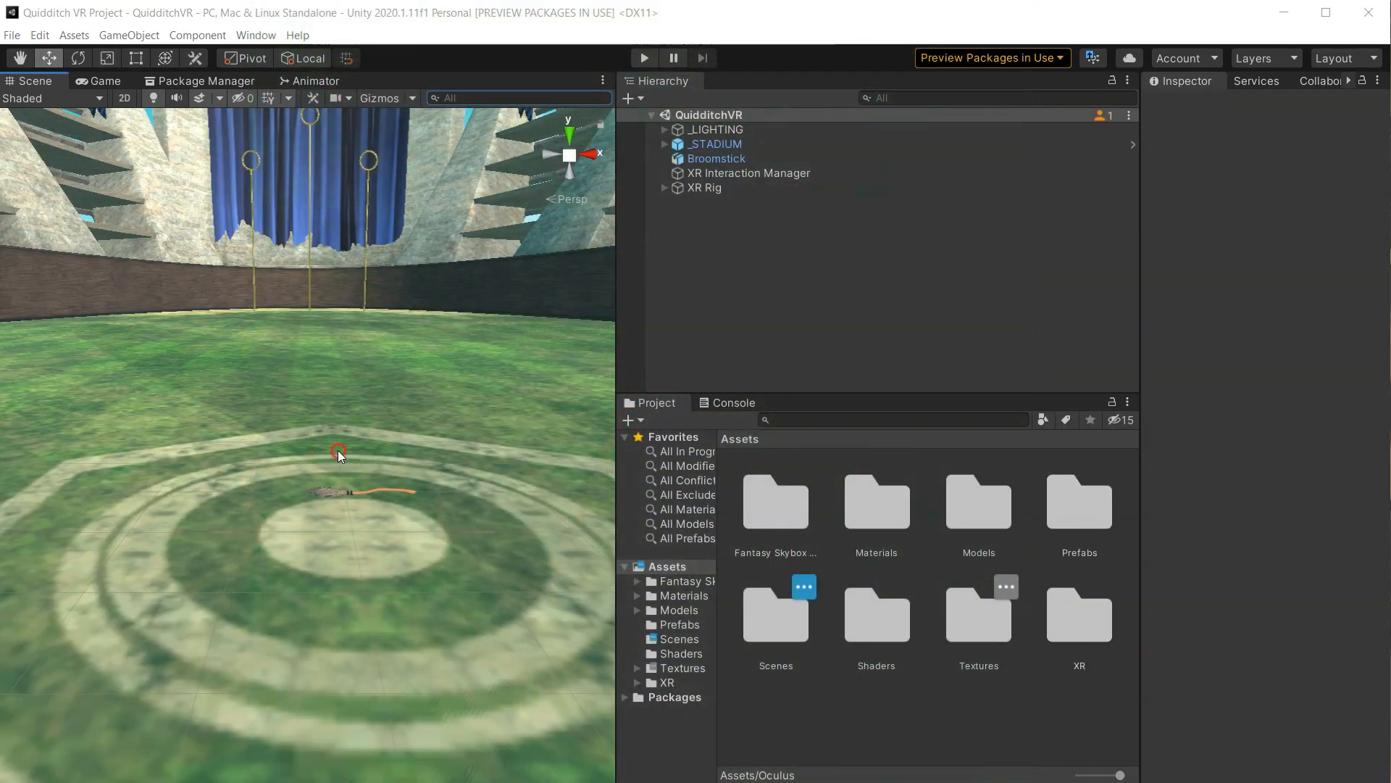
- Frame the Broomstick object in the Scene view, then clear the selection
scroll(338, 454, down, 5)
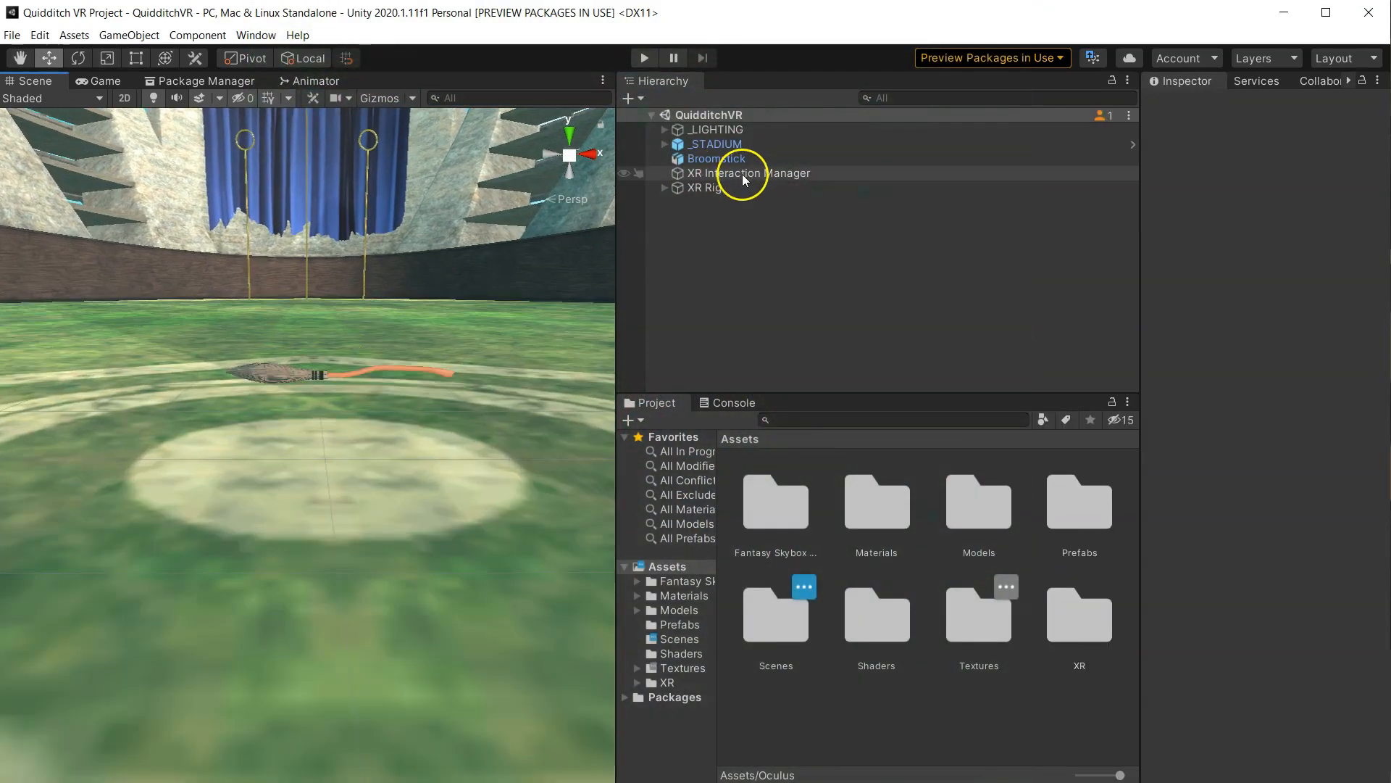
middle_drag(412, 335, 397, 361)
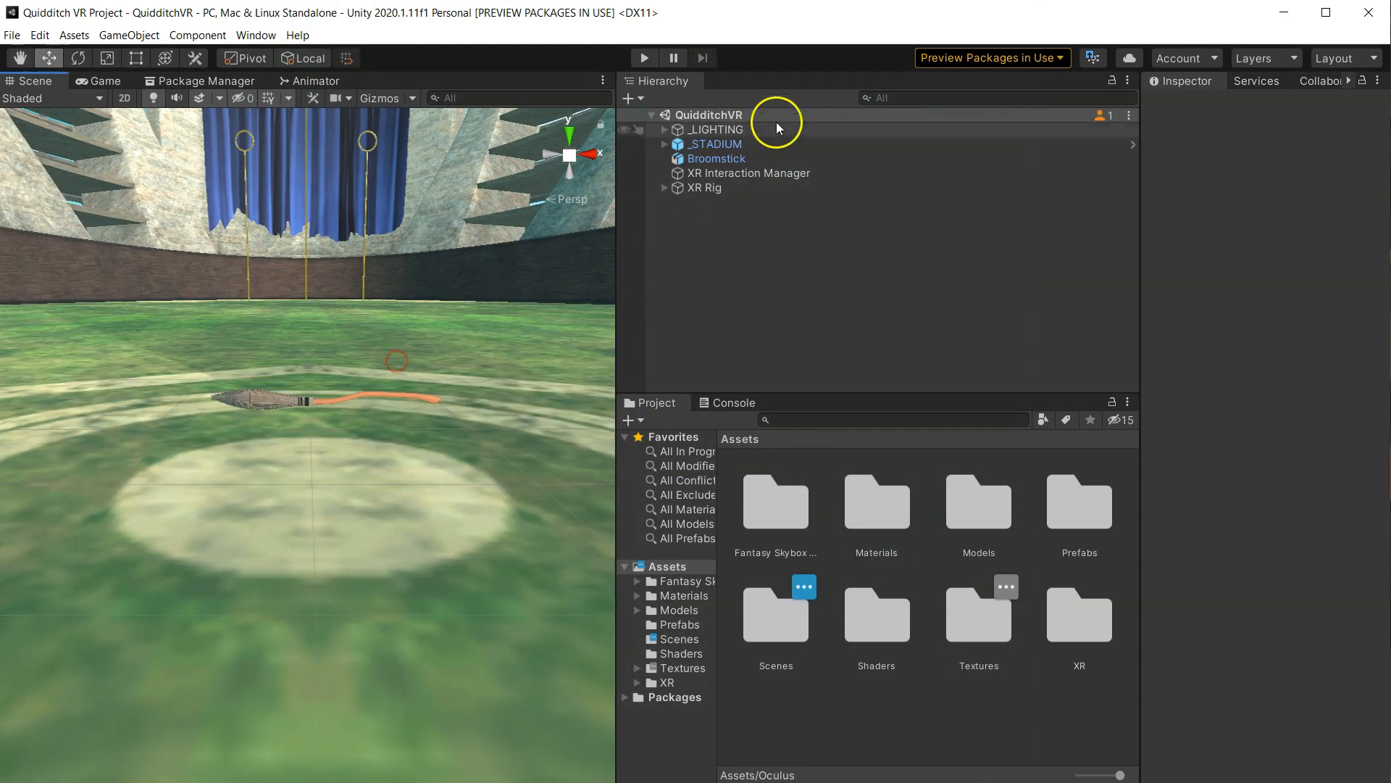
click(718, 163)
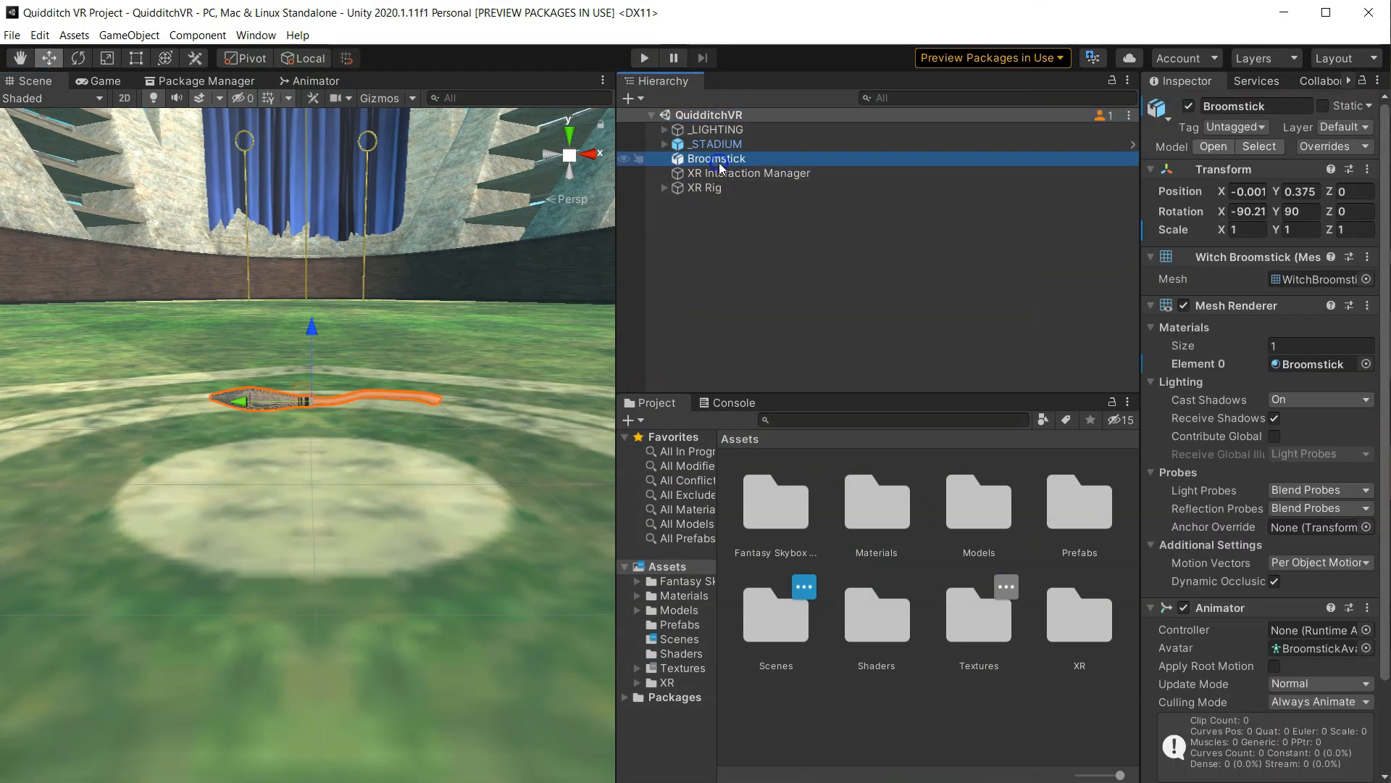
double_click(719, 162)
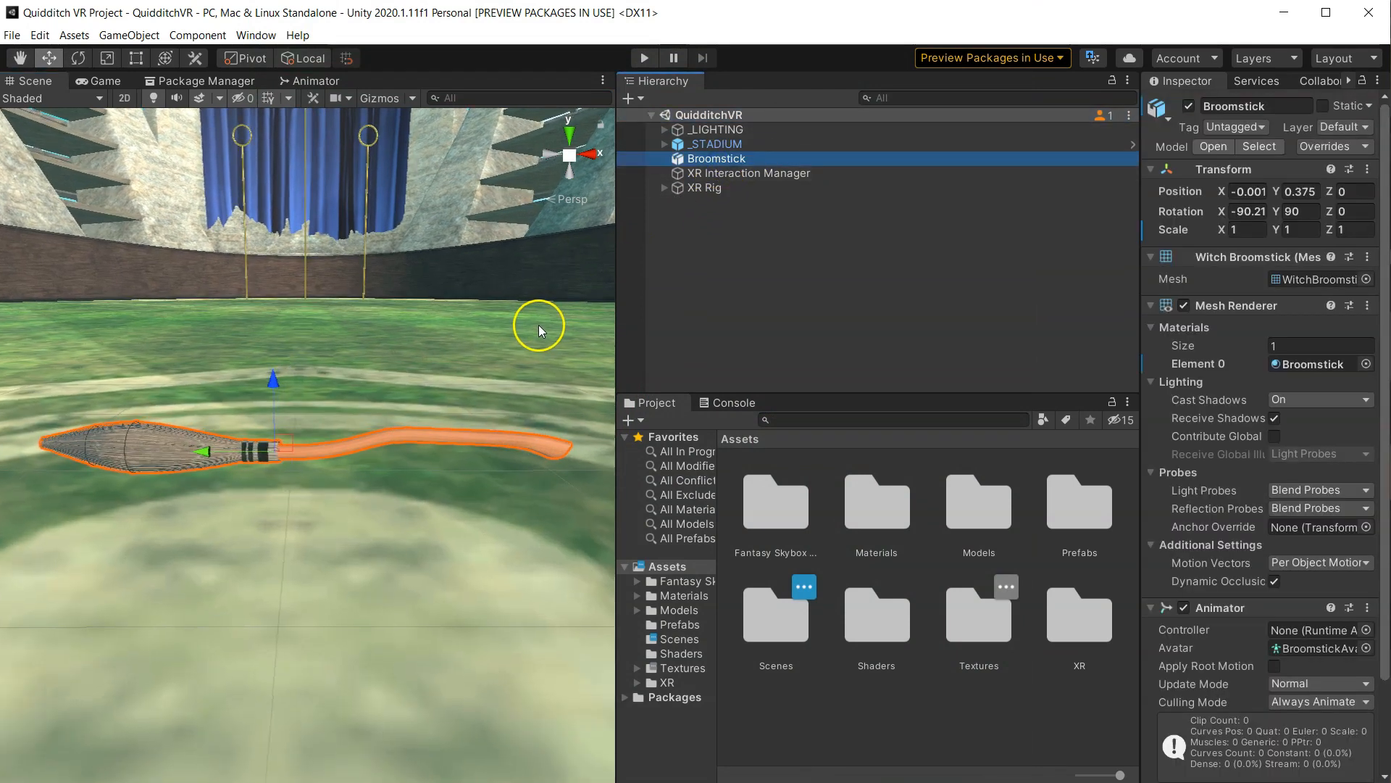
click(723, 303)
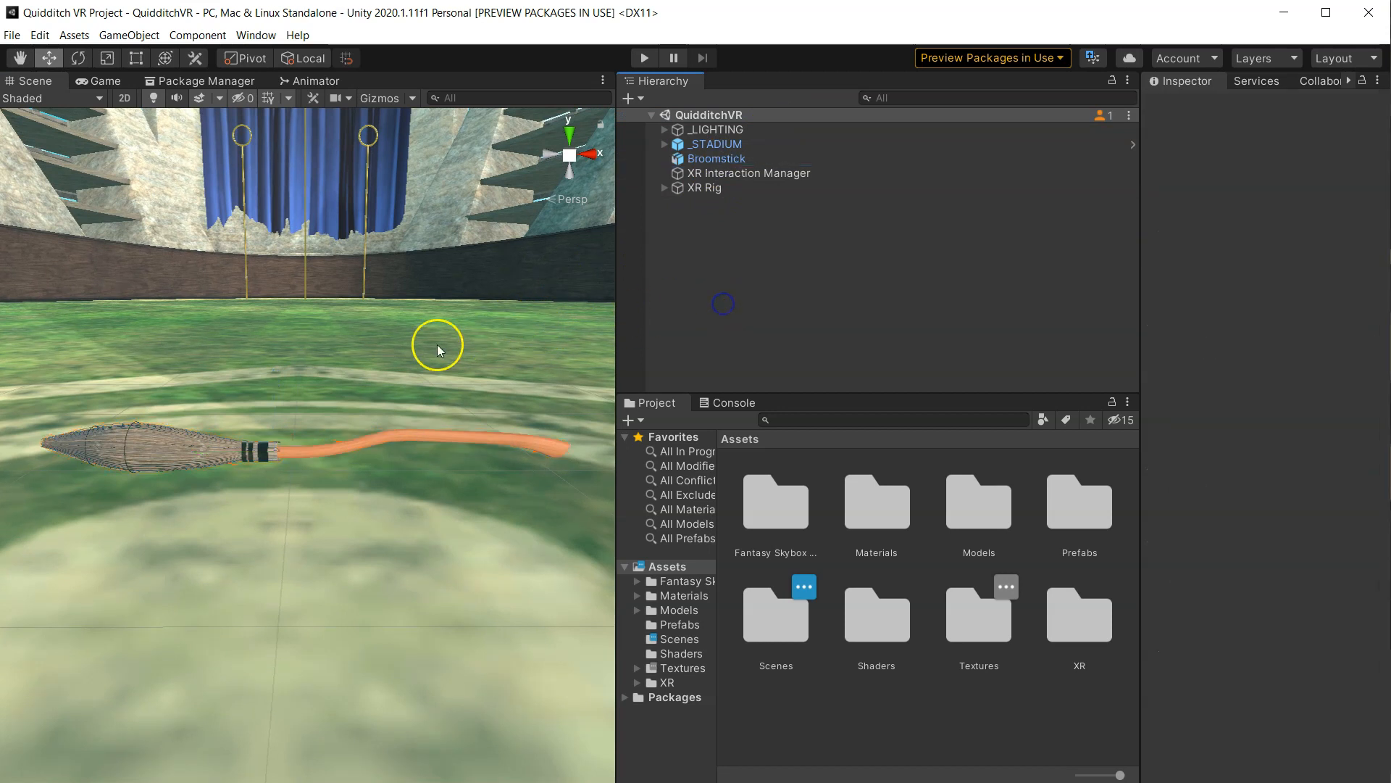
- Examine the broomstick and the surrounding stadium pitch, goal hoops and stands from several angles and distances
scroll(403, 381, down, 5)
middle_drag(403, 380, 347, 454)
mouse_move(290, 421)
right_down()
mouse_move(404, 384)
mouse_move(301, 446)
right_up()
middle_drag(335, 453, 379, 366)
scroll(373, 399, up, 5)
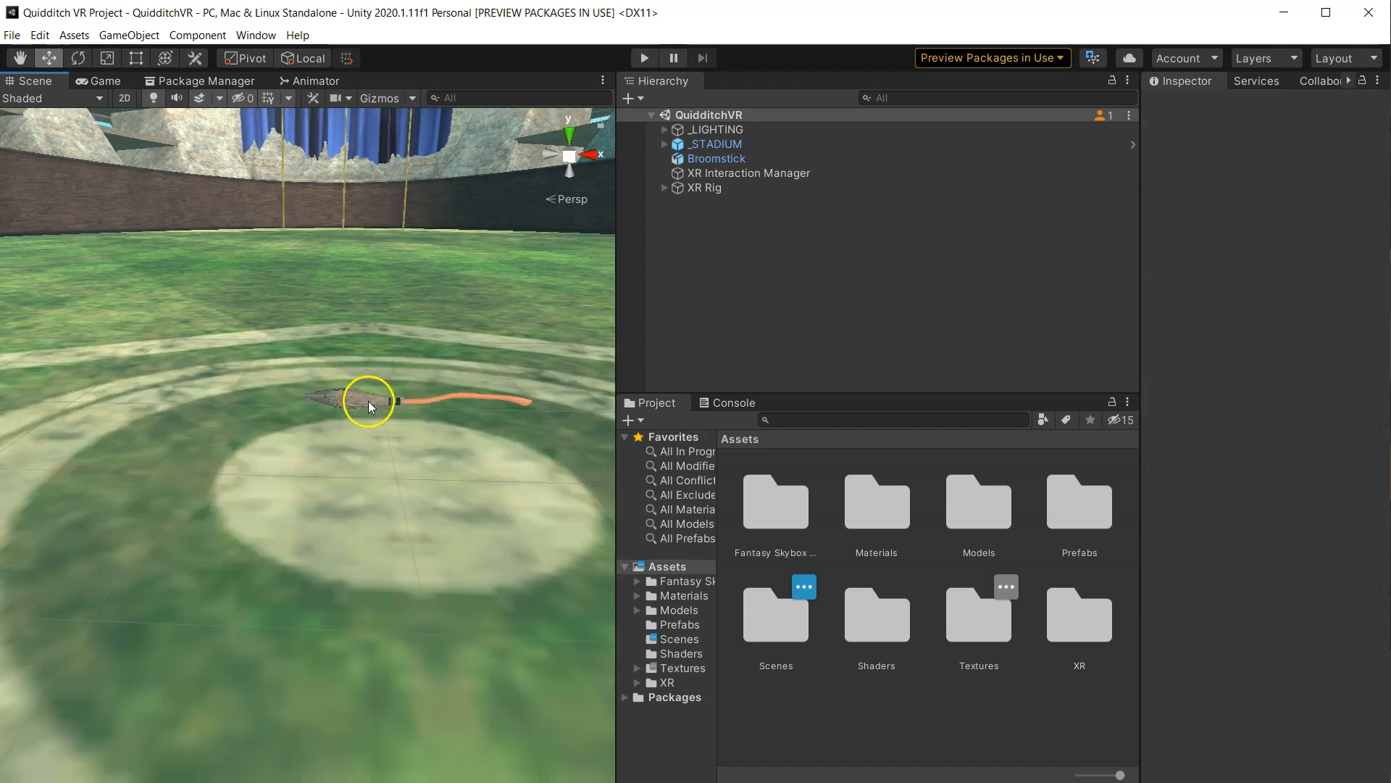
right_drag(370, 402, 425, 335)
middle_drag(428, 376, 406, 209)
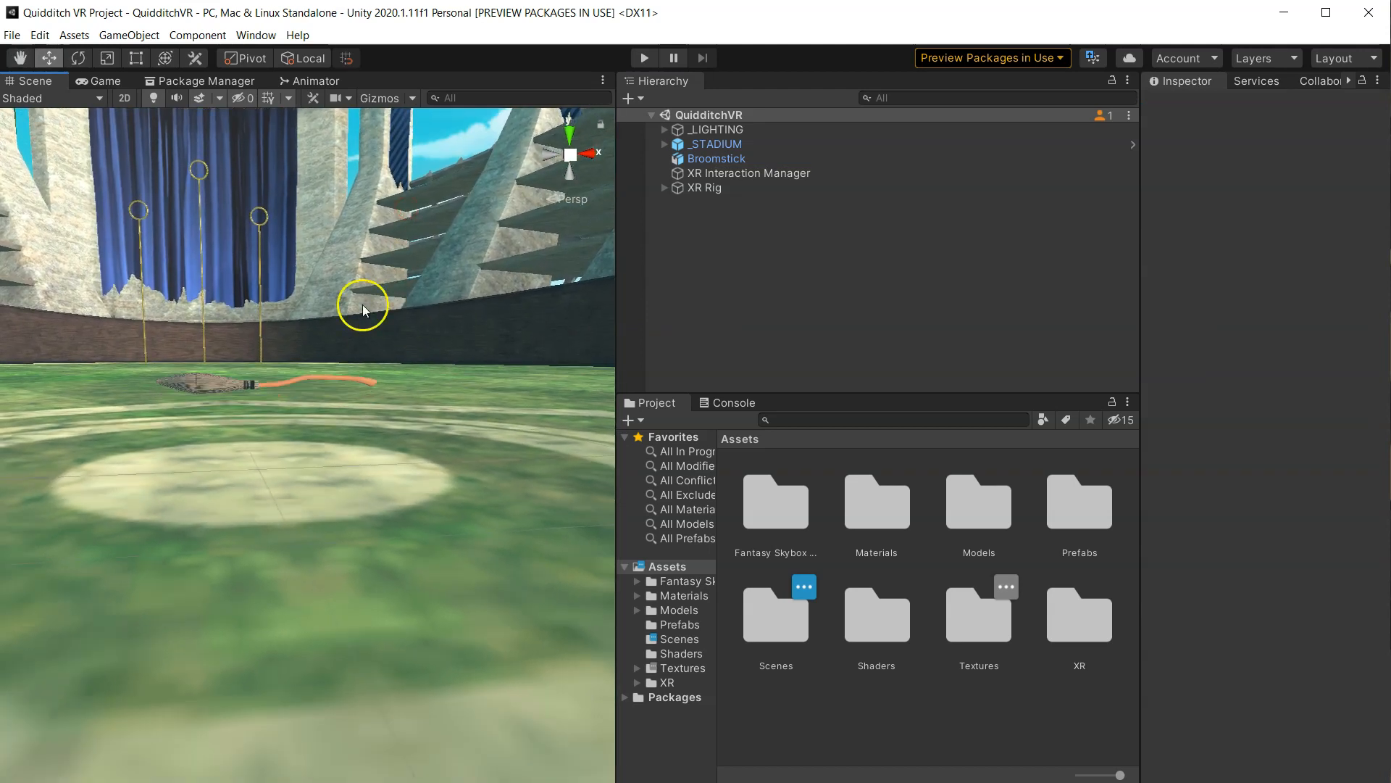
right_drag(333, 374, 332, 348)
middle_drag(332, 346, 347, 326)
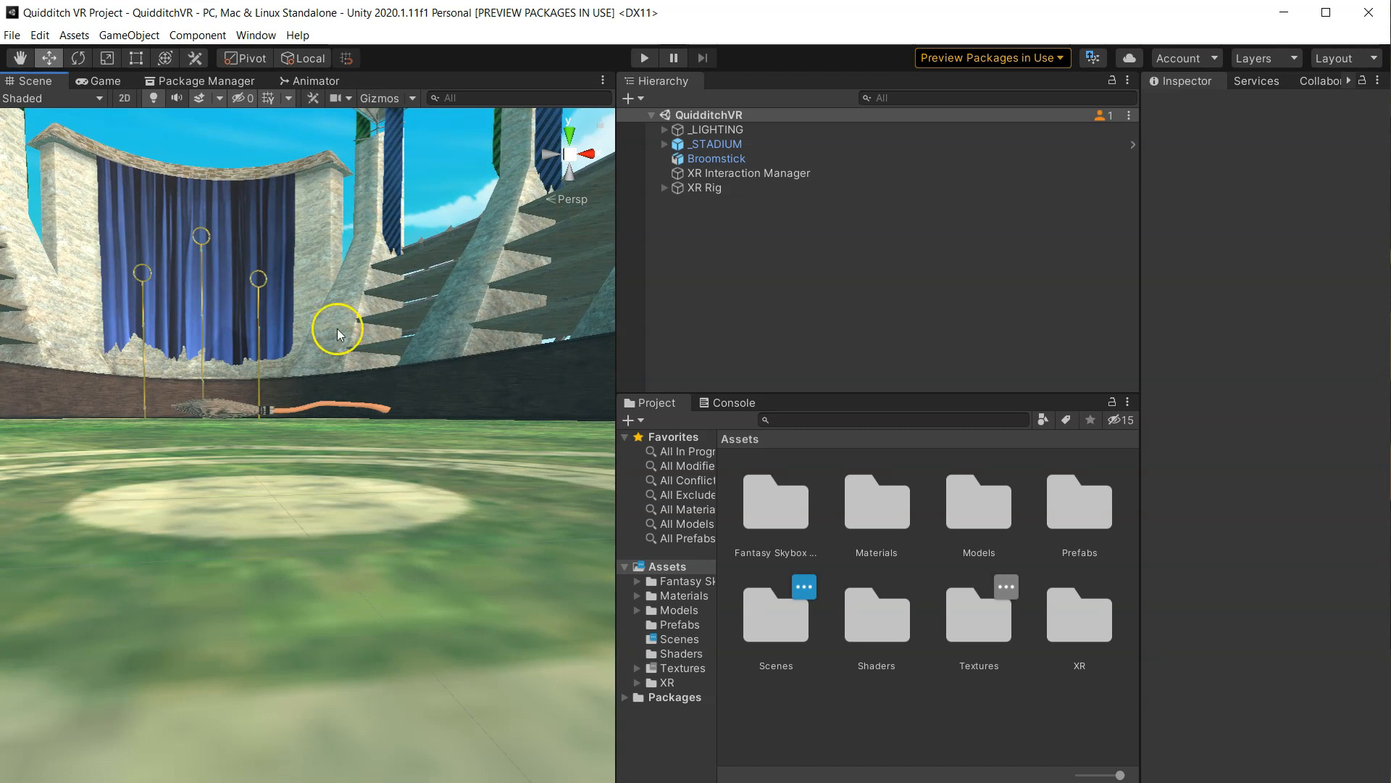
scroll(326, 339, up, 5)
middle_drag(303, 356, 471, 584)
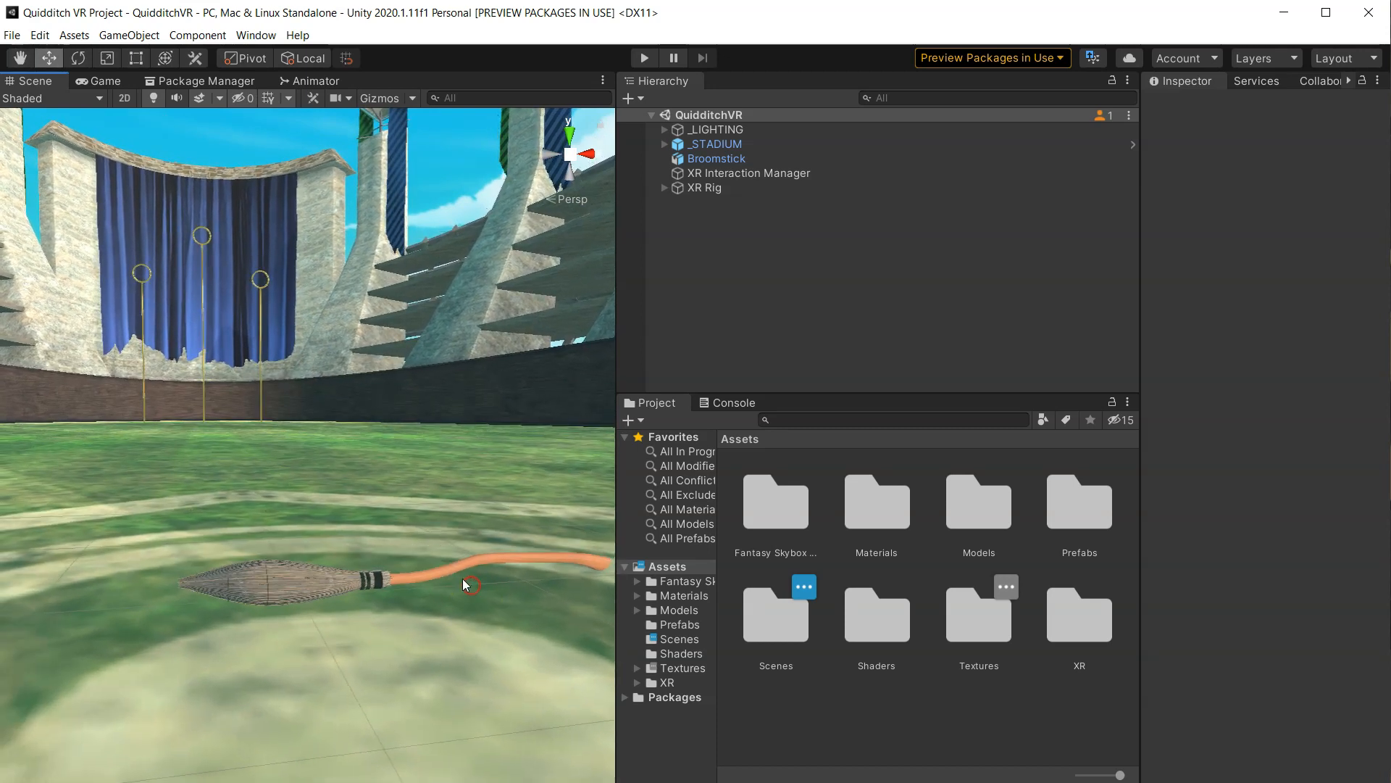
right_drag(395, 595, 468, 637)
middle_drag(288, 540, 488, 584)
right_drag(409, 558, 504, 575)
middle_drag(305, 513, 599, 553)
right_drag(422, 565, 609, 559)
middle_drag(372, 526, 510, 508)
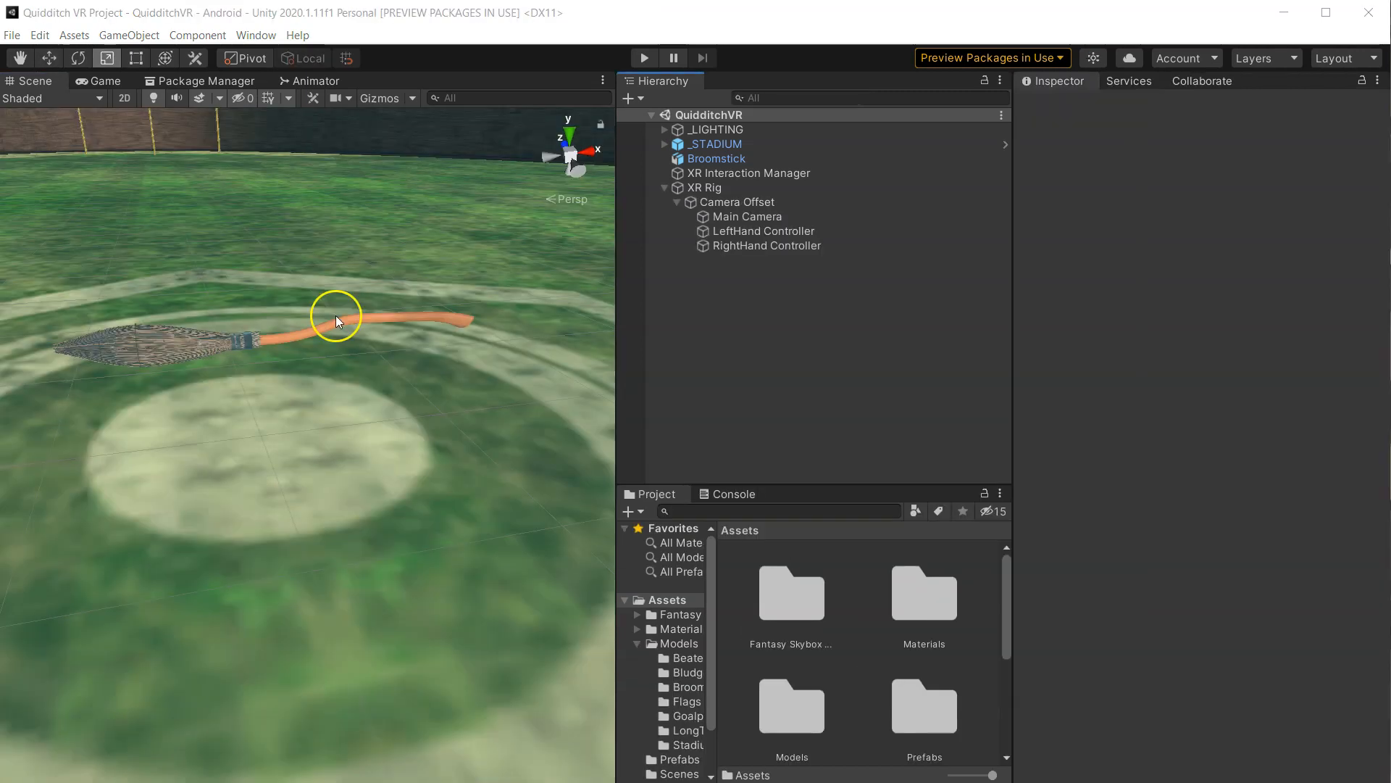
- Widen the Scene view to show more of the pitch around the broomstick
drag(337, 315, 432, 400)
drag(619, 311, 899, 313)
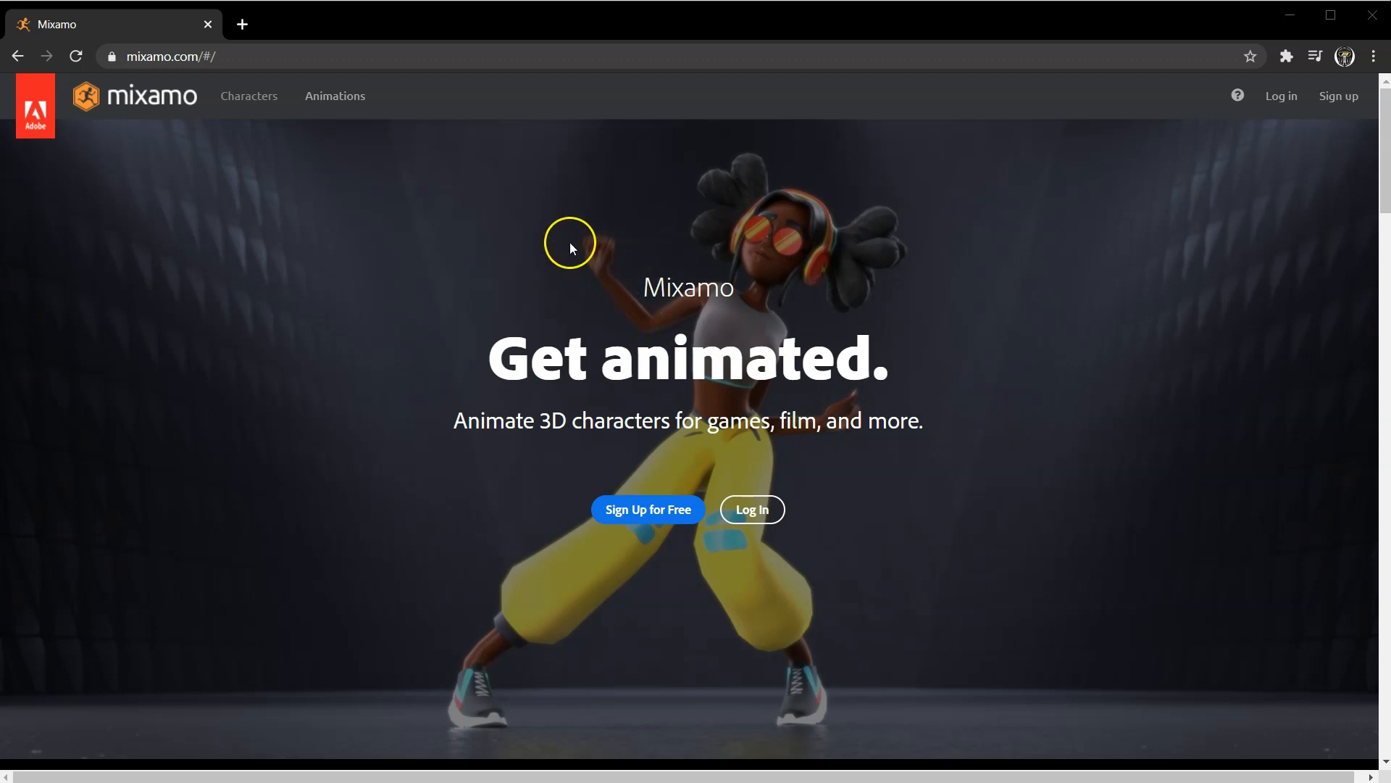
- Switch to the Mixamo website in the browser, look over its home page and sign in with the Adobe account
scroll(537, 294, down, 8)
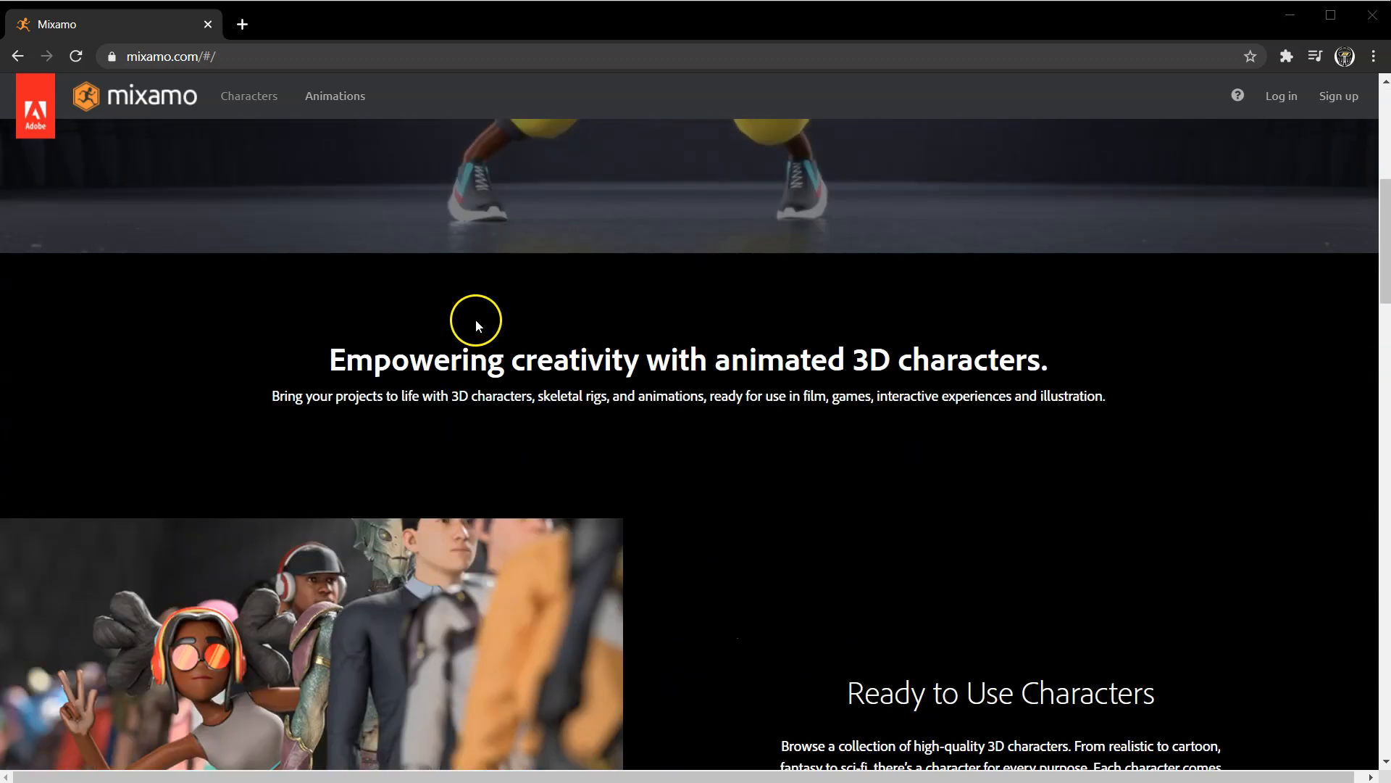
scroll(458, 299, down, 3)
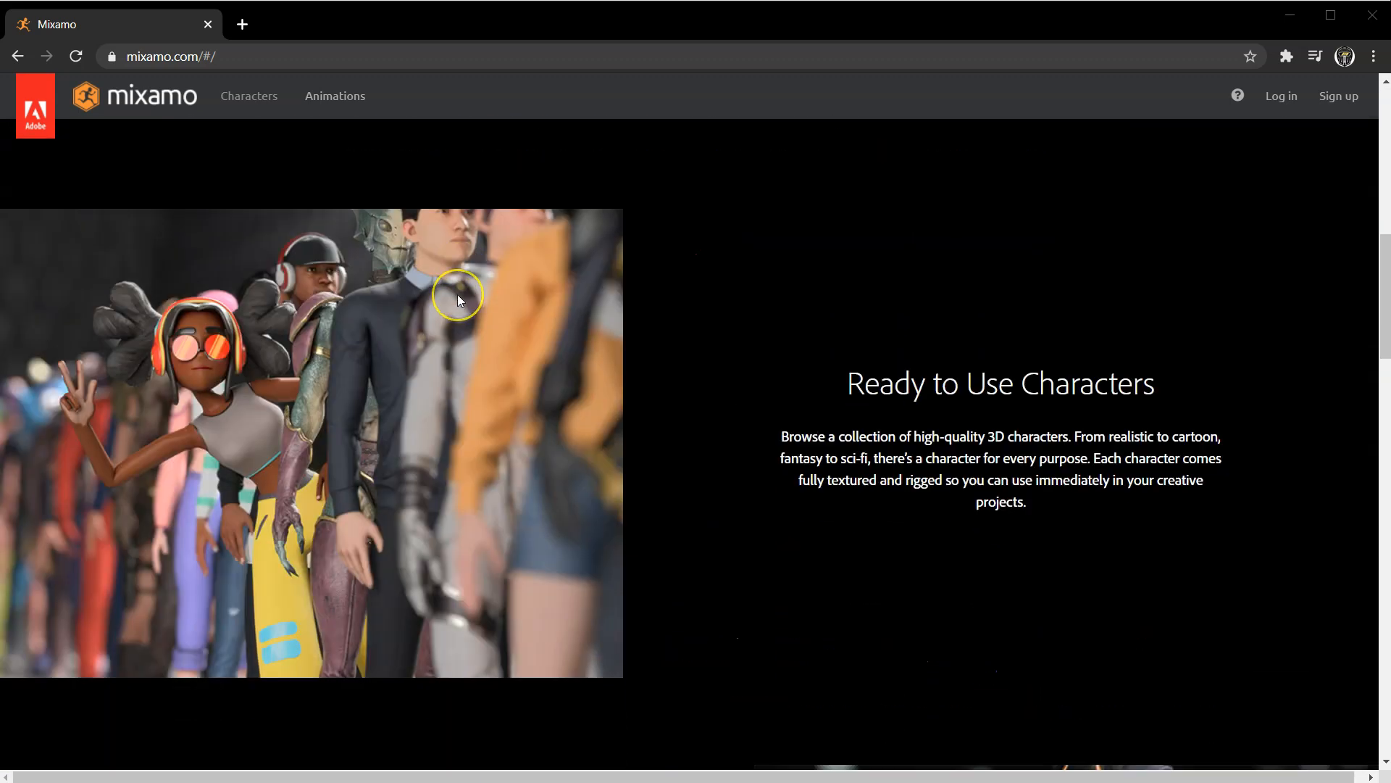
scroll(458, 295, up, 10)
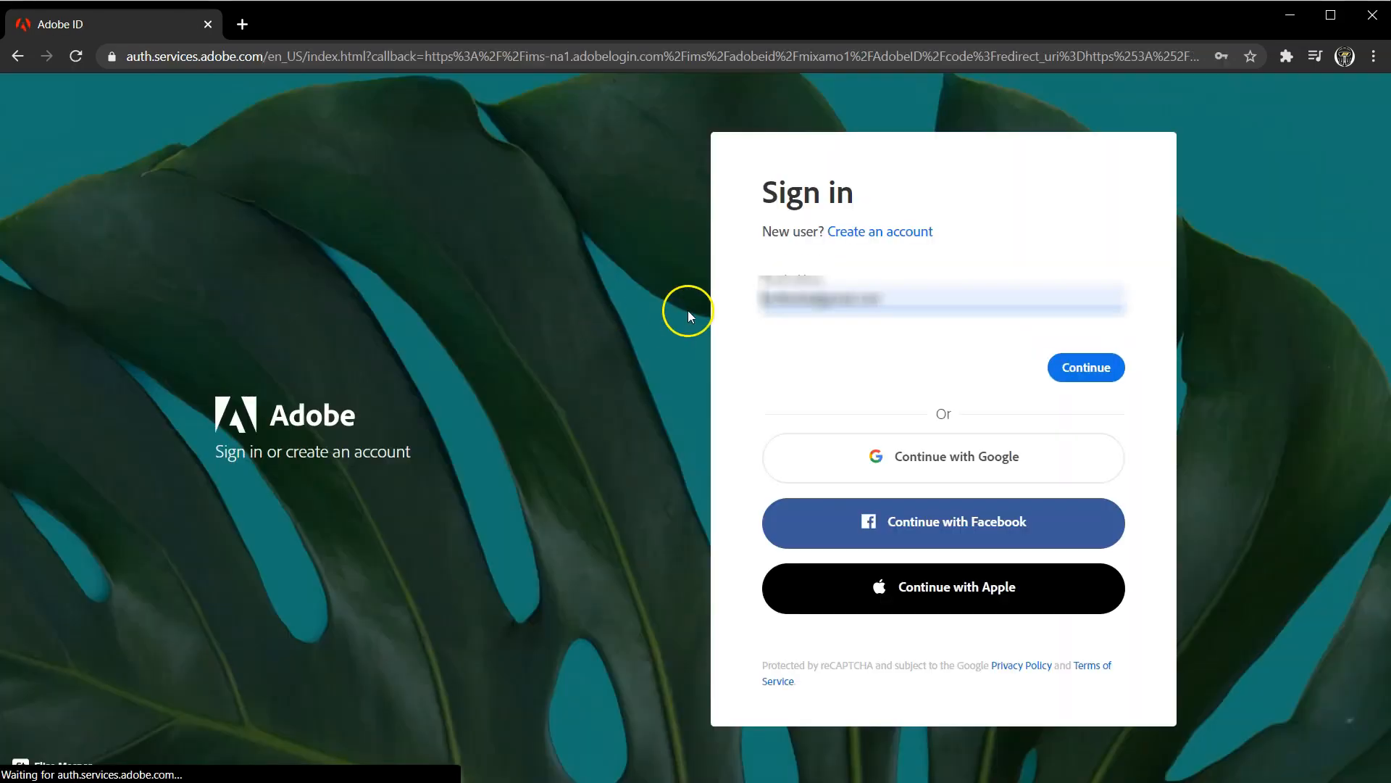
click(1079, 365)
click(1078, 419)
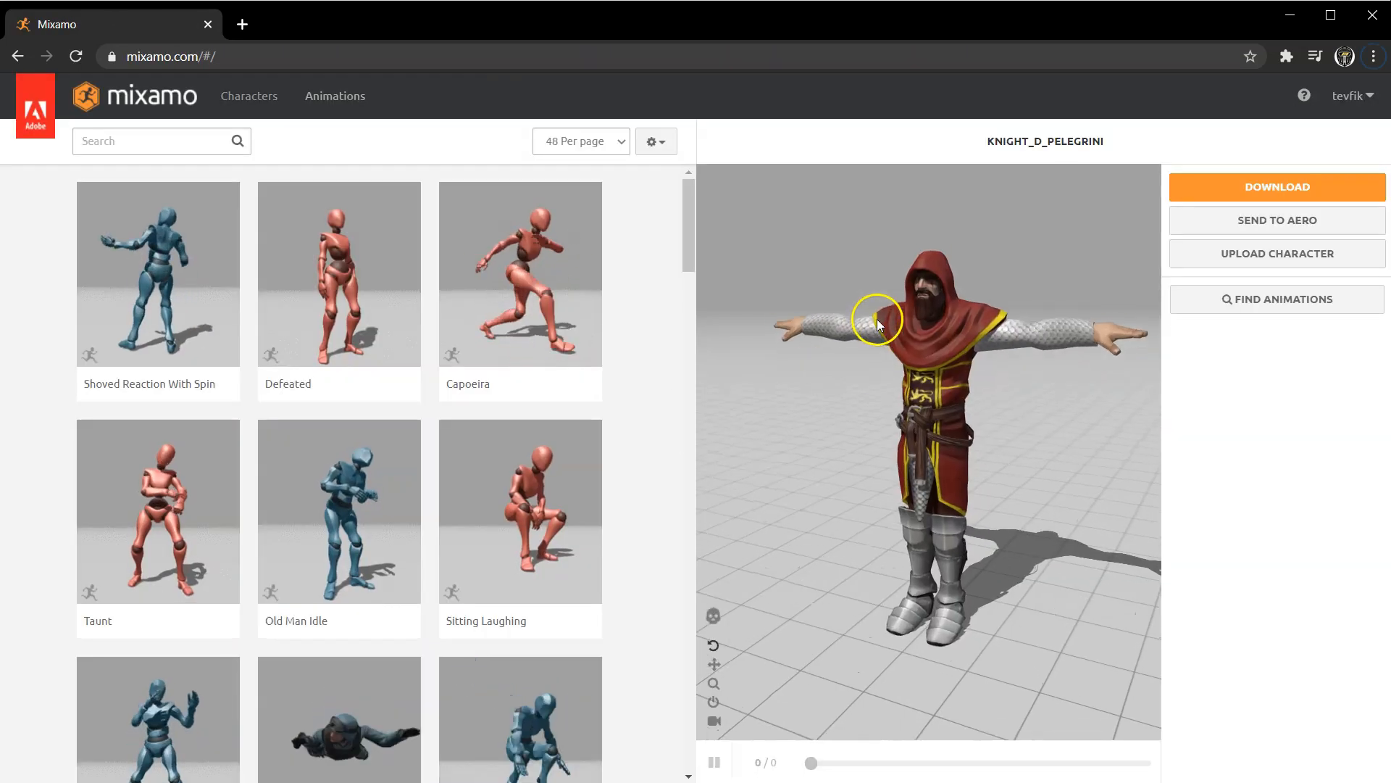
- Examine the currently loaded knight character in the 3D preview from the back and the front
scroll(876, 319, up, 5)
scroll(933, 347, down, 3)
scroll(933, 346, up, 3)
drag(847, 388, 1239, 347)
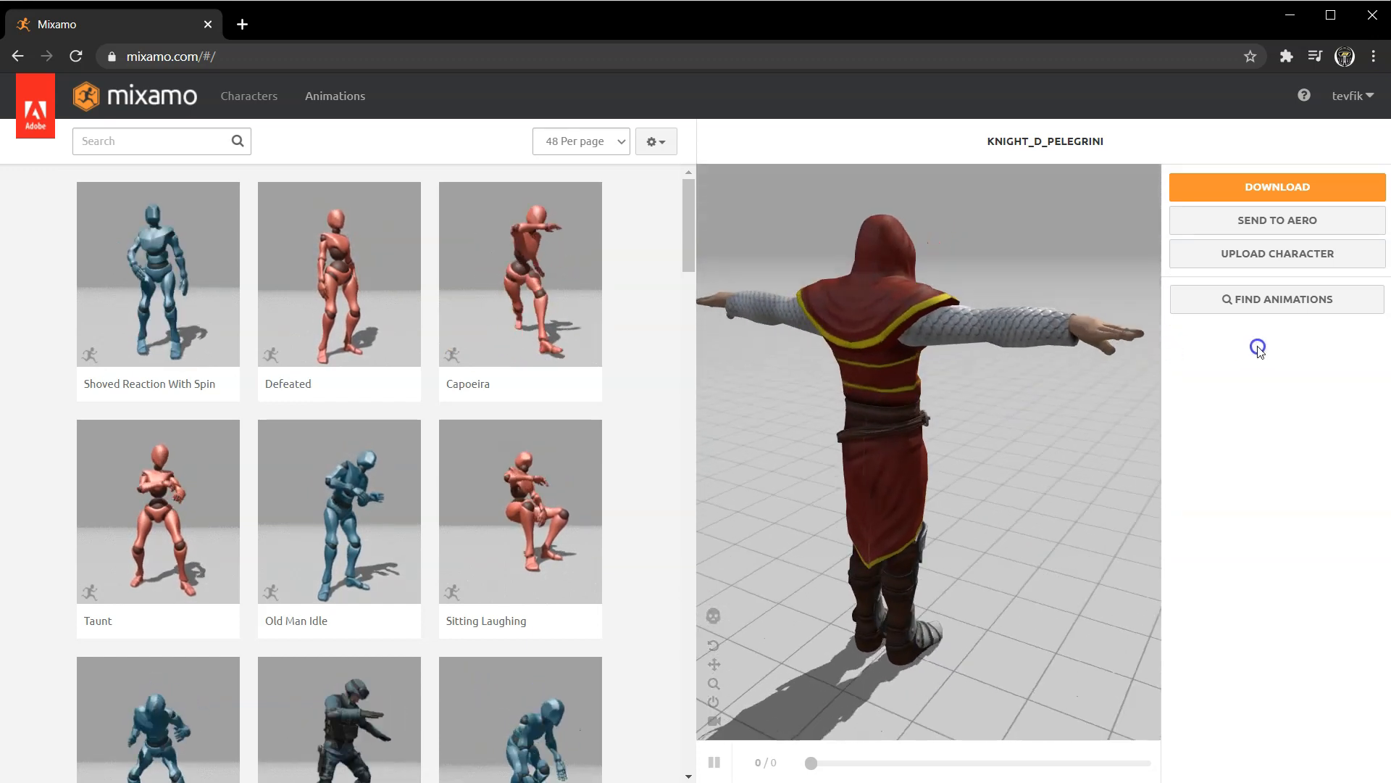
drag(1014, 359, 874, 382)
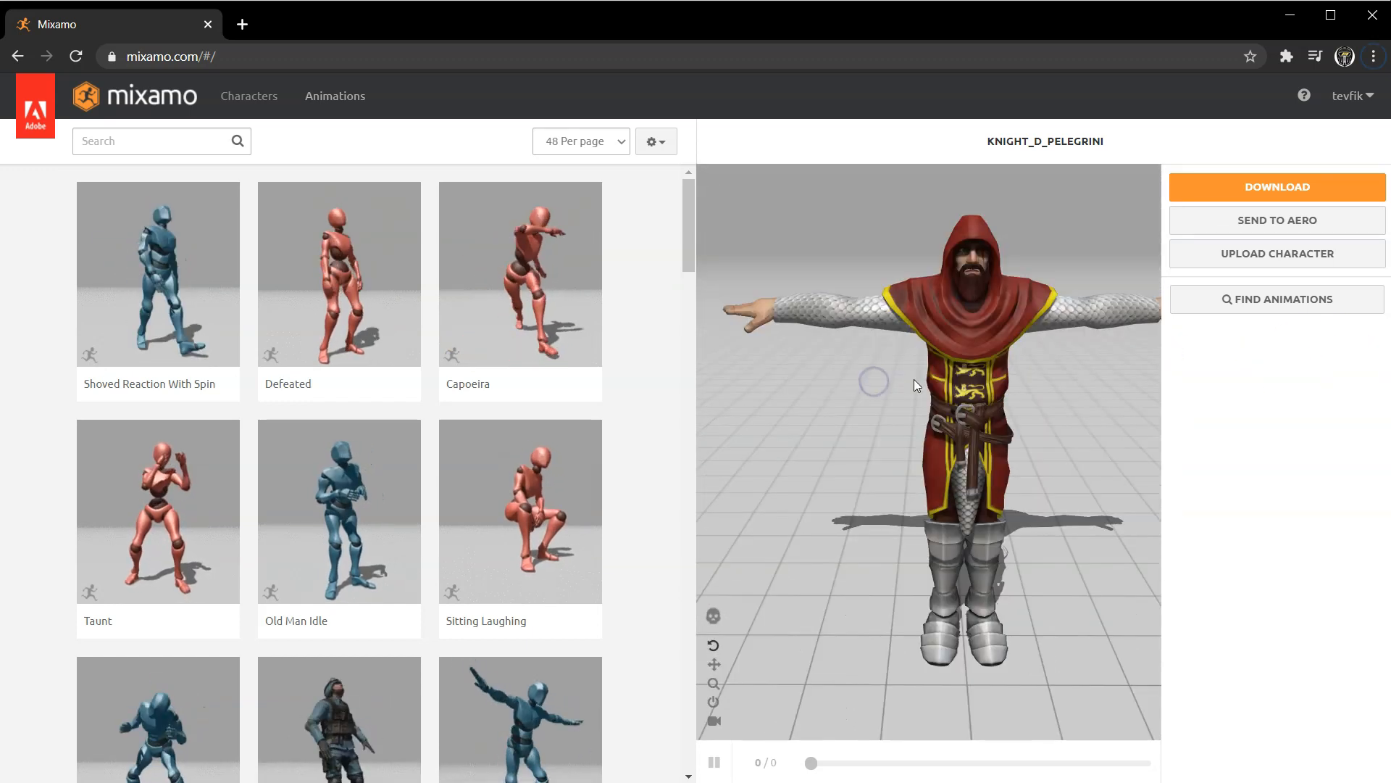
- Find Knight D Pelegrini on page 3 of the Characters library, use it as the new character and check its preview
click(248, 96)
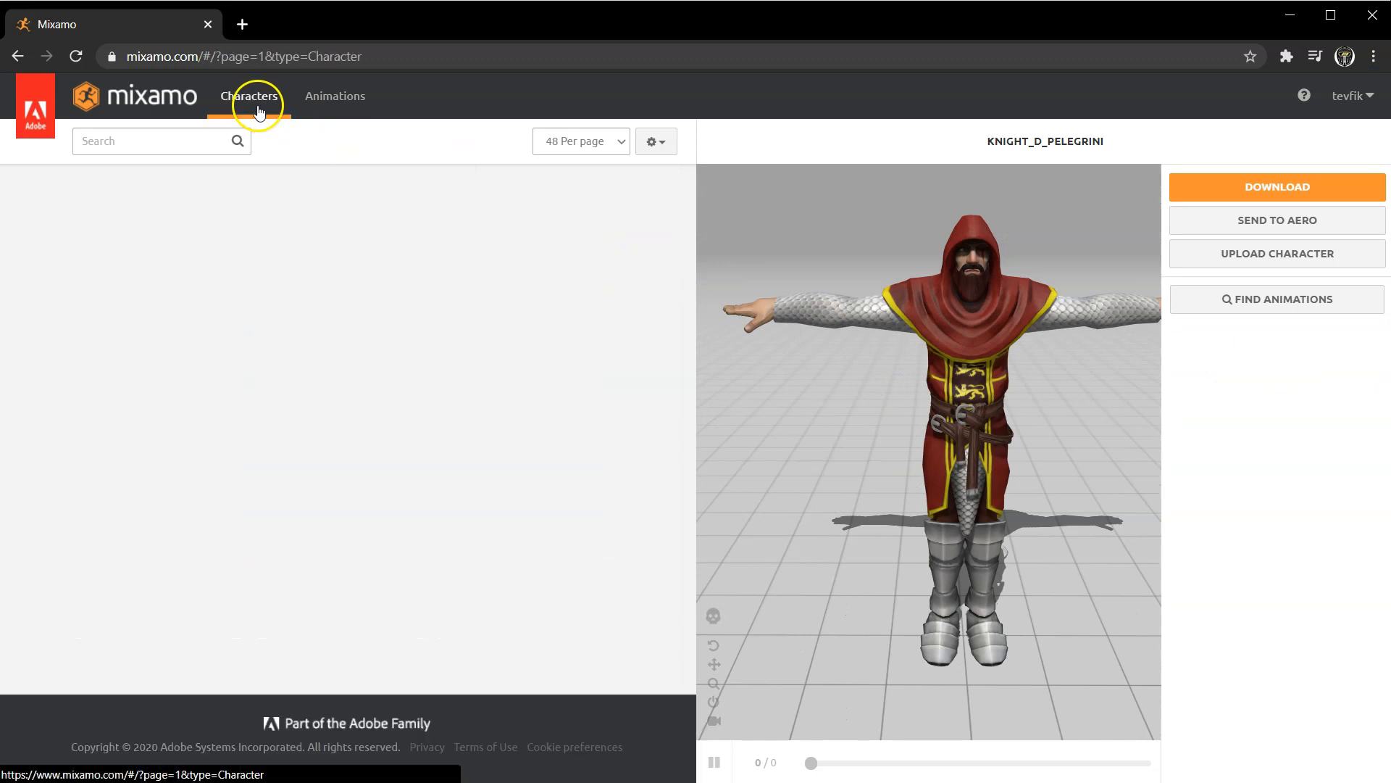
scroll(232, 282, down, 1)
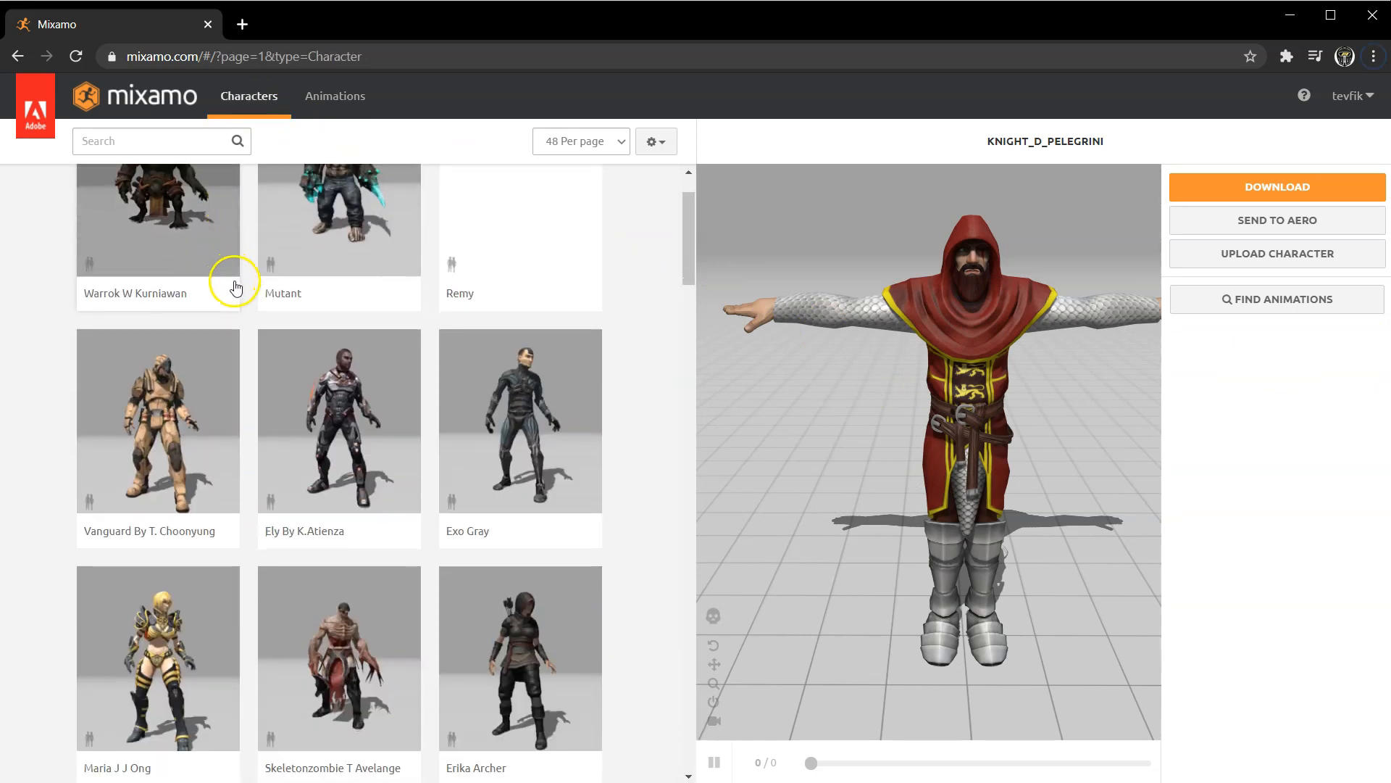
scroll(265, 326, down, 12)
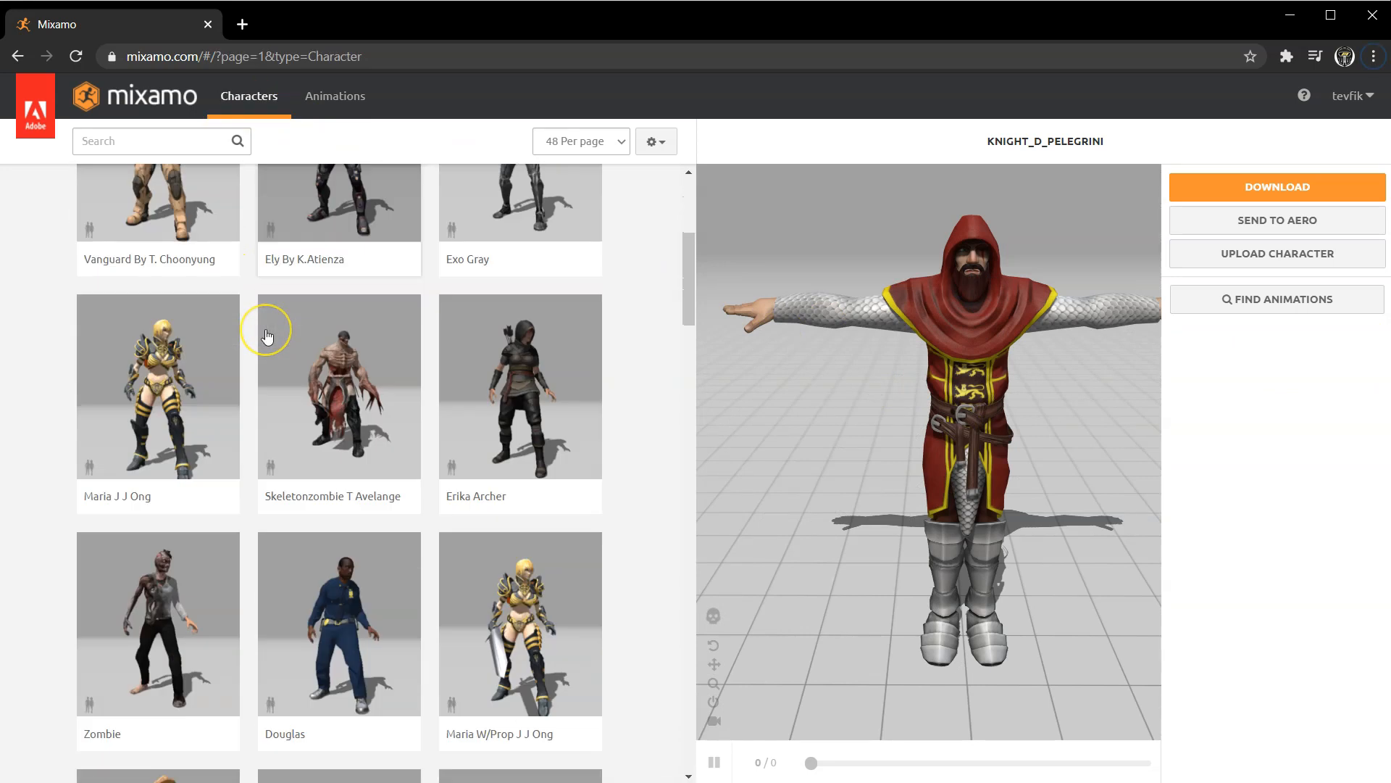
scroll(267, 339, down, 10)
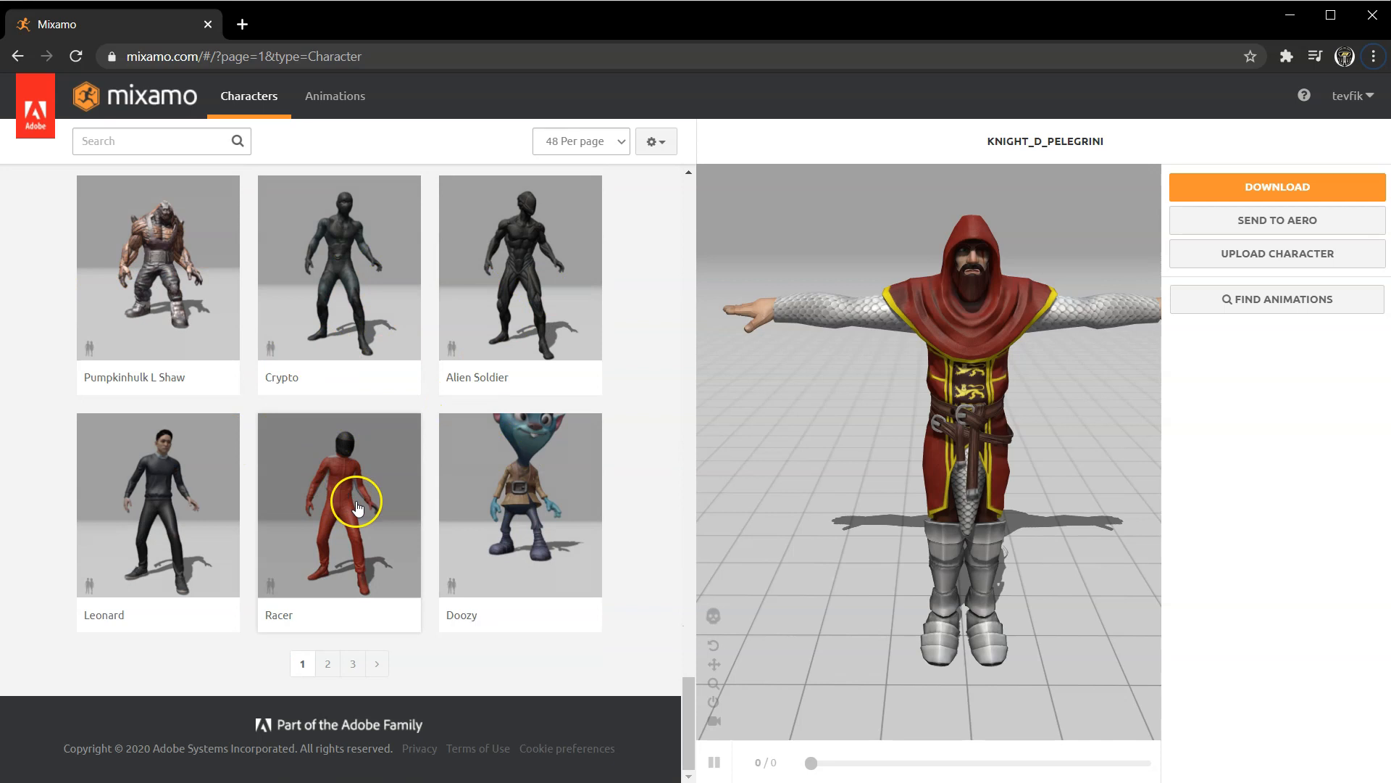
click(352, 663)
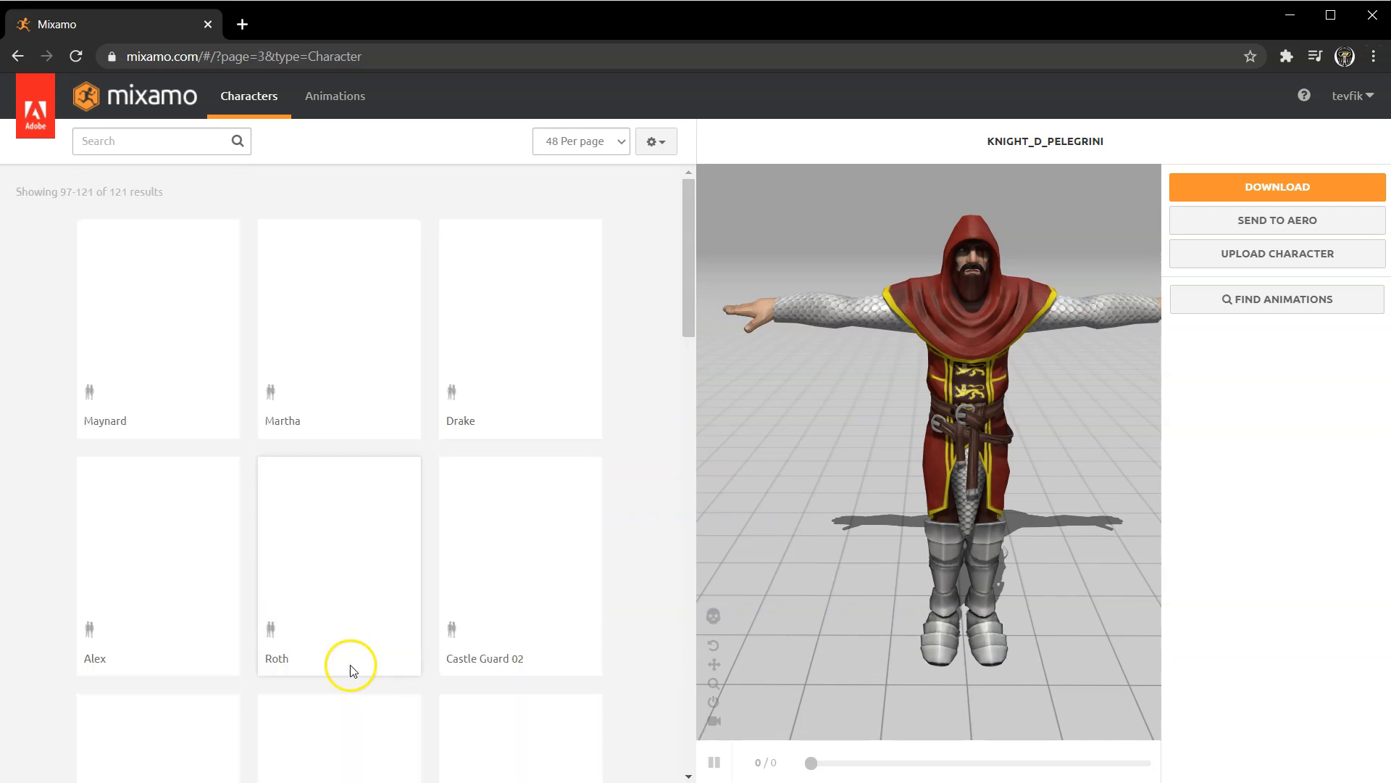
scroll(311, 502, down, 10)
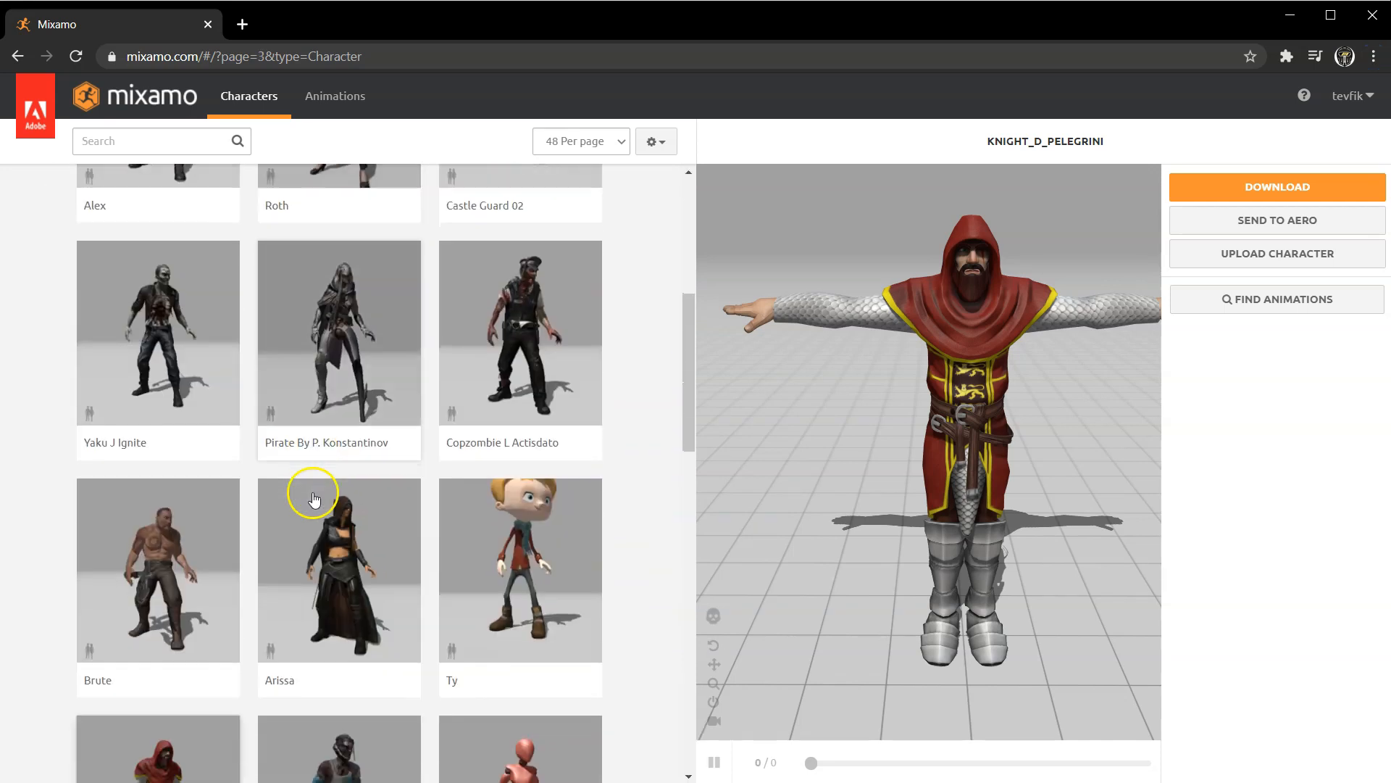
scroll(313, 500, down, 1)
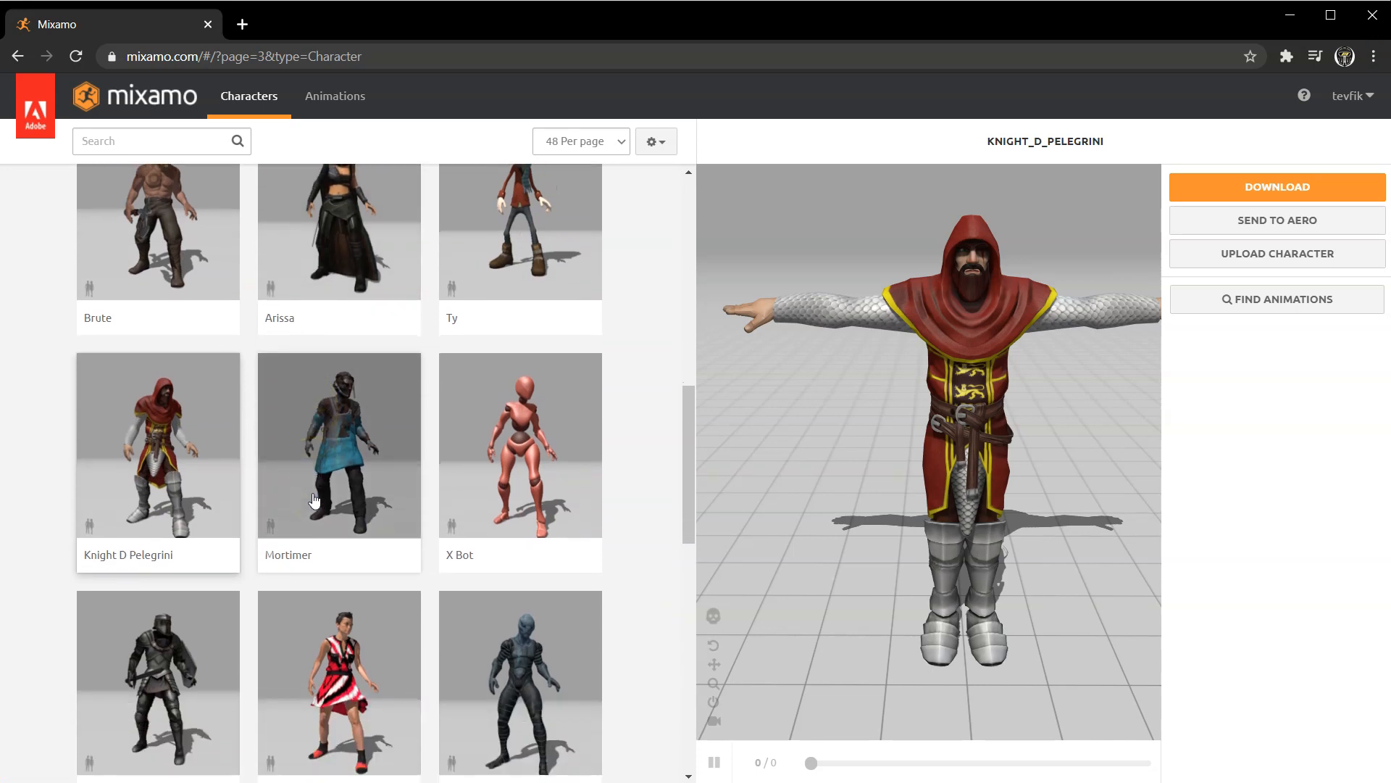
click(157, 455)
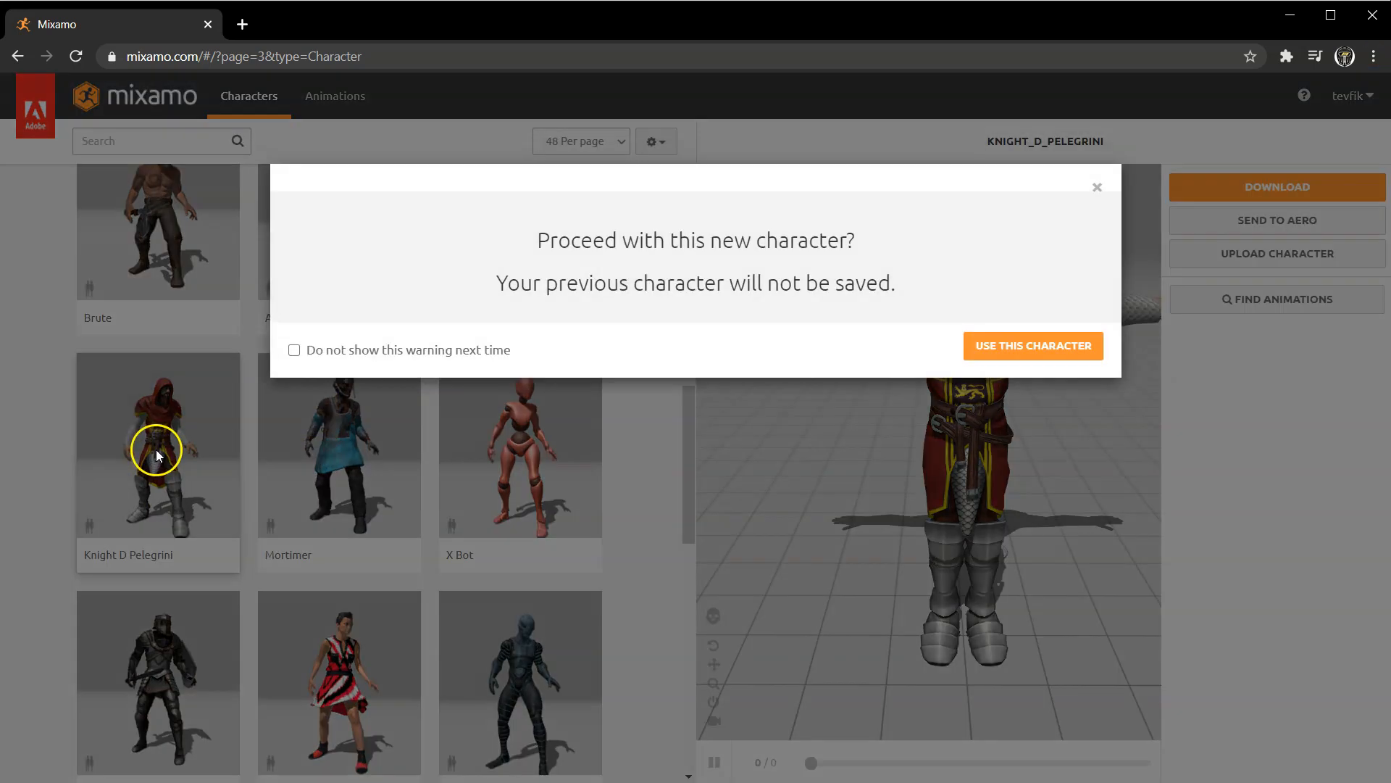
click(981, 348)
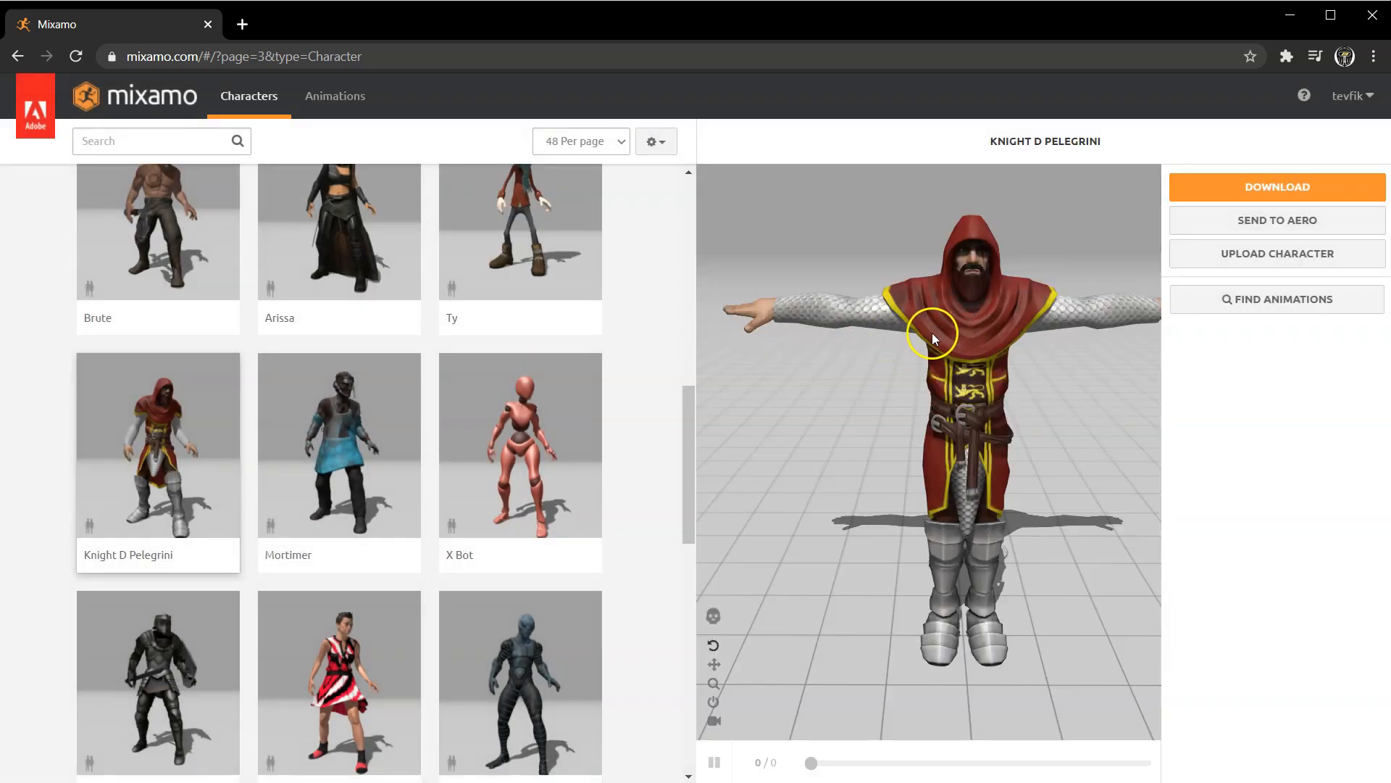
drag(899, 350, 848, 371)
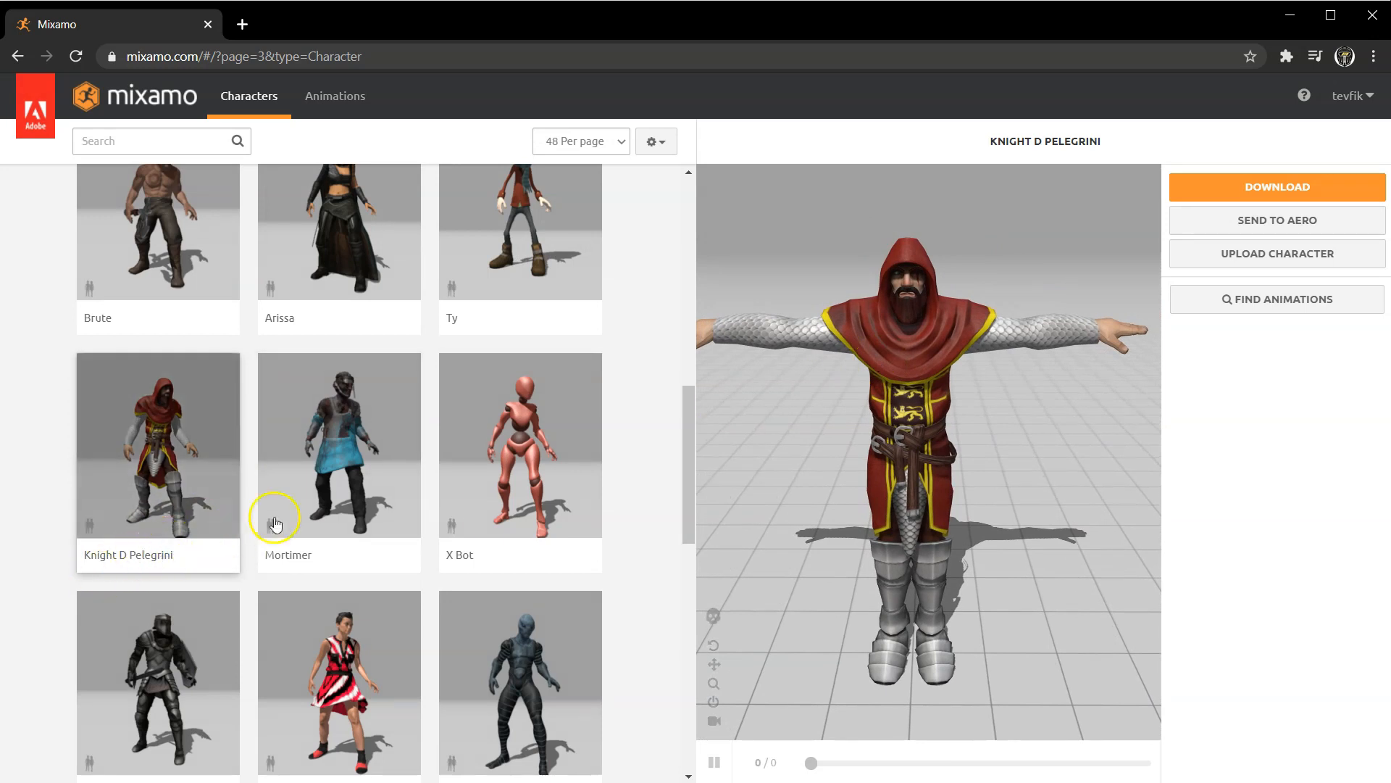
drag(802, 484, 958, 495)
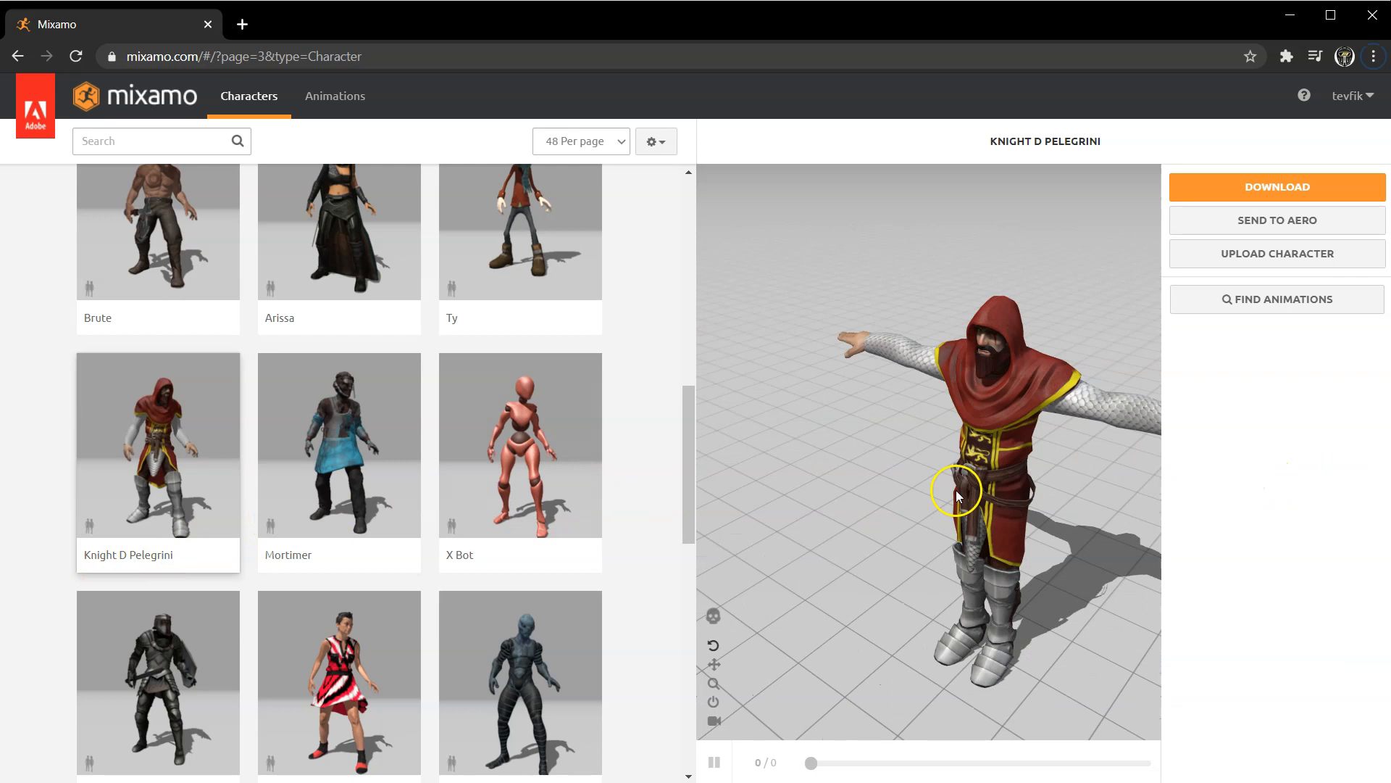
- Download the Knight D Pelegrini character in FBX for Unity(.fbx) format with the T-pose
click(1241, 187)
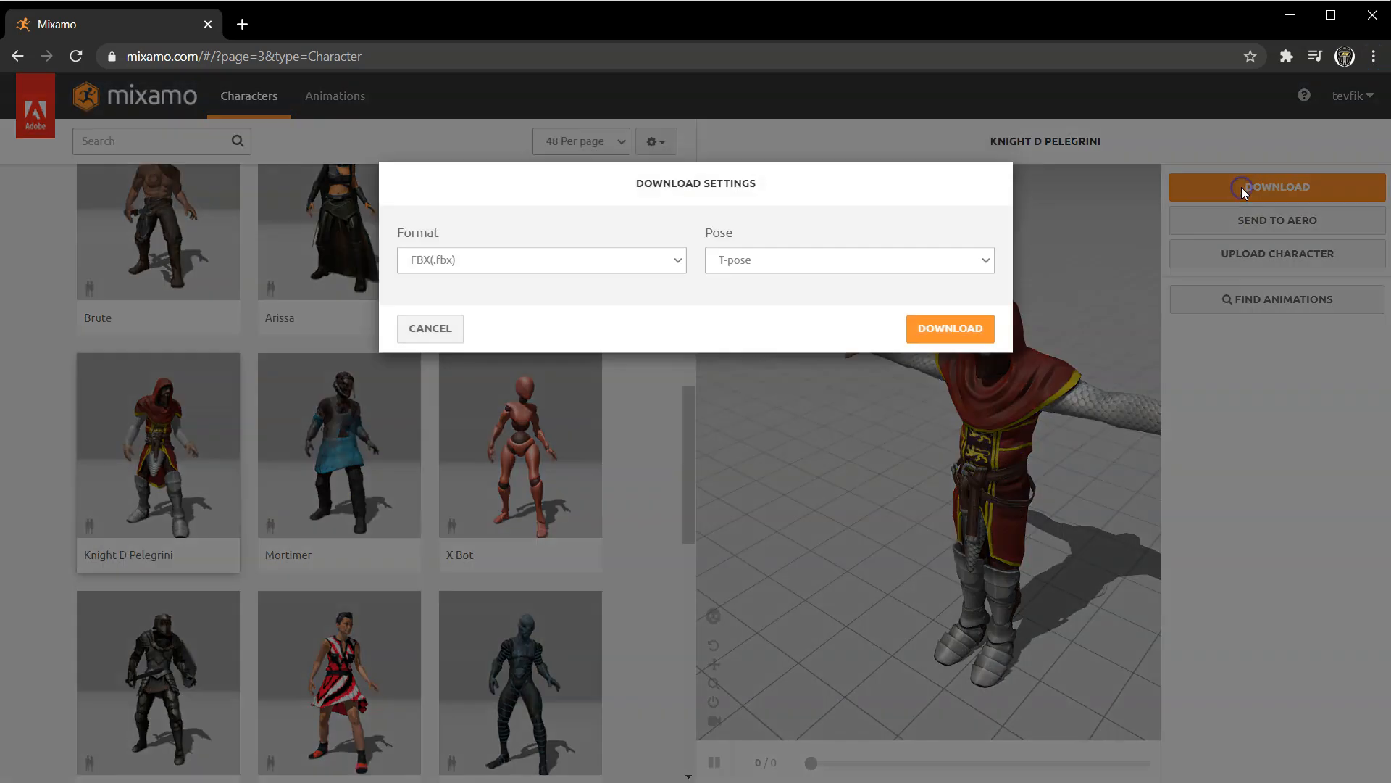
click(551, 270)
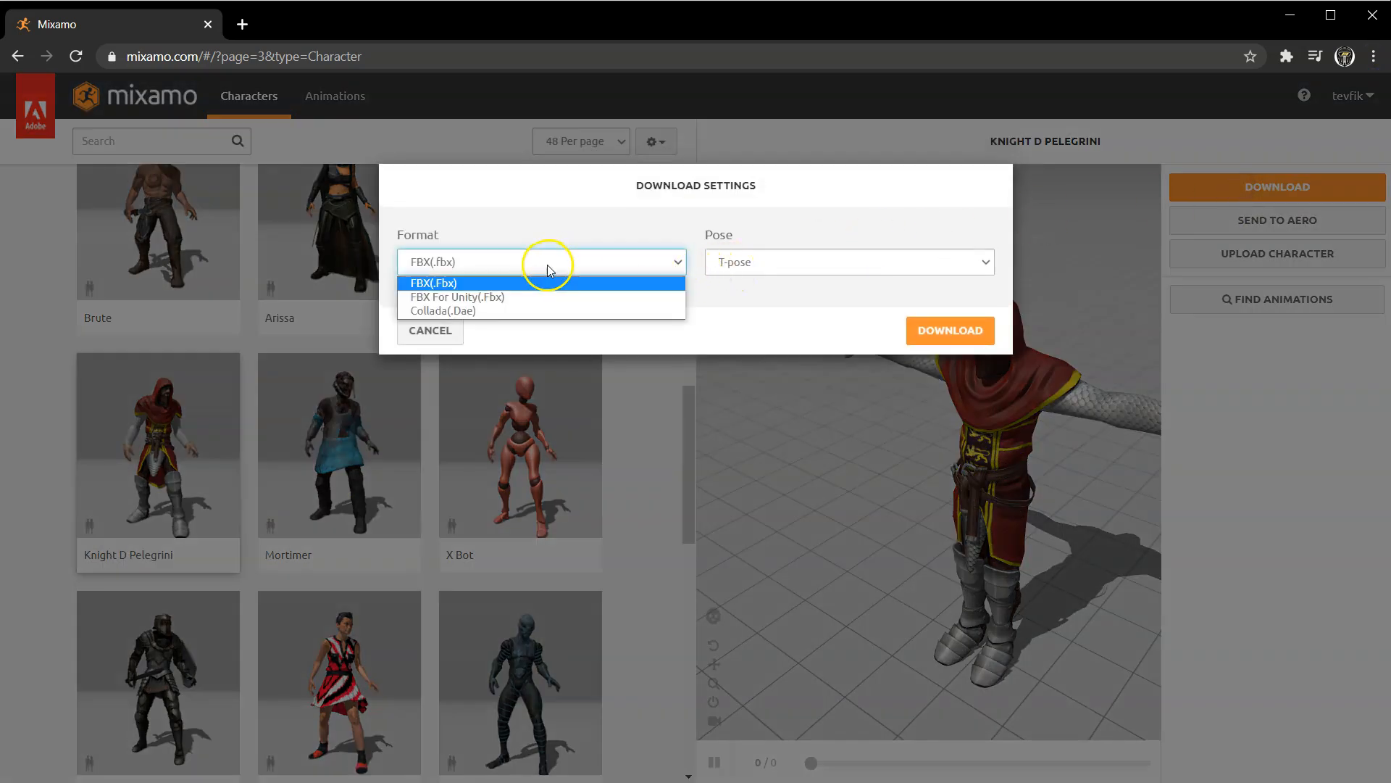
click(501, 299)
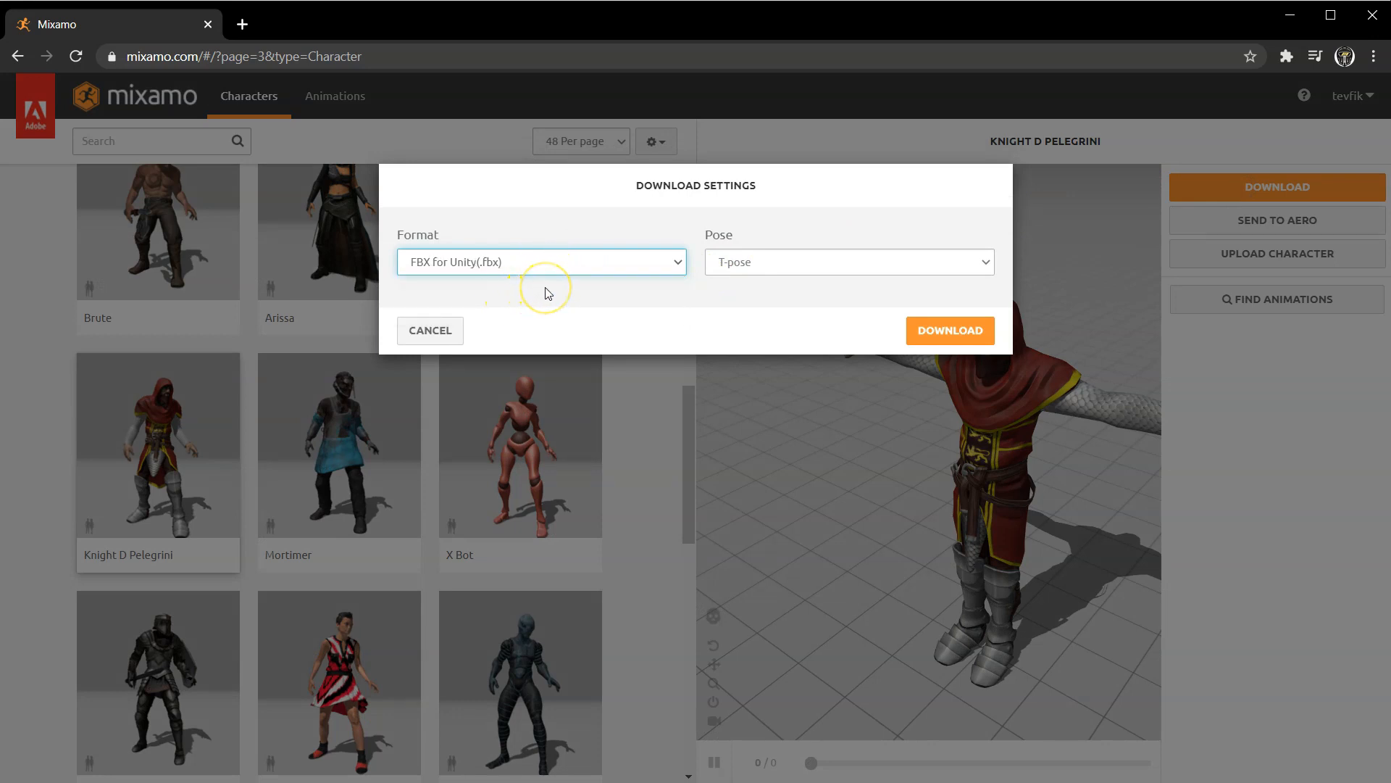
click(754, 268)
click(757, 285)
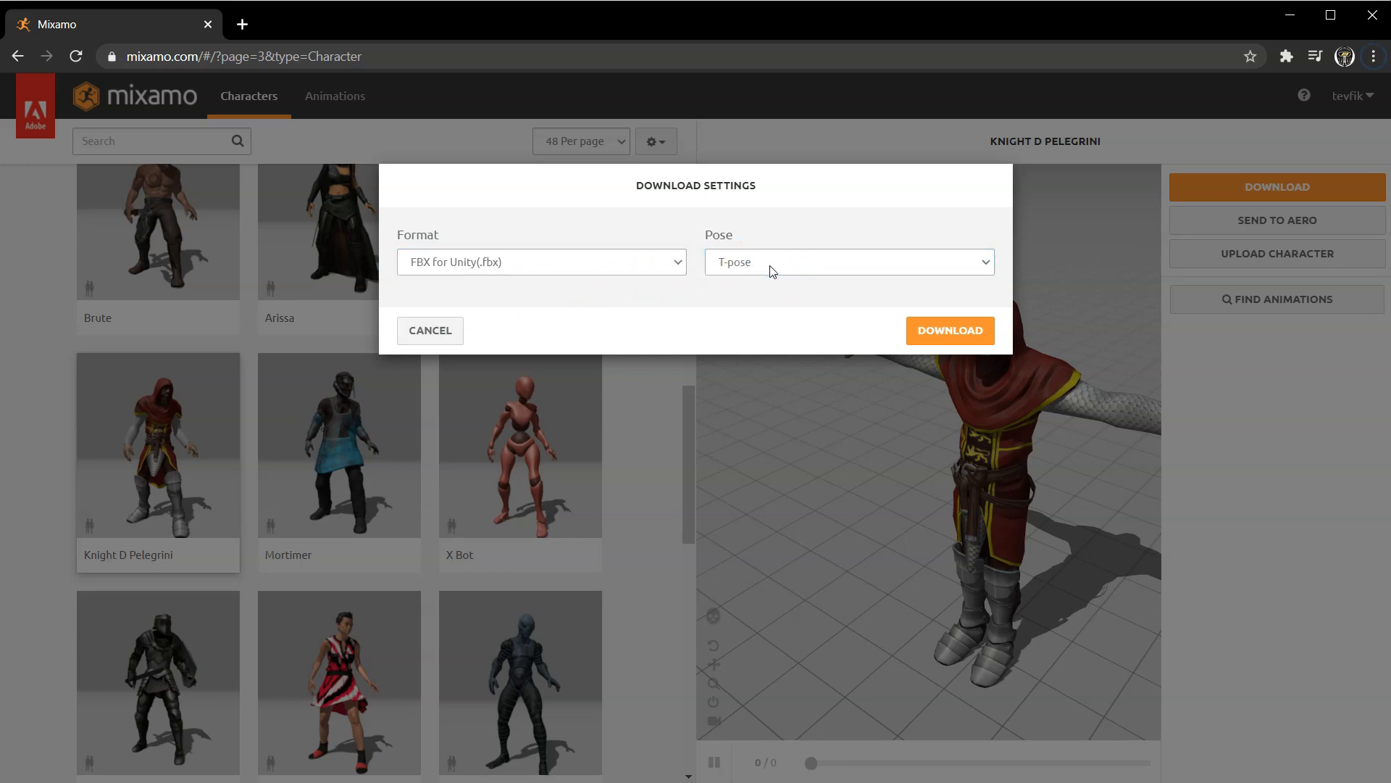
click(928, 331)
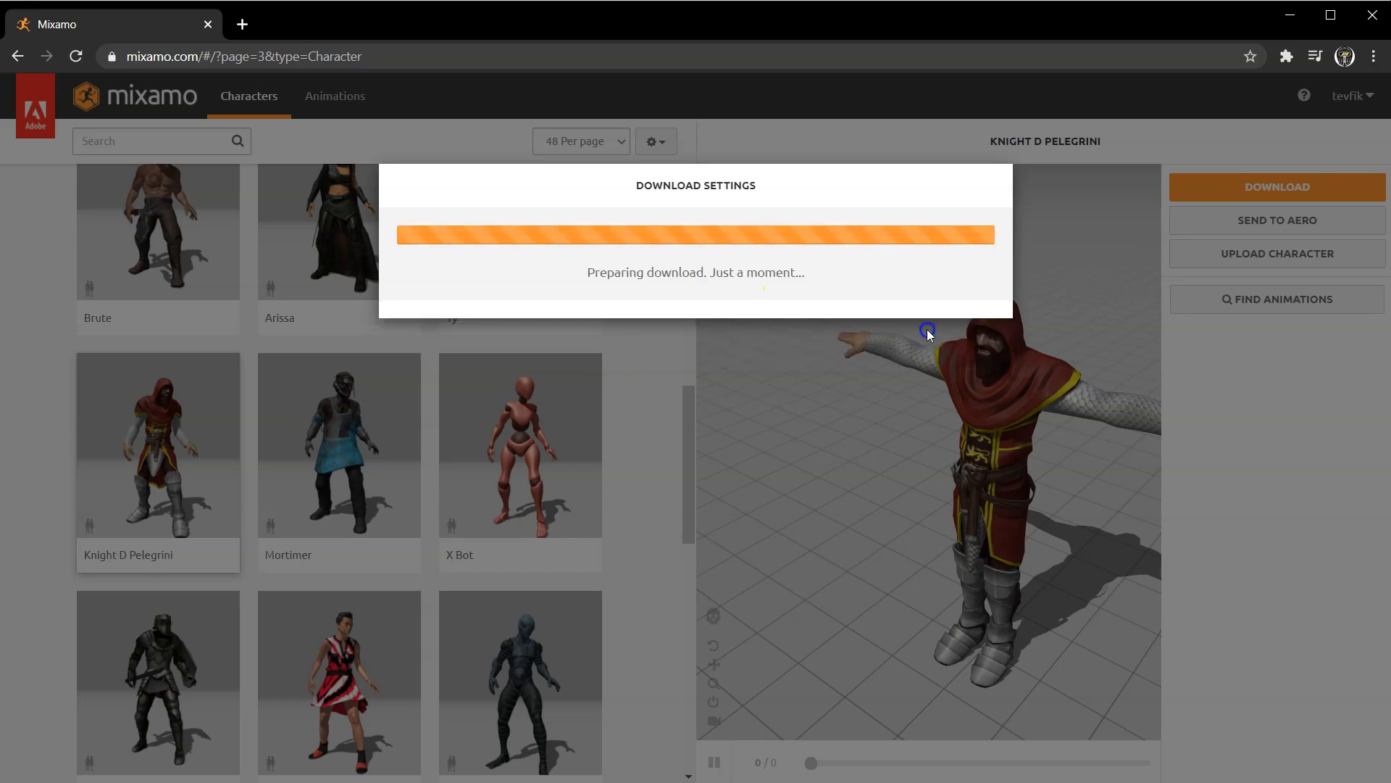
- Switch back to the Unity project and narrow the Scene view to give the Hierarchy and Project areas more room
click(119, 664)
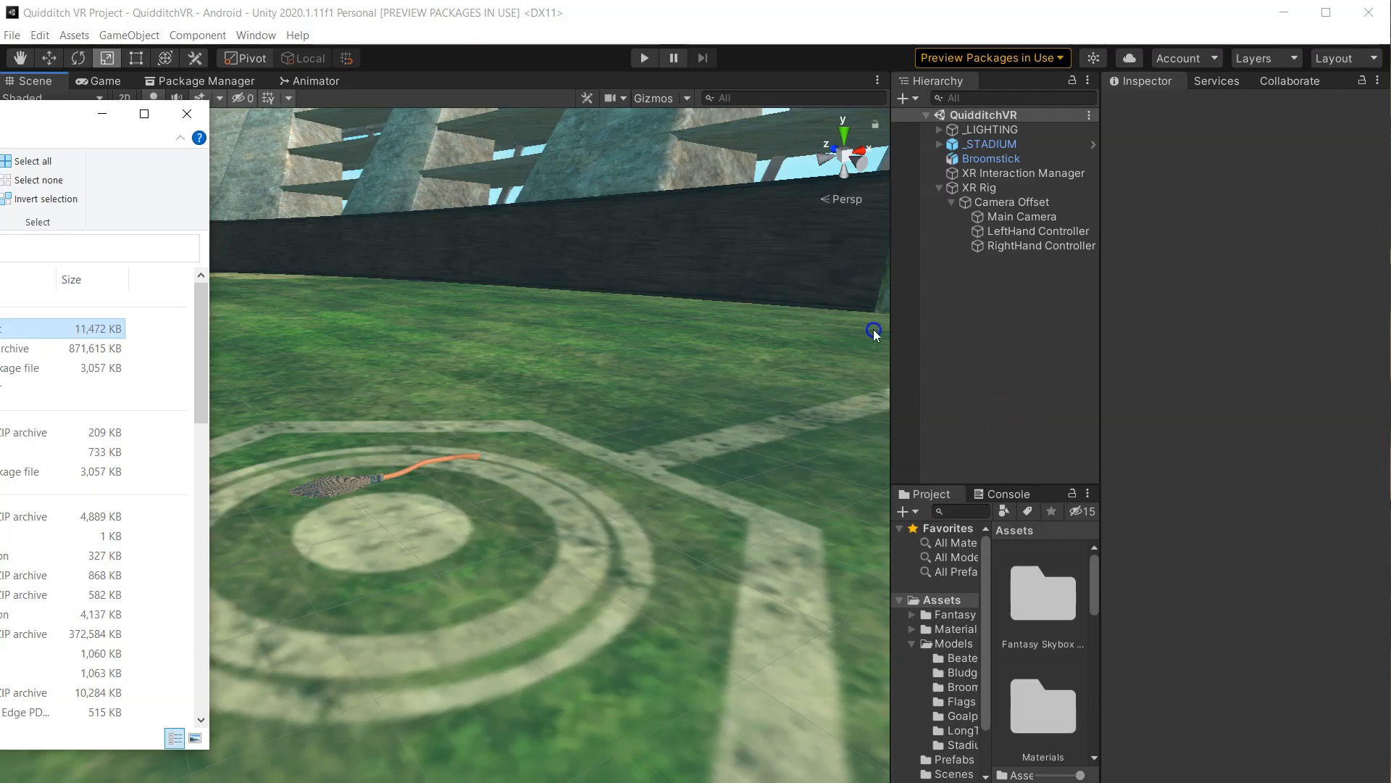
click(874, 332)
drag(891, 330, 457, 384)
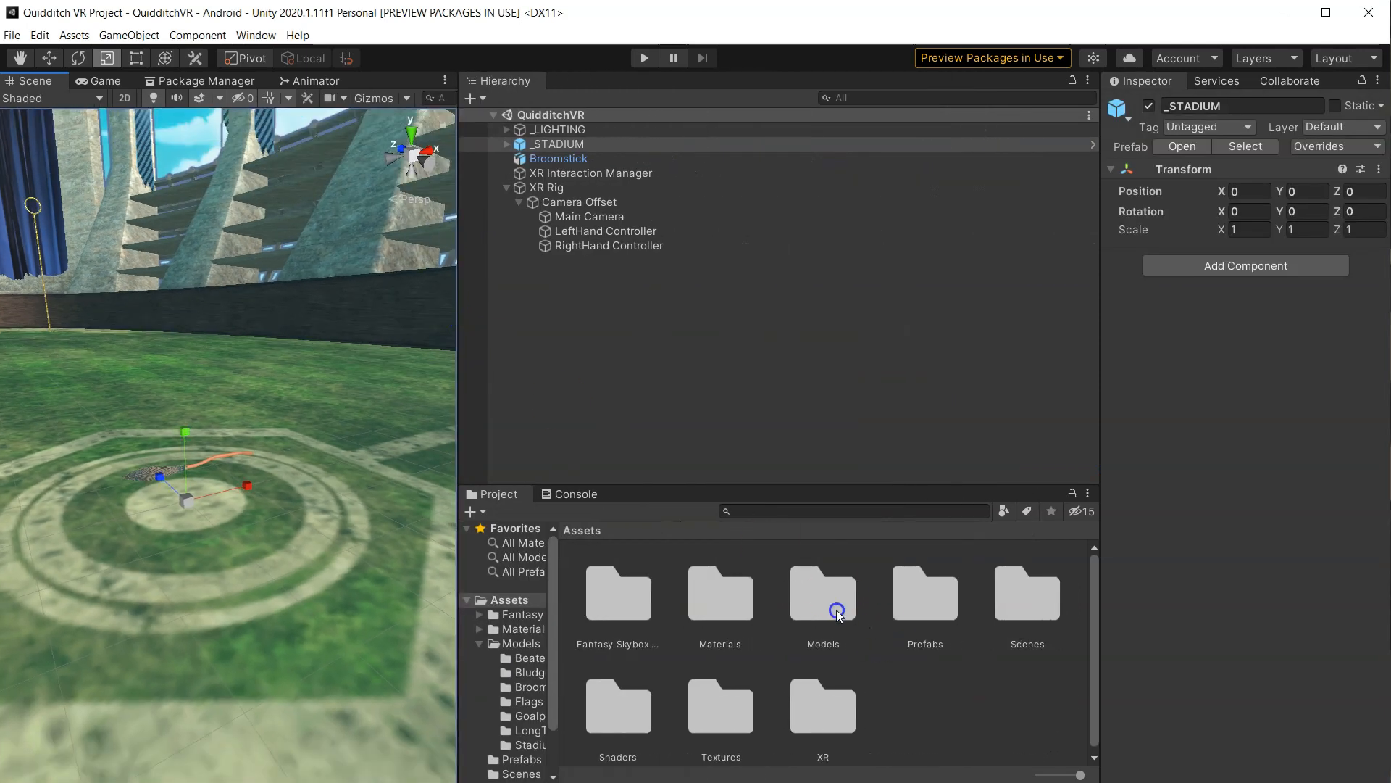
- Import the downloaded knight_d_pelegrini file from Downloads into the project's Assets/Models folder and close the file browser
double_click(837, 613)
drag(0, 122, 267, 110)
drag(218, 313, 747, 475)
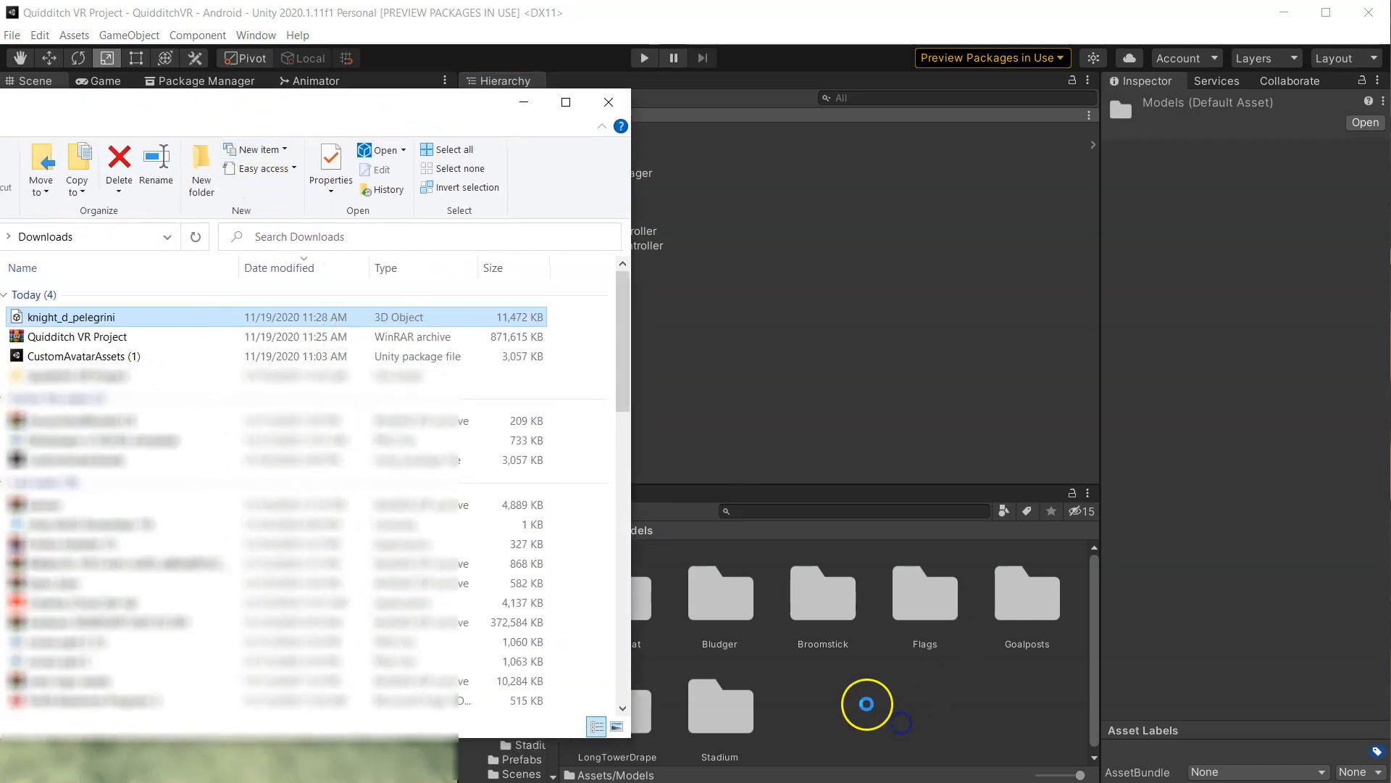
click(608, 102)
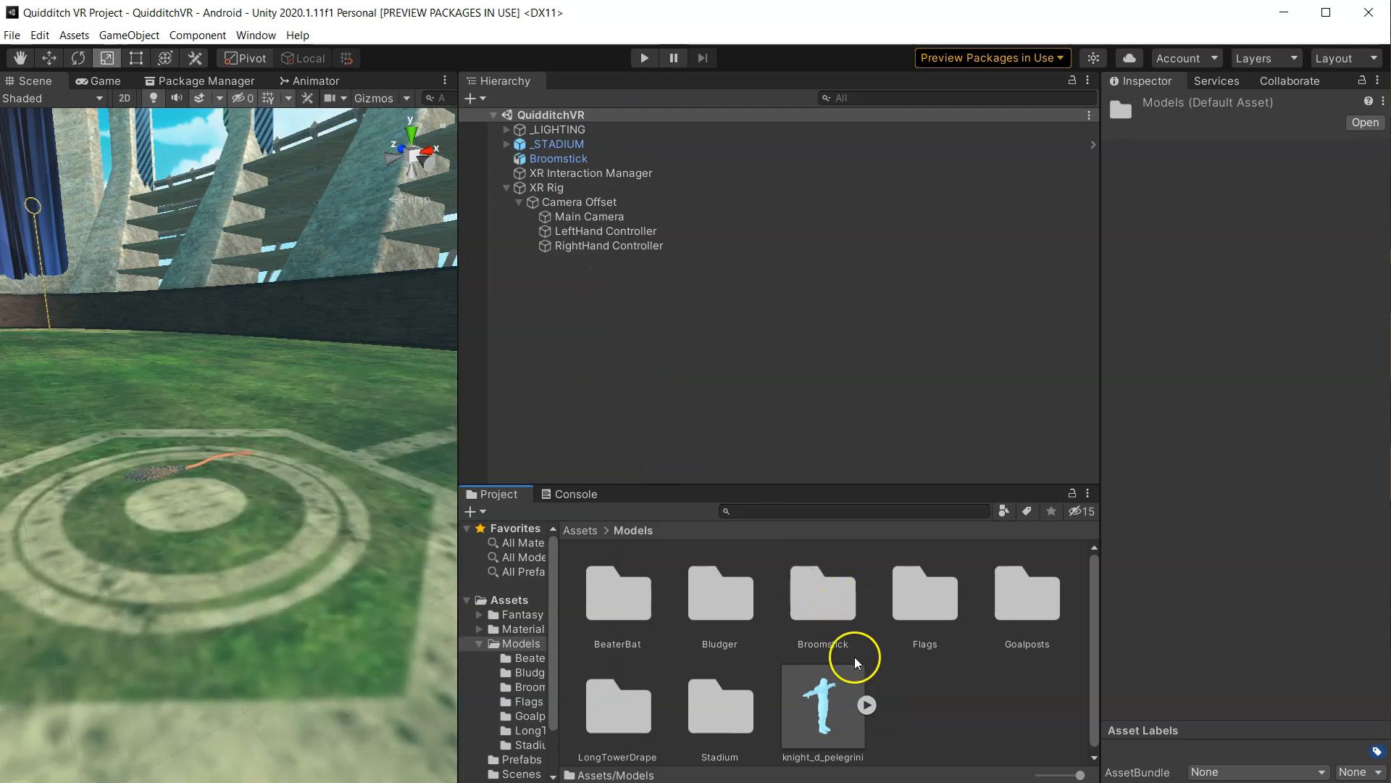
- Add the imported knight_d_pelegrini model to the scene at the top level of the Hierarchy
click(820, 714)
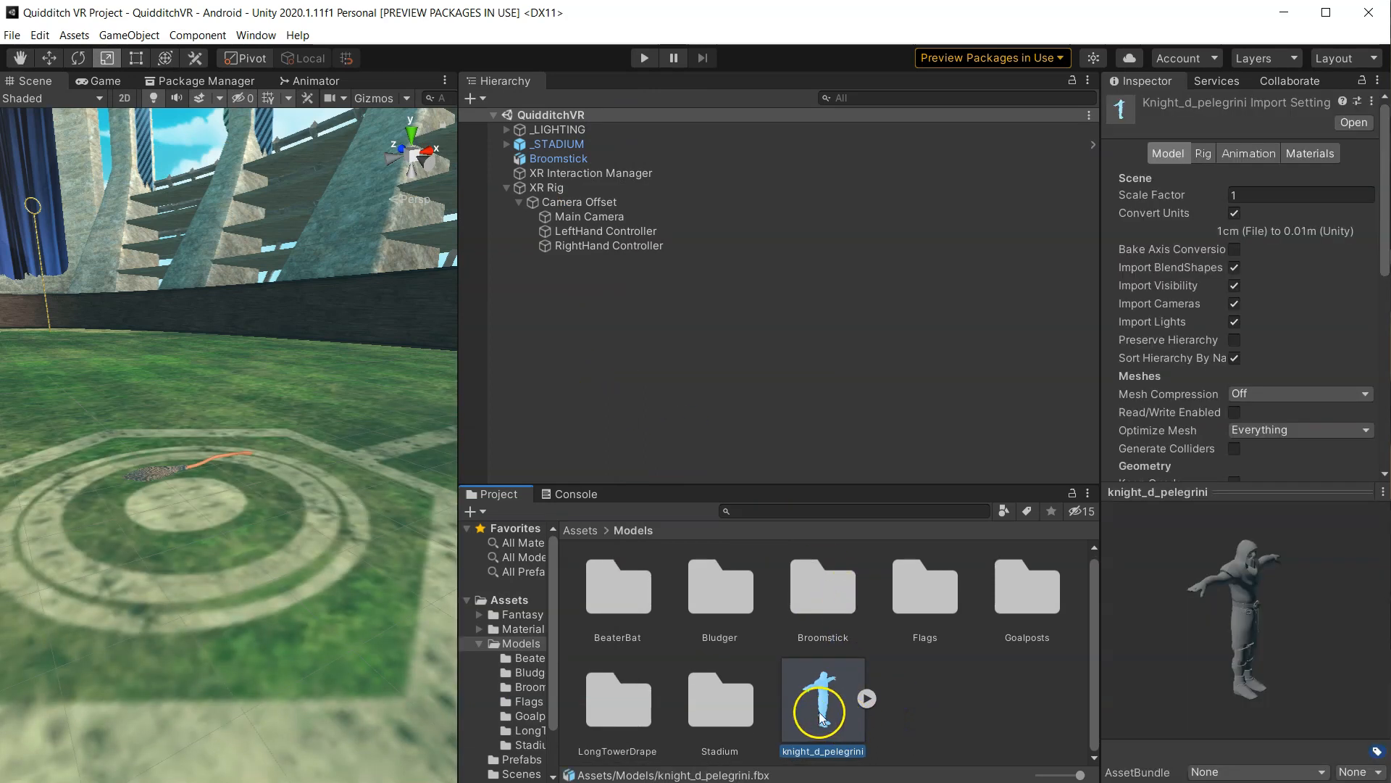
drag(832, 723, 590, 336)
click(572, 338)
click(546, 250)
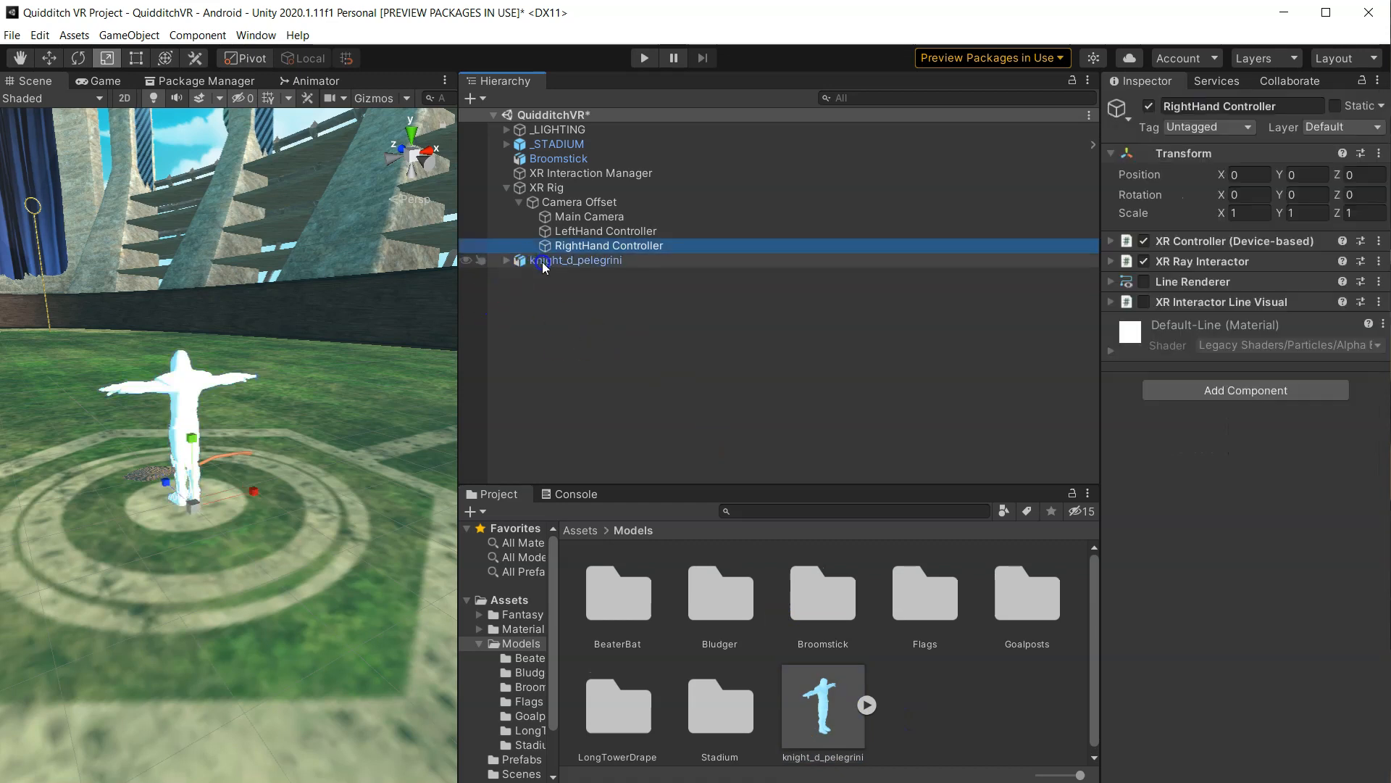
- Widen the Scene view and examine the placed knight model from the front together with the broomstick
double_click(542, 263)
drag(460, 388, 729, 426)
middle_drag(594, 441, 463, 456)
alt+drag(462, 456, 706, 555)
middle_drag(706, 554, 516, 510)
key(f)
drag(367, 588, 523, 528)
alt+drag(509, 560, 637, 464)
middle_drag(638, 463, 561, 397)
scroll(710, 426, up, 3)
alt+drag(518, 380, 735, 429)
middle_drag(638, 497, 578, 500)
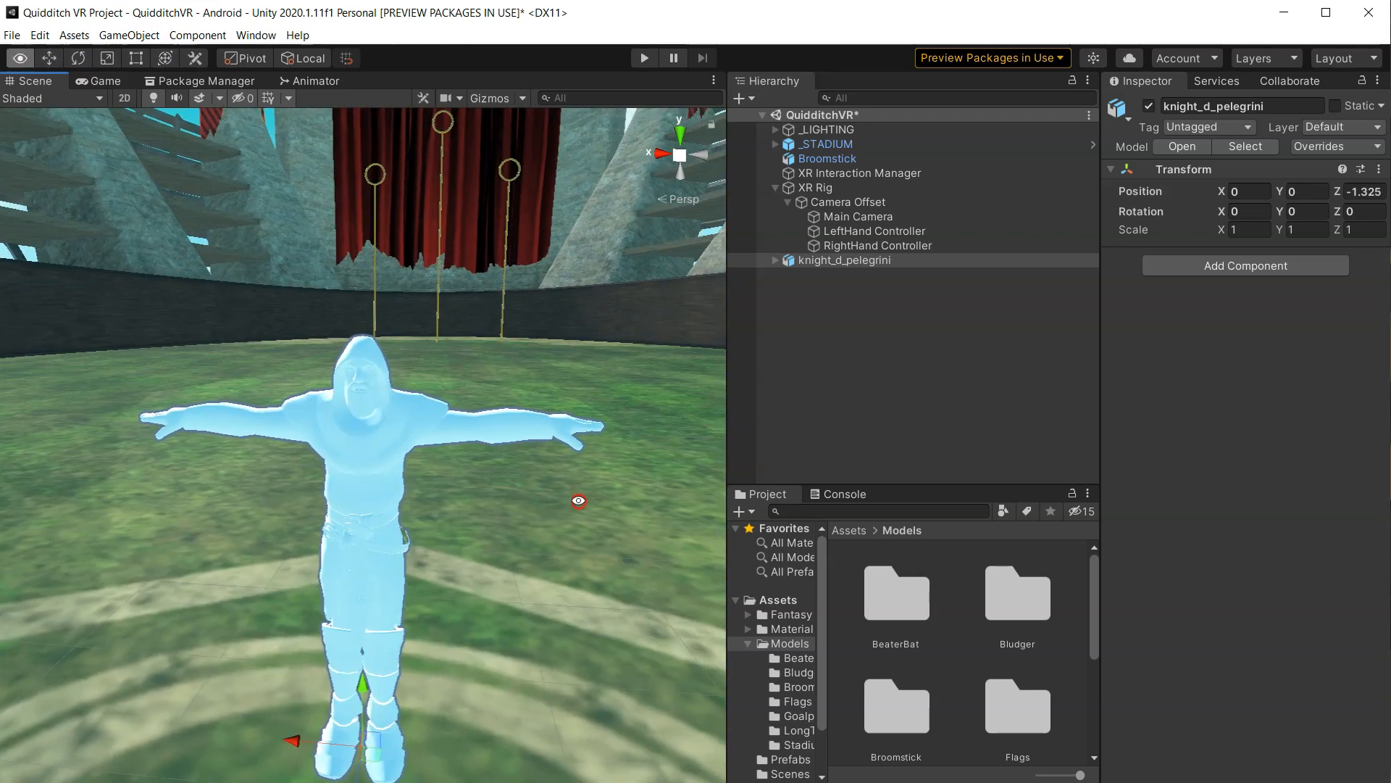
scroll(546, 532, up, 3)
scroll(527, 537, down, 3)
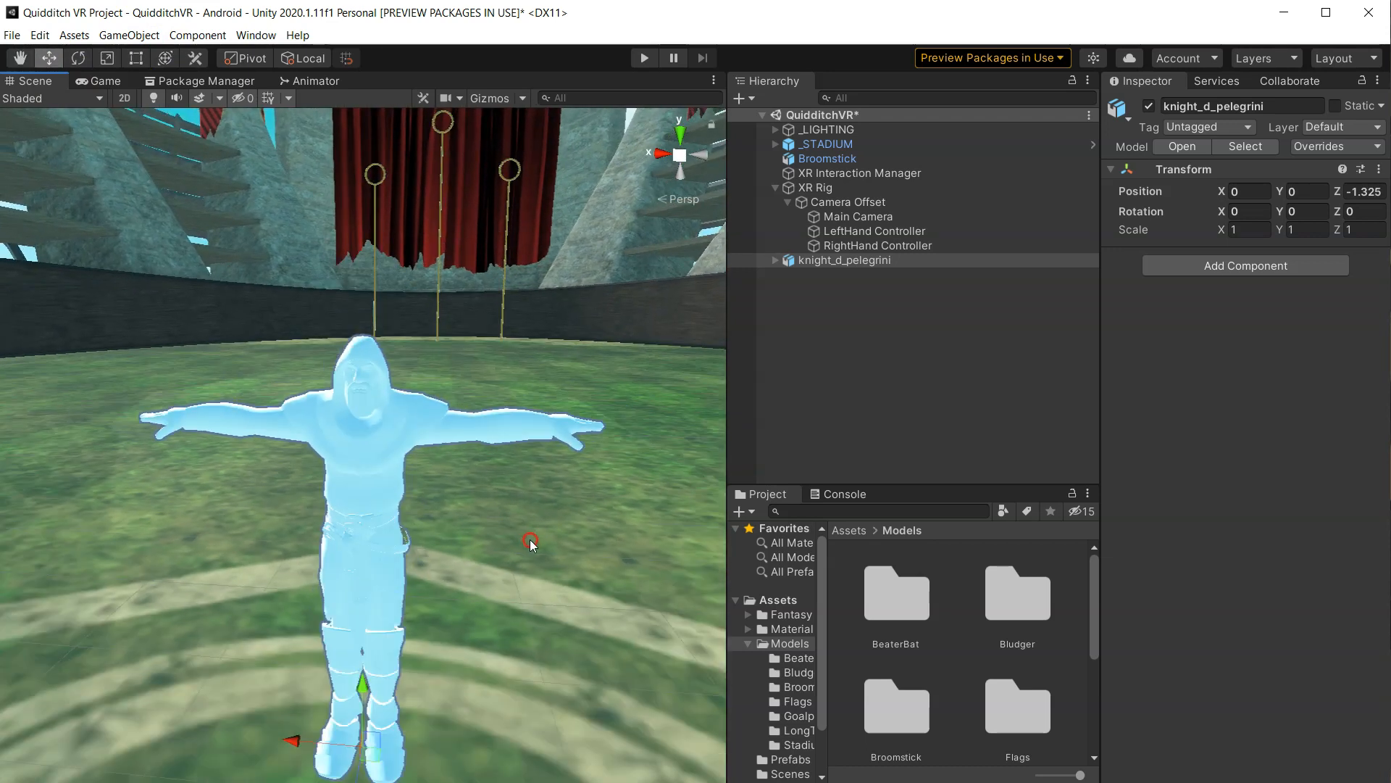
scroll(529, 538, up, 4)
scroll(540, 558, down, 5)
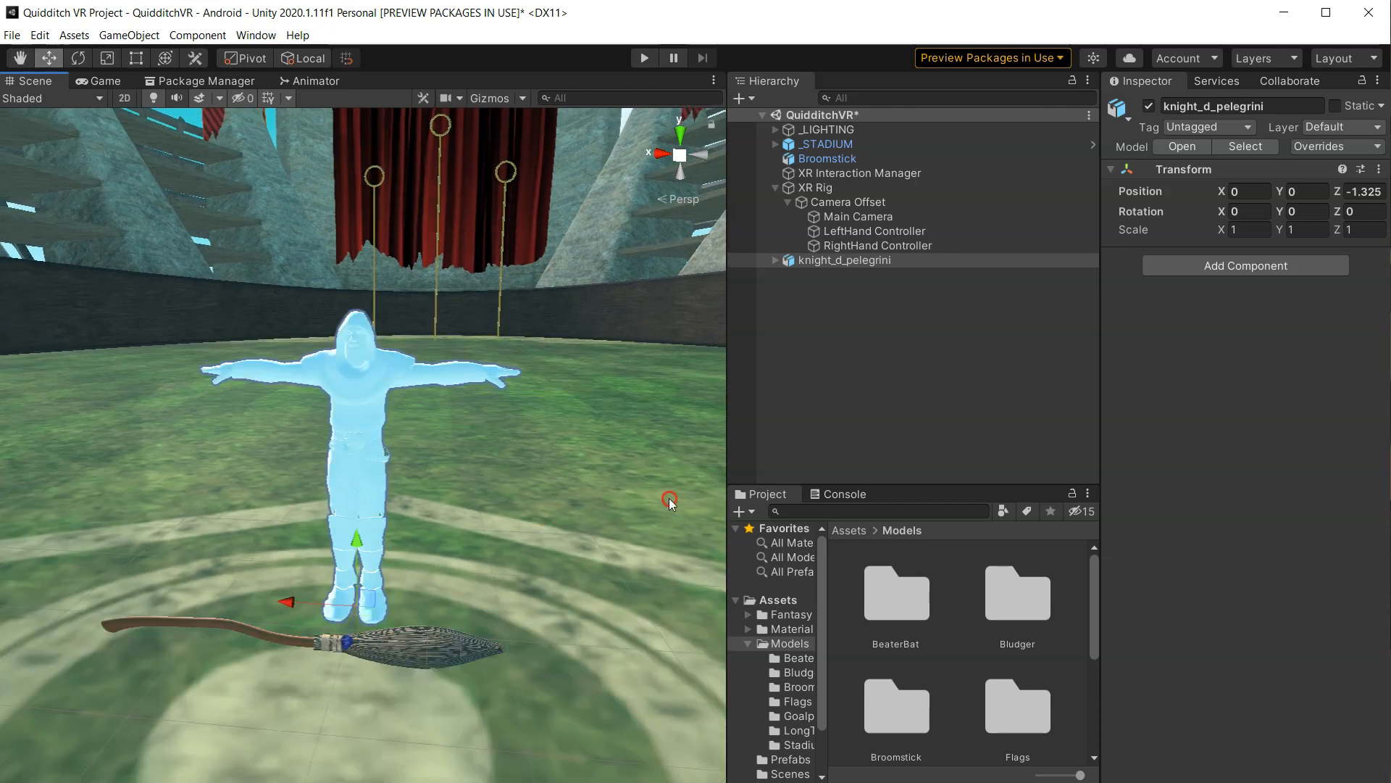
- Show the Materials import settings of the knight_d_pelegrini model asset, with the Project and Inspector areas widened
click(830, 397)
scroll(951, 606, down, 3)
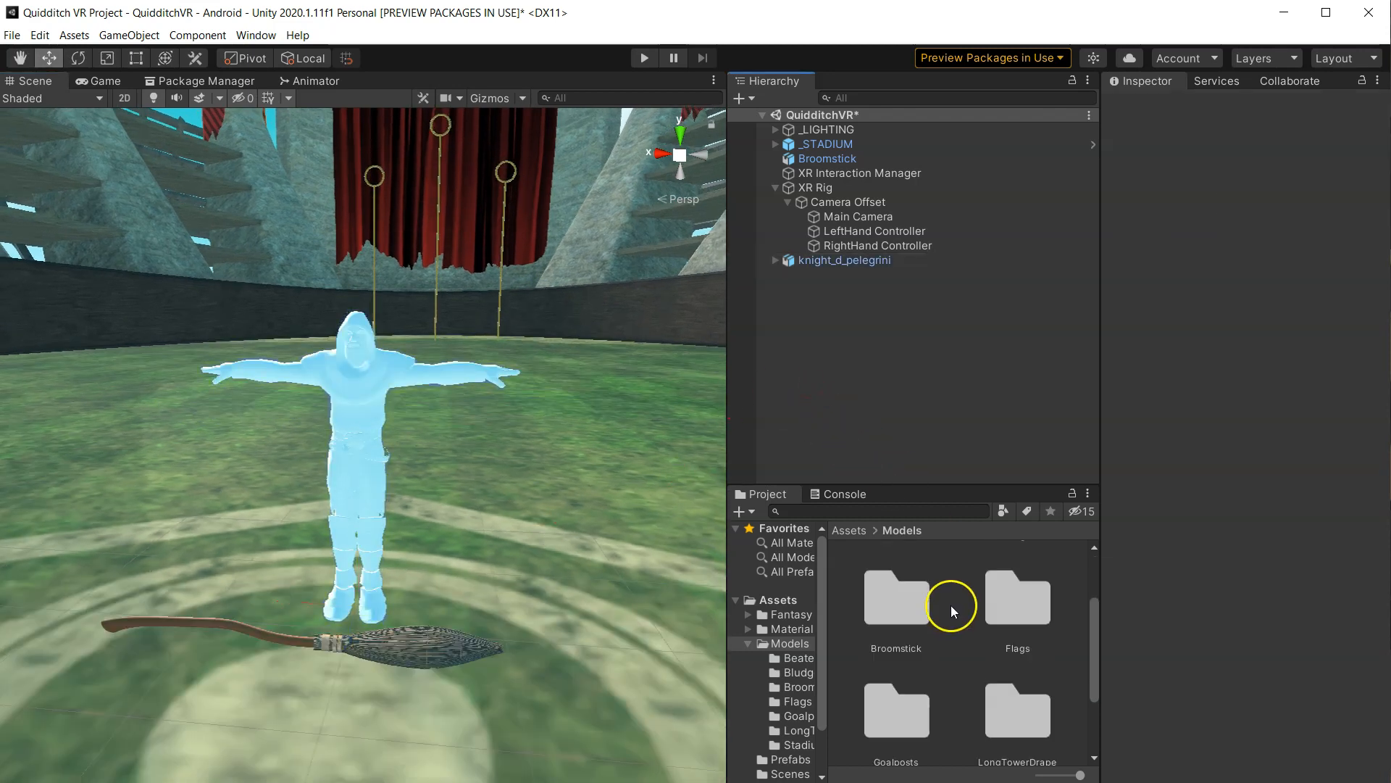
drag(727, 363, 565, 391)
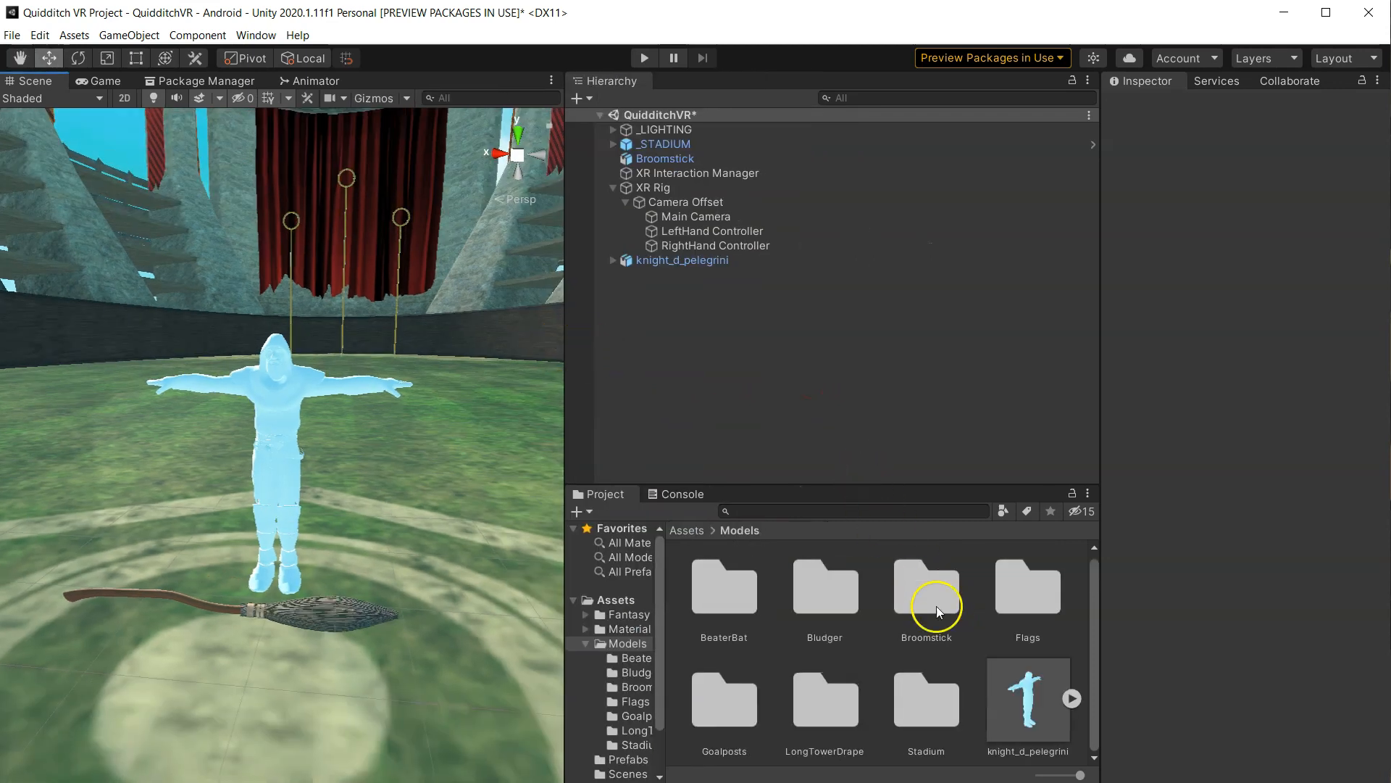
click(1010, 674)
drag(1093, 345, 919, 292)
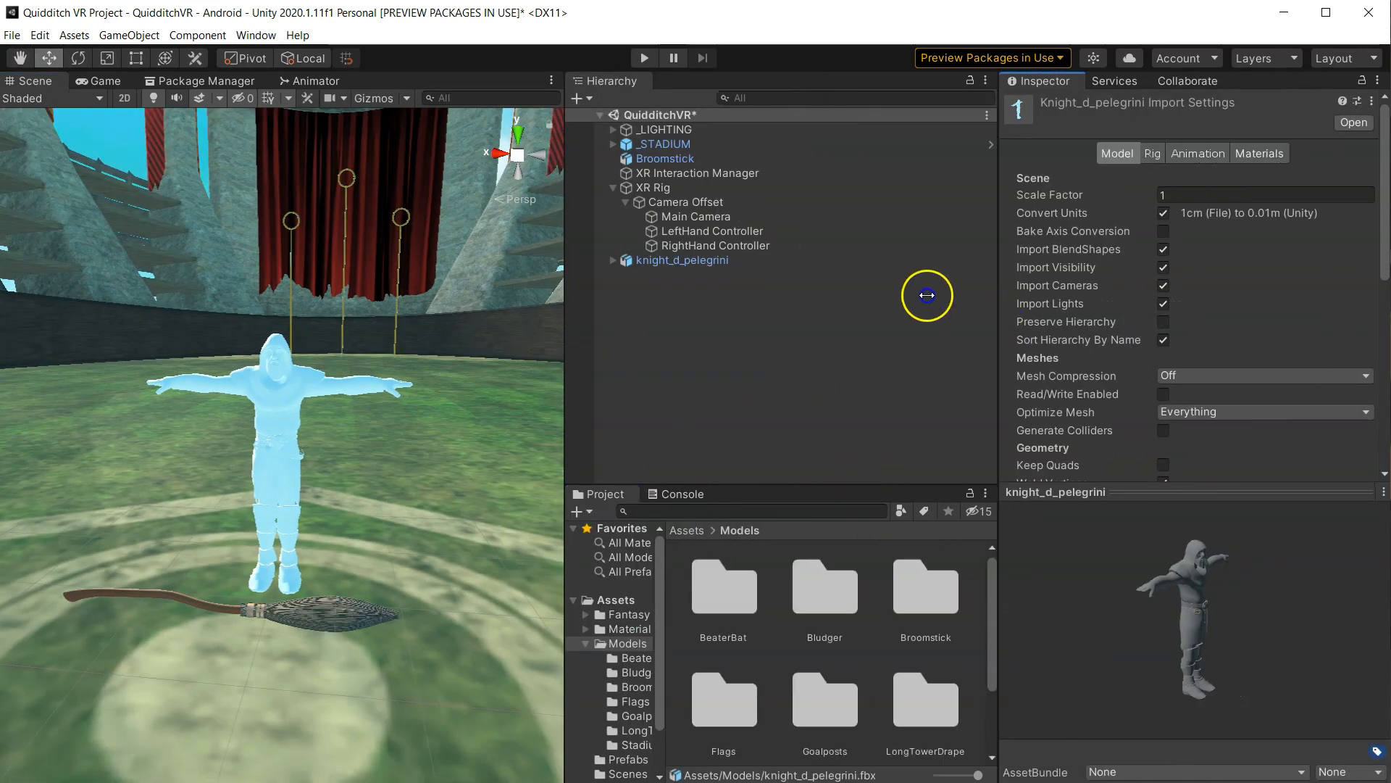
click(1206, 155)
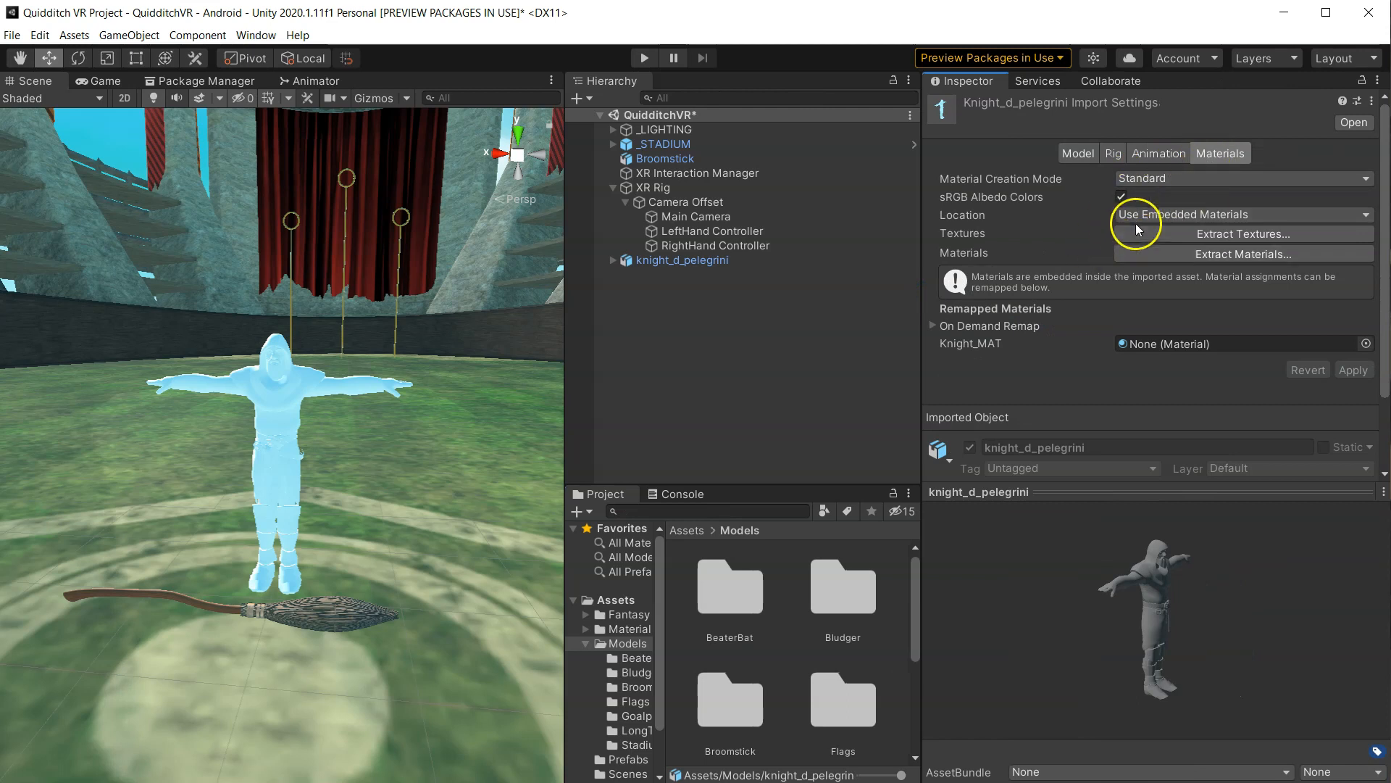
- Start extracting the knight's textures and create a destination folder named Wizard Textures inside Assets/Textures
click(1200, 235)
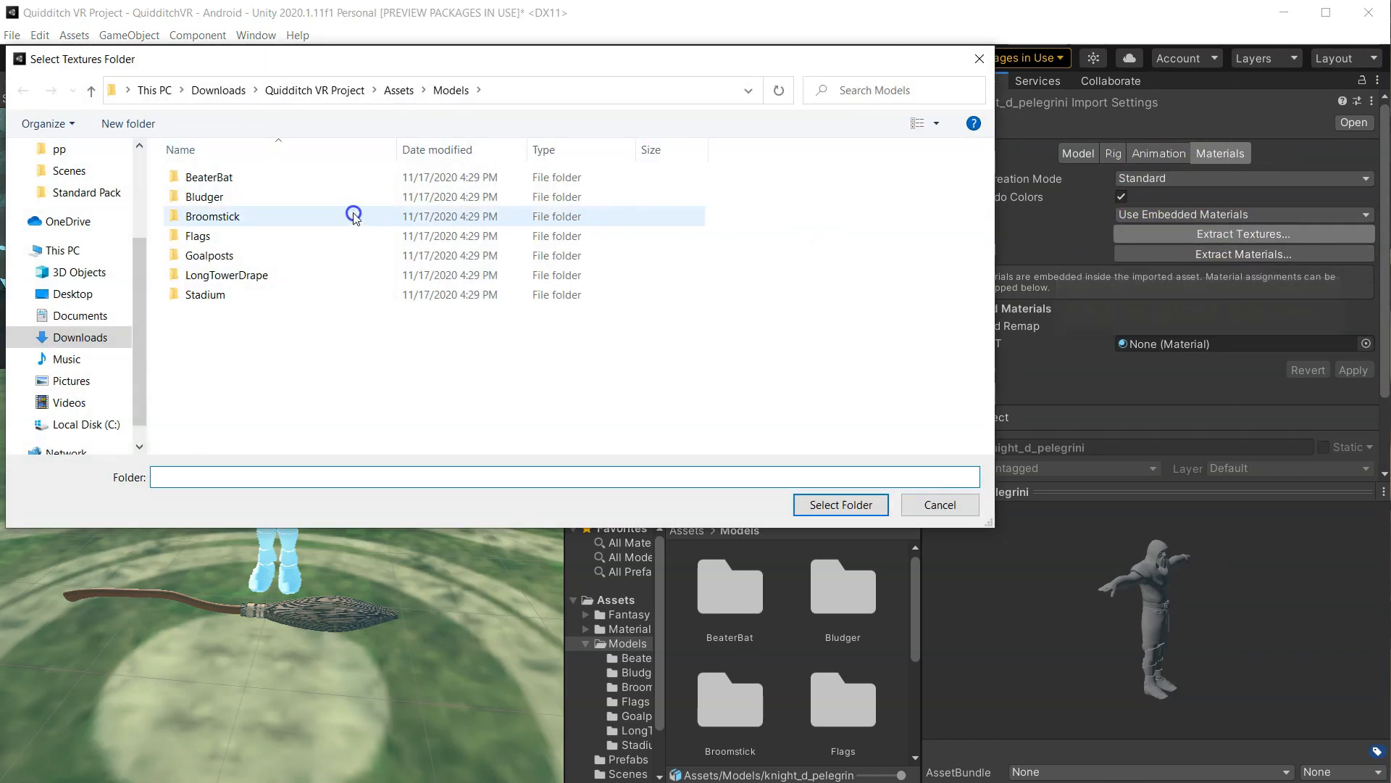
click(398, 90)
double_click(241, 294)
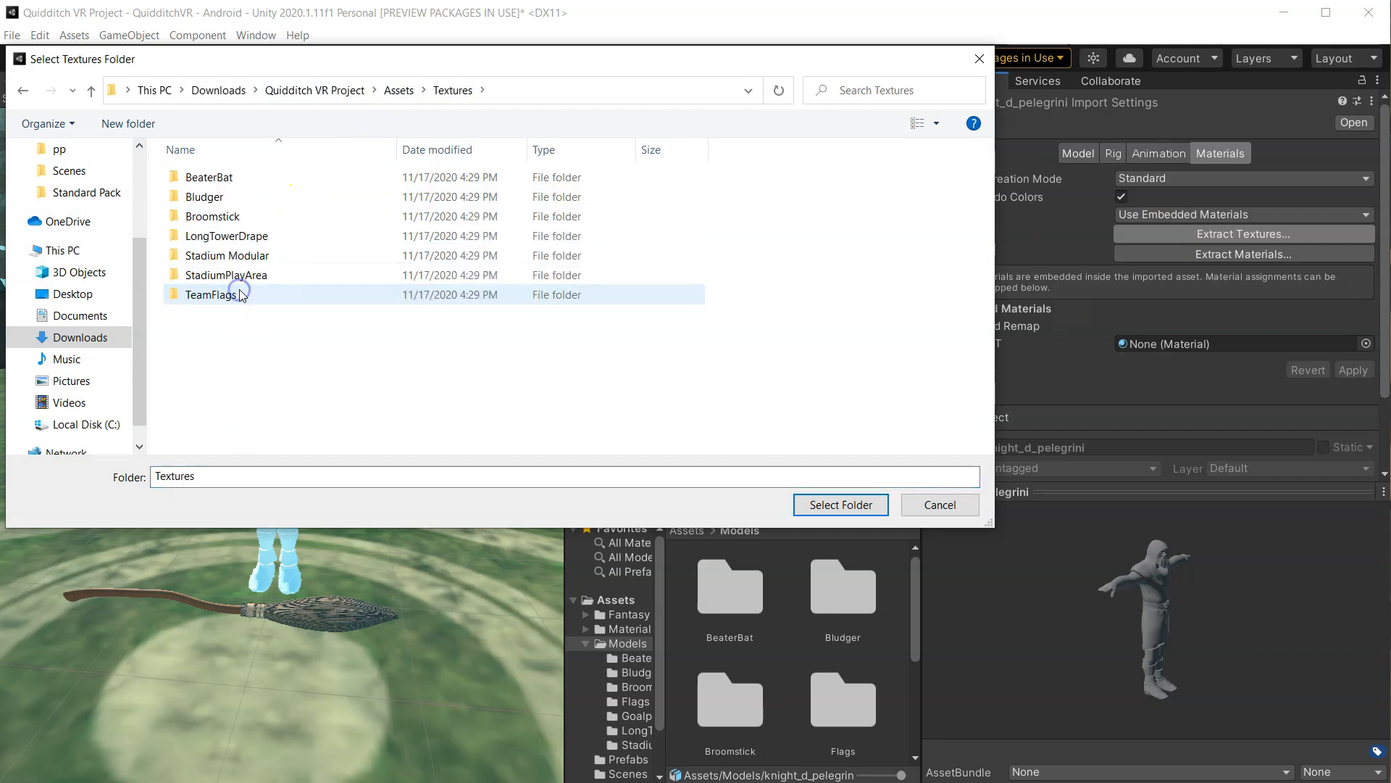
right_click(262, 336)
mouse_move(380, 552)
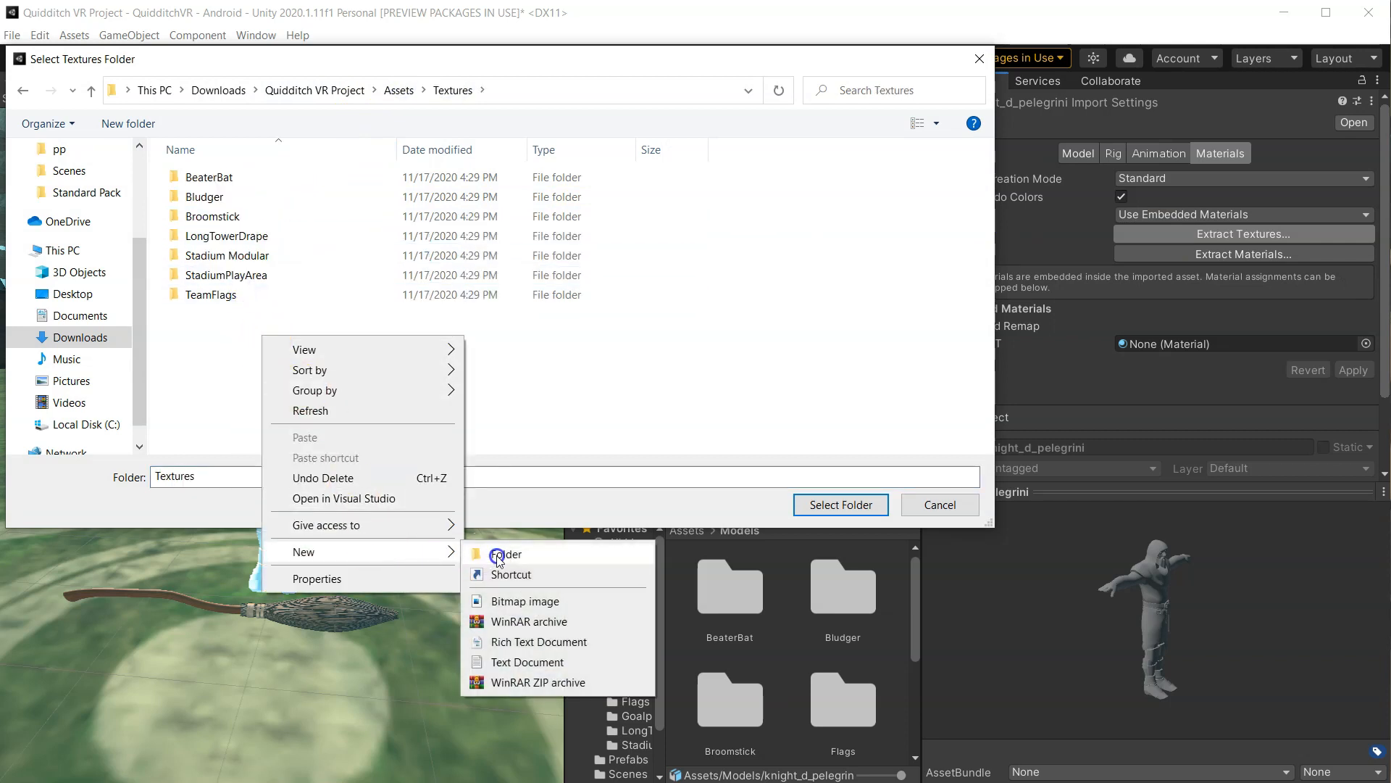
click(498, 557)
text(Wi)
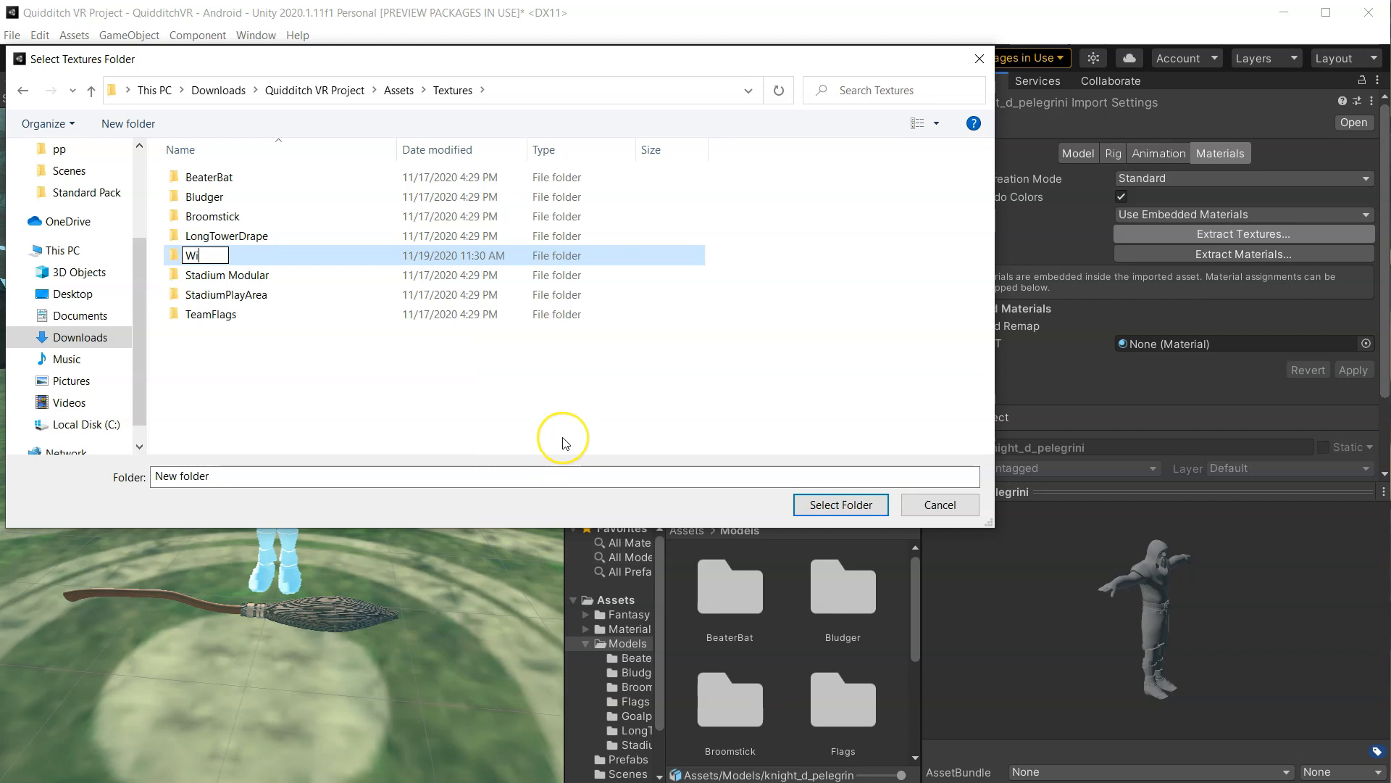
text(zard Textures)
key(Return)
- Extract the textures into the Wizard Textures folder and fix the normal map setting of Knight_normal.png
click(257, 317)
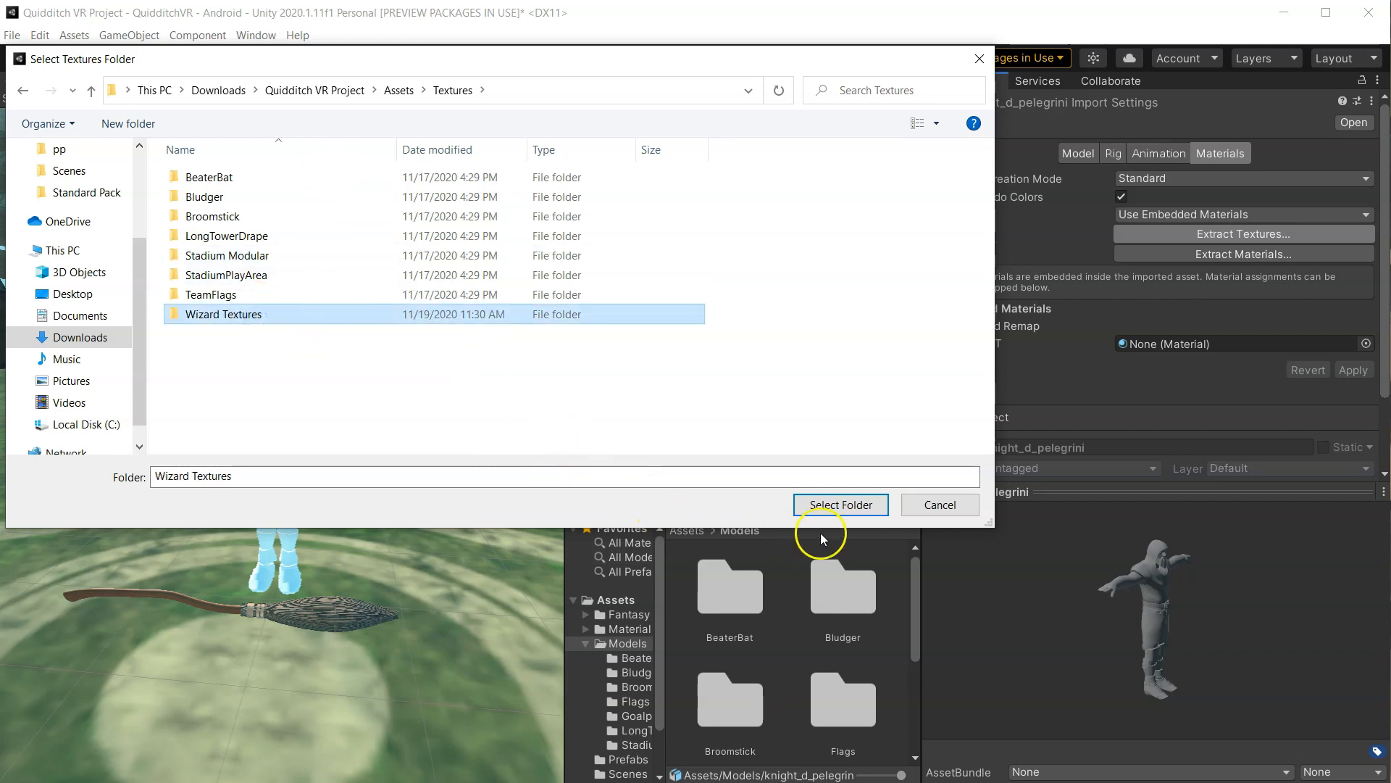
click(836, 506)
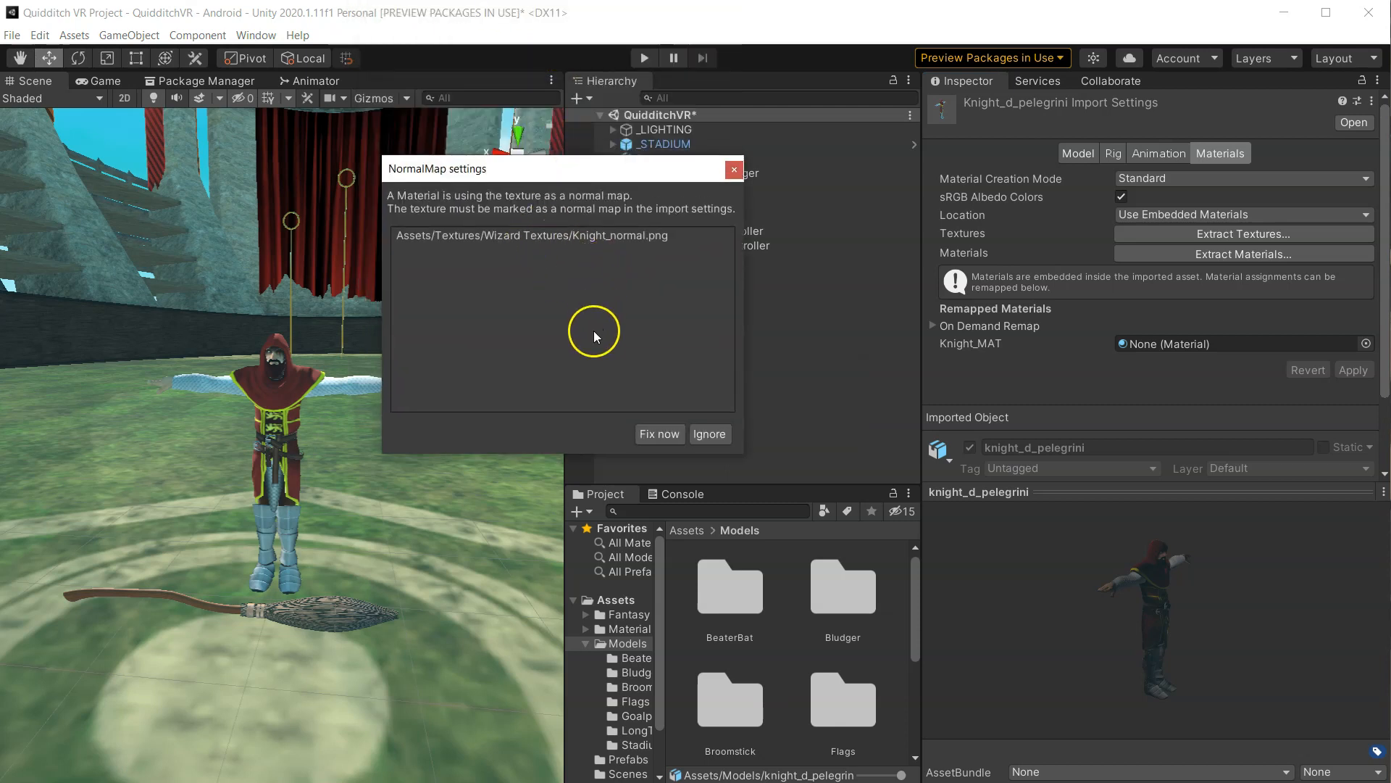
click(669, 435)
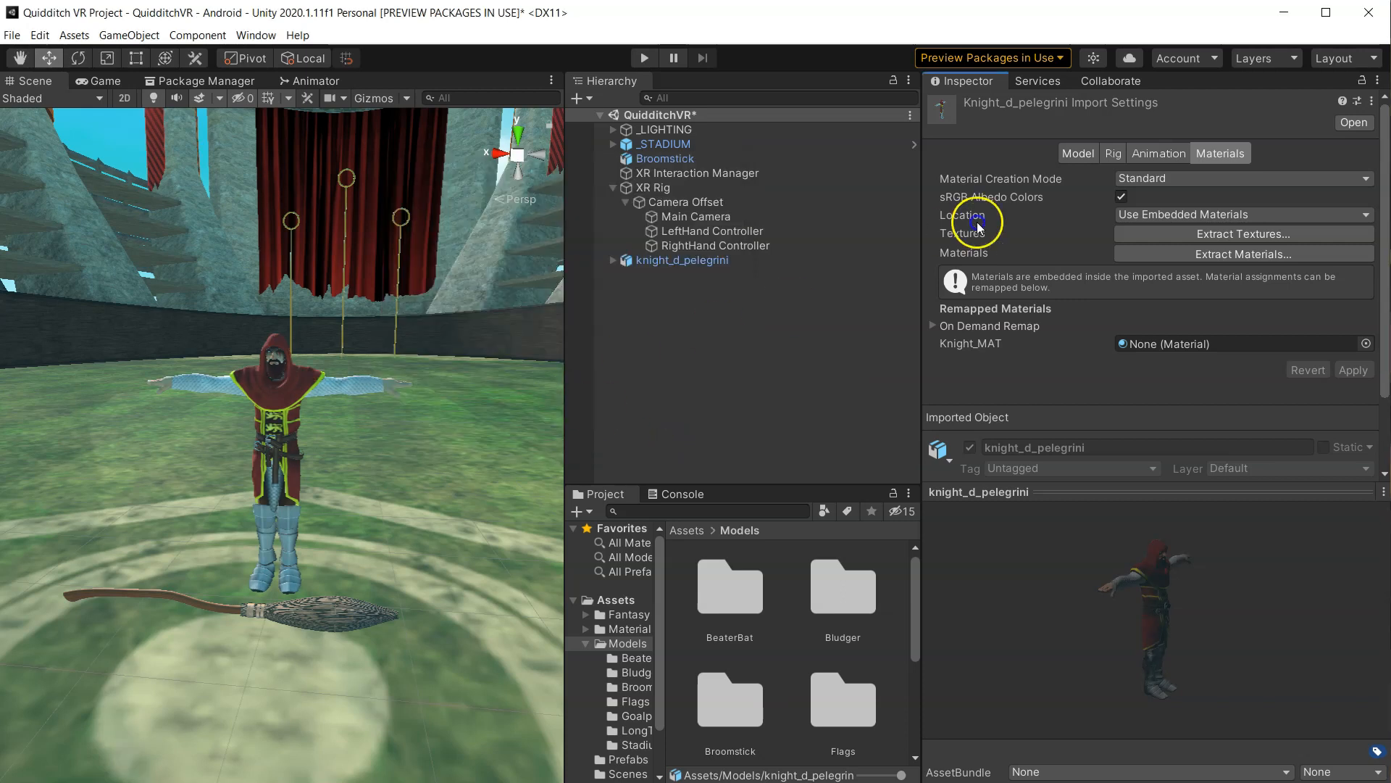
- Set the knight model's rig Animation Type to Humanoid and apply the import settings
click(1111, 154)
click(1145, 178)
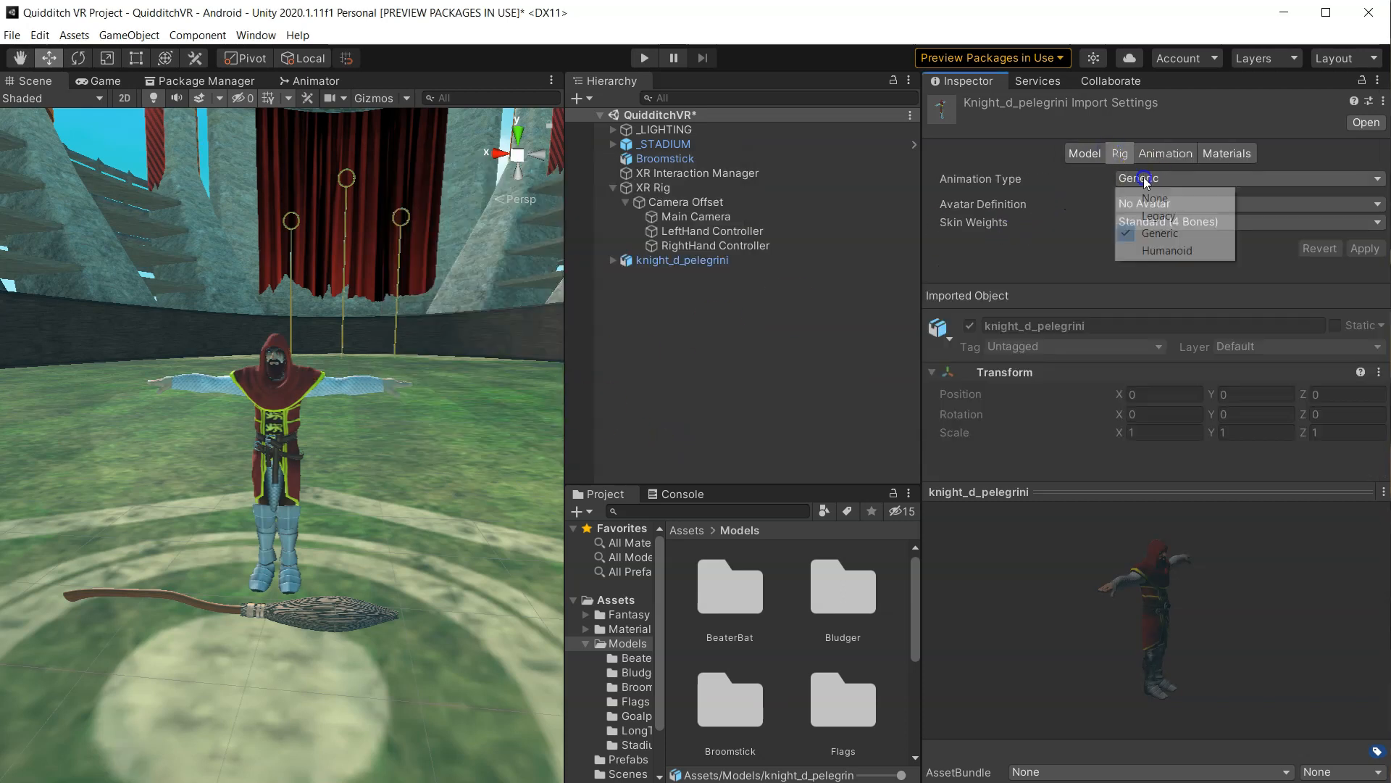
click(1157, 251)
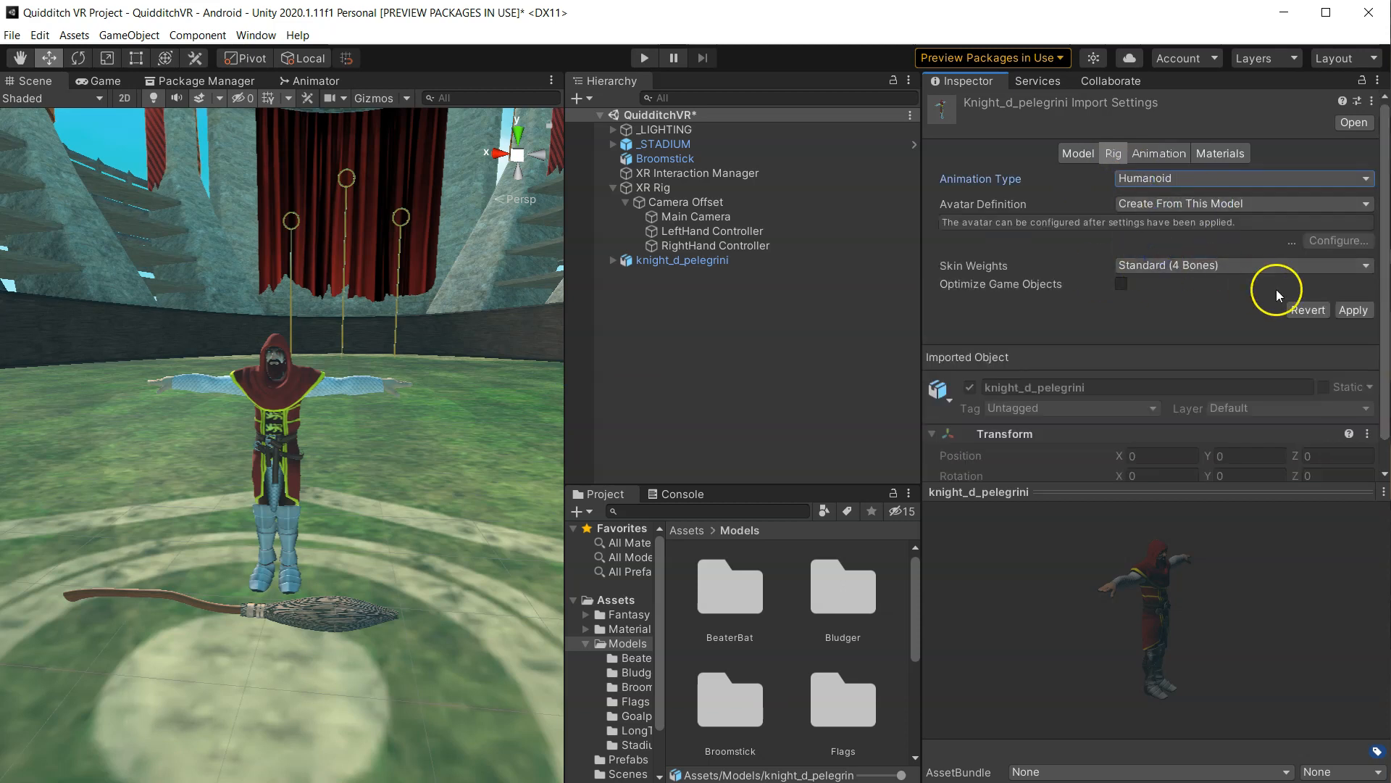
click(1352, 309)
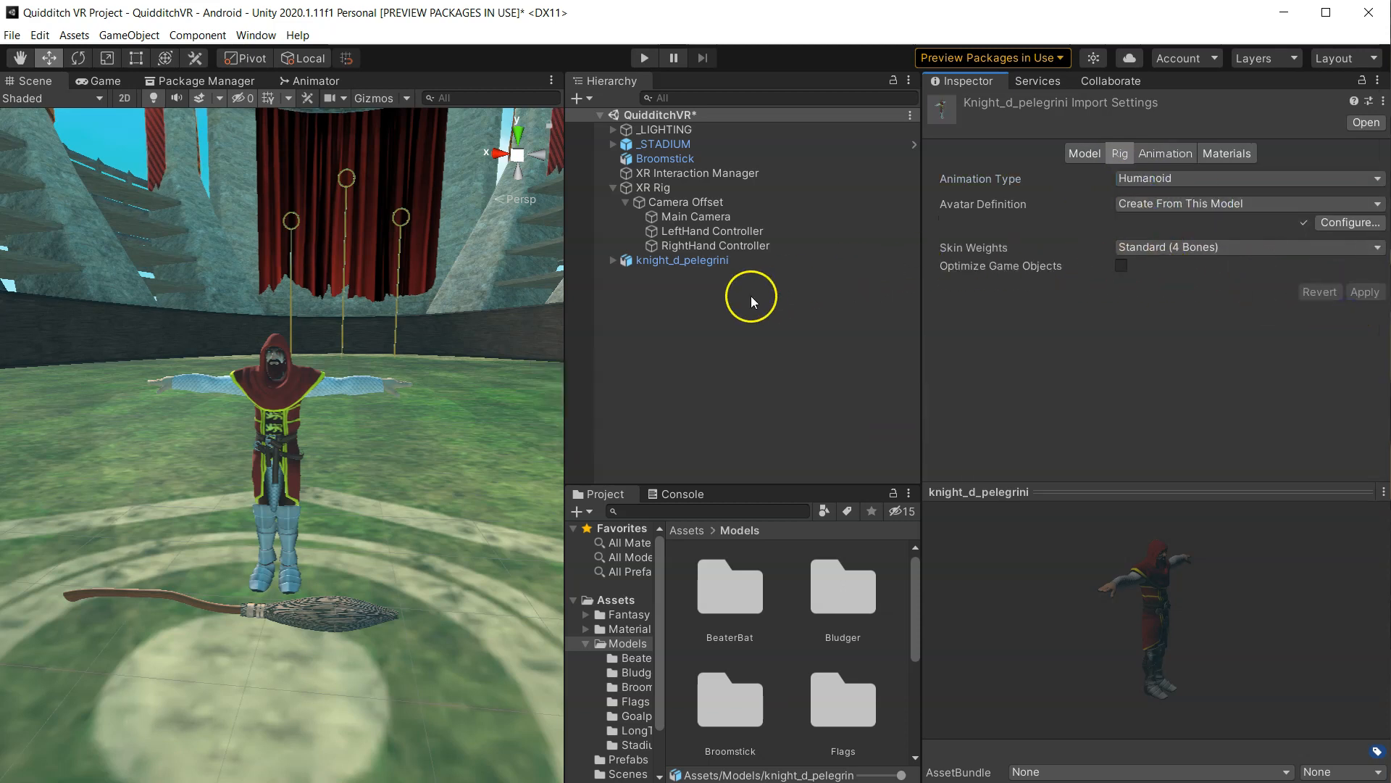
- Examine the textured knight in the model preview and in the Scene view, both close up and at full height
click(1112, 596)
mouse_move(1112, 597)
mouse_down()
mouse_move(993, 609)
mouse_move(1217, 578)
mouse_move(1072, 590)
mouse_move(1053, 610)
mouse_move(1099, 540)
mouse_move(1109, 576)
mouse_move(1091, 593)
mouse_move(1114, 585)
mouse_up()
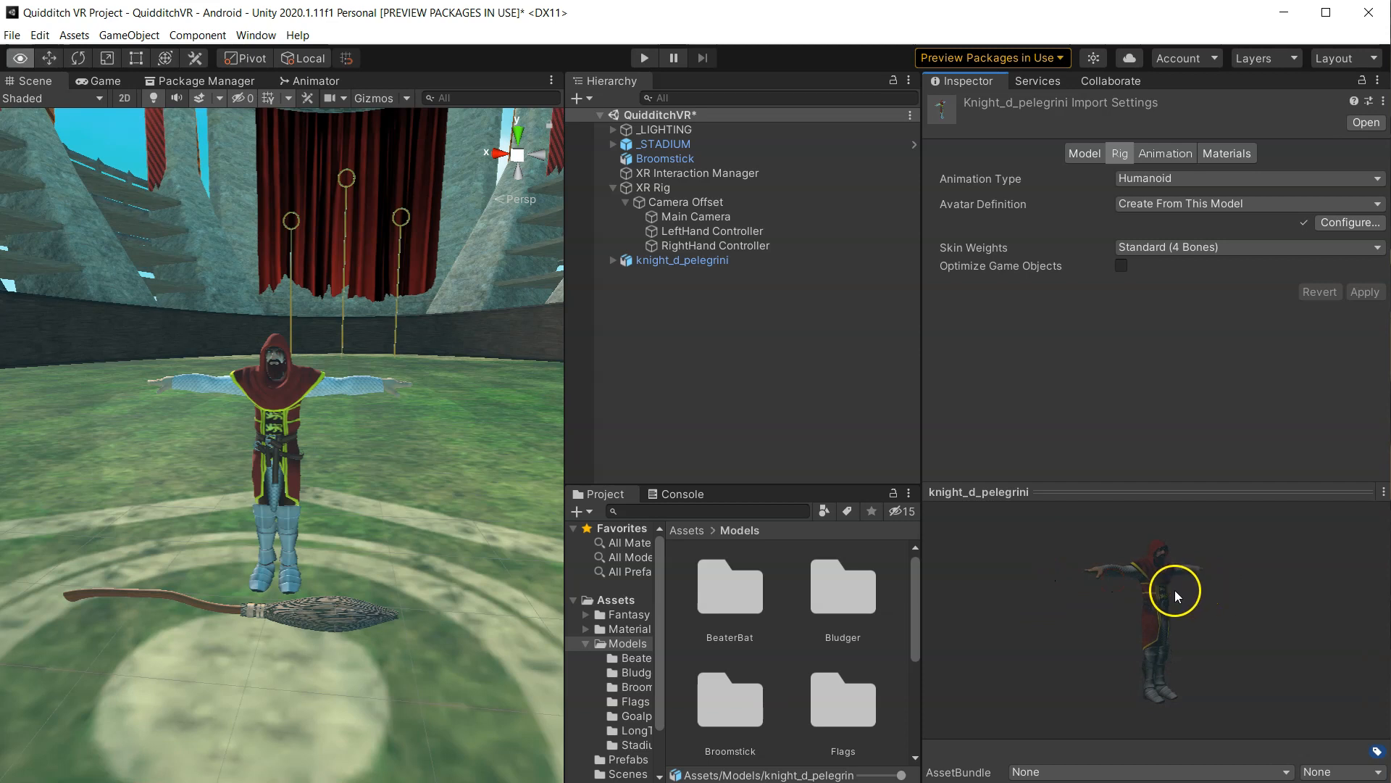
click(788, 366)
scroll(243, 355, up, 5)
right_drag(284, 360, 407, 298)
scroll(323, 345, down, 3)
middle_drag(298, 355, 482, 447)
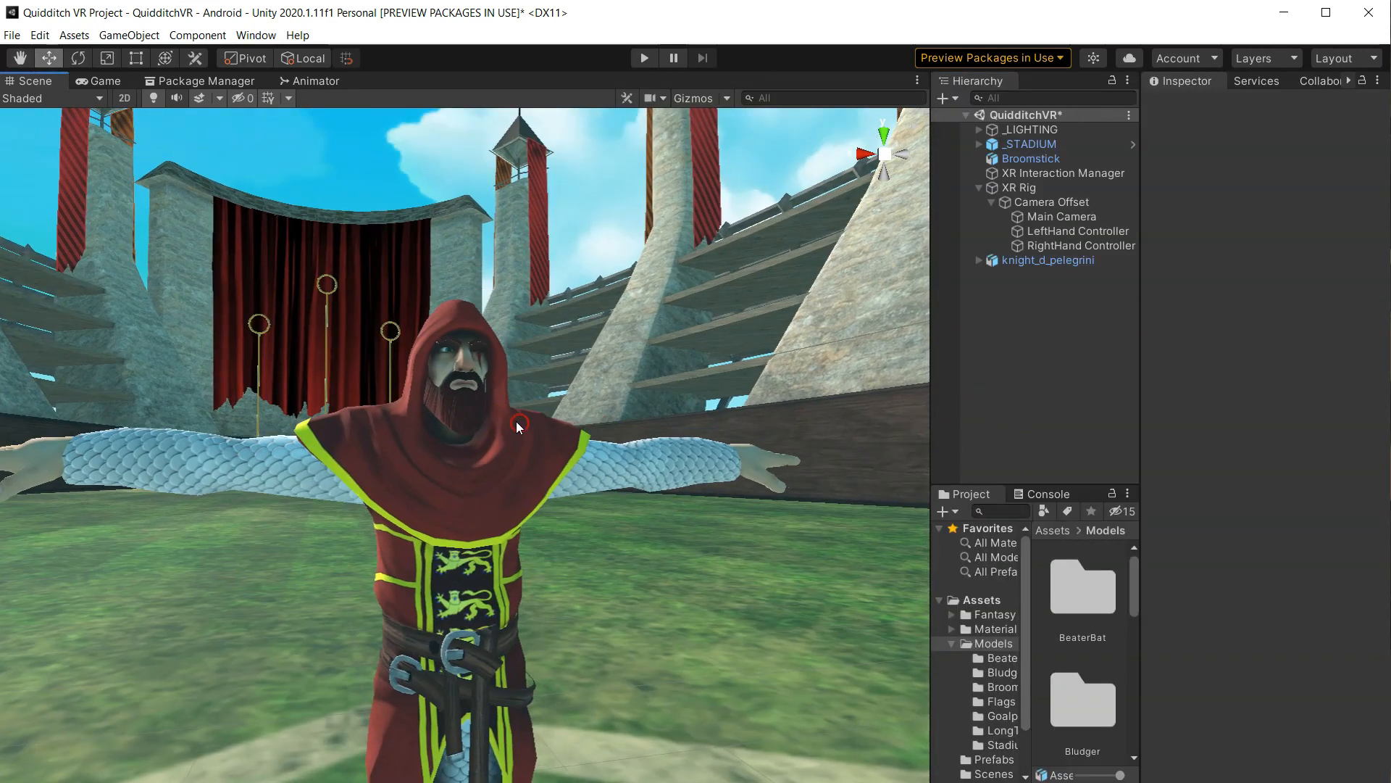
scroll(519, 427, down, 5)
right_drag(528, 442, 472, 521)
middle_drag(550, 515, 705, 498)
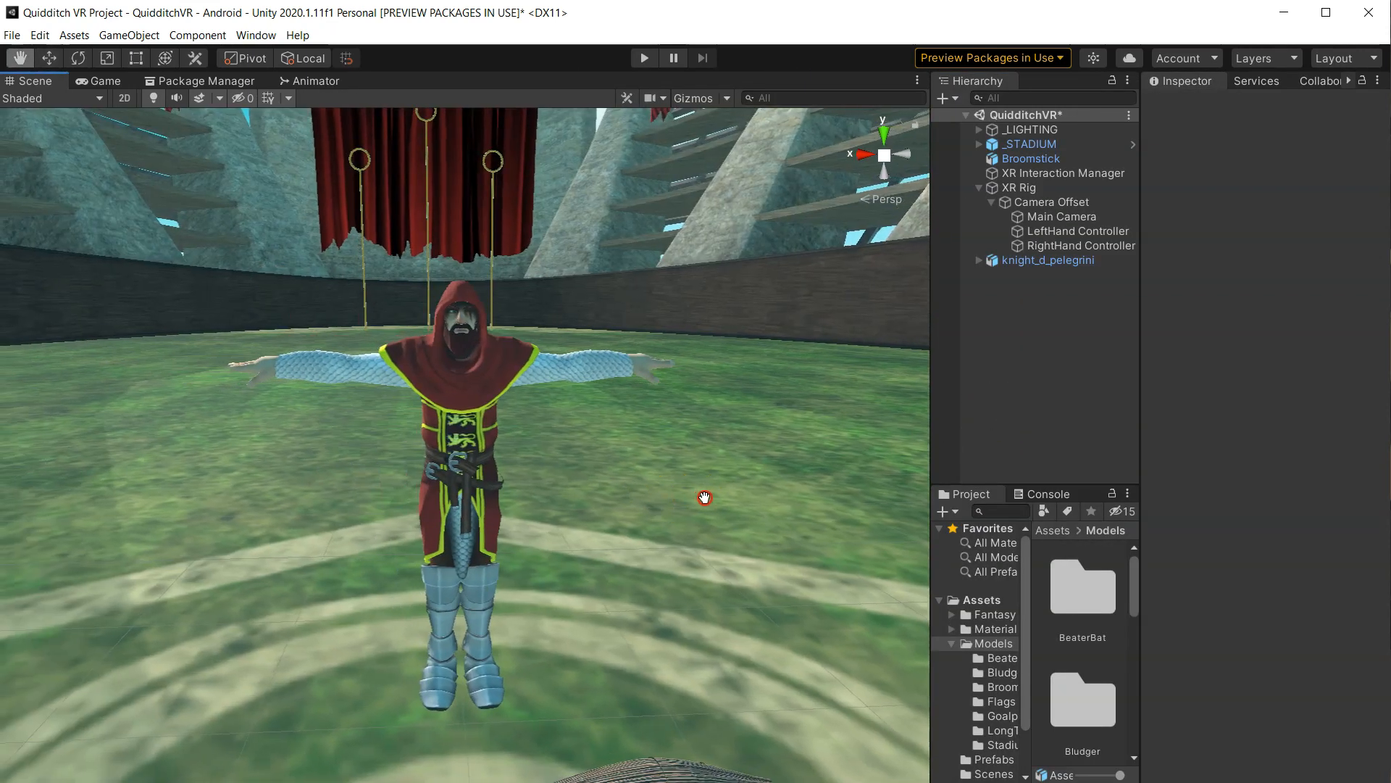
- Unpack the knight_d_pelegrini prefab instance in the scene completely
click(1078, 262)
drag(932, 314, 487, 308)
right_click(589, 261)
click(689, 419)
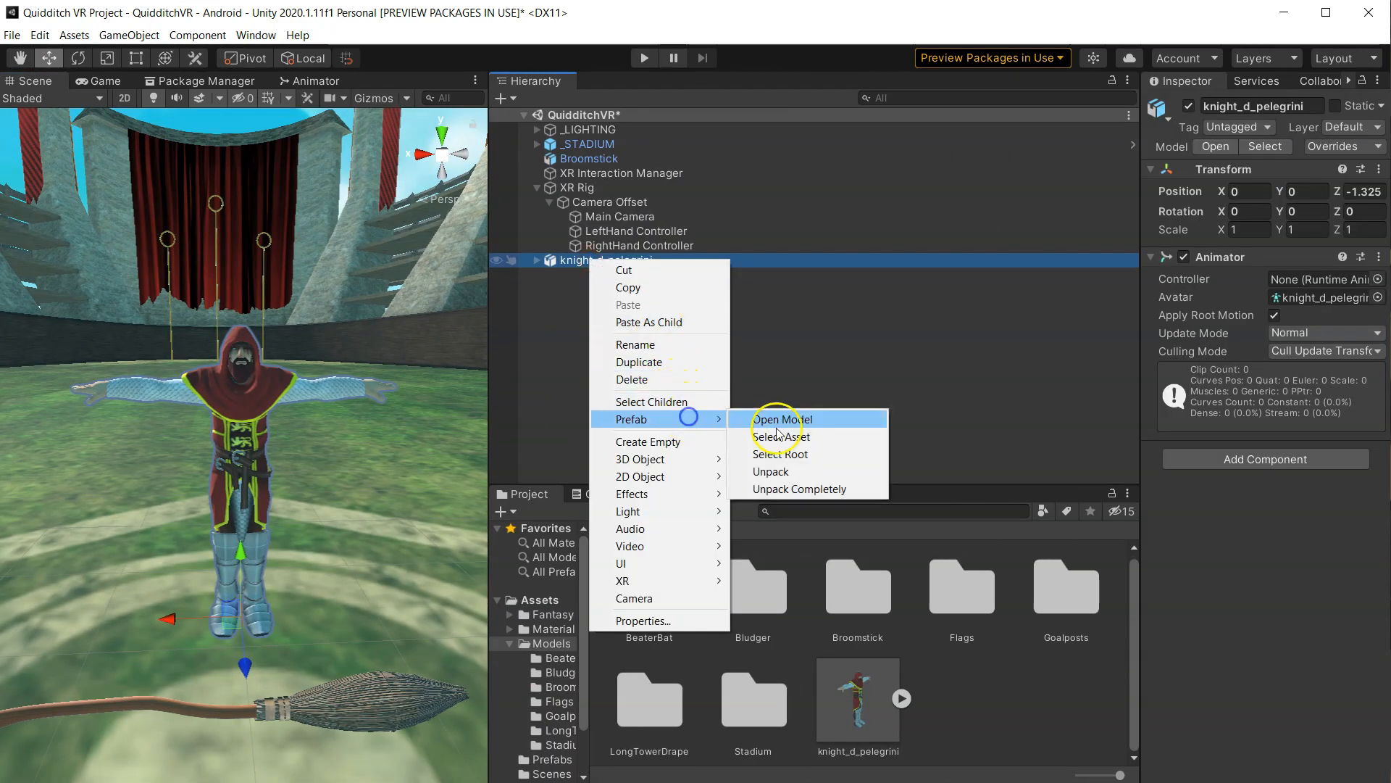
click(797, 489)
click(645, 305)
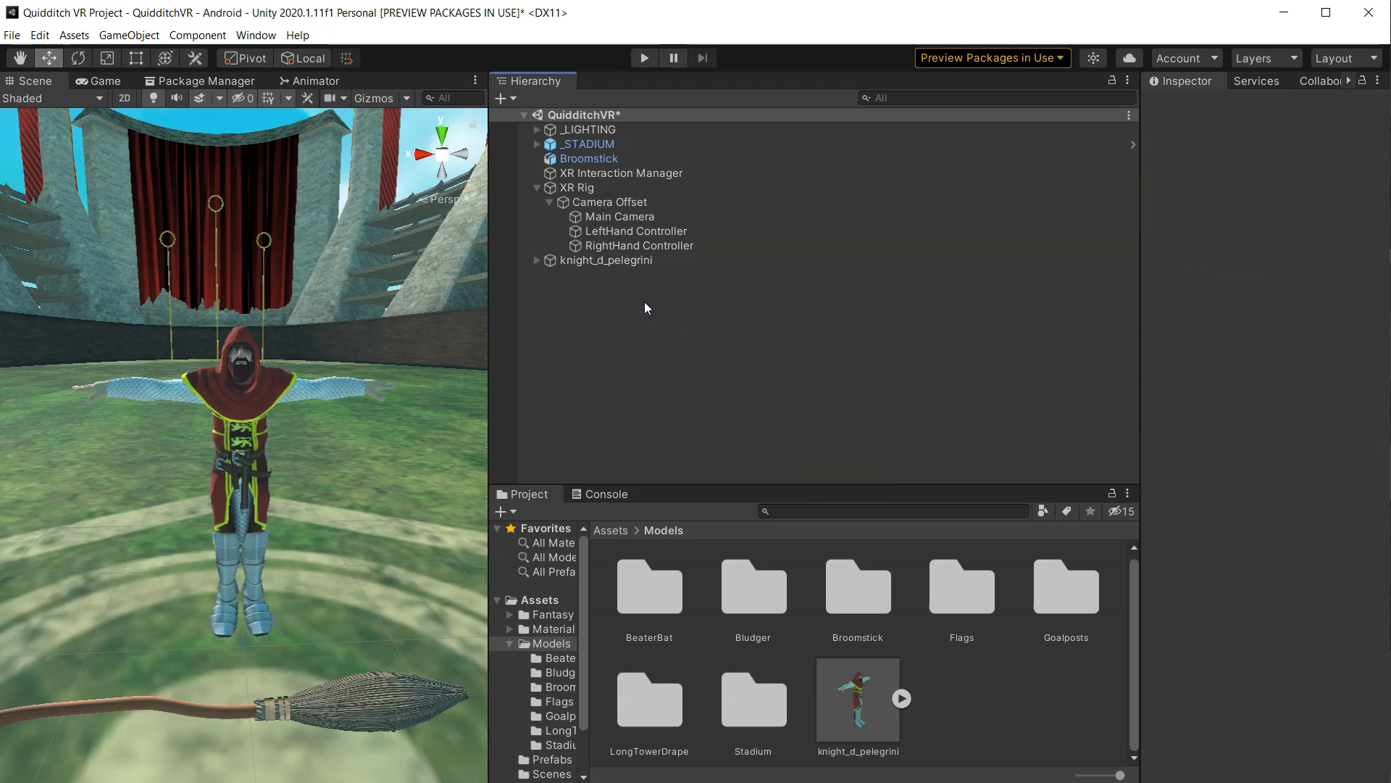
- Expand the knight's bones from Hips through Spine and LeftShoulder to select LeftHand, and undo its trial move
drag(488, 310, 844, 307)
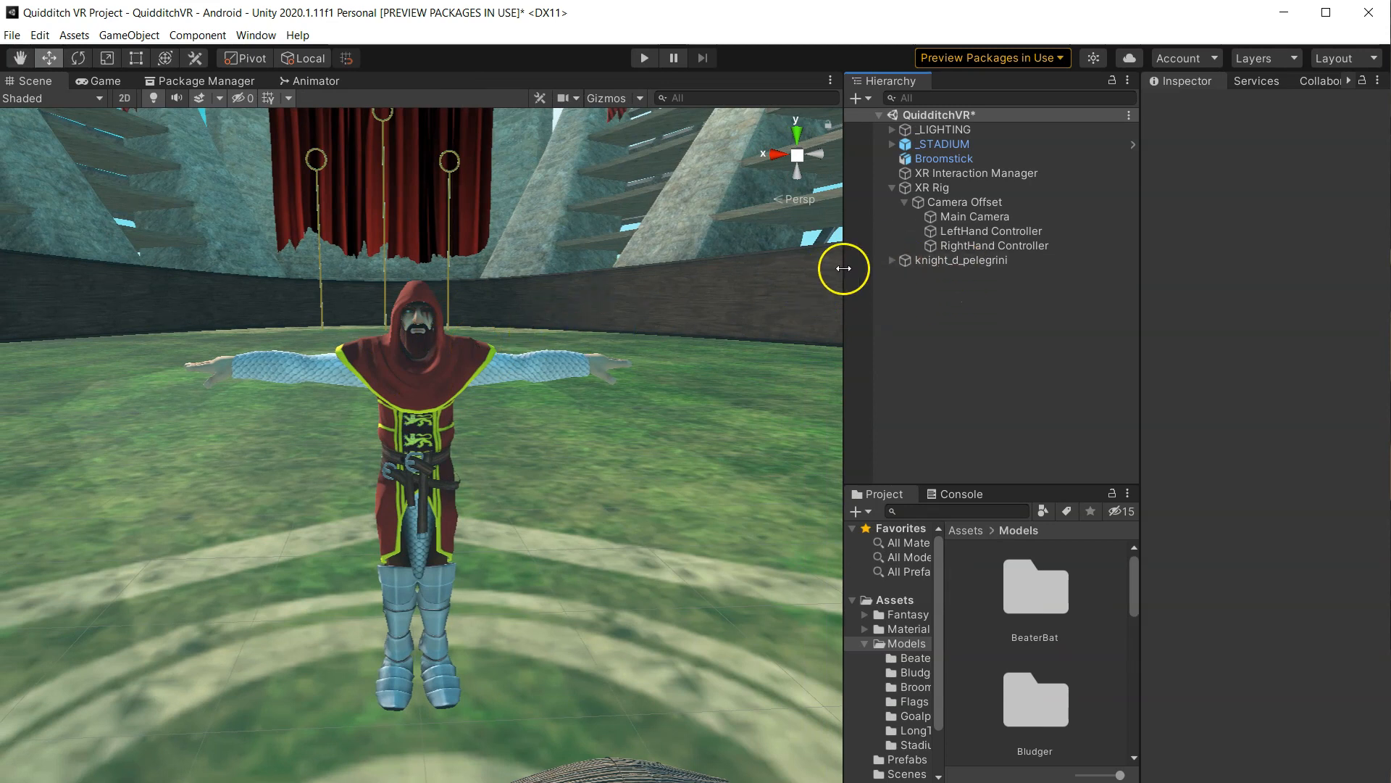
click(892, 260)
click(904, 303)
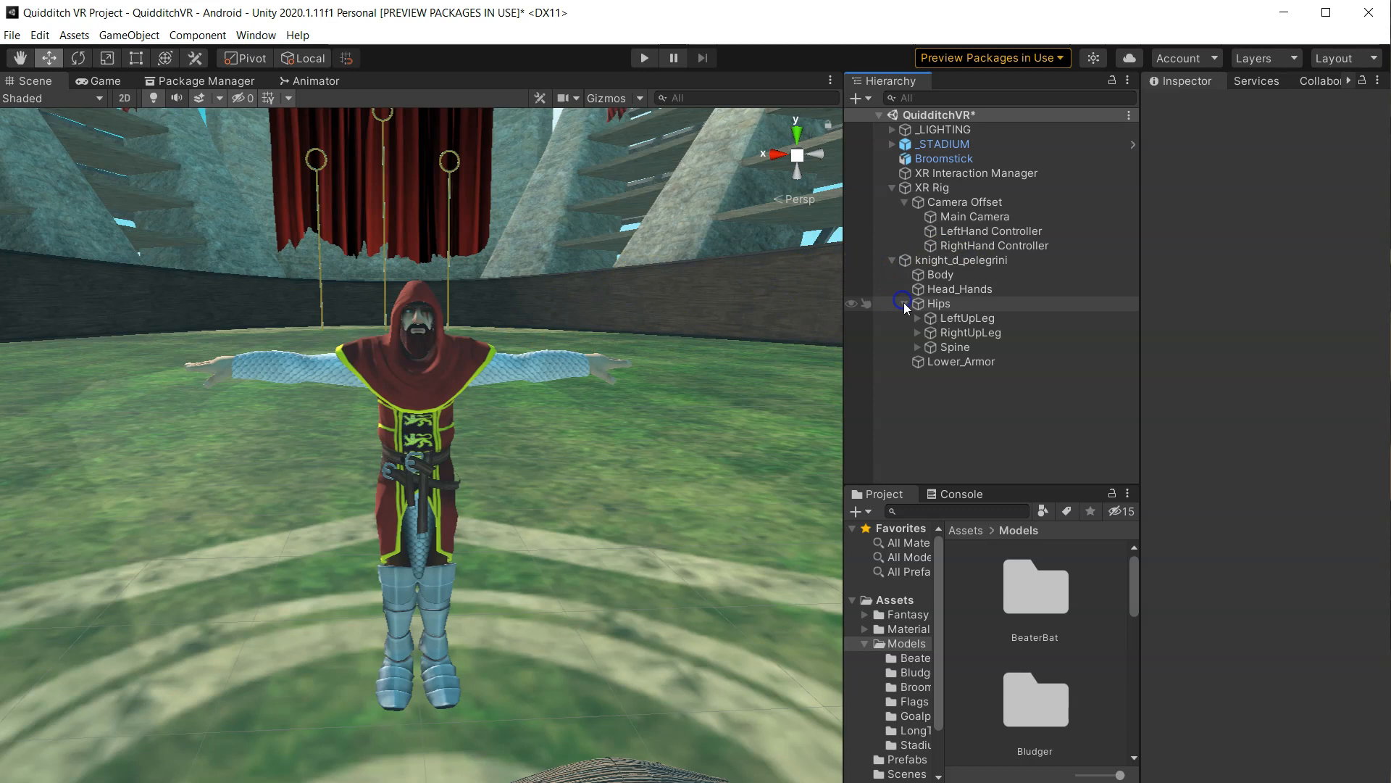
click(917, 347)
click(929, 361)
click(942, 376)
click(955, 391)
click(968, 405)
click(980, 420)
click(994, 434)
click(993, 434)
click(1010, 434)
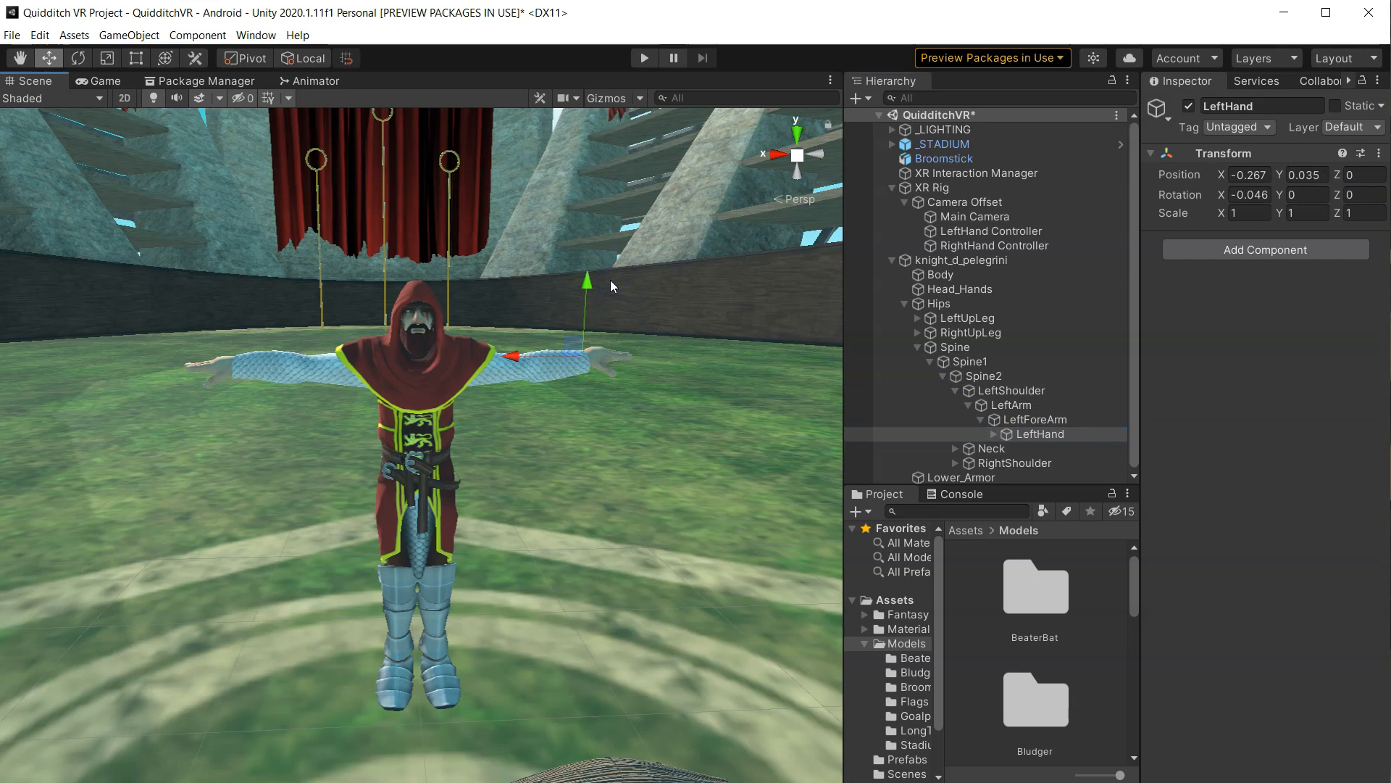
key(ctrl+z)
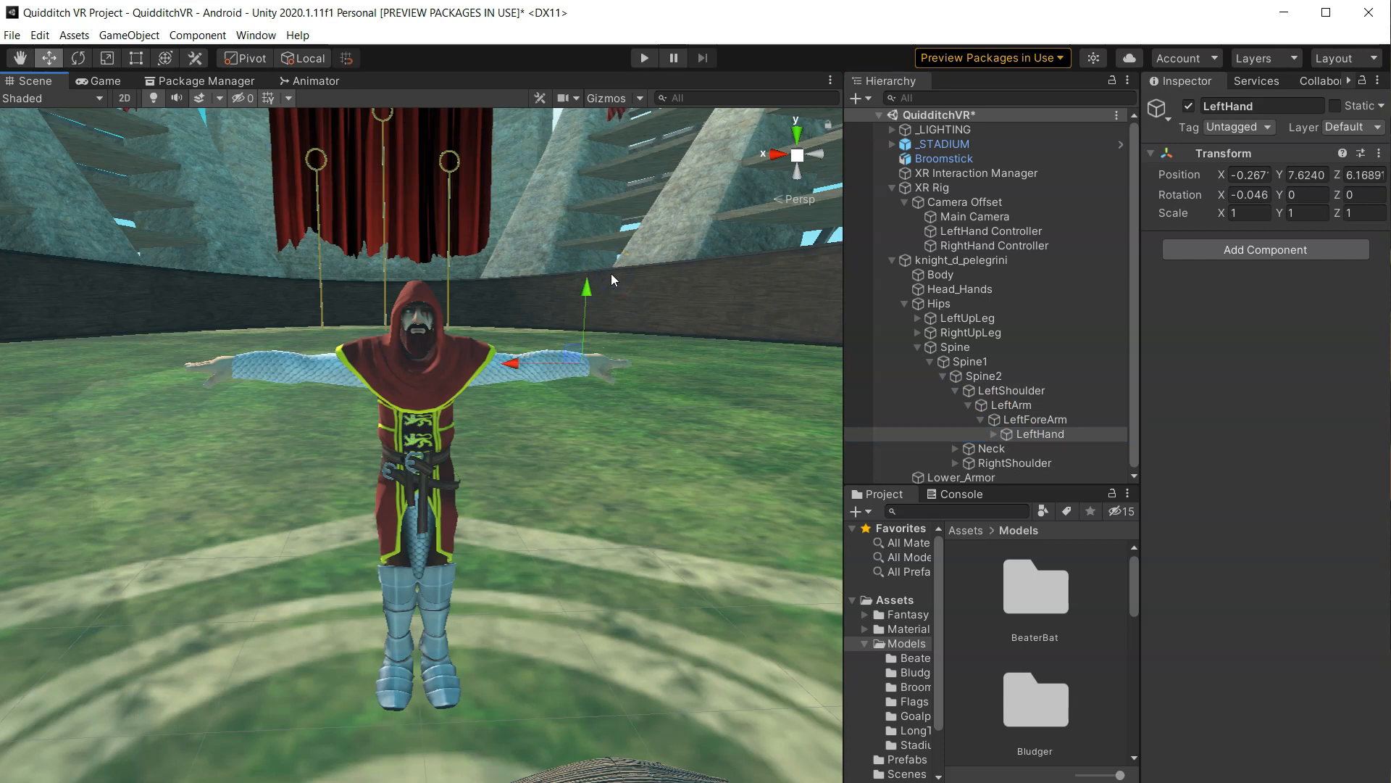
- Compare the XR Rig with the knight's skeleton, try to move the LeftHand bone downward, and undo the move
click(892, 259)
click(935, 187)
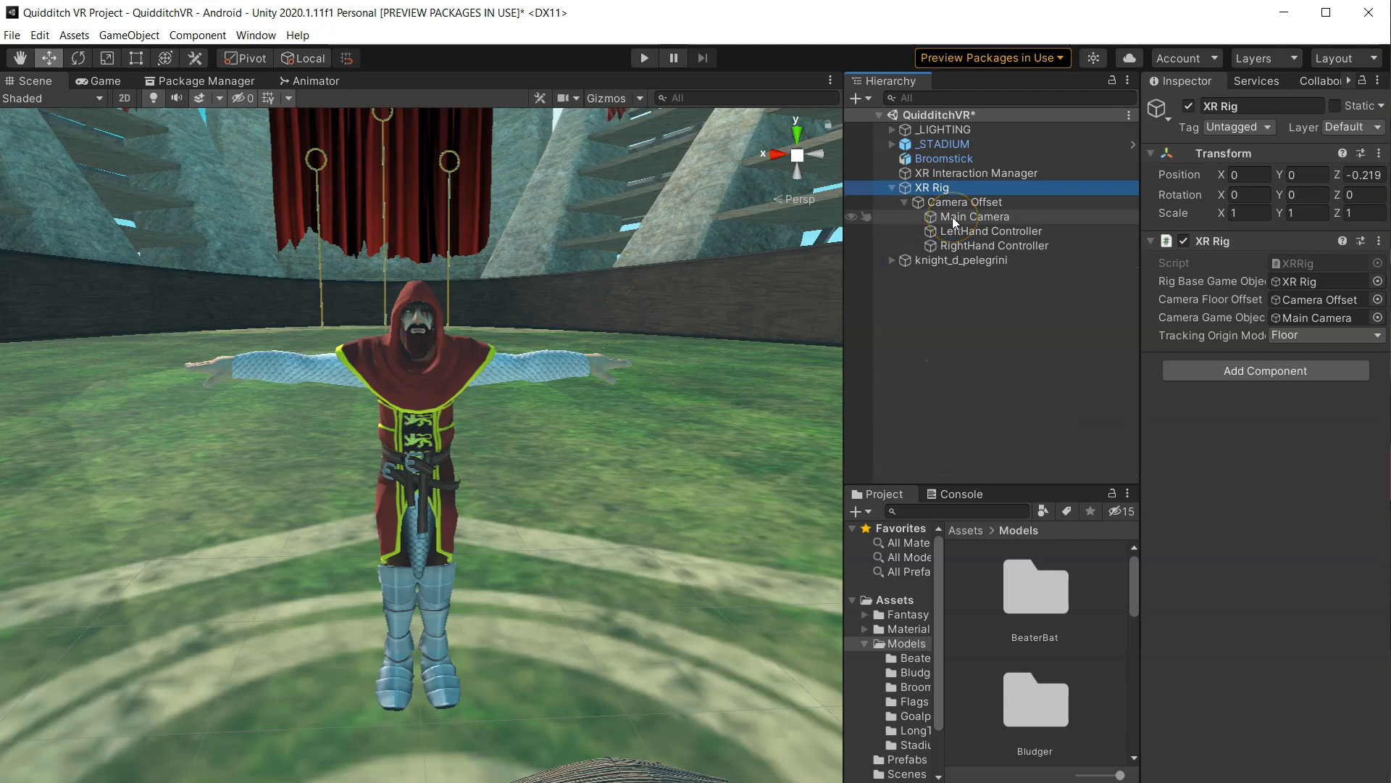
click(892, 259)
click(1029, 436)
scroll(637, 363, up, 6)
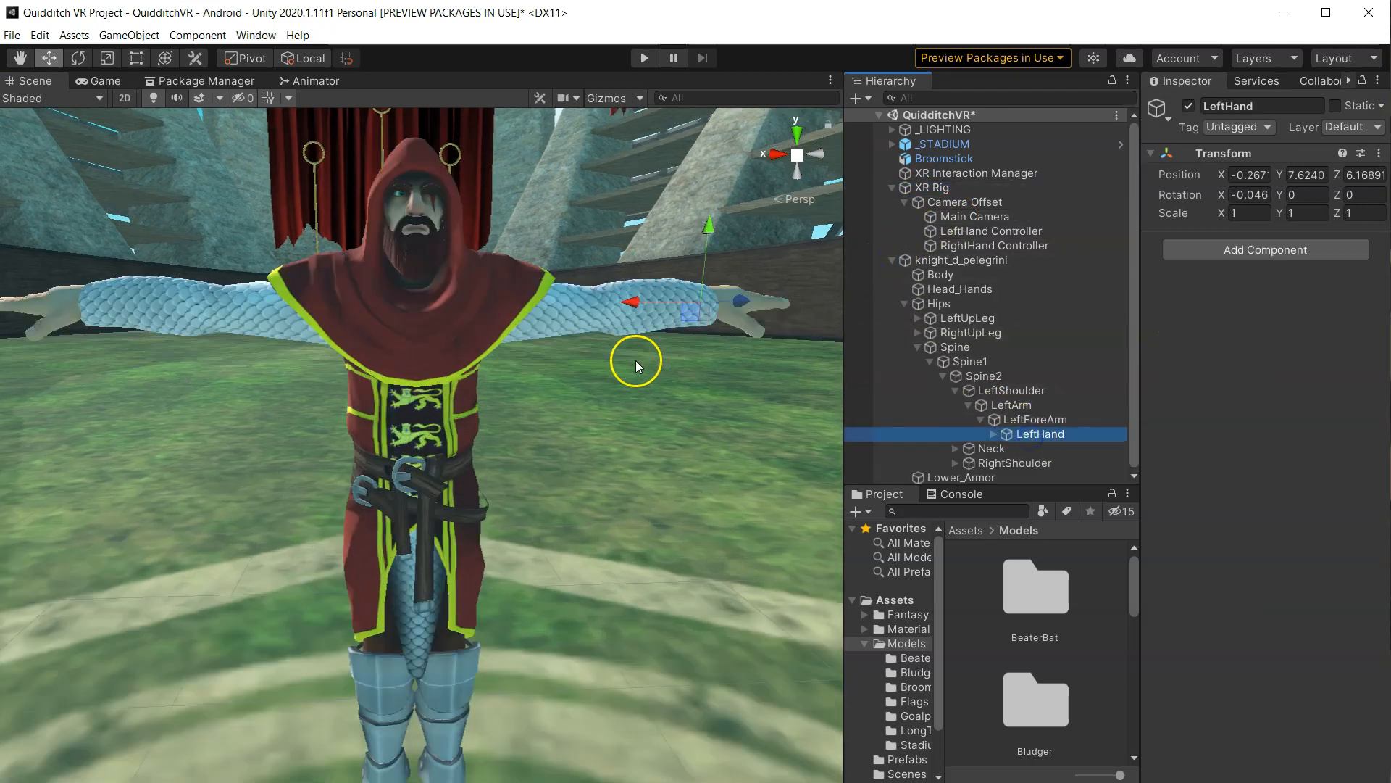
middle_drag(668, 391, 507, 486)
drag(574, 318, 513, 473)
key(ctrl+z)
key(ctrl+z)
key(ctrl+z)
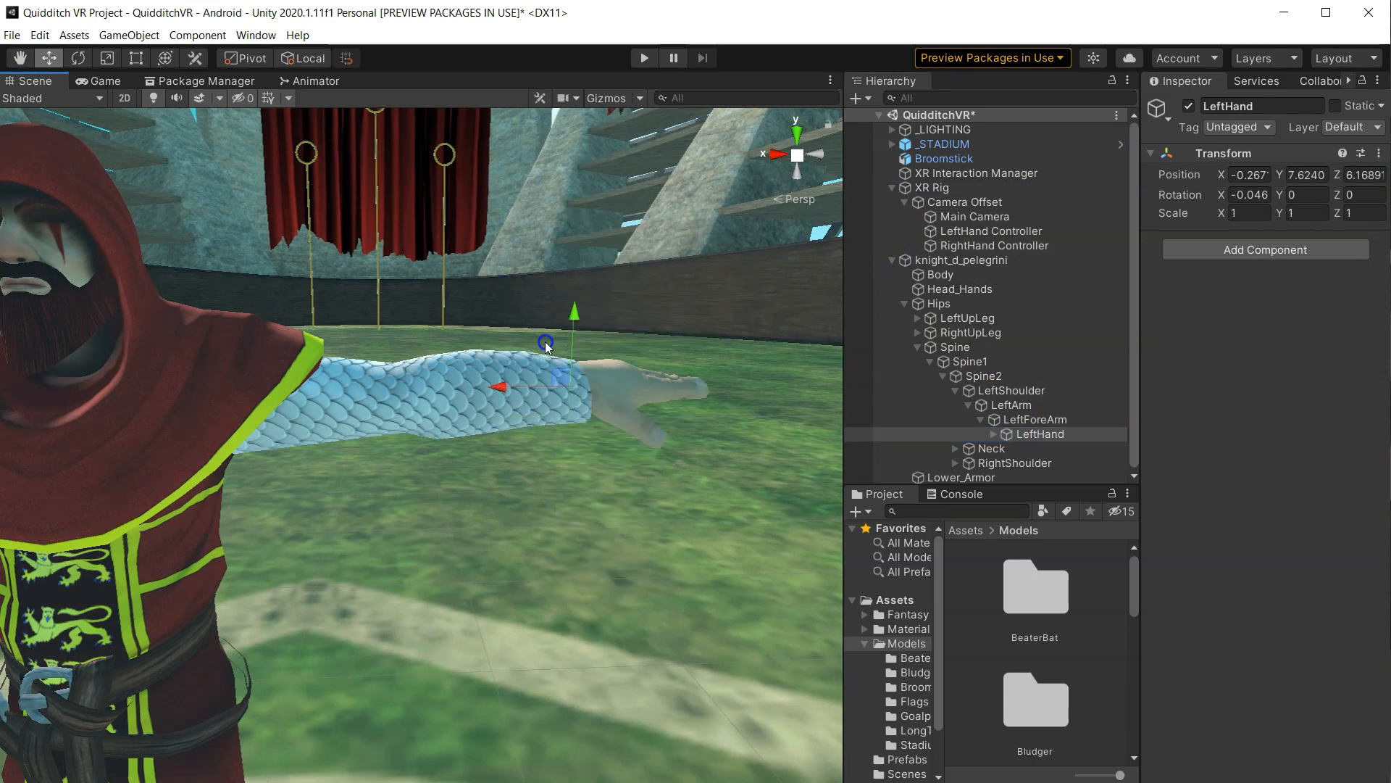
- Examine the knight's whole body and take a closer look at the armoured legs and feet
scroll(536, 339, down, 8)
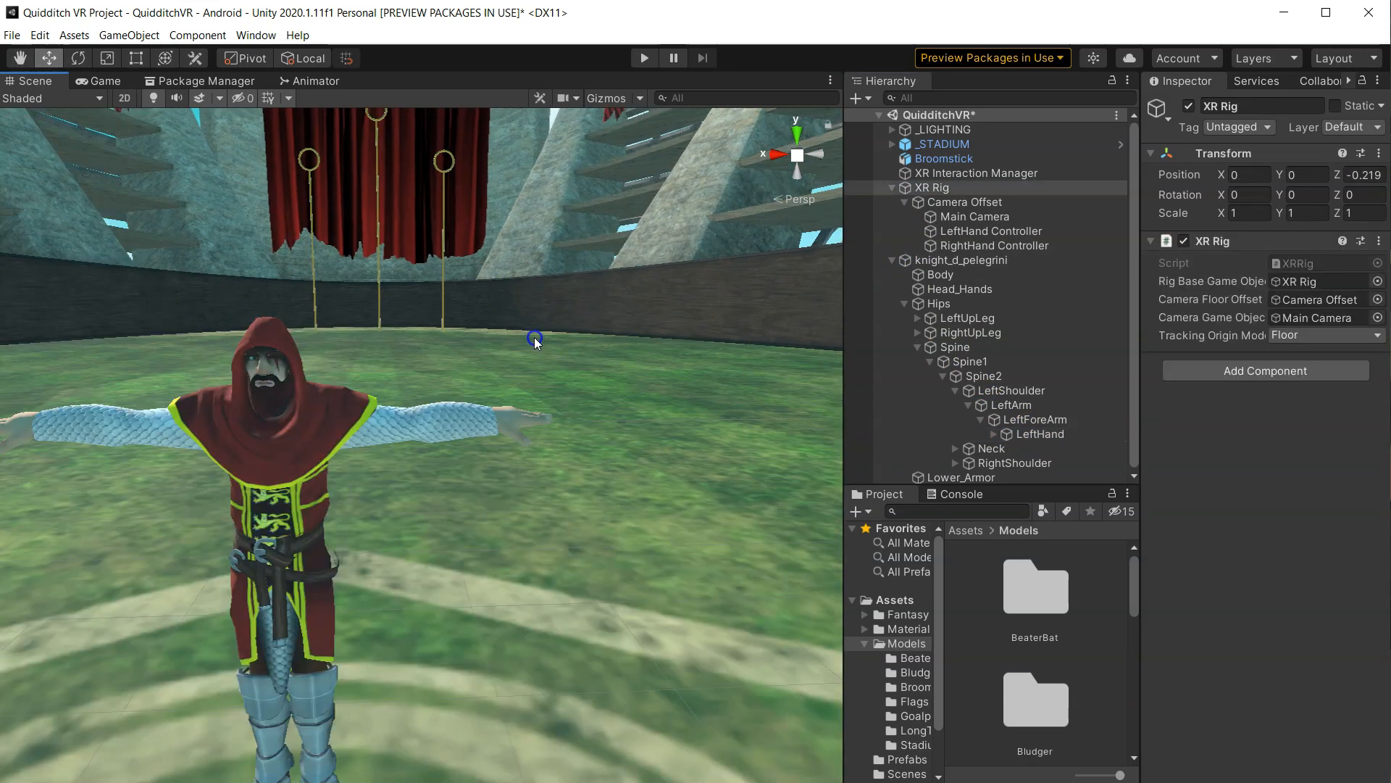
middle_drag(408, 484, 528, 392)
scroll(518, 479, up, 4)
scroll(513, 501, up, 3)
middle_drag(513, 502, 447, 356)
scroll(447, 356, down, 4)
scroll(447, 356, up, 4)
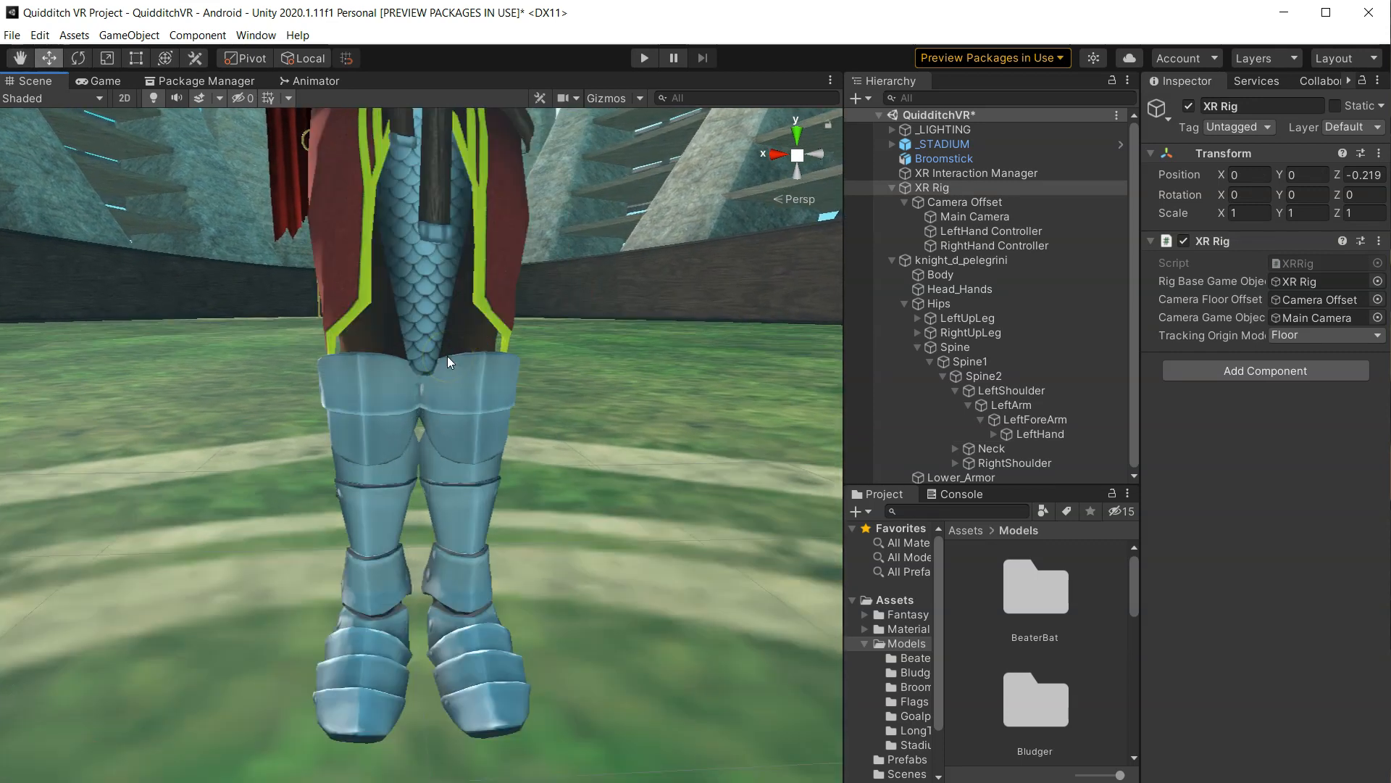
- Switch to the browser and read the Wikipedia article on inverse kinematics, including the human skeleton model figure under Kinematic analysis
scroll(446, 355, down, 5)
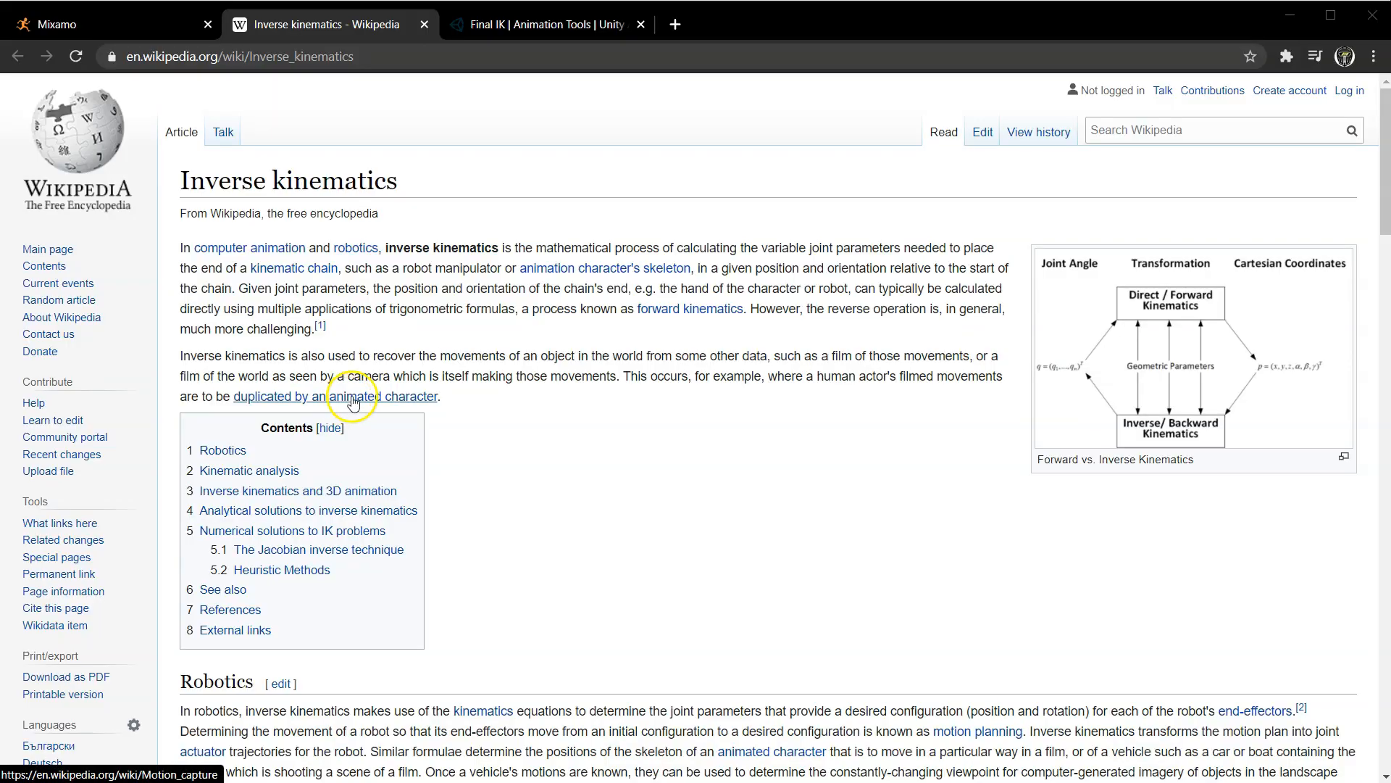
drag(400, 183, 185, 176)
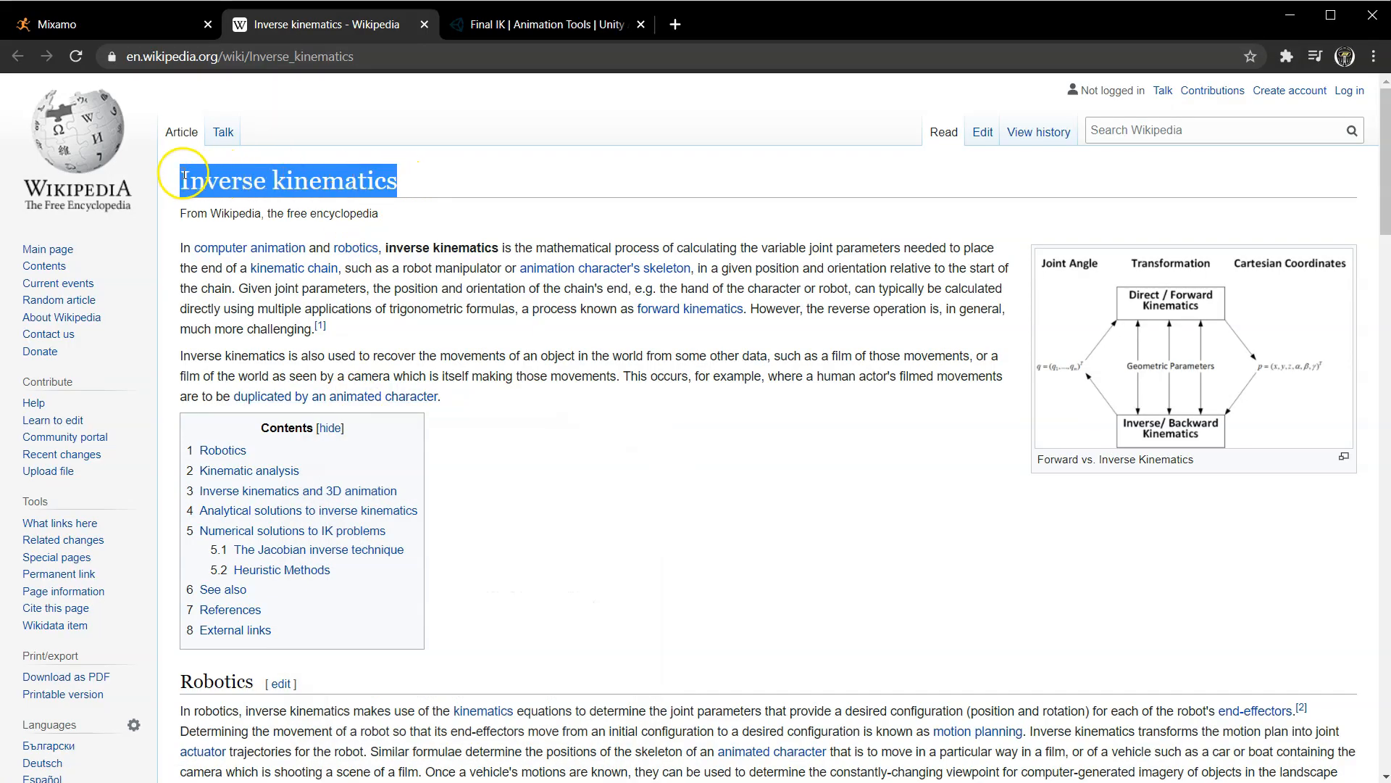
click(473, 184)
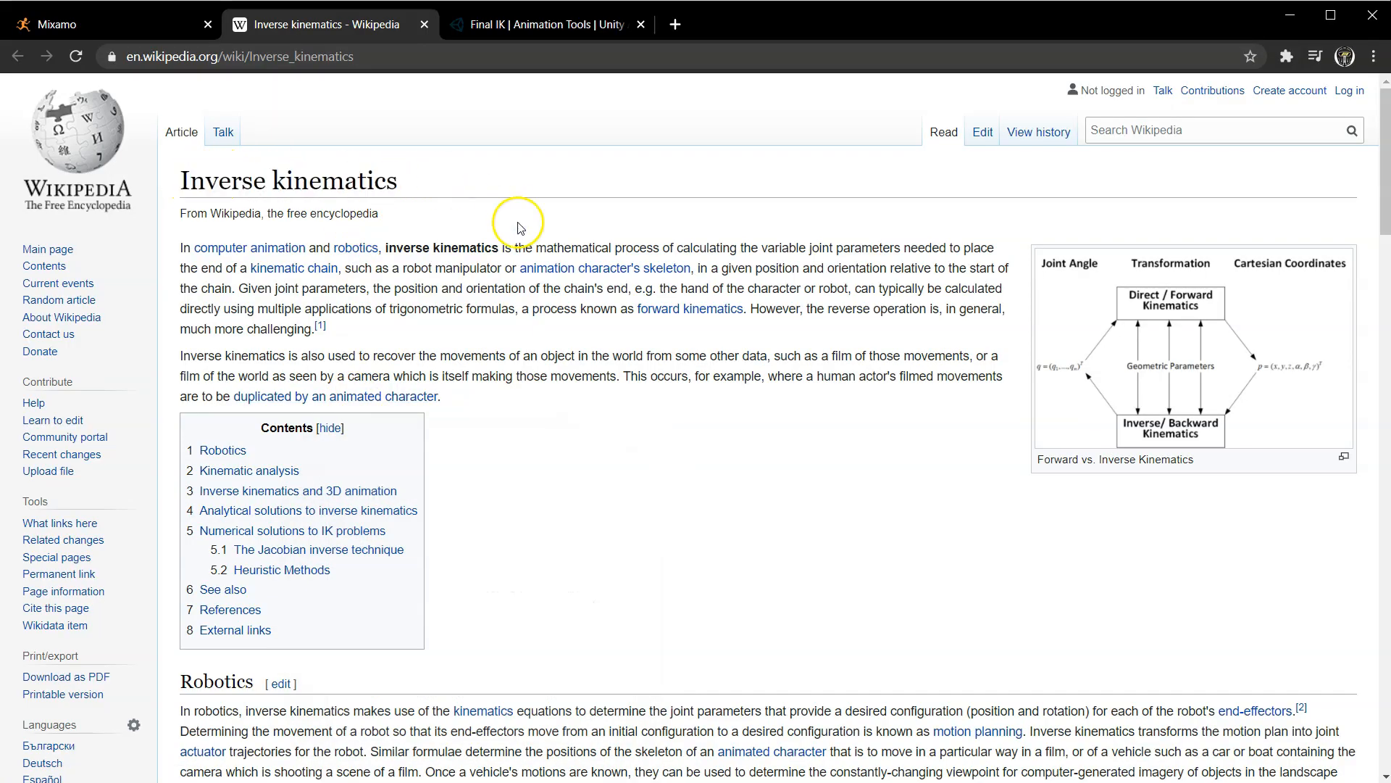
scroll(630, 341, down, 9)
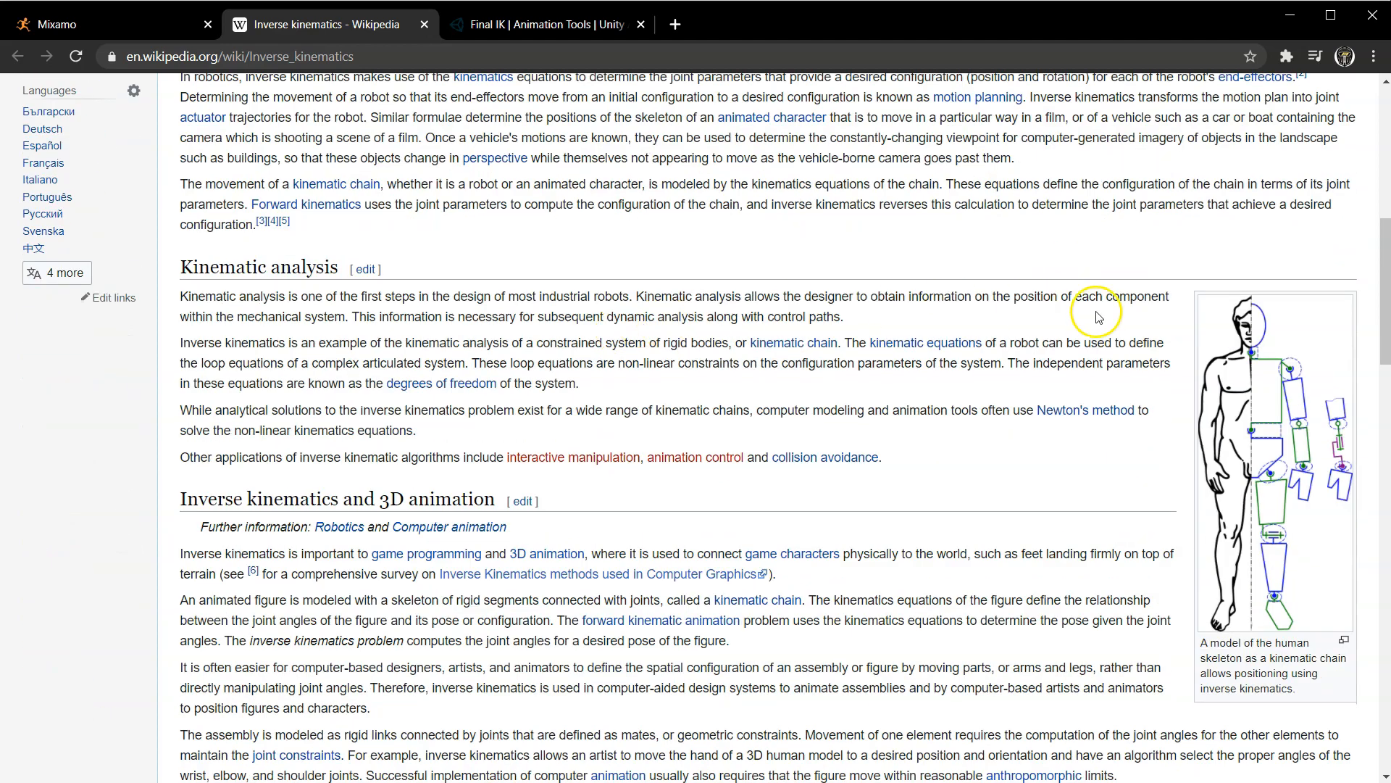
scroll(1245, 386, down, 3)
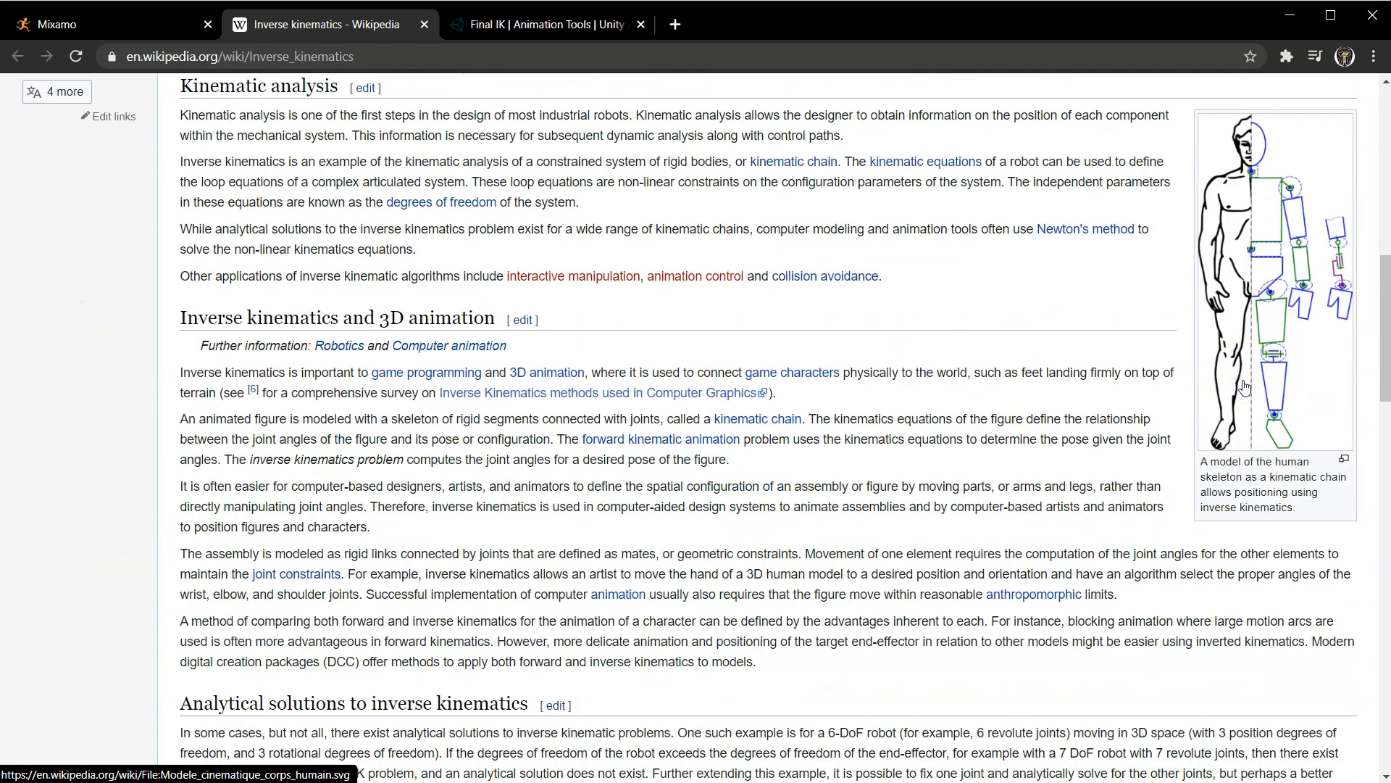
click(1245, 301)
scroll(318, 438, up, 7)
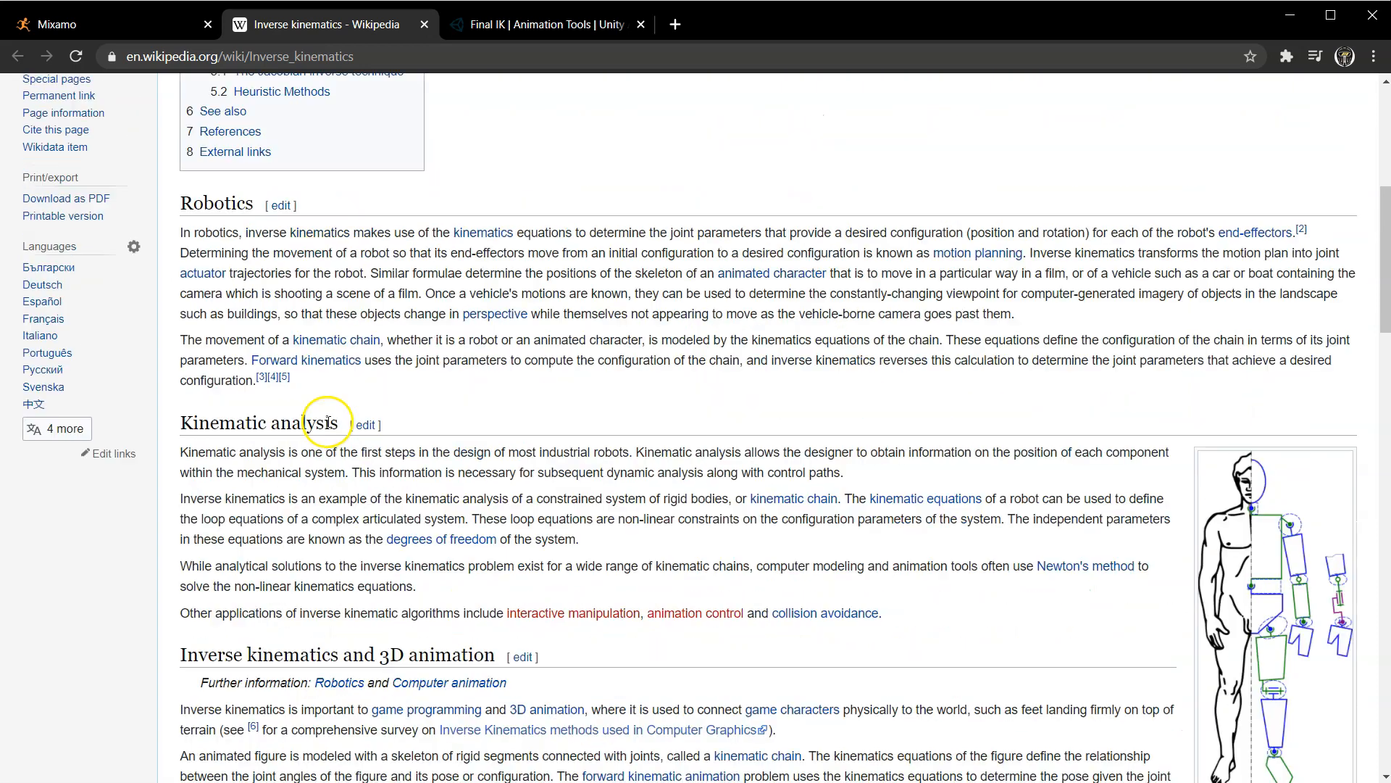
scroll(329, 427, up, 3)
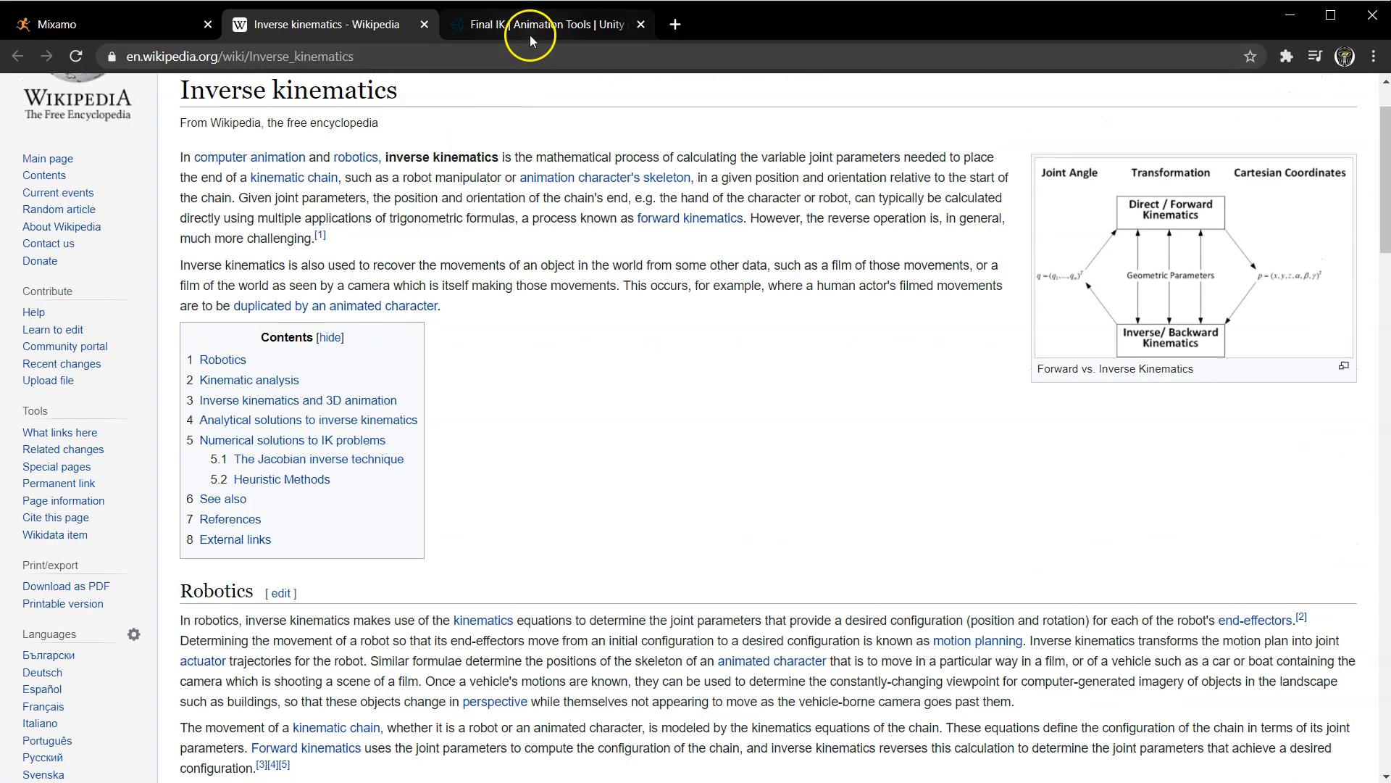
- Open the Final IK page on the Unity Asset Store and skim the VRIK in Dead and Buried Arena preview video
click(532, 29)
click(418, 197)
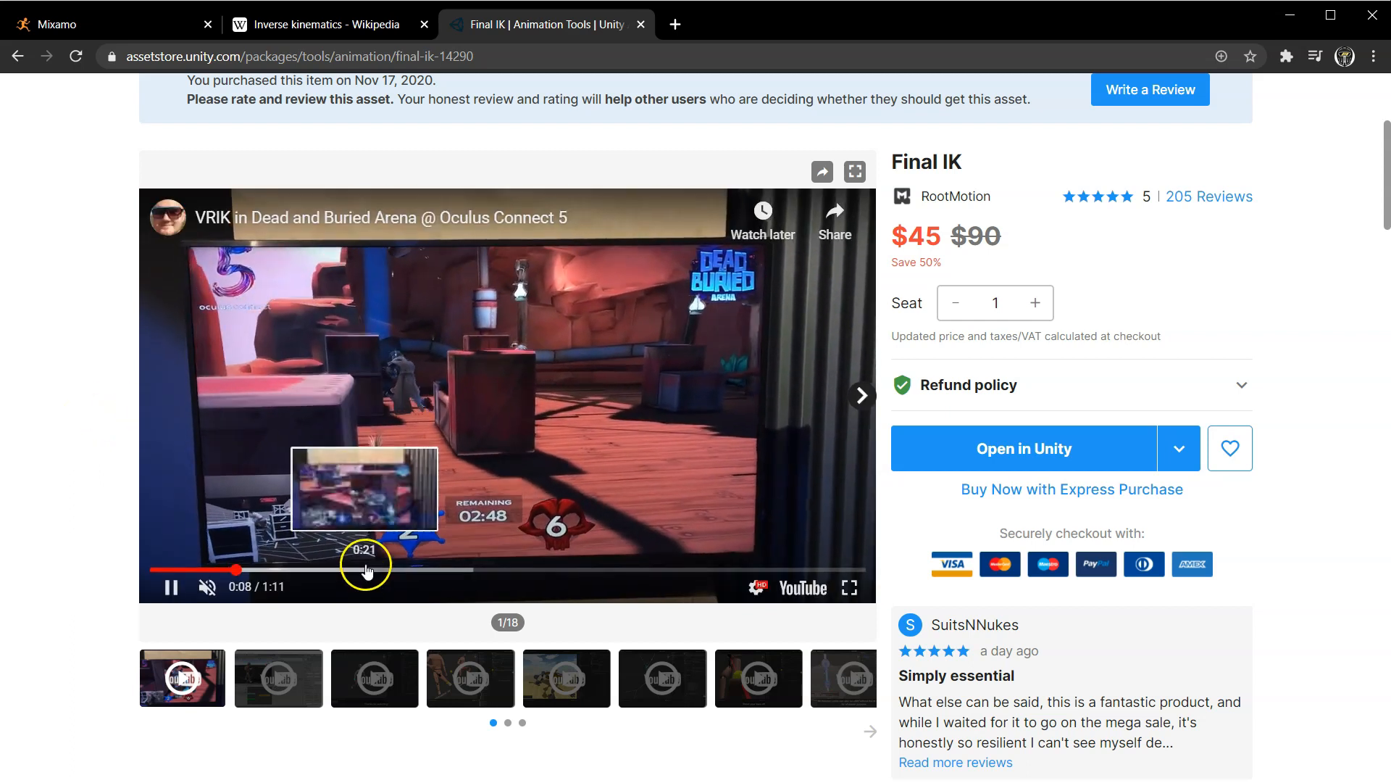
click(364, 569)
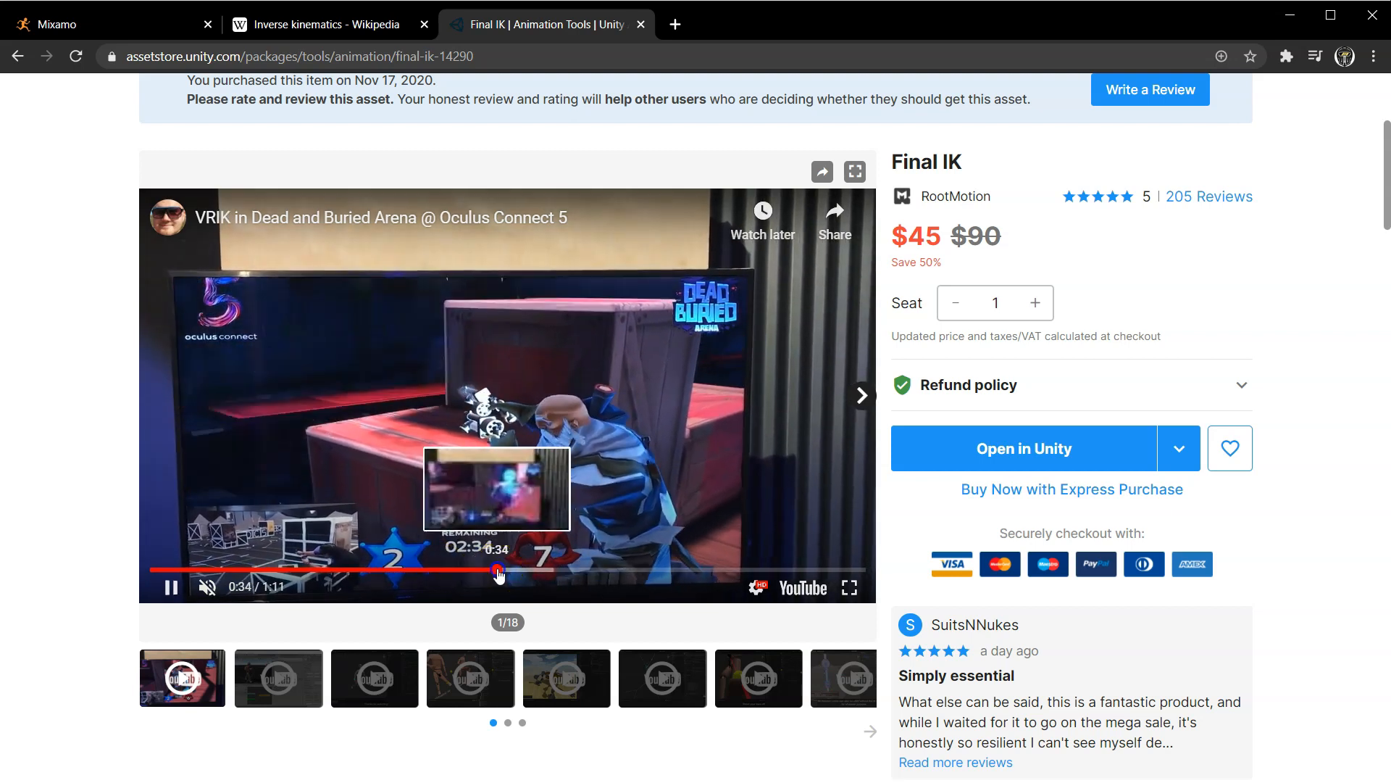
click(497, 570)
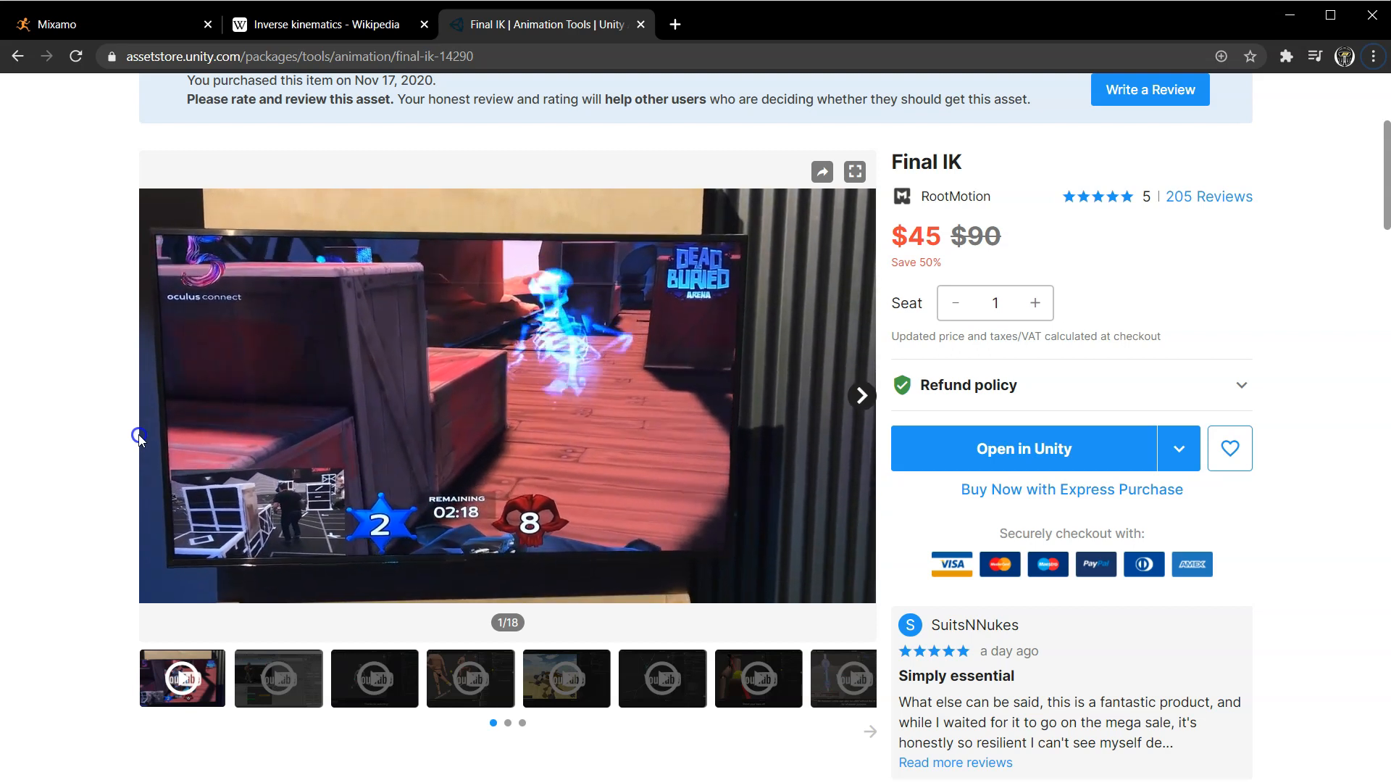
- Look through Final IK's list of components, open the VRIK demo video separately and skim through it
scroll(174, 455, down, 3)
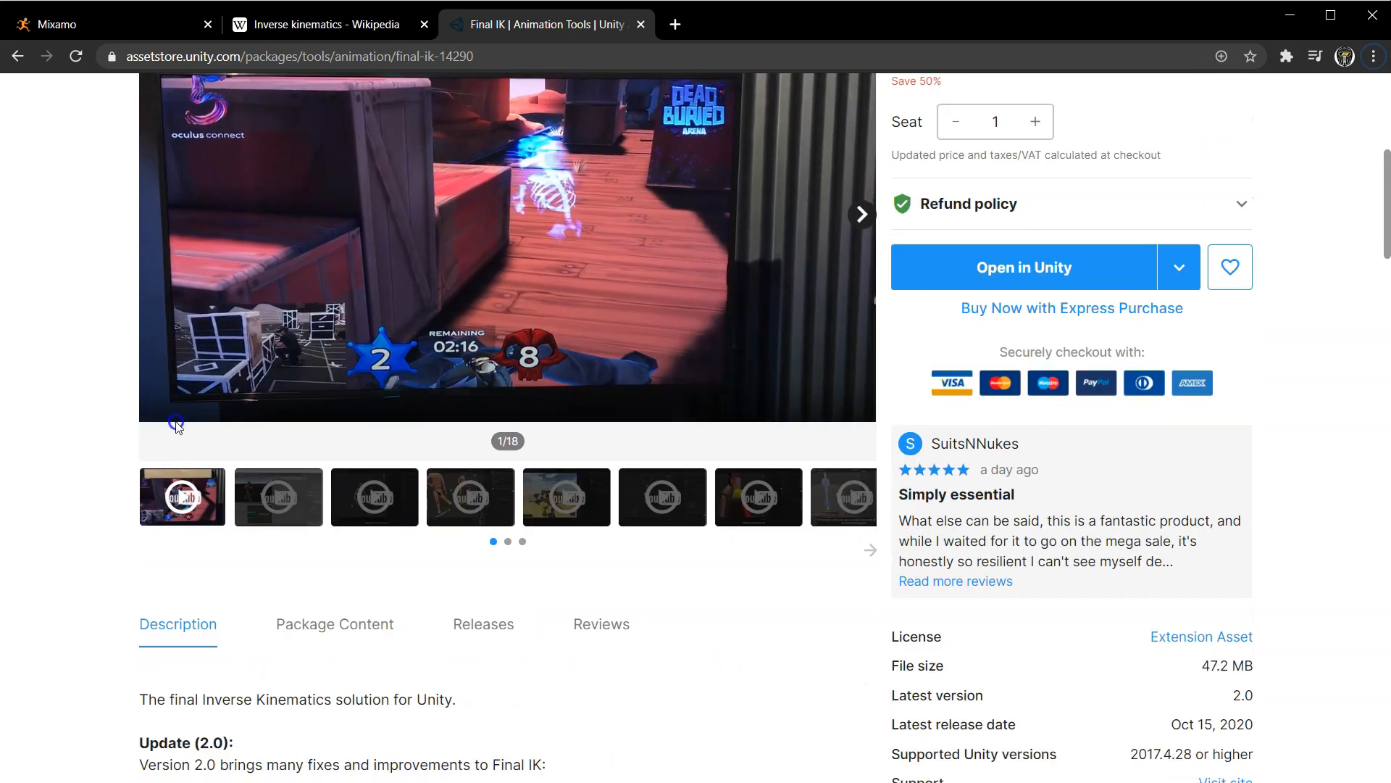
scroll(181, 497, down, 8)
scroll(161, 543, down, 3)
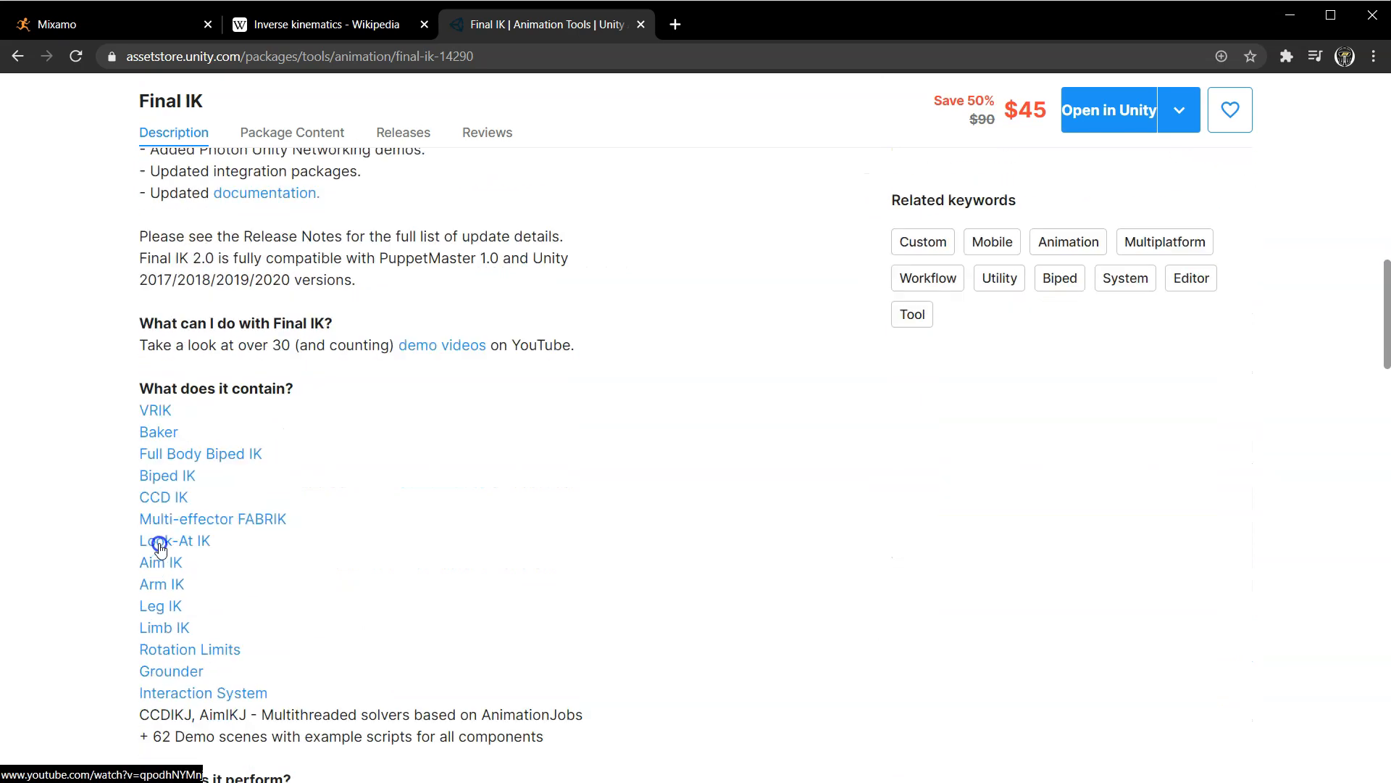
ctrl+click(151, 362)
click(721, 33)
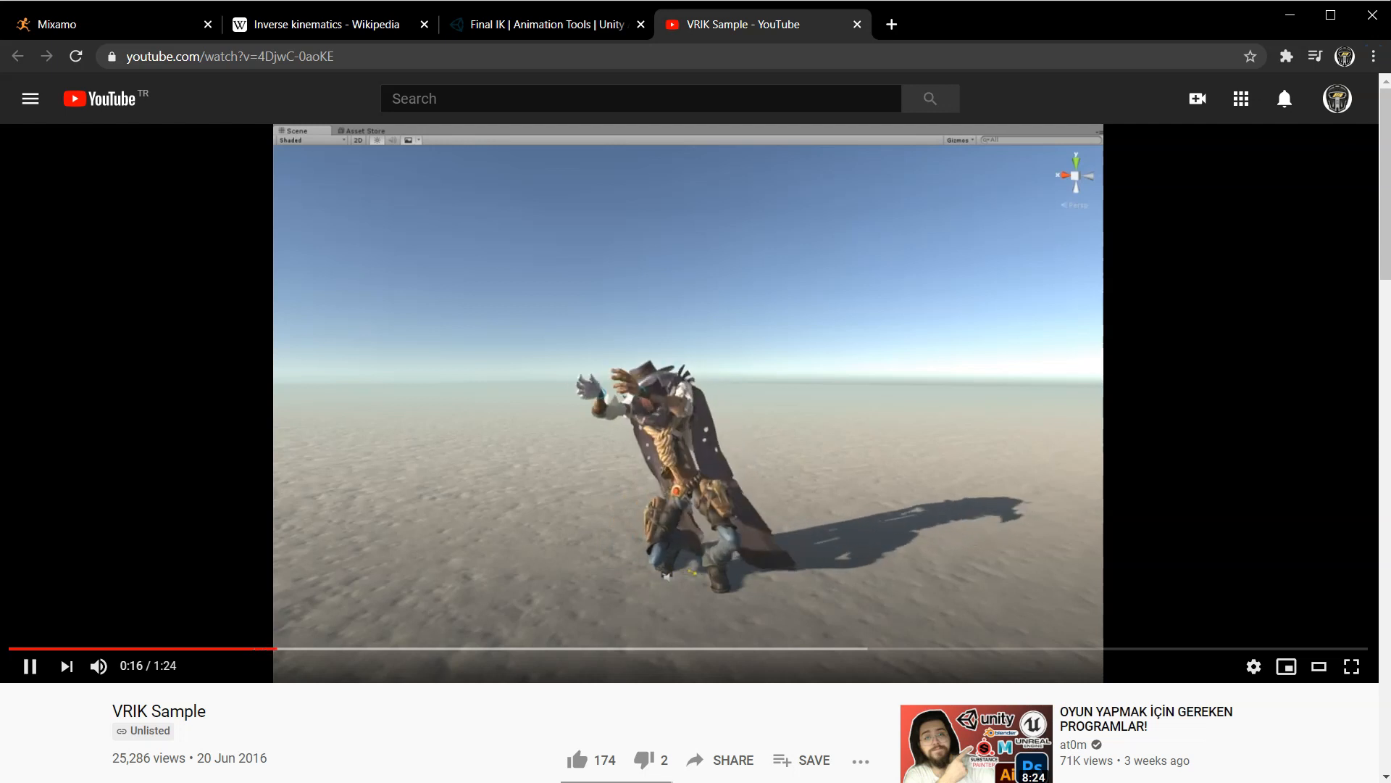
click(605, 648)
click(760, 648)
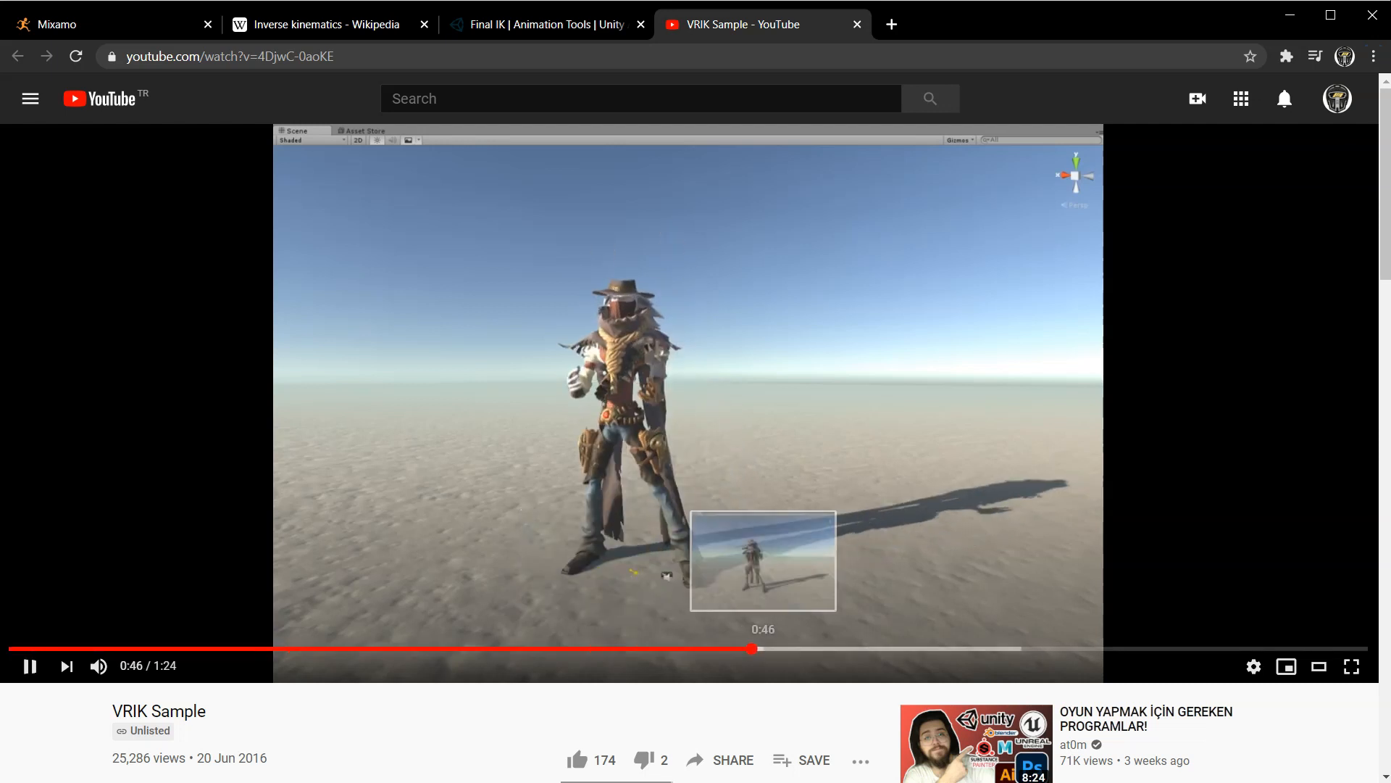
click(610, 648)
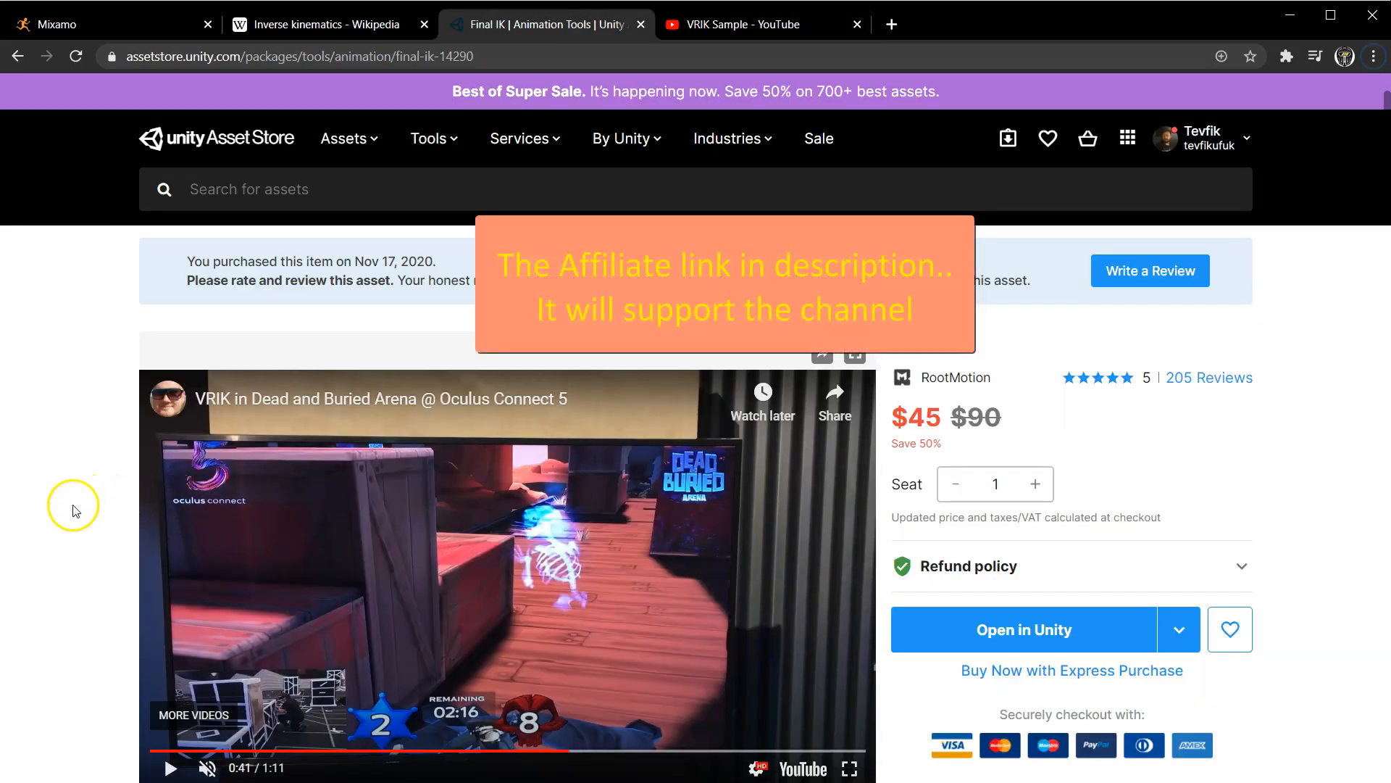
- Review the Final IK description on the Asset Store and browse its preview images of the scene view helpers and component editors
scroll(72, 507, down, 5)
scroll(72, 507, down, 4)
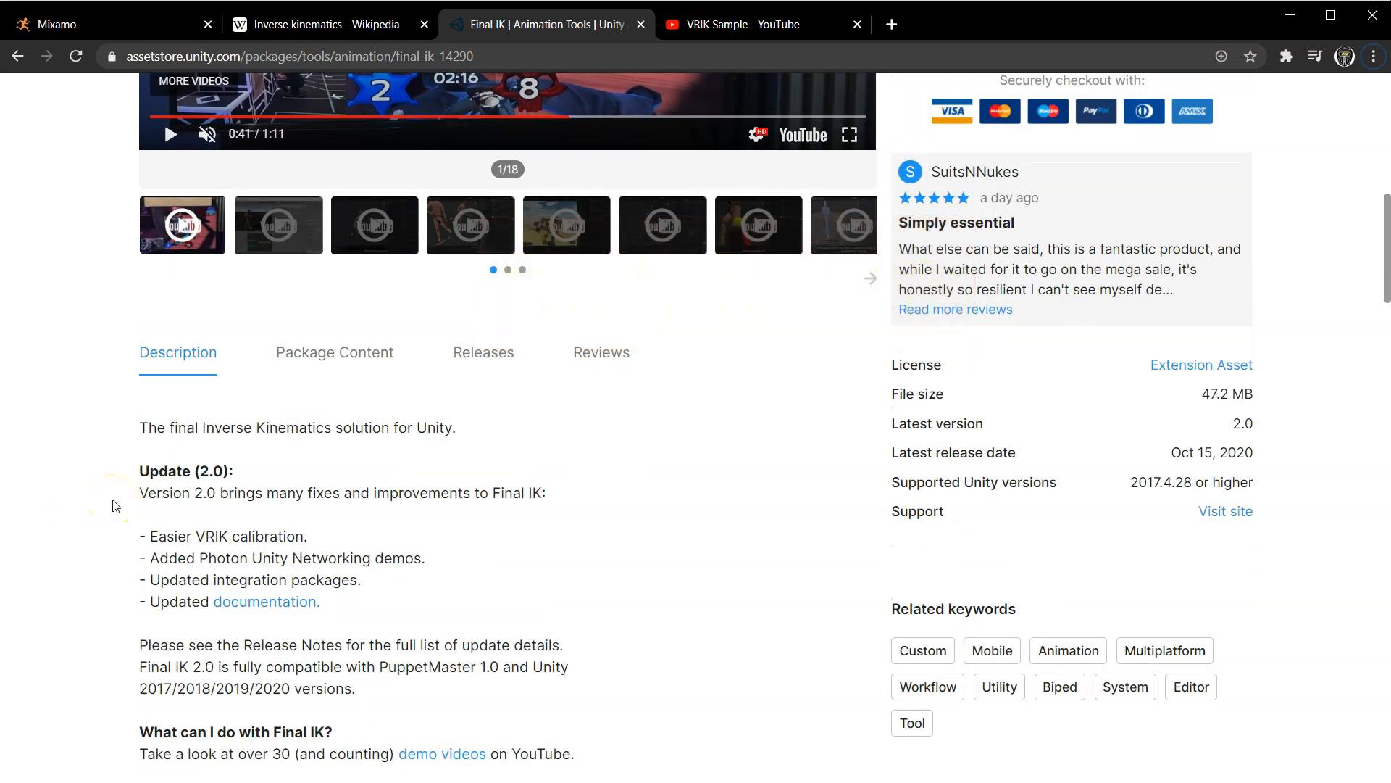
scroll(116, 507, up, 3)
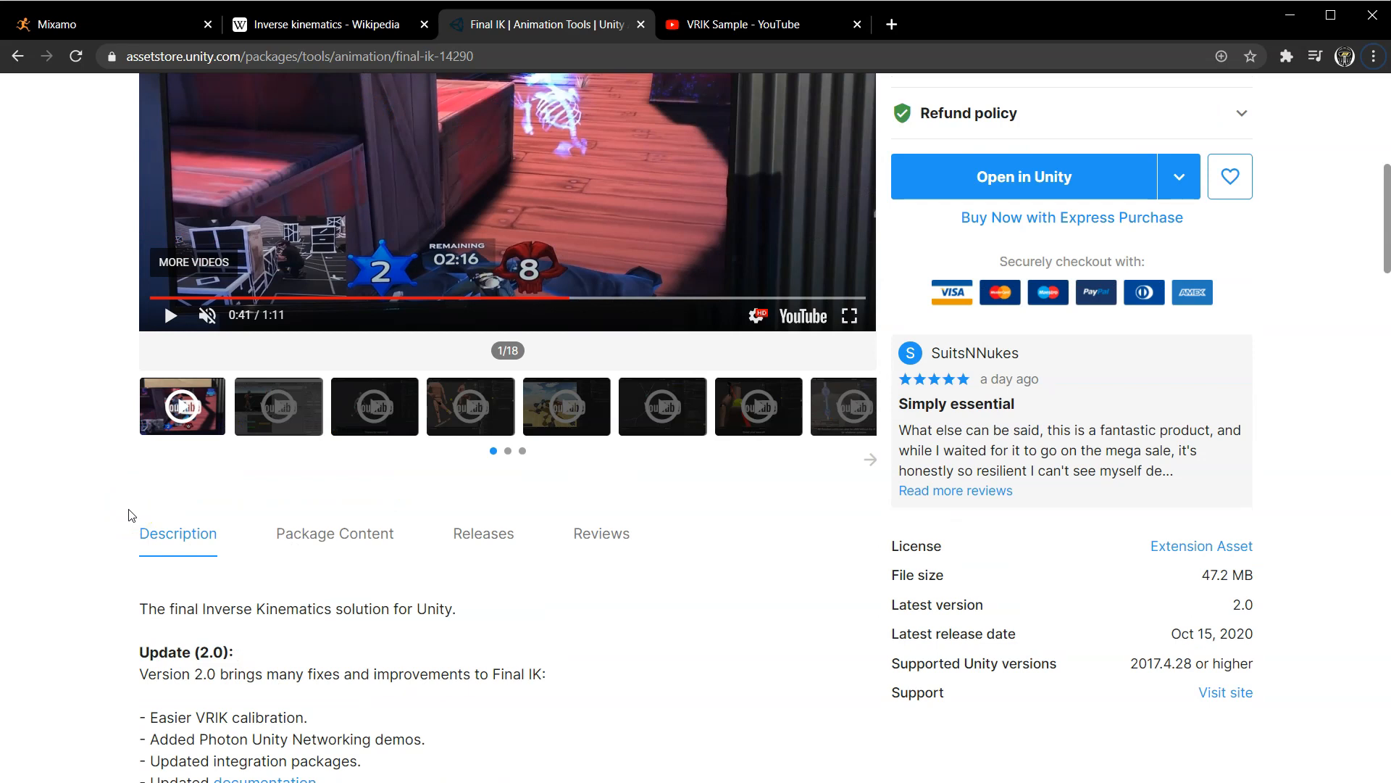
scroll(130, 515, up, 1)
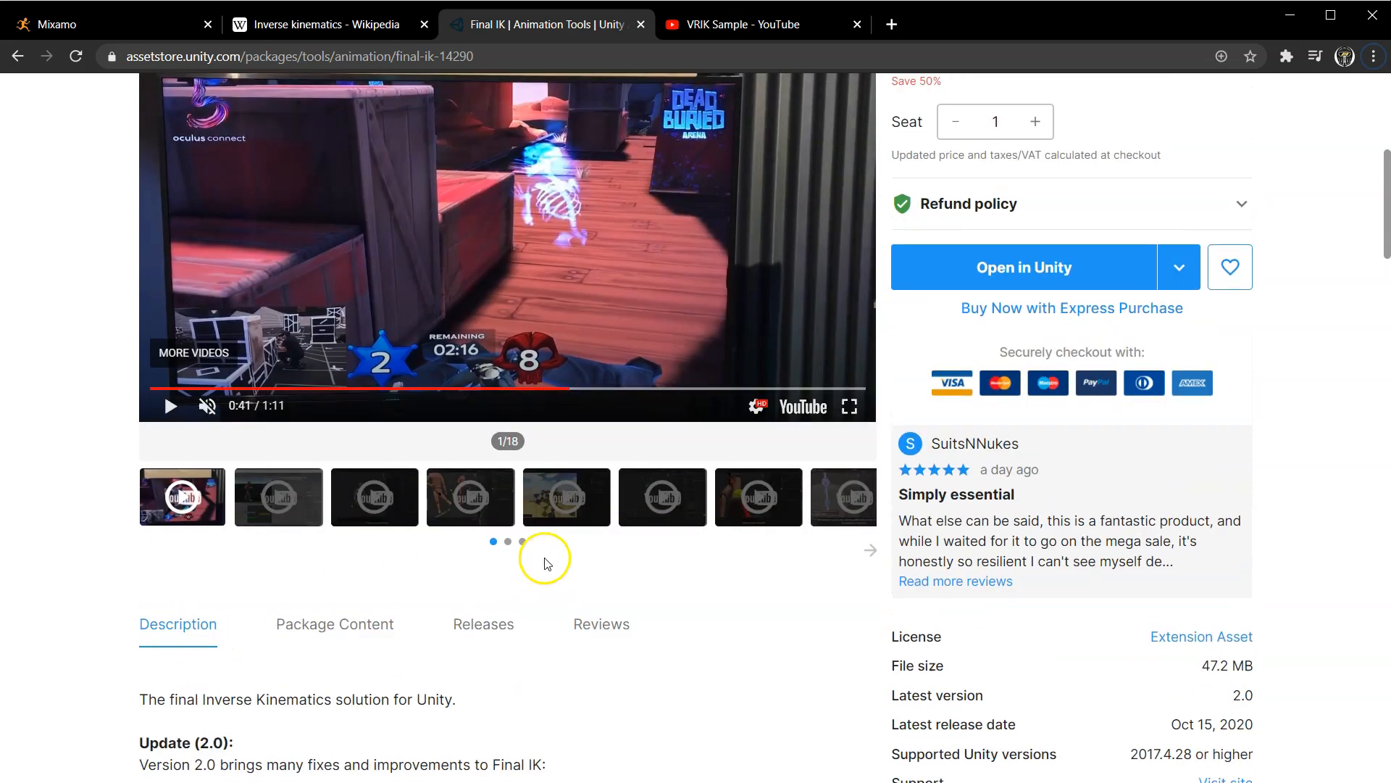
click(522, 544)
scroll(211, 694, up, 2)
click(211, 695)
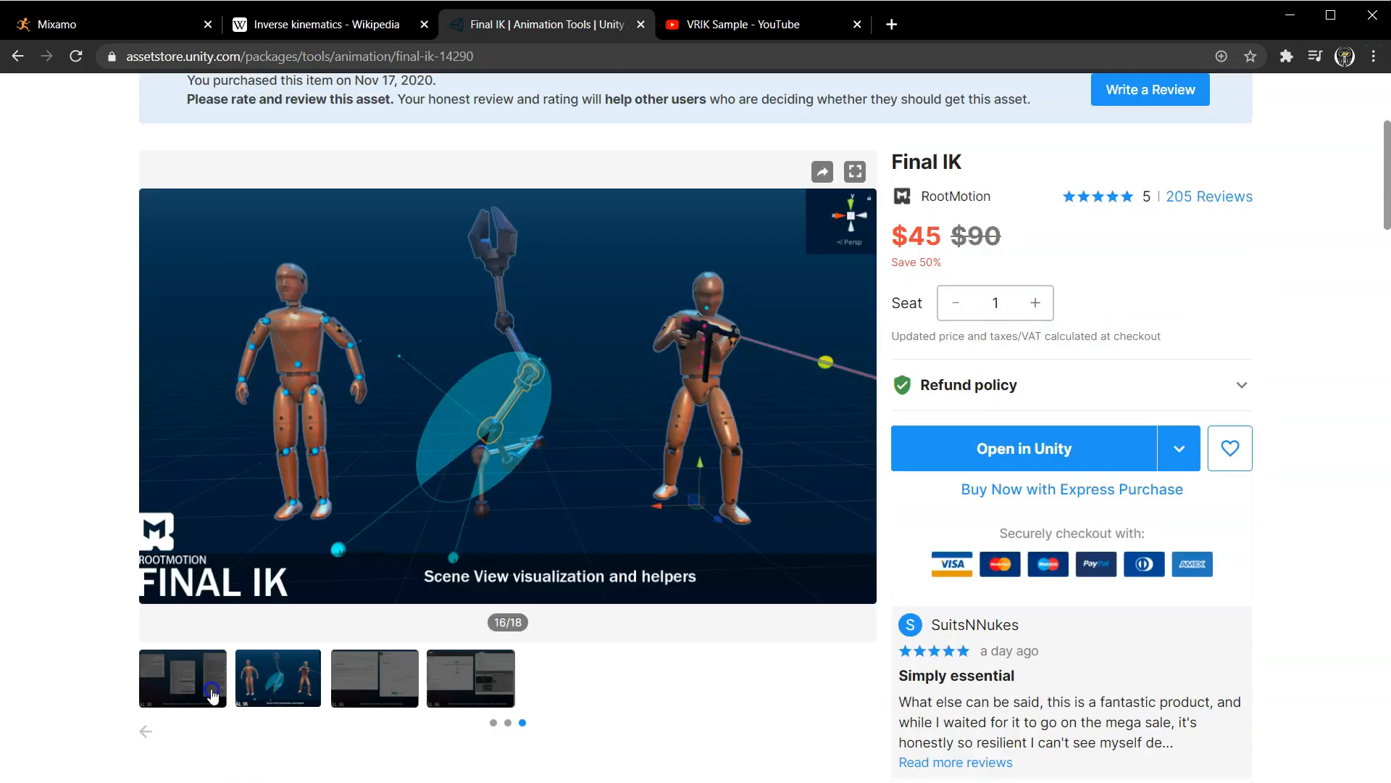
click(217, 683)
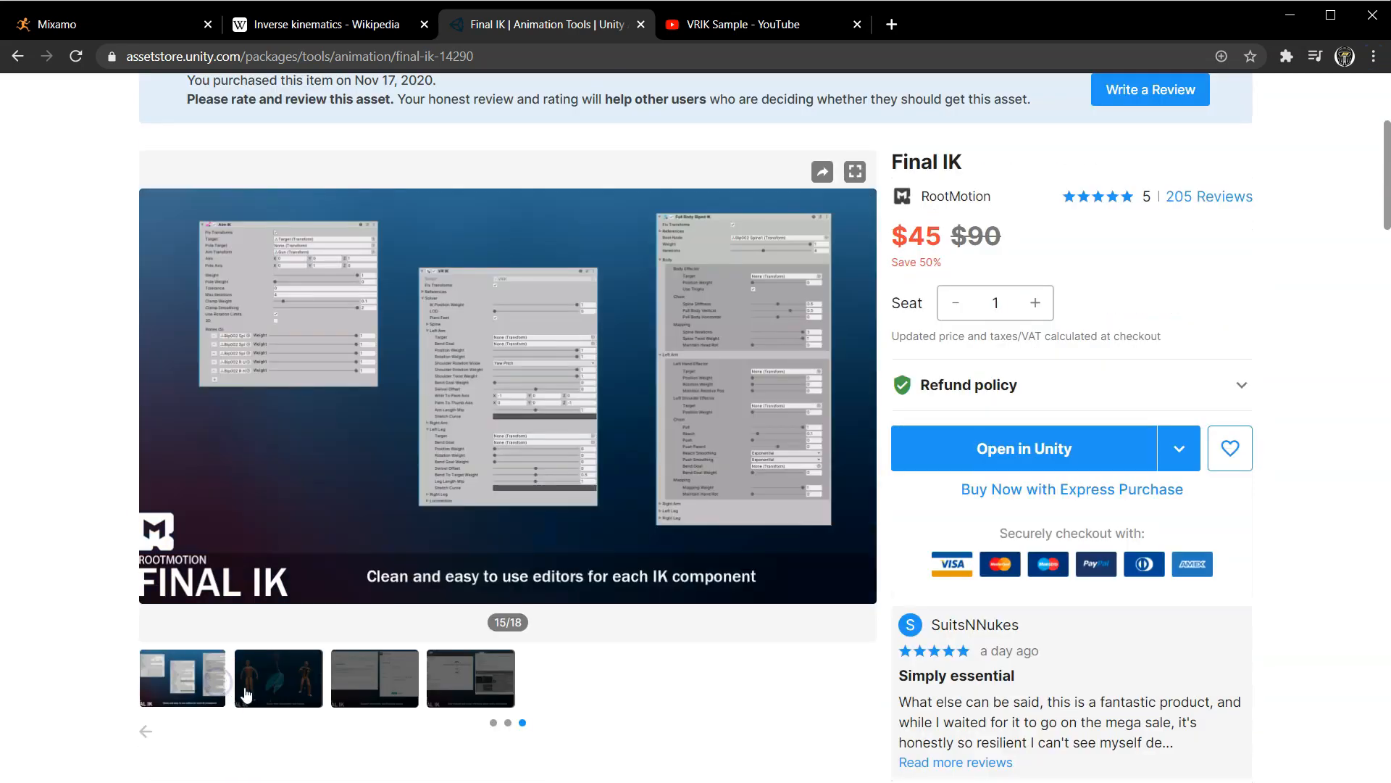
click(508, 723)
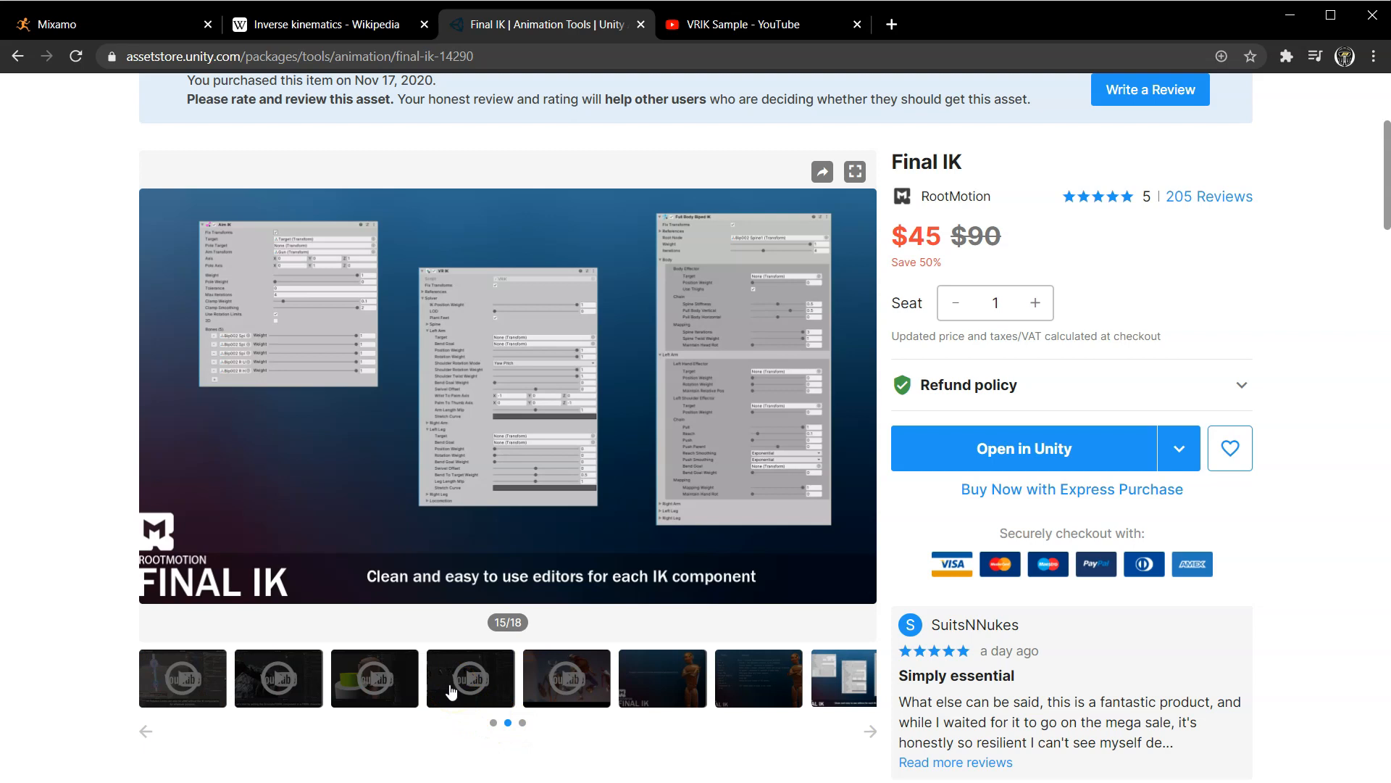
- Open Final IK from the Asset Store in Unity's Package Manager and import the package into the project
click(958, 445)
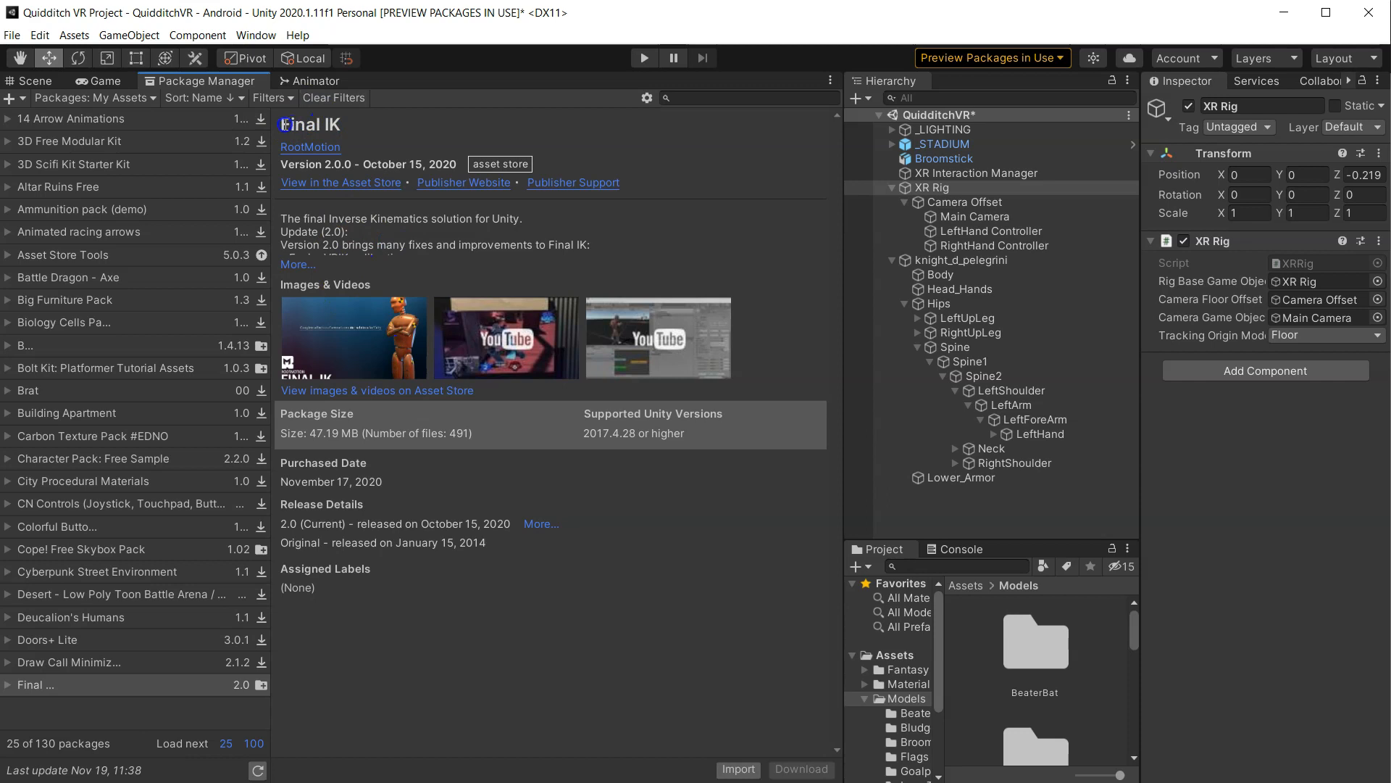
drag(342, 124, 289, 121)
click(312, 131)
click(738, 770)
click(753, 475)
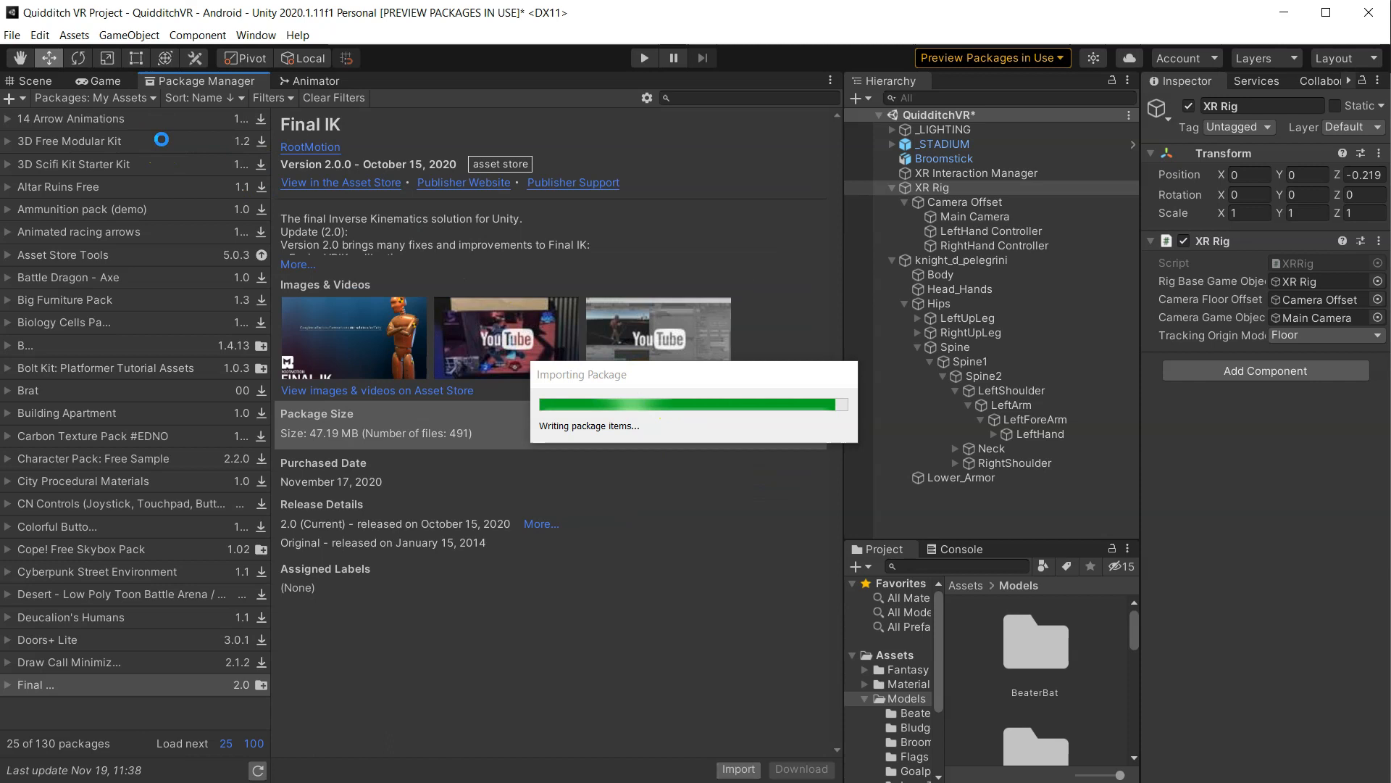
- Return to the Scene view, widen the Hierarchy and Project area, and give the Project browser more height
click(43, 78)
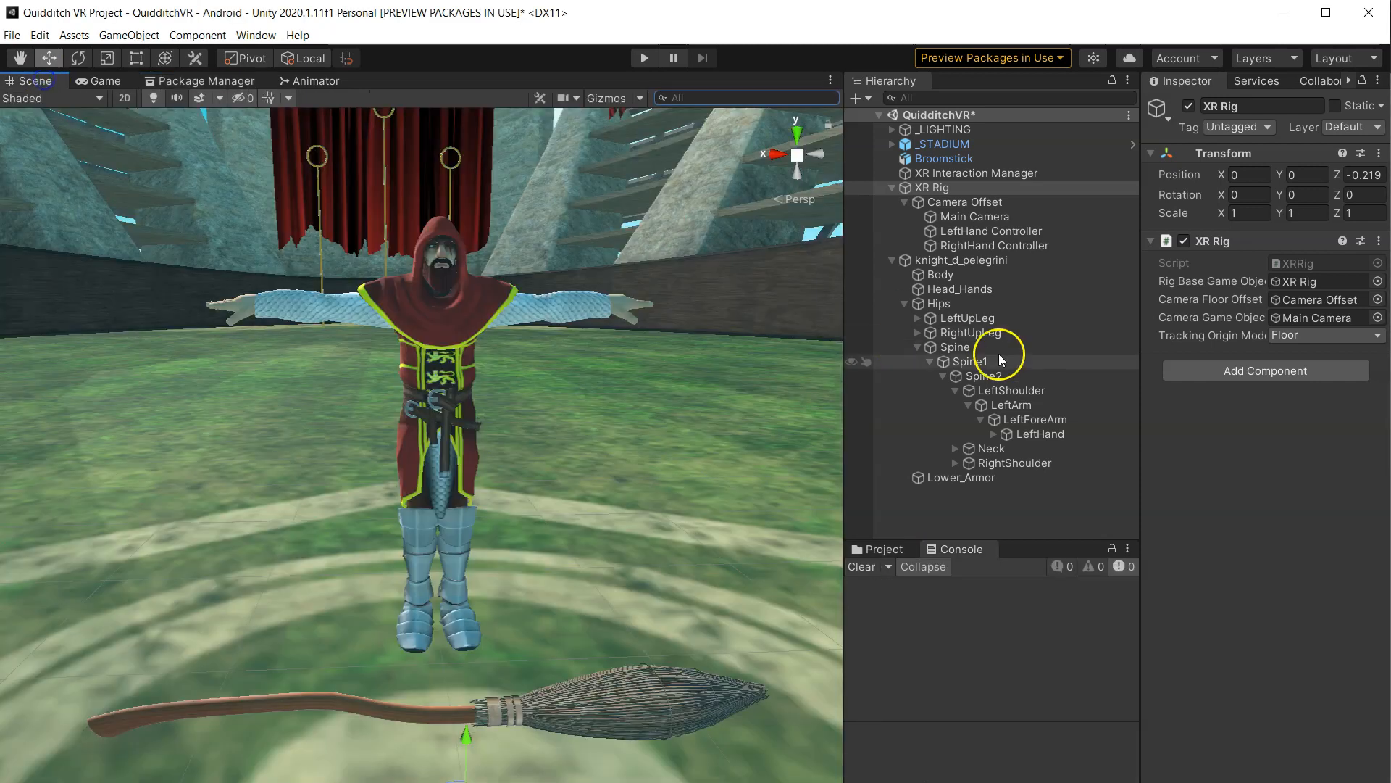
drag(845, 320, 517, 293)
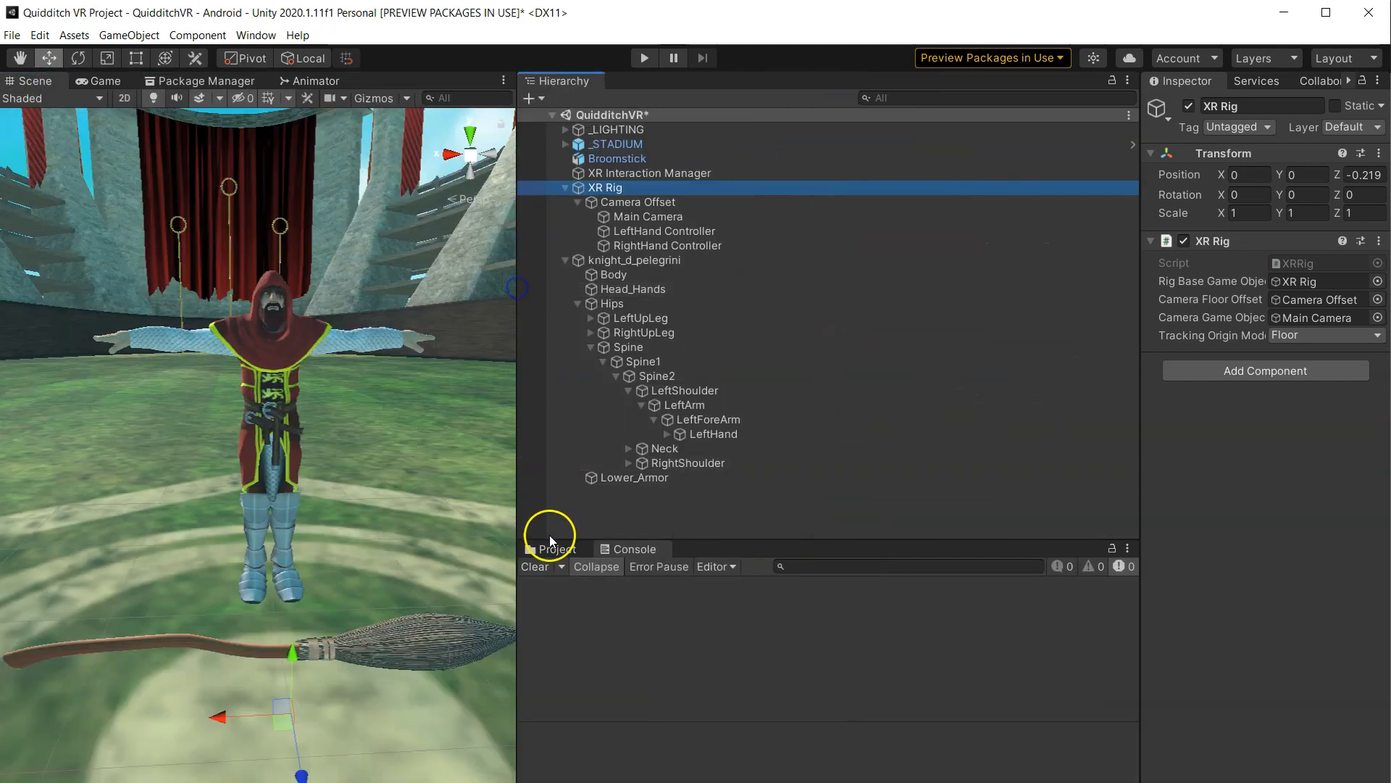
click(548, 549)
drag(771, 537, 774, 354)
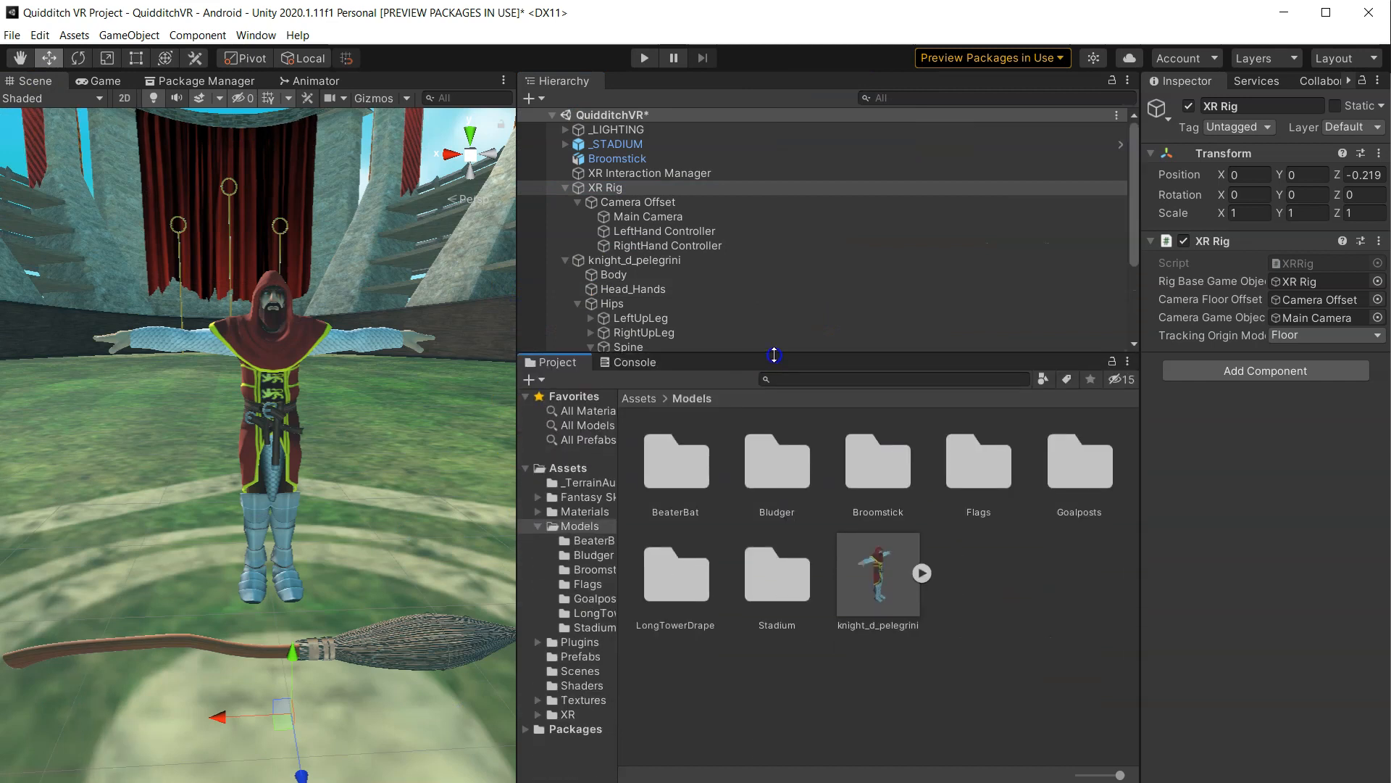
- Open the RootMotion folder under Assets/Plugins and widen the Project browser further
click(640, 398)
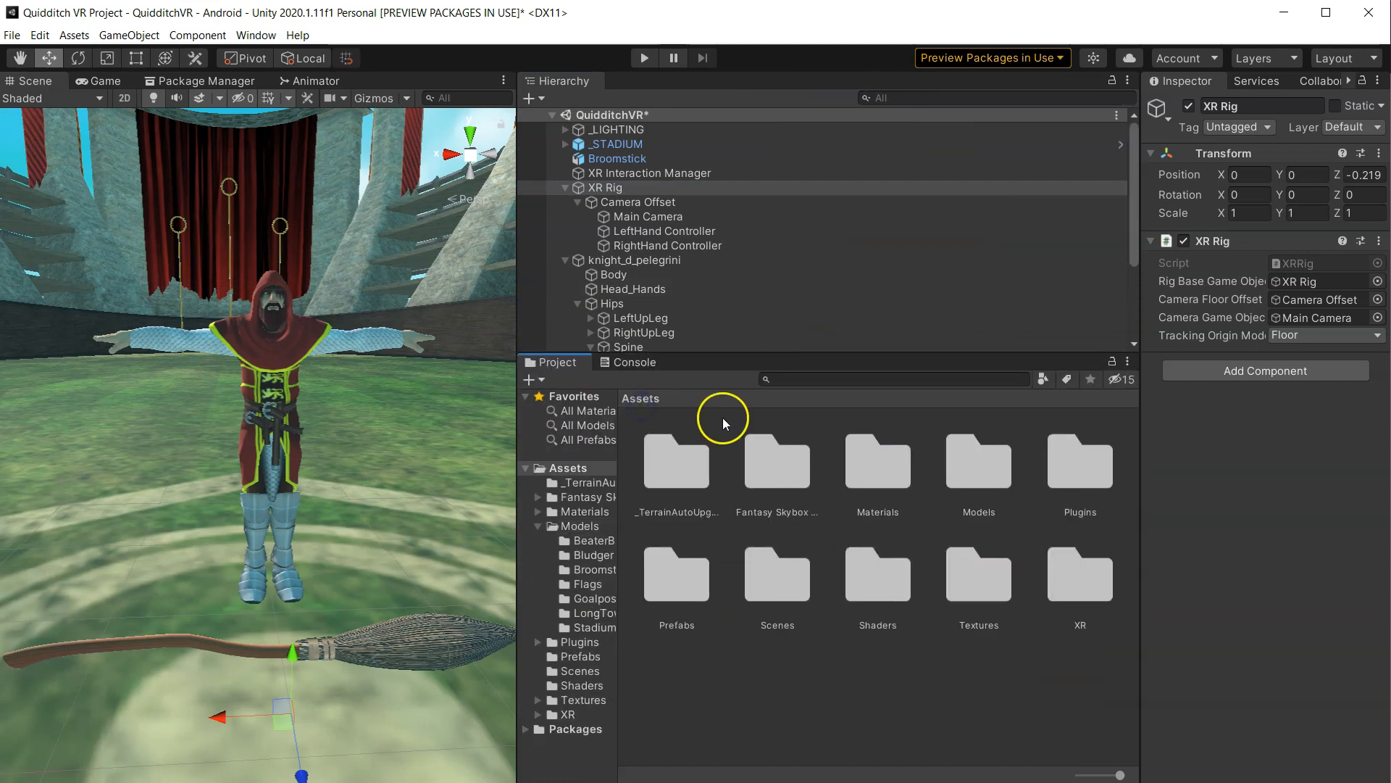
double_click(1103, 481)
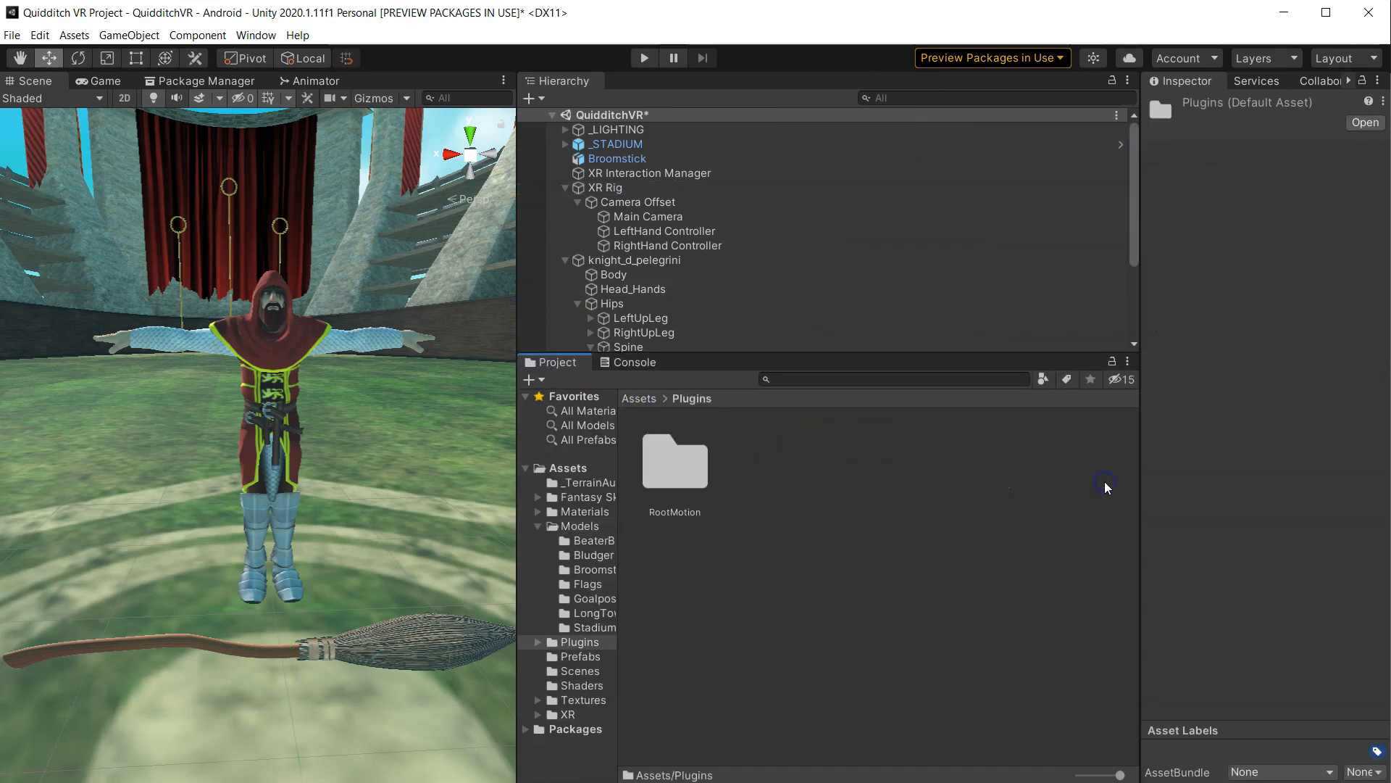
double_click(667, 463)
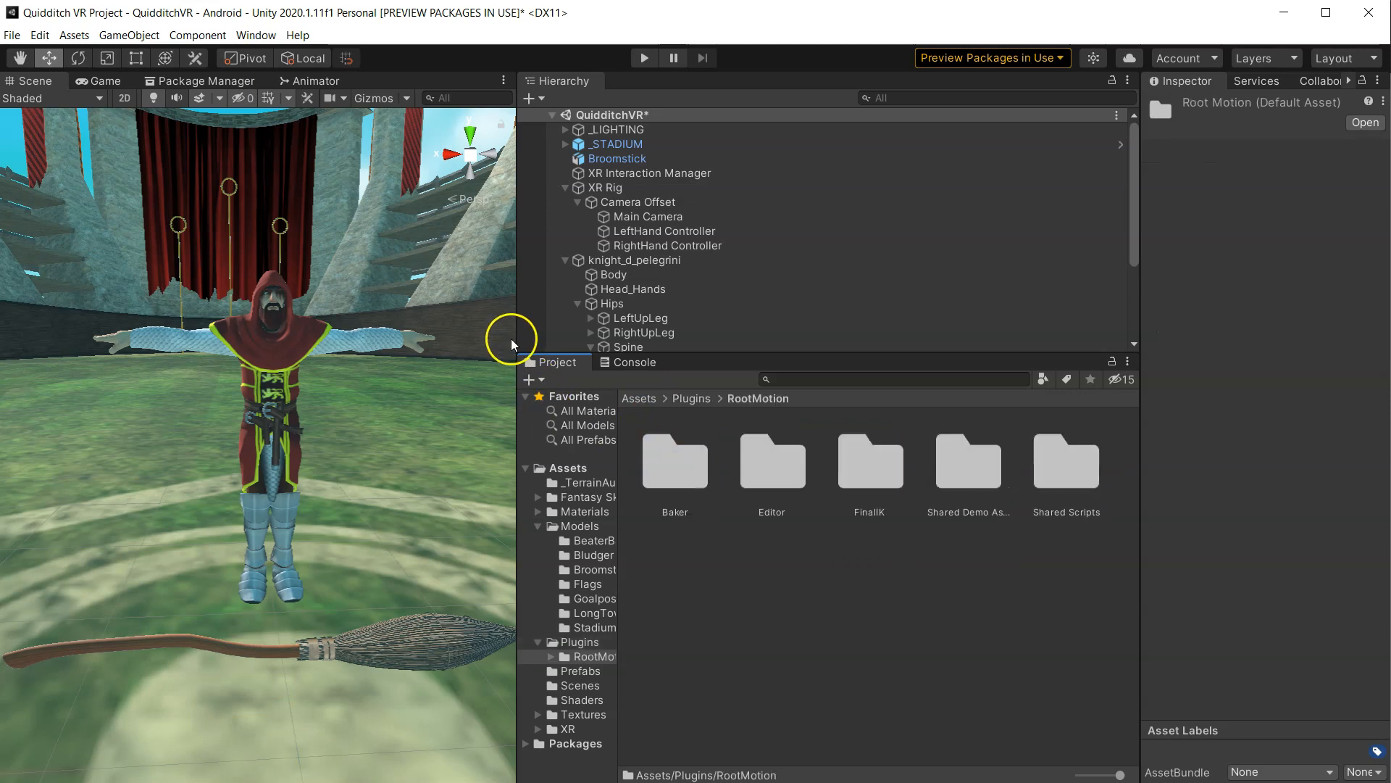
drag(511, 338, 368, 338)
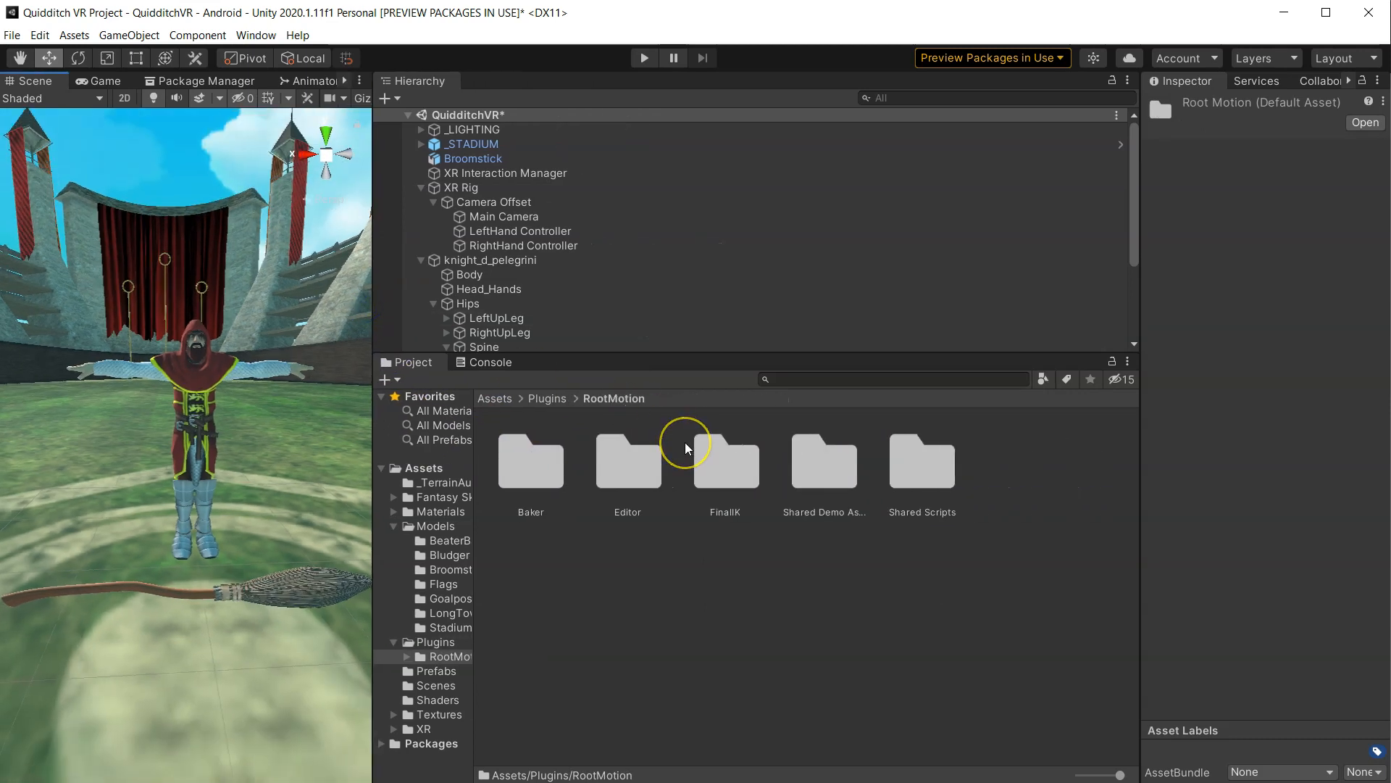
- Open the VRIK demo folder inside FinalIK/_DEMOS
click(726, 461)
double_click(726, 462)
click(560, 473)
double_click(542, 471)
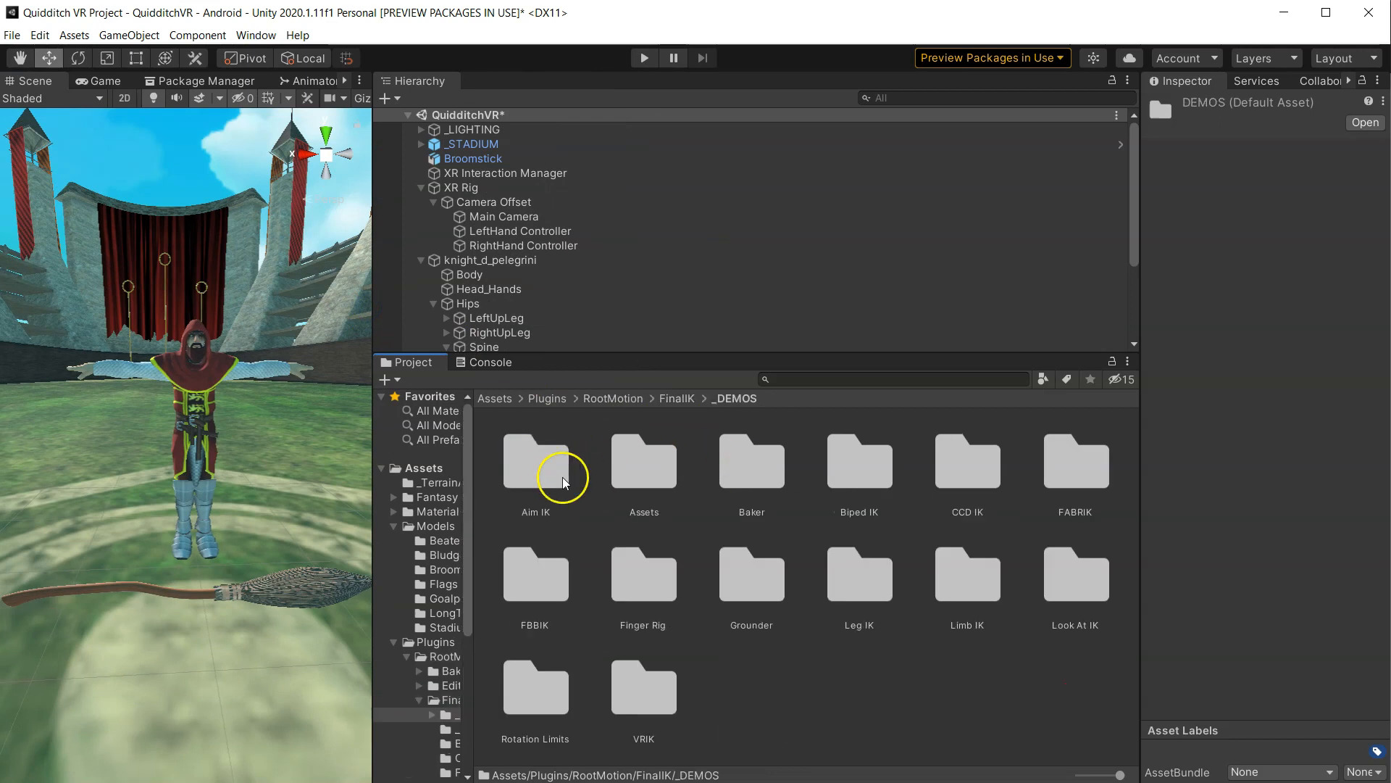
click(675, 684)
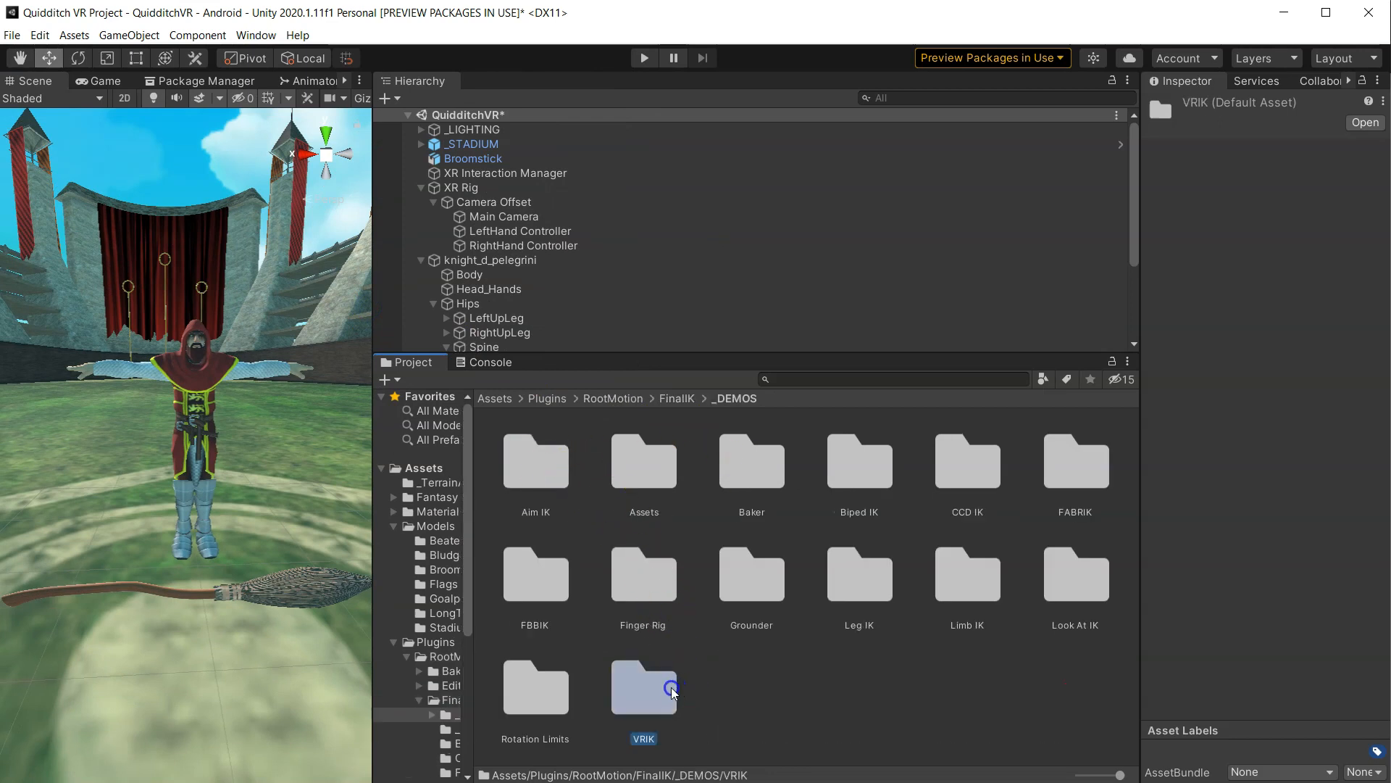
double_click(668, 688)
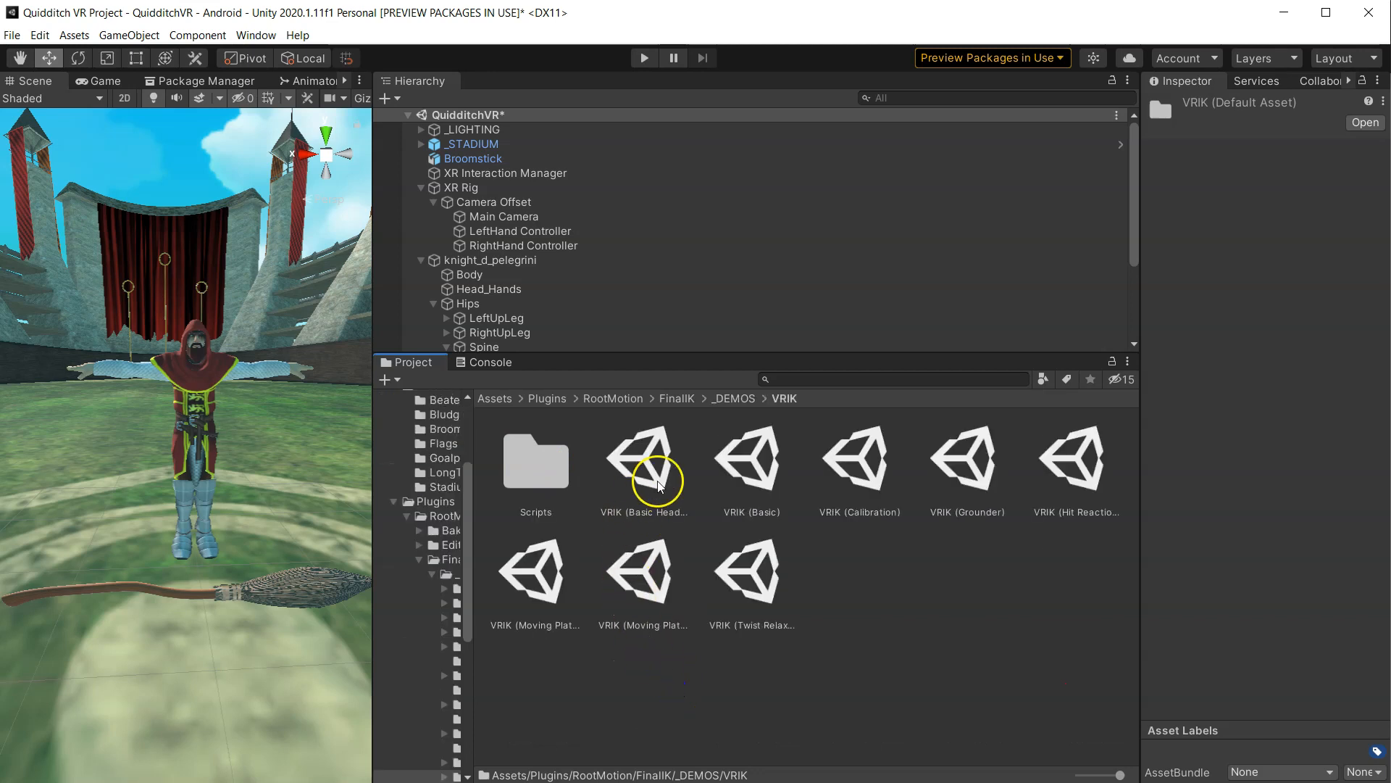
- Open the VRIK (Basic Head & Hands Calibration) demo scene, saving the changes to the QuidditchVR scene
click(657, 480)
double_click(658, 481)
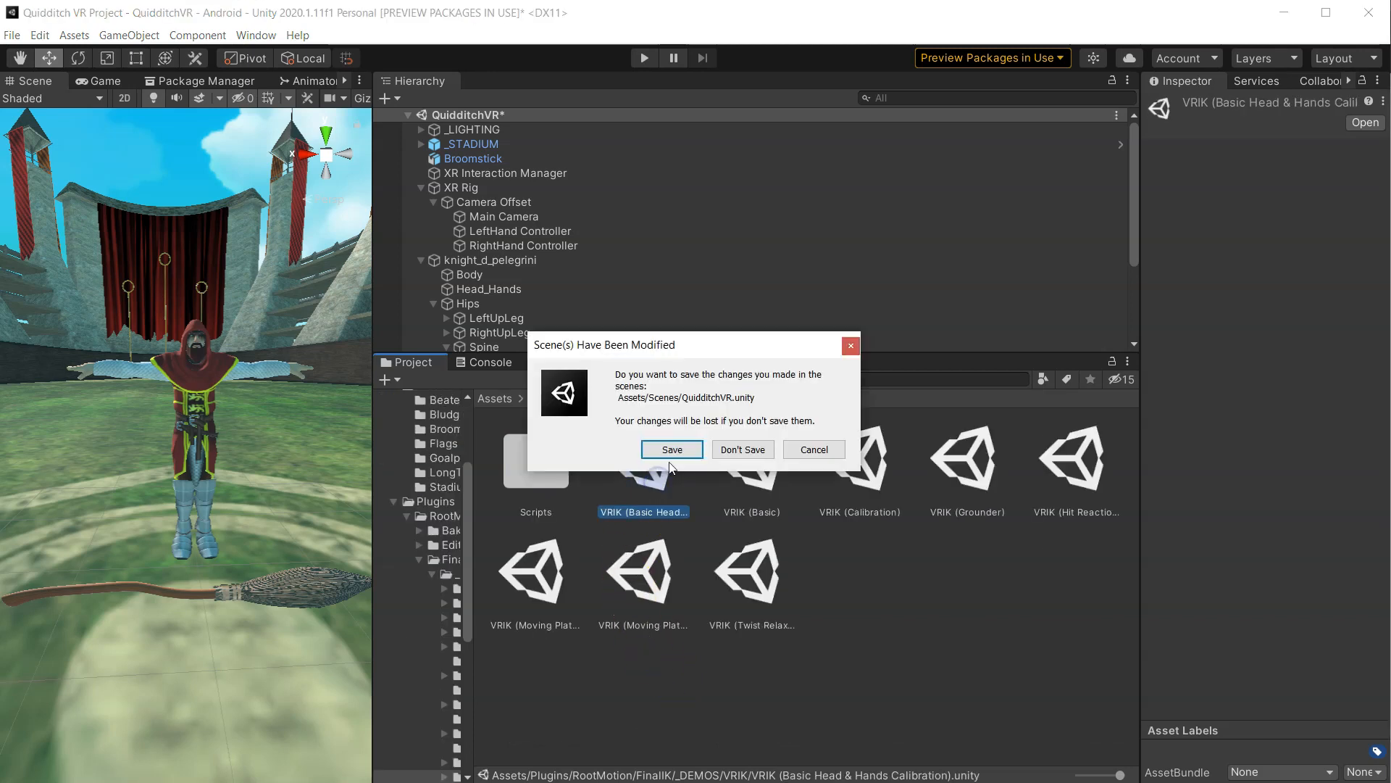
click(675, 446)
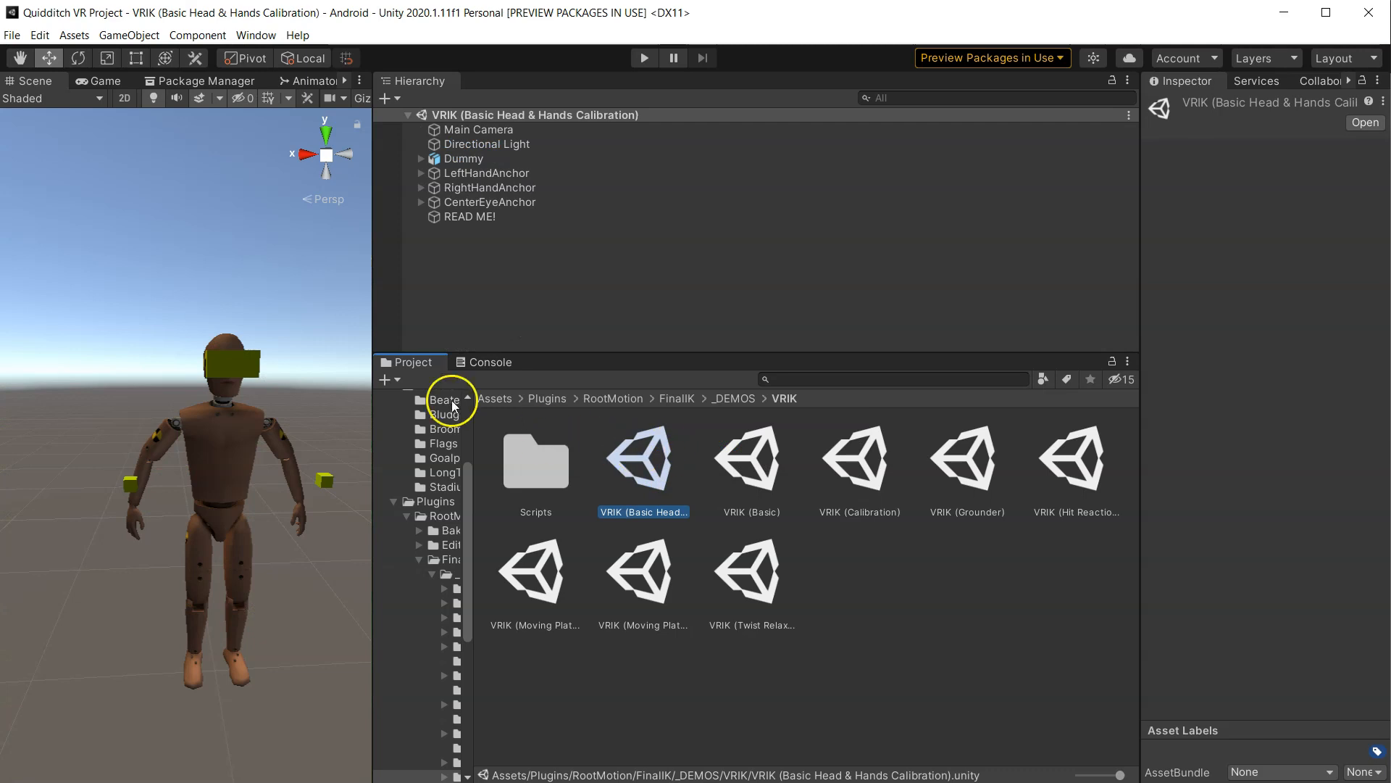
- Widen the Scene view to look over the calibration dummy, and open the VRIK (Basic) and VRIK (Calibration) demo scenes to compare them
drag(371, 295, 632, 310)
right_drag(301, 357, 522, 389)
scroll(252, 385, down, 5)
middle_drag(277, 406, 390, 379)
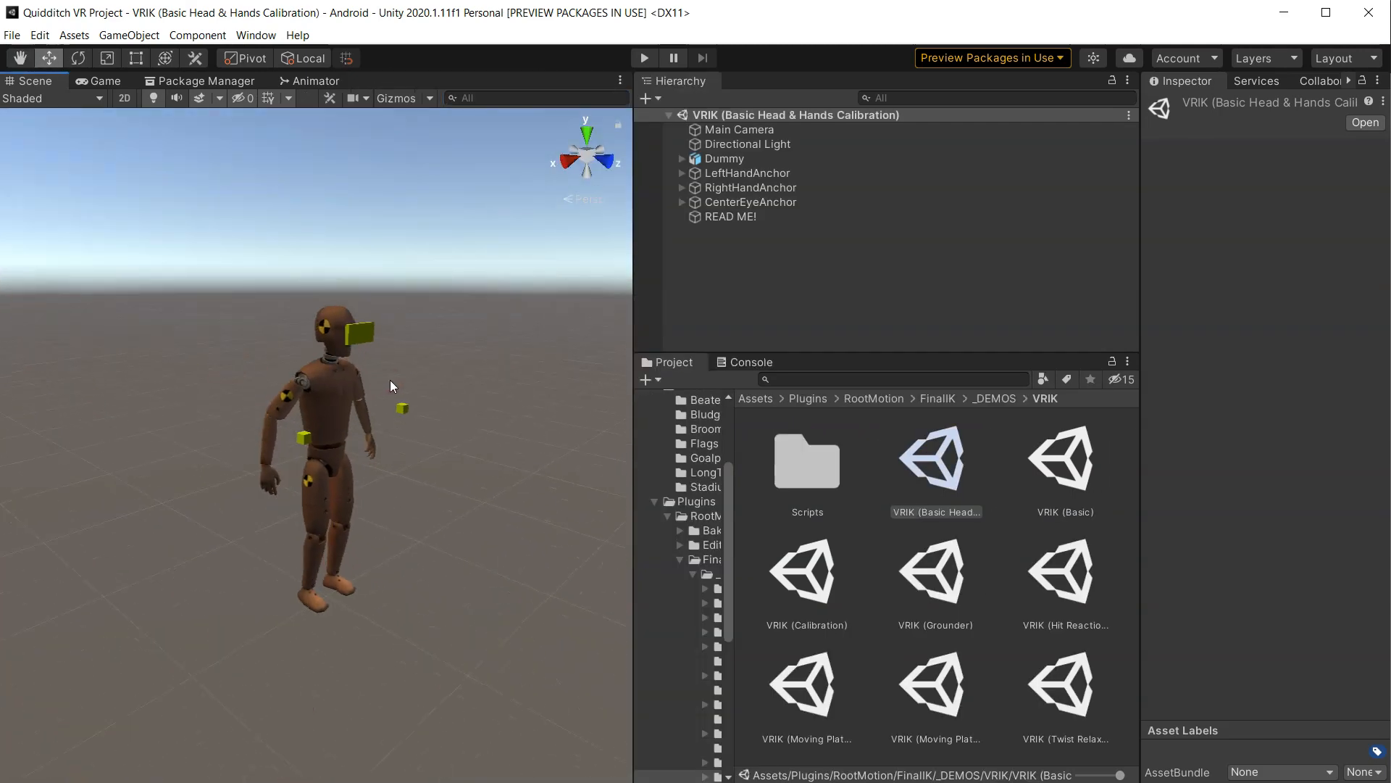
double_click(1057, 483)
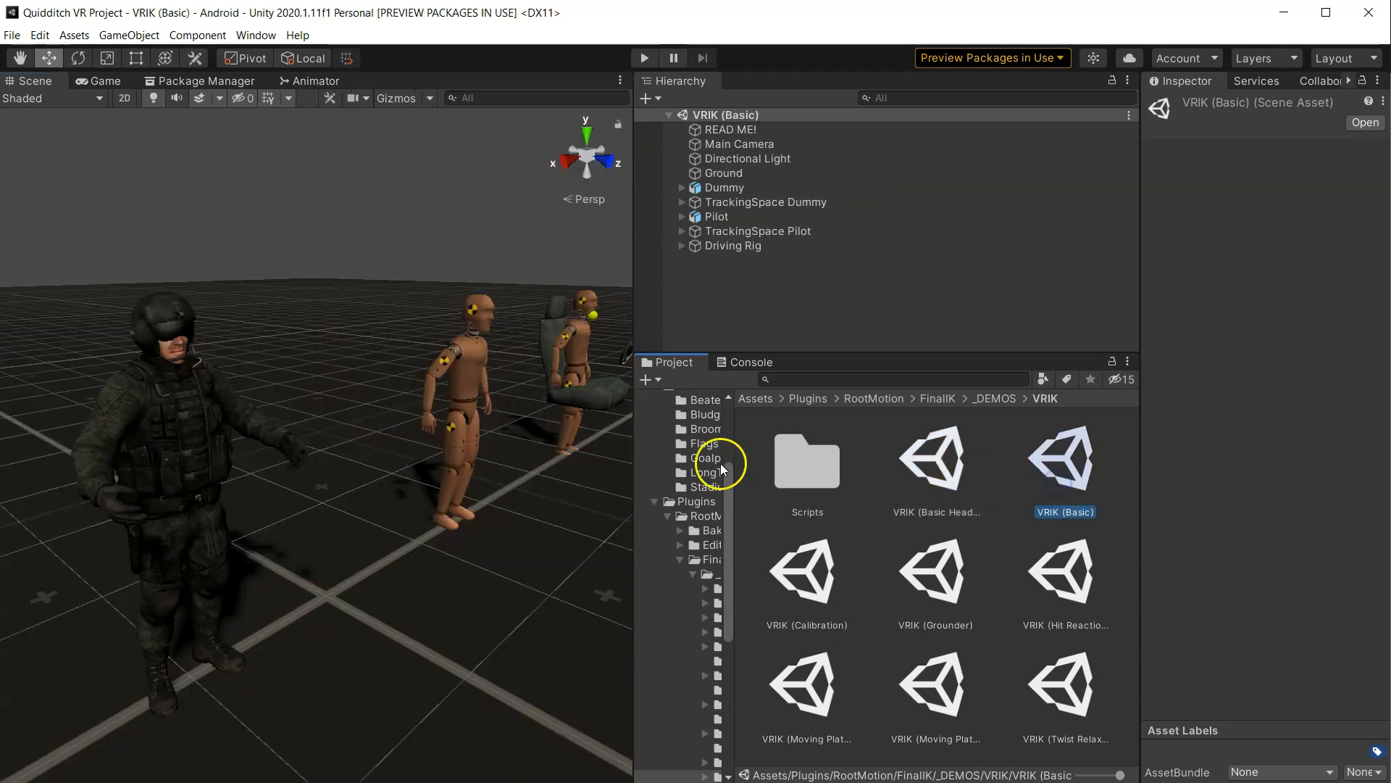
double_click(790, 578)
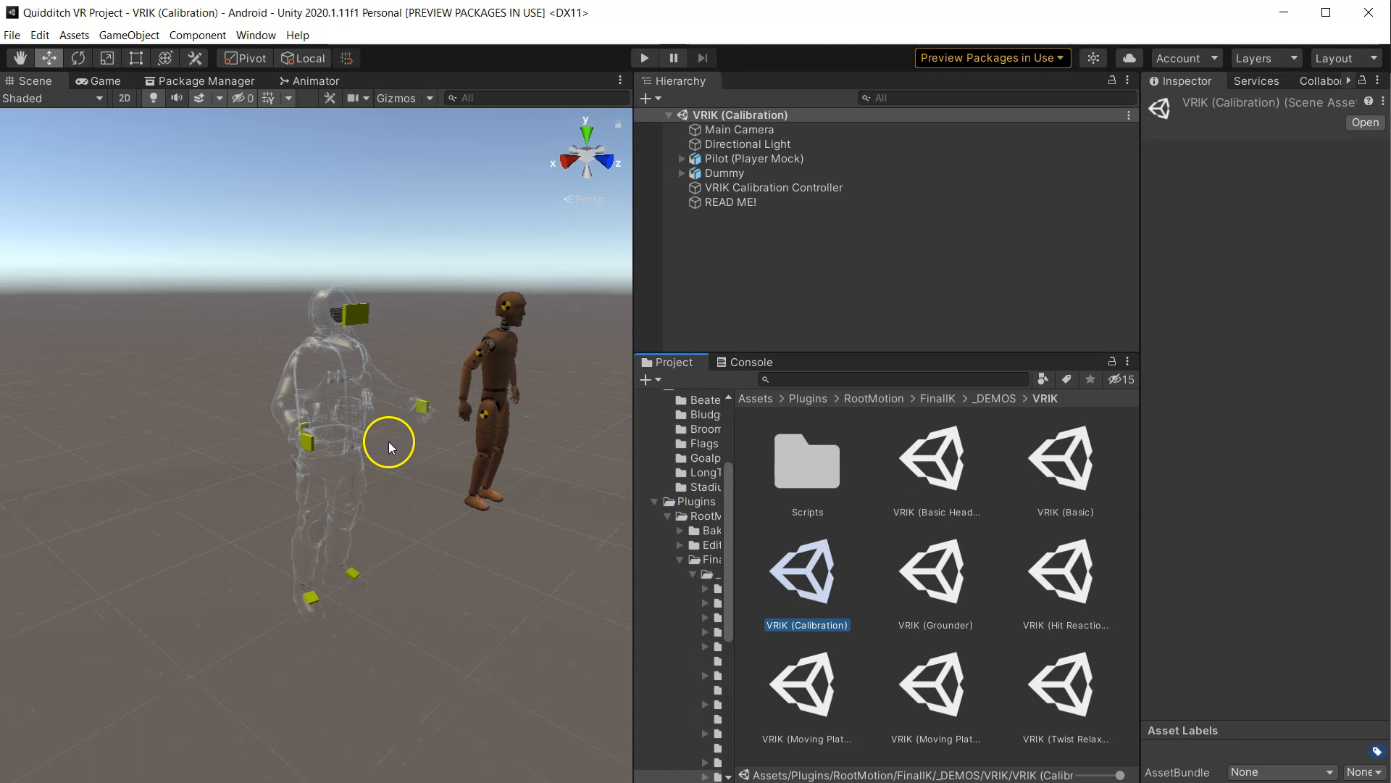
- Import the Oculus integration package from the FinalIK/_Integration folder and narrow the Scene view
click(931, 400)
double_click(915, 484)
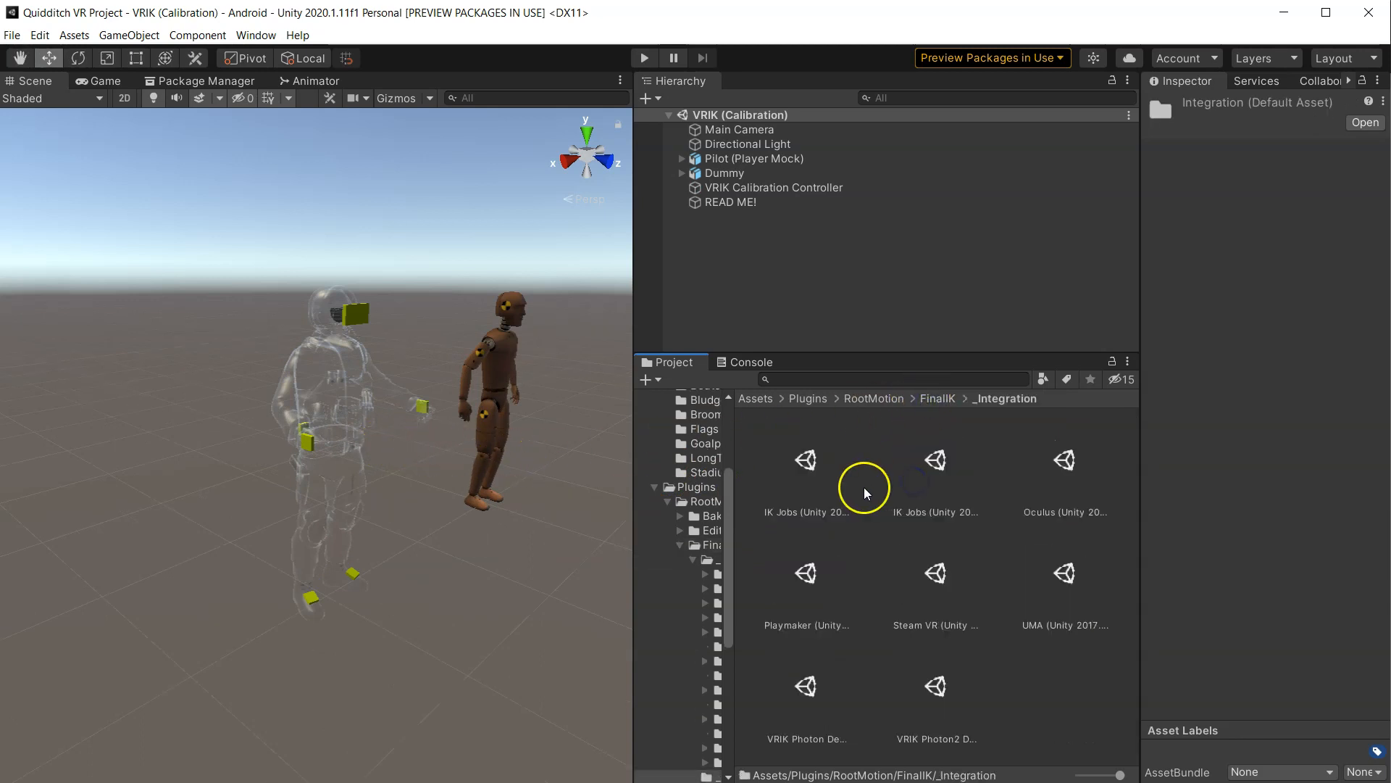
drag(632, 458, 510, 457)
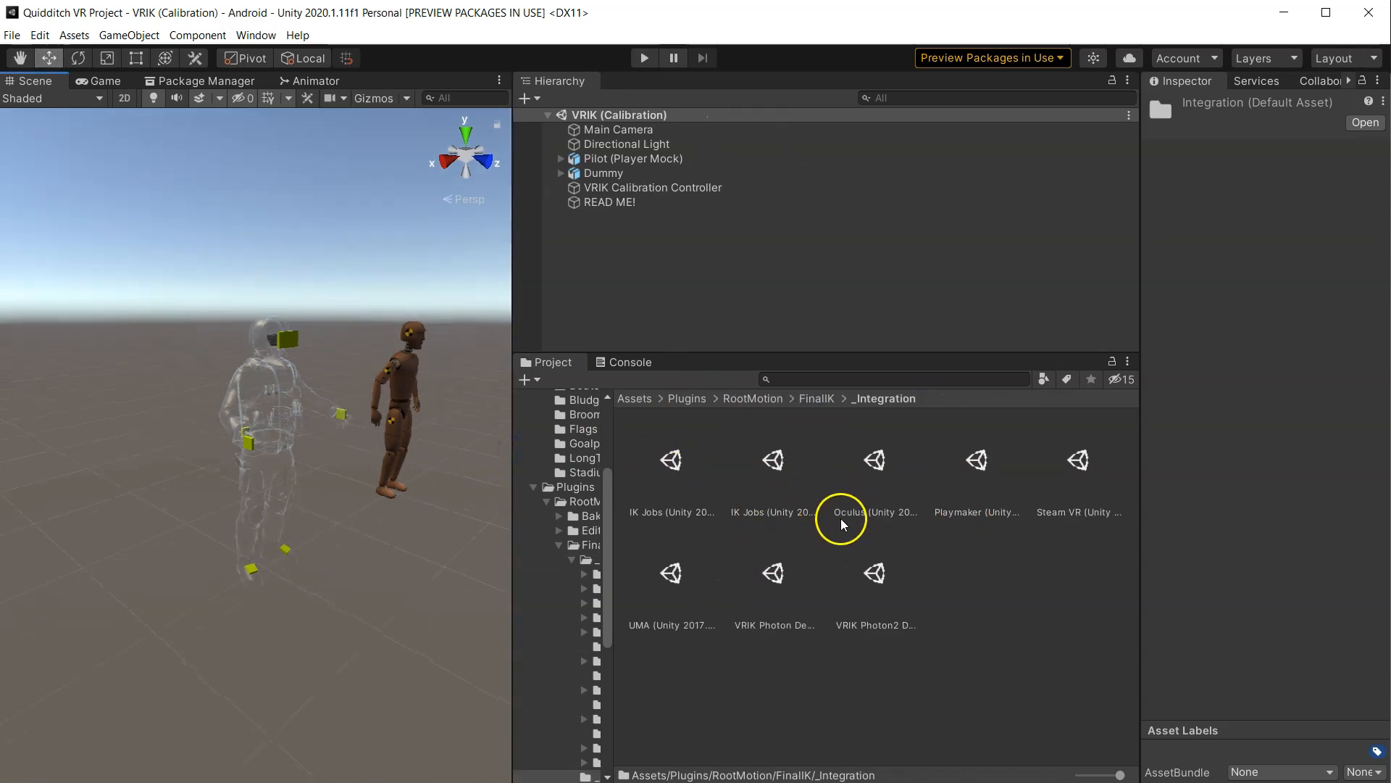
click(878, 482)
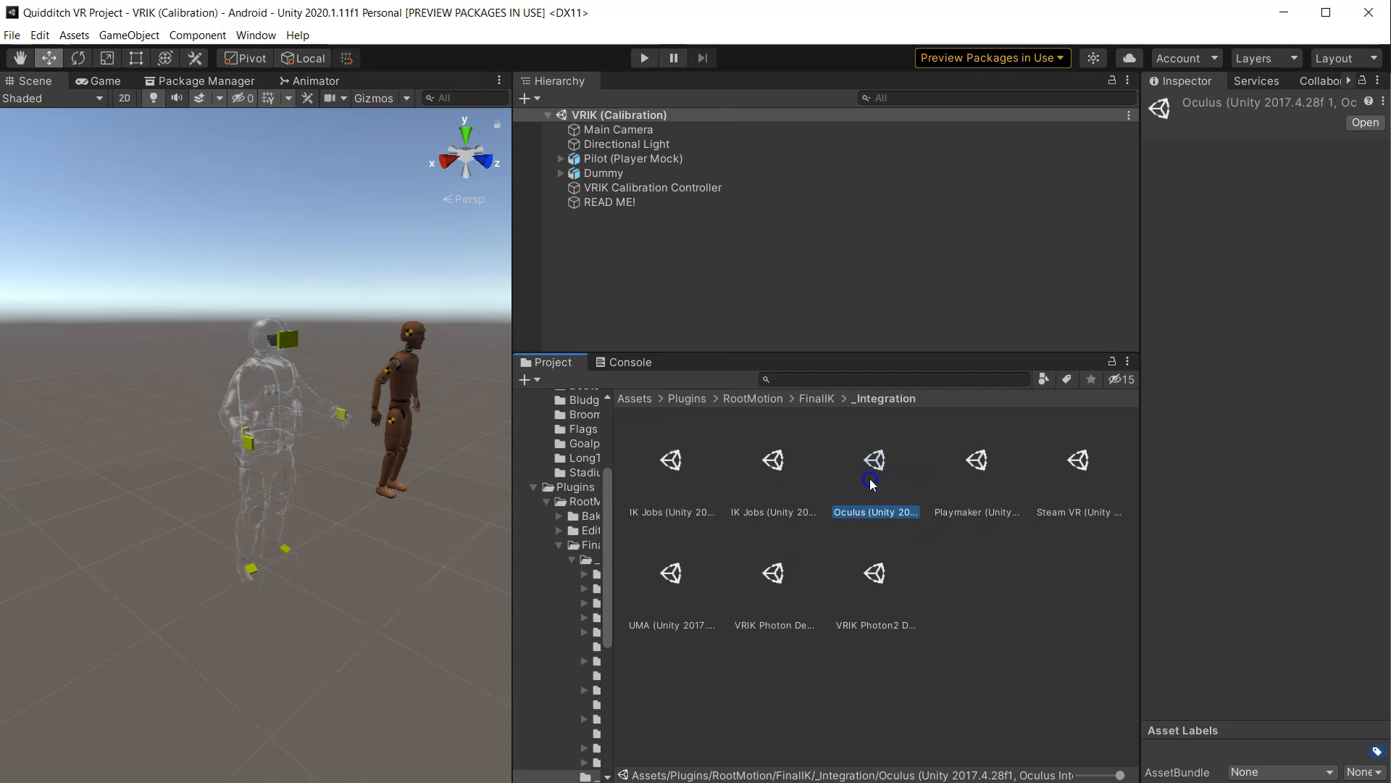
double_click(872, 483)
click(759, 470)
- Open the VRIK (Oculus) demo scene from FinalIK/_DEMOS/VRIK/Oculus
click(809, 400)
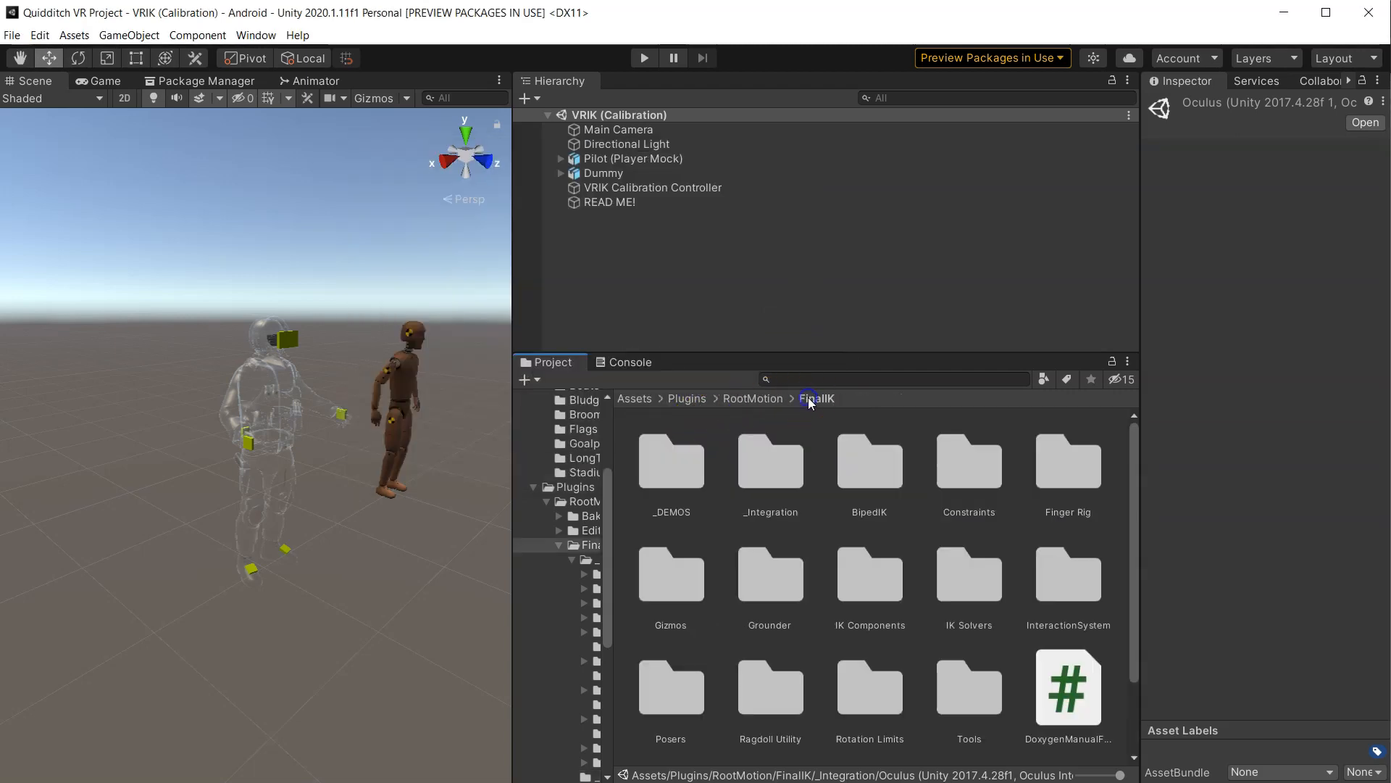
double_click(700, 451)
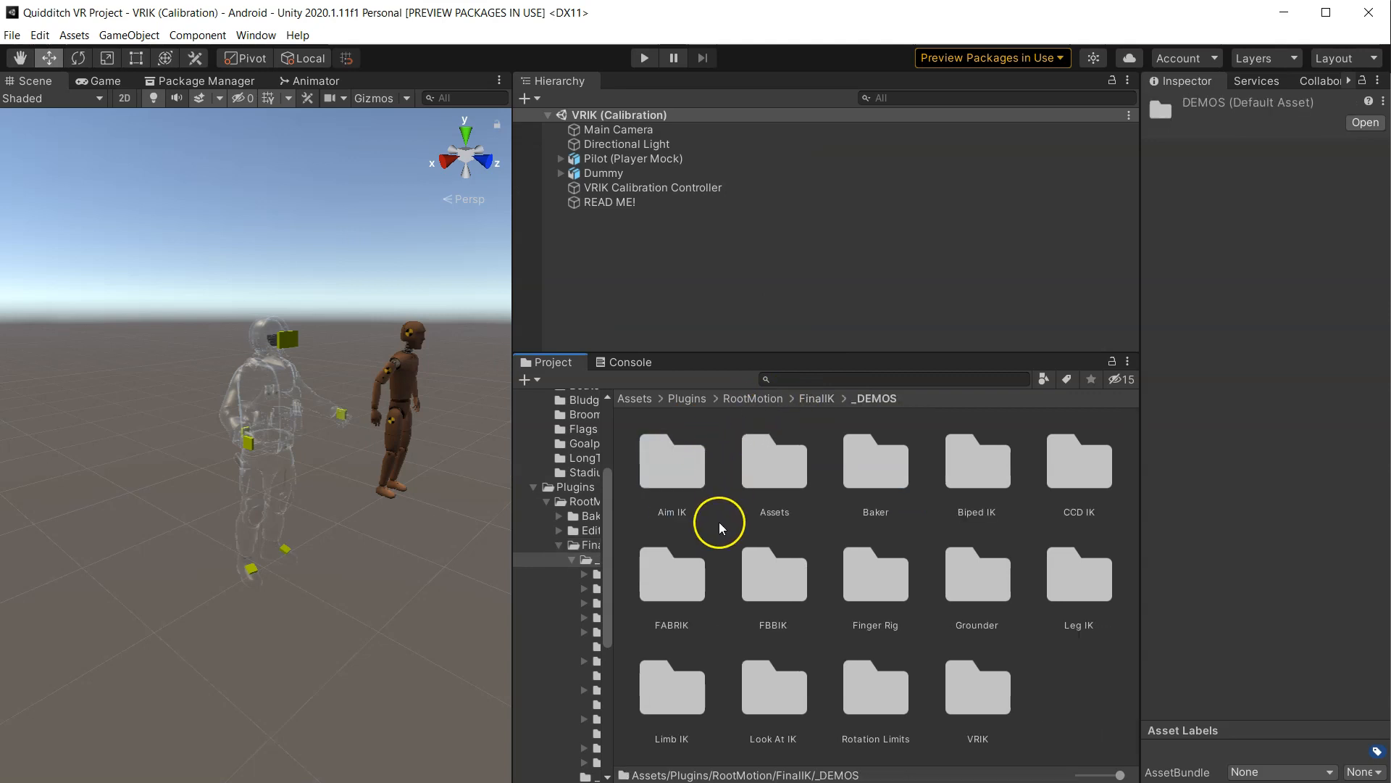
double_click(966, 681)
double_click(689, 493)
double_click(850, 481)
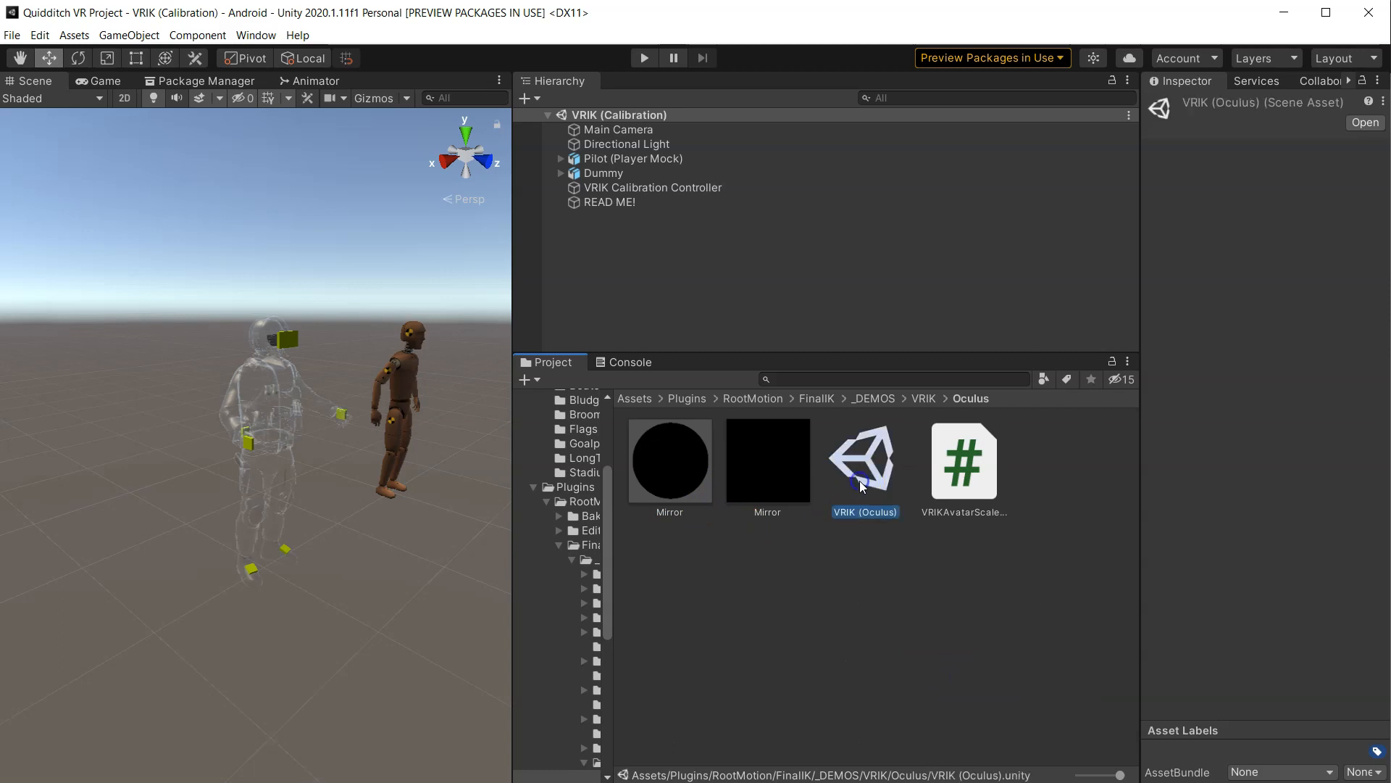
- Widen the Scene view and examine the pilot, the mirror and the missing prefab object
drag(514, 284, 665, 301)
scroll(454, 361, up, 6)
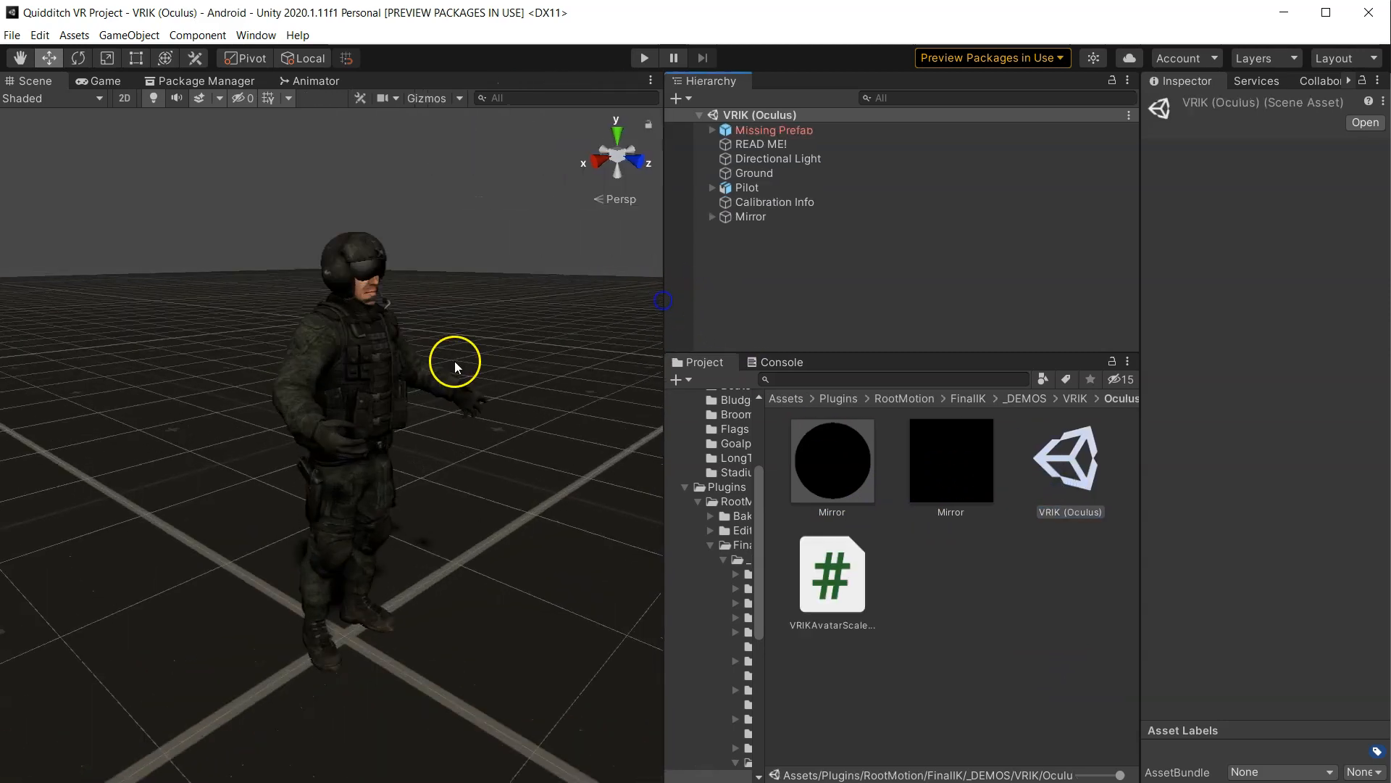
right_drag(575, 372, 362, 432)
click(753, 131)
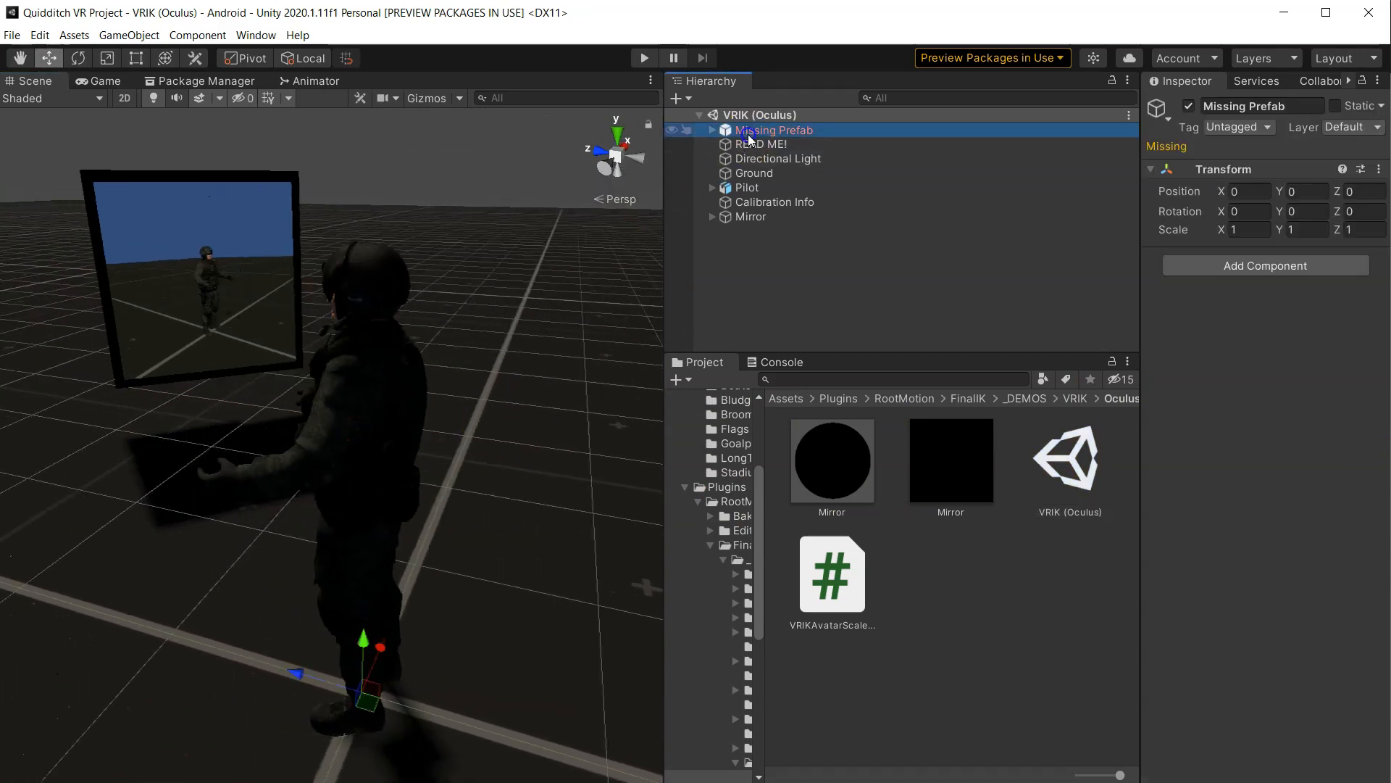
- Open the script behind the first Console error in Visual Studio and inspect the OVRInput reference in LateUpdate
click(781, 362)
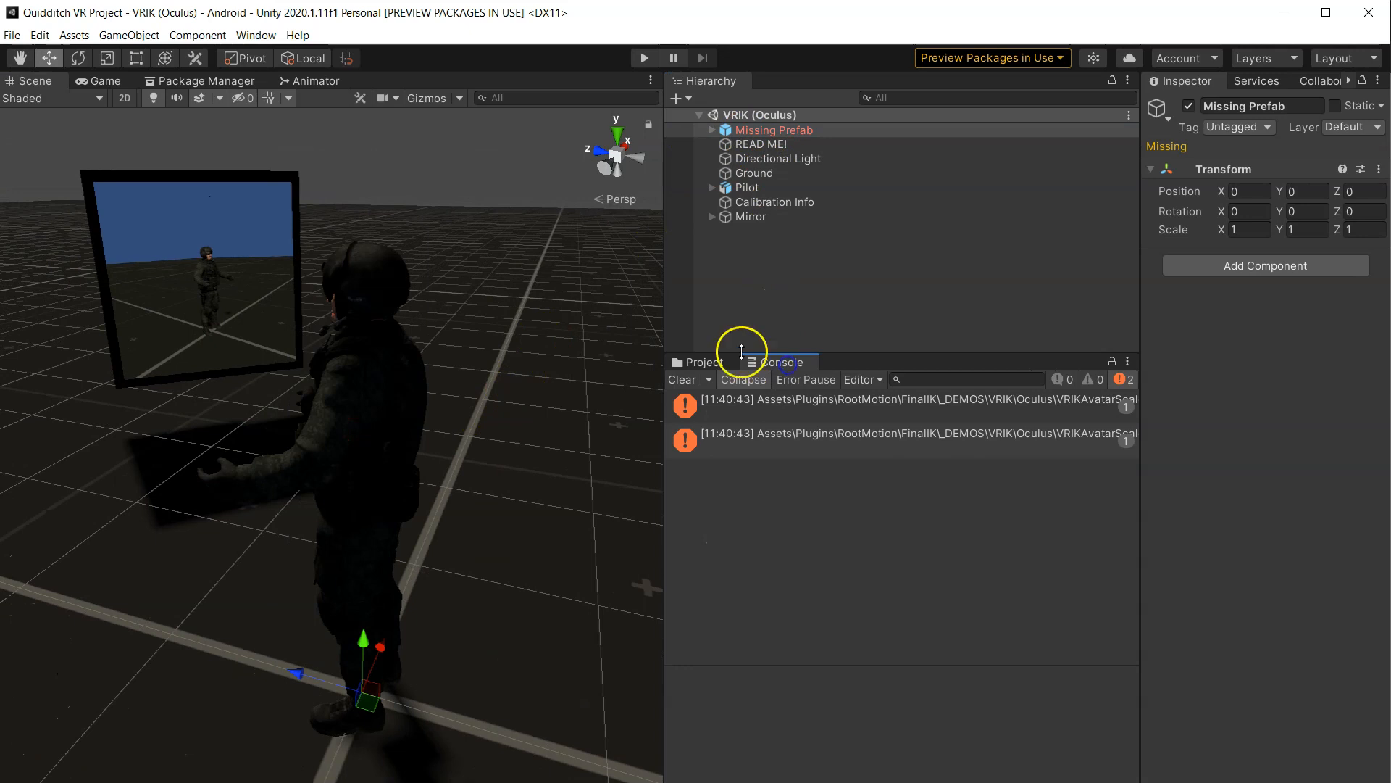
drag(663, 290, 547, 290)
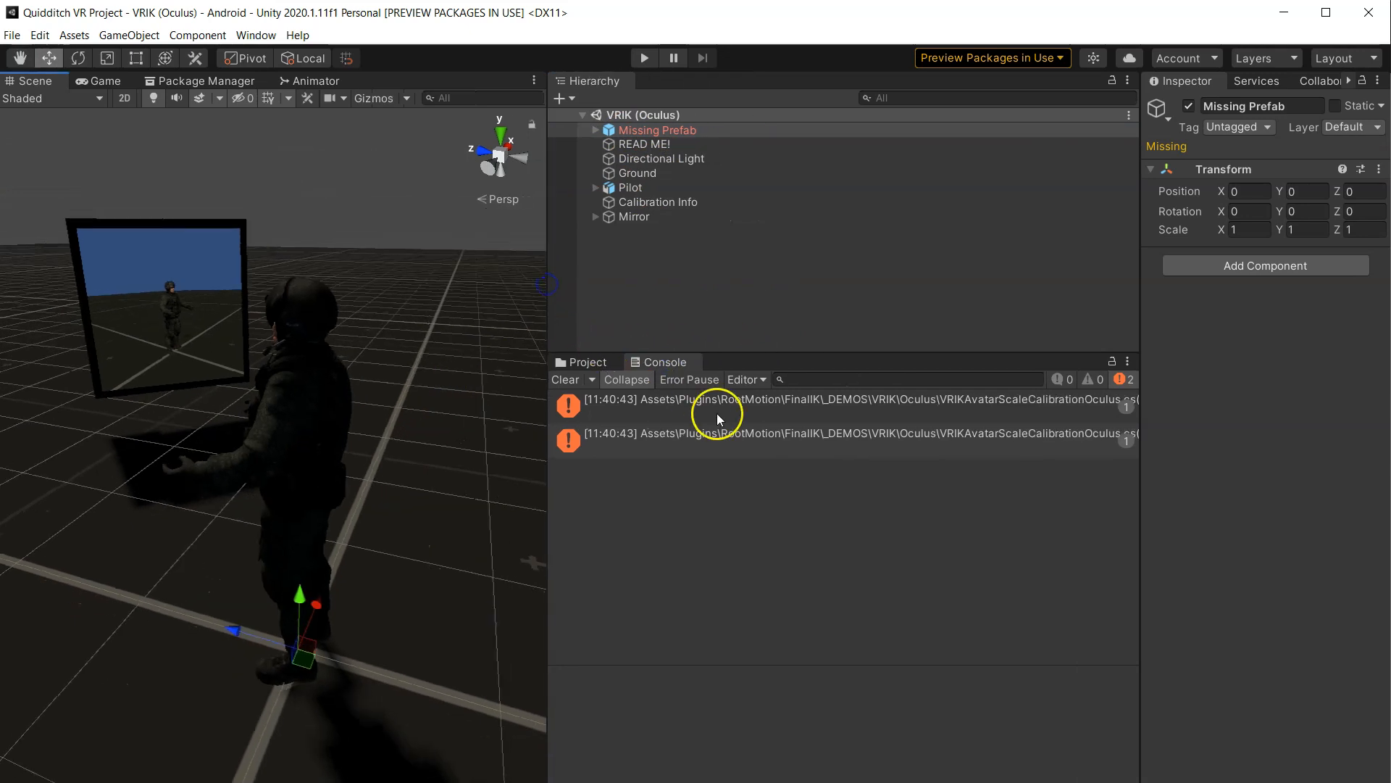
click(751, 401)
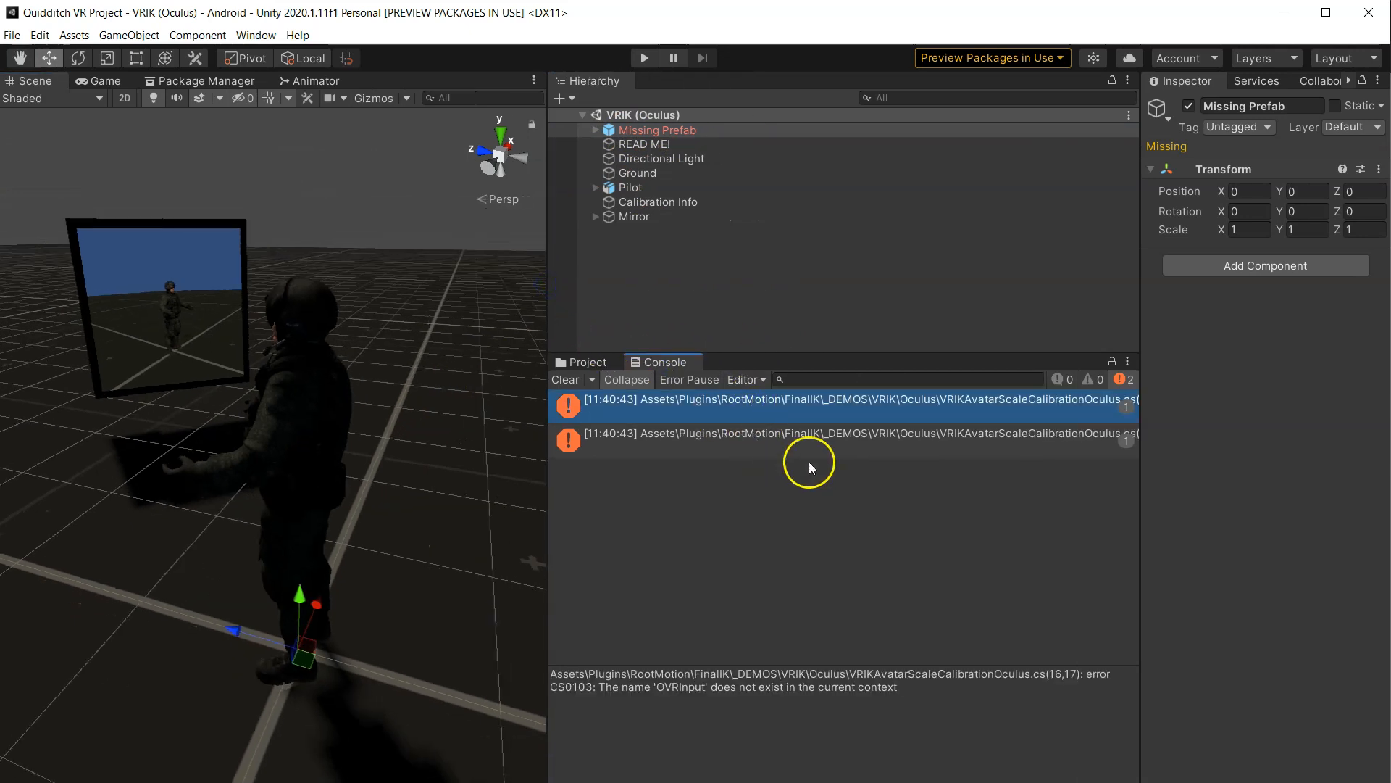
double_click(751, 402)
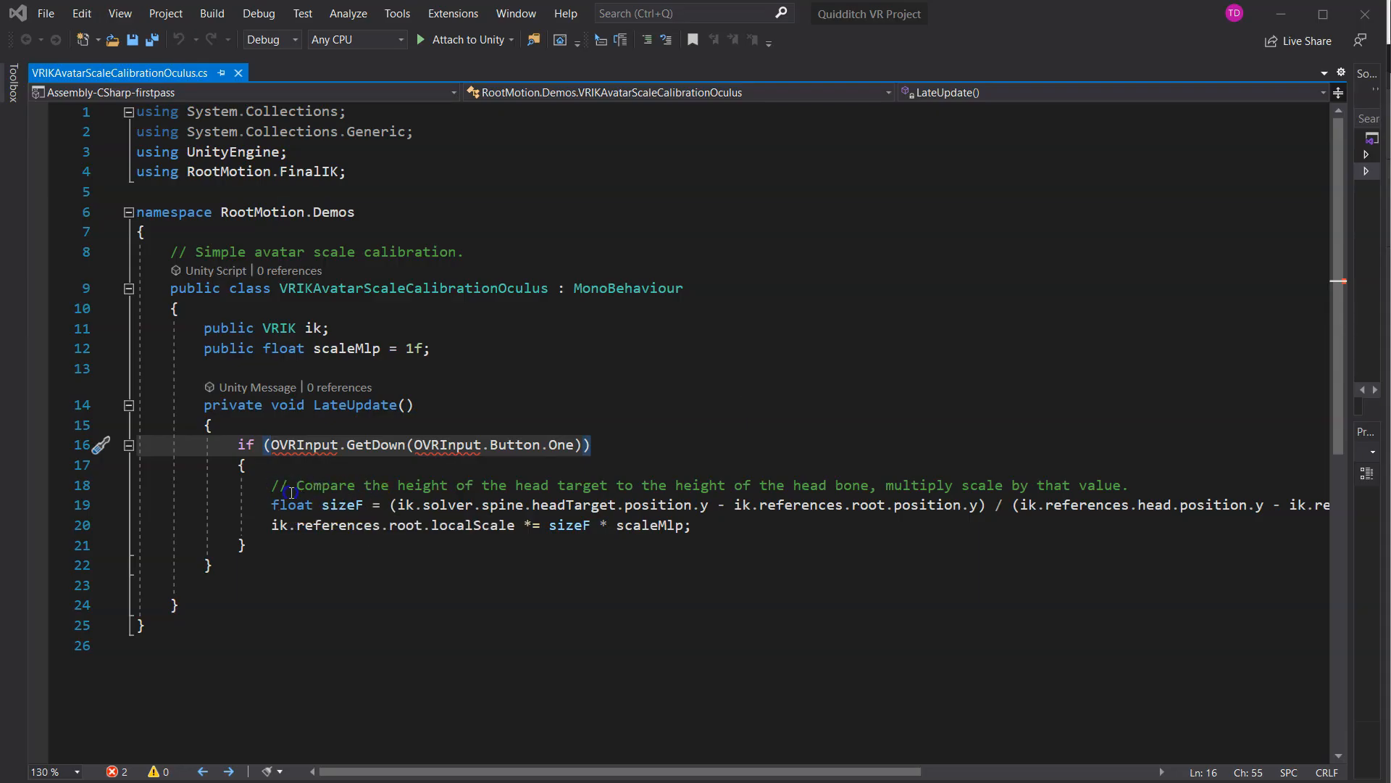
click(288, 485)
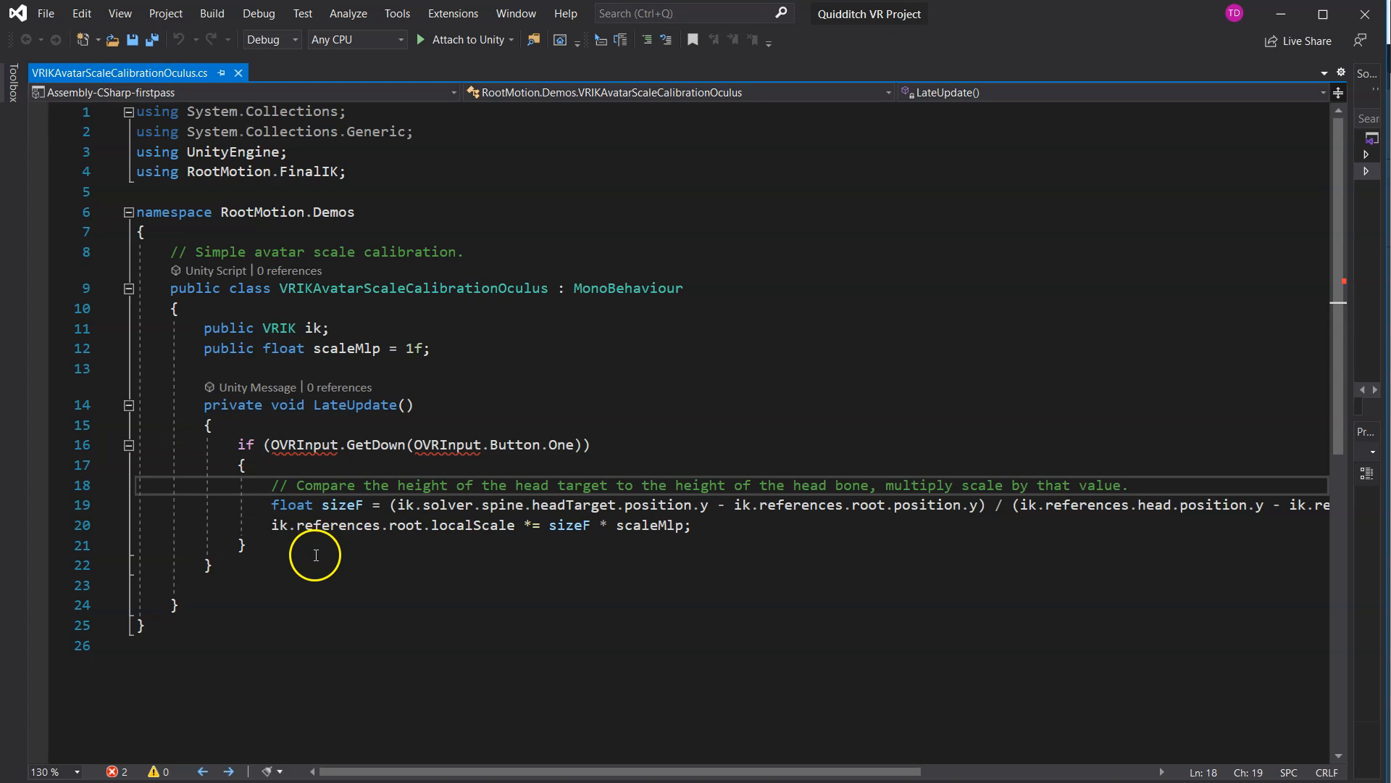
mouse_move(297, 445)
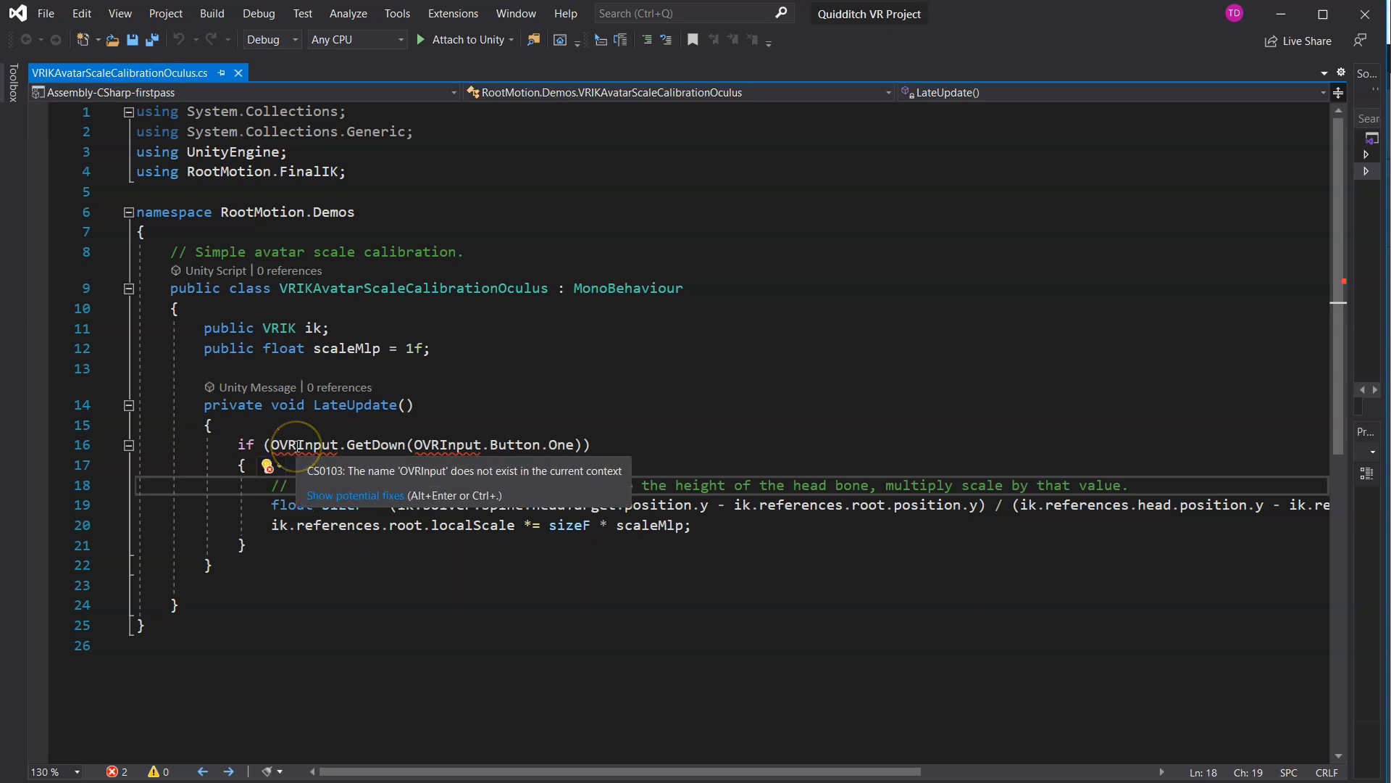
click(298, 445)
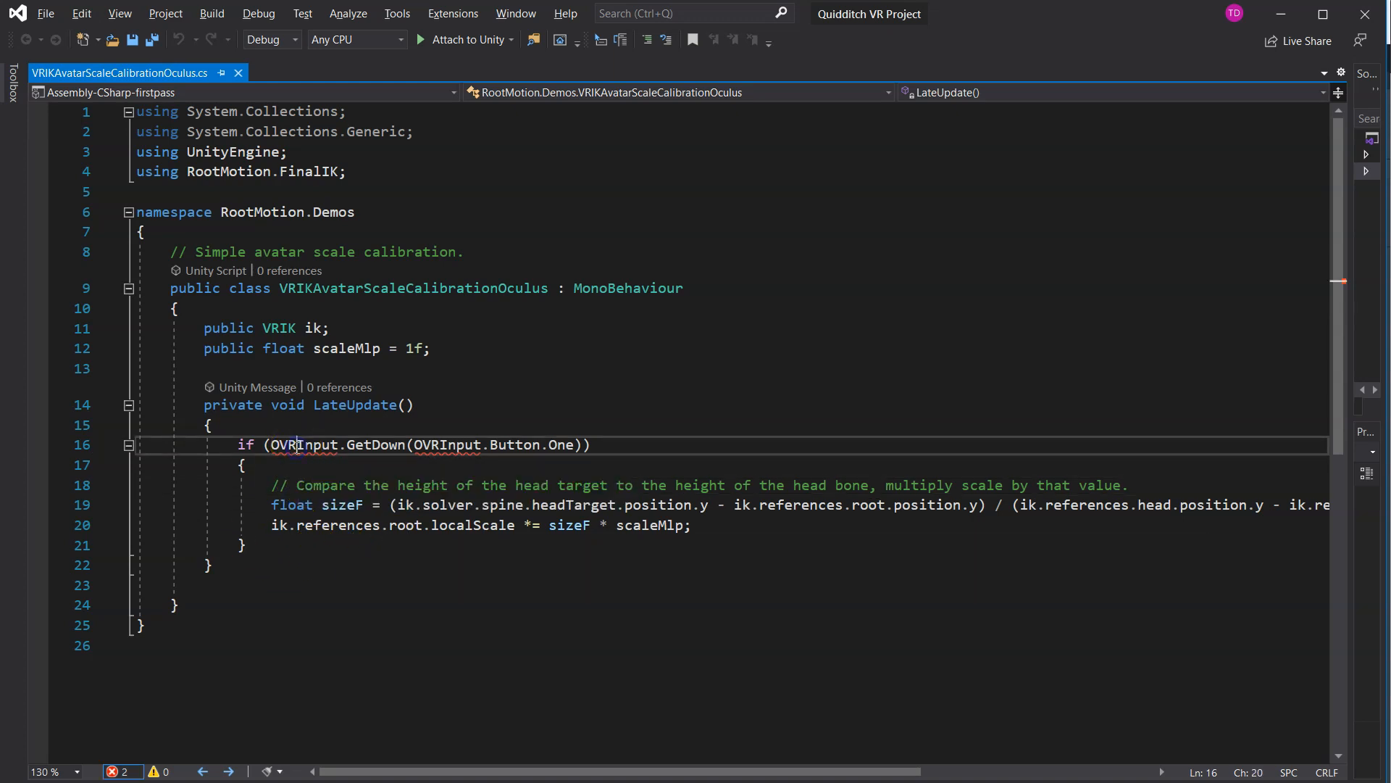
- Comment out the whole OVRInput if block inside LateUpdate and save the VRIKAvatarScaleCalibrationOculus script
double_click(239, 446)
double_click(239, 444)
key(shift+End)
click(269, 468)
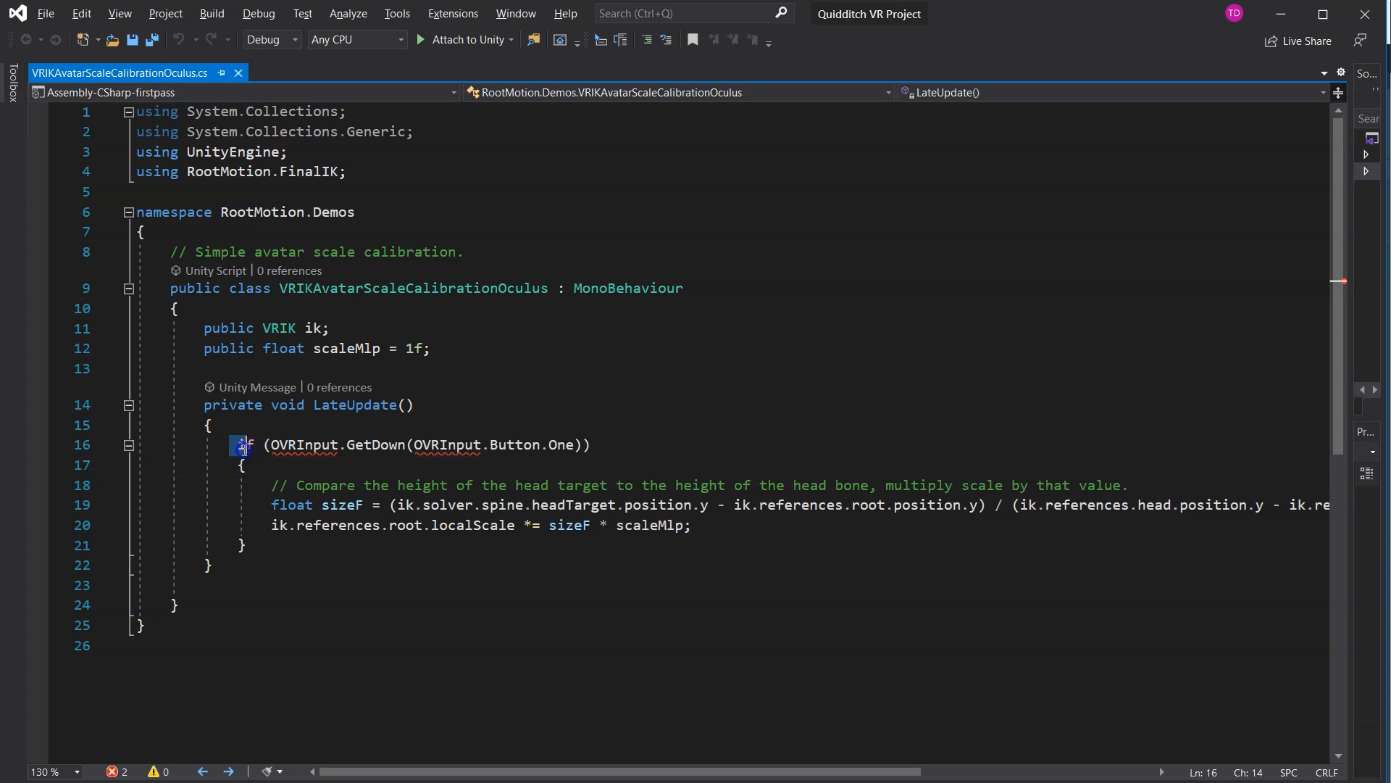
drag(239, 444, 311, 545)
key(ctrl+k)
key(ctrl+c)
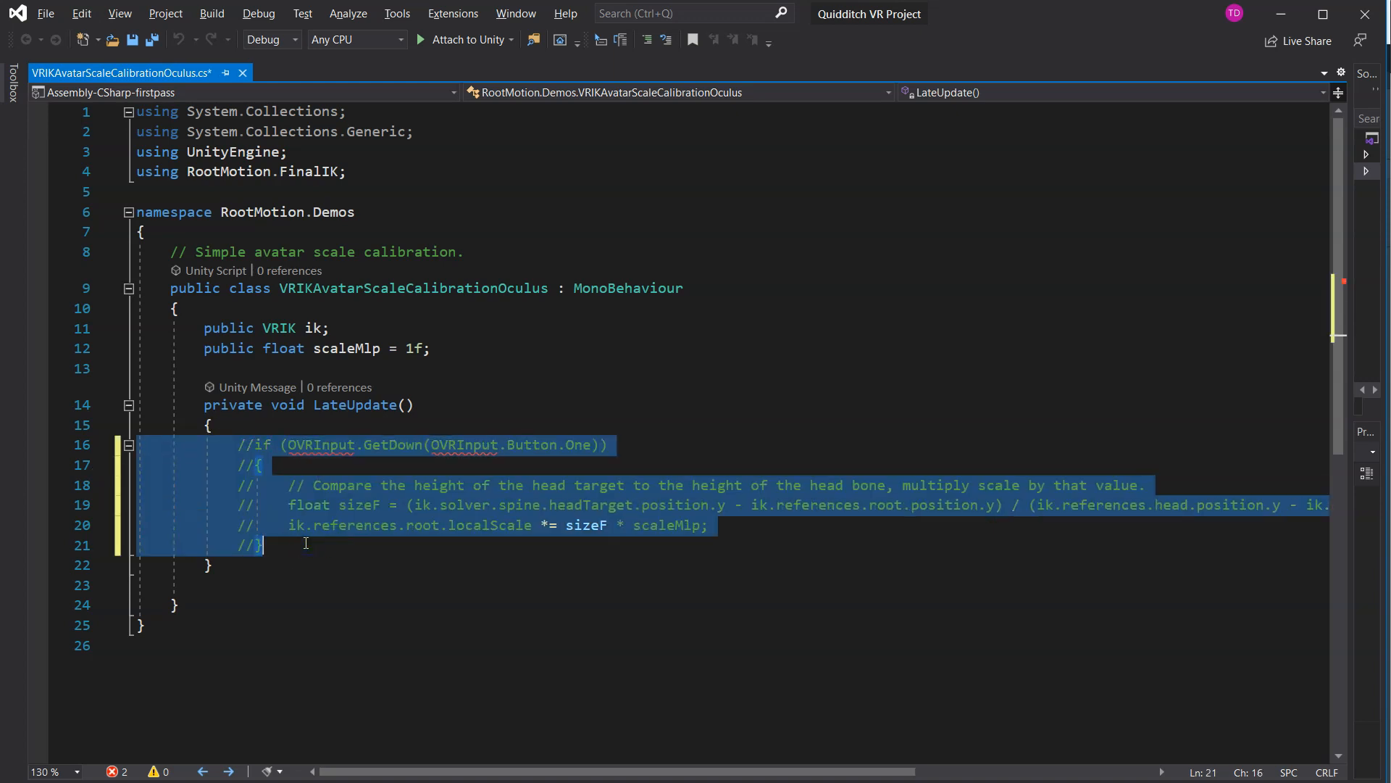
click(306, 543)
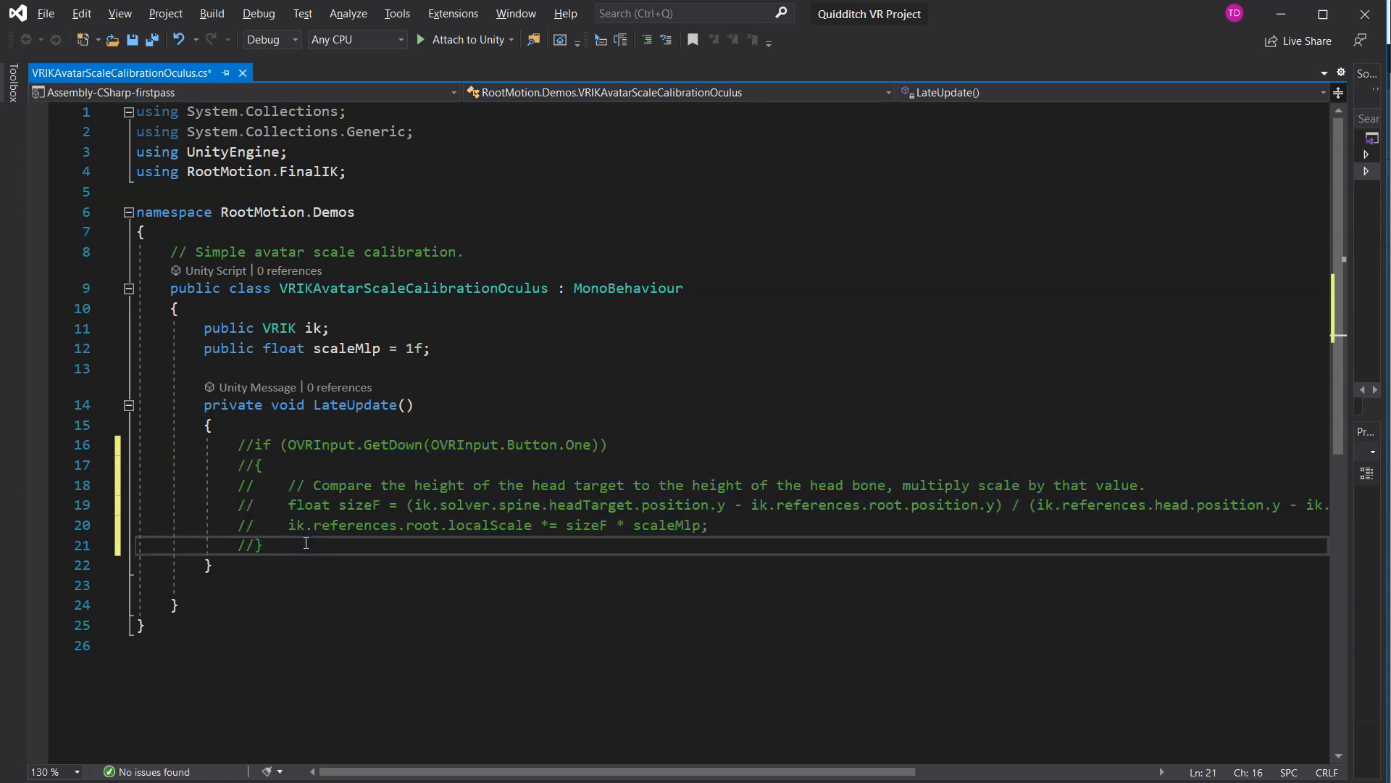
click(133, 42)
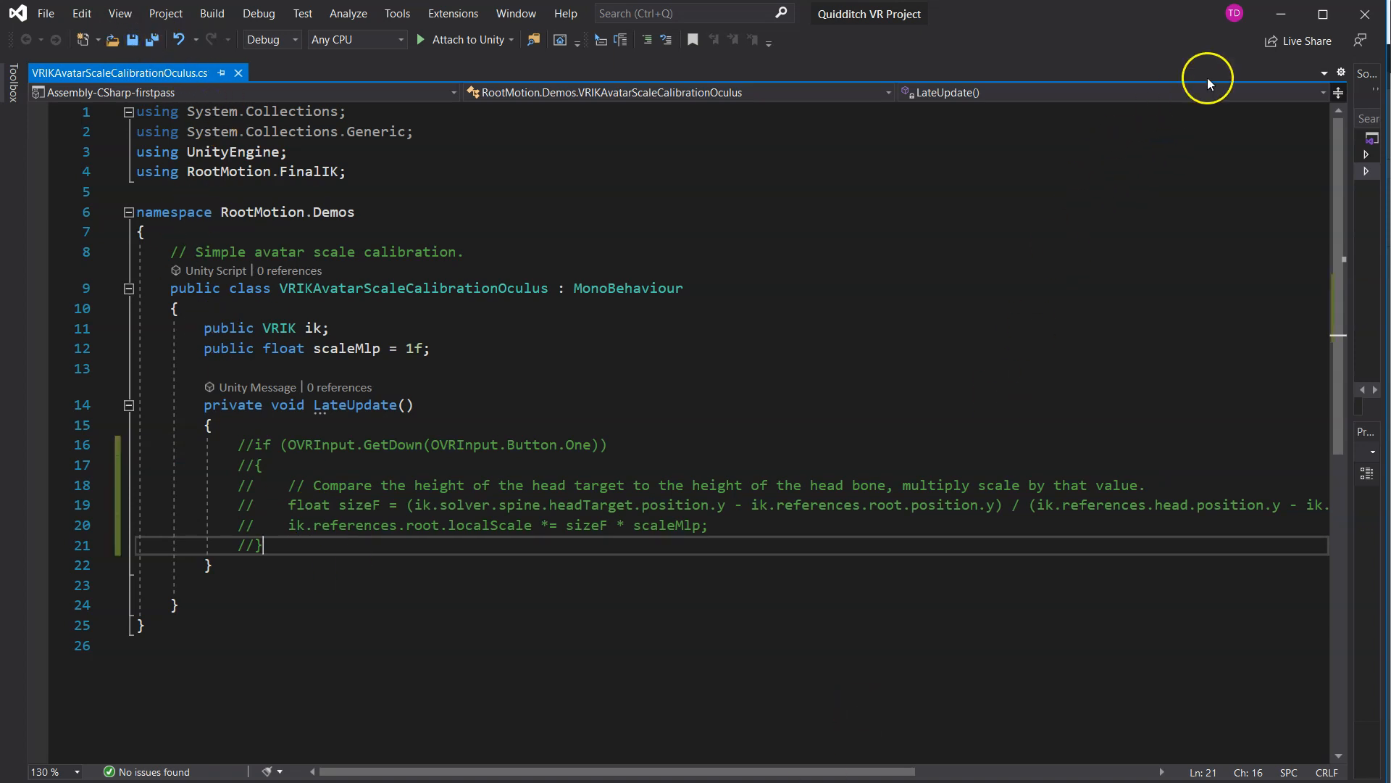
- Switch back to Unity, give the Hierarchy more height, and recheck the commented-out scale calculation in the script
click(1280, 13)
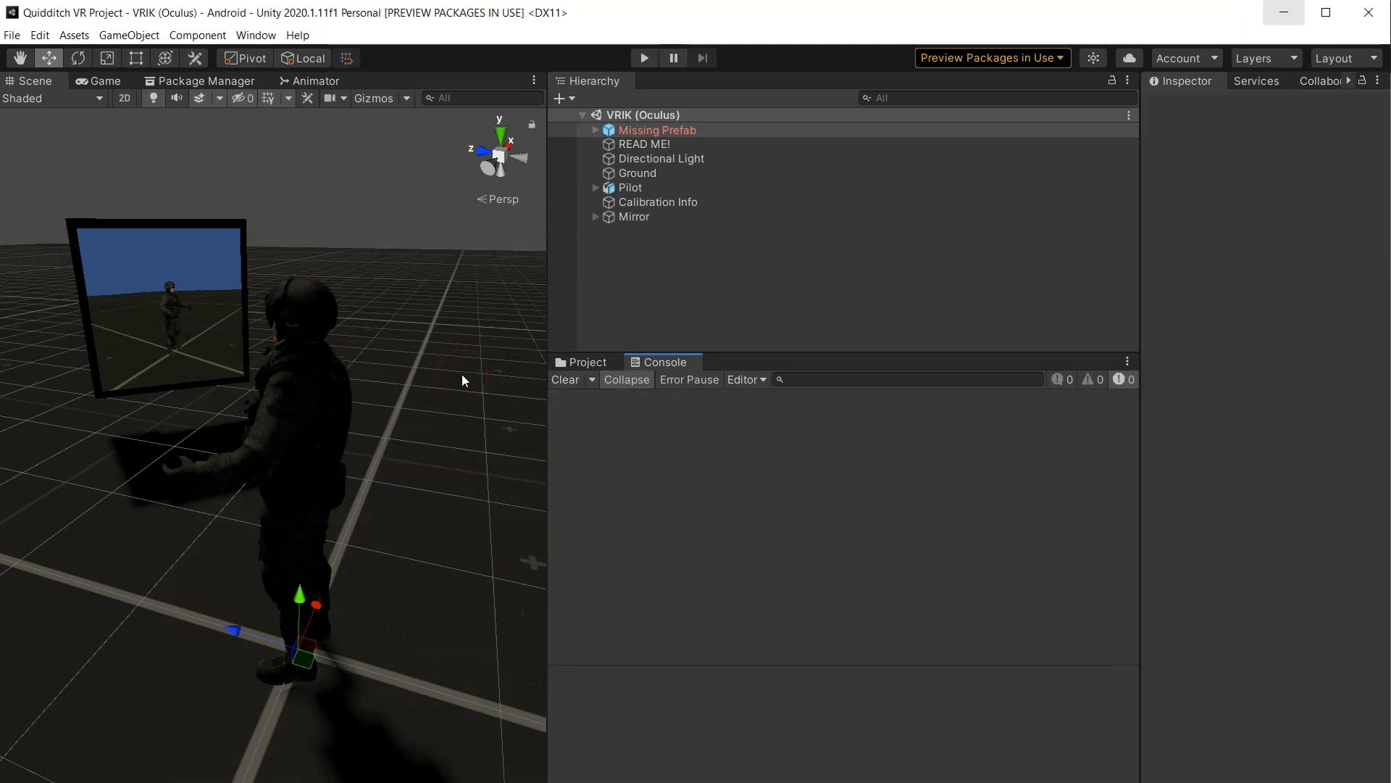
click(808, 349)
drag(809, 349, 839, 568)
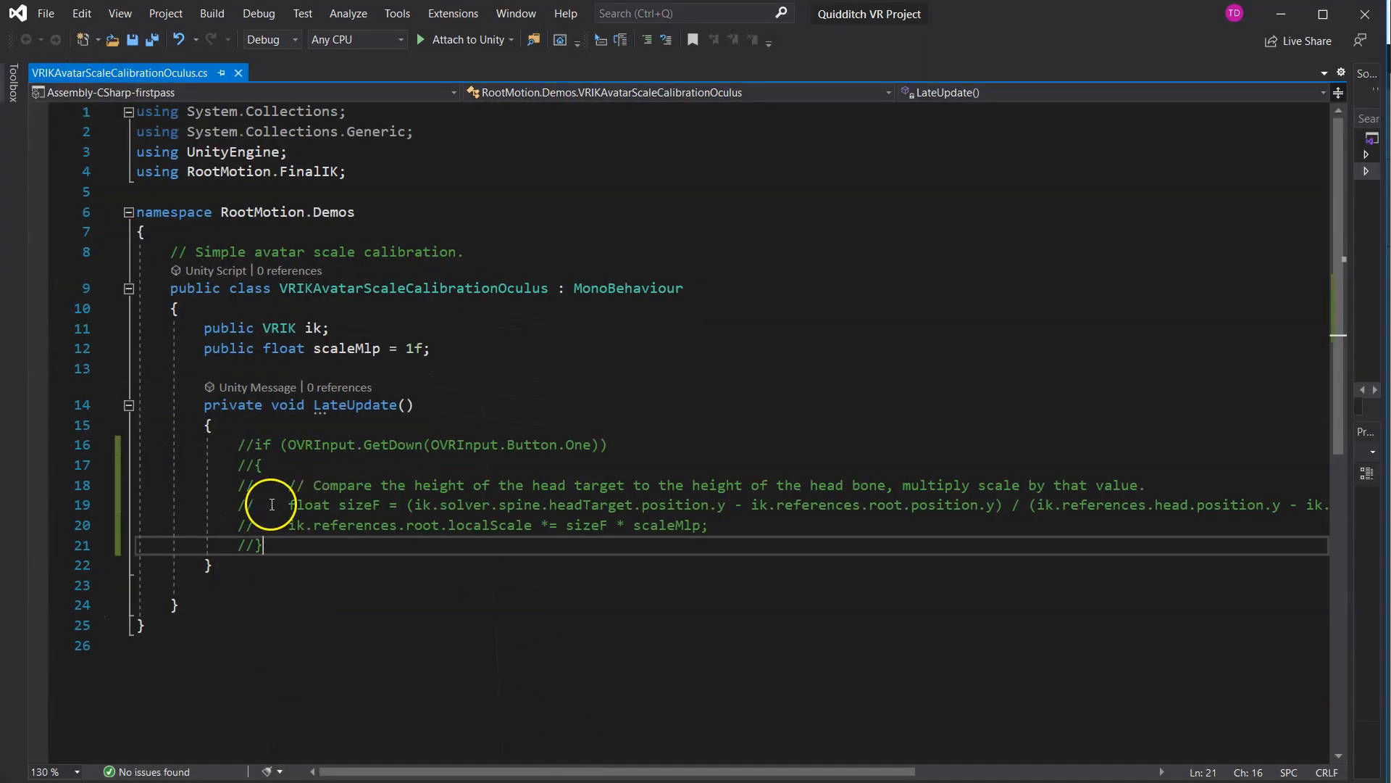
drag(272, 504, 751, 545)
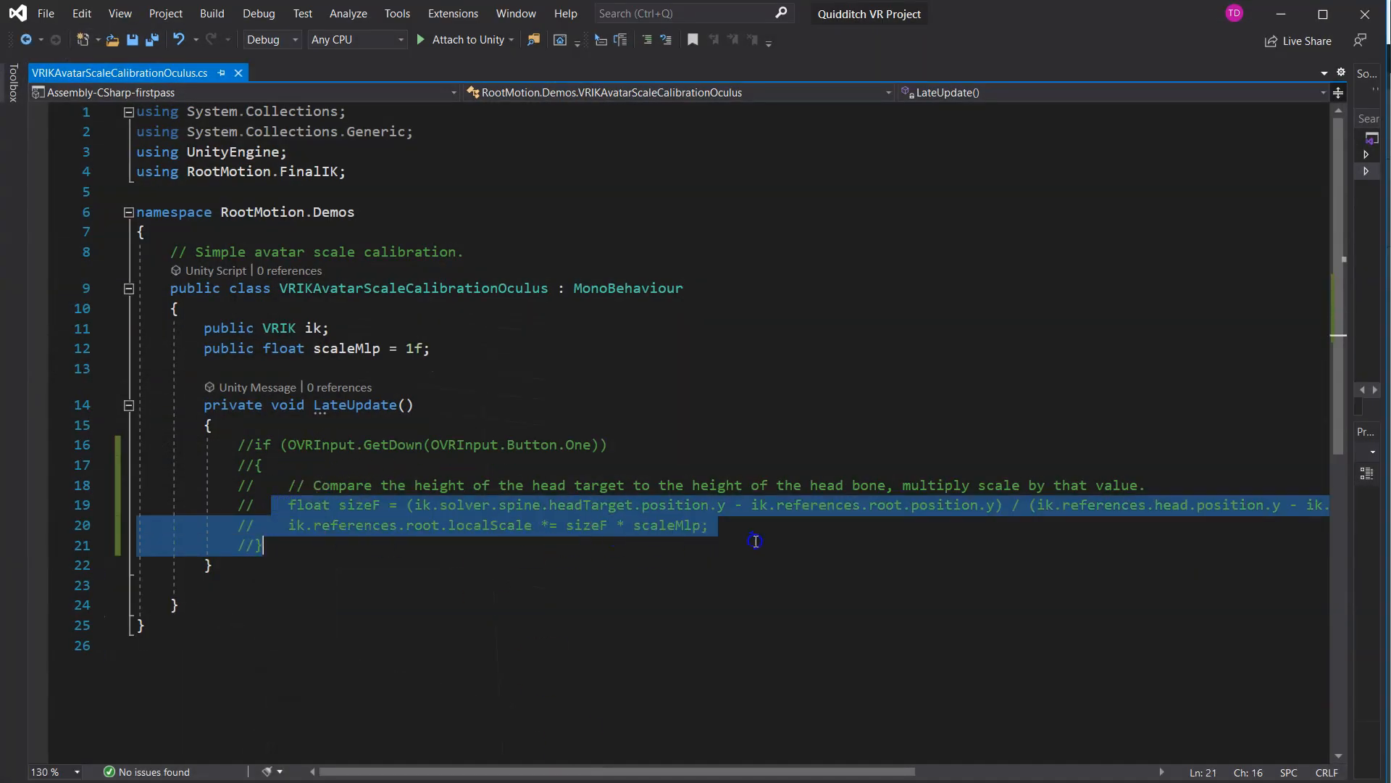
click(735, 364)
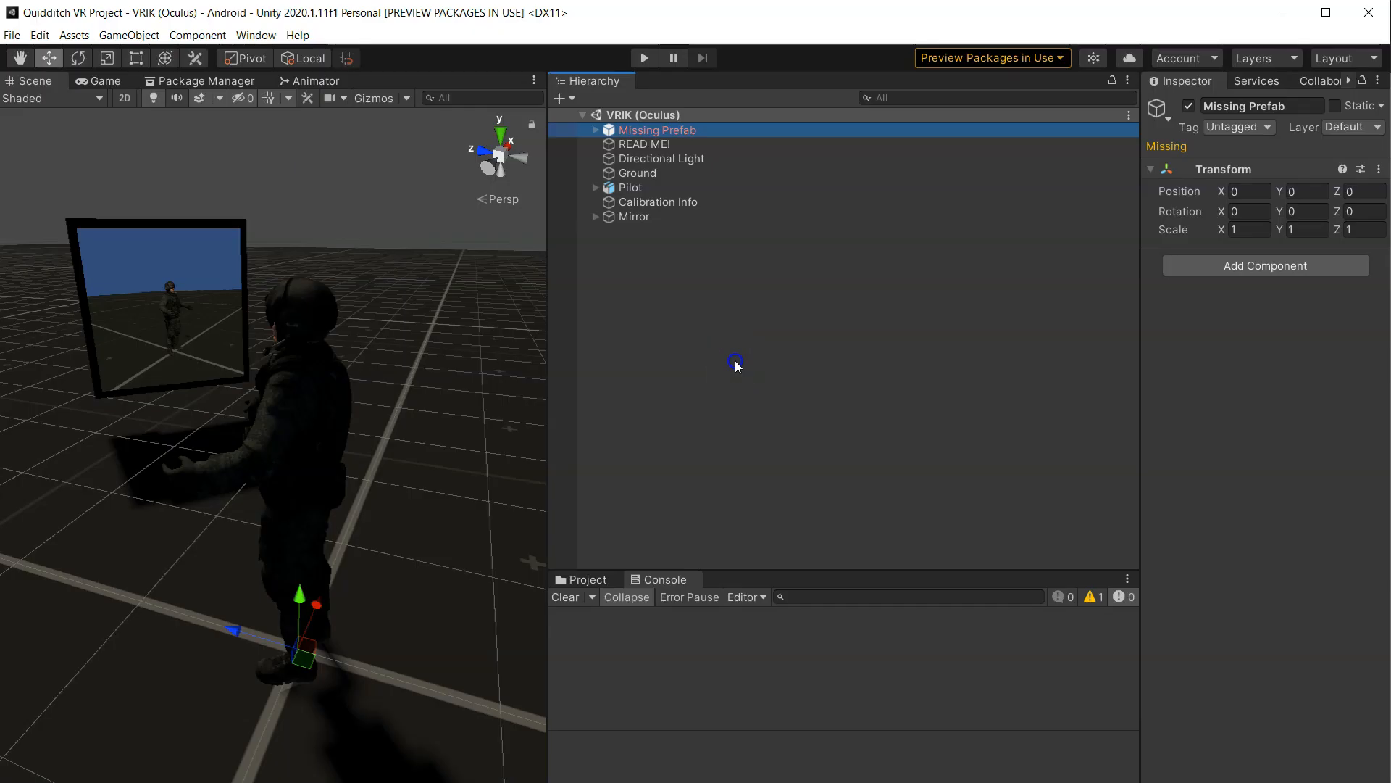
- Select the Mirror object and view it up close in the Scene view
click(646, 217)
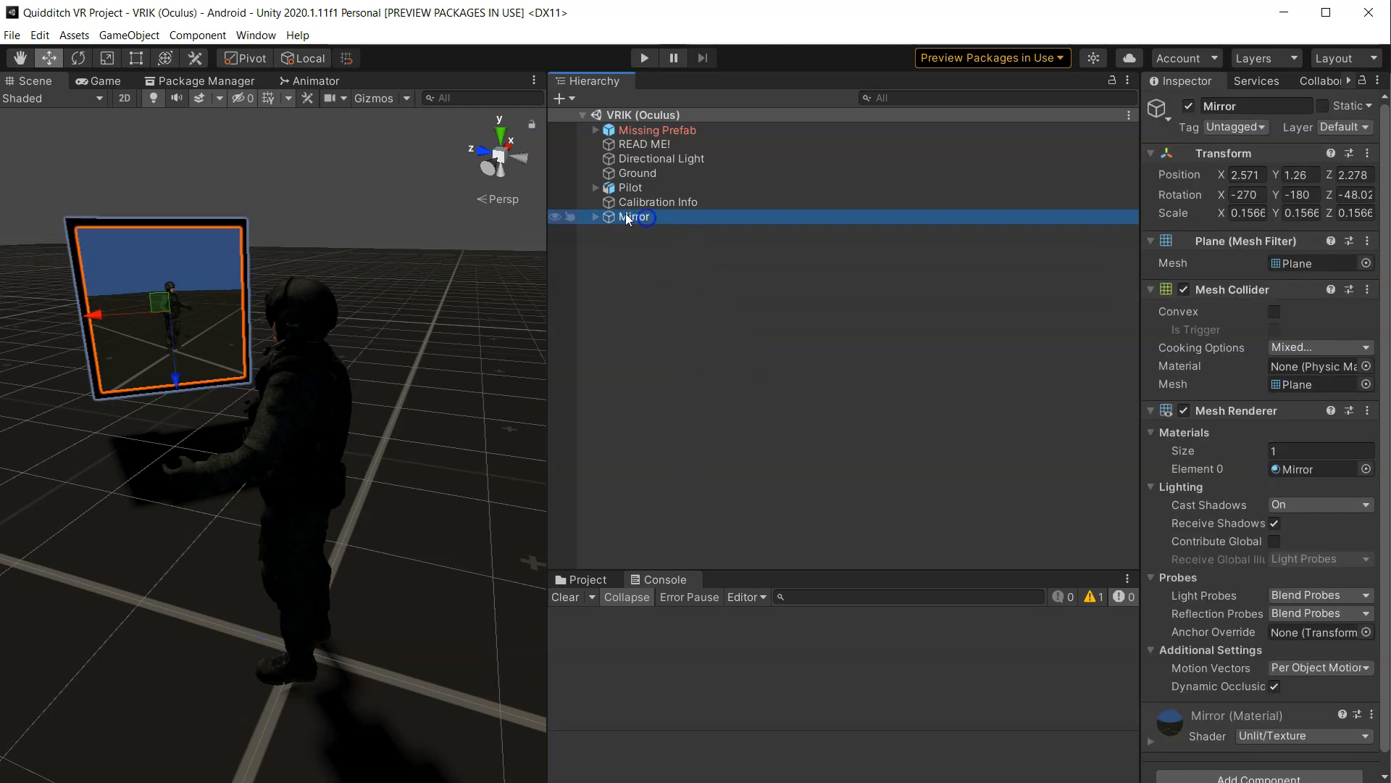
scroll(293, 406, up, 2)
scroll(293, 409, down, 1)
right_drag(398, 403, 309, 427)
middle_drag(410, 345, 337, 235)
middle_drag(447, 225, 449, 256)
- Enlarge the Project browser, open Assets/Prefabs, and save the scene's Mirror object there as a prefab
click(584, 580)
click(738, 566)
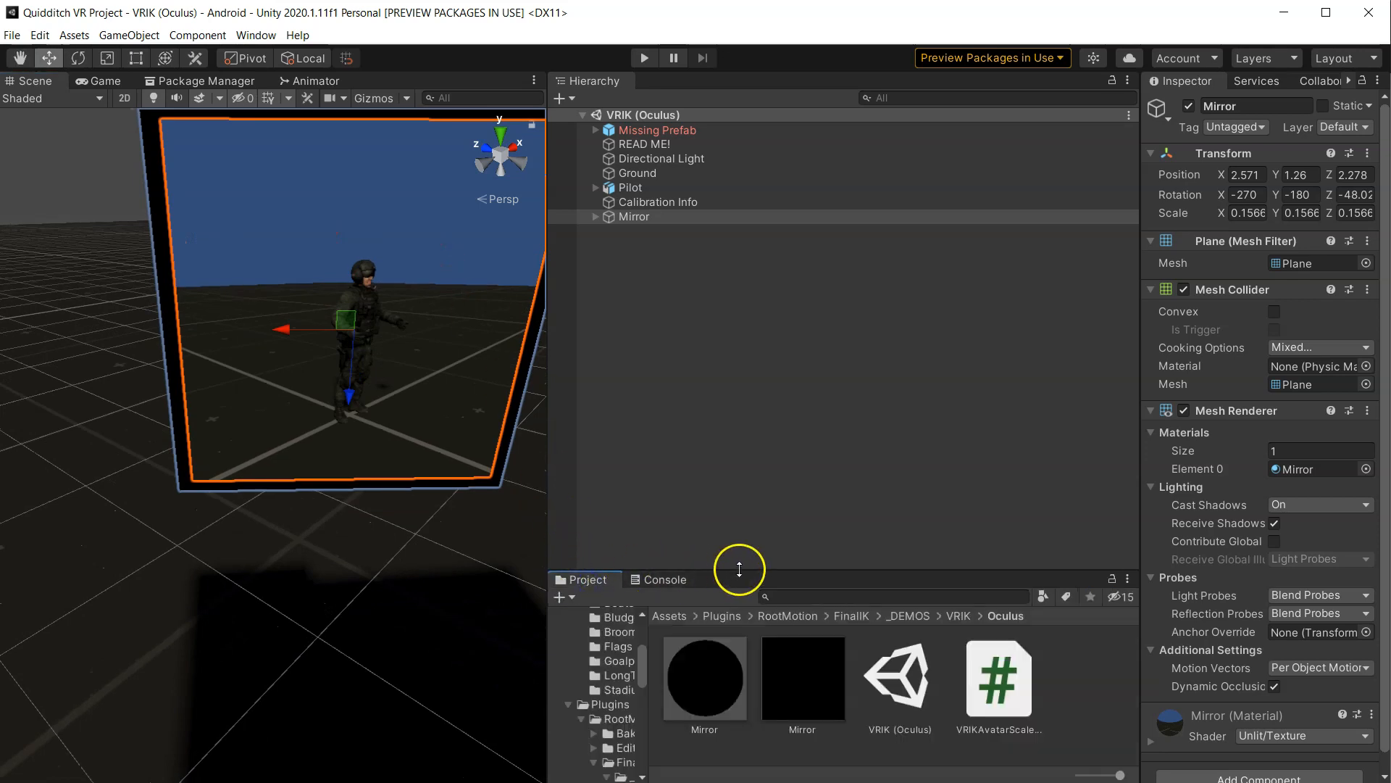
drag(753, 570, 724, 410)
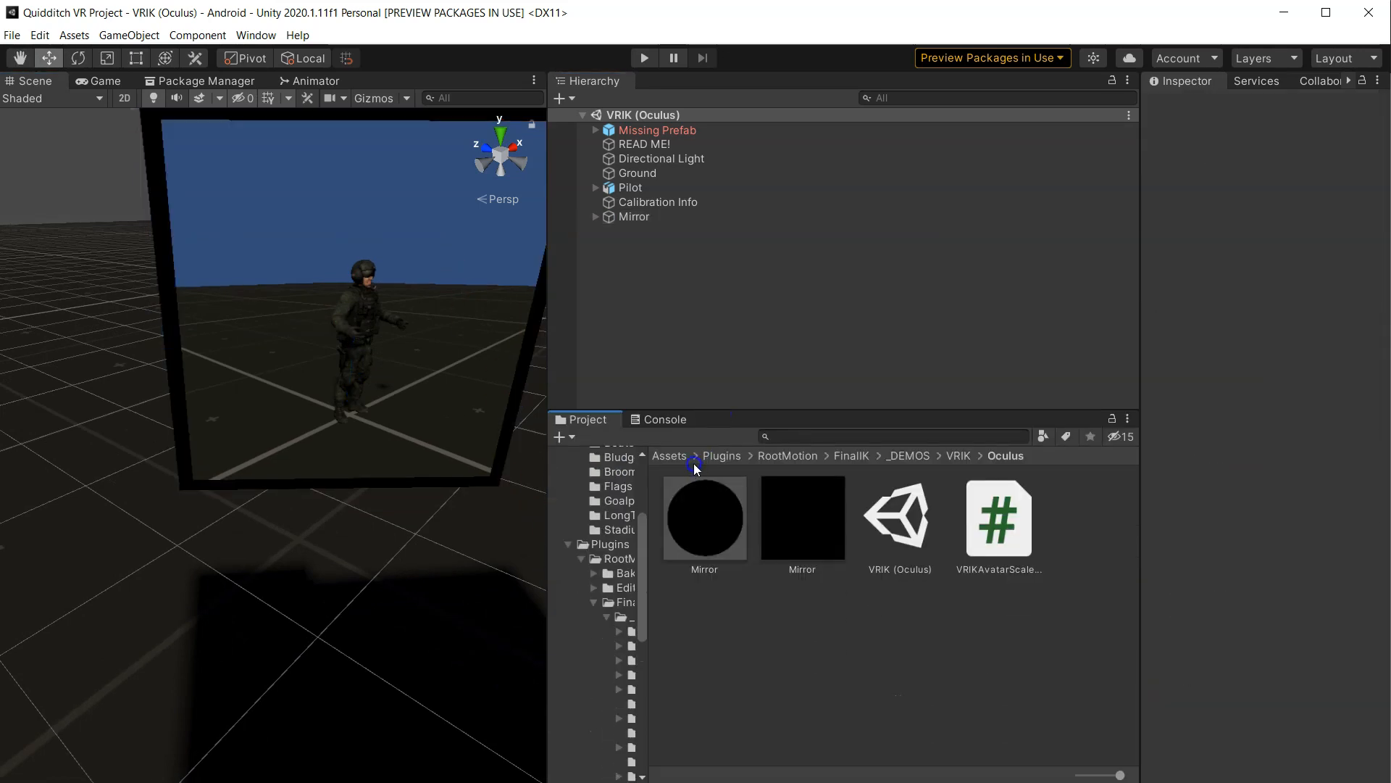
click(668, 455)
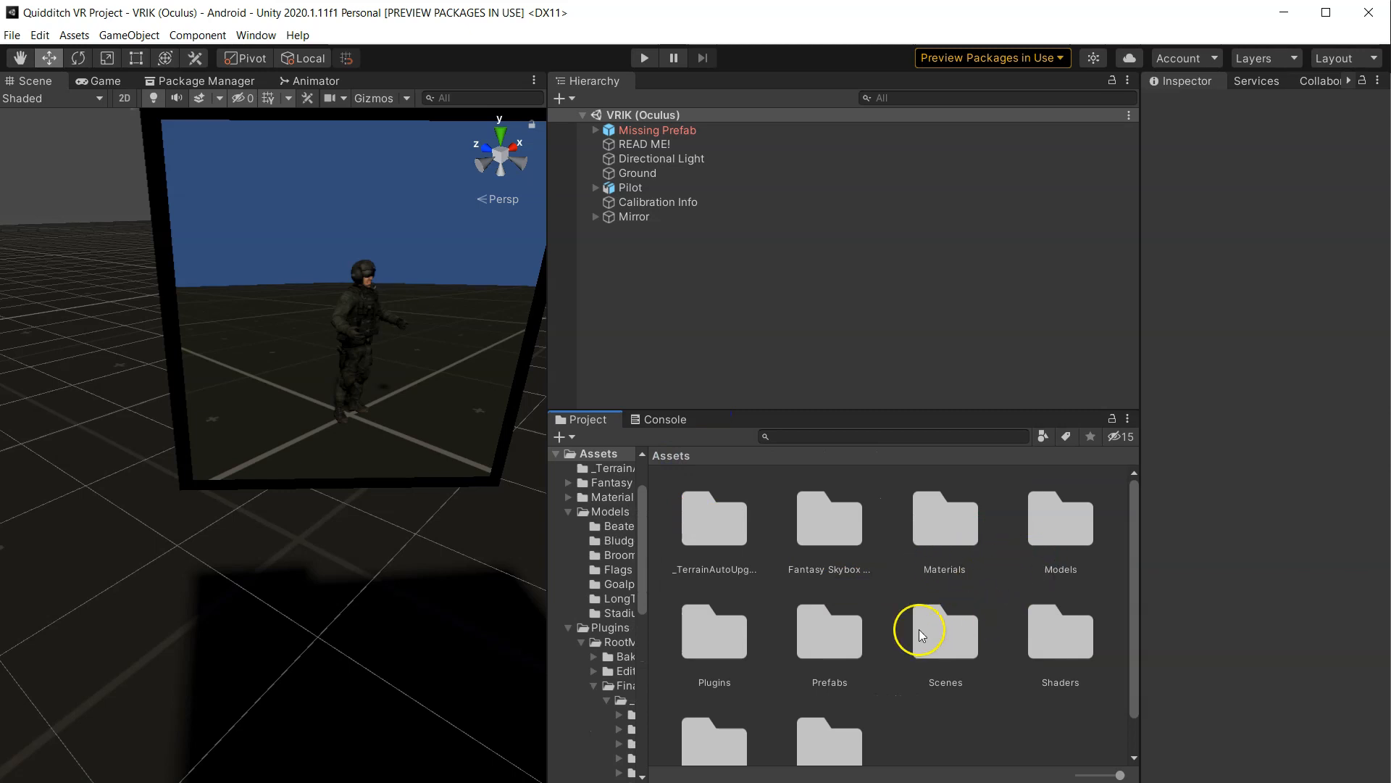
double_click(842, 645)
click(664, 219)
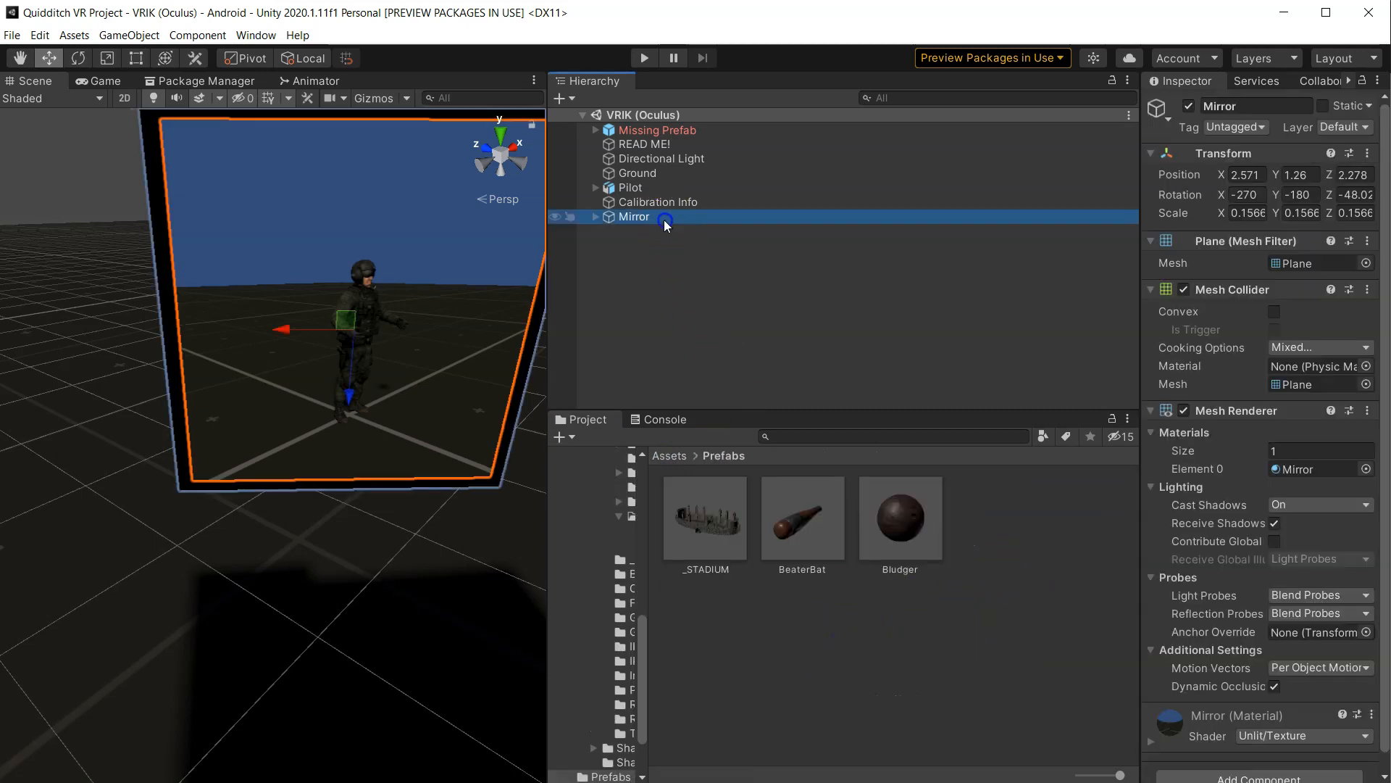
drag(654, 216, 1032, 628)
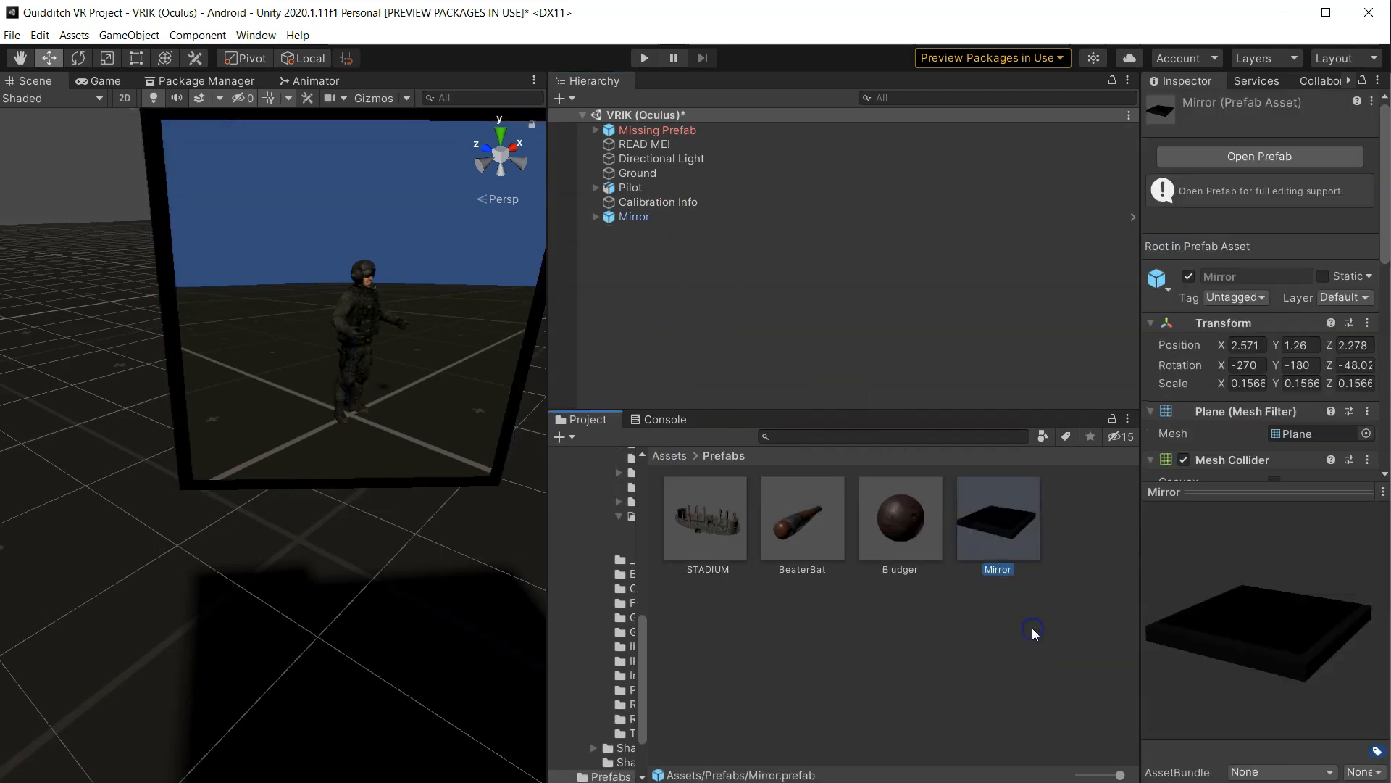
click(1032, 628)
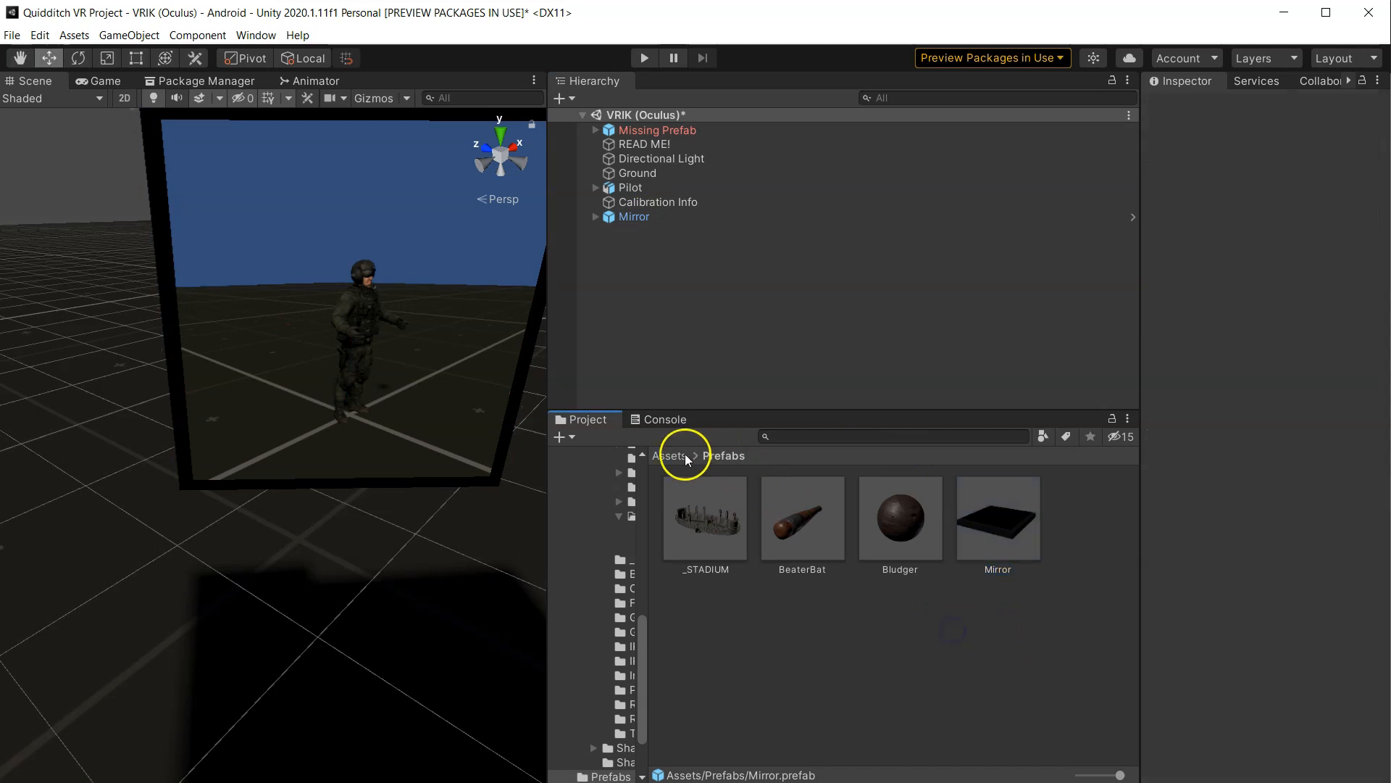
- Open the QuidditchVR scene from Assets/Scenes, discarding the changes to the VRIK (Oculus) scene
click(674, 456)
click(938, 647)
double_click(938, 647)
double_click(809, 526)
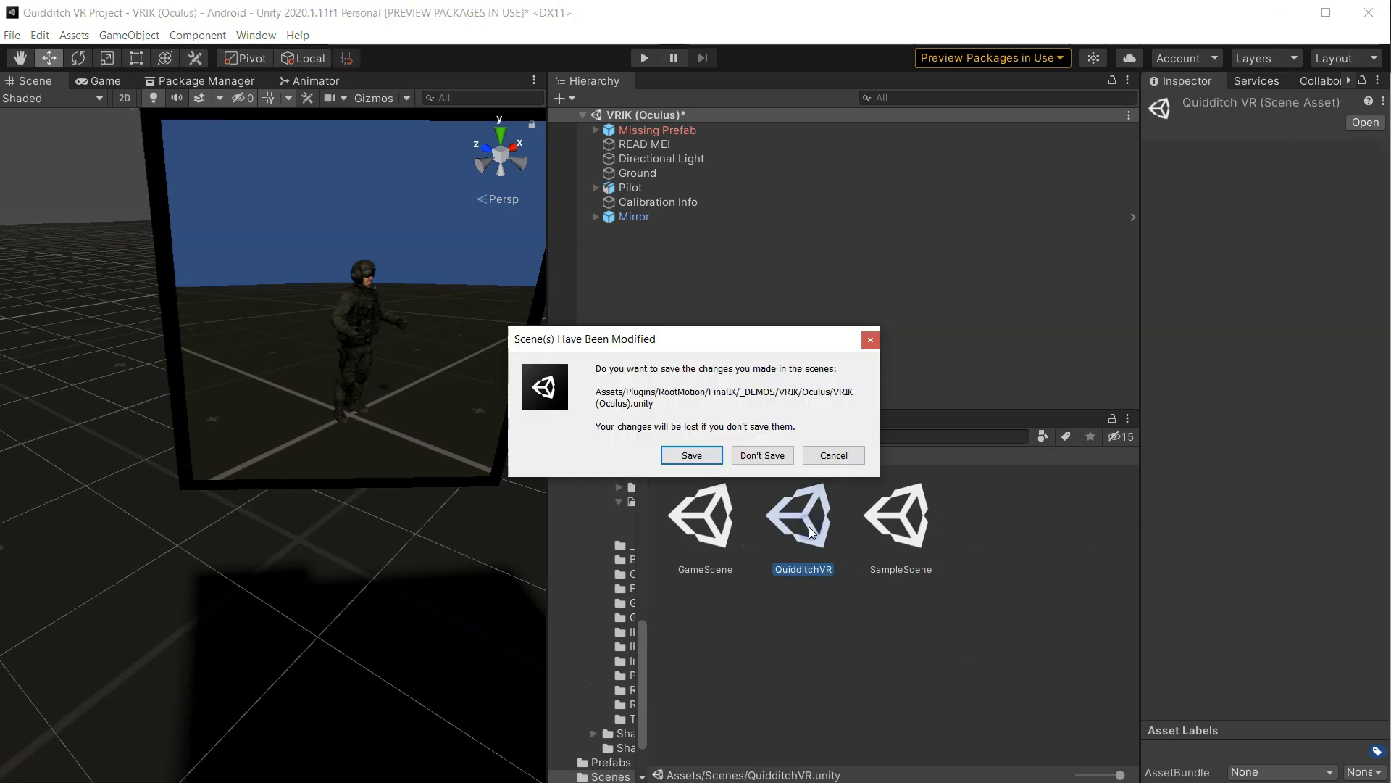
click(768, 465)
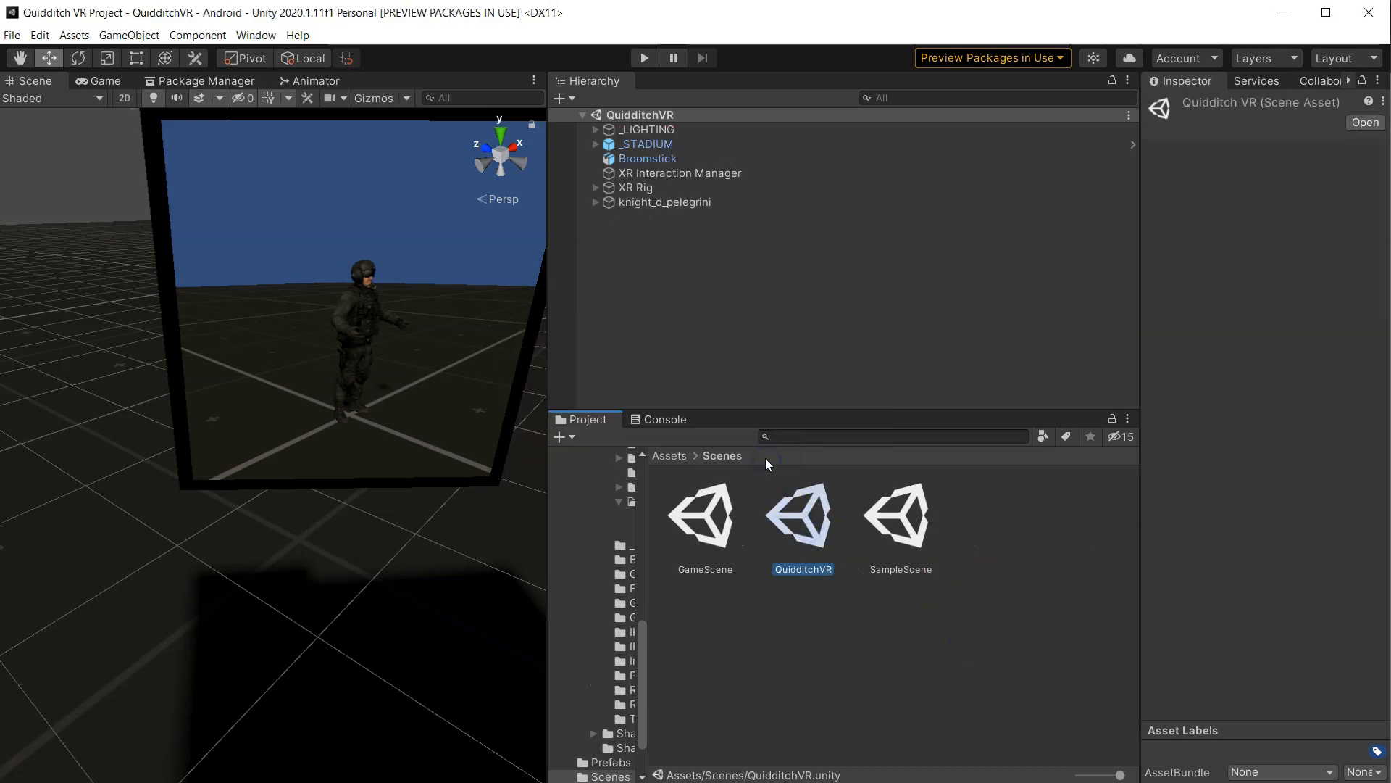
- Place the Mirror prefab from Assets/Prefabs in the QuidditchVR scene and select it in the stadium's center area
scroll(379, 423, down, 5)
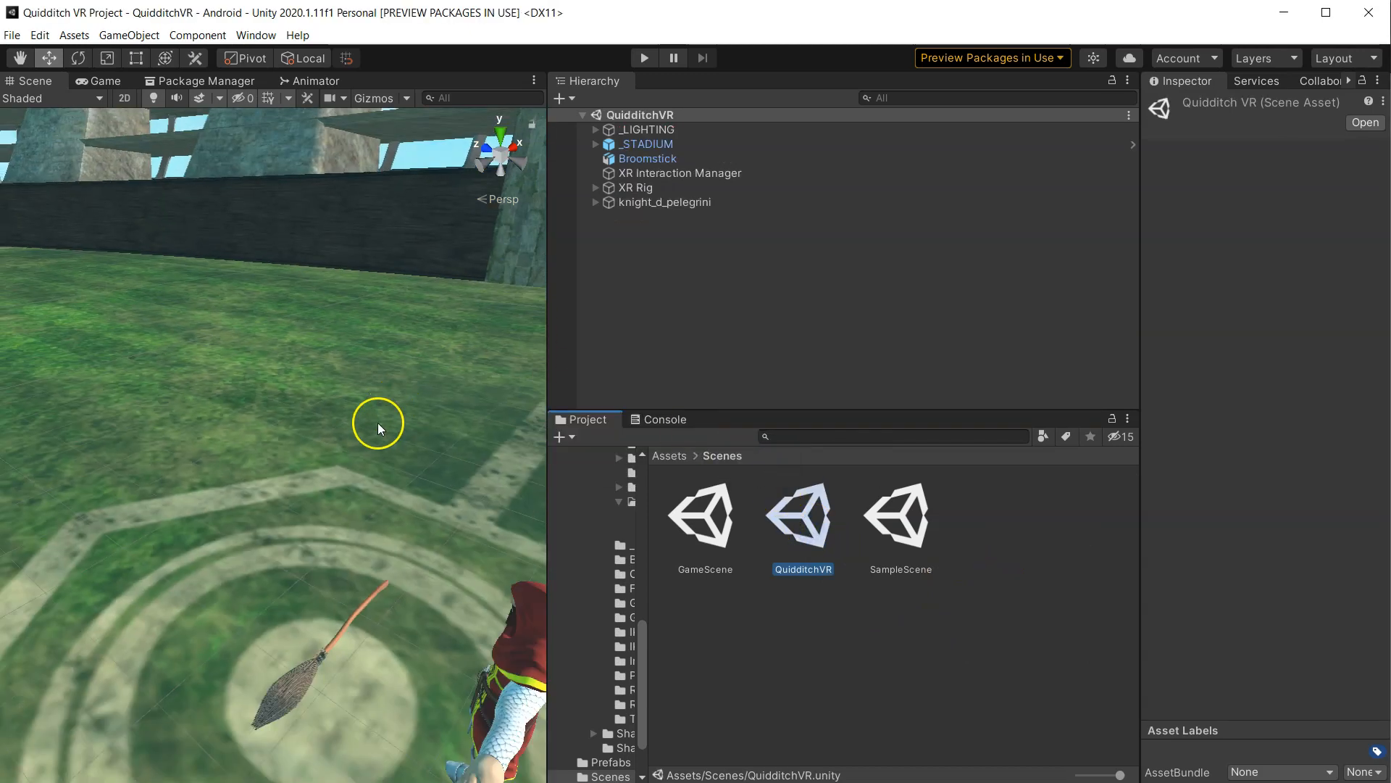
click(669, 455)
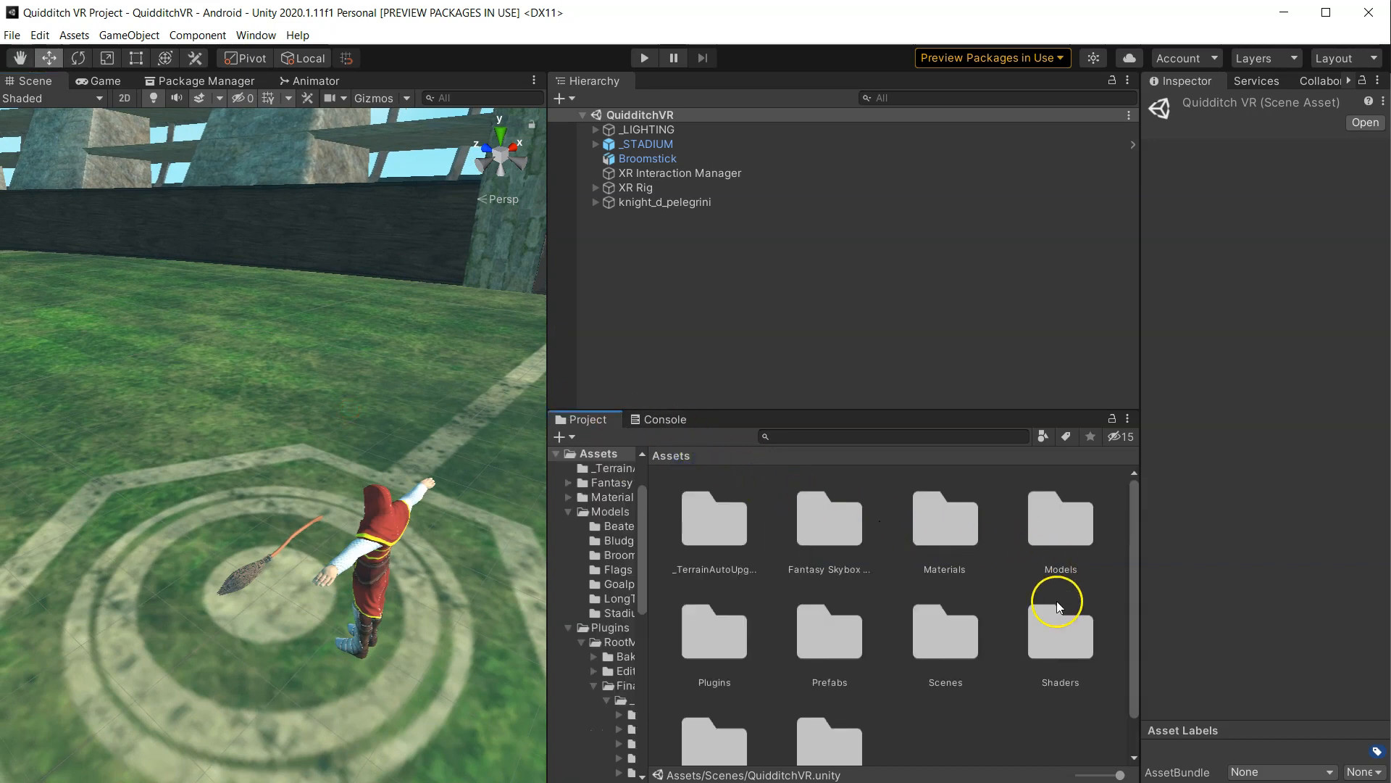
double_click(833, 631)
drag(1000, 537, 681, 300)
scroll(262, 467, up, 3)
alt+drag(262, 467, 329, 428)
click(203, 424)
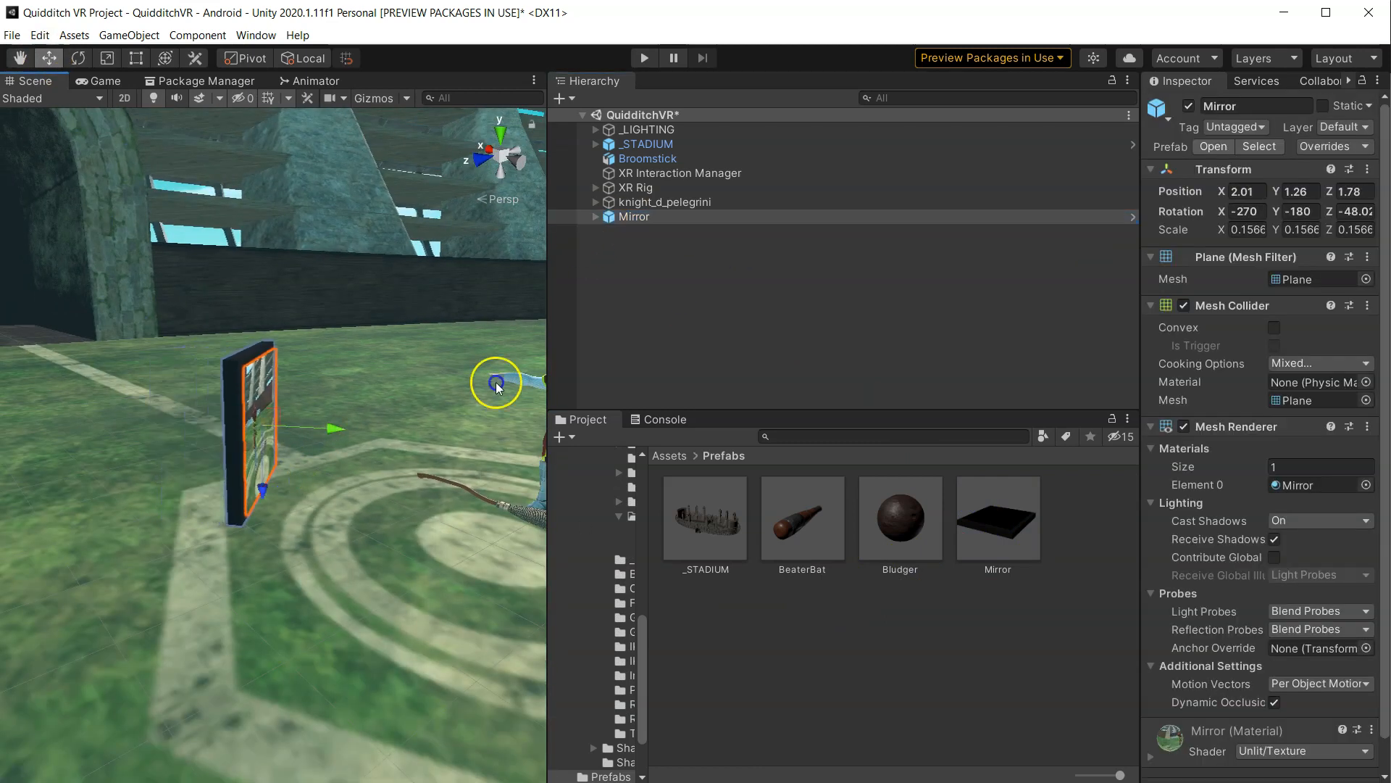
- Deselect the mirror and examine its reflection of the knight and broomstick from several angles
click(696, 307)
right_drag(123, 439, 81, 480)
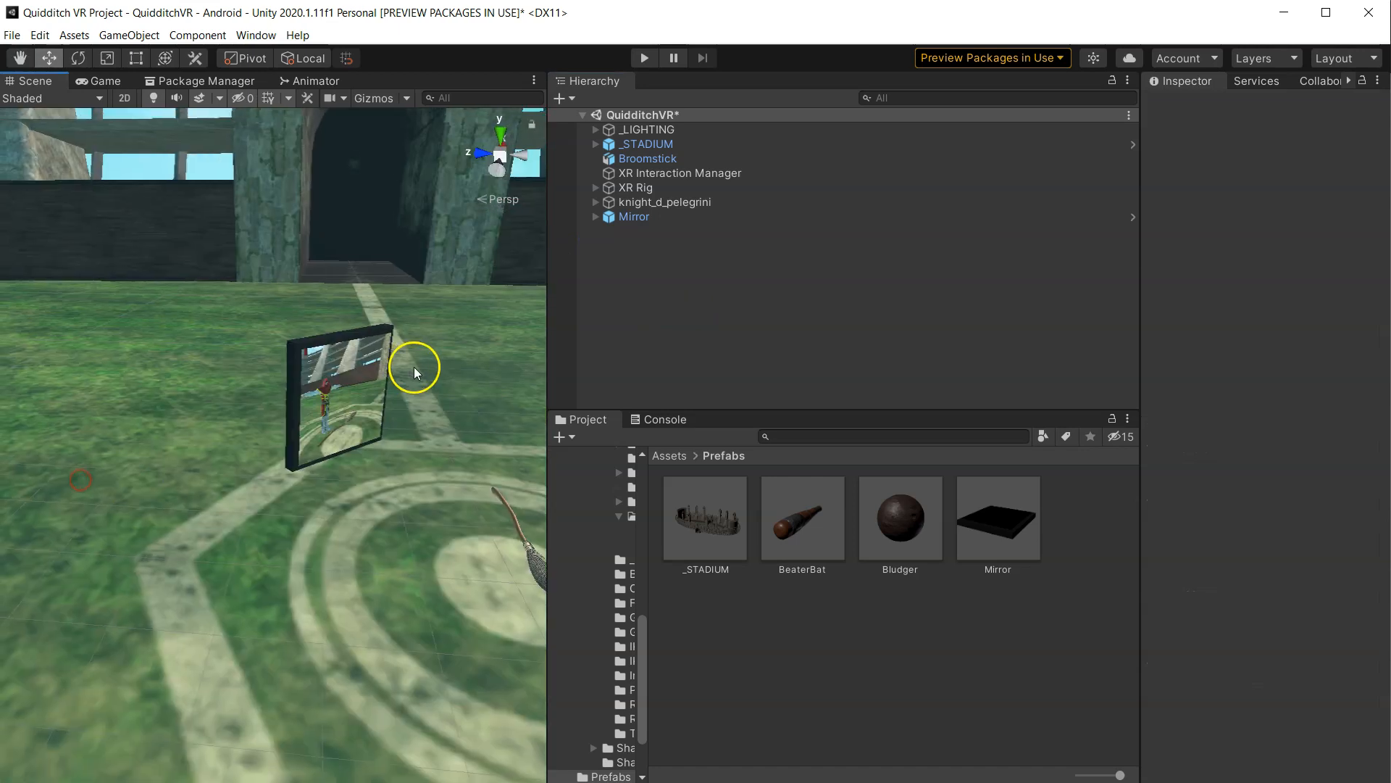
middle_drag(414, 367, 215, 391)
scroll(201, 474, up, 5)
right_drag(257, 475, 77, 429)
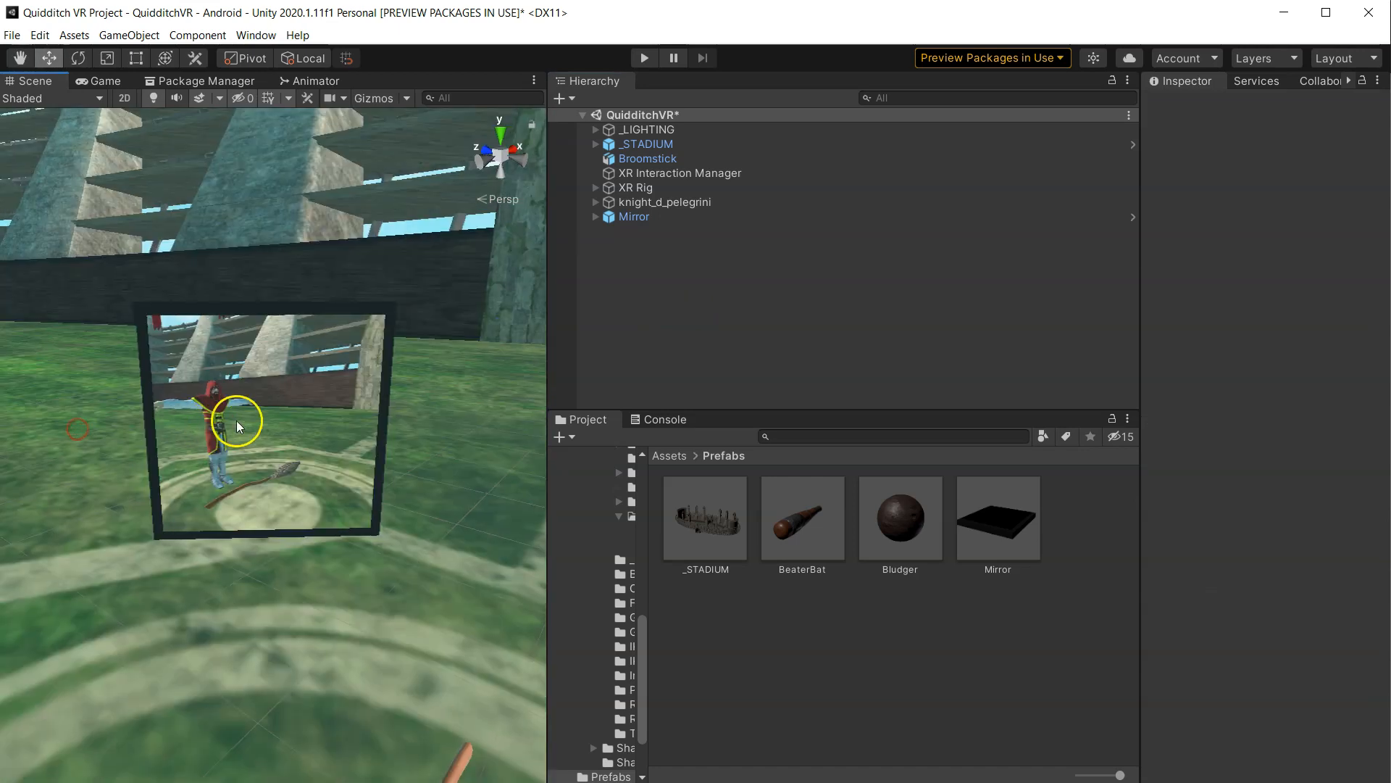
right_drag(236, 420, 363, 394)
scroll(362, 399, down, 4)
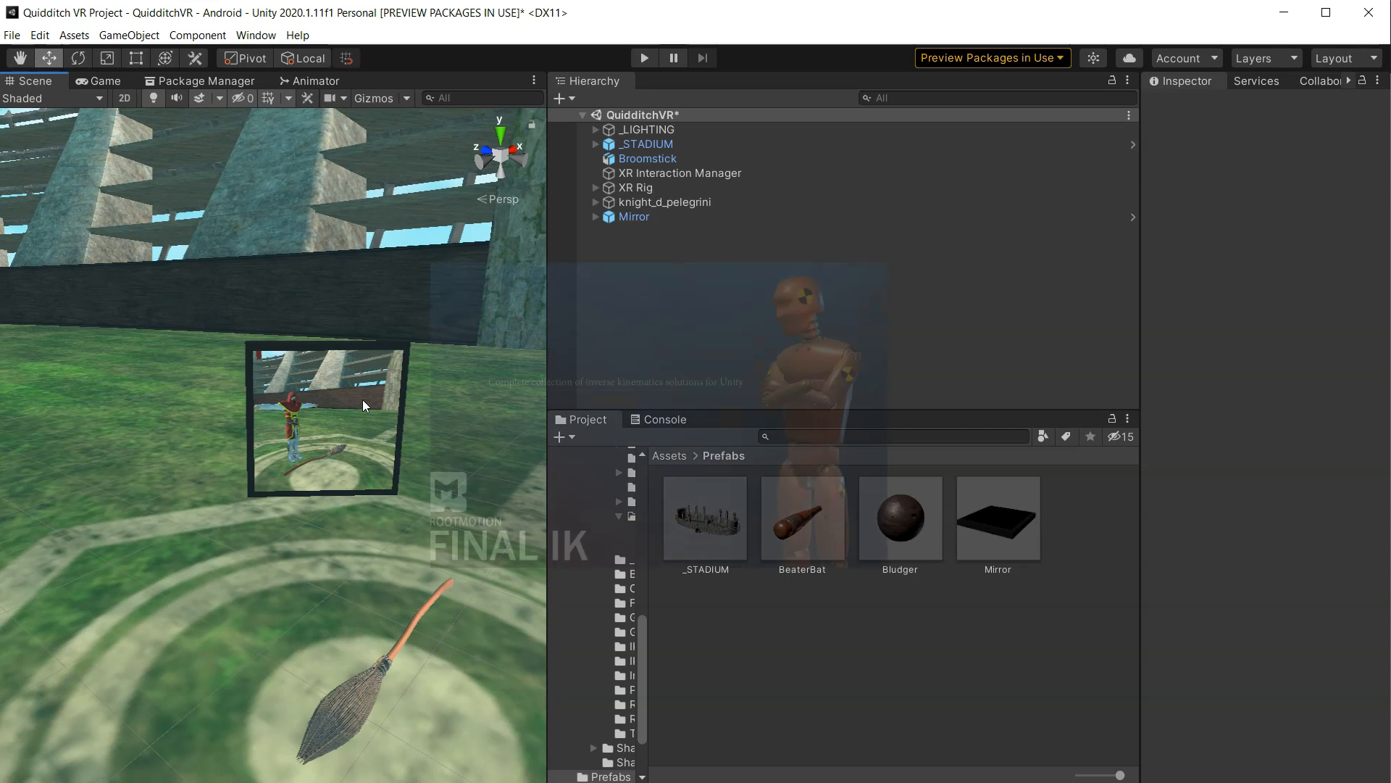
scroll(362, 398, down, 3)
right_drag(363, 399, 464, 400)
middle_drag(290, 421, 471, 434)
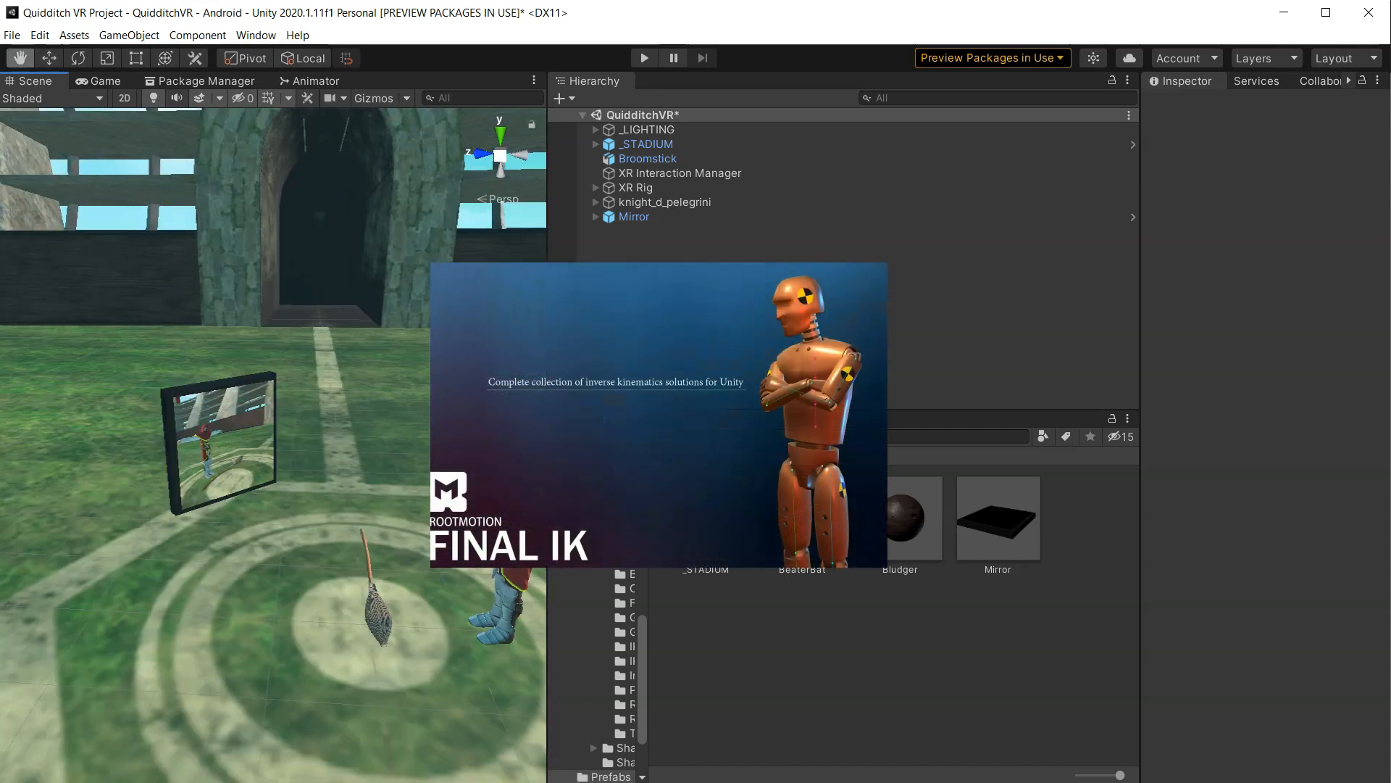
- Frame the knight from the front in the Scene view, and give the Hierarchy more height and the Inspector more width
right_drag(347, 427, 464, 424)
middle_drag(290, 434, 377, 435)
right_drag(290, 427, 435, 427)
scroll(326, 427, up, 6)
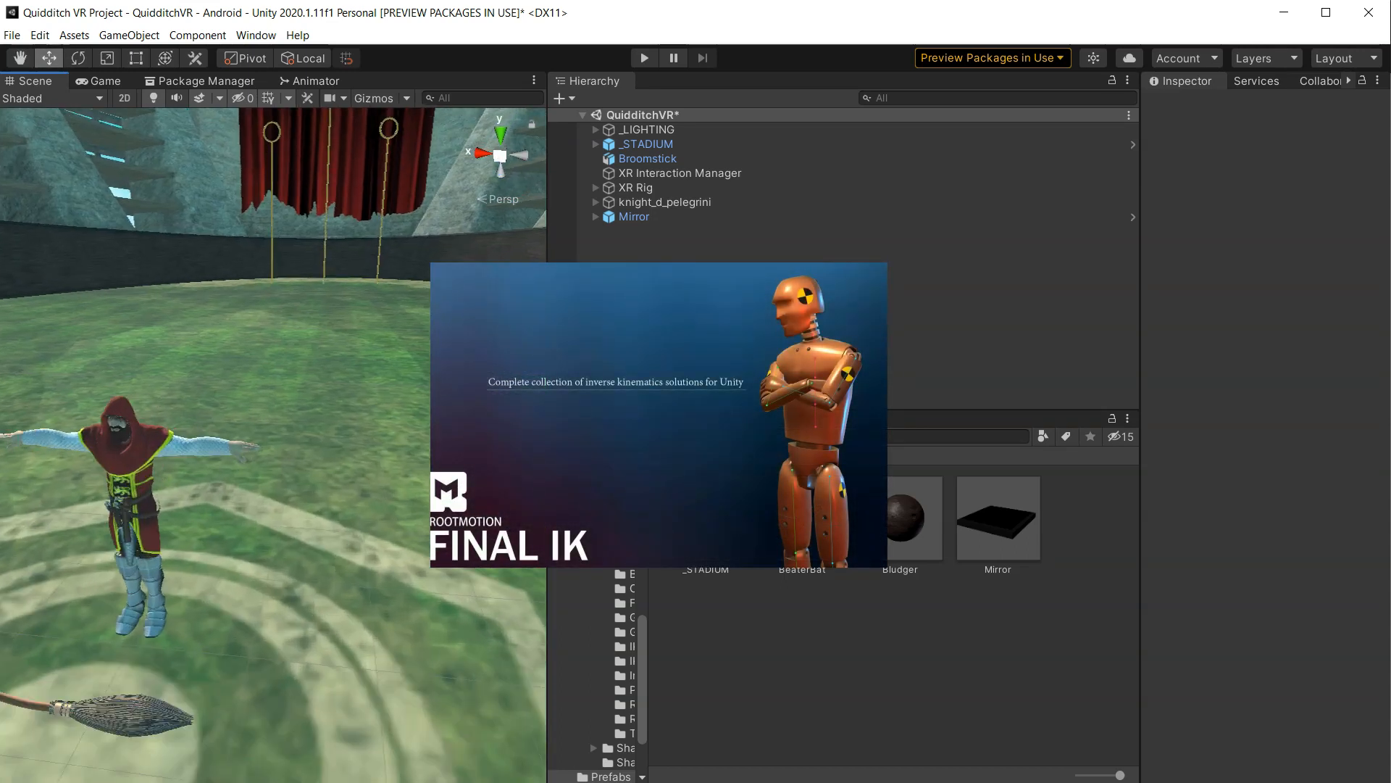
middle_drag(217, 435, 421, 420)
right_drag(288, 481, 347, 464)
middle_drag(344, 439, 391, 441)
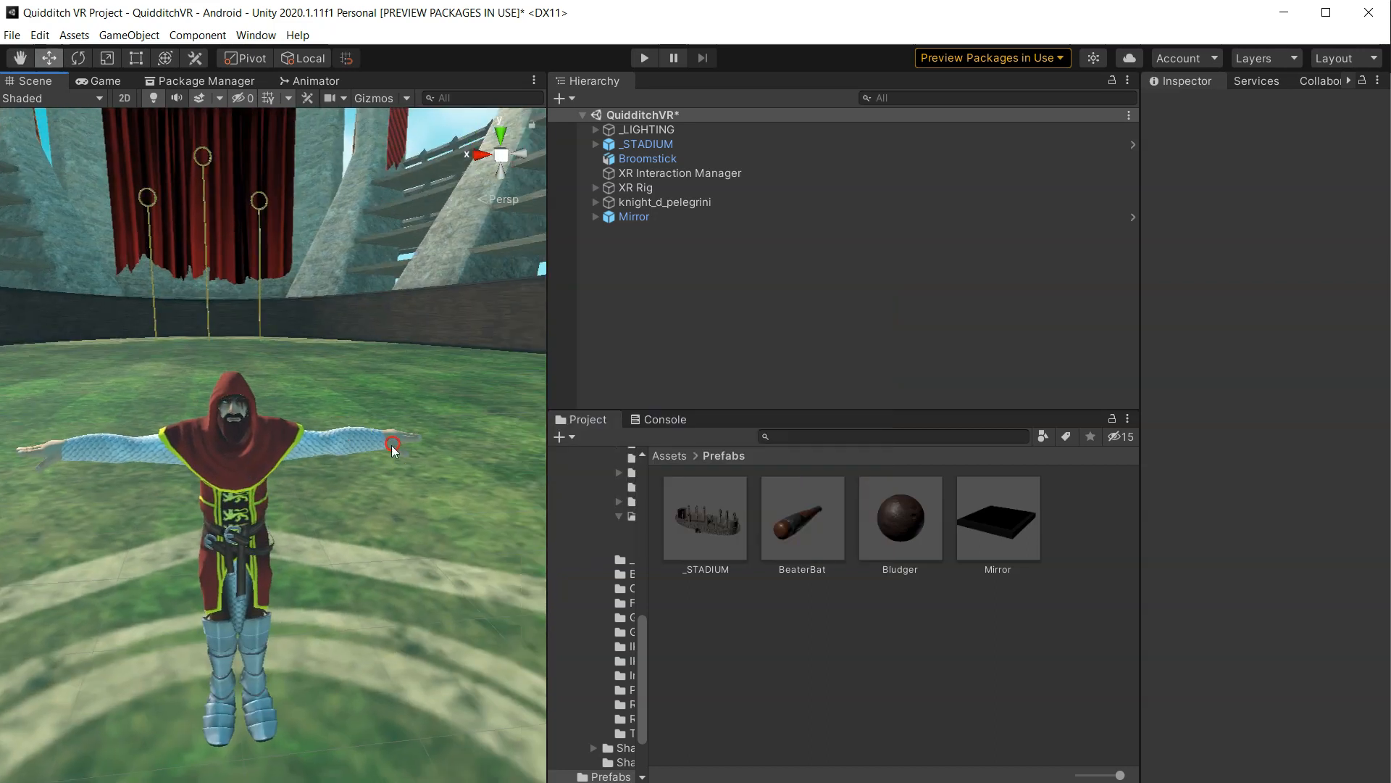
drag(804, 409, 797, 531)
drag(1139, 317, 796, 311)
right_drag(433, 402, 400, 436)
scroll(324, 419, up, 3)
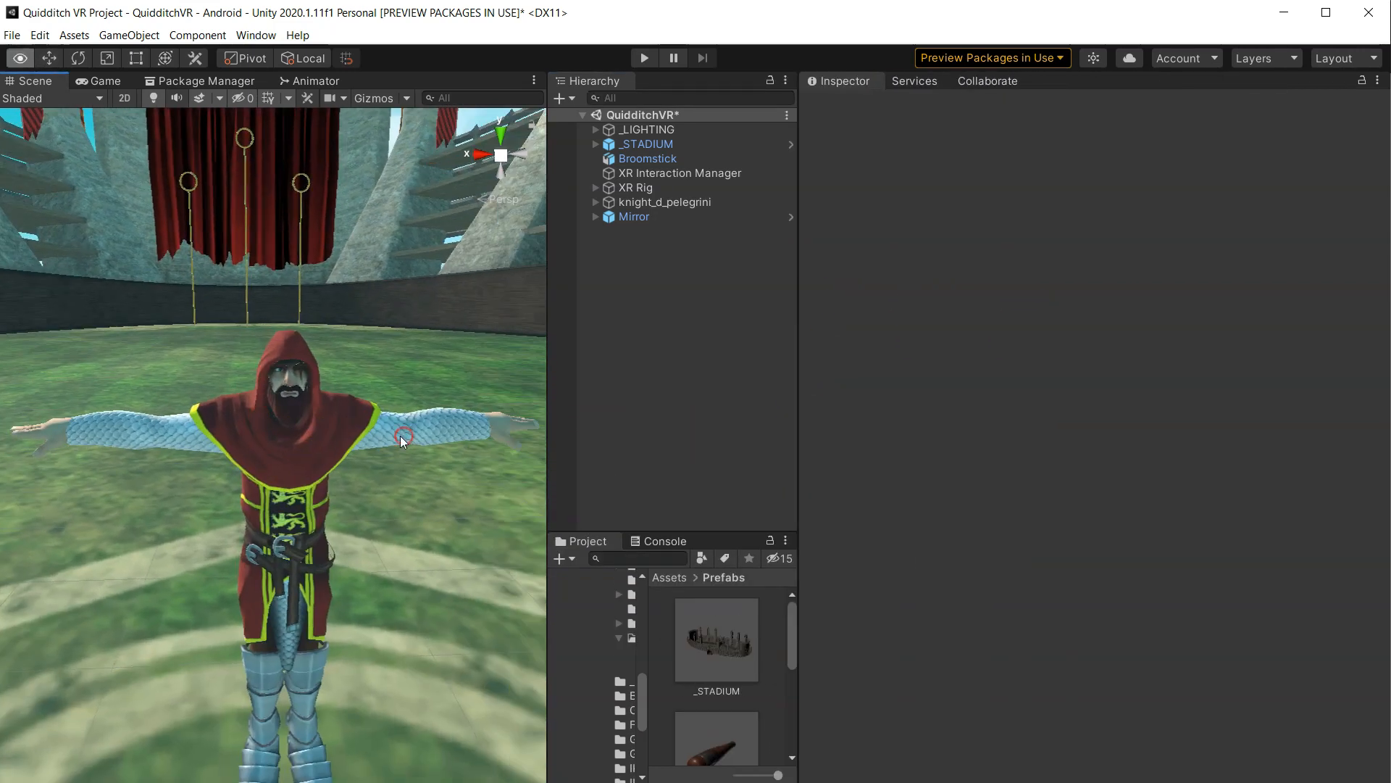
- Select knight_d_pelegrini, collapse its Animator settings, and add a VRIK component to it
click(649, 201)
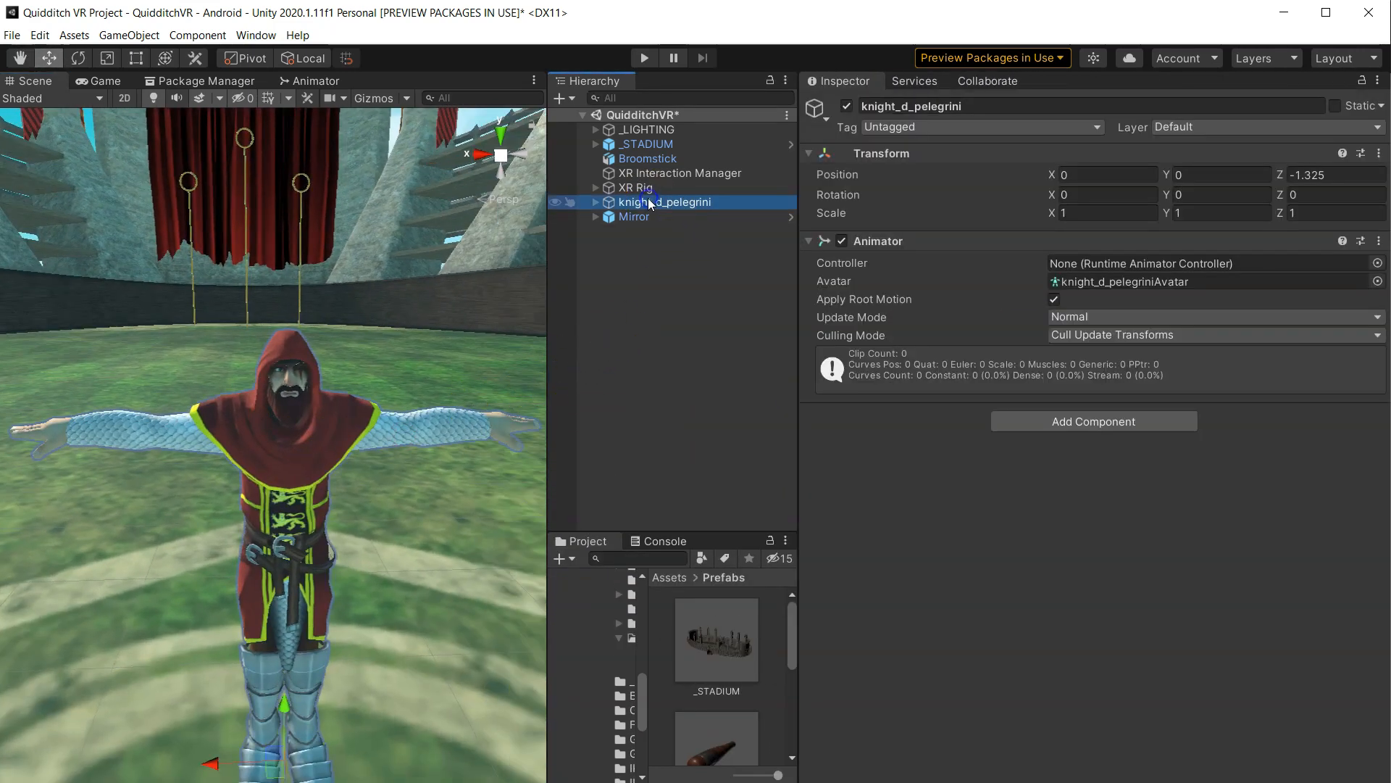
click(809, 241)
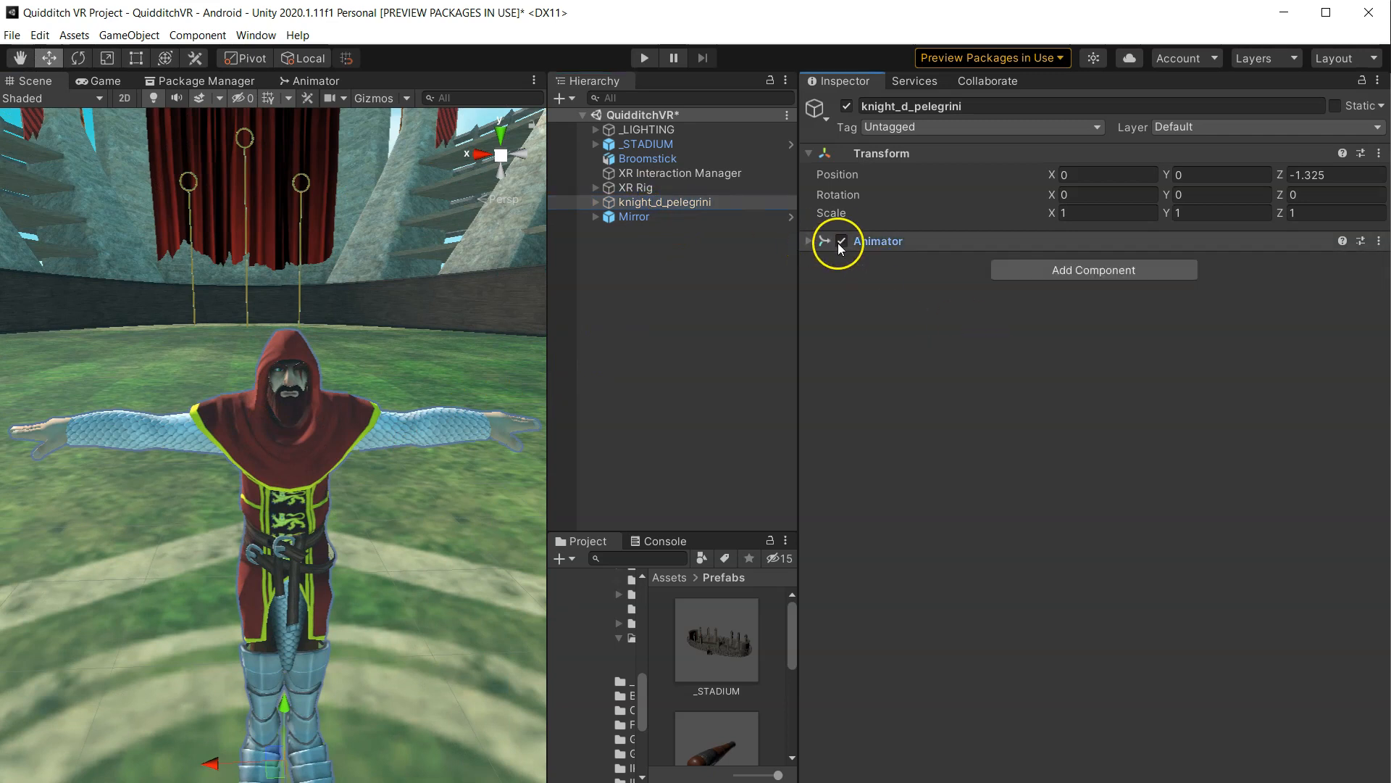
click(1008, 270)
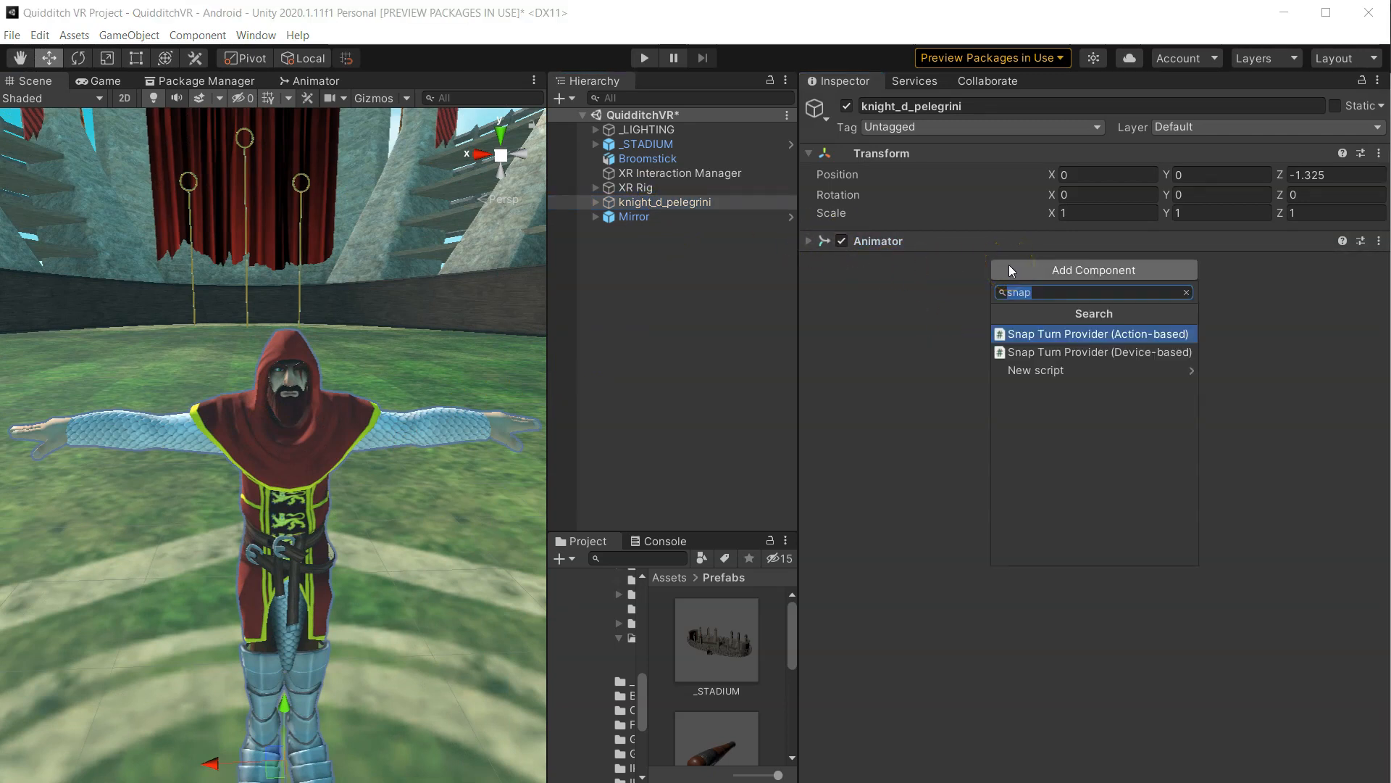
text(vrik)
key(Return)
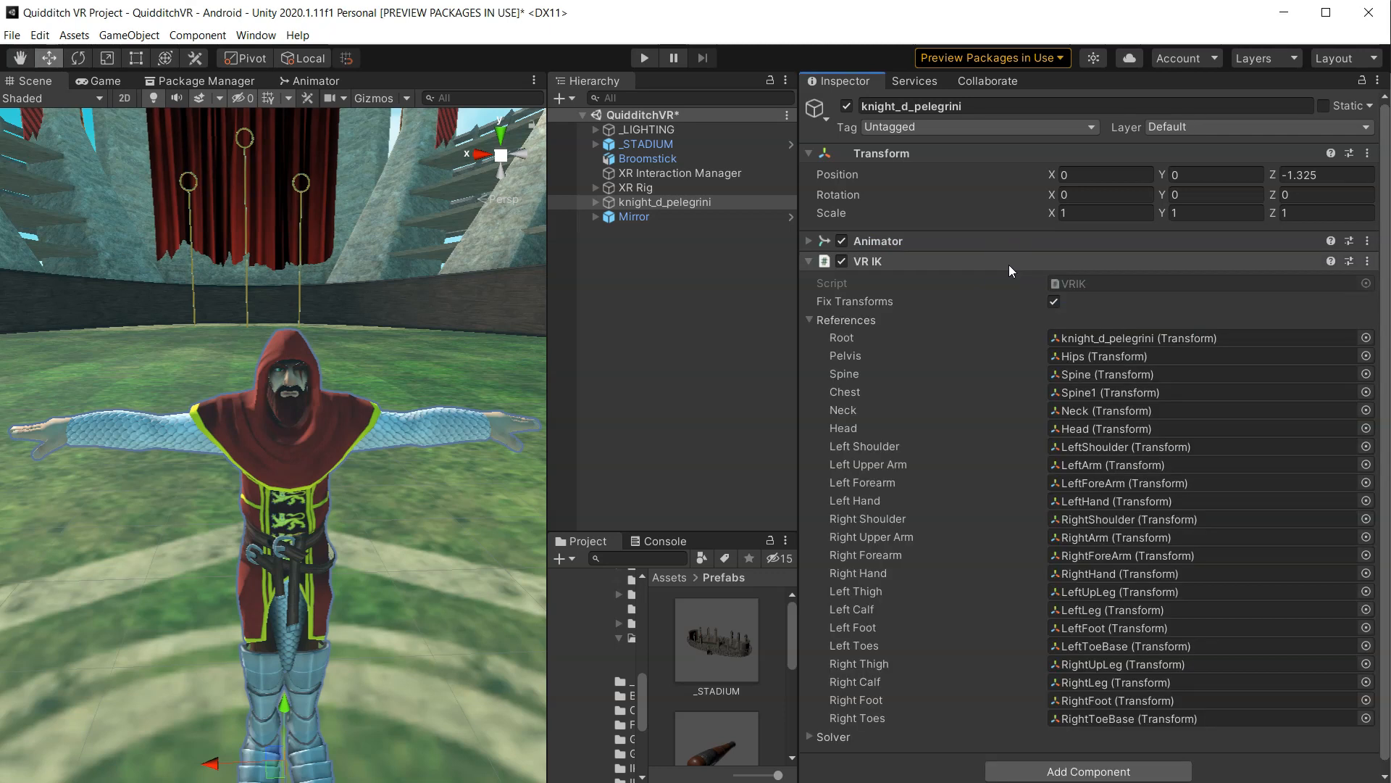
- Check the VRIK bone references for the pelvis, chest, head, left shoulder and left forearm against the knight's skeleton
click(1097, 355)
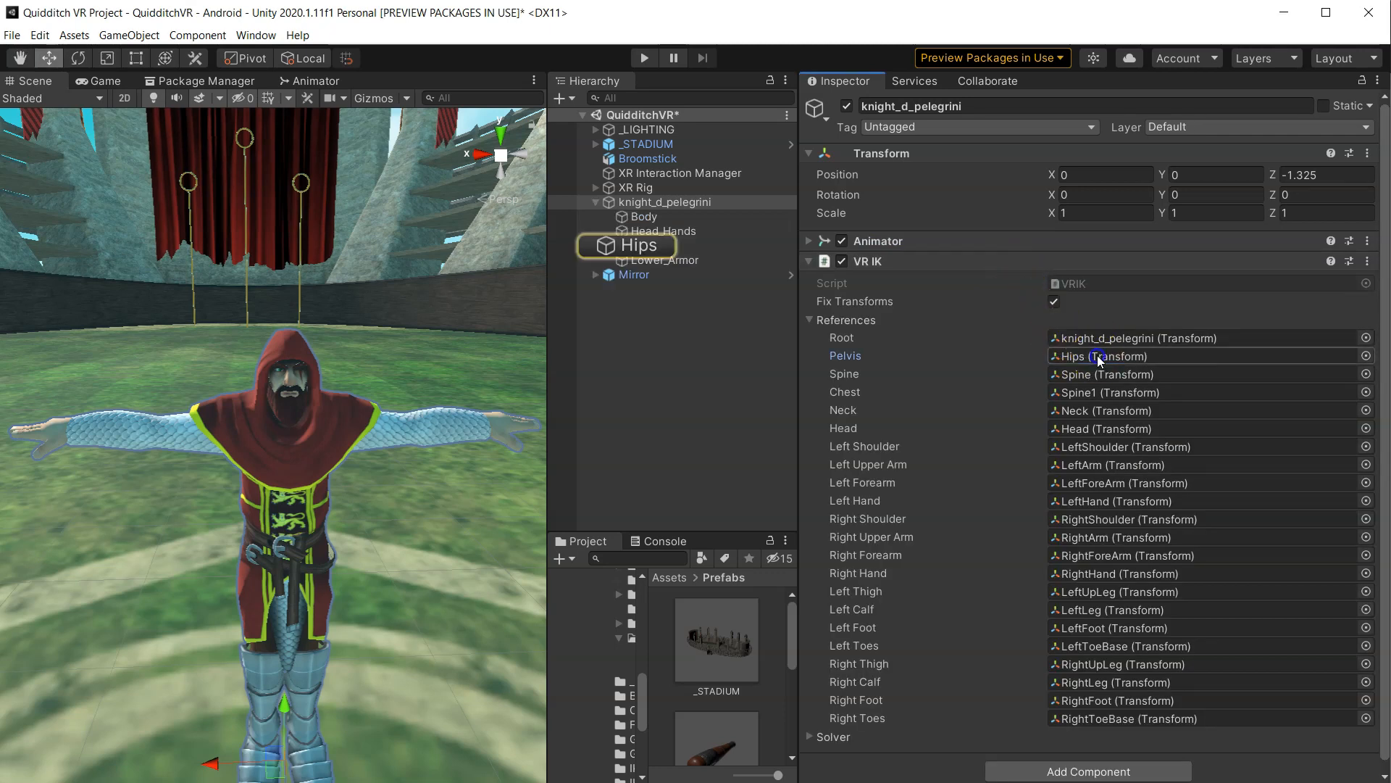
click(1104, 392)
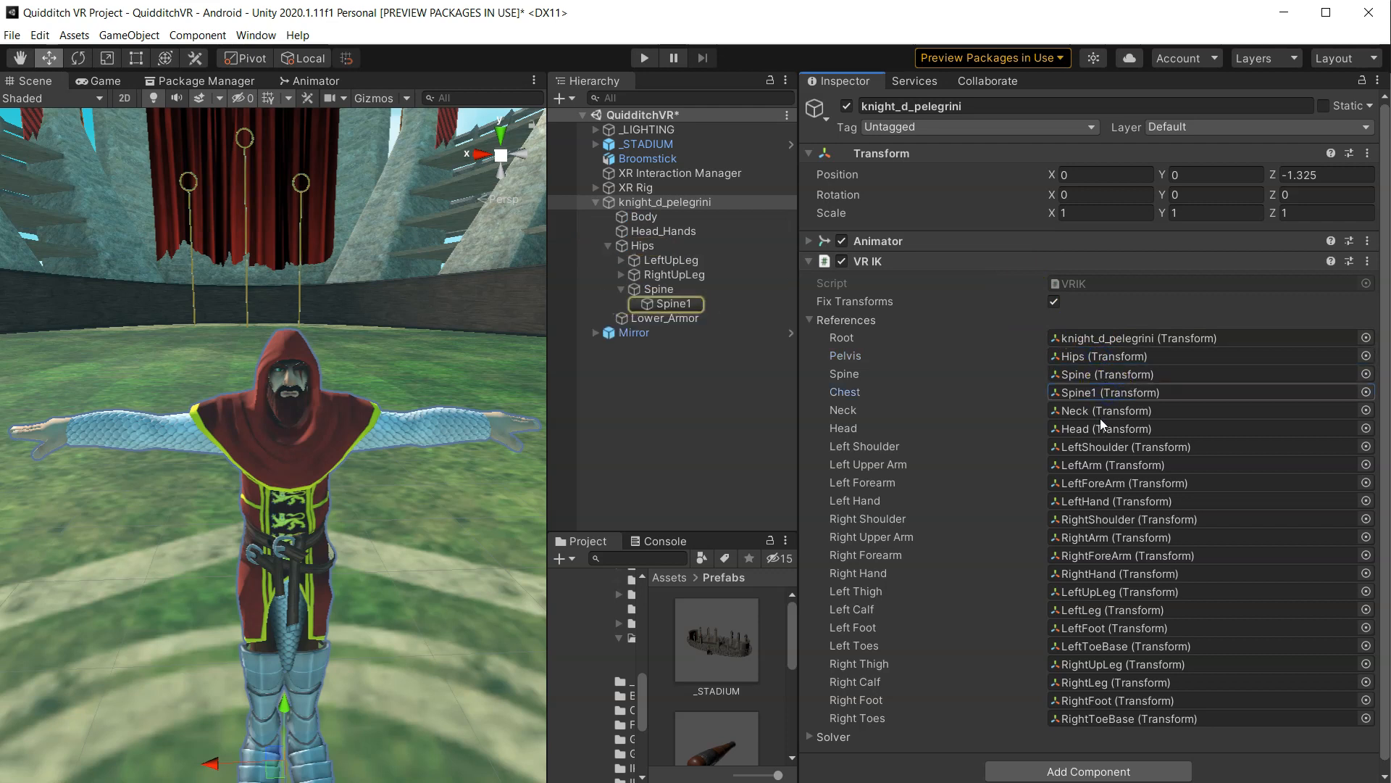
click(1101, 433)
click(1106, 449)
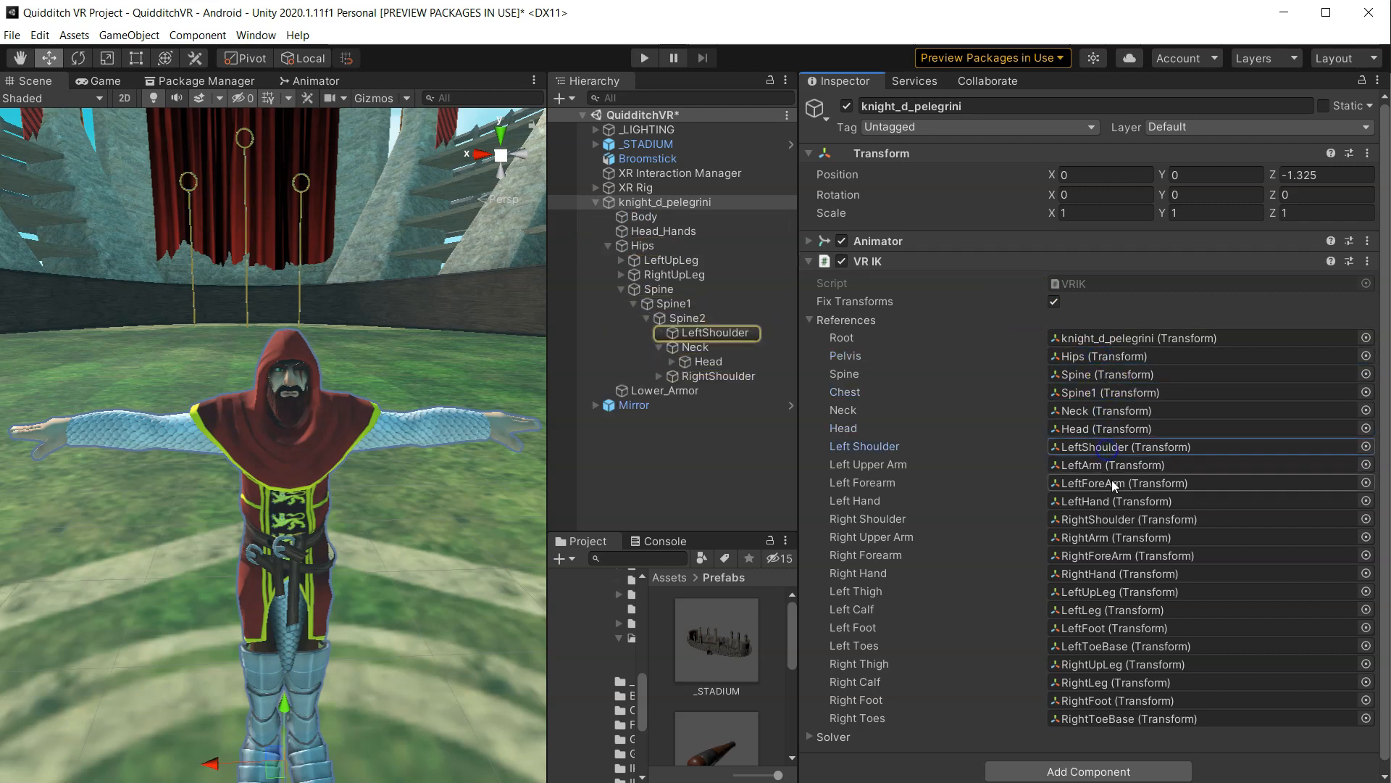
click(1111, 483)
scroll(807, 724, down, 1)
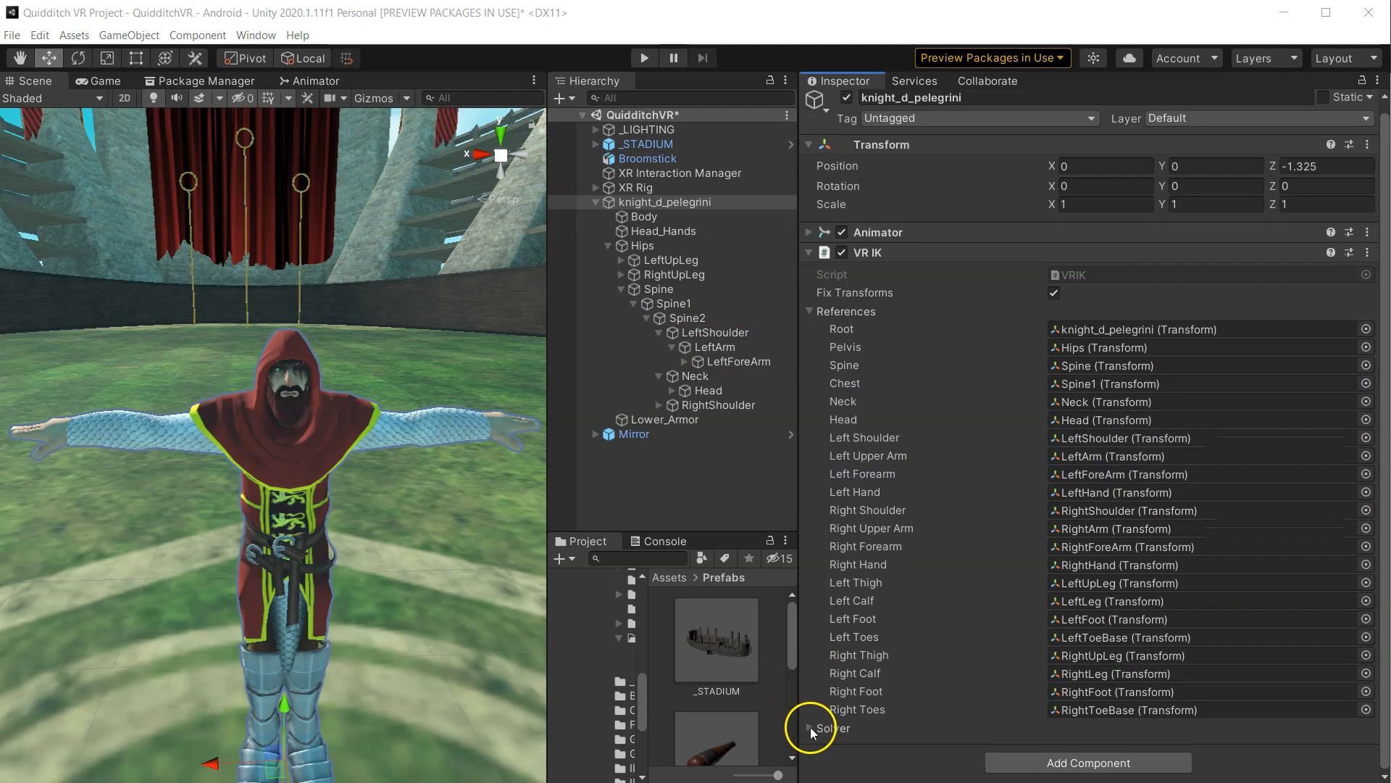
- Expand the VRIK Solver and its Spine settings to examine the Head Target and the related spine options
click(810, 727)
scroll(910, 648, down, 4)
click(824, 637)
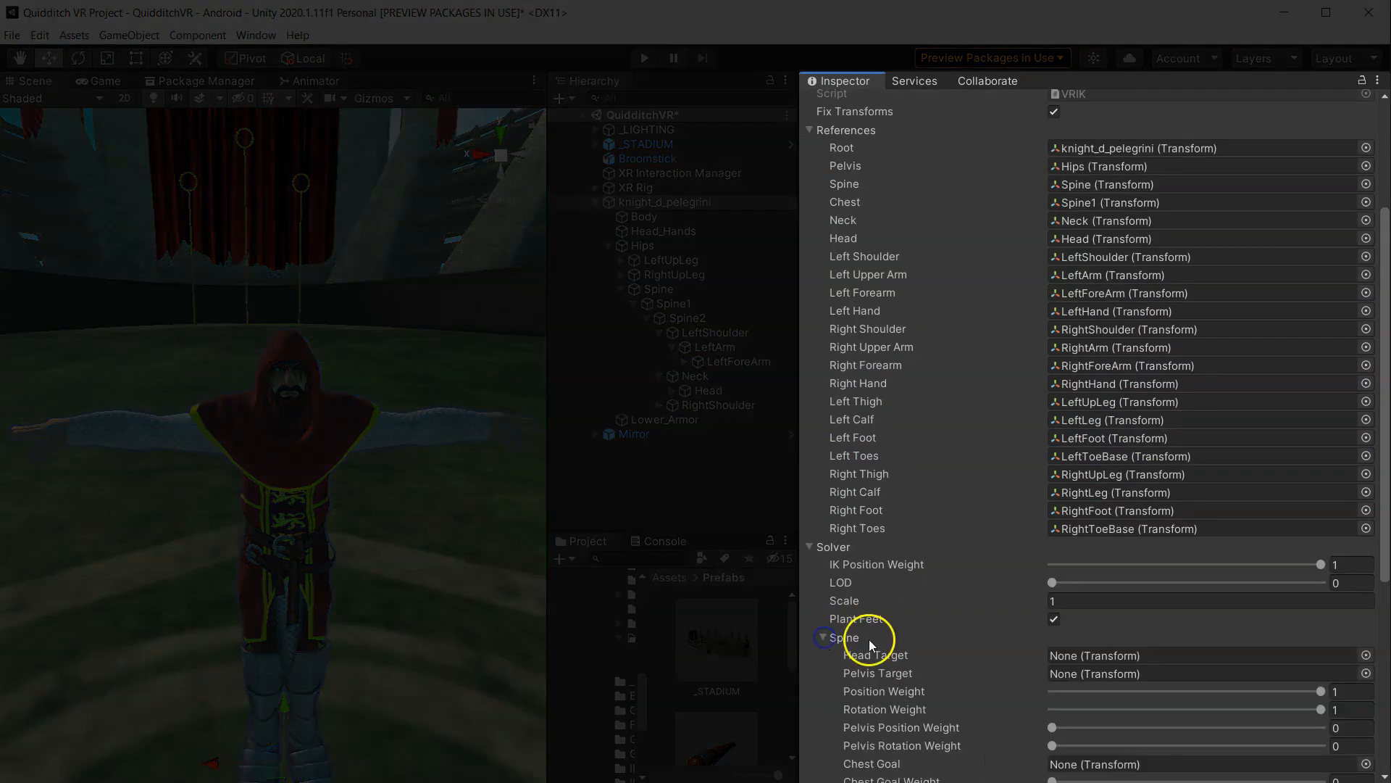
scroll(870, 638, down, 4)
click(869, 493)
scroll(869, 558, down, 4)
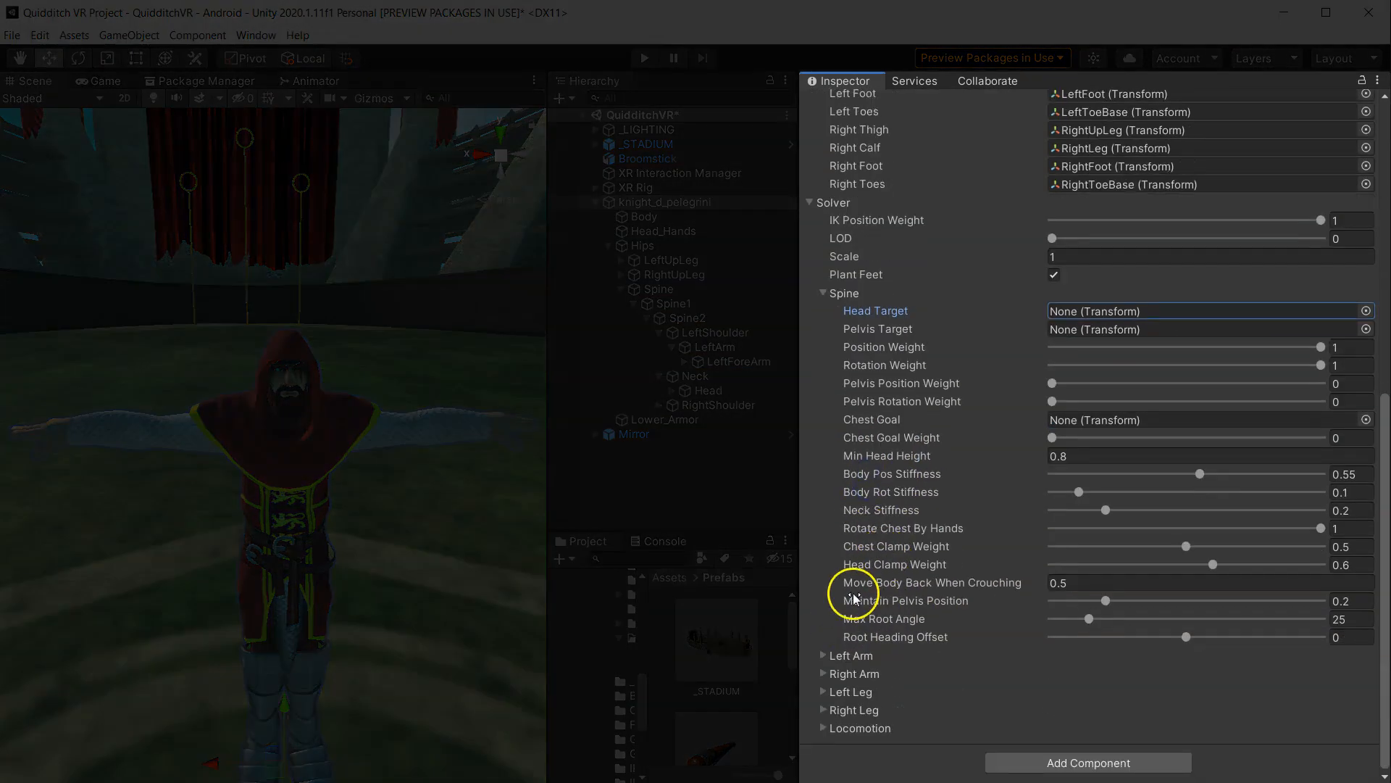
- Expand the solver's Left Arm and Right Arm settings and examine their Target slots, rechecking the Spine's Head Target
click(822, 655)
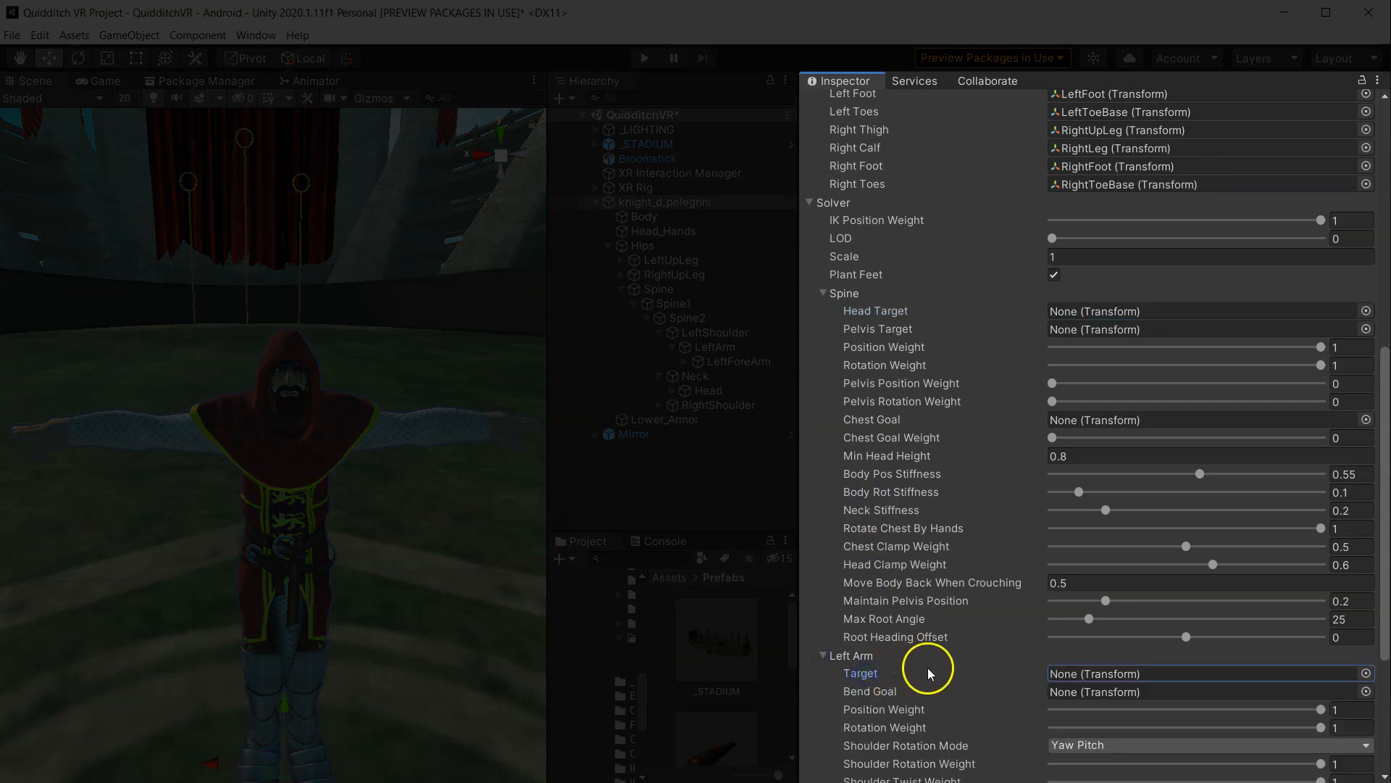
scroll(931, 673, down, 5)
click(824, 673)
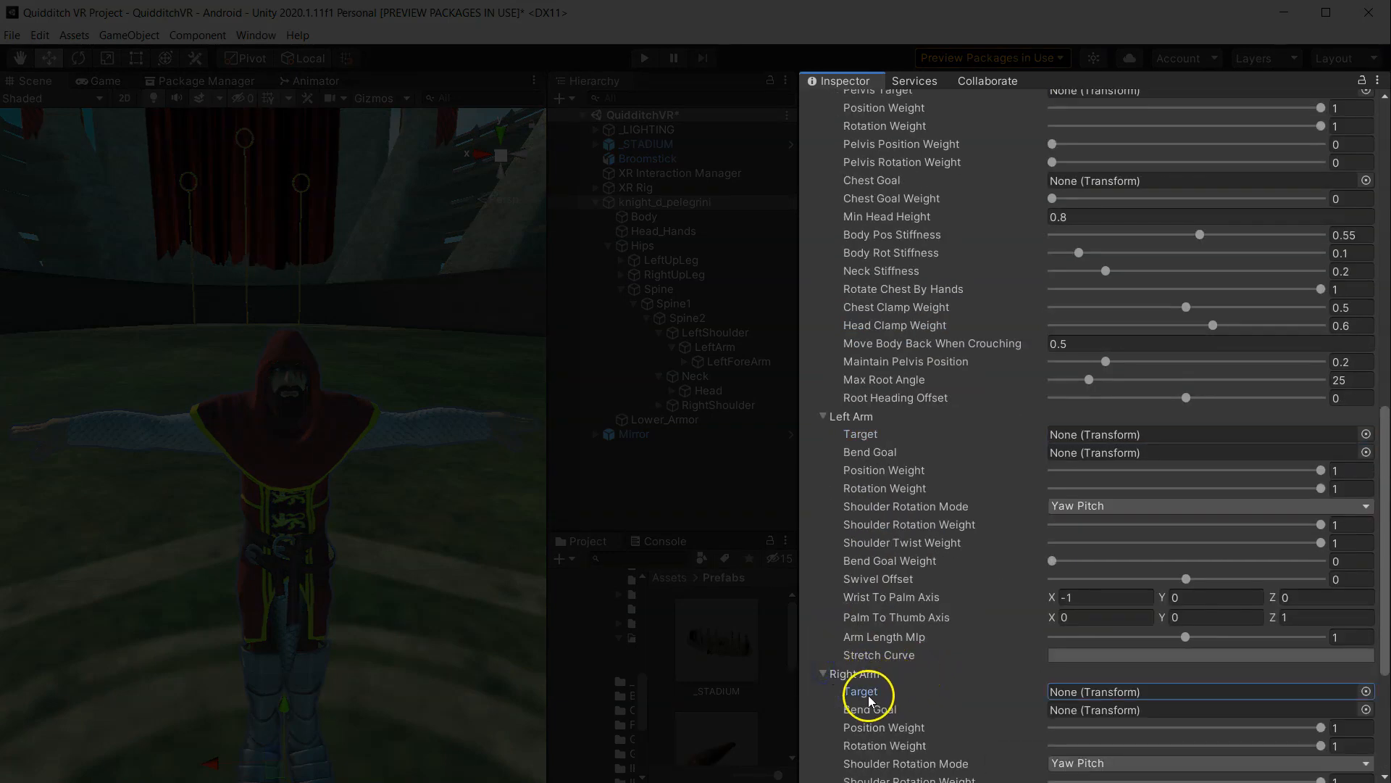
click(1080, 434)
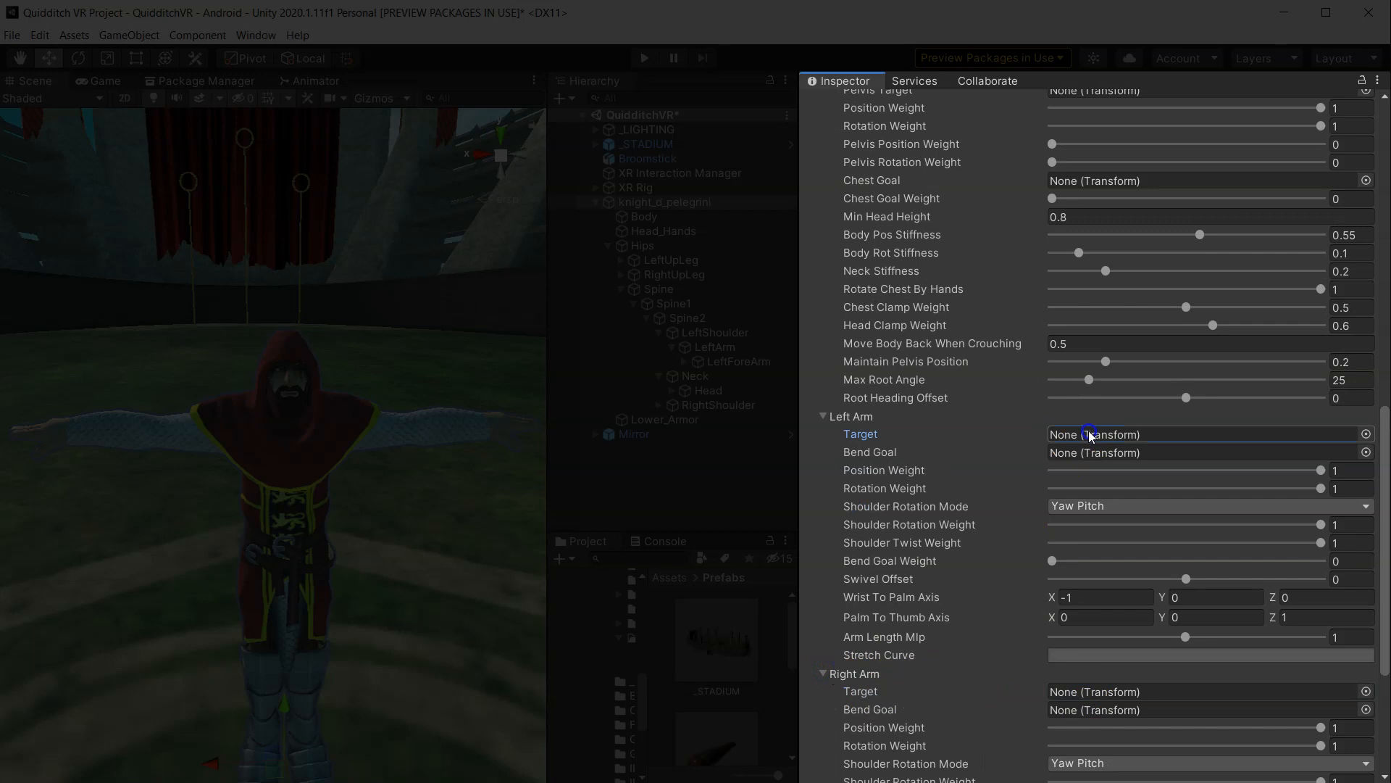
scroll(1088, 430, up, 3)
click(1053, 240)
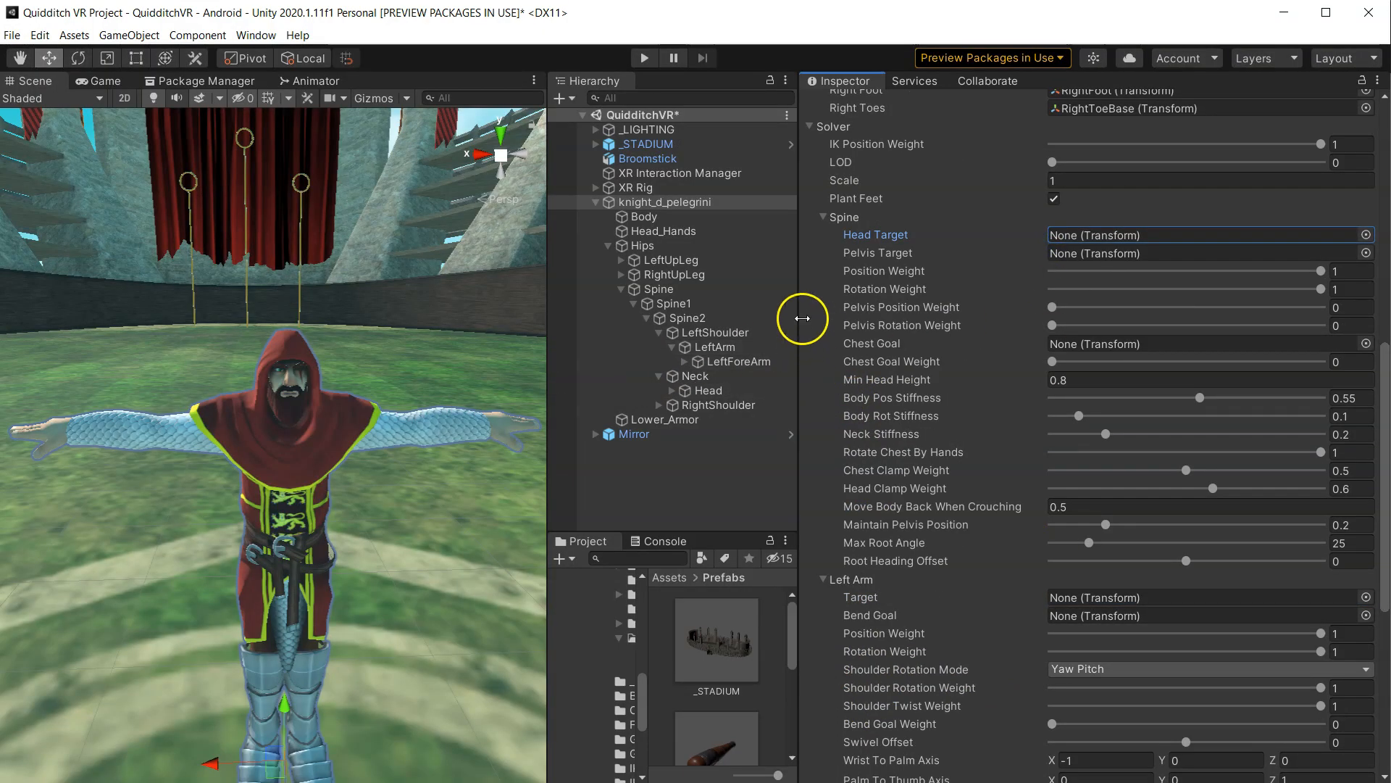
- Widen the Hierarchy, expand the knight's left arm bones down to the hand, and select LeftHand
drag(800, 317, 1133, 317)
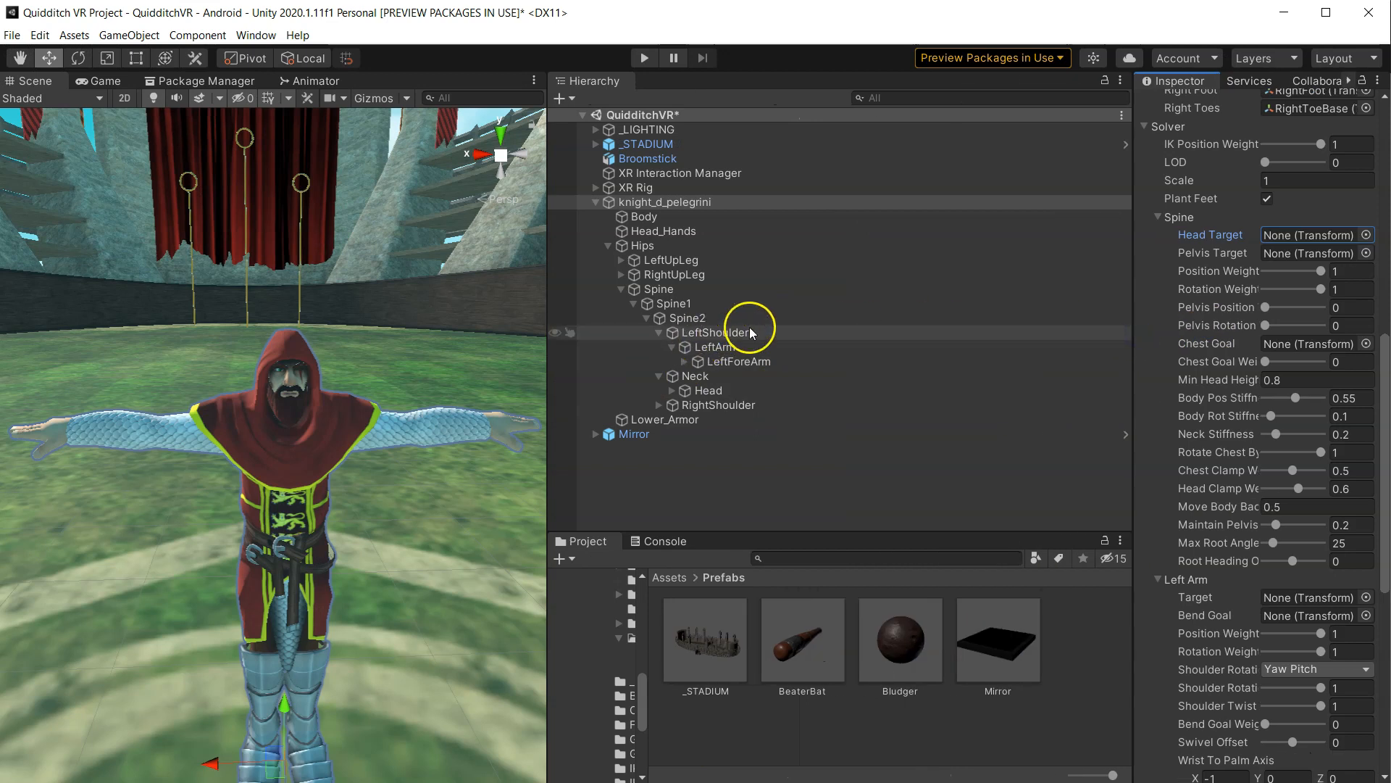
click(700, 347)
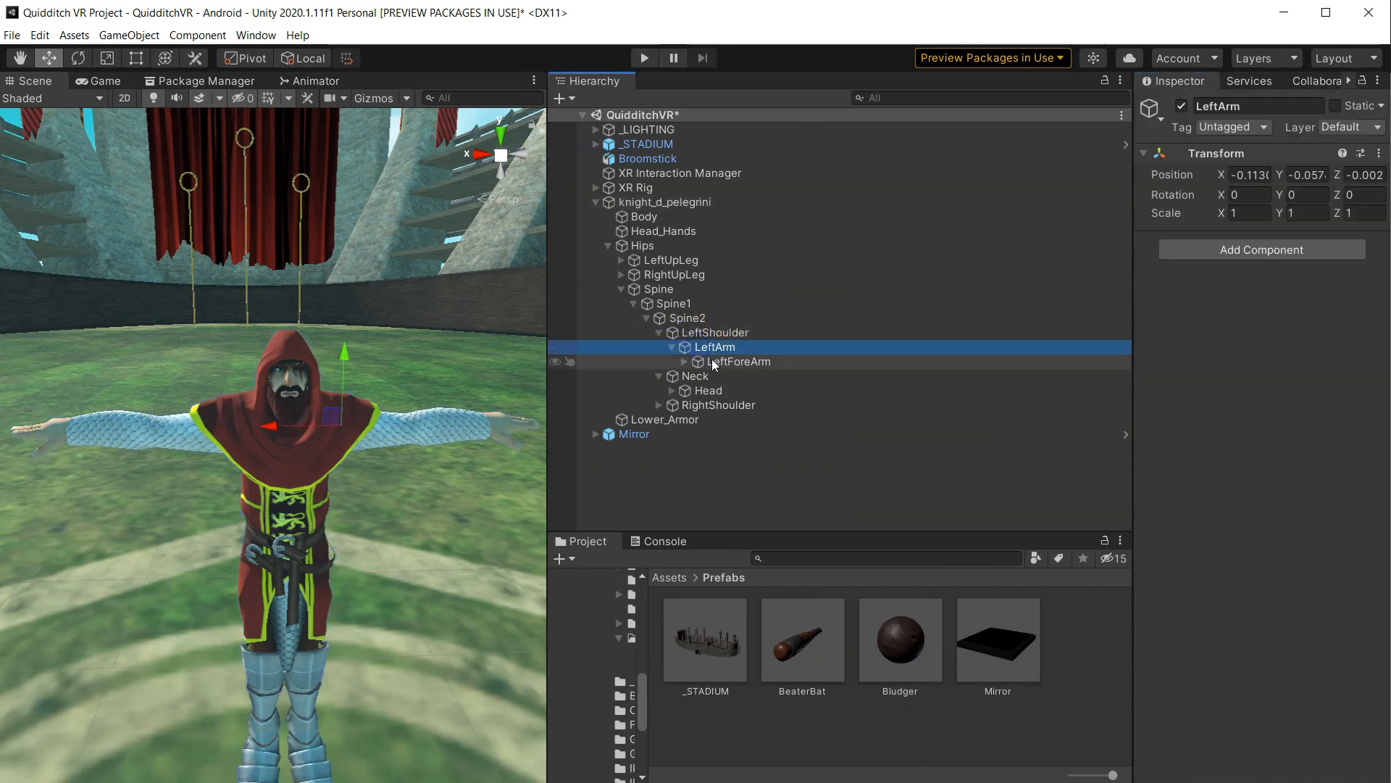
click(682, 361)
click(683, 360)
click(697, 375)
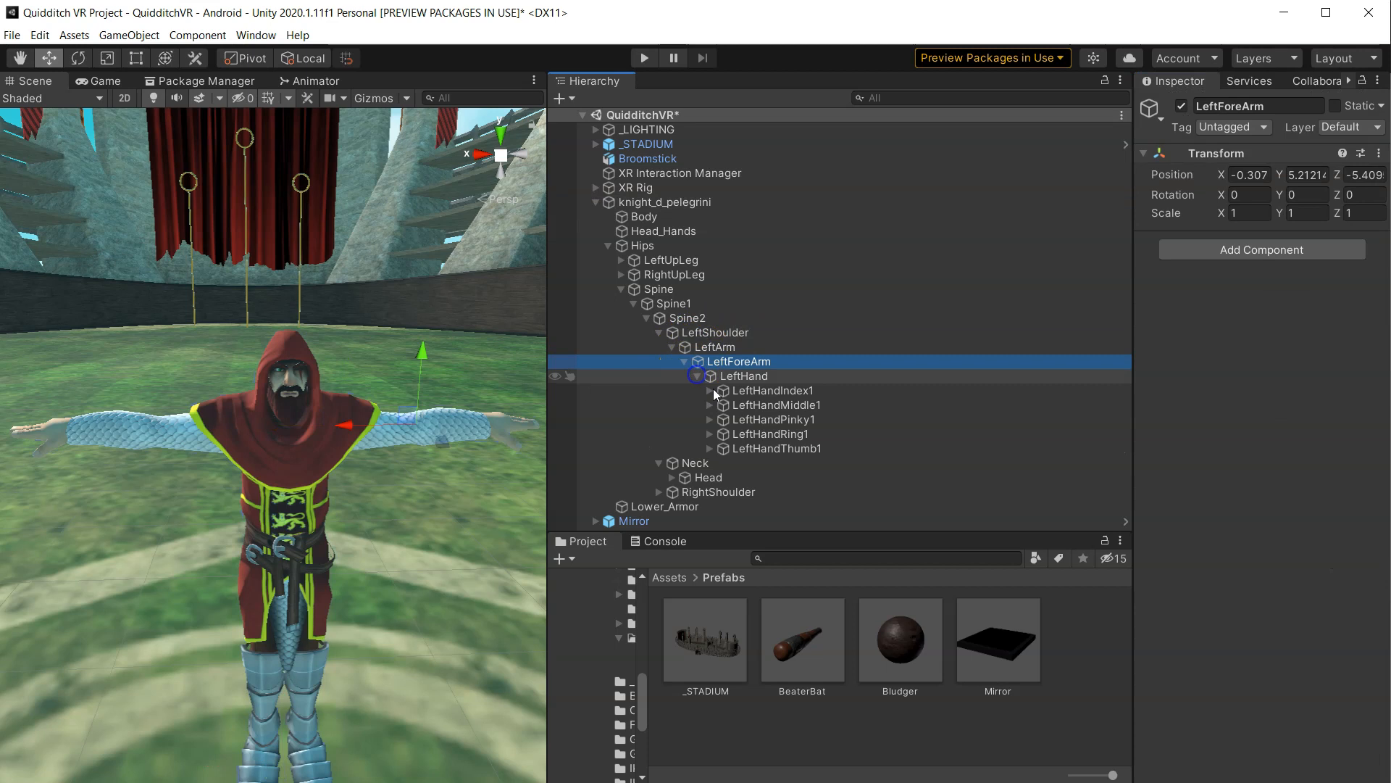
click(697, 376)
click(758, 377)
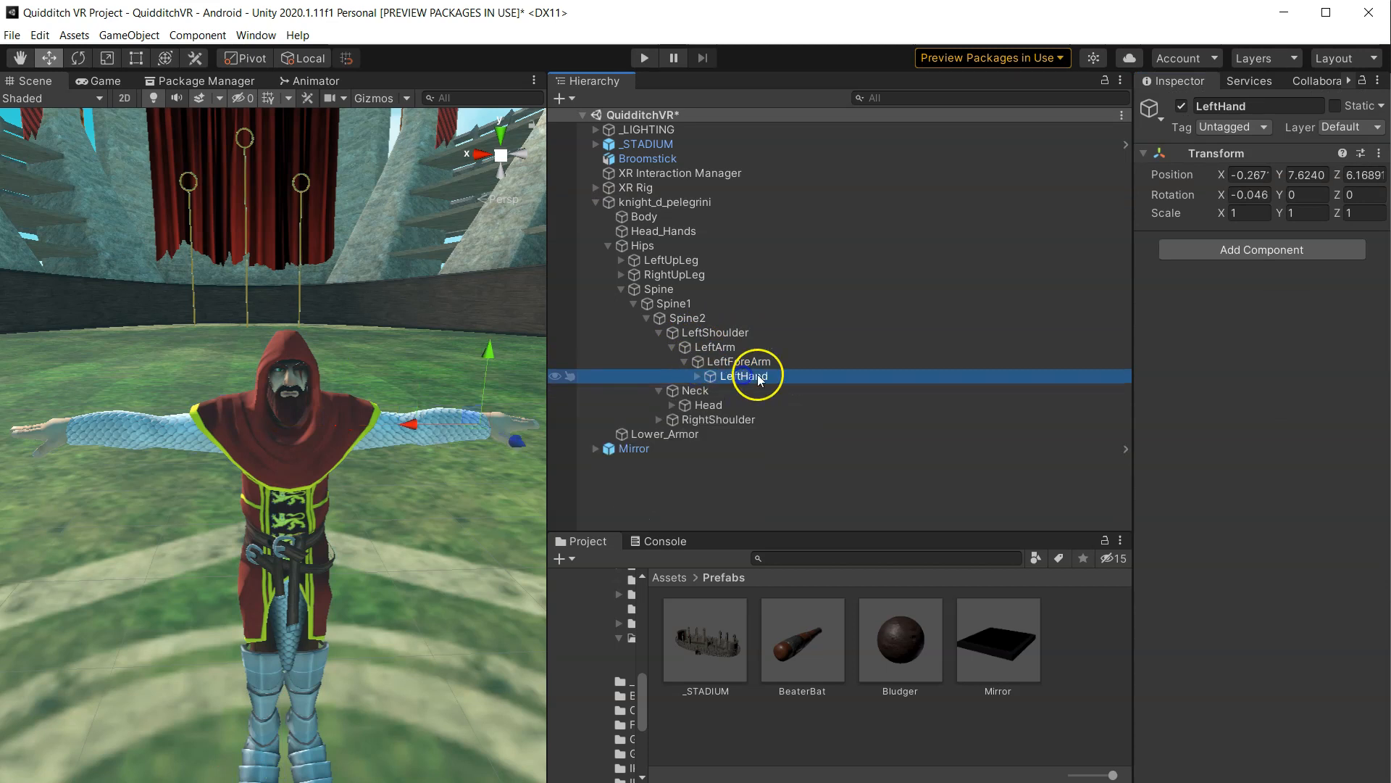
- Locate the knight's Neck and Head bones, and expand the RightShoulder chain down to RightHand
click(679, 389)
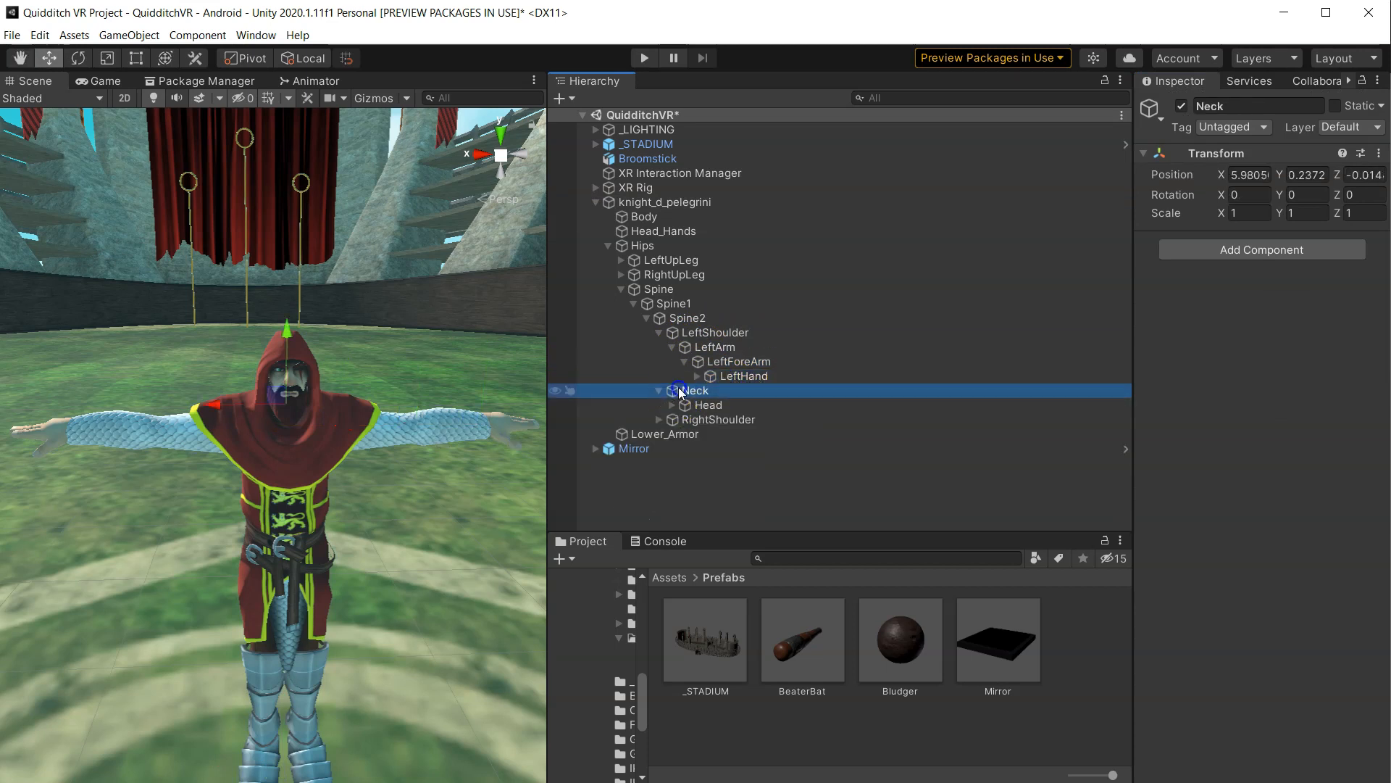
click(718, 405)
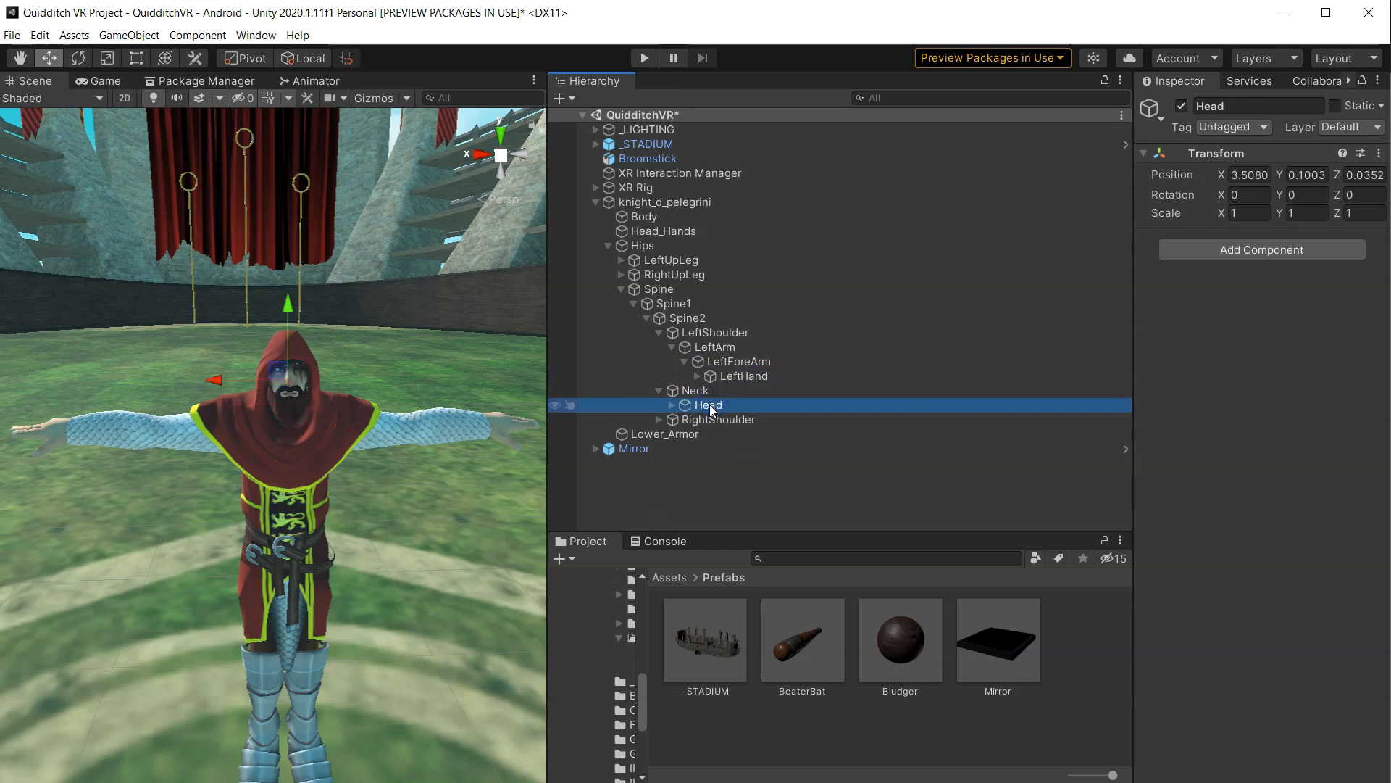
click(668, 420)
click(659, 420)
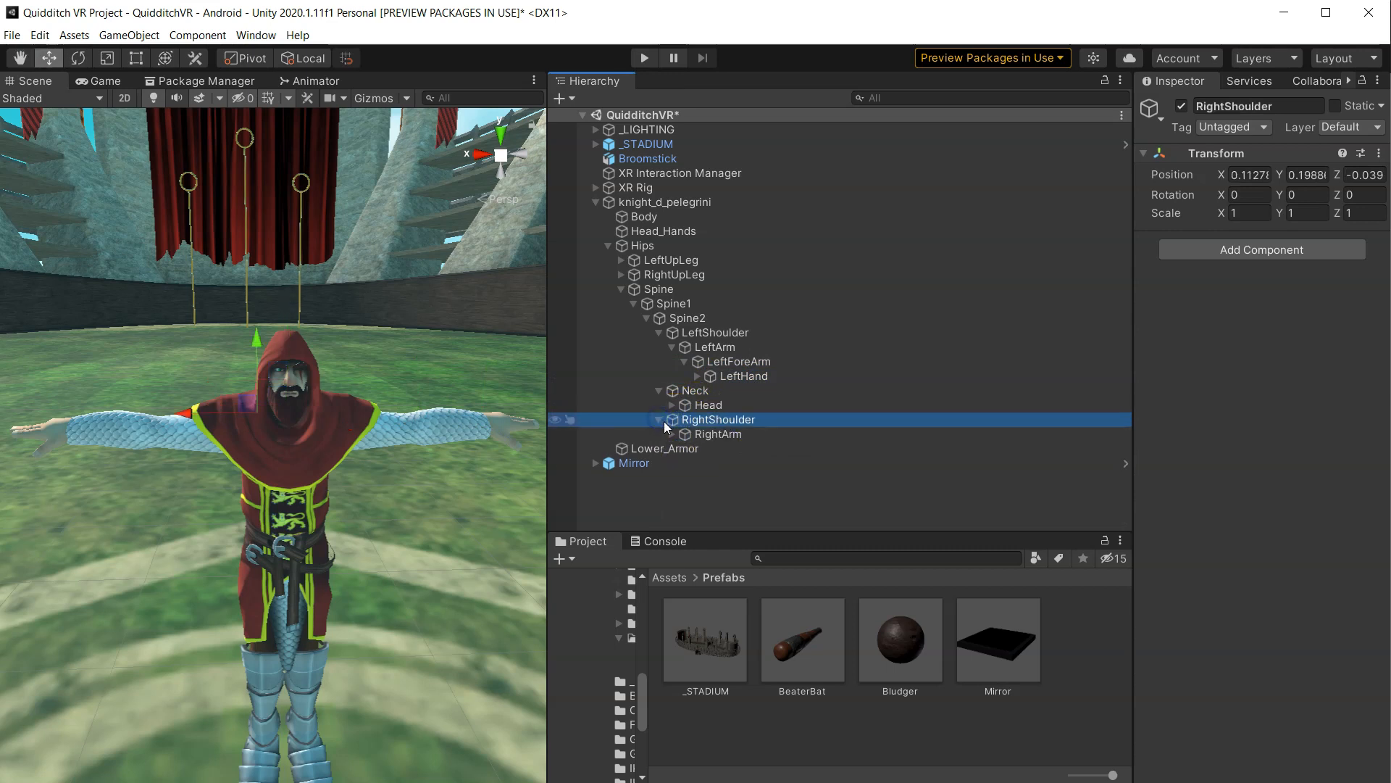
click(671, 435)
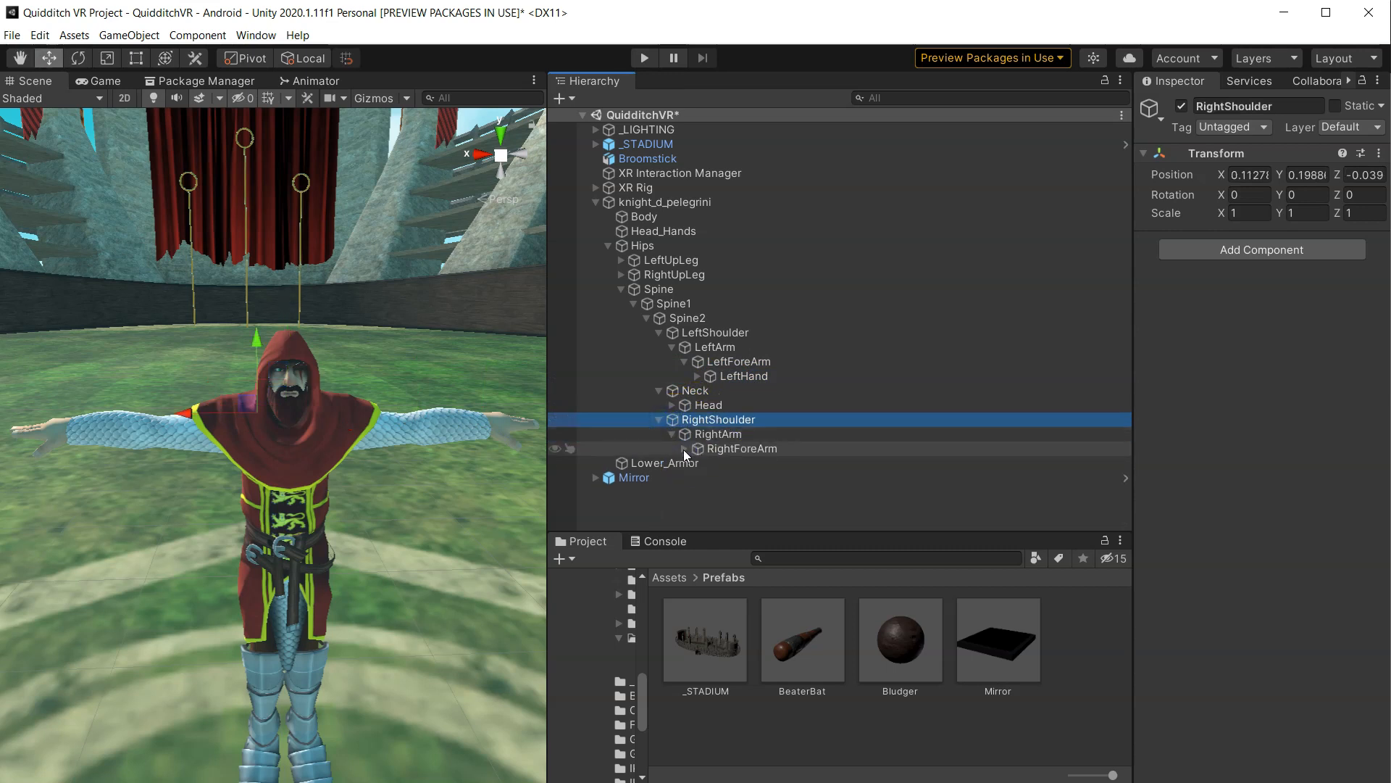
click(684, 449)
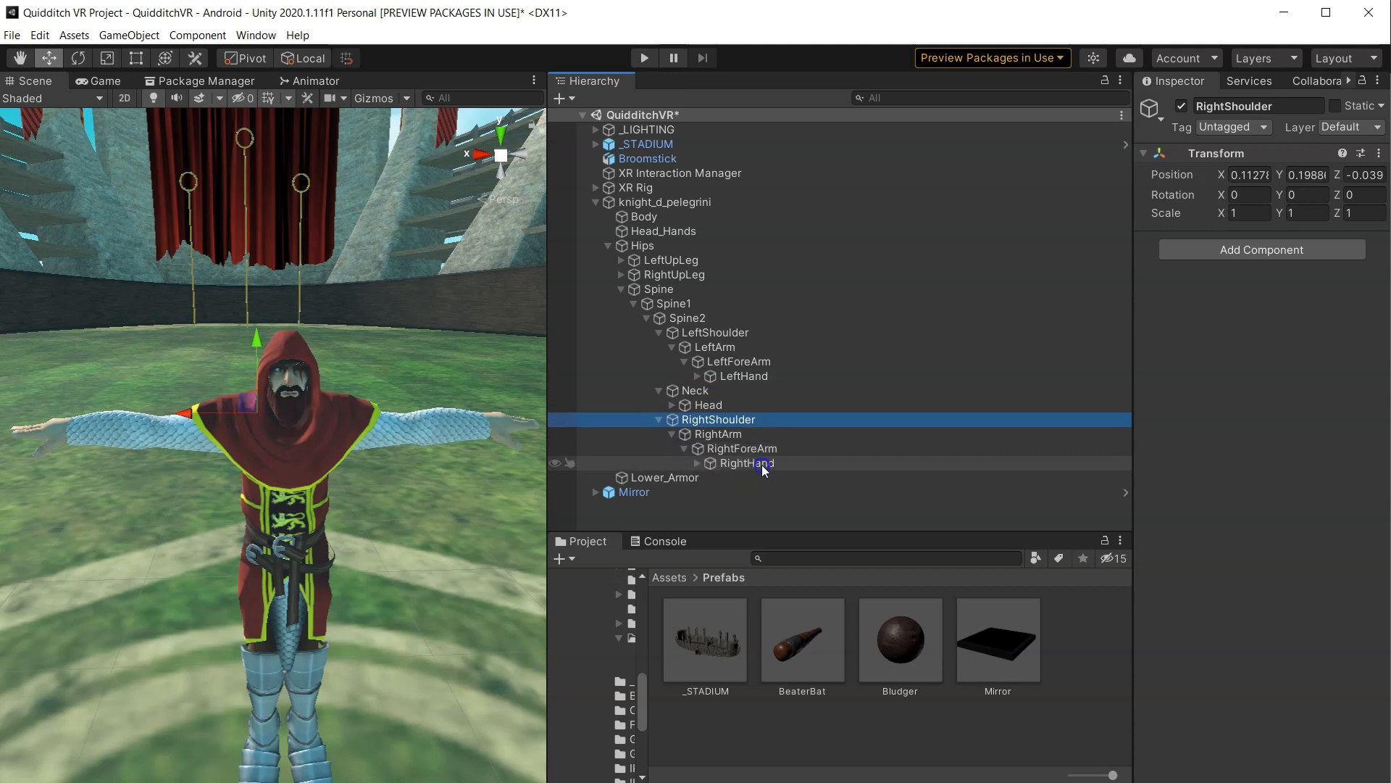
- Select the RightHand bone and the Head bone in turn, framing each in the Scene view
click(763, 469)
key(f)
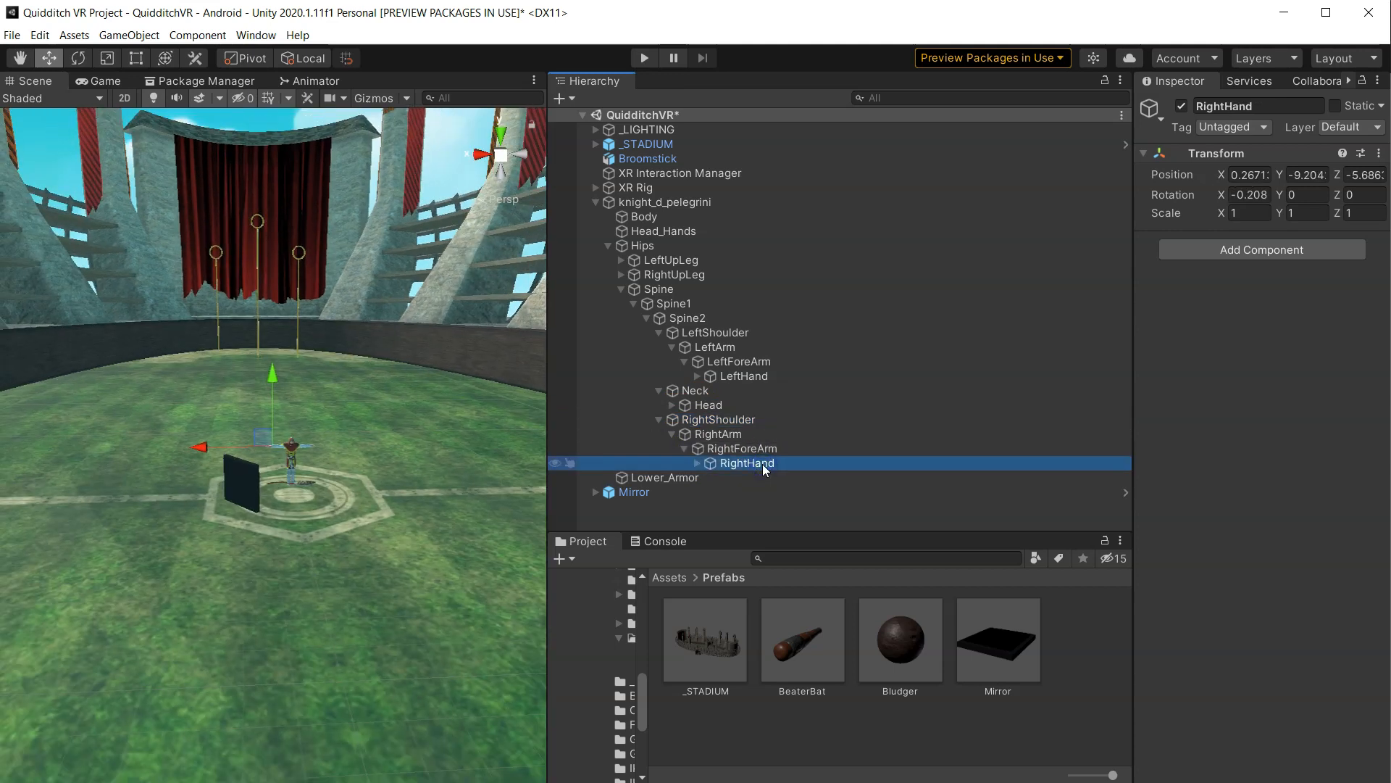
click(735, 404)
key(f)
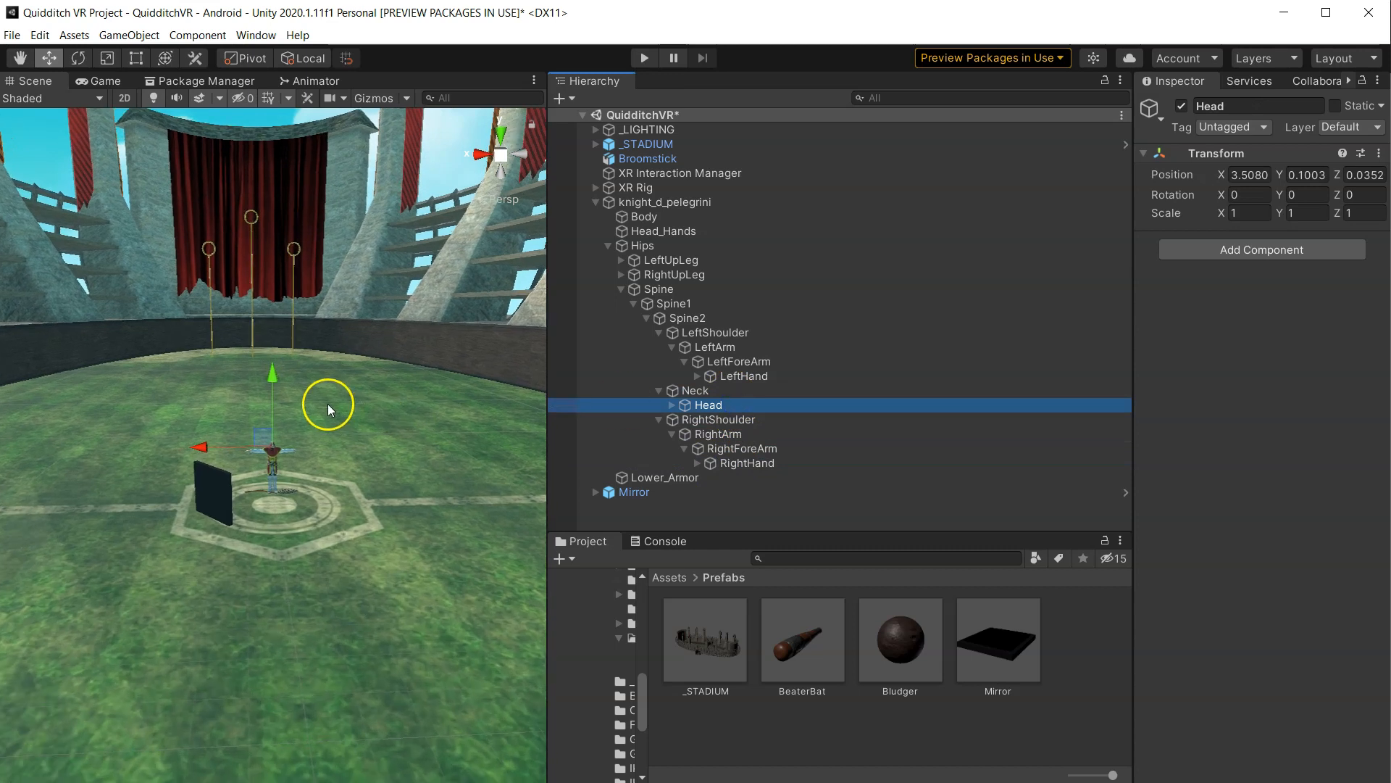
- Duplicate the knight's LeftHand, Head and RightHand bones together
scroll(293, 480, up, 6)
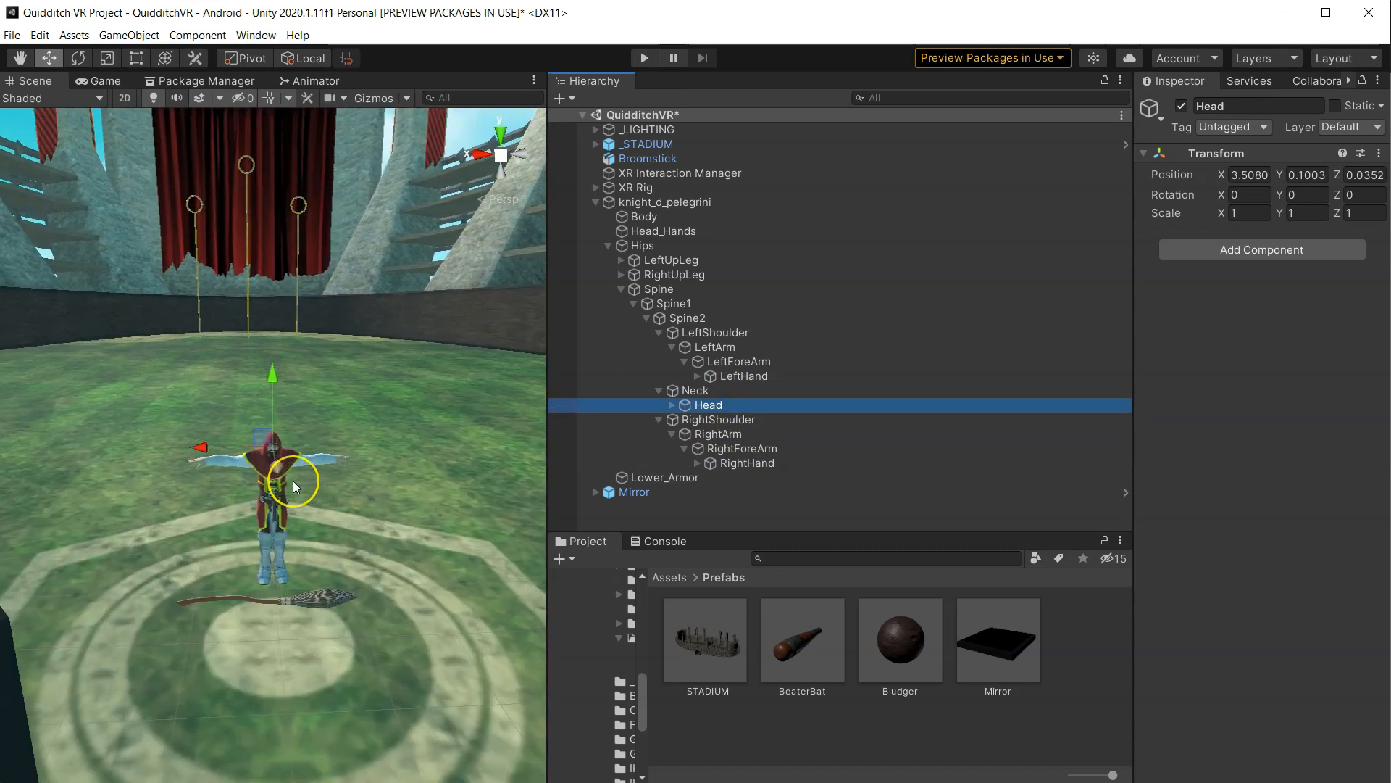
scroll(292, 481, up, 5)
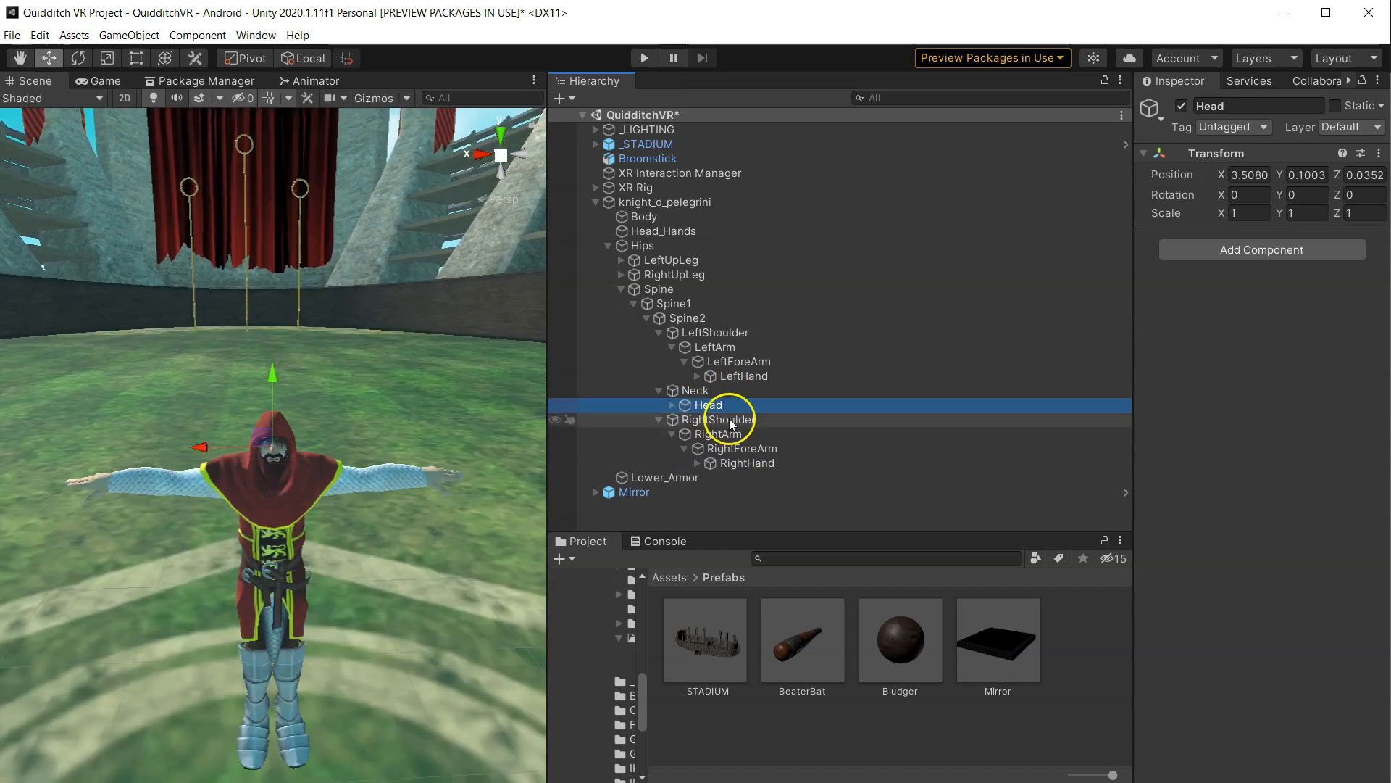
click(745, 377)
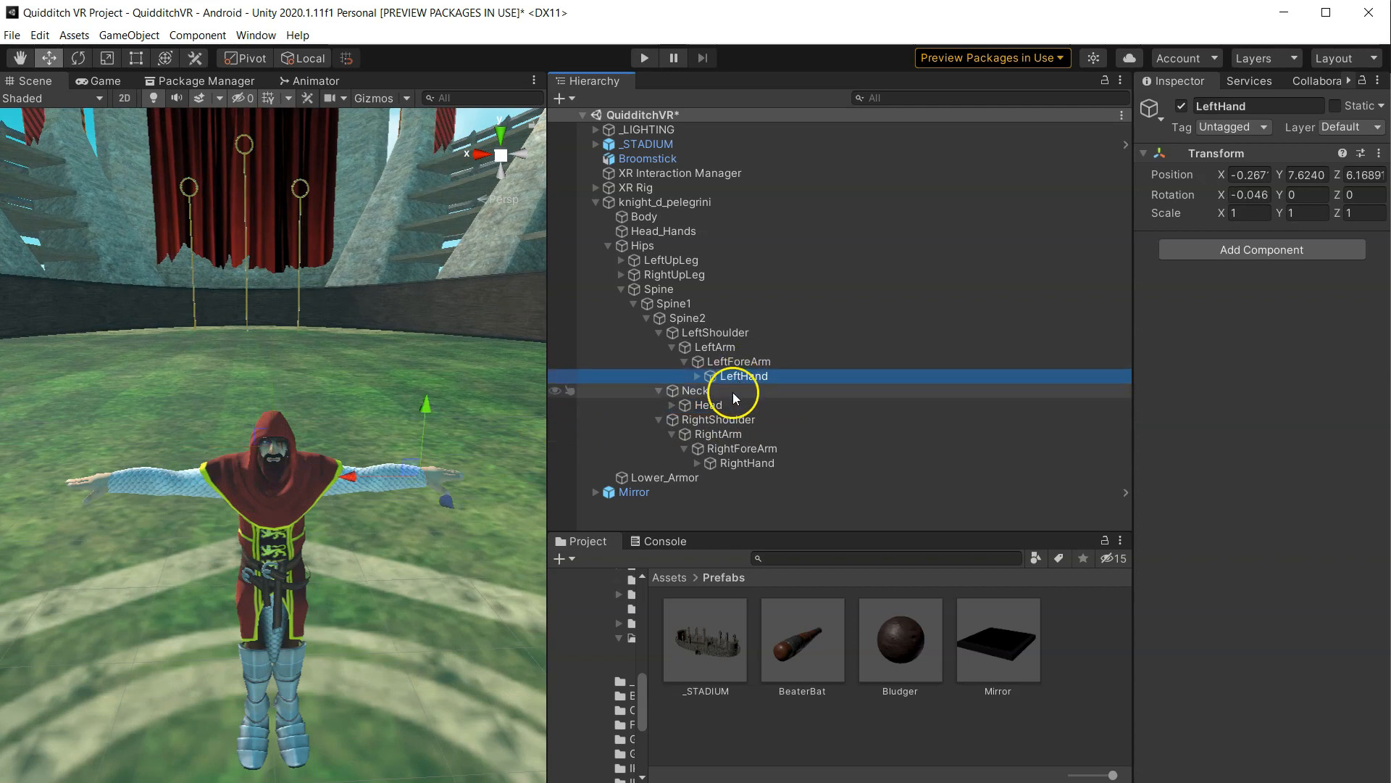
ctrl+click(728, 406)
ctrl+click(746, 462)
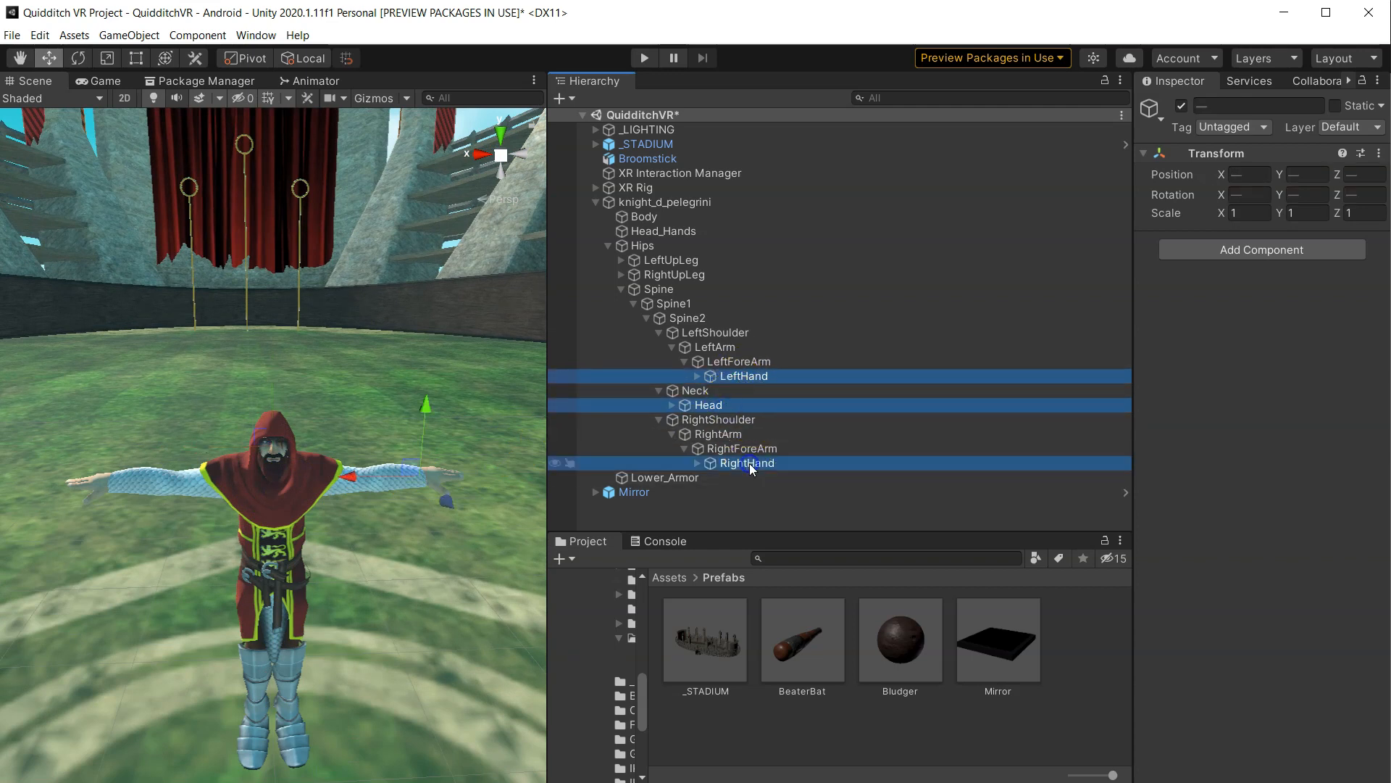
right_click(741, 407)
click(795, 511)
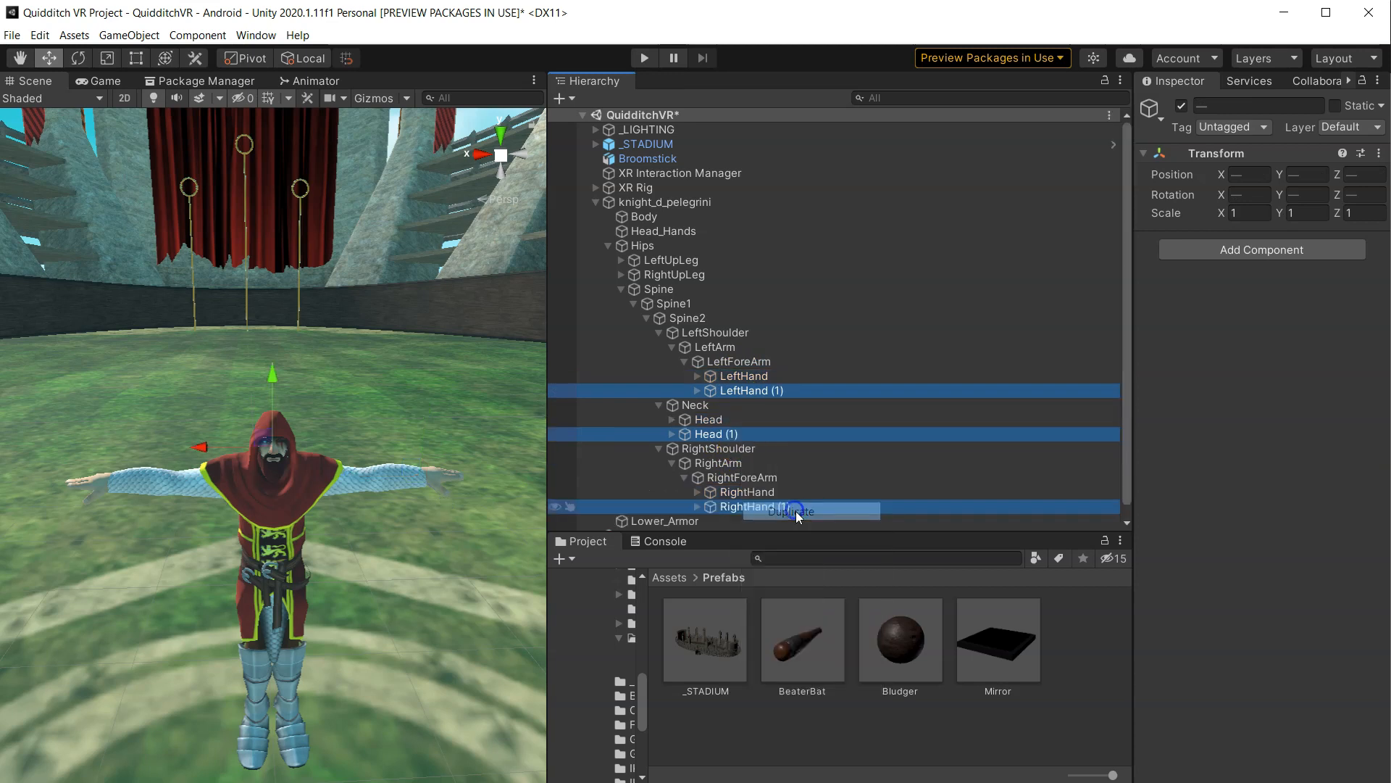
- Widen the Inspector and rename the duplicated bones LeftHand Target, Head Target and RightHand Target
click(764, 391)
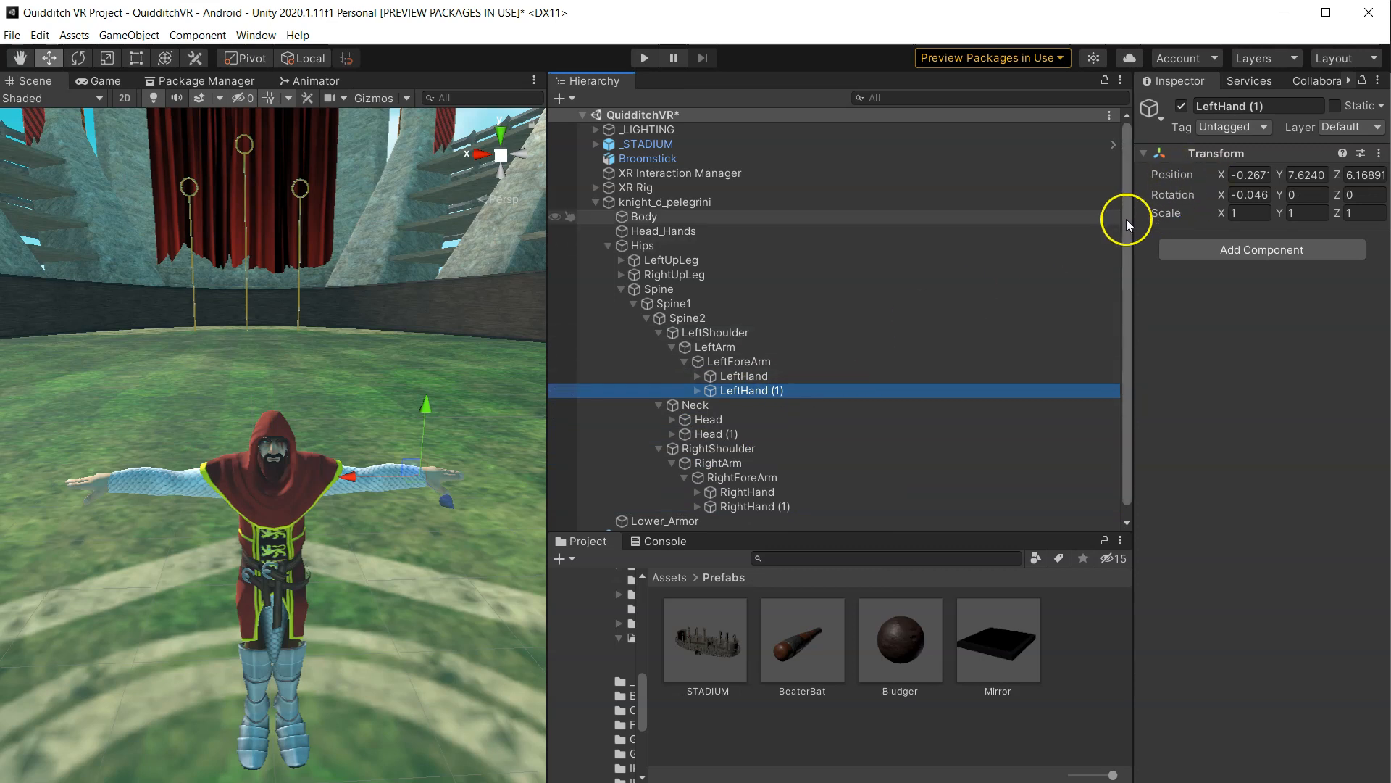
drag(1130, 221, 964, 221)
click(1145, 105)
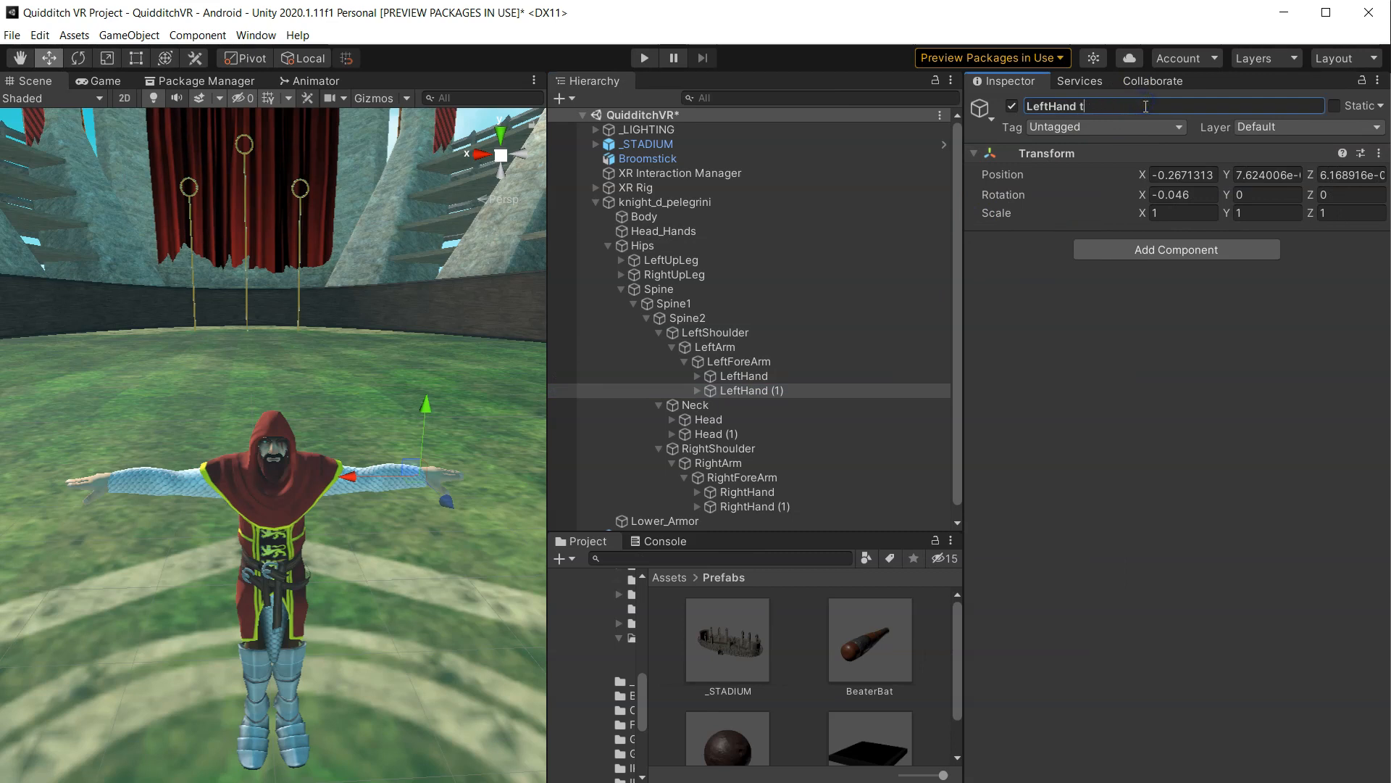
click(709, 434)
click(1094, 105)
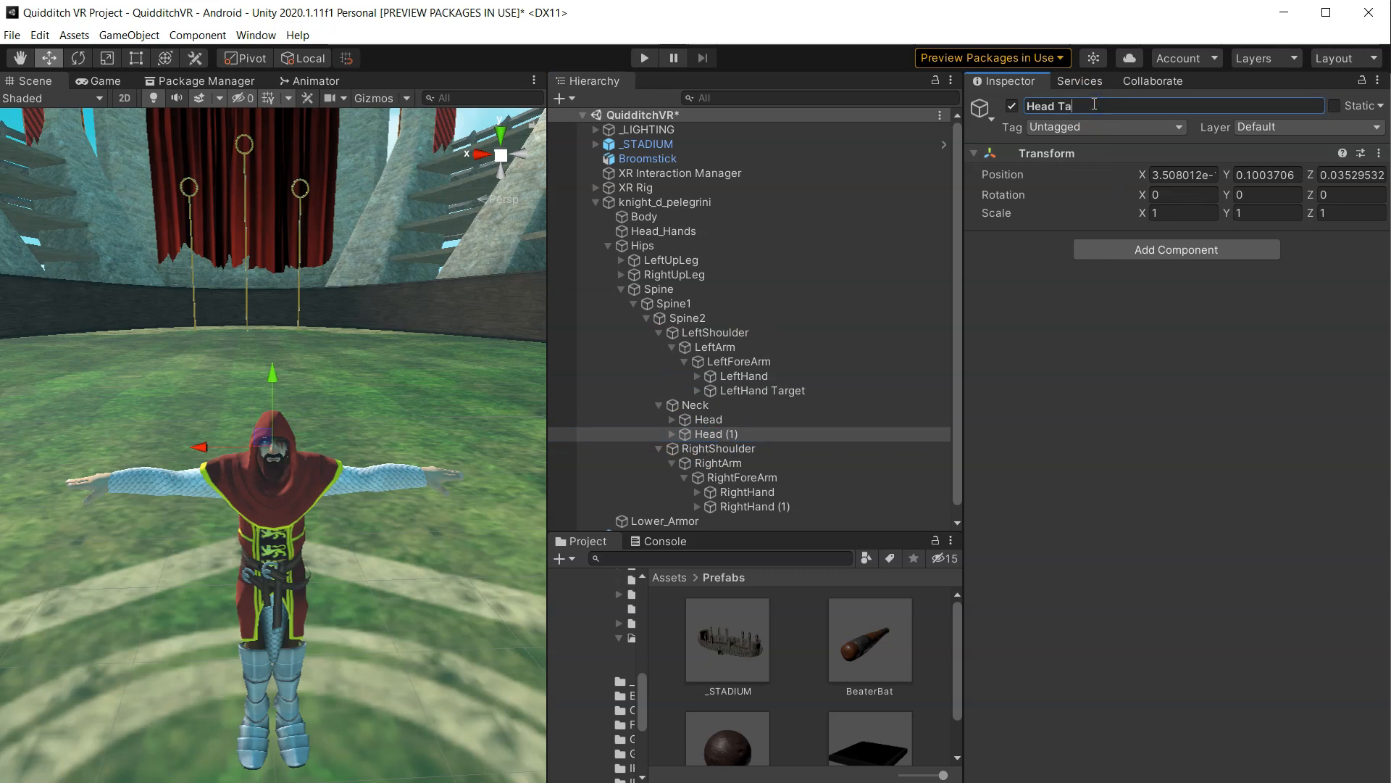
click(754, 506)
click(1158, 107)
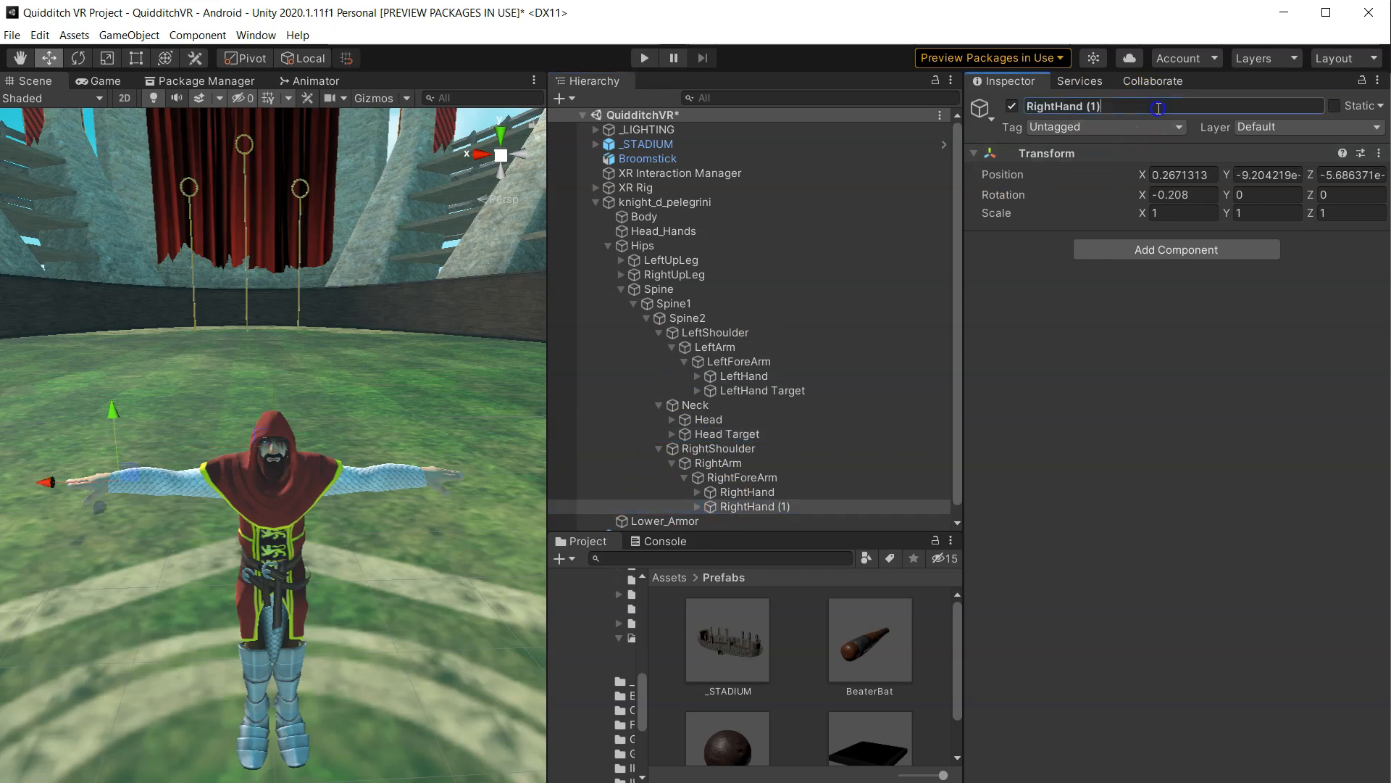
text(Target)
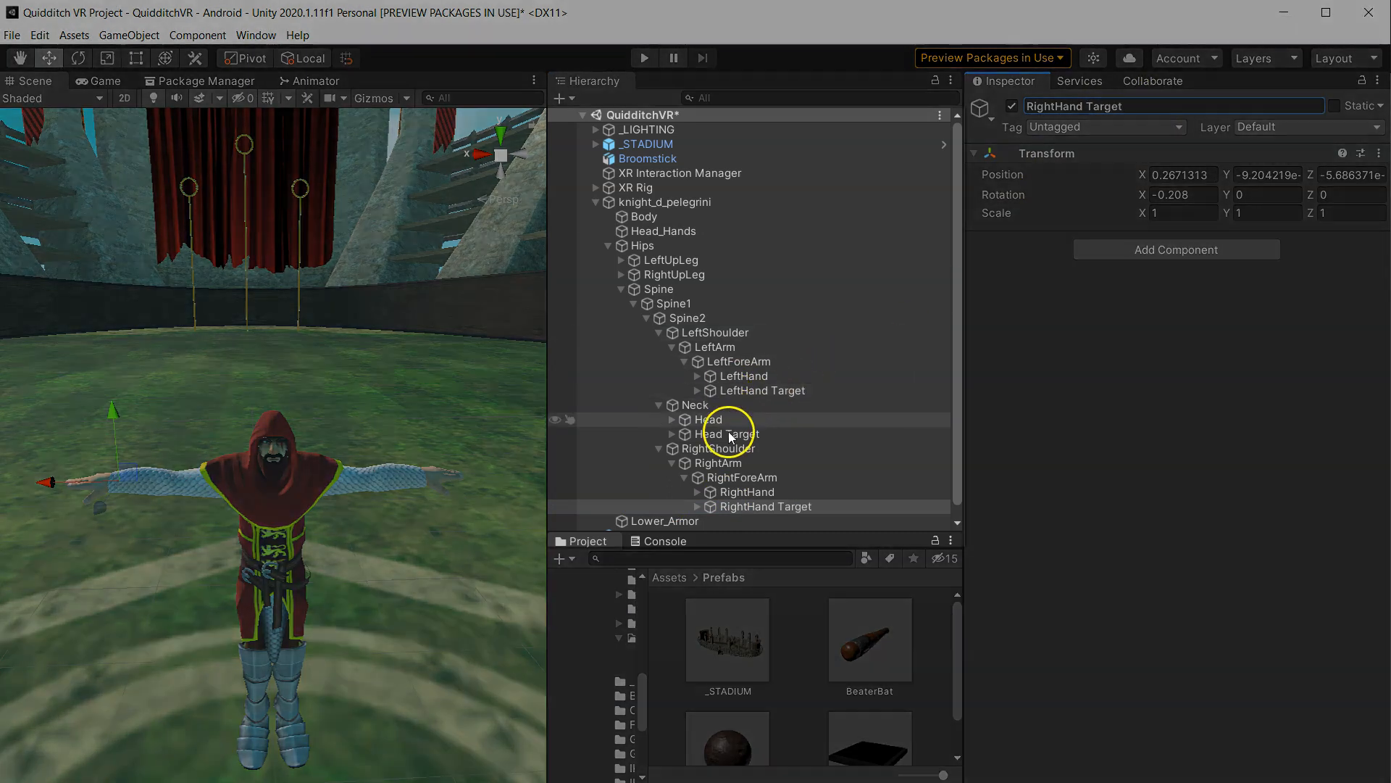
- Parent Head Target to the Main Camera, and LeftHand Target and RightHand Target to their matching hand controllers in the XR Rig
click(714, 435)
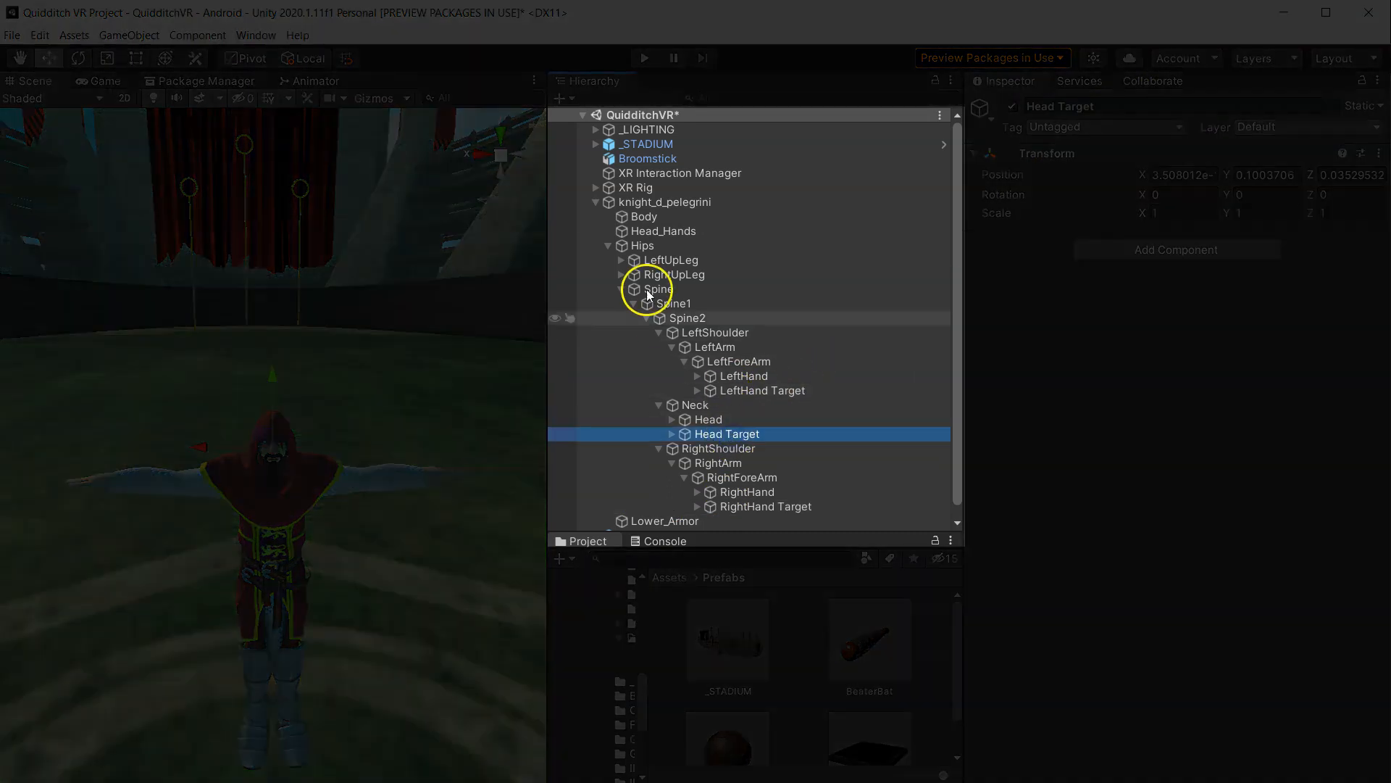
click(596, 188)
click(608, 202)
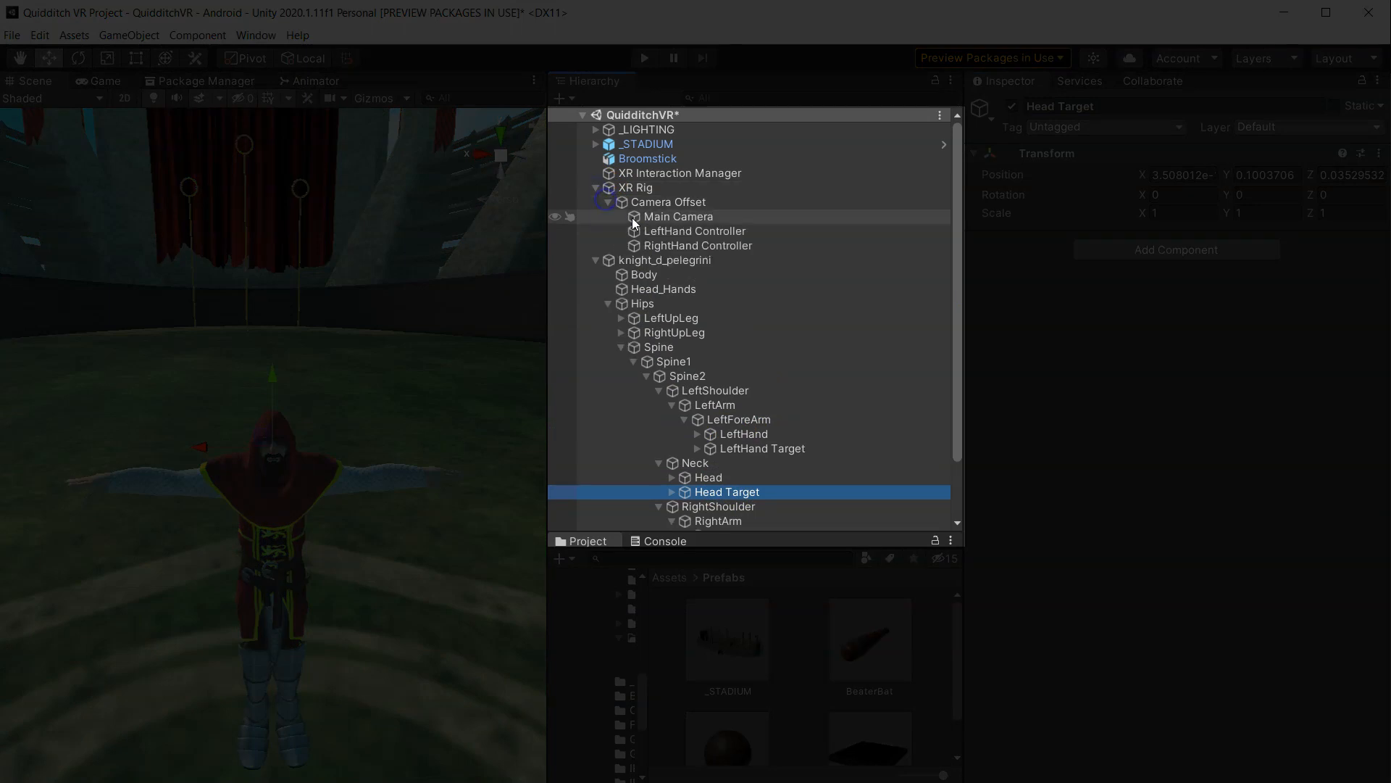
drag(723, 493, 684, 215)
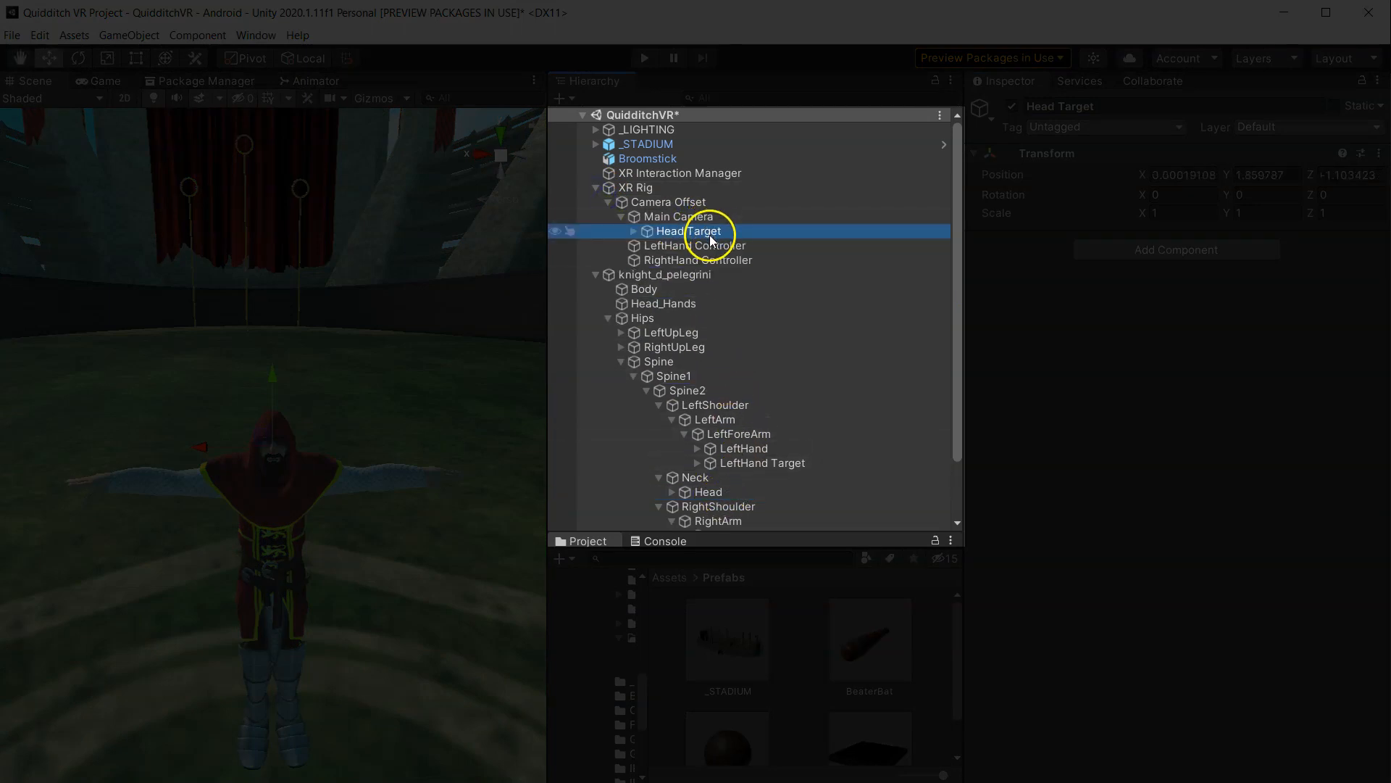
drag(739, 462, 703, 247)
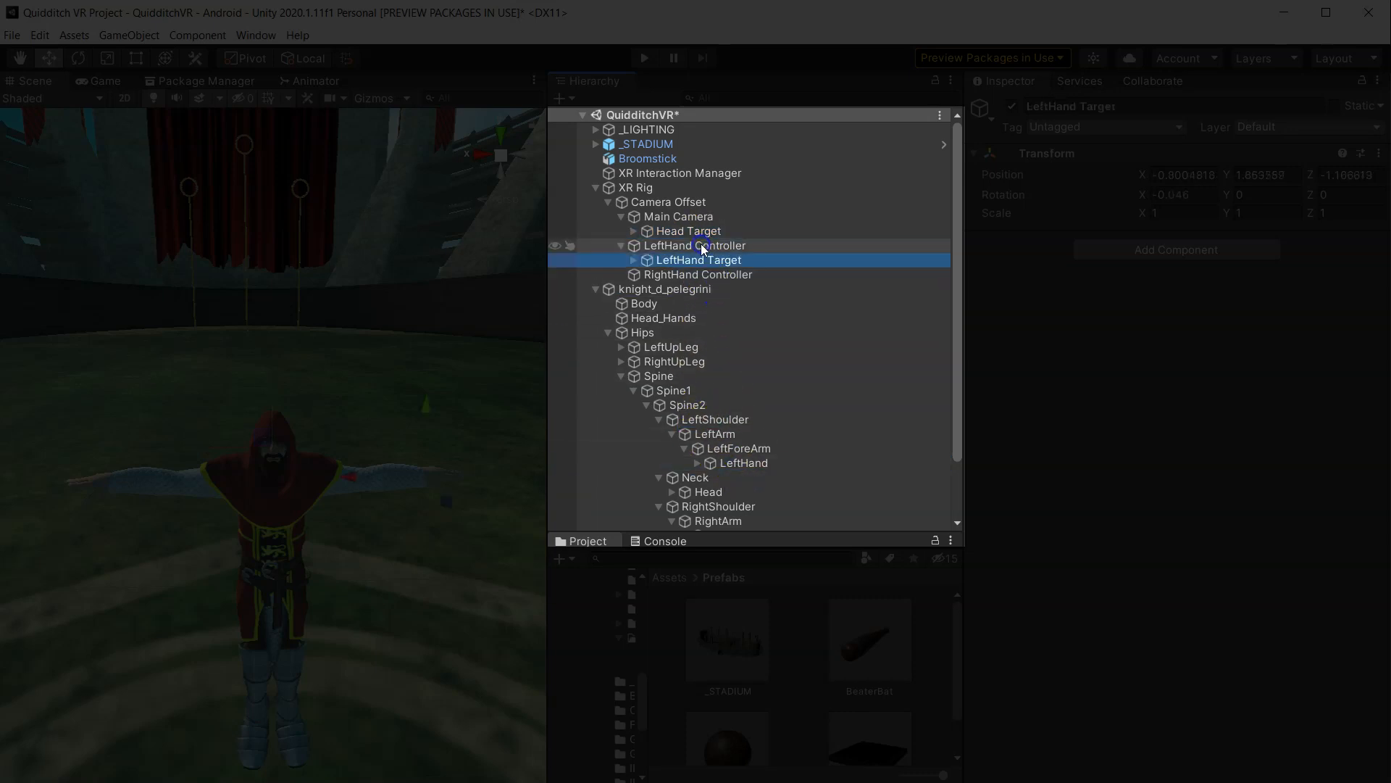
scroll(724, 394, down, 3)
drag(748, 509, 690, 220)
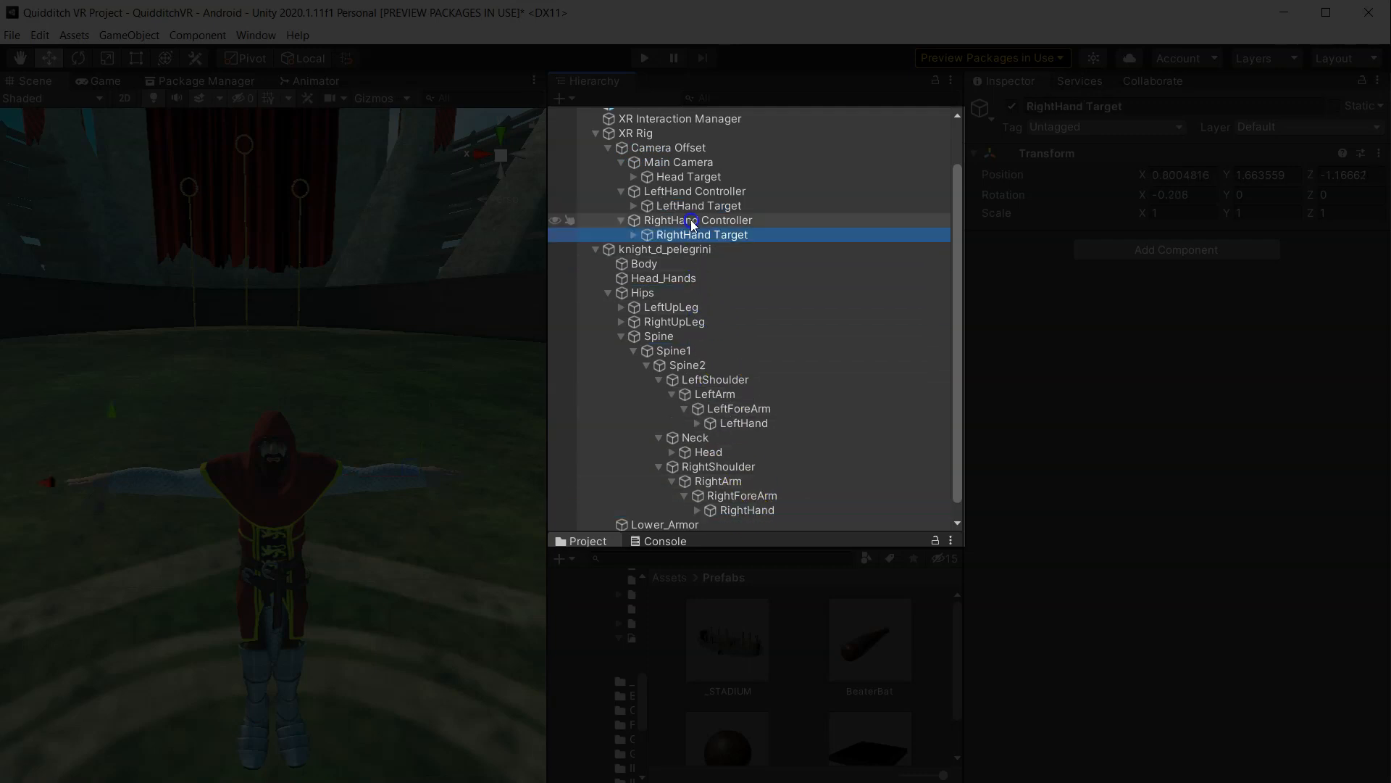
click(595, 248)
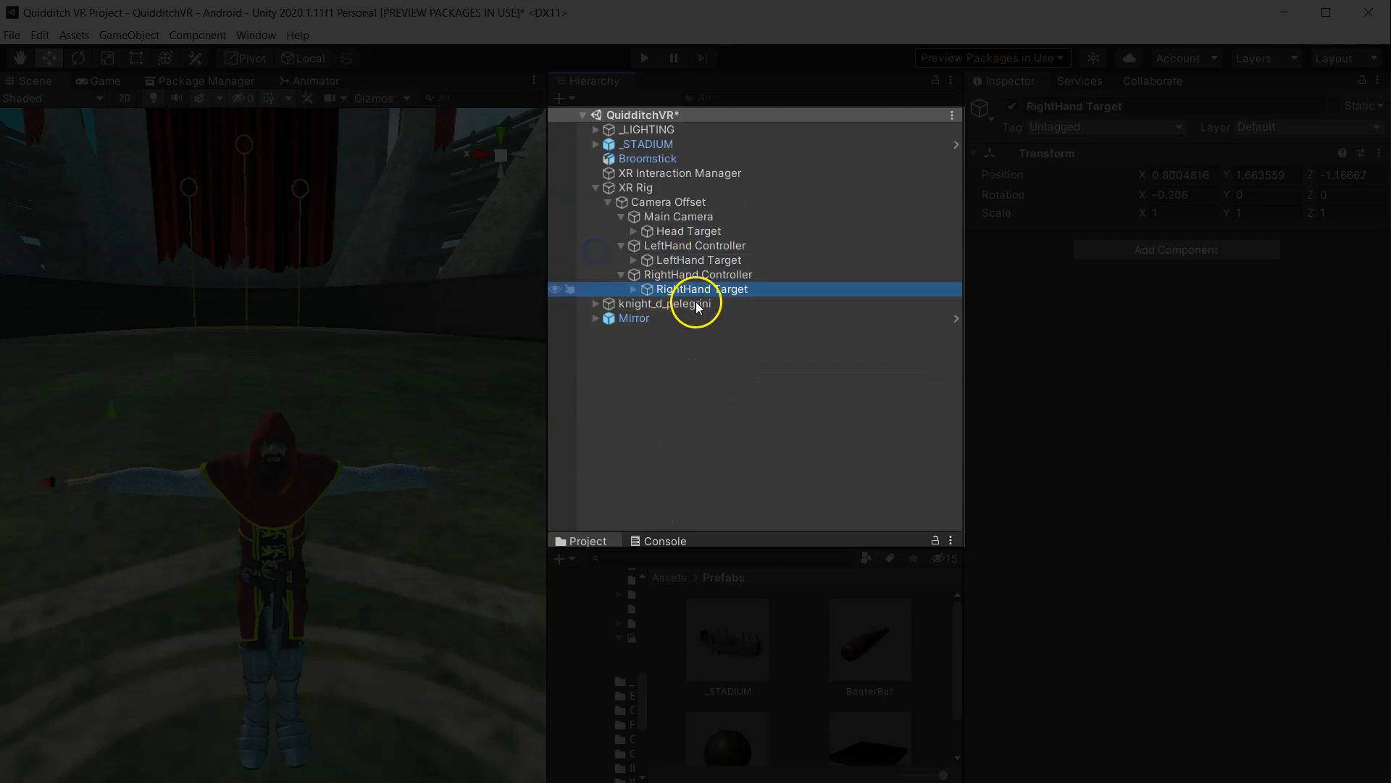
- Assign Head Target, LeftHand Target and RightHand Target to the Spine, Left Arm and Right Arm target slots of the knight's VRIK solver
click(689, 232)
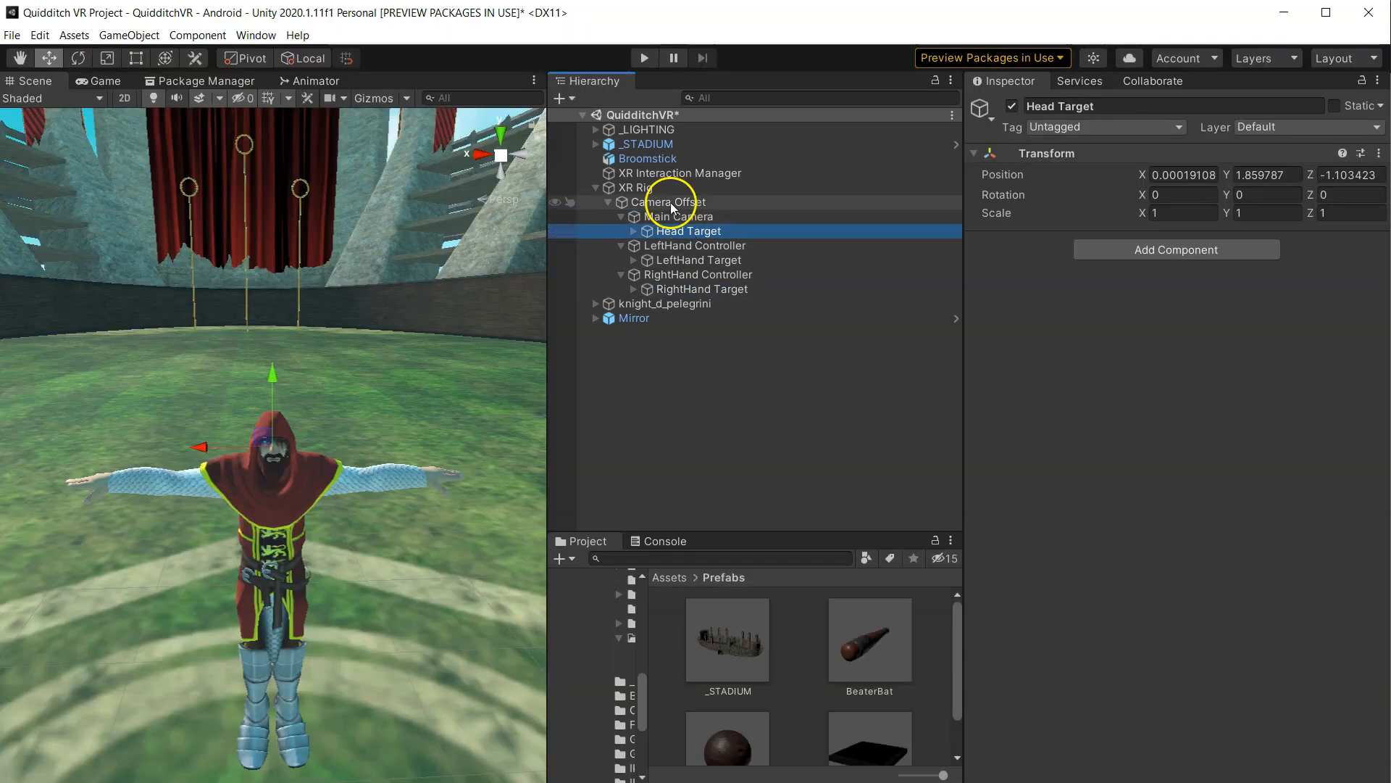
click(661, 304)
scroll(1049, 404, down, 4)
scroll(1051, 407, down, 5)
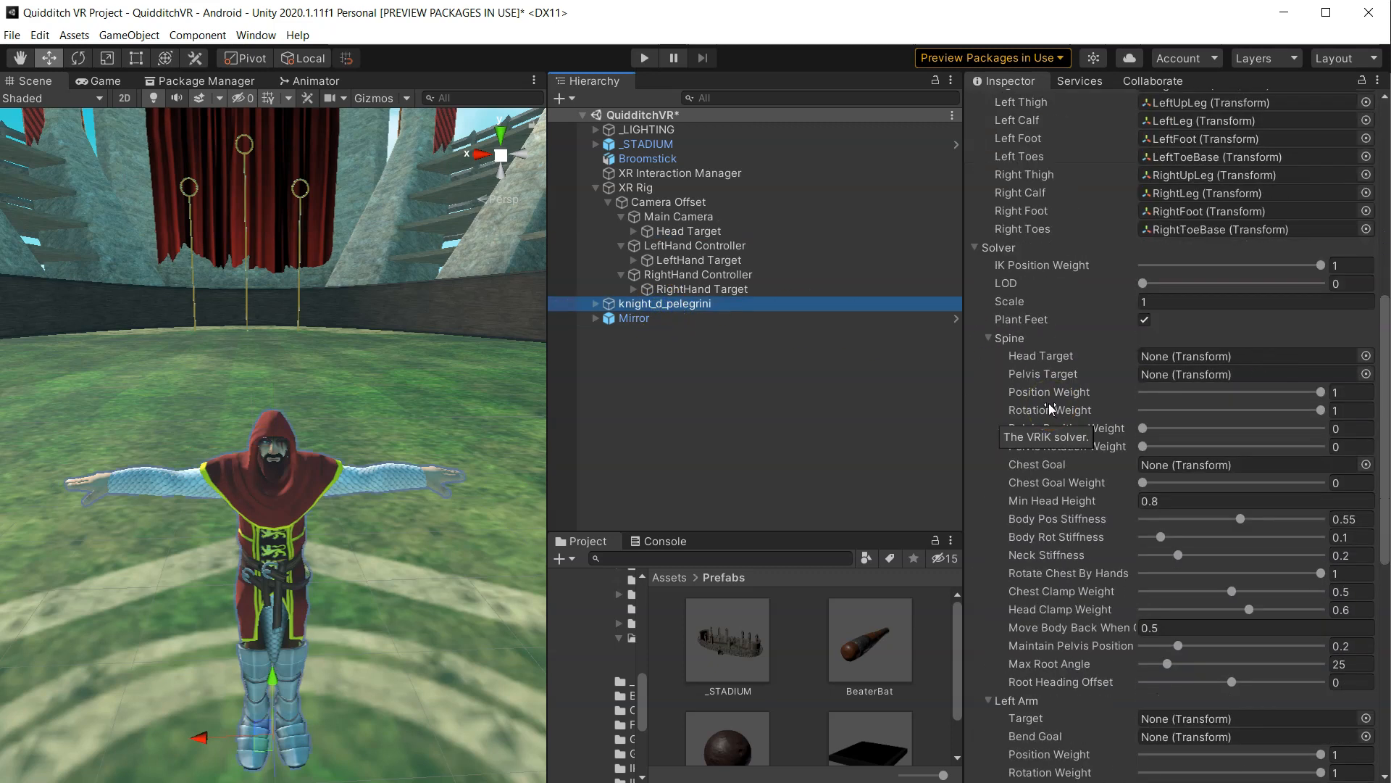
drag(705, 233, 1170, 356)
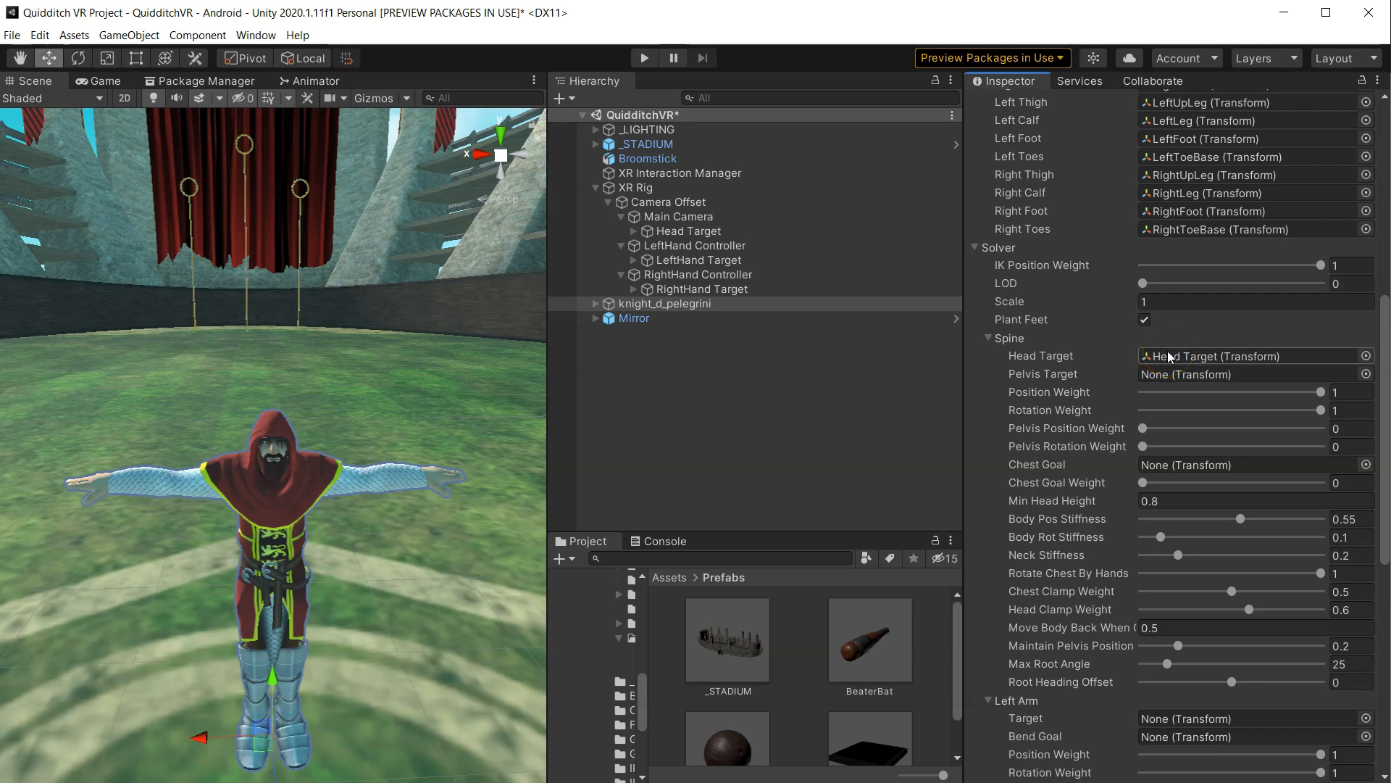
scroll(1166, 419, down, 3)
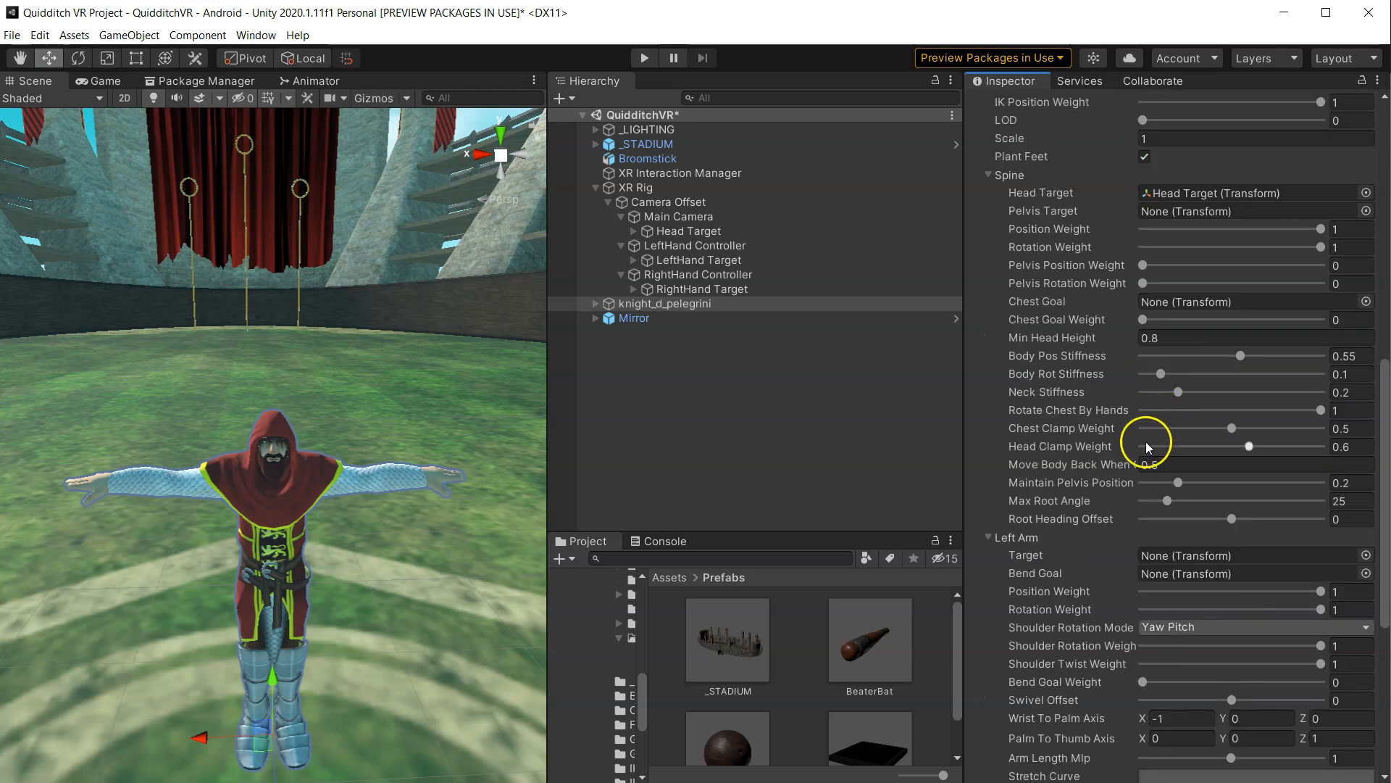
drag(700, 260, 1187, 553)
scroll(1189, 552, down, 6)
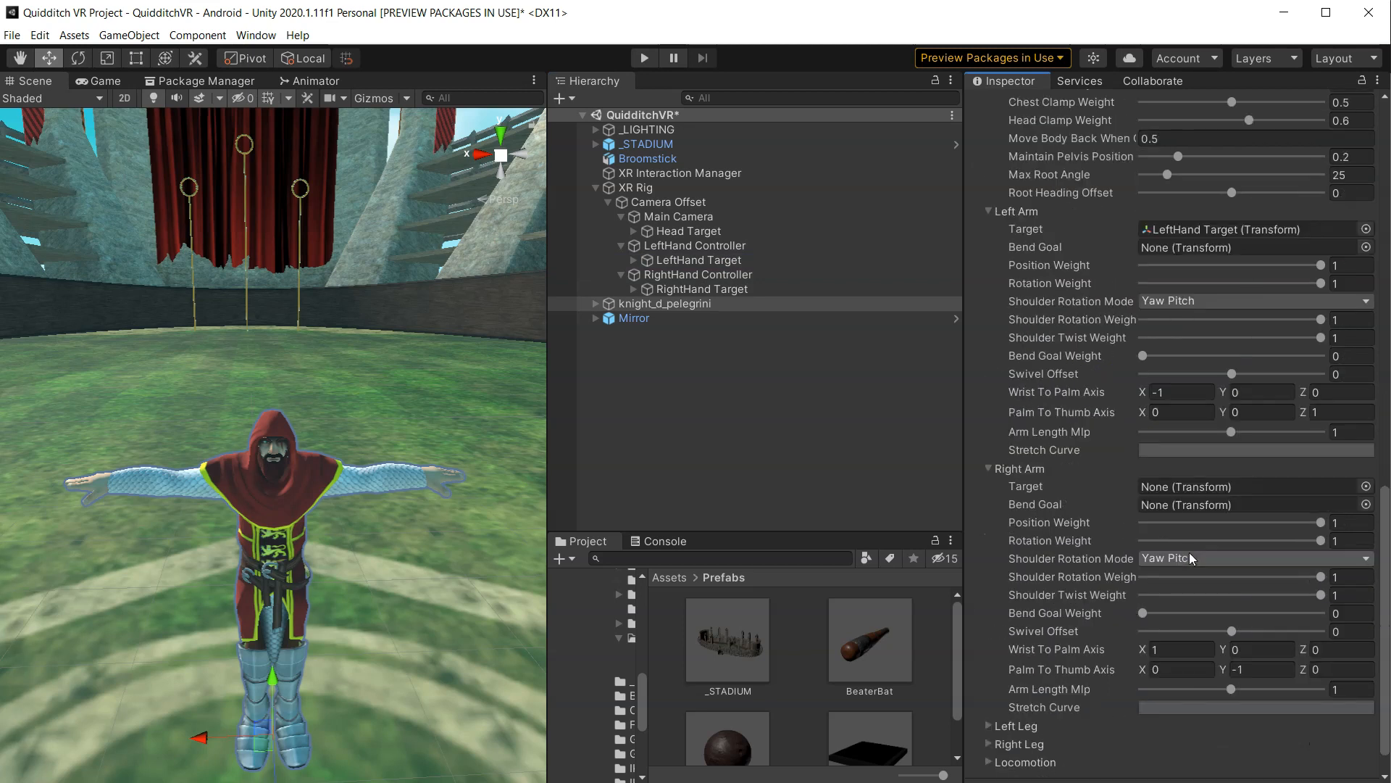
drag(710, 290, 1187, 490)
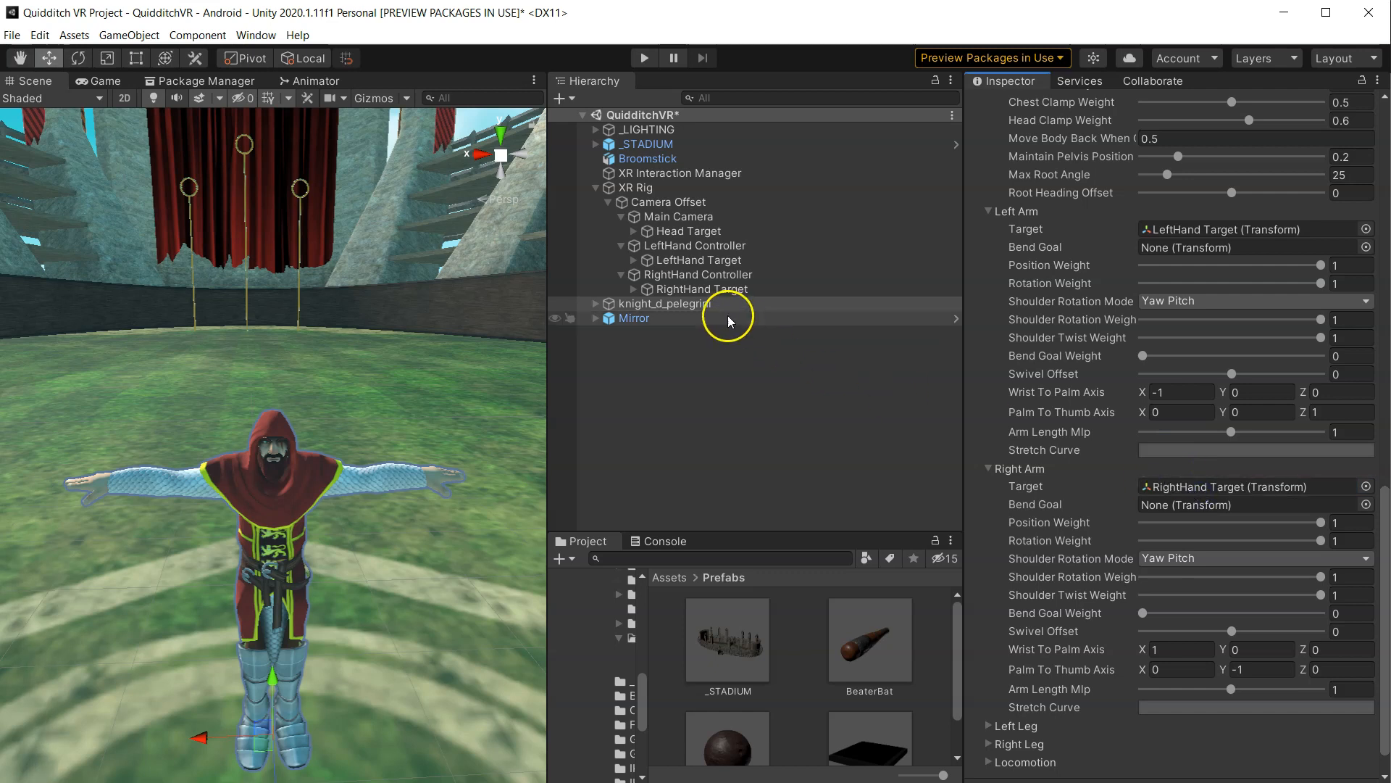
- Set the Head Target's position to 0, 0, 0 under the Main Camera
click(698, 287)
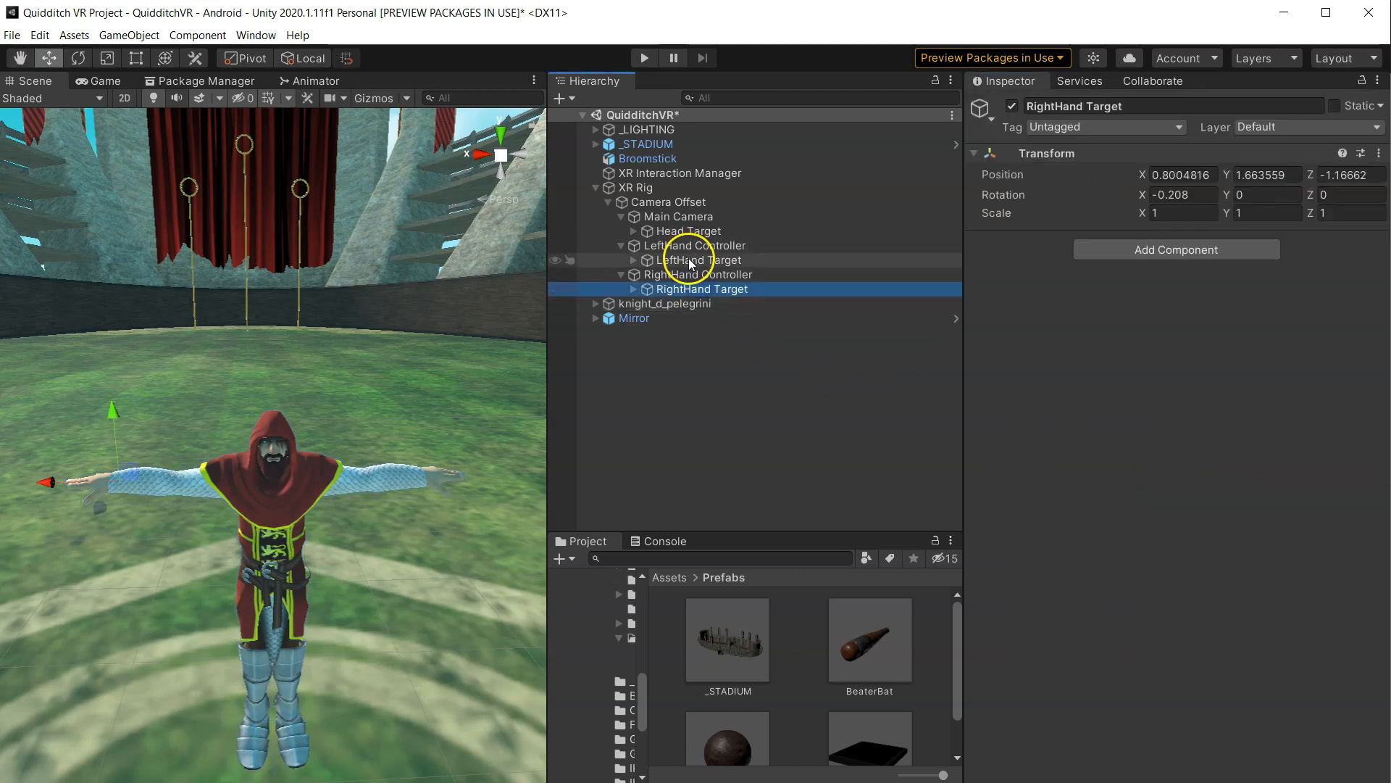
click(685, 231)
click(1199, 176)
text(0)
click(1261, 175)
text(0)
click(1342, 174)
text(0)
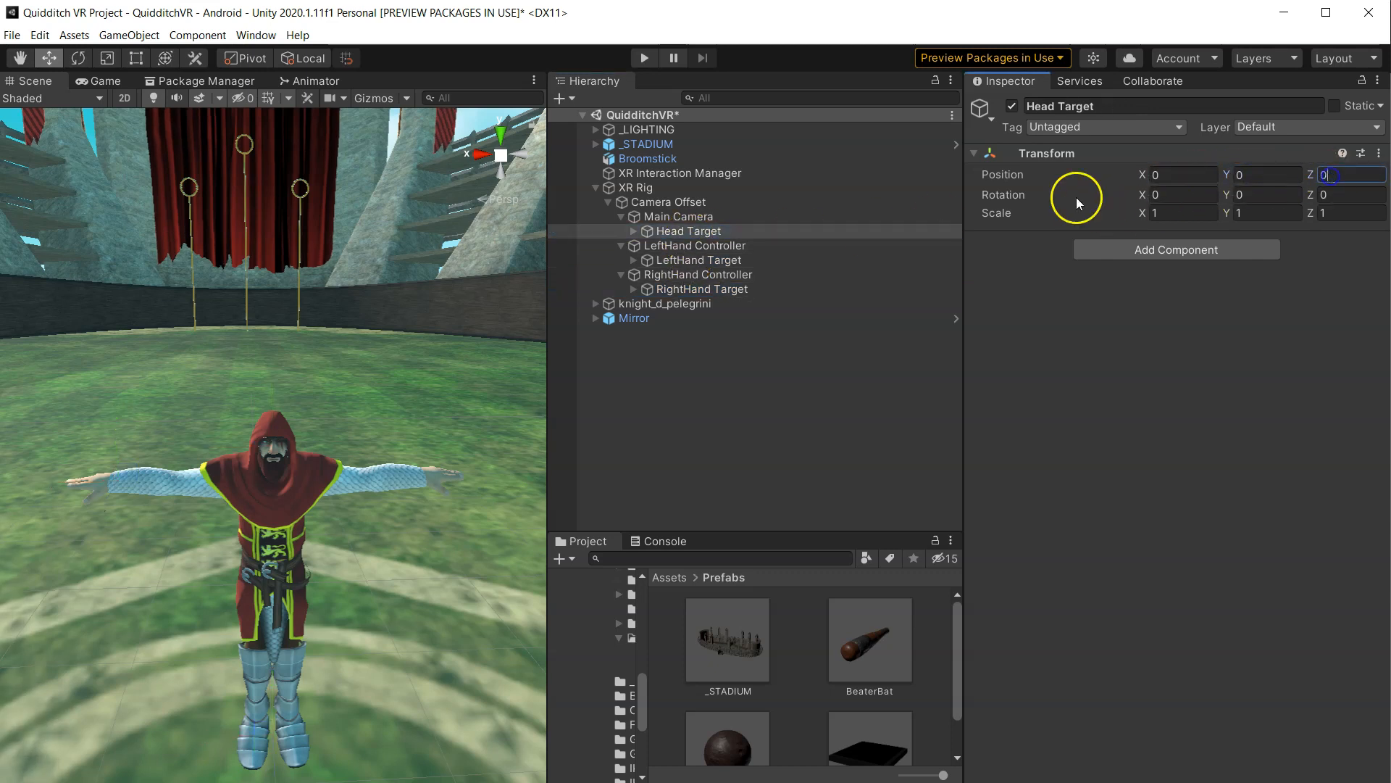
- Set the LeftHand Target's position to 0, 0, 0 under the LeftHand Controller
click(671, 261)
click(1188, 175)
text(0)
click(1277, 172)
text(0)
key(Return)
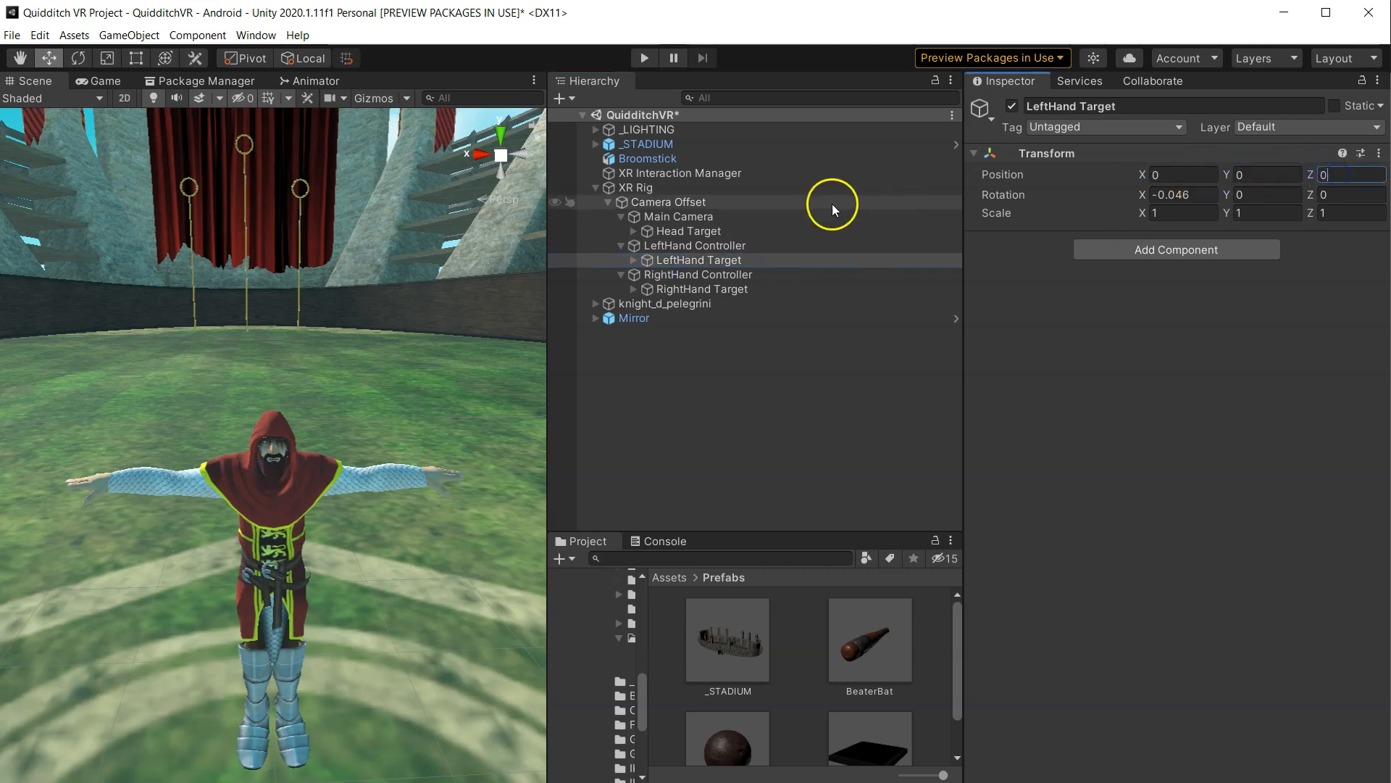
- Set the RightHand Target's position to 0, 0, 0 under the RightHand Controller
click(678, 288)
click(1188, 175)
text(0)
click(1276, 175)
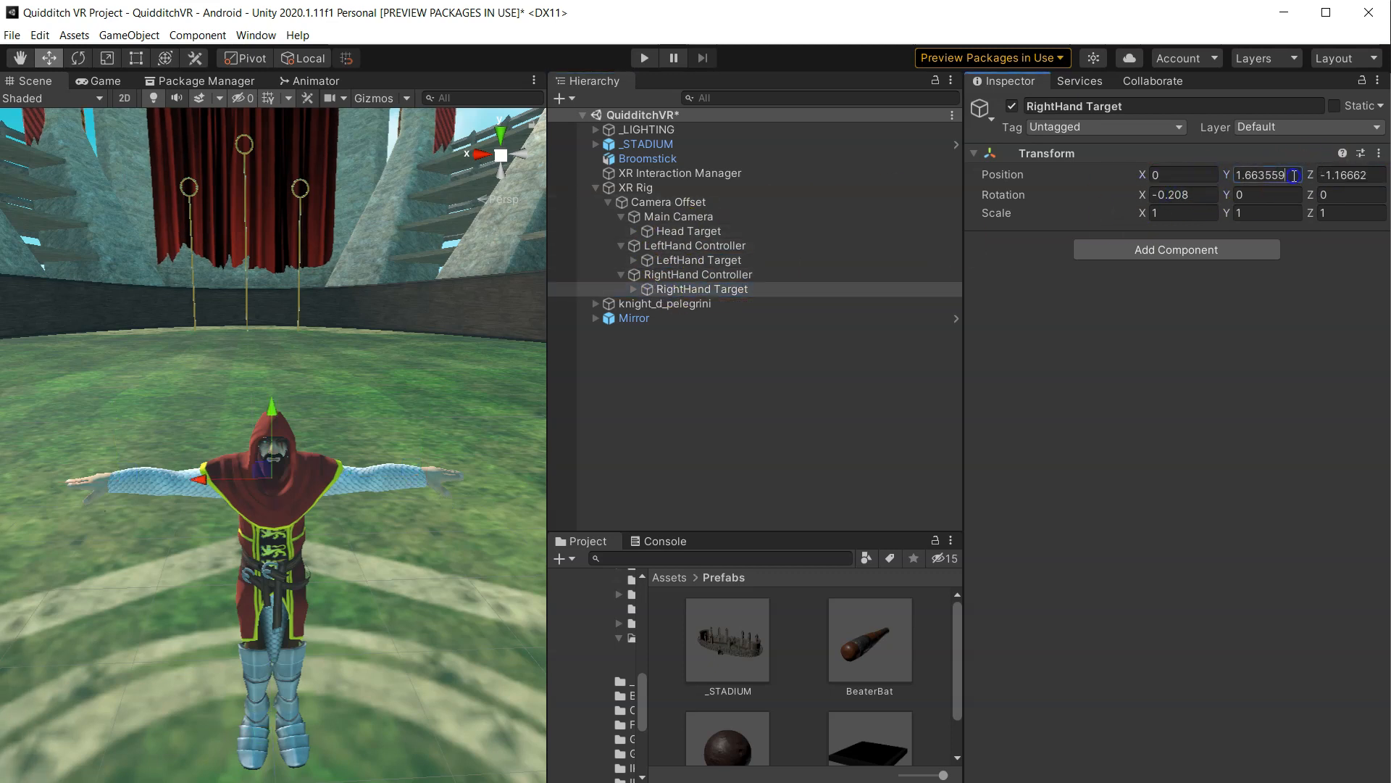
text(0)
click(1337, 174)
text(0)
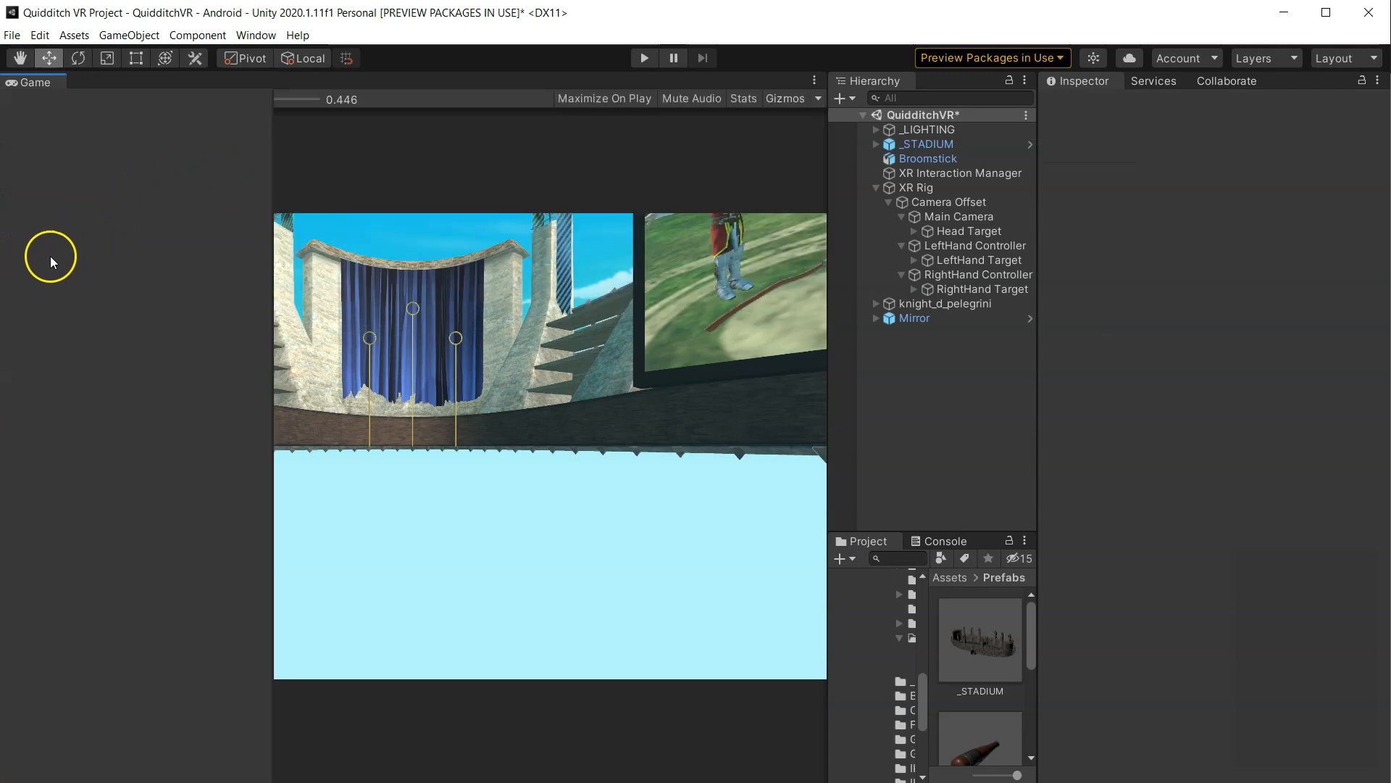
- Dock the Game view beside the Scene view and run the scene to test the knight's body tracking
drag(51, 256, 47, 258)
click(637, 58)
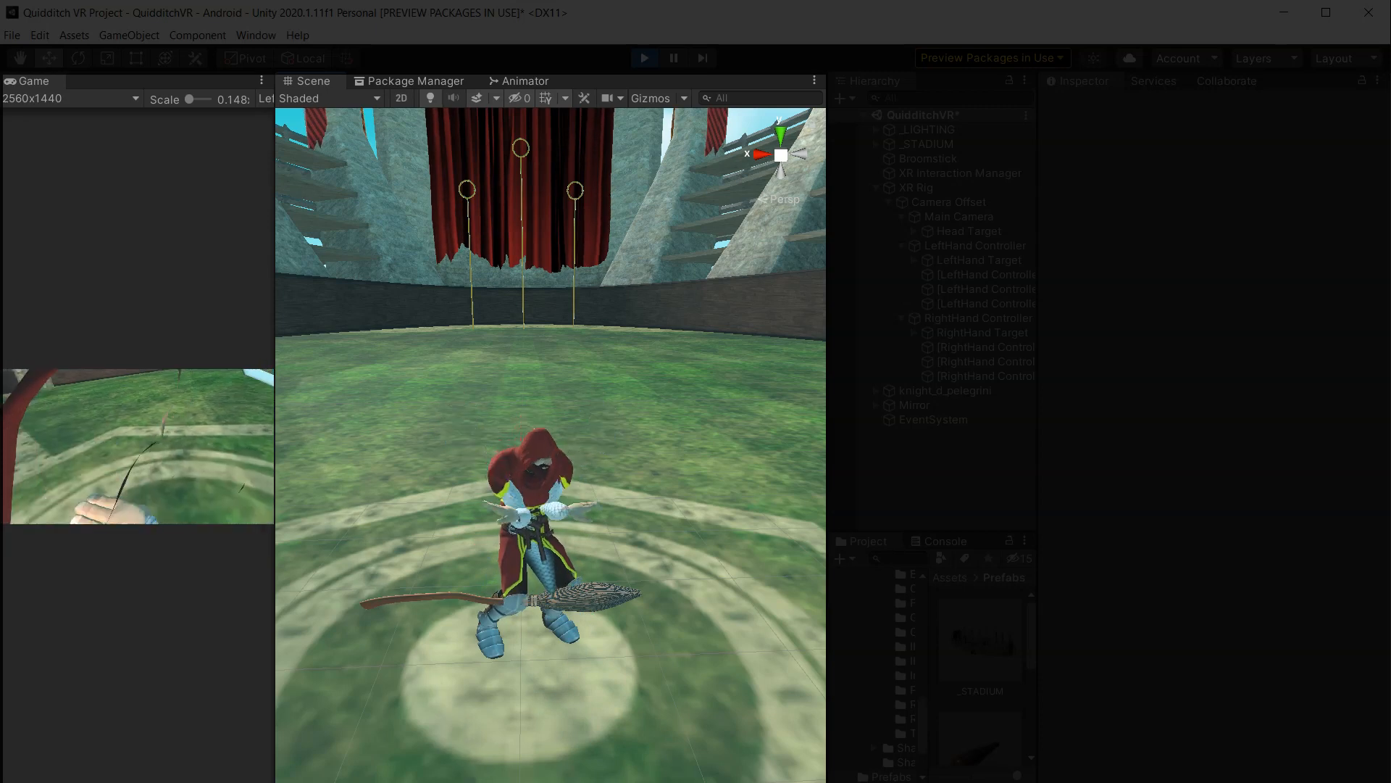
click(497, 452)
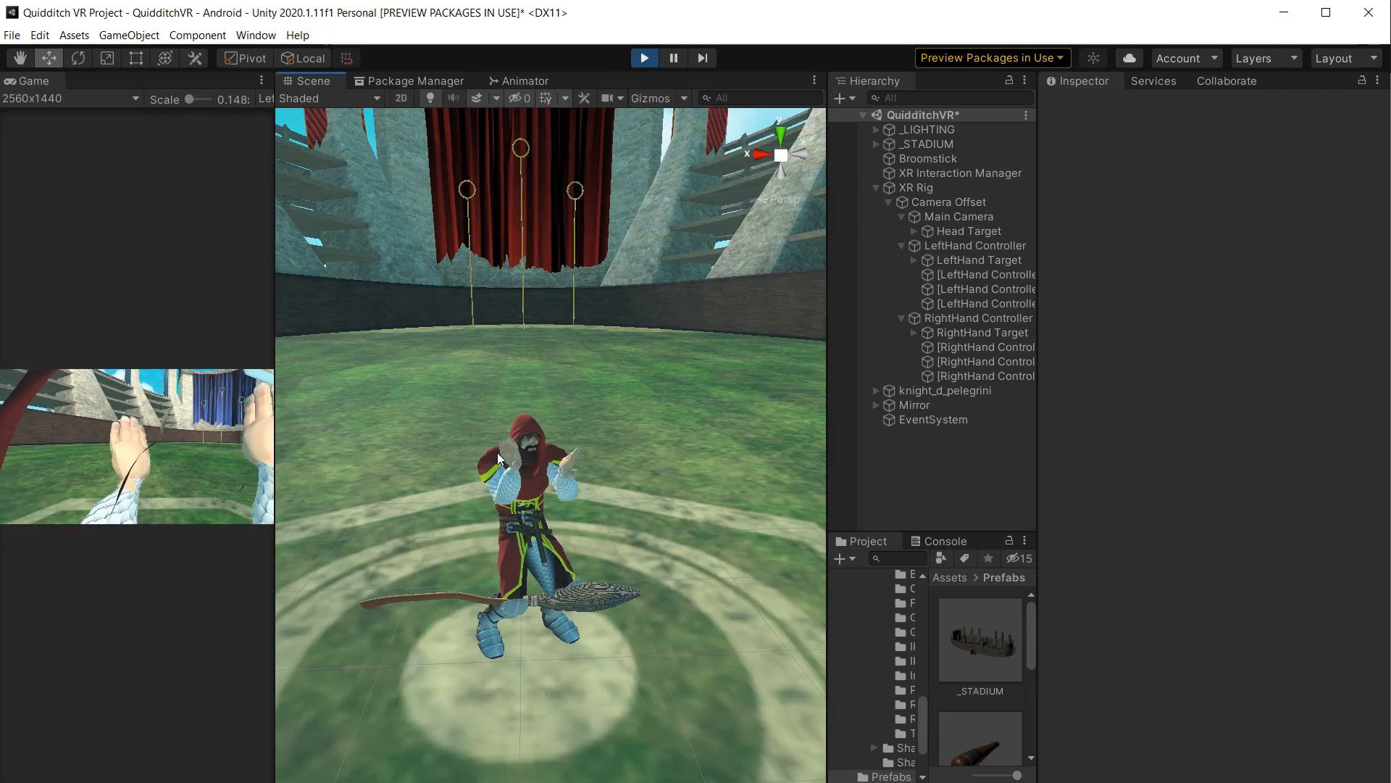
click(658, 351)
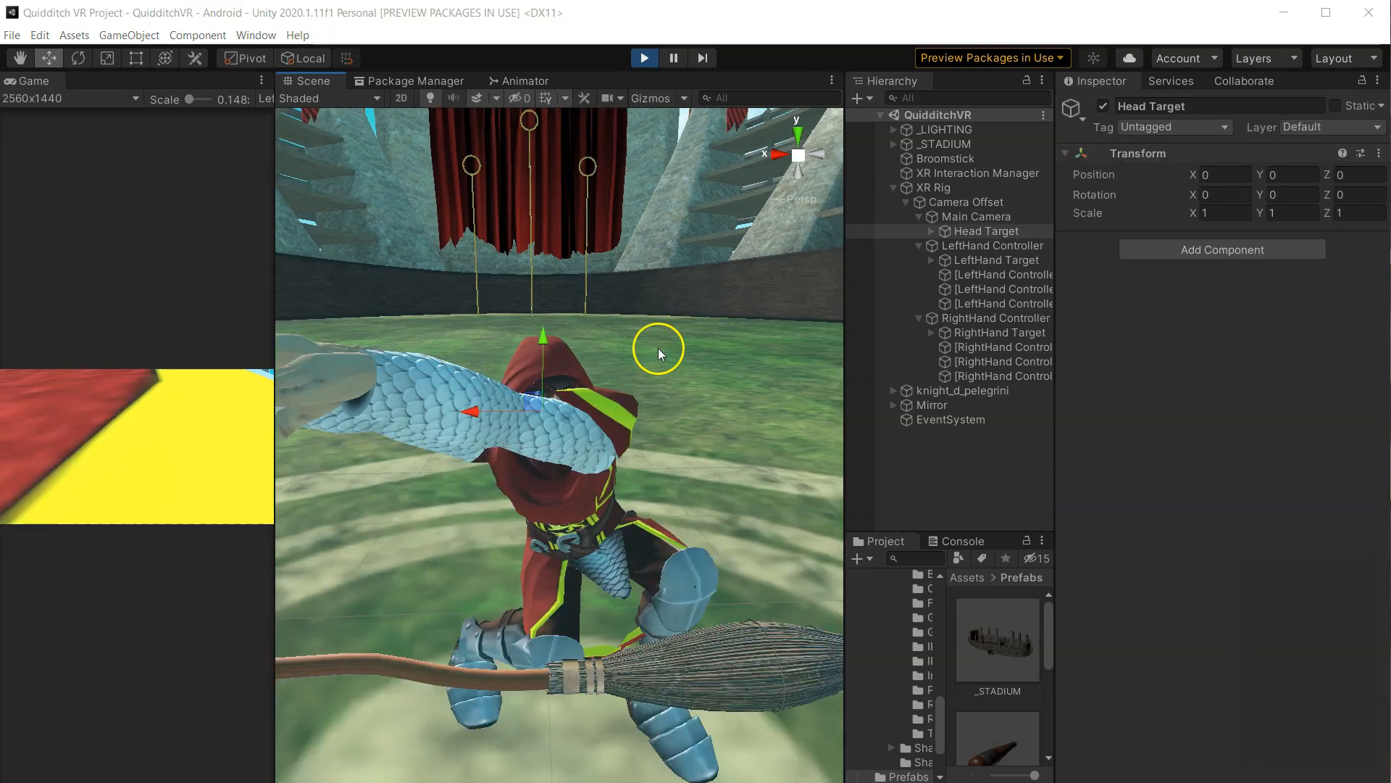
- During play, move the Head Target to about X 0.001, Y 0.006, Z -0.125 and turn on the Scene view gizmos
scroll(658, 350, up, 3)
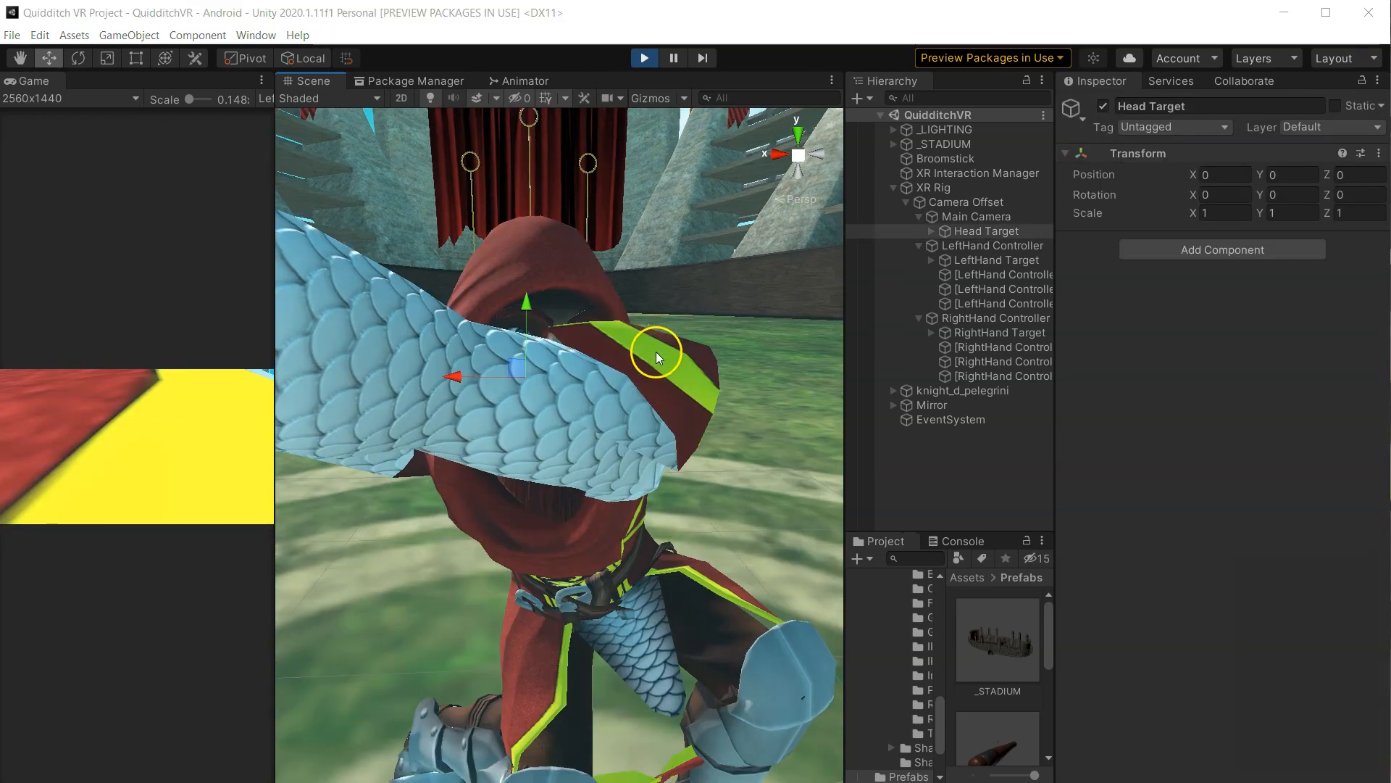
right_drag(658, 352, 736, 410)
scroll(703, 412, up, 3)
middle_drag(703, 411, 853, 467)
right_drag(637, 405, 693, 450)
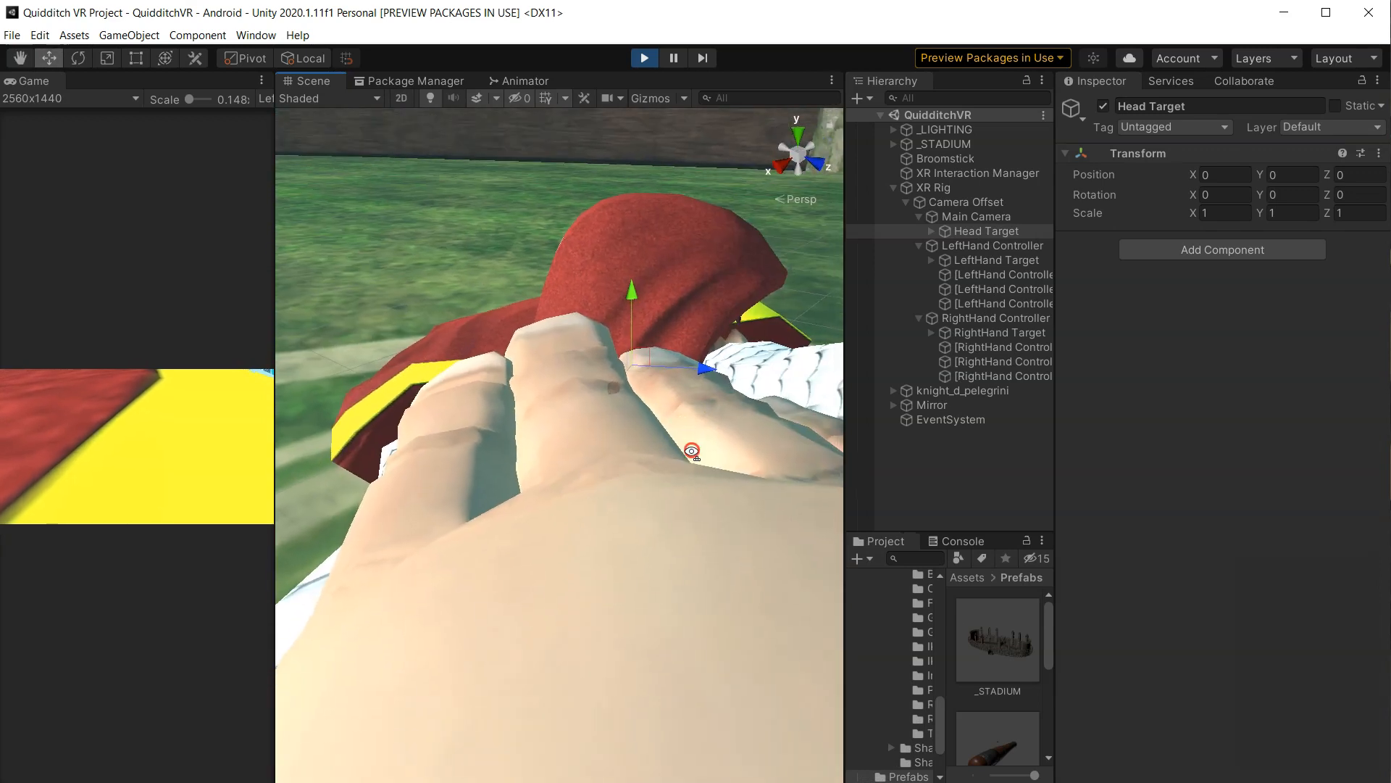
middle_drag(725, 413, 664, 432)
drag(639, 395, 558, 398)
click(972, 231)
click(647, 99)
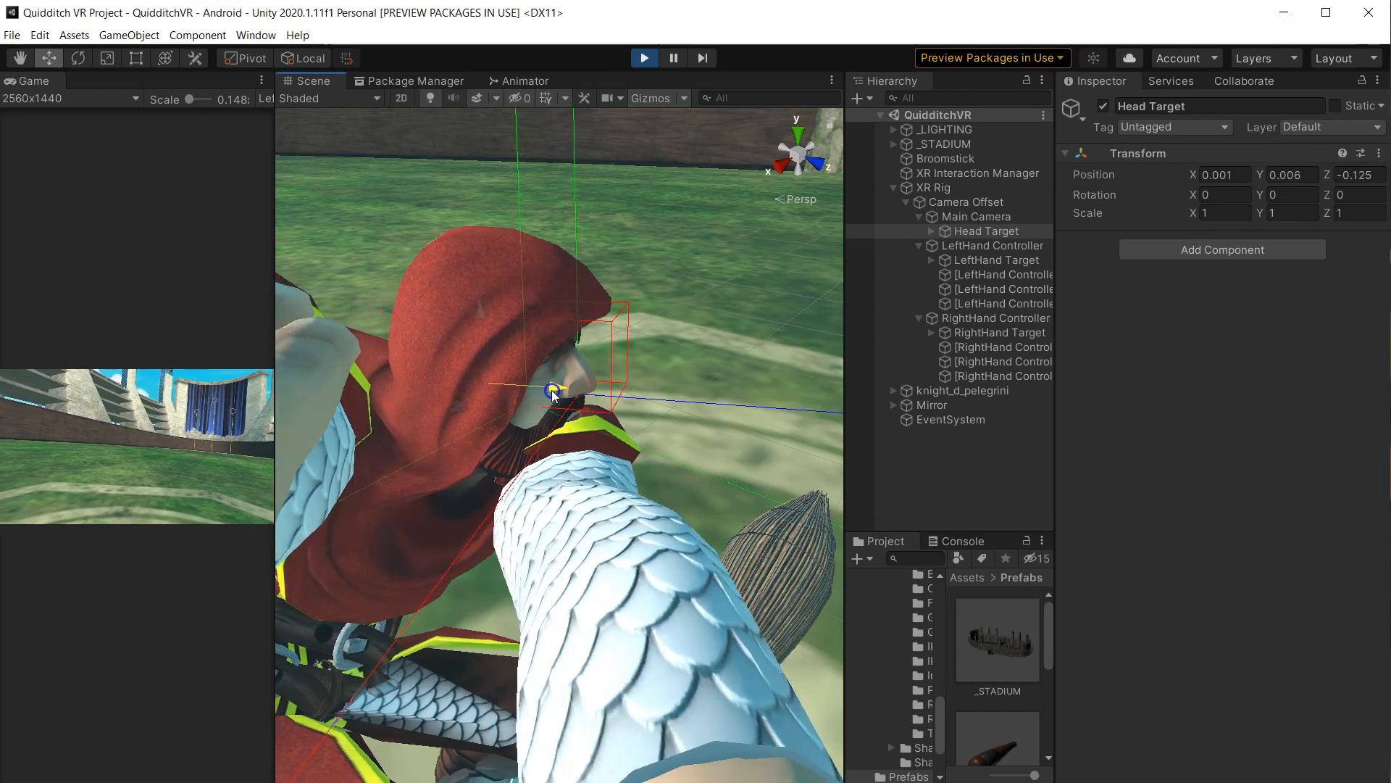
- Exit play mode and widen the Hierarchy
key(ctrl+p)
scroll(536, 311, down, 4)
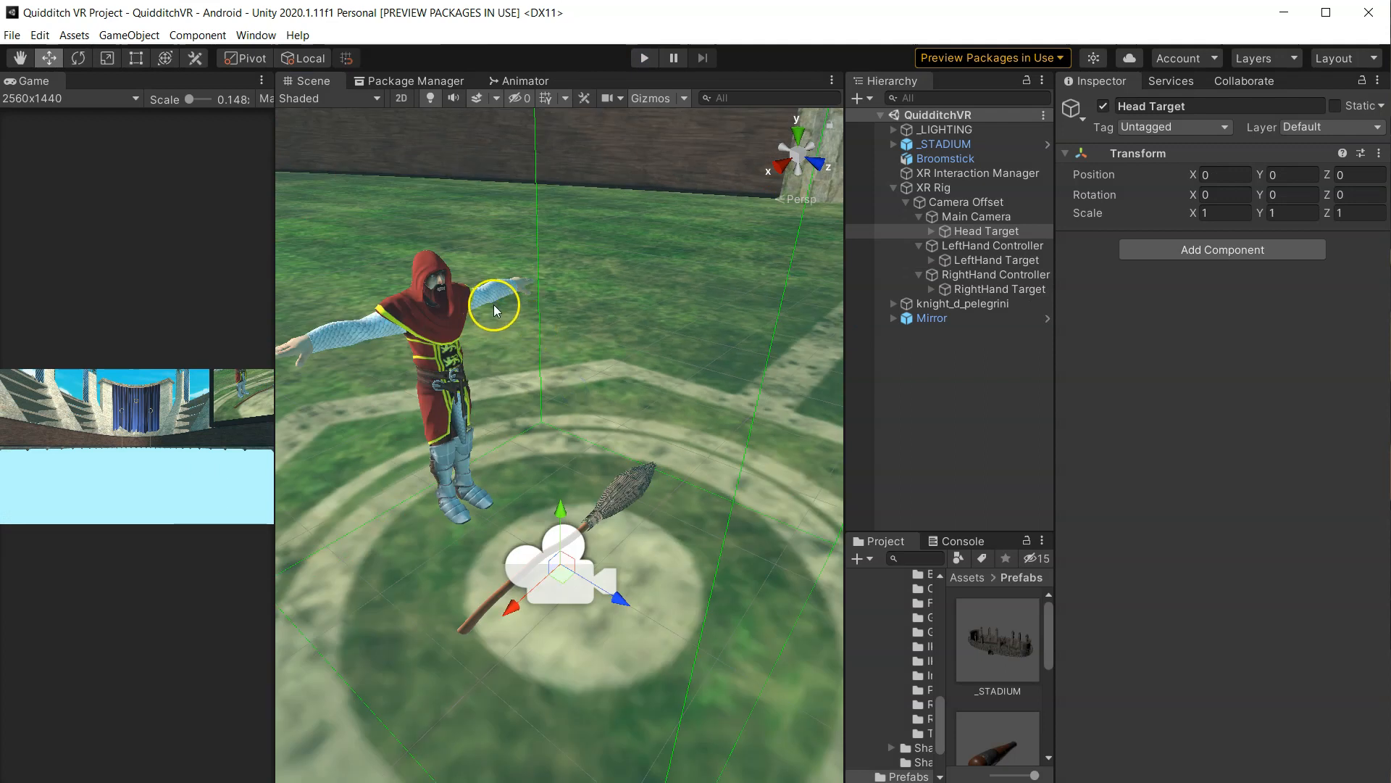
drag(842, 347, 613, 335)
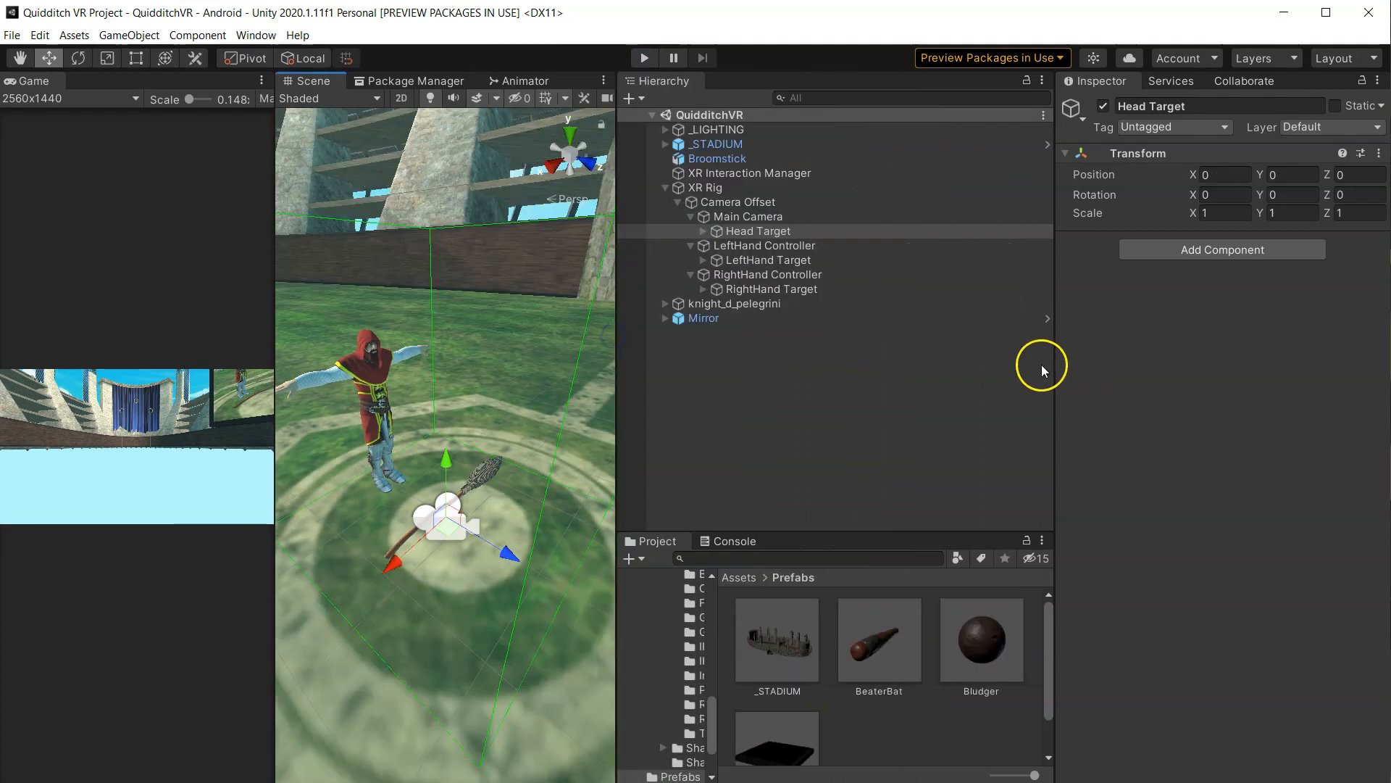
- Widen the Inspector and set the Head Target's position to 0, 0.1, -0.15
drag(1051, 366, 919, 360)
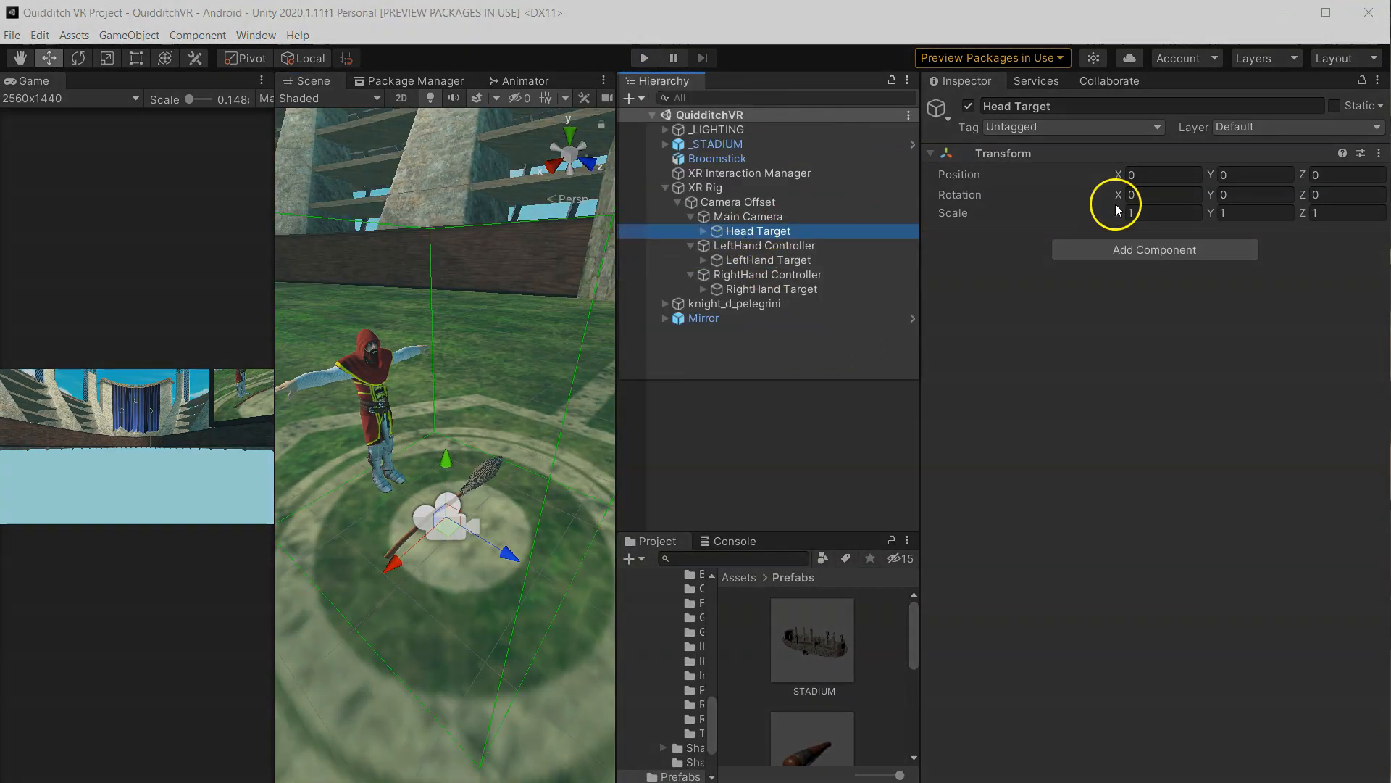
click(1249, 180)
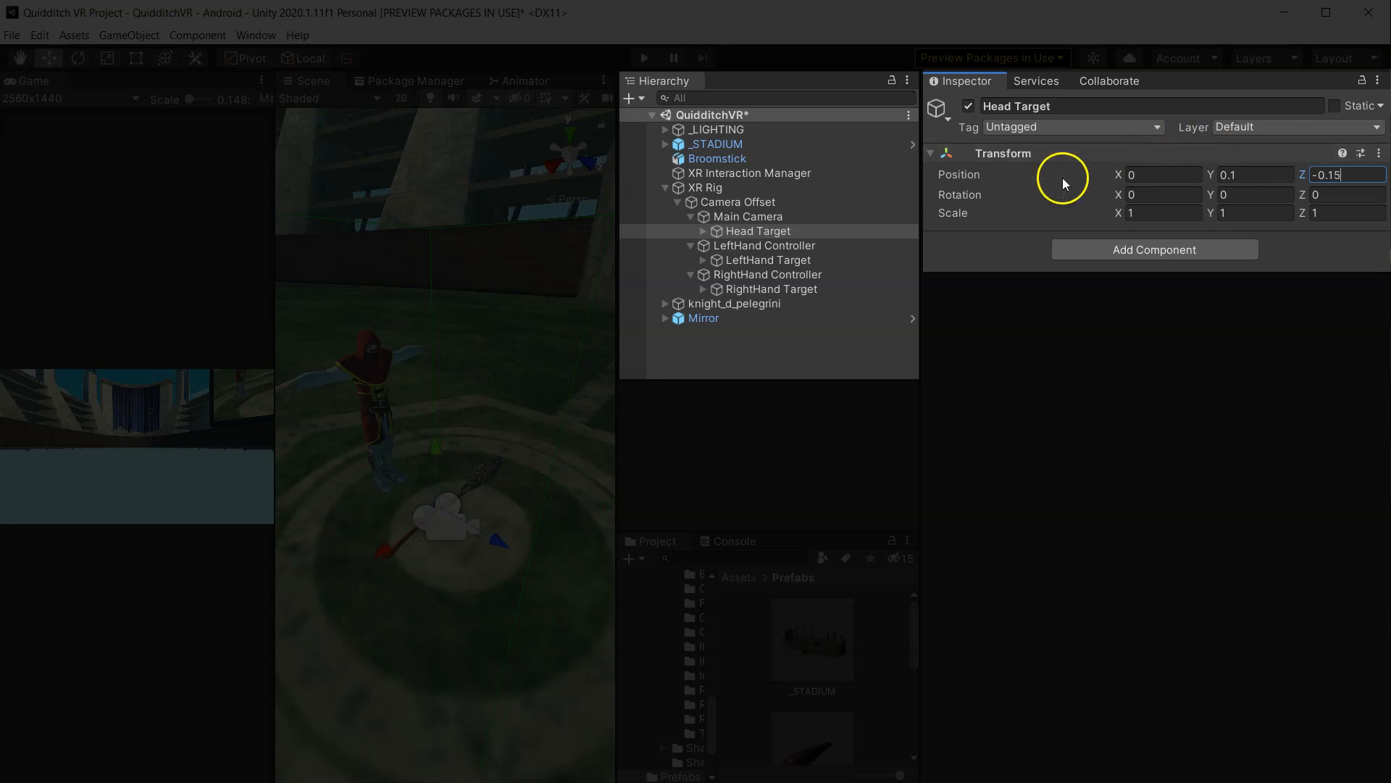
- Set the LeftHand Target's position to 0, 0, -0.1 and its rotation to -90, 90, 0
click(797, 260)
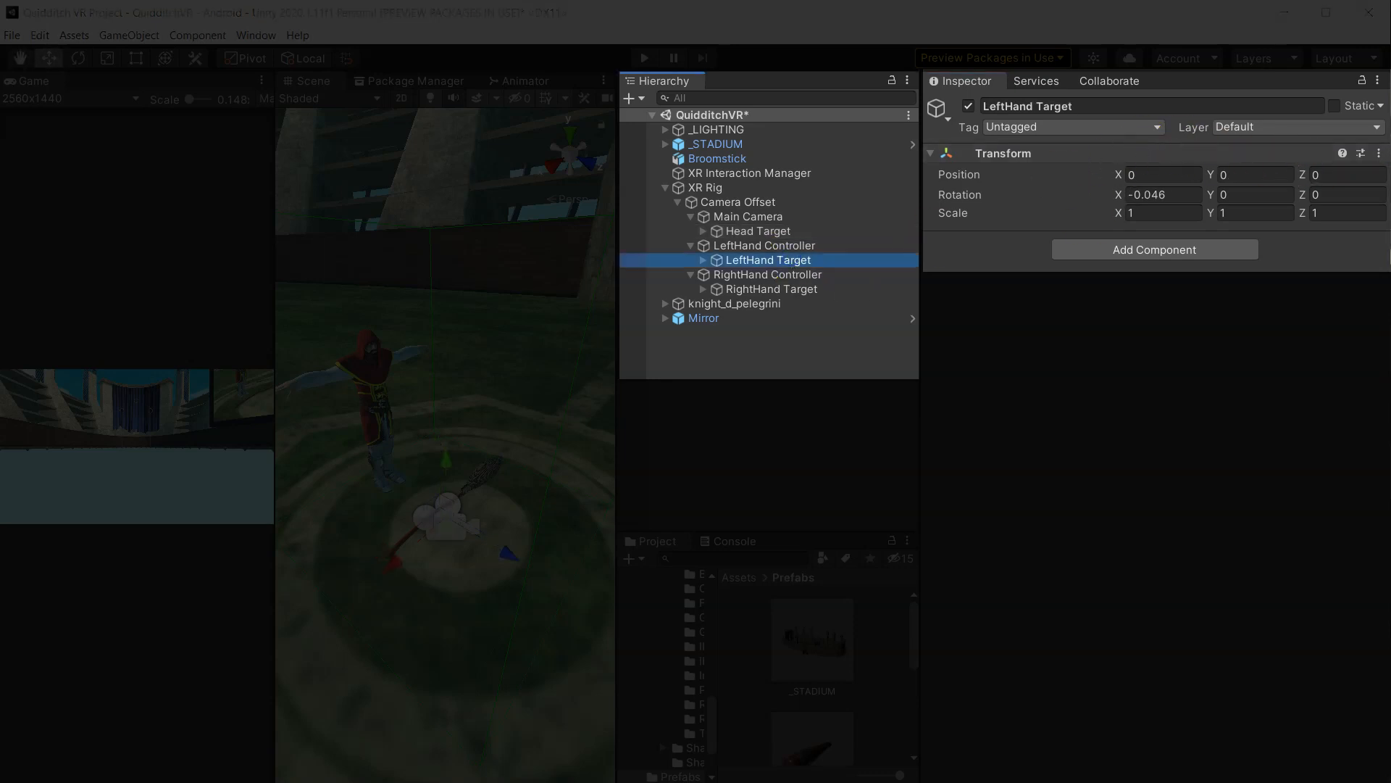
click(1156, 175)
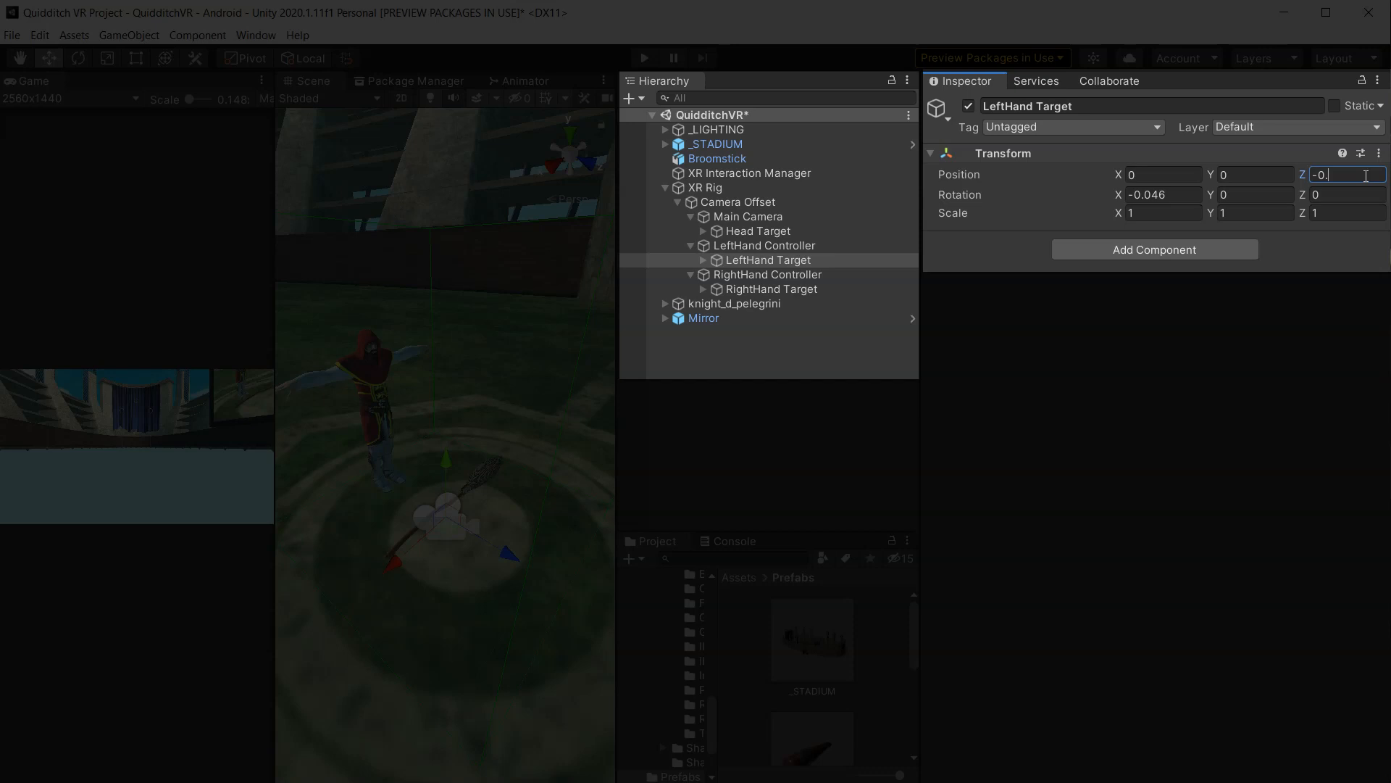
click(1195, 196)
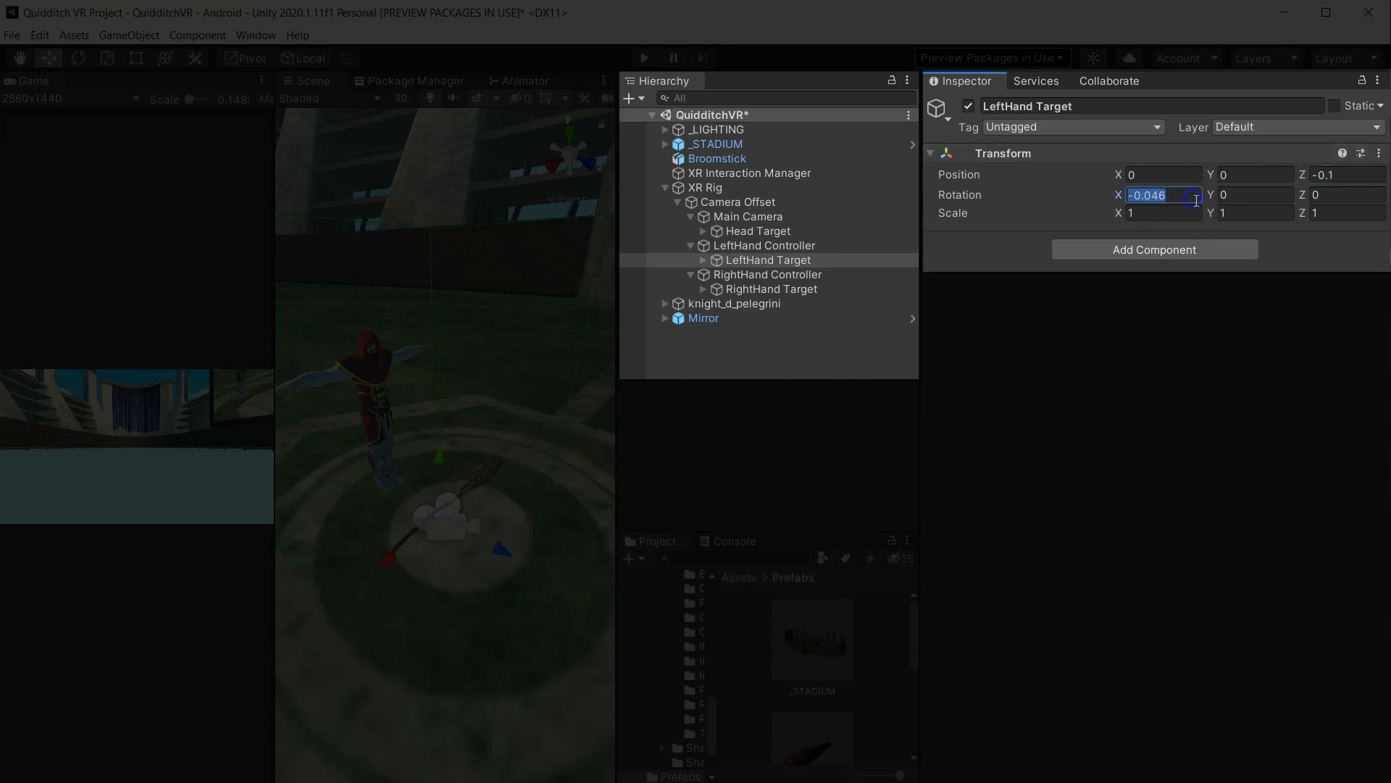
click(1255, 199)
text(90)
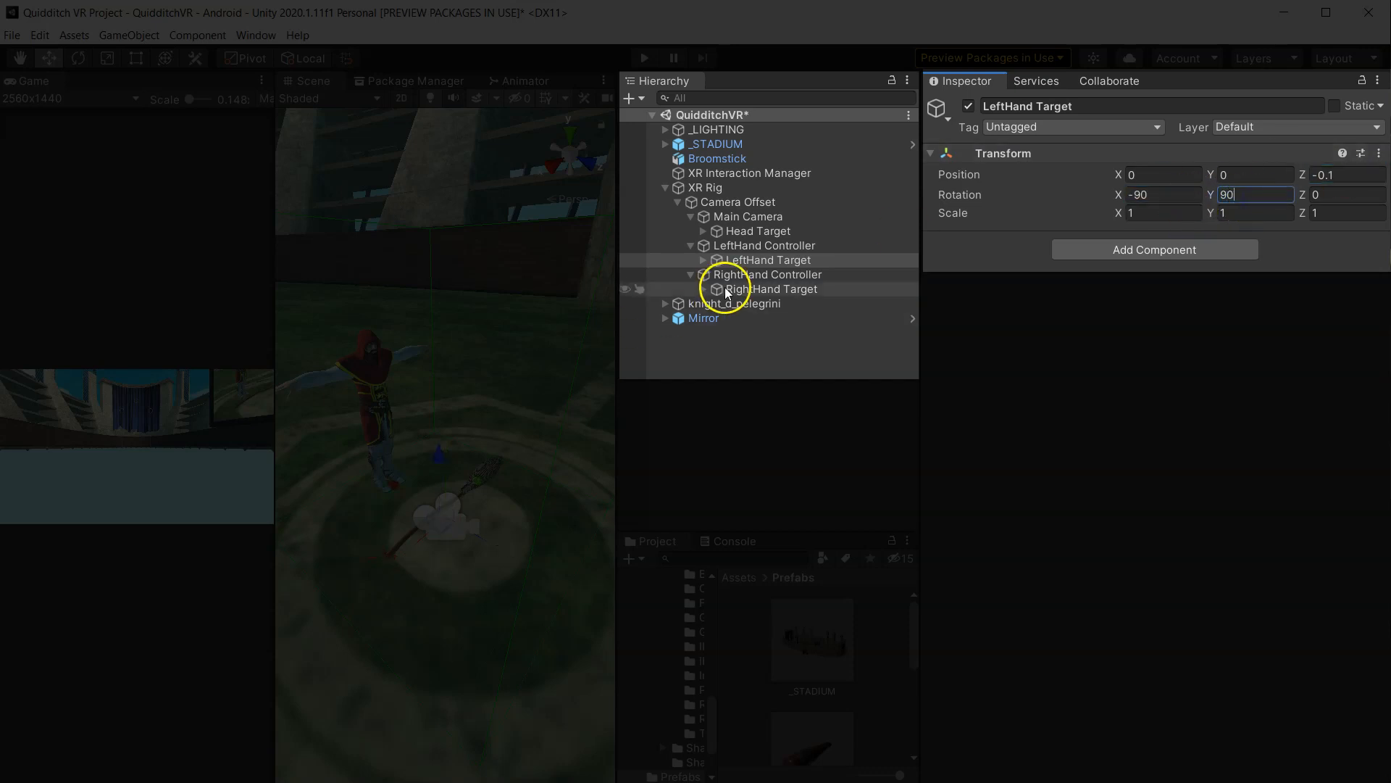
- Set the RightHand Target's position to 0, 0, -0.1 and its rotation to -90, -90, 0
click(728, 289)
click(1175, 194)
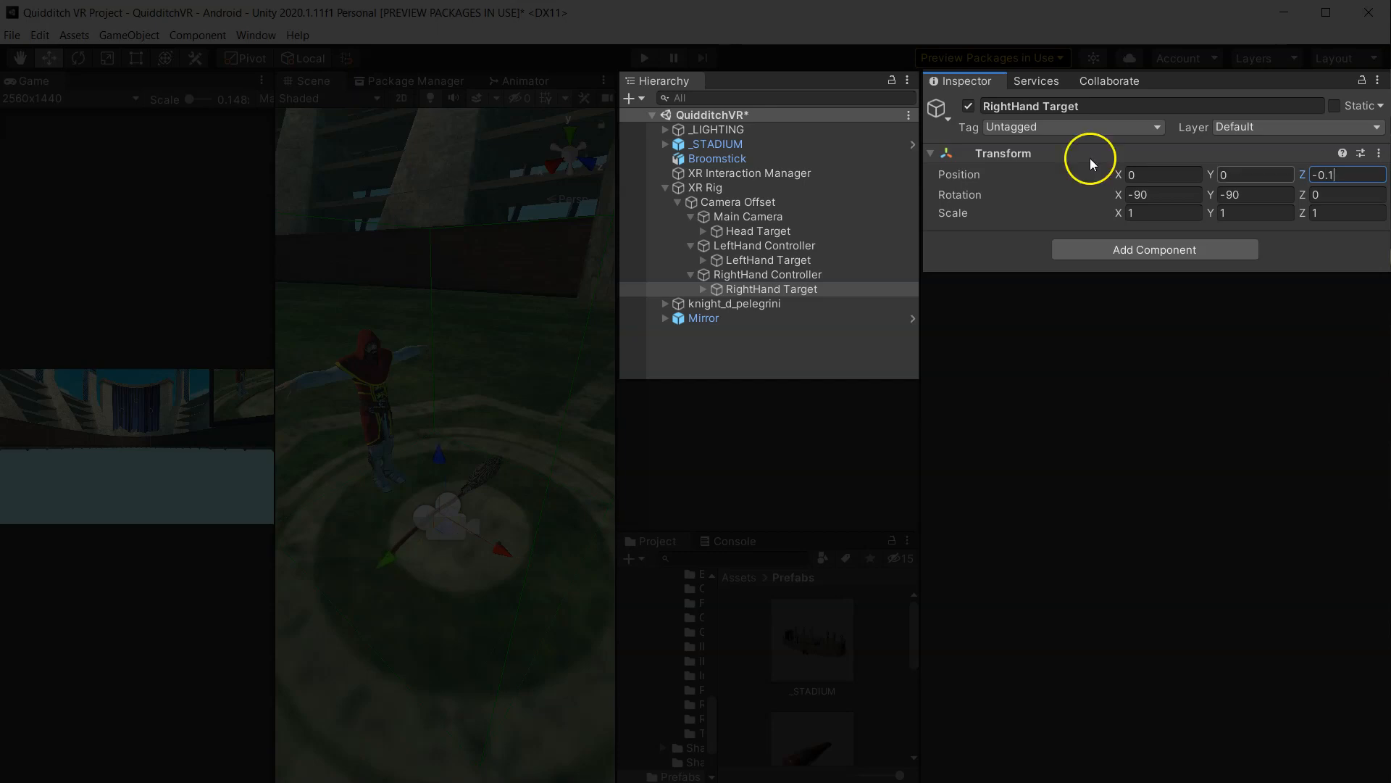
click(630, 368)
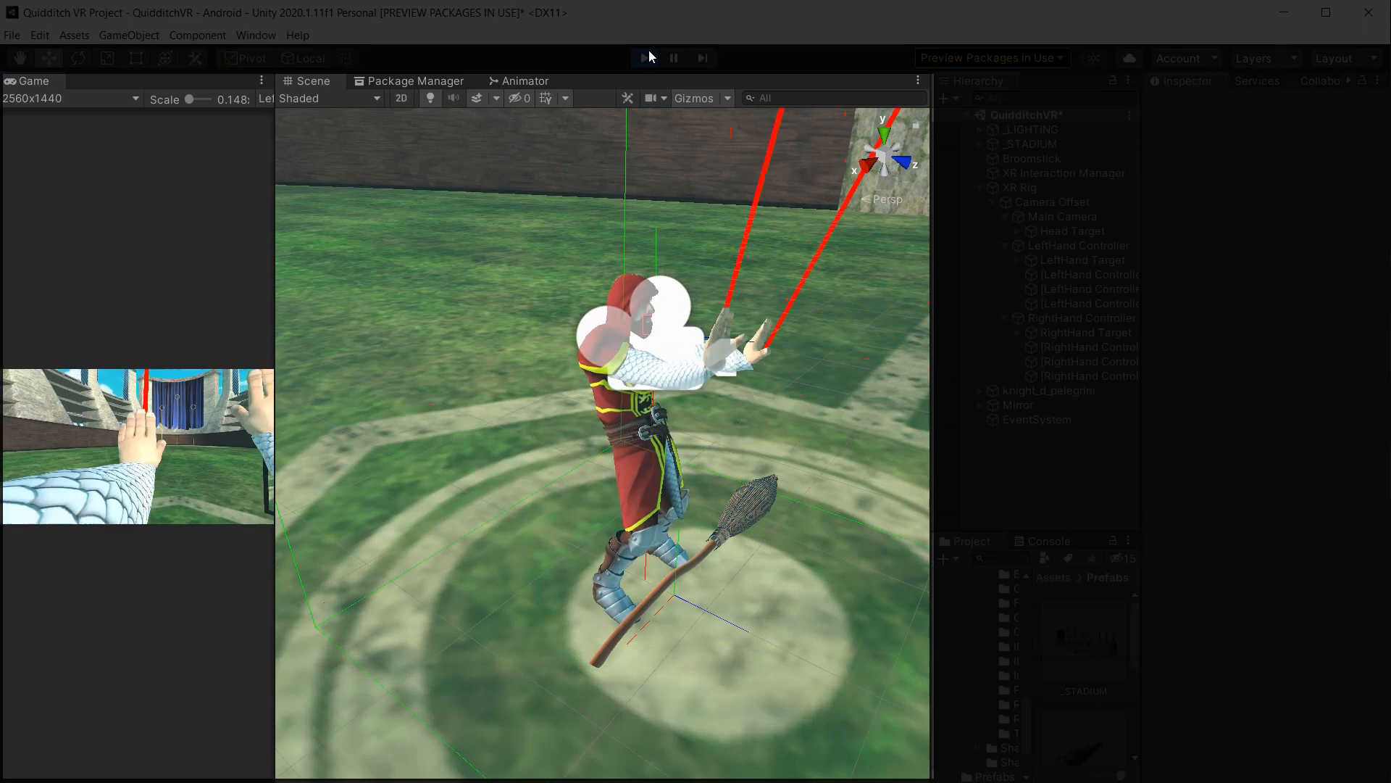
- Play test the scene, checking the knight's head, hand and body tracking from several angles, and exit play mode
click(642, 32)
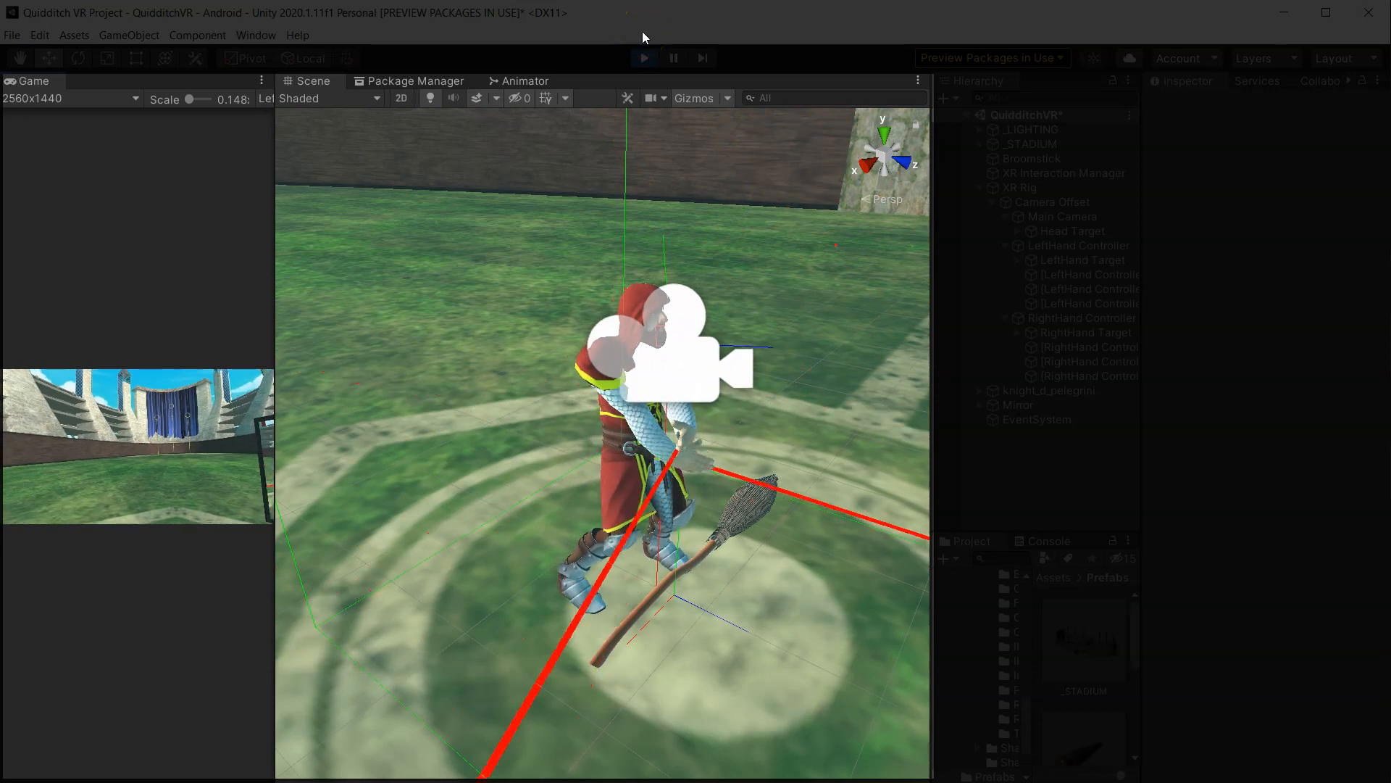
click(706, 98)
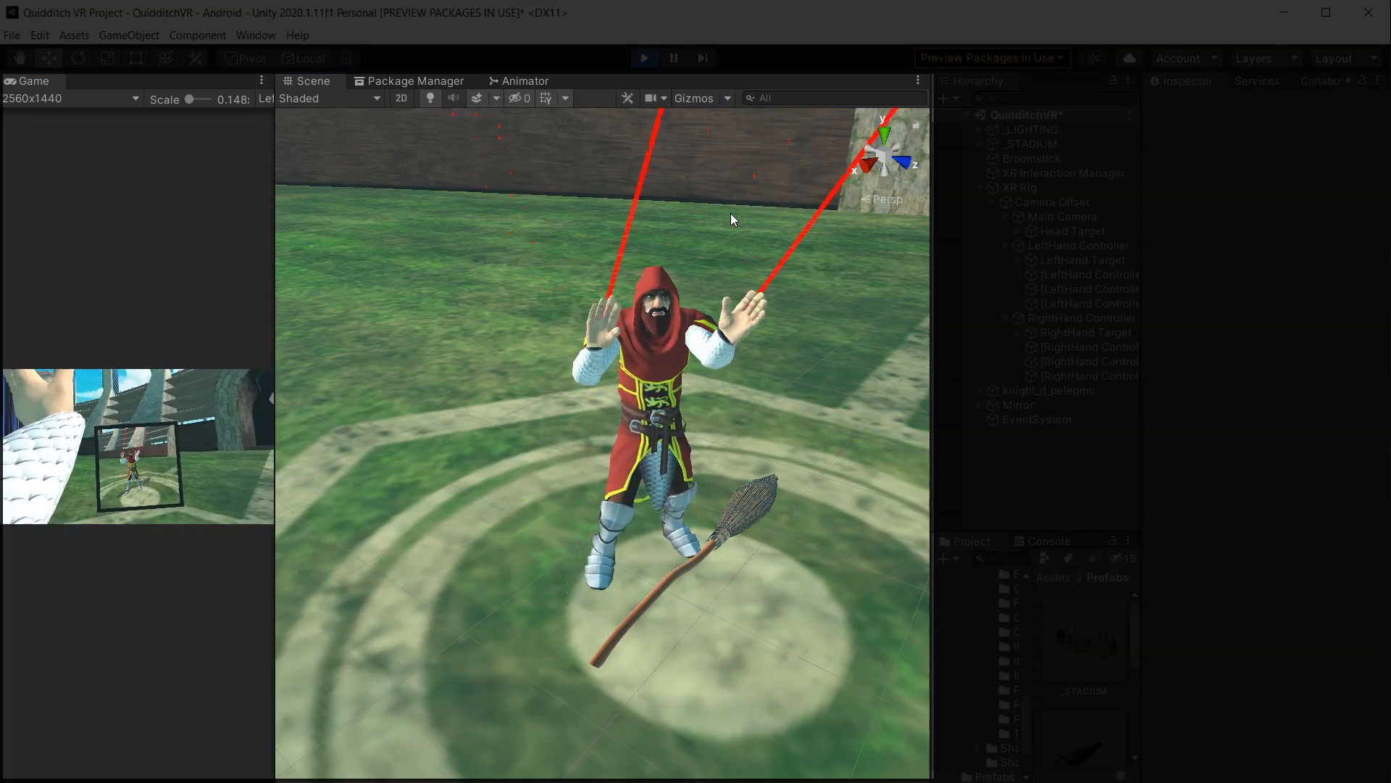
click(734, 215)
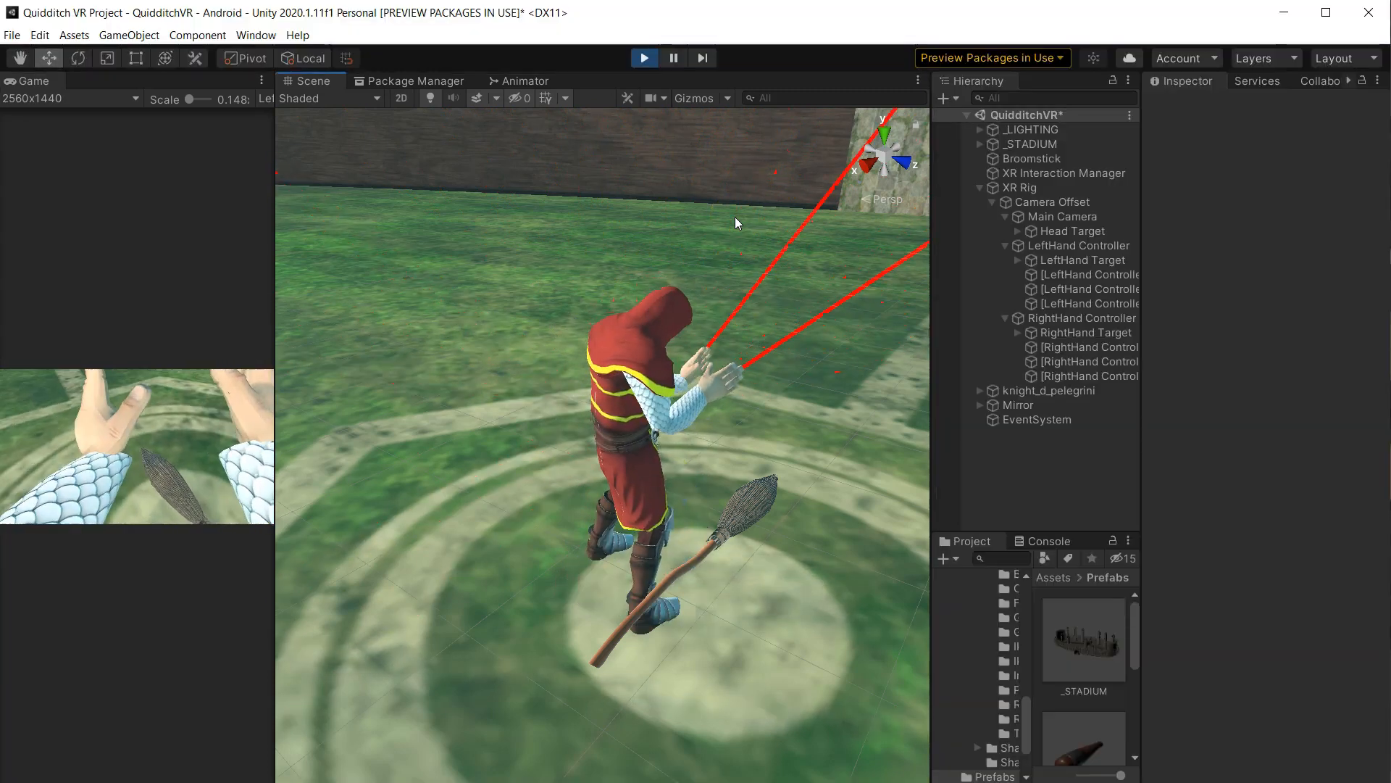
click(354, 375)
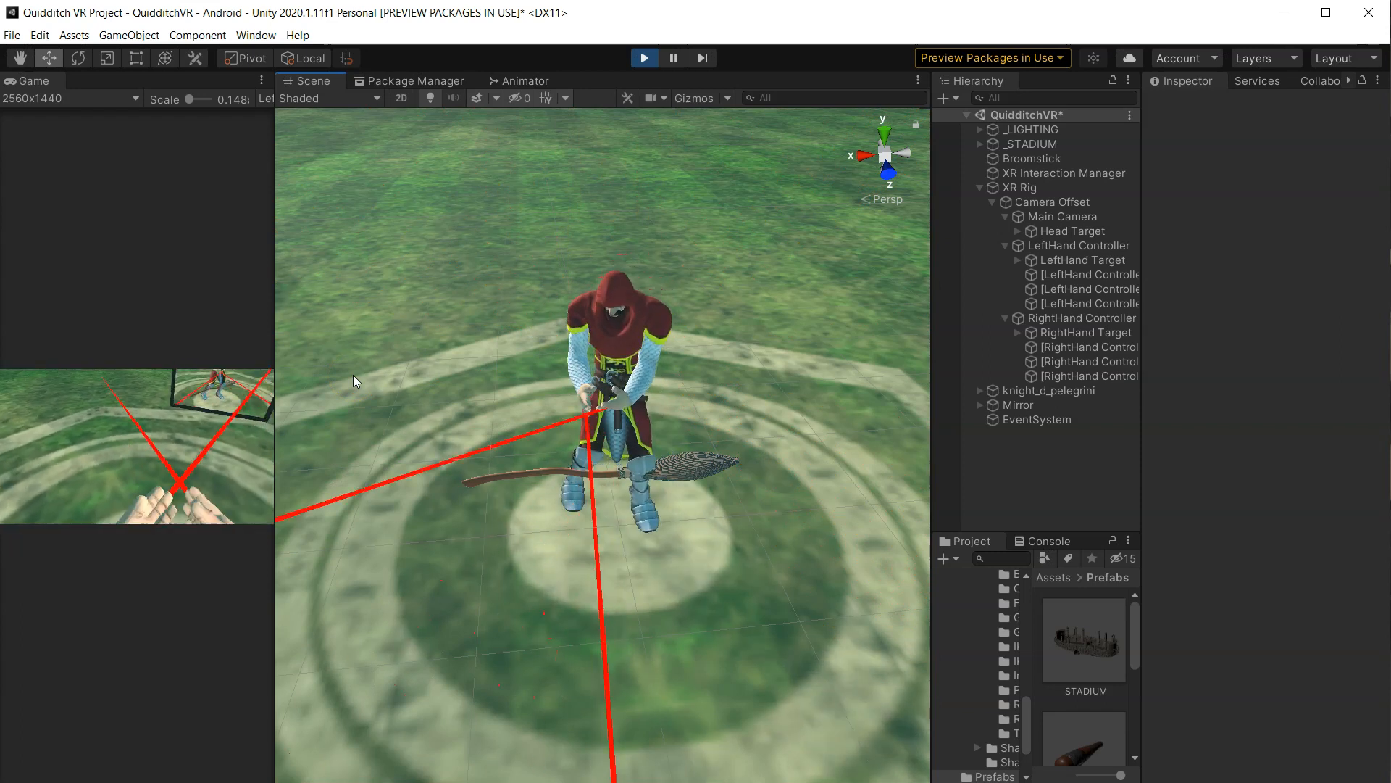
click(603, 467)
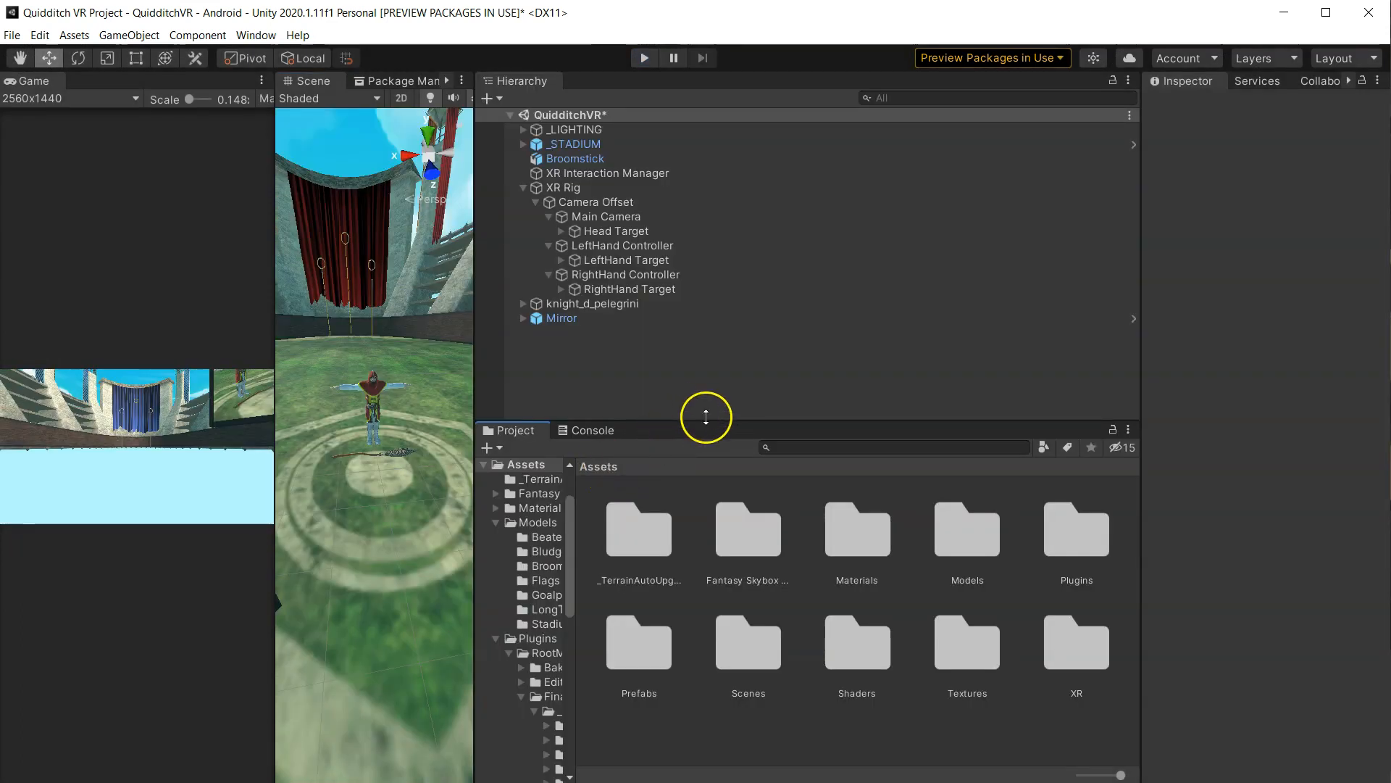
- Enlarge the Project area and import the whole Oculus Touch Controller Models package from Downloads into Assets
drag(705, 418, 706, 300)
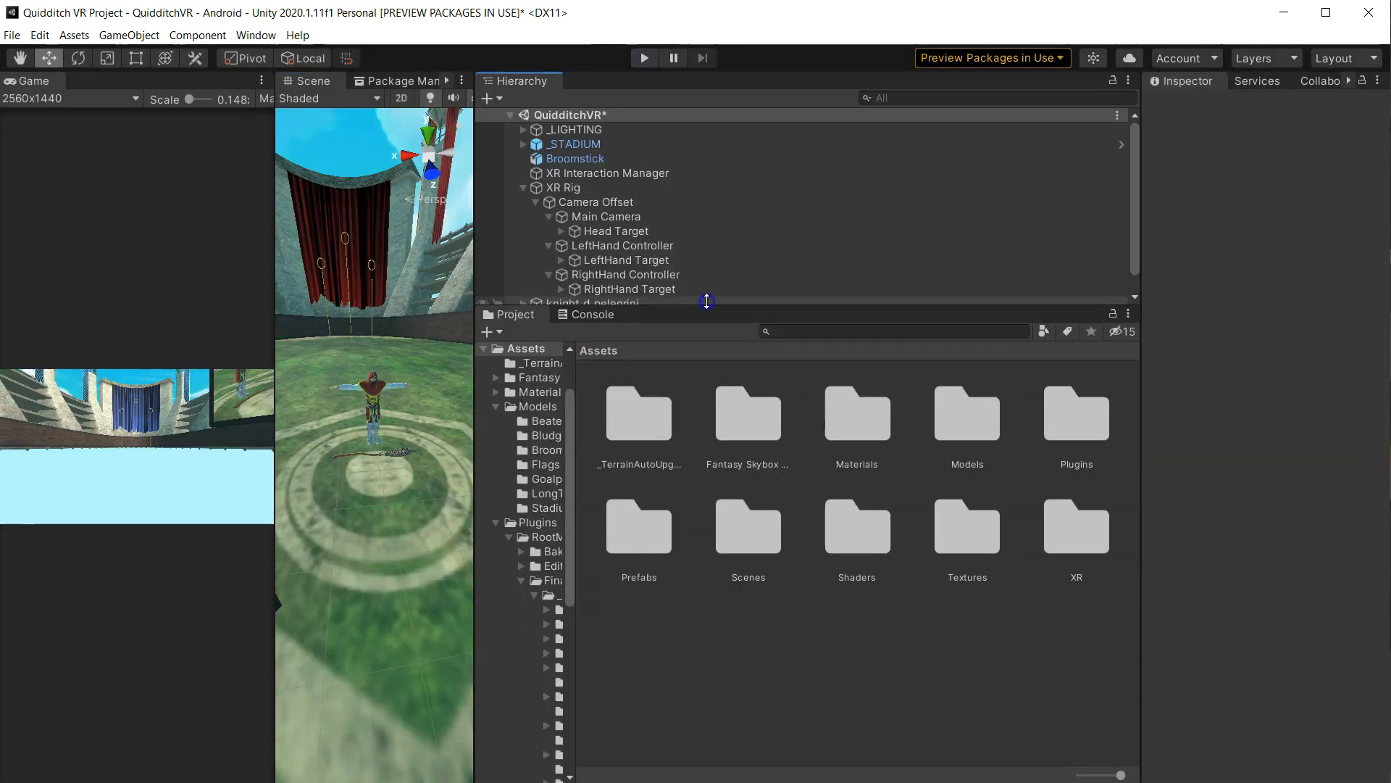
click(637, 662)
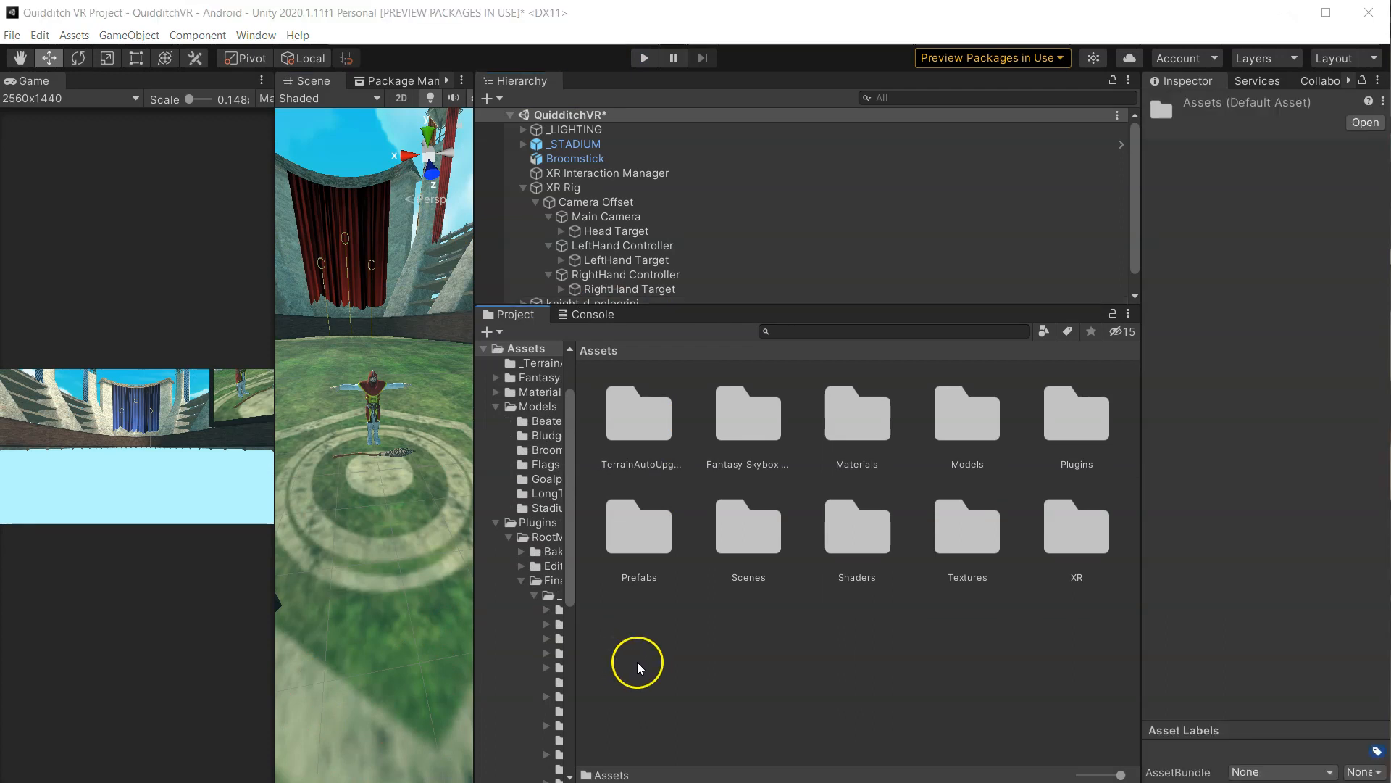
right_click(619, 685)
click(756, 427)
click(908, 432)
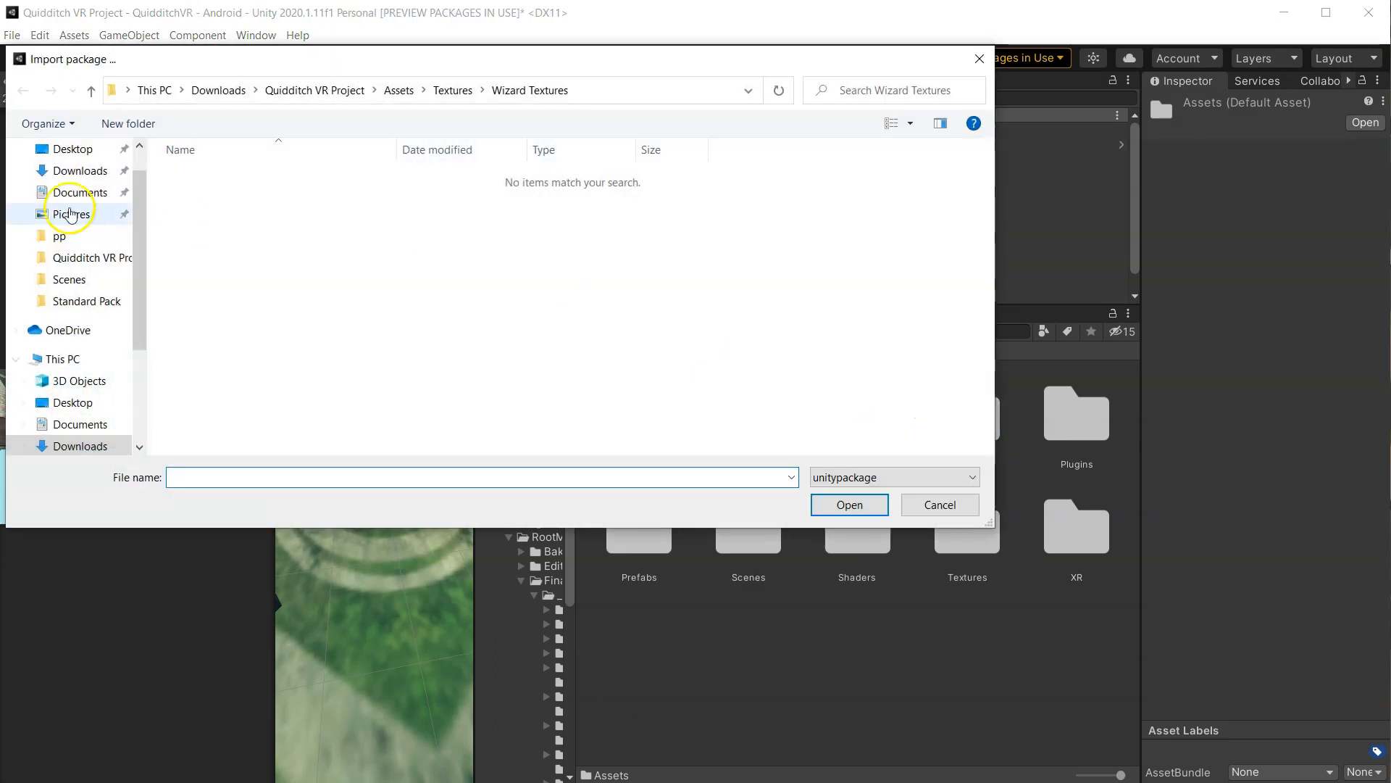
click(75, 170)
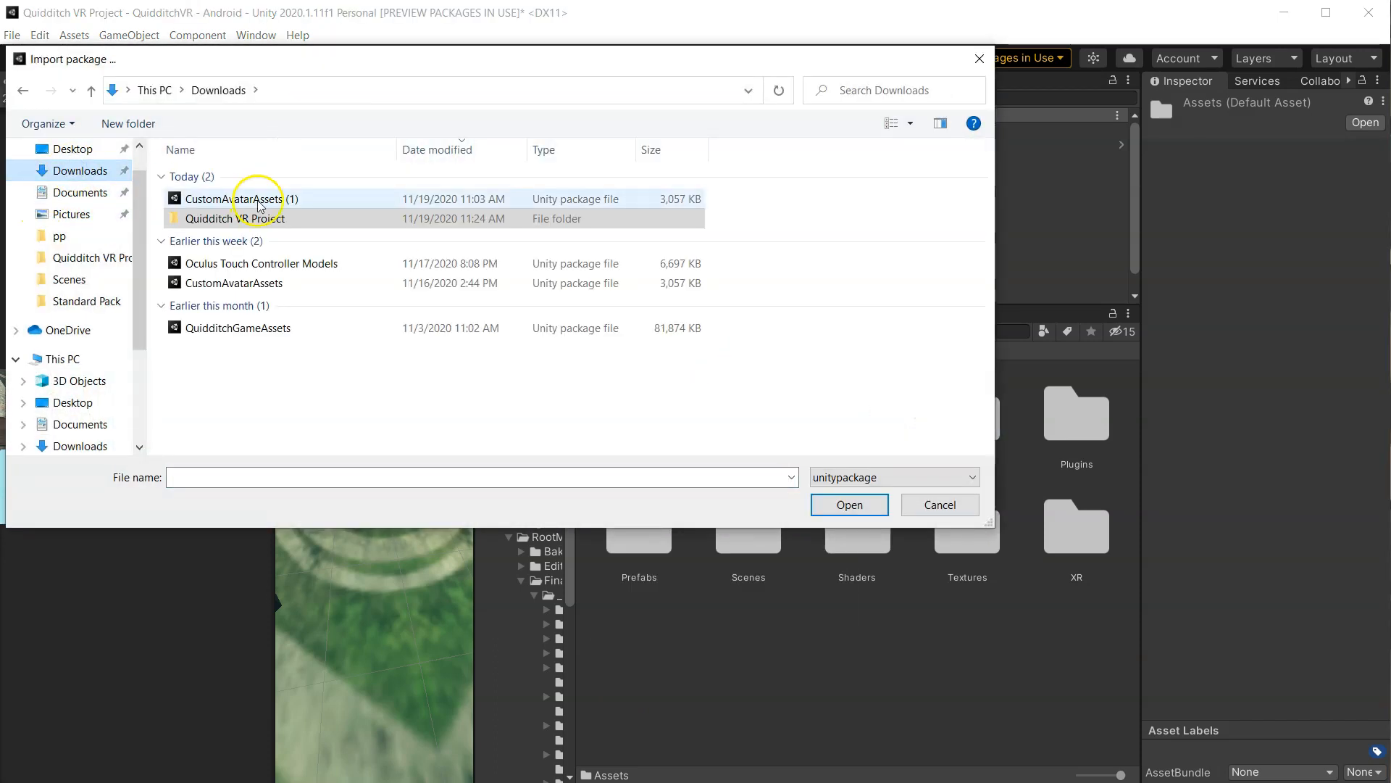
click(287, 262)
click(851, 505)
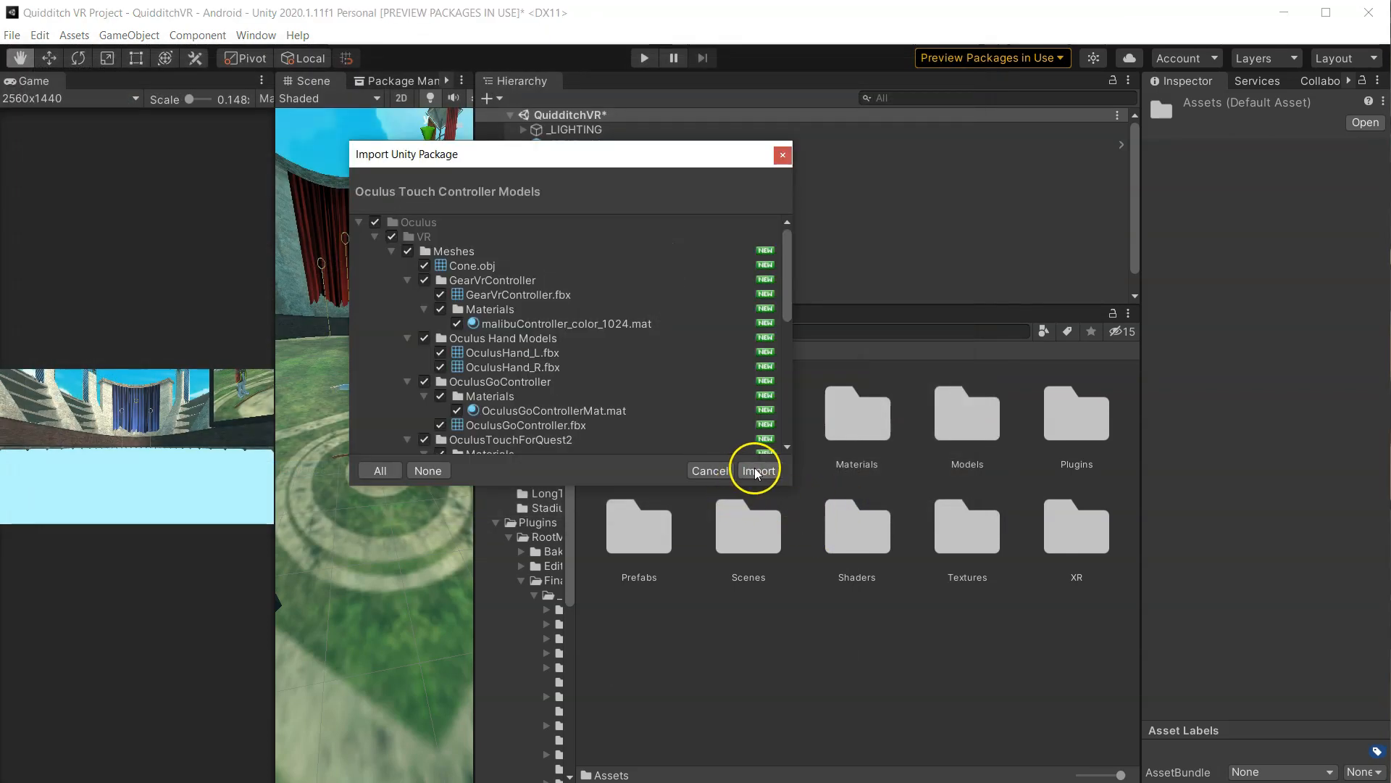
click(755, 471)
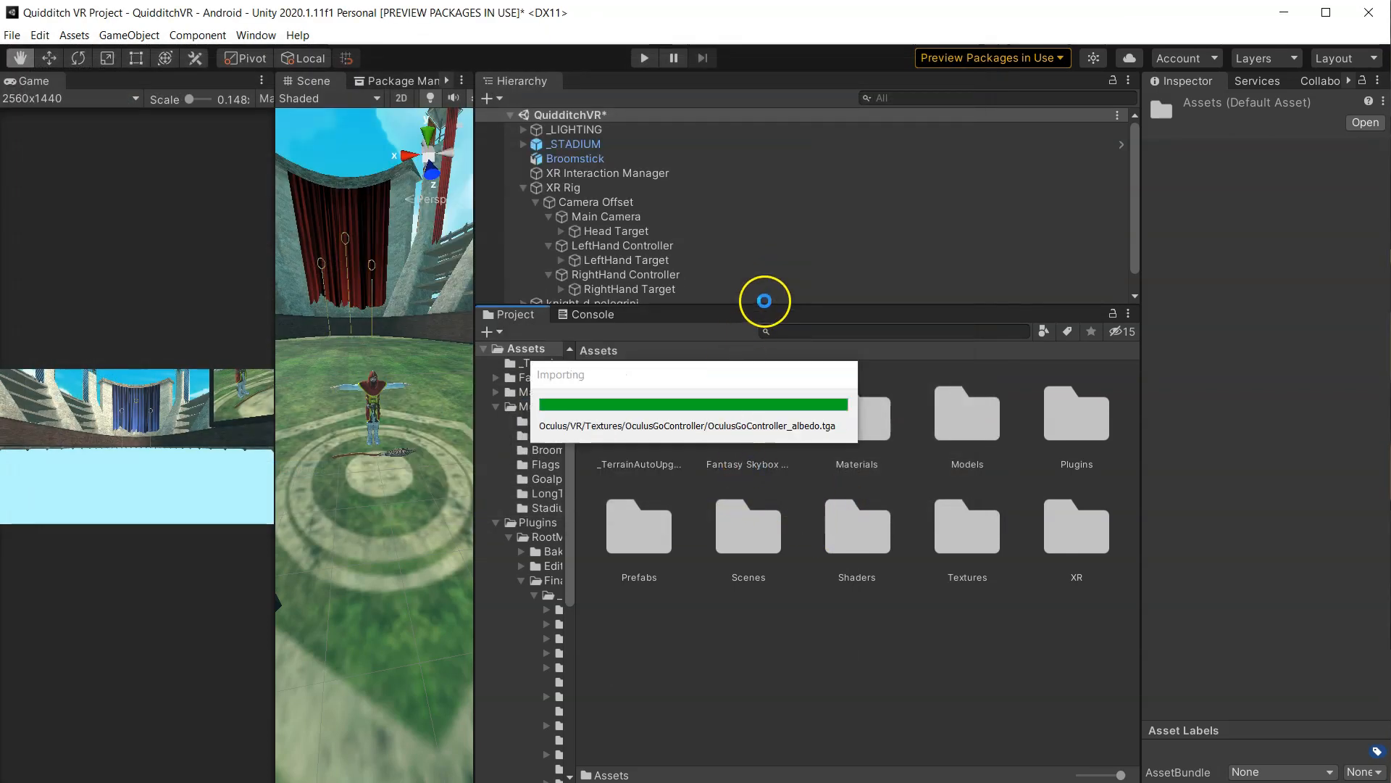
- Enlarge the Hierarchy and open the imported OculusTouchForQuest2 folder under Oculus/VR/Meshes
drag(763, 300, 760, 400)
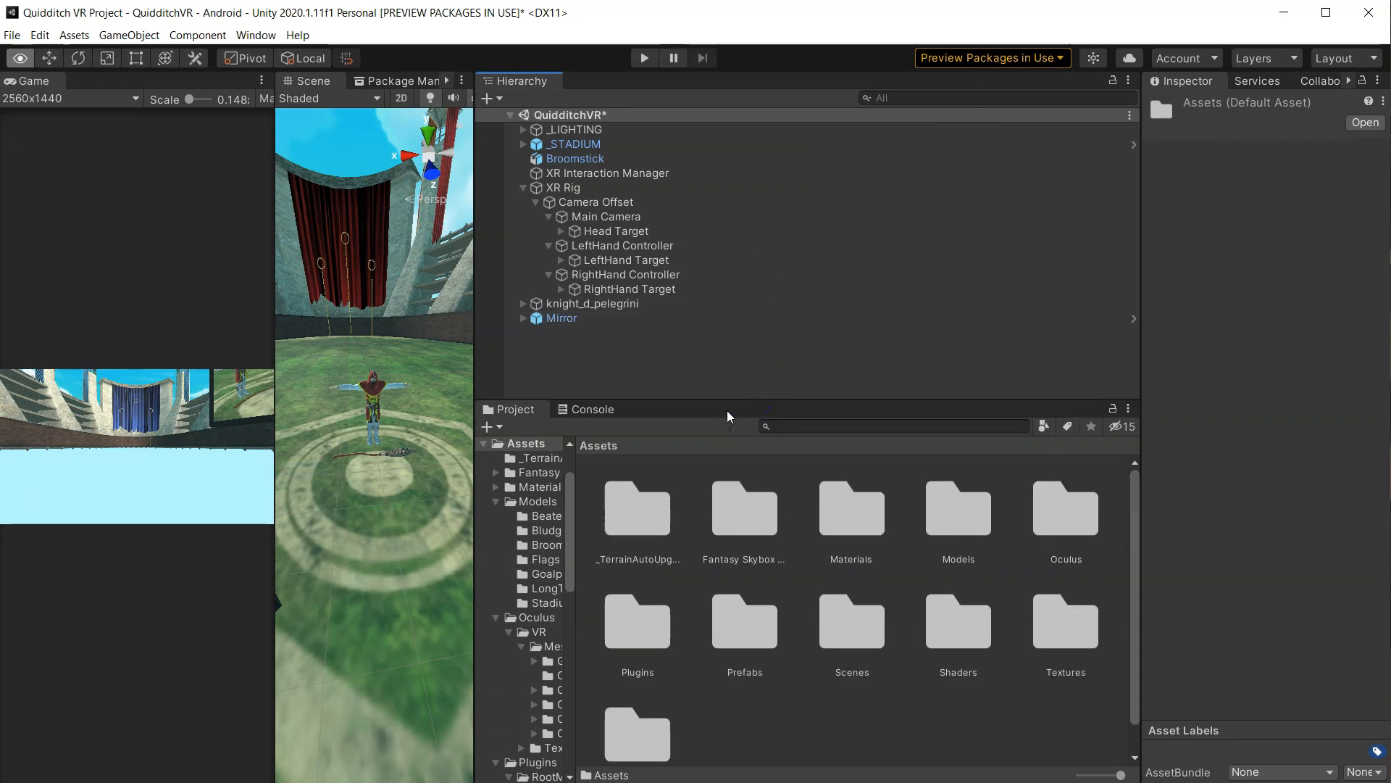
double_click(1065, 516)
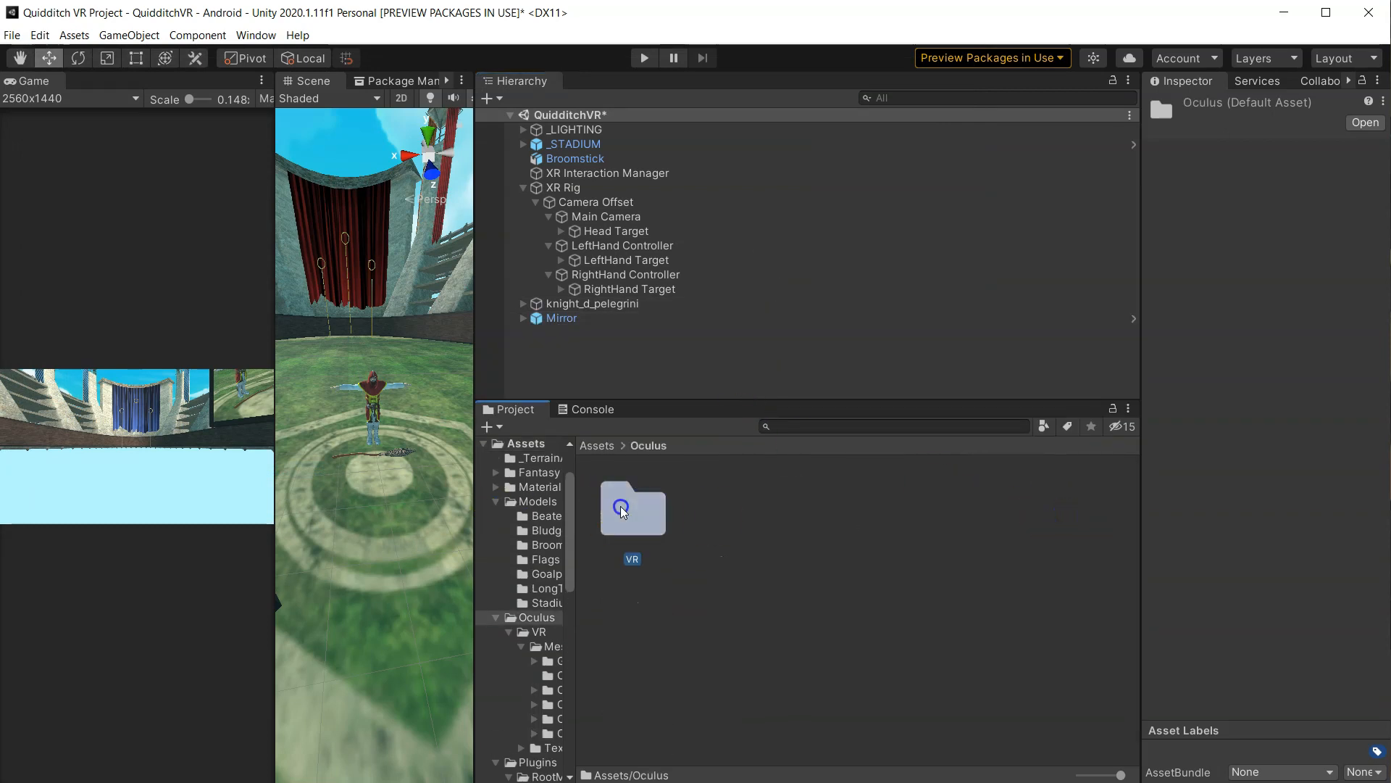
double_click(621, 509)
click(1098, 535)
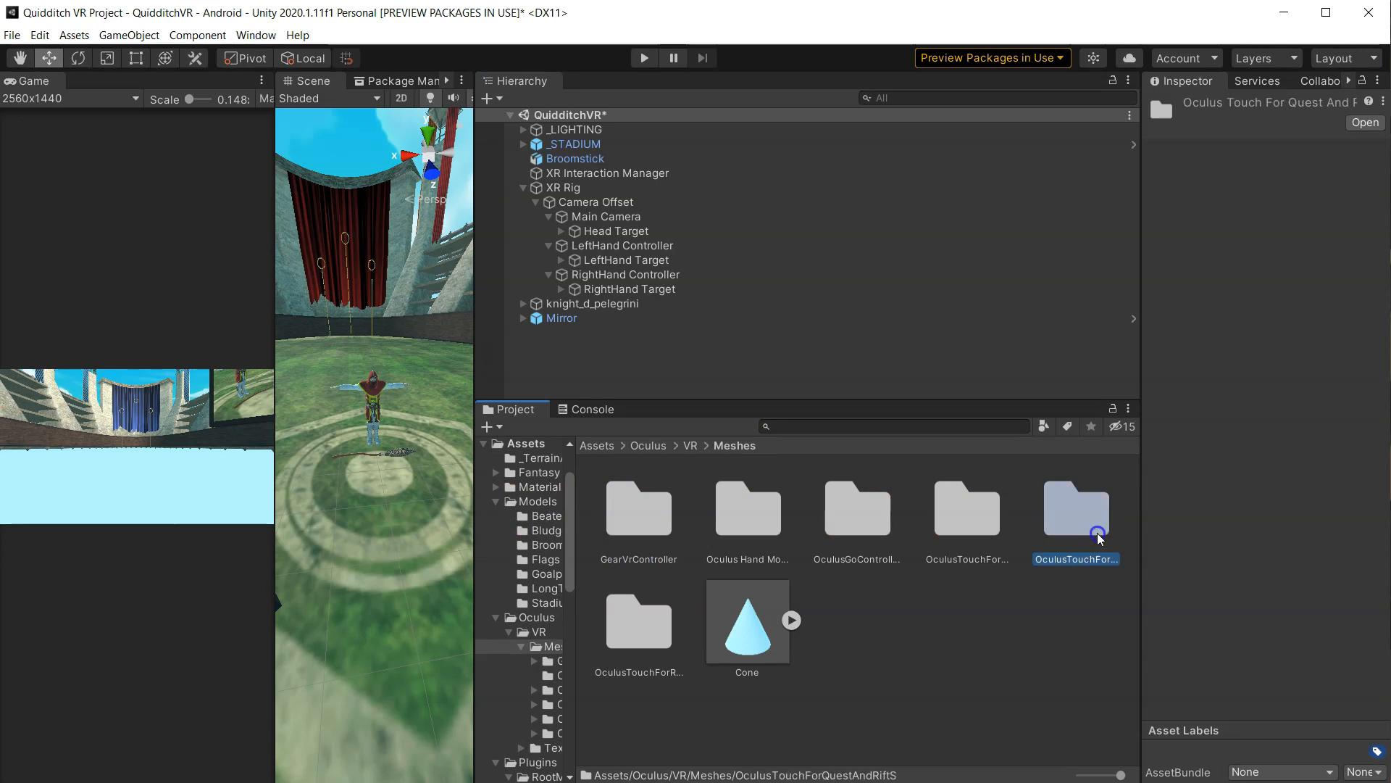
click(963, 535)
double_click(963, 536)
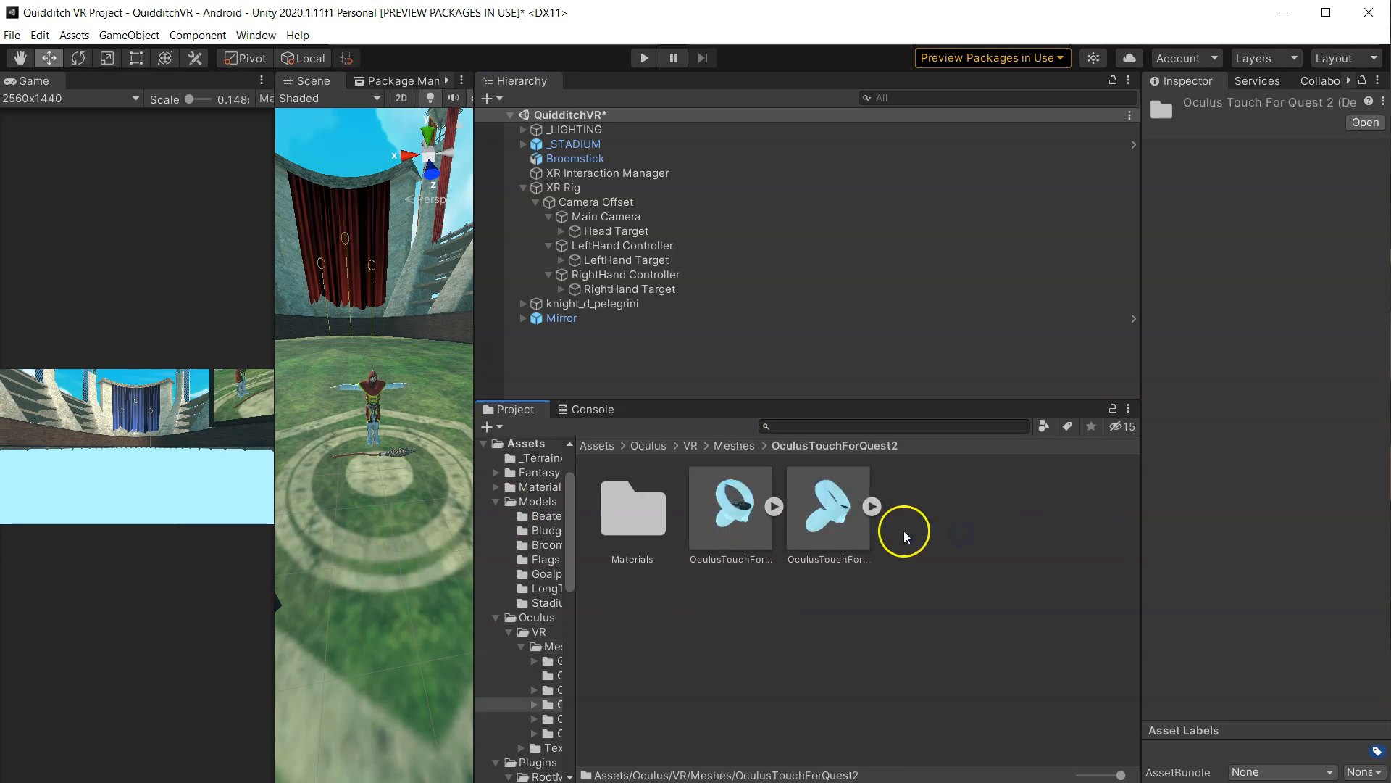
- Add the left and right OculusTouchForQuest2 models as children of the LeftHand Controller and RightHand Controller
drag(731, 509, 607, 251)
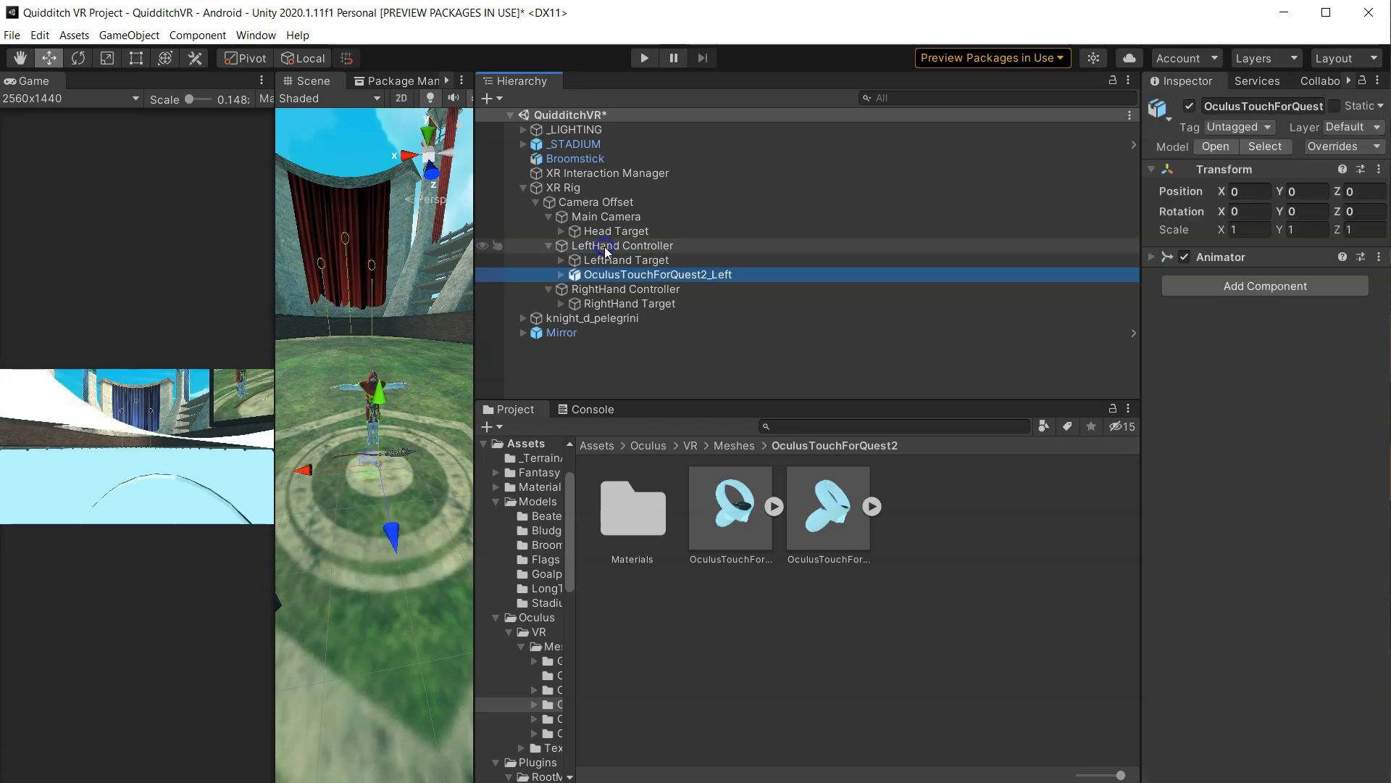
drag(828, 508, 633, 297)
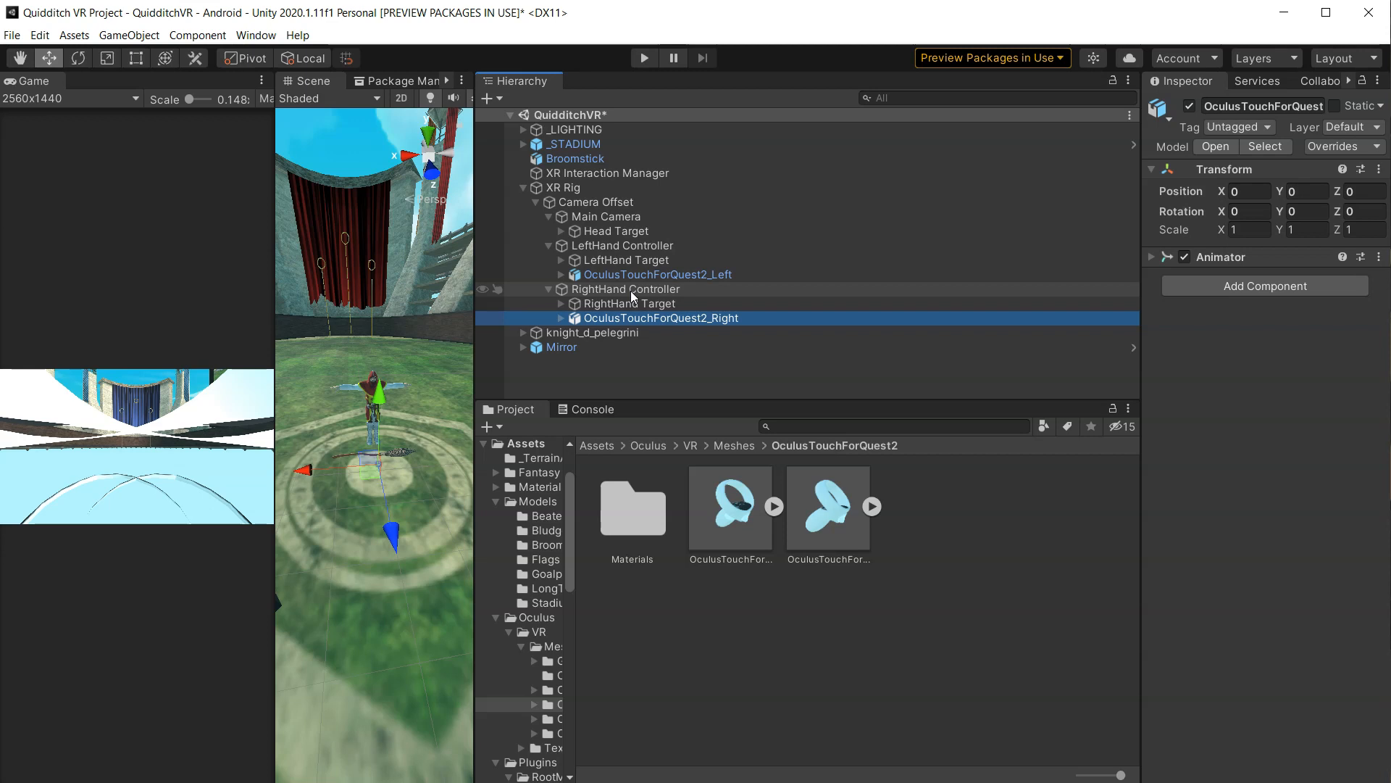
click(629, 274)
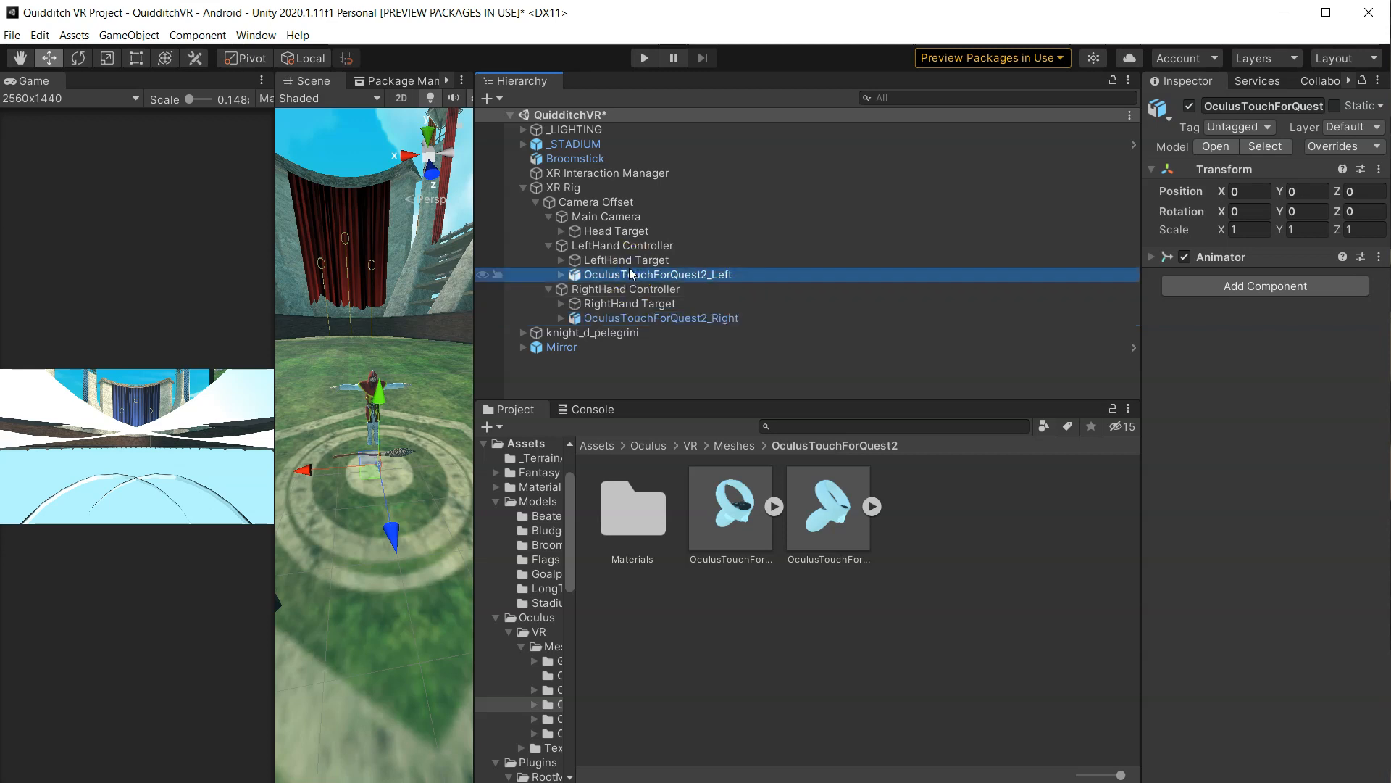
- Disable the Line Renderer and XR Interactor Line Visual on both the LeftHand and RightHand Controllers
click(622, 245)
ctrl+click(616, 289)
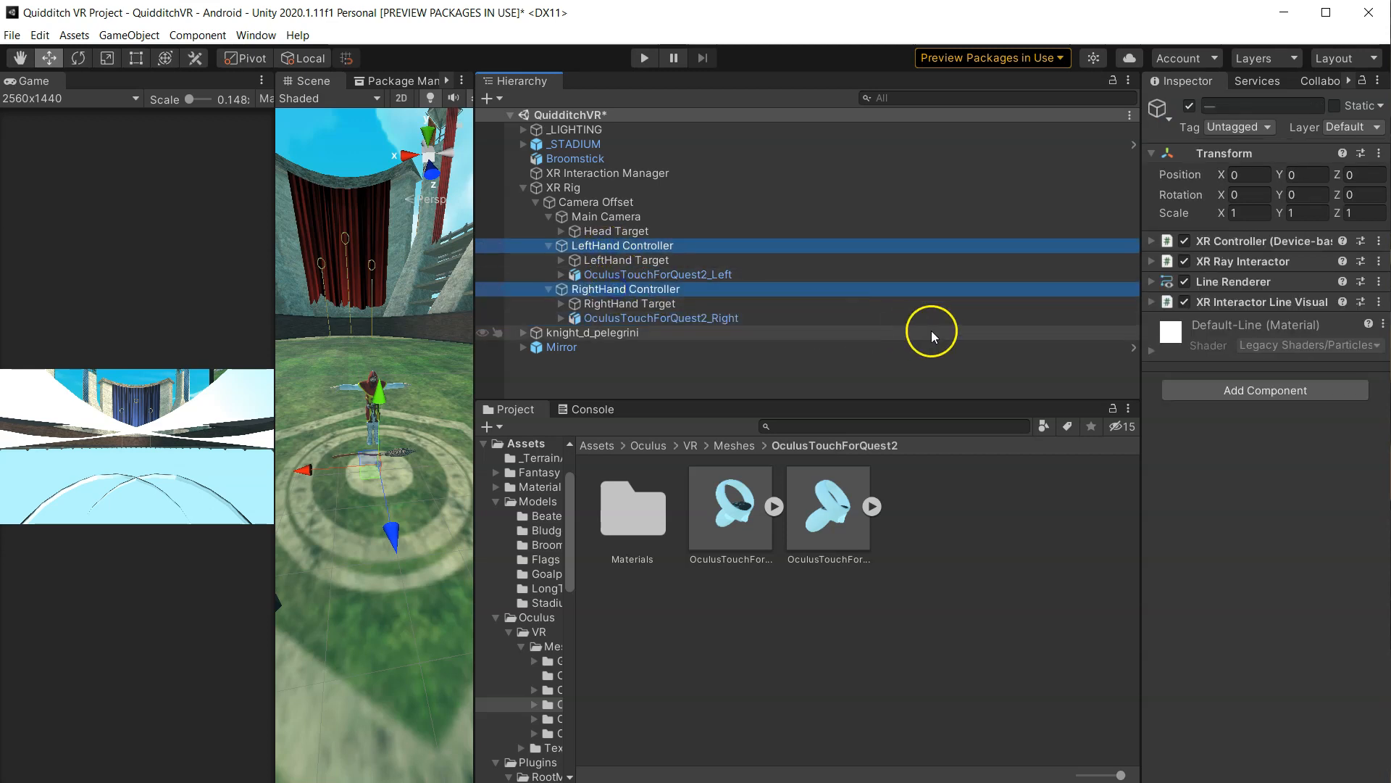
drag(1141, 319, 988, 303)
click(1021, 281)
click(1021, 302)
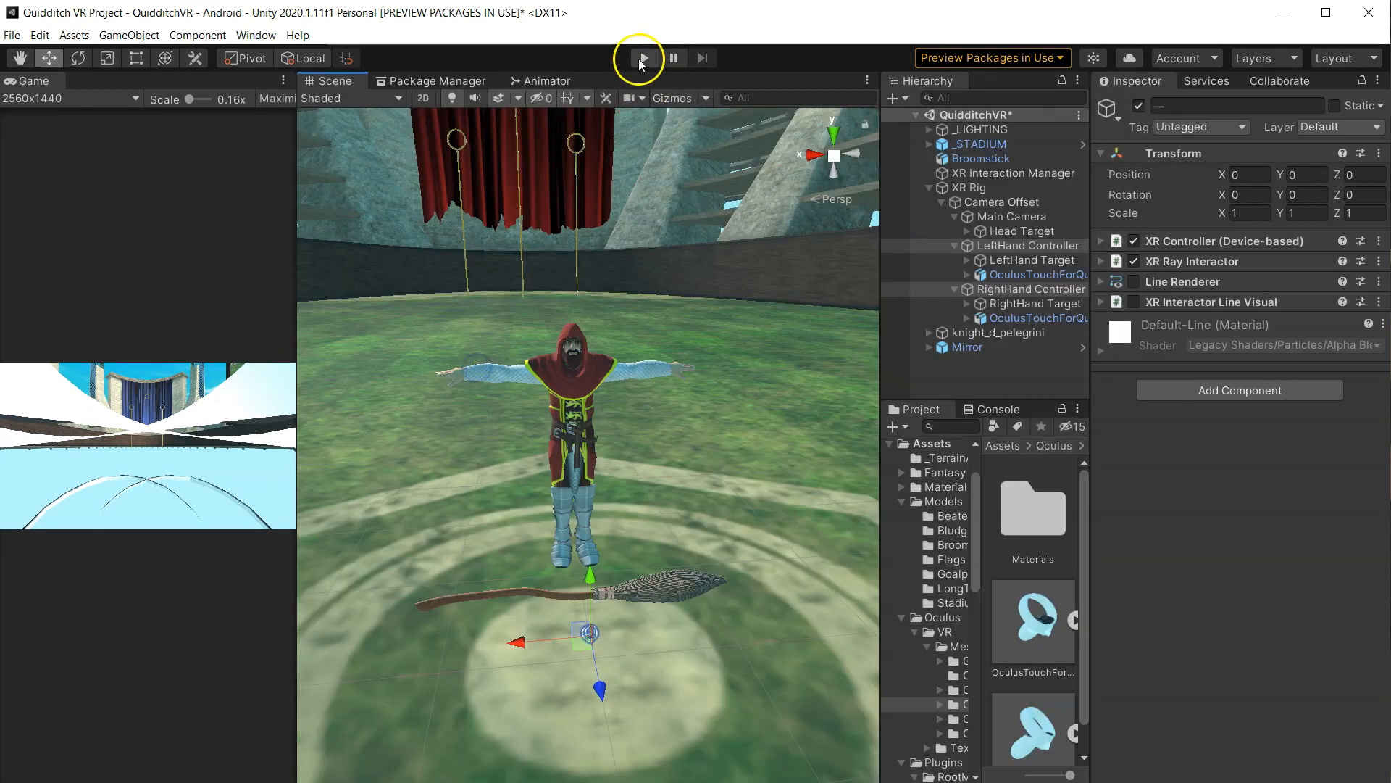
- Run the scene to check the controller models in the knight's hands, and enlarge the Game view
click(642, 58)
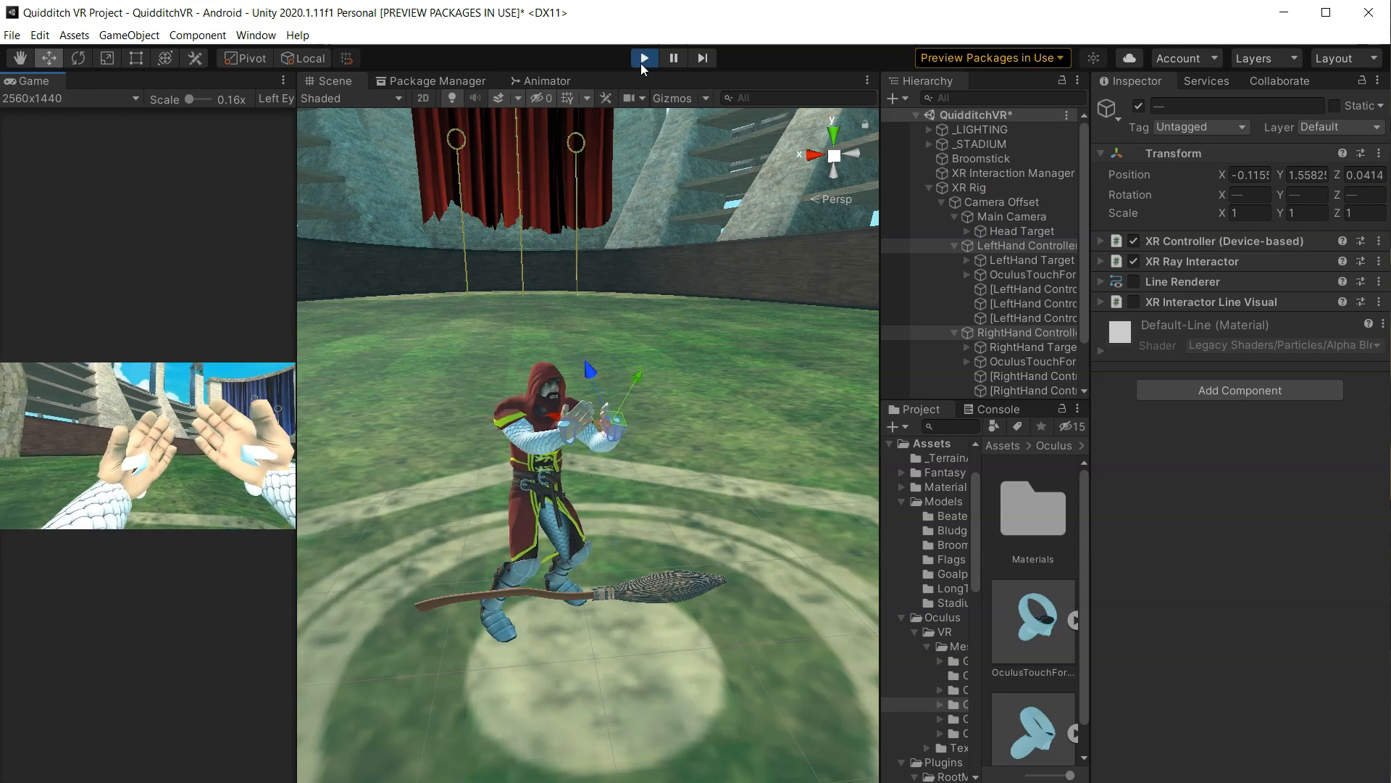
click(640, 63)
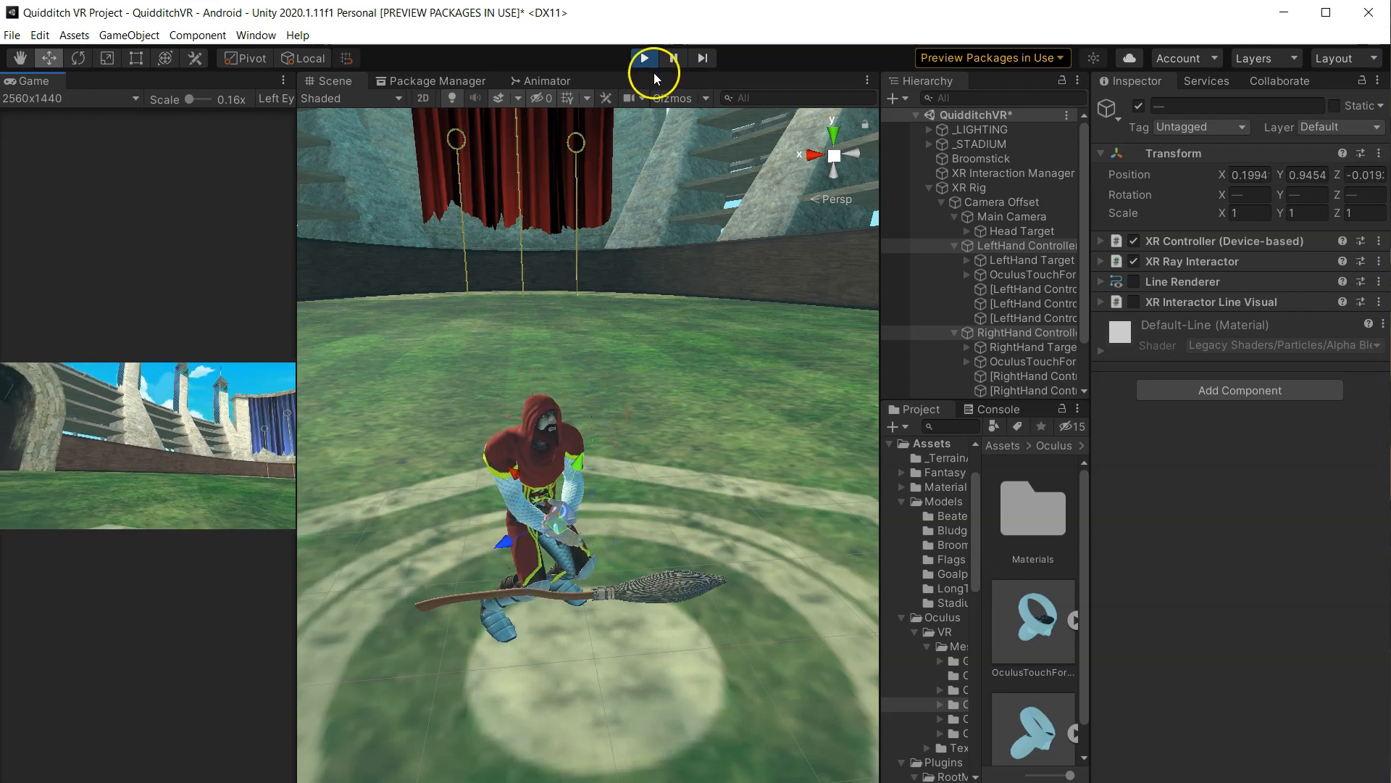
click(738, 200)
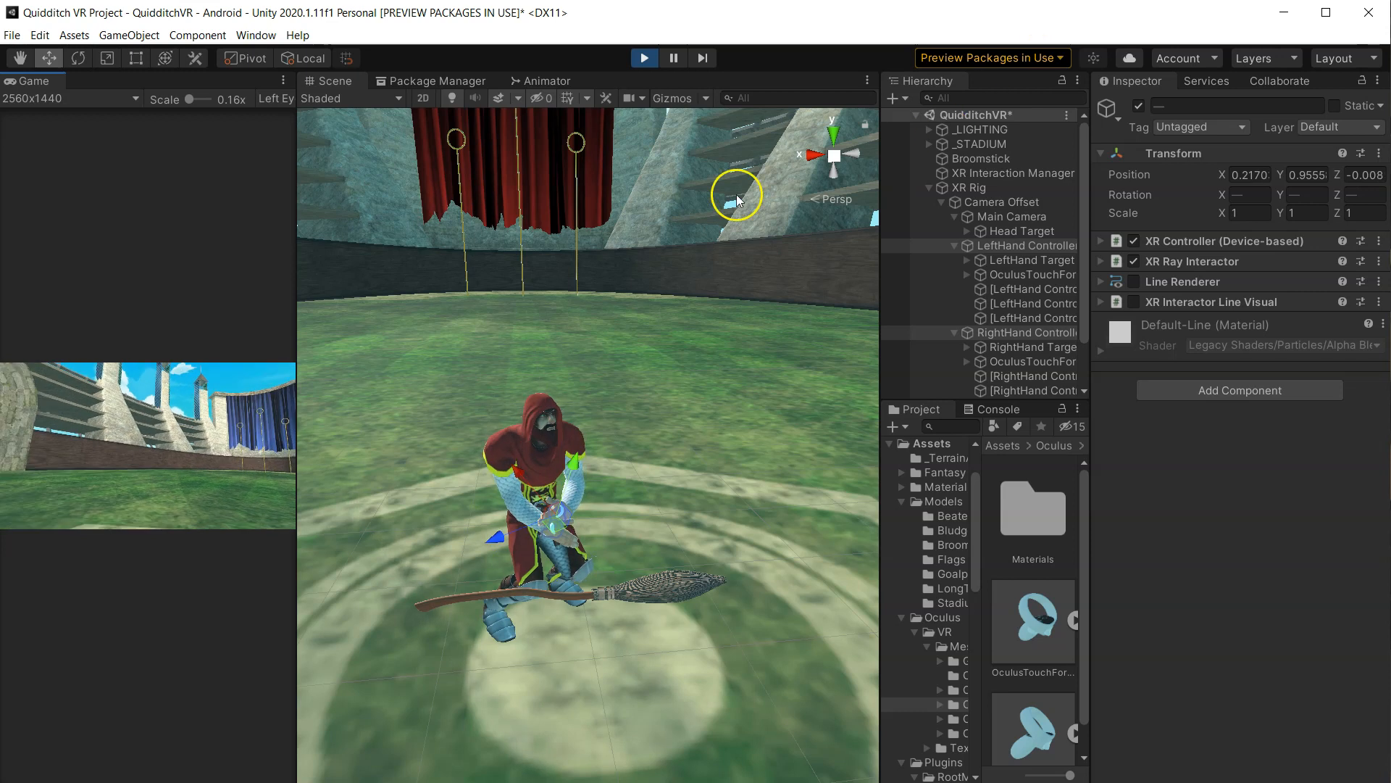
drag(304, 271, 484, 250)
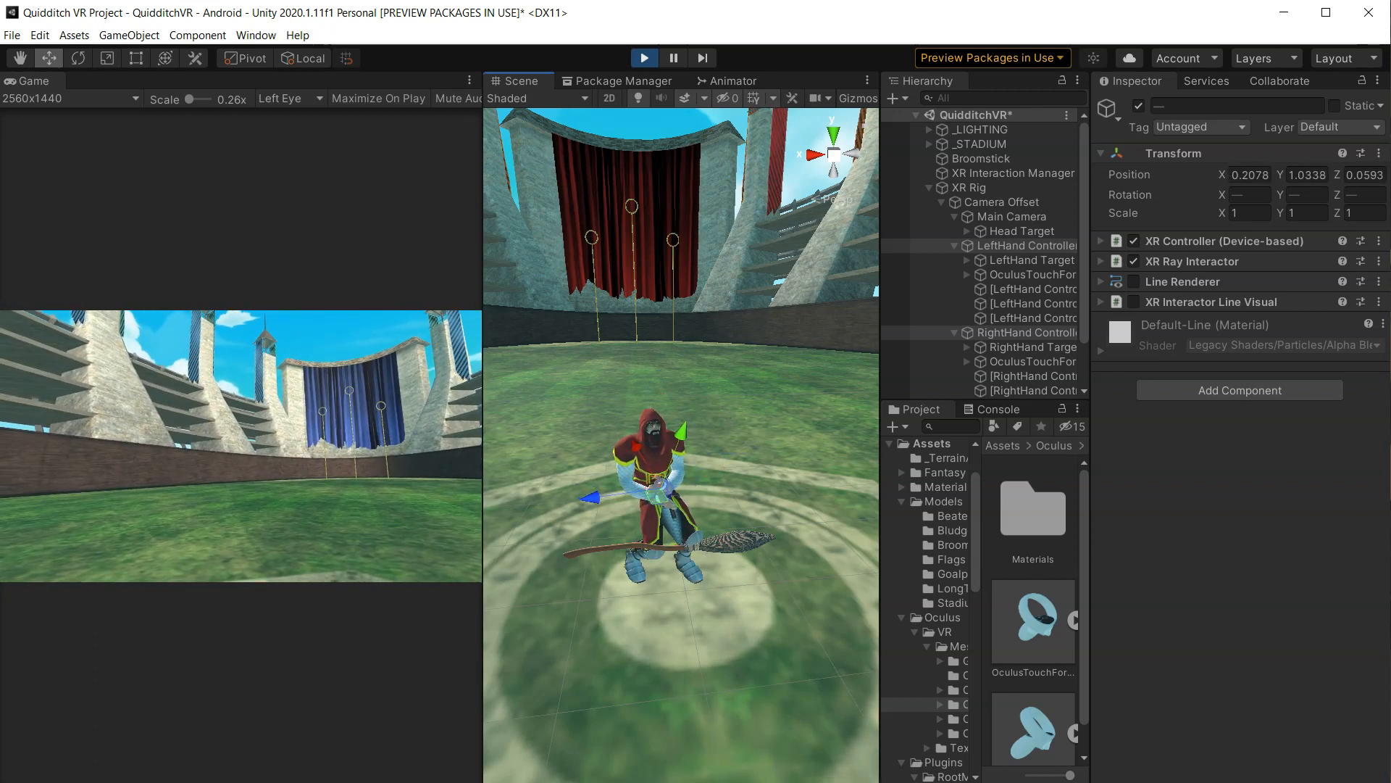
- During play, collapse the XR Rig, select knight_d_pelegrini and try resizing it with the Scale tool
click(928, 188)
click(982, 203)
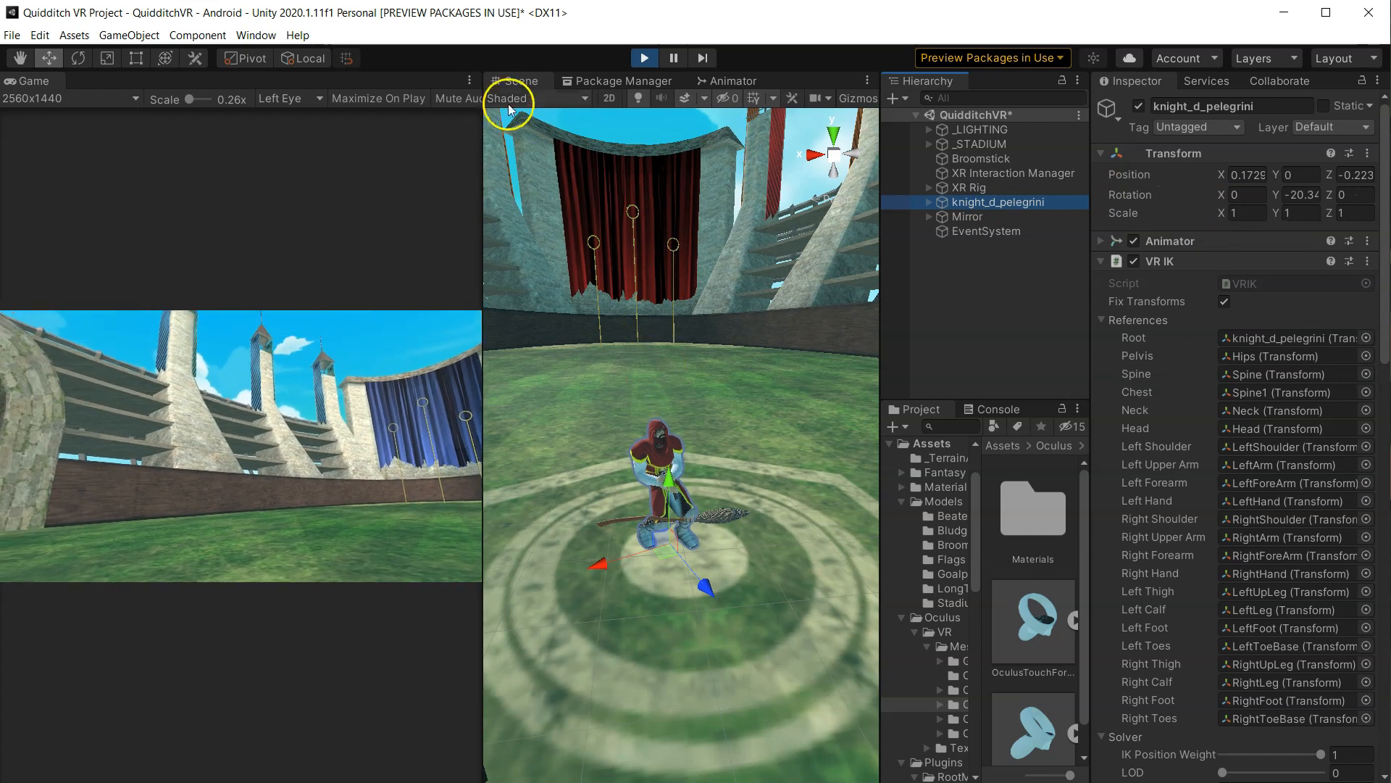
click(108, 58)
mouse_move(665, 537)
mouse_down()
mouse_move(655, 506)
mouse_move(663, 555)
mouse_move(661, 518)
mouse_move(666, 536)
mouse_up()
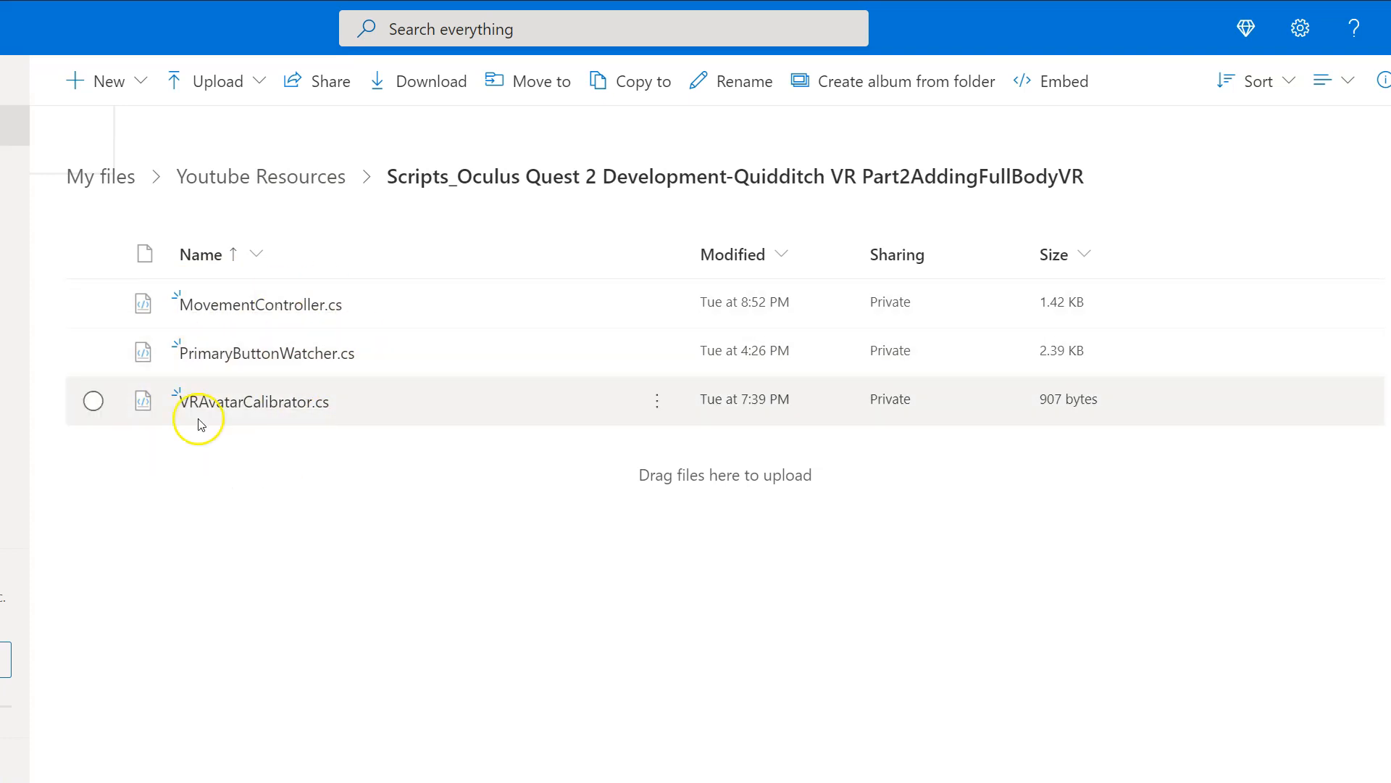
- Switch from the OneDrive folder with the avatar scripts back to the Unity project
key(alt+Tab)
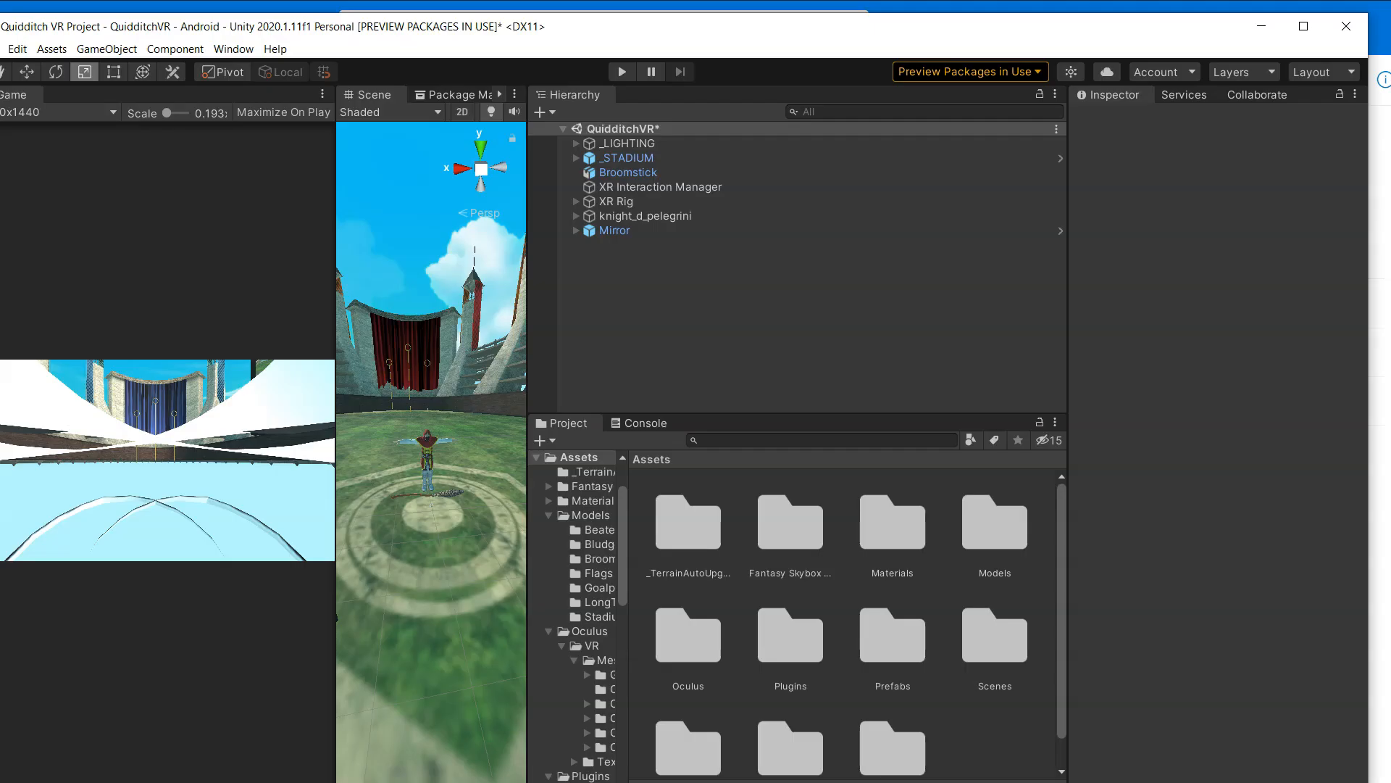
- Create a folder named Scripts in the project's Assets folder
key(alt+Tab)
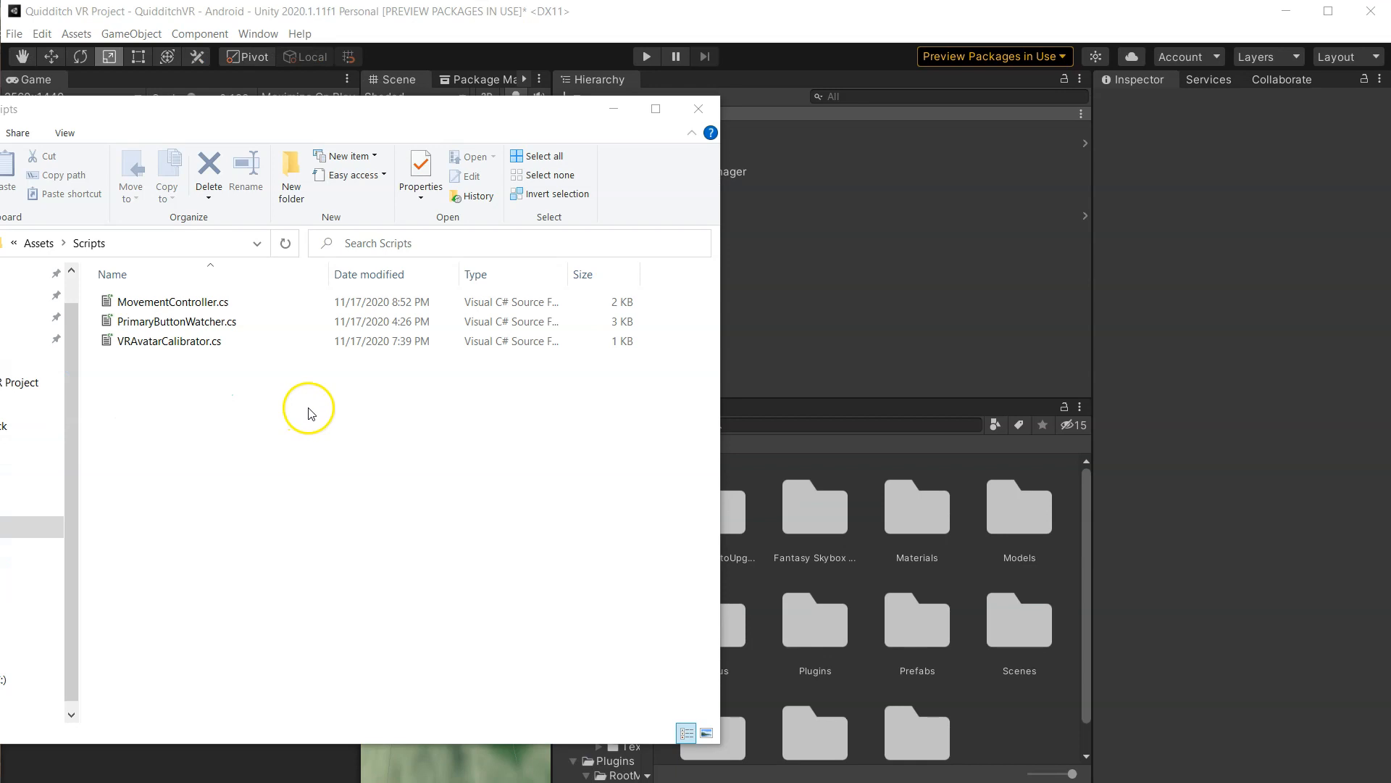
click(616, 109)
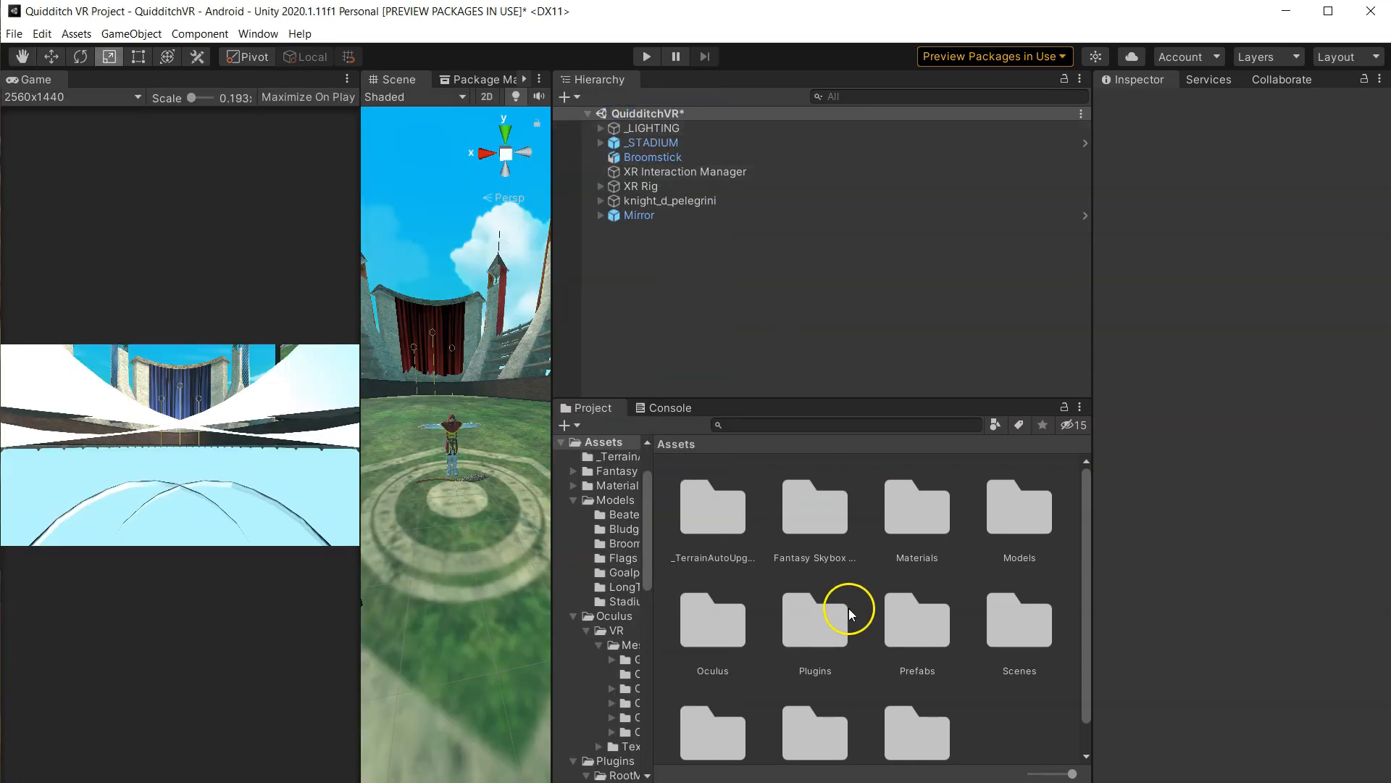
right_click(717, 695)
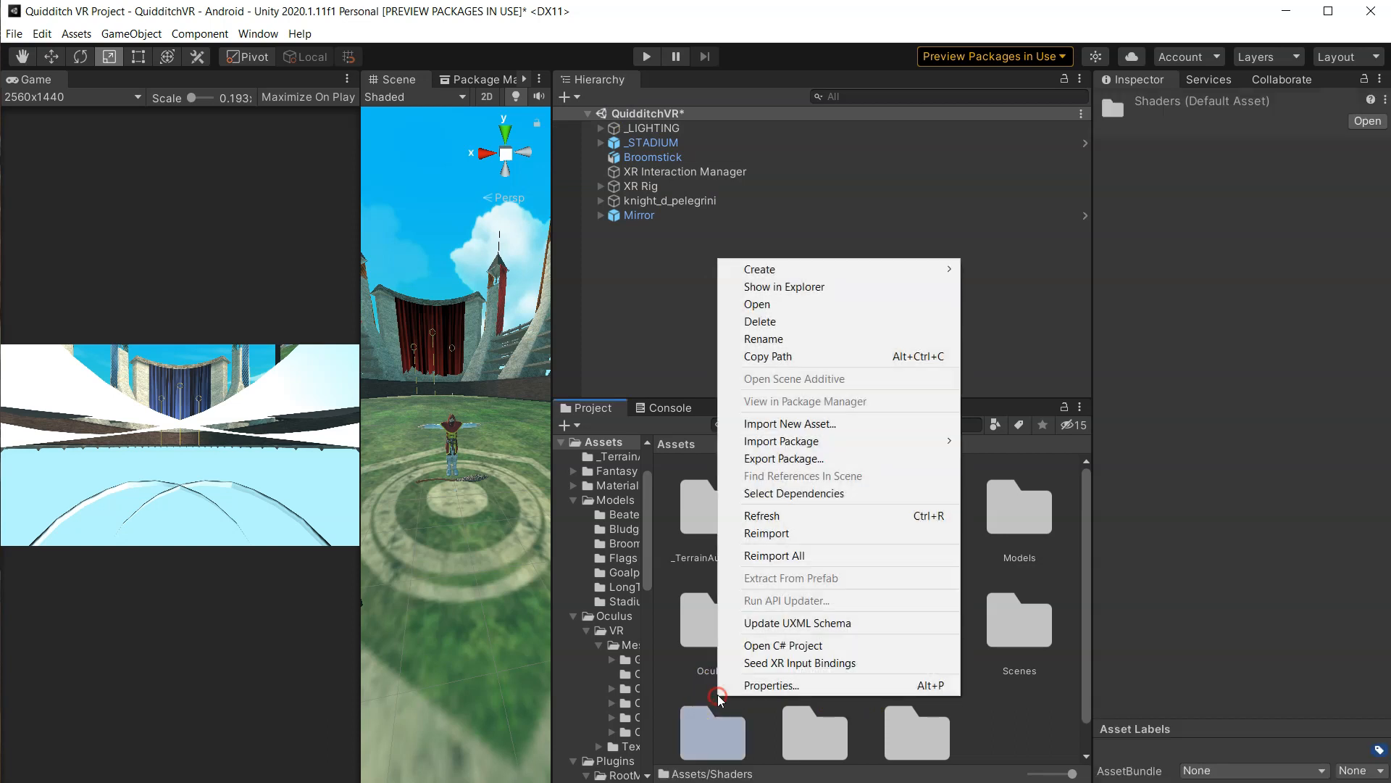
right_click(985, 705)
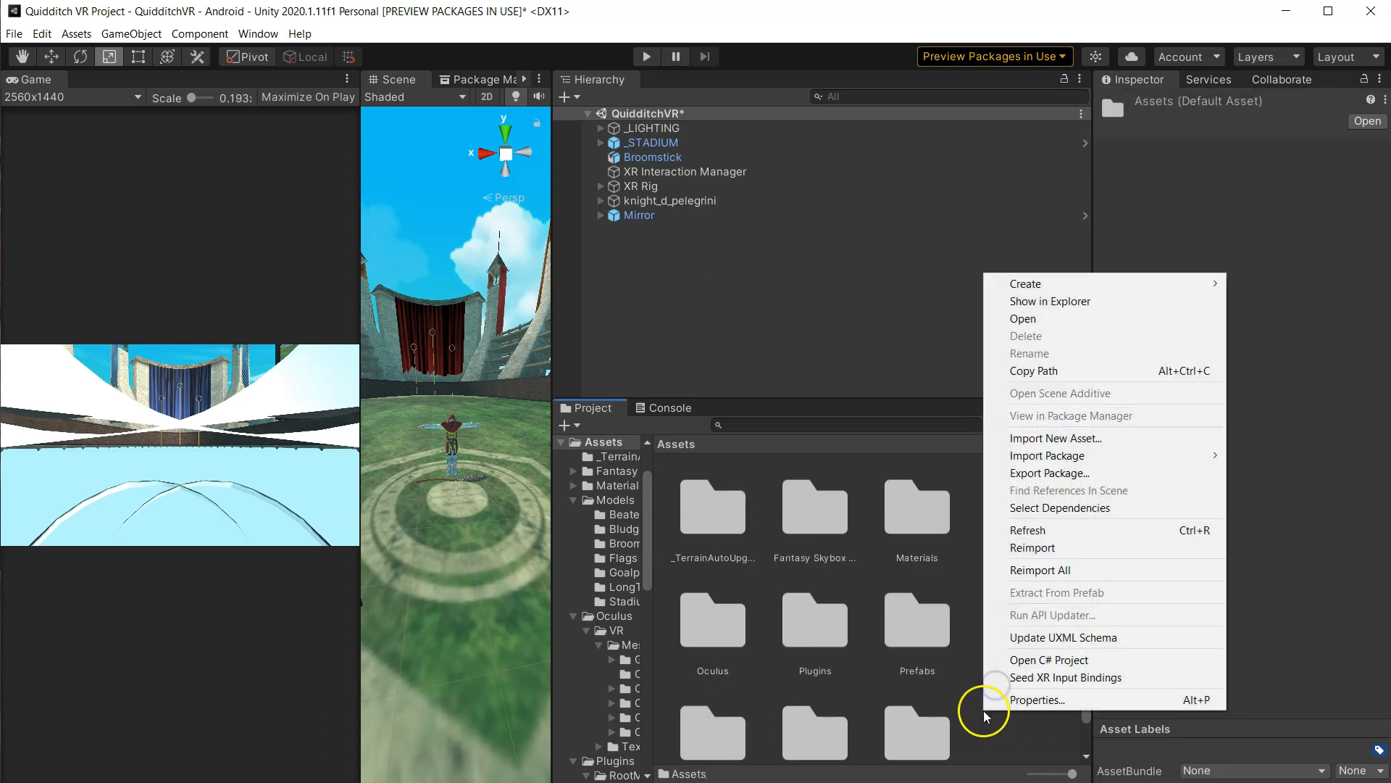
mouse_move(1069, 287)
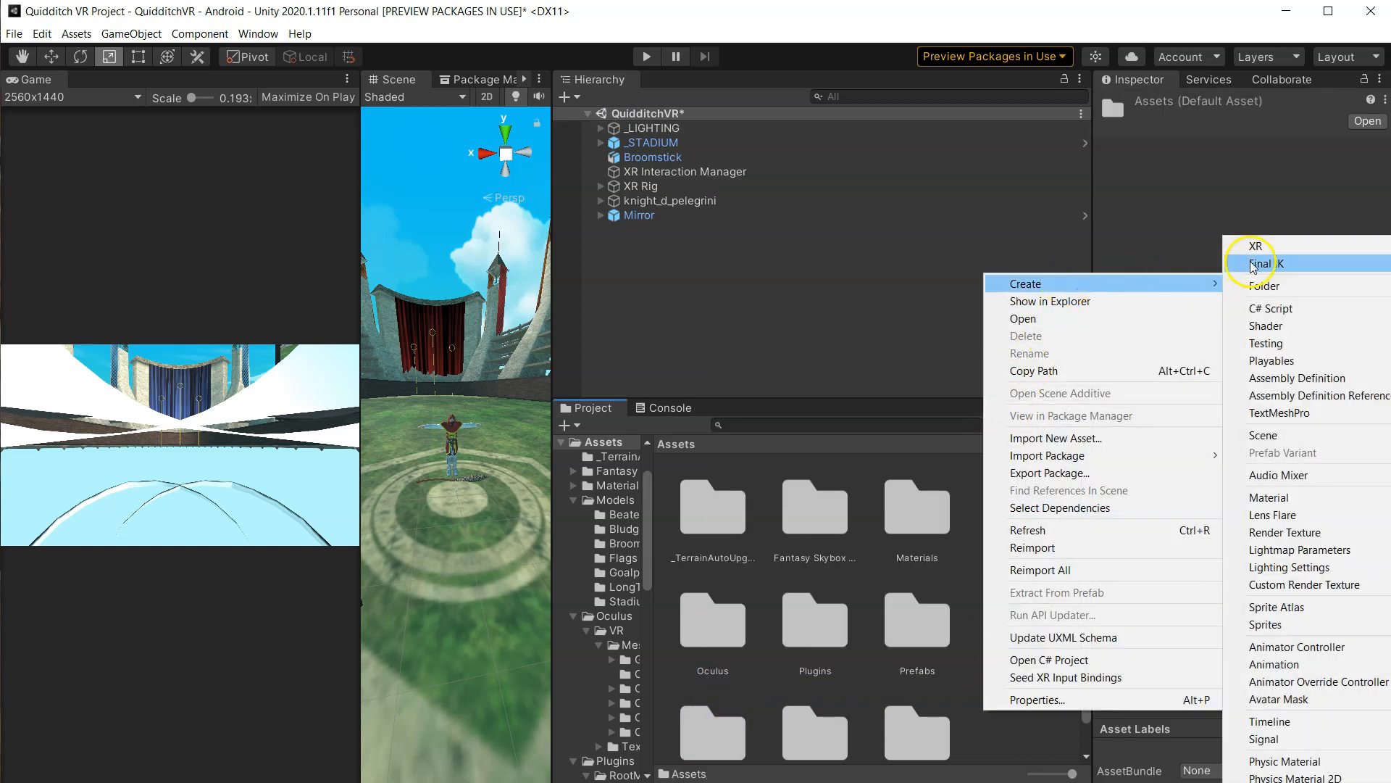
click(1257, 284)
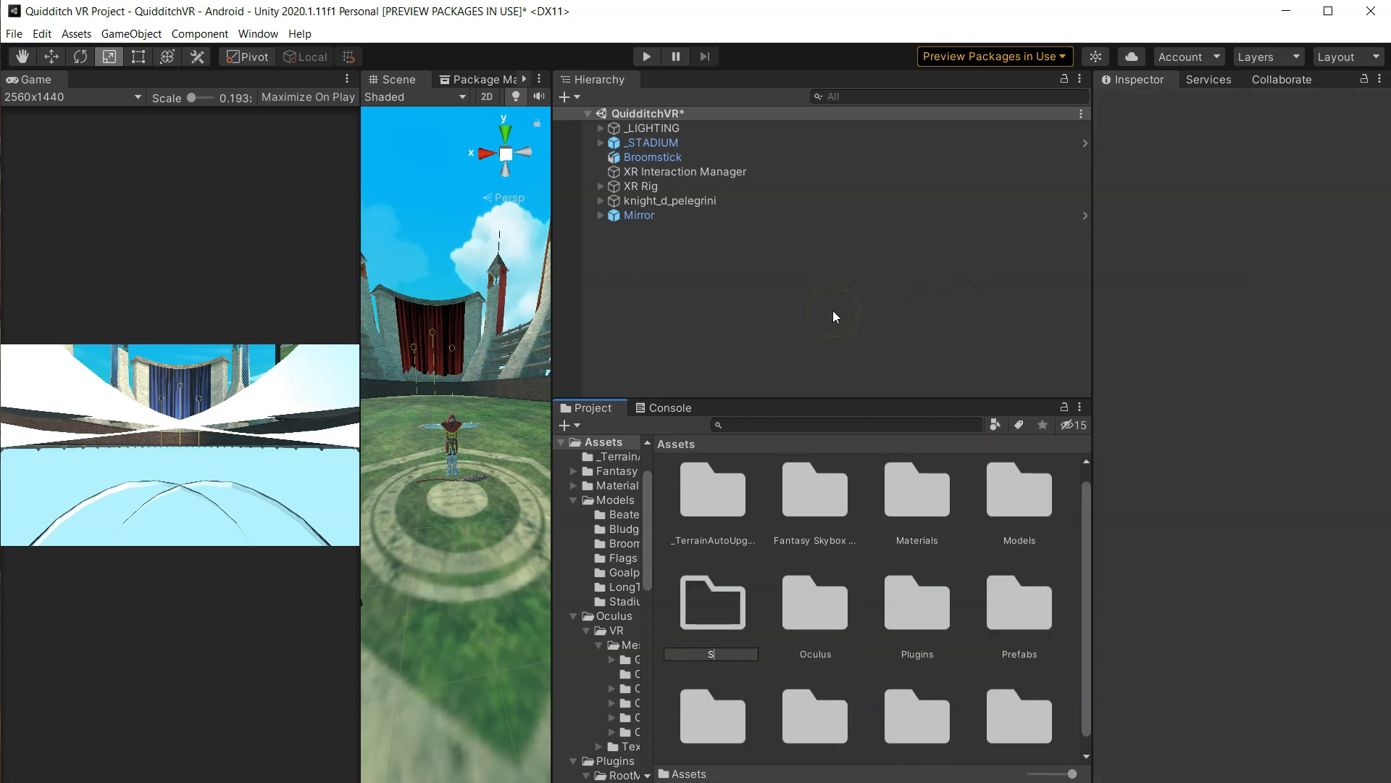
text(Scripts)
key(Return)
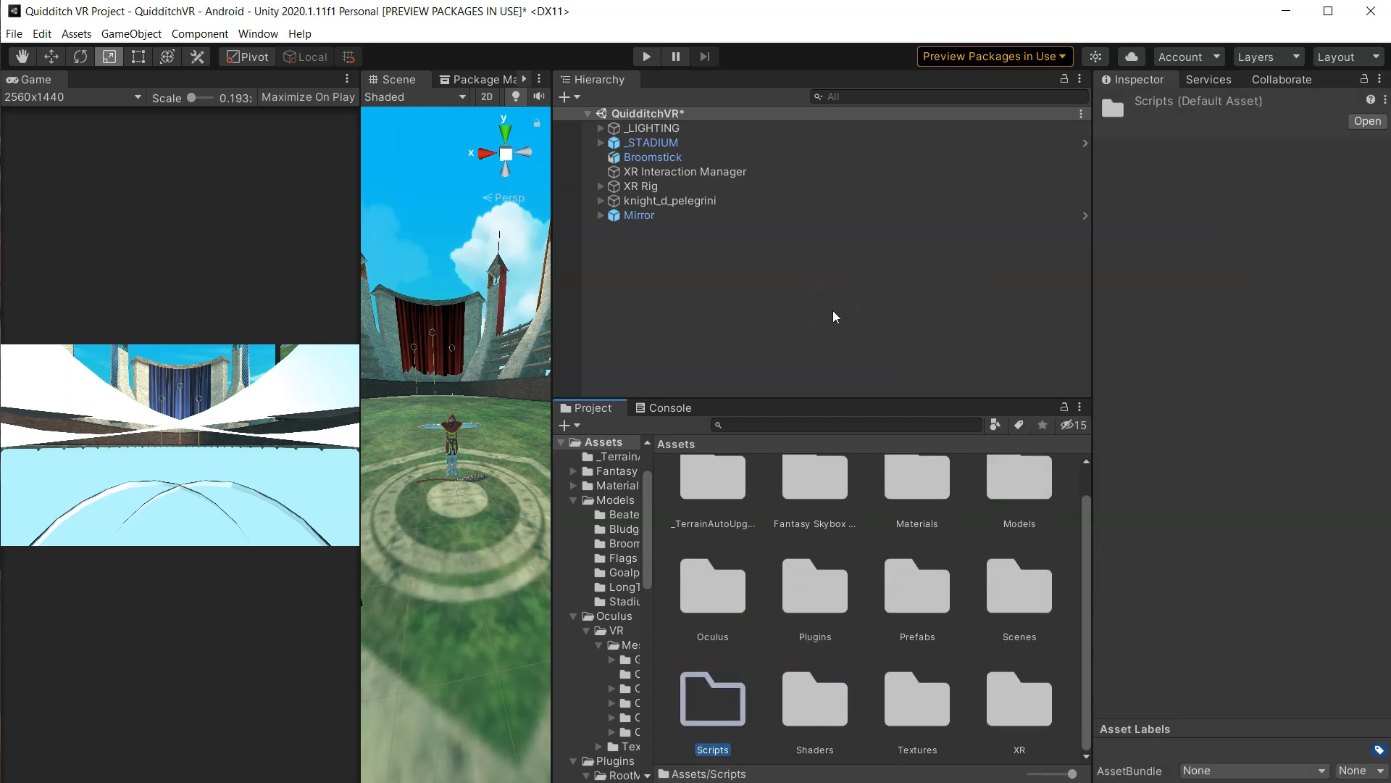
- Import MovementController.cs, PrimaryButtonWatcher.cs and VRAvatarCalibrator.cs from the file explorer into the project's Scripts folder
key(Return)
right_click(584, 663)
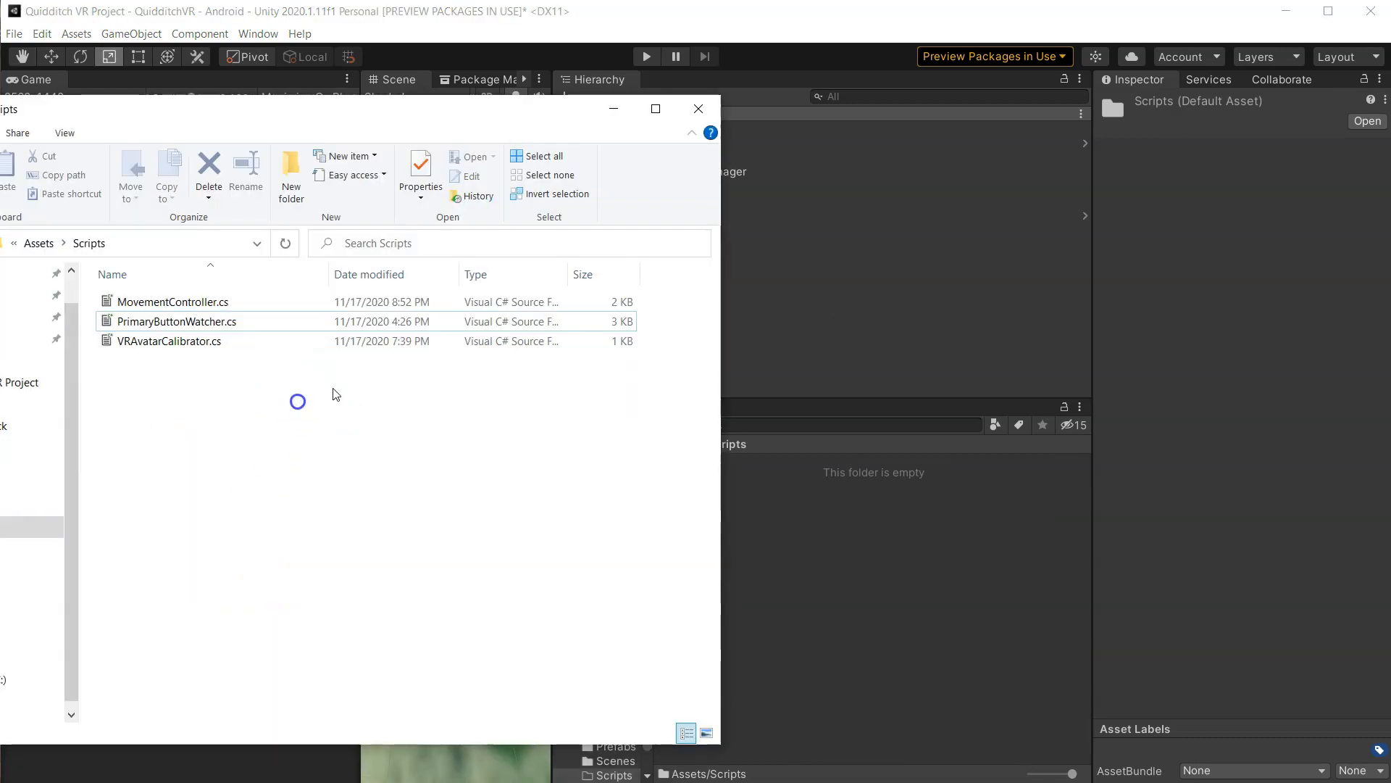
drag(383, 388, 267, 292)
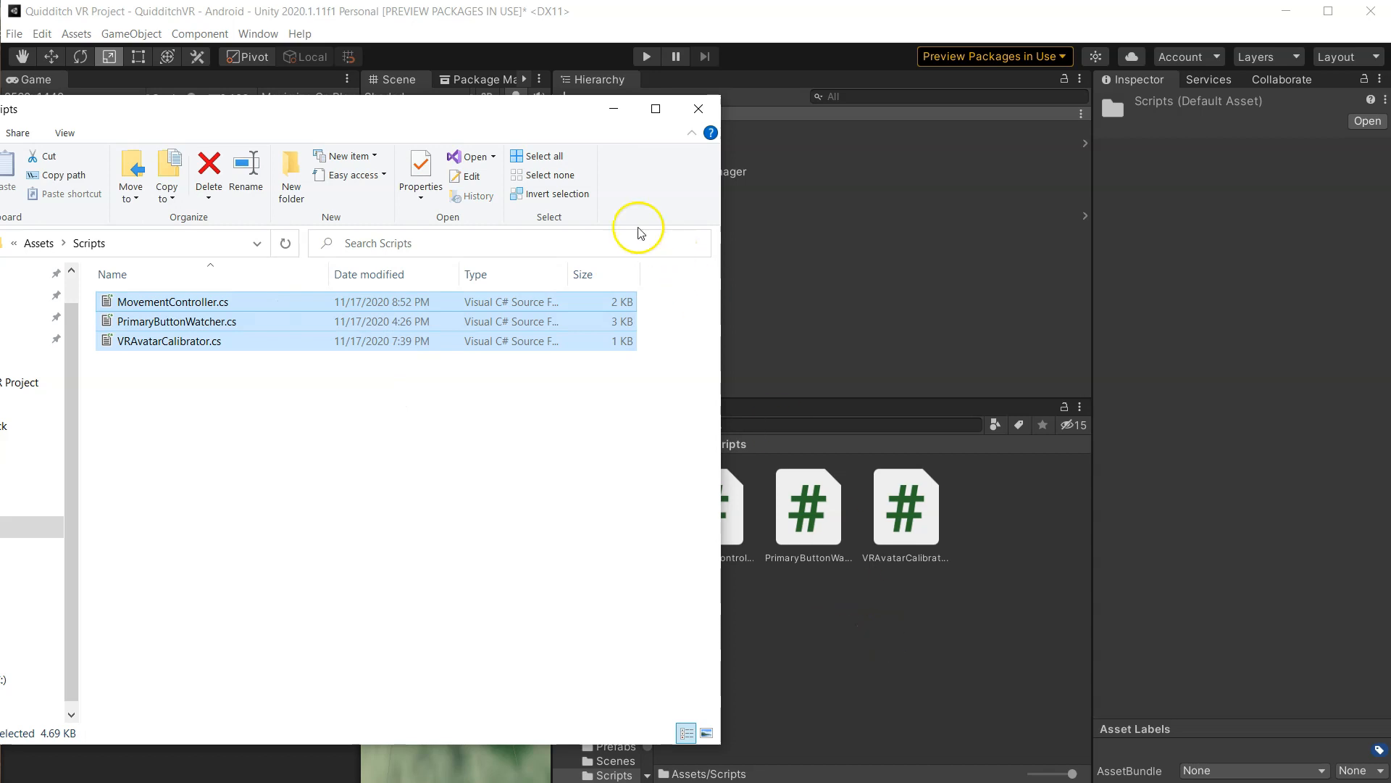
click(614, 108)
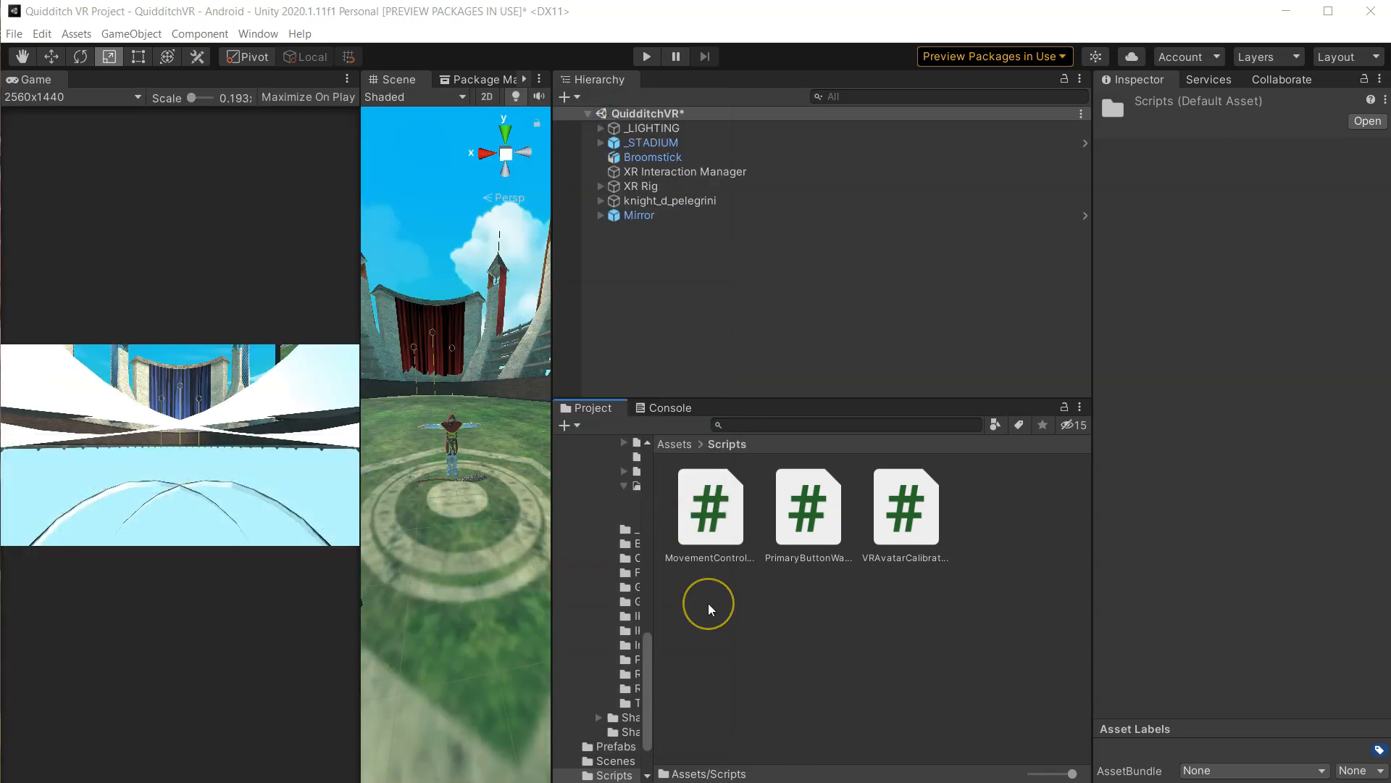
click(709, 605)
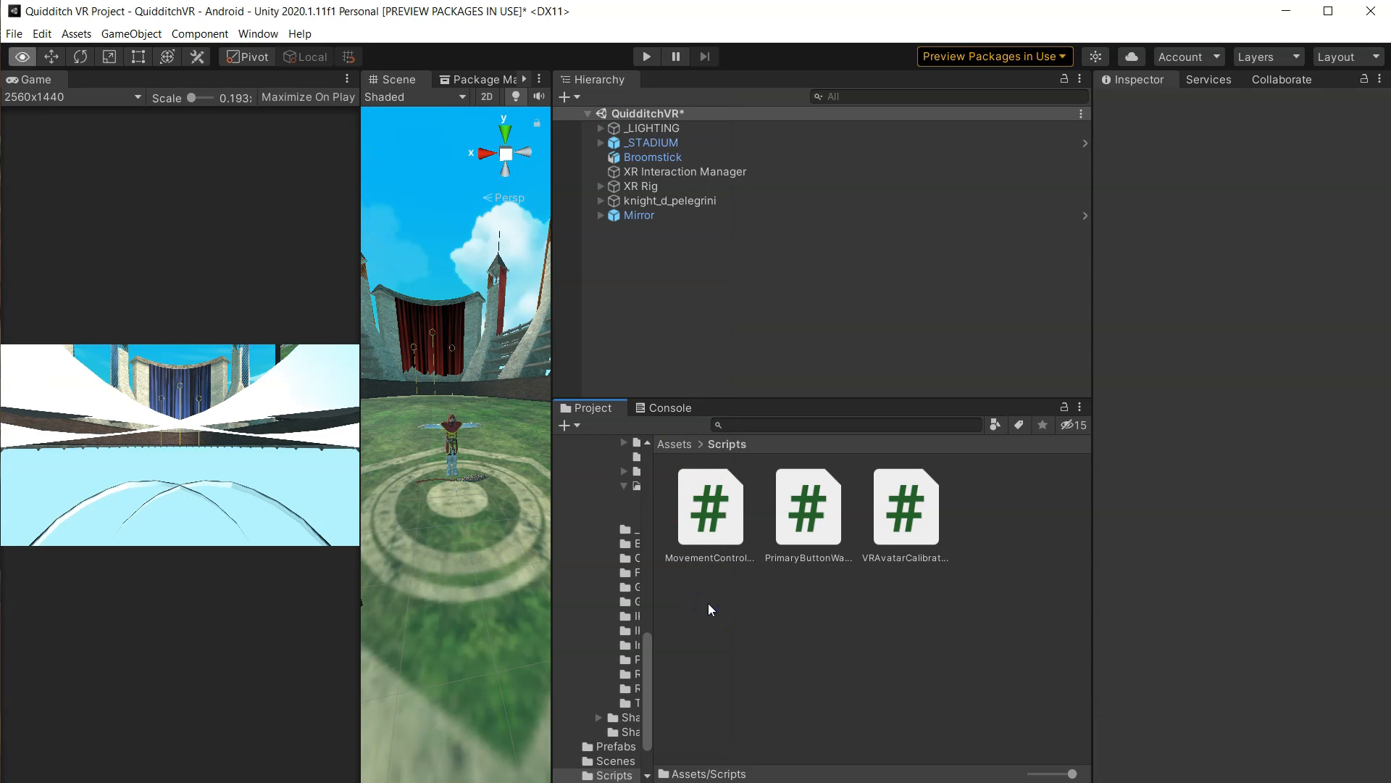
- Open the VRAvatarCalibrator script in Visual Studio and examine its OnPrimaryButtonEvent scaling code and PrimaryButtonWatcher reference
click(892, 511)
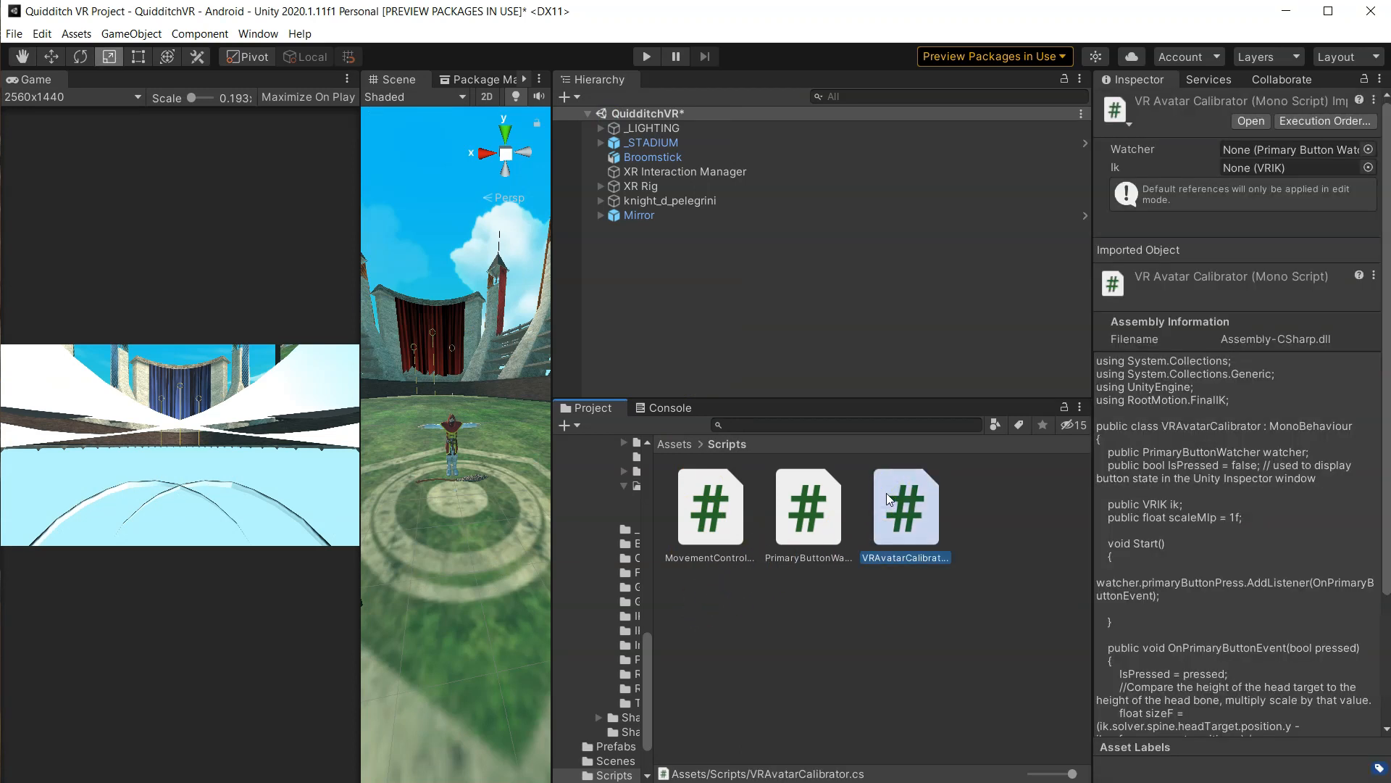
double_click(885, 493)
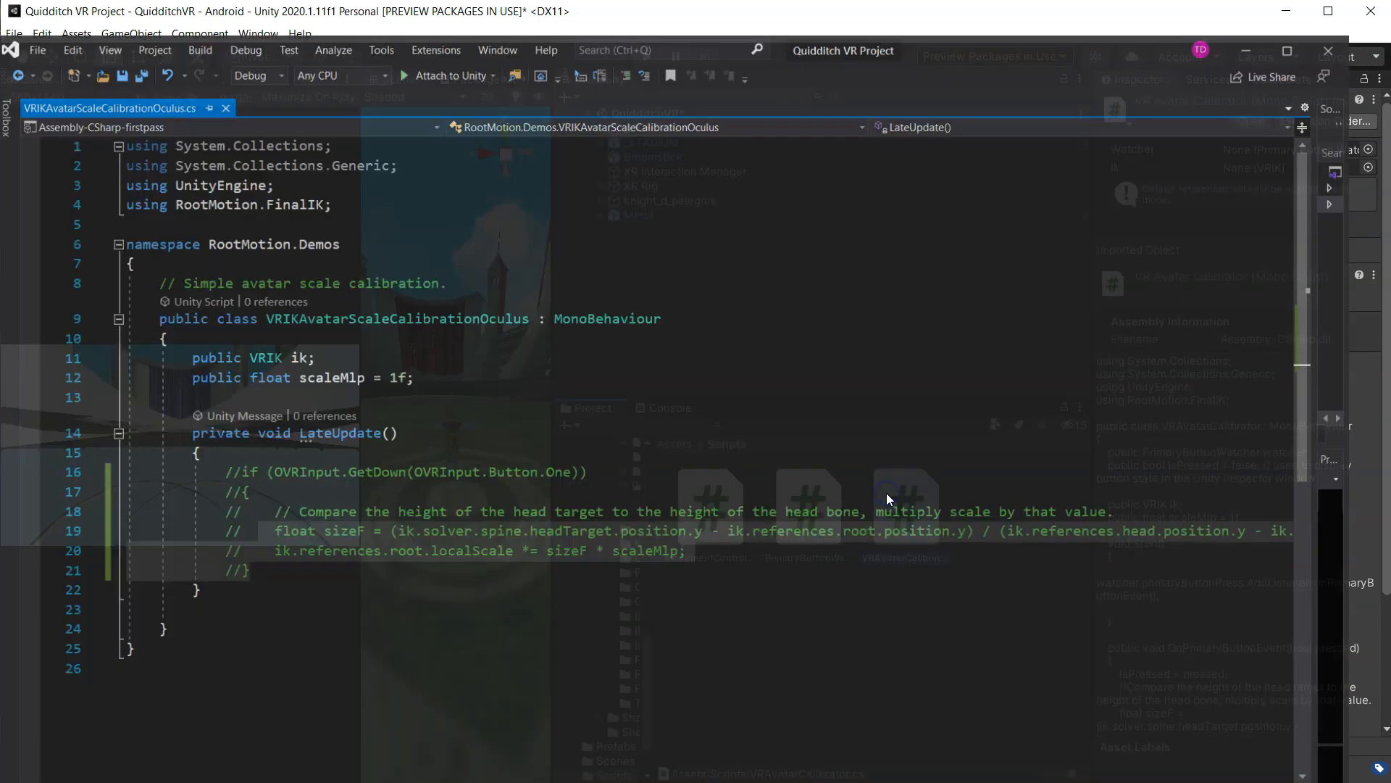
click(634, 475)
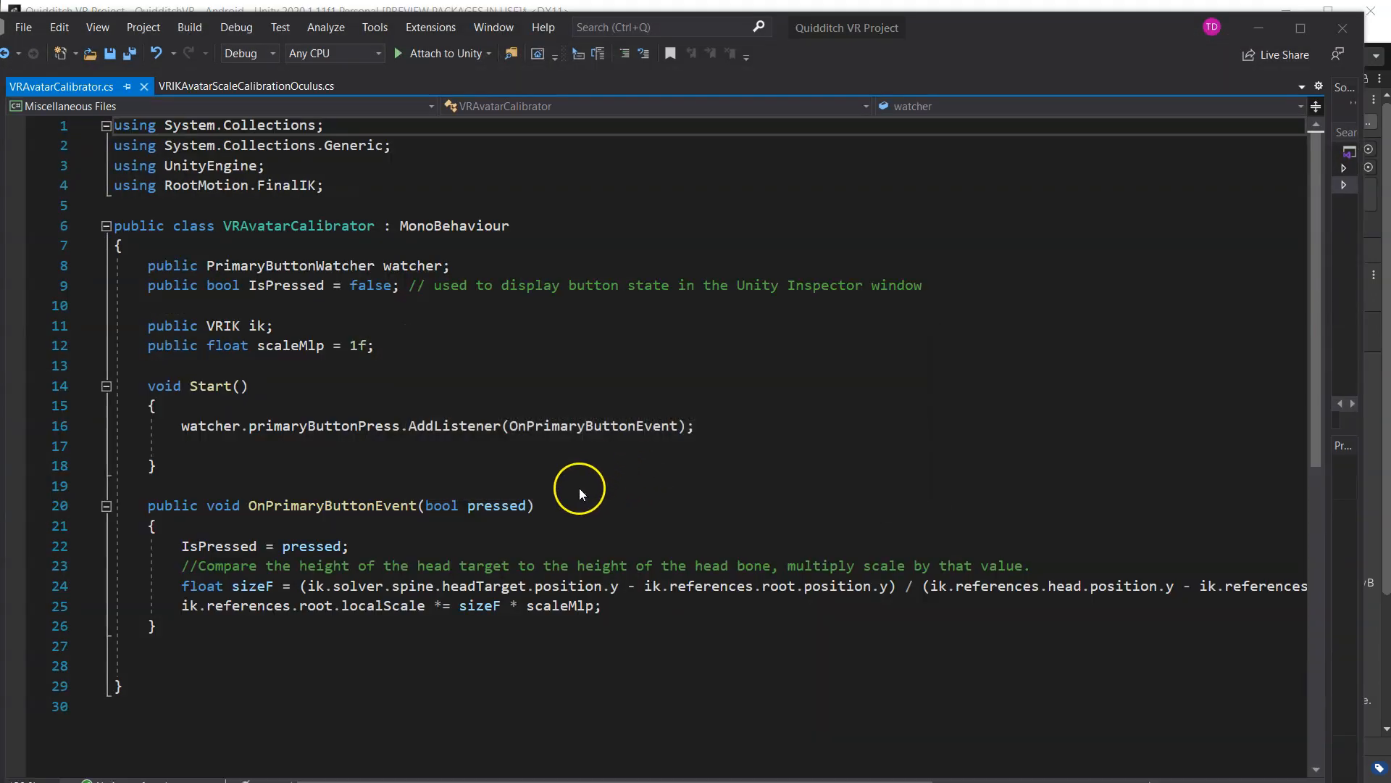
scroll(426, 436, down, 1)
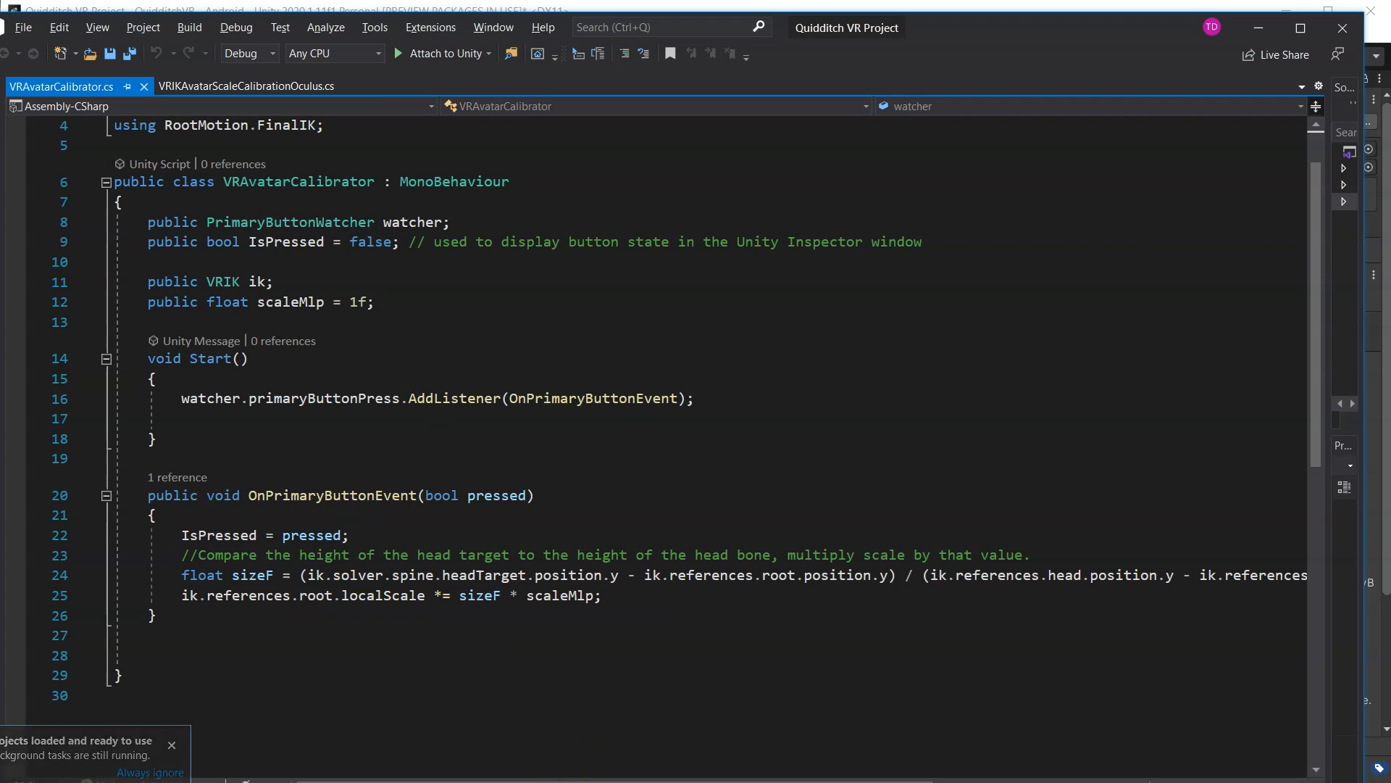
drag(173, 526, 661, 597)
click(666, 595)
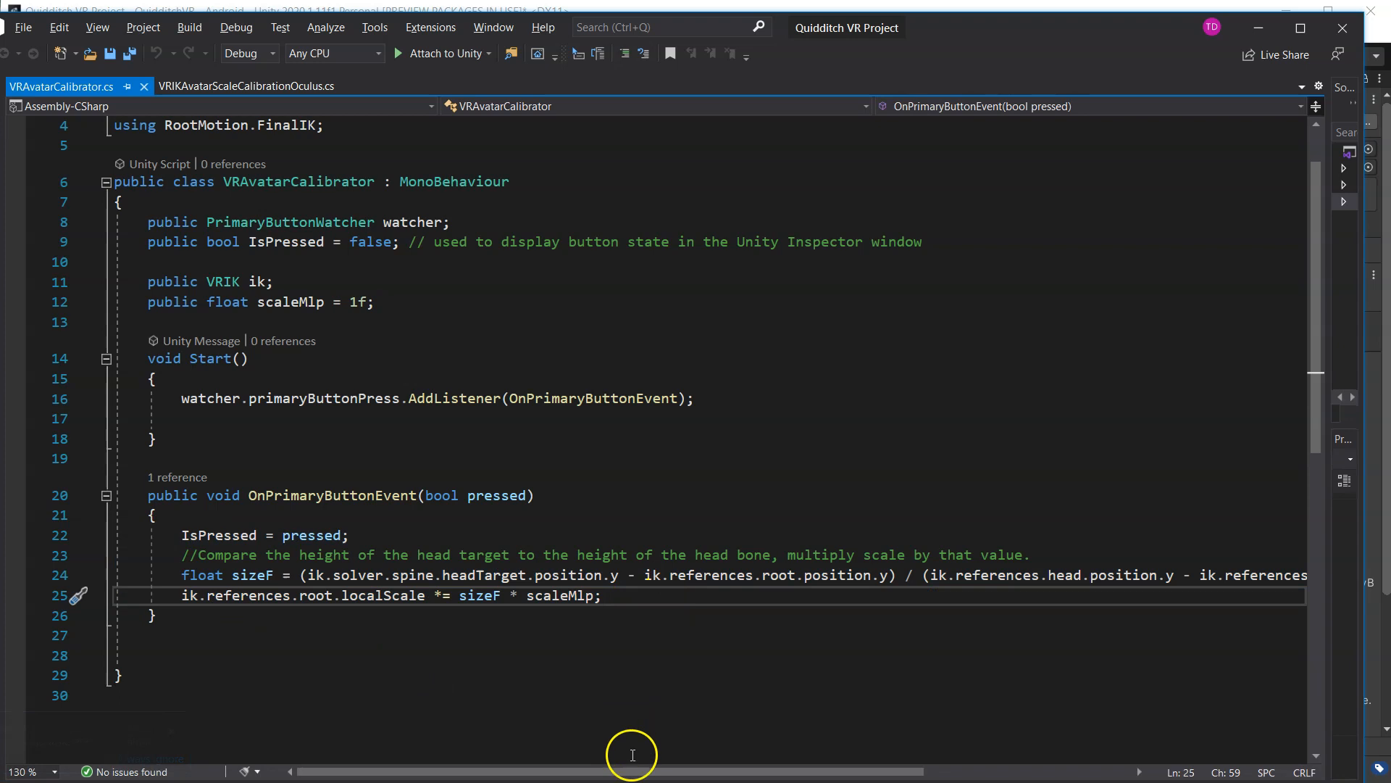
drag(622, 771, 715, 772)
drag(765, 770, 621, 770)
click(457, 613)
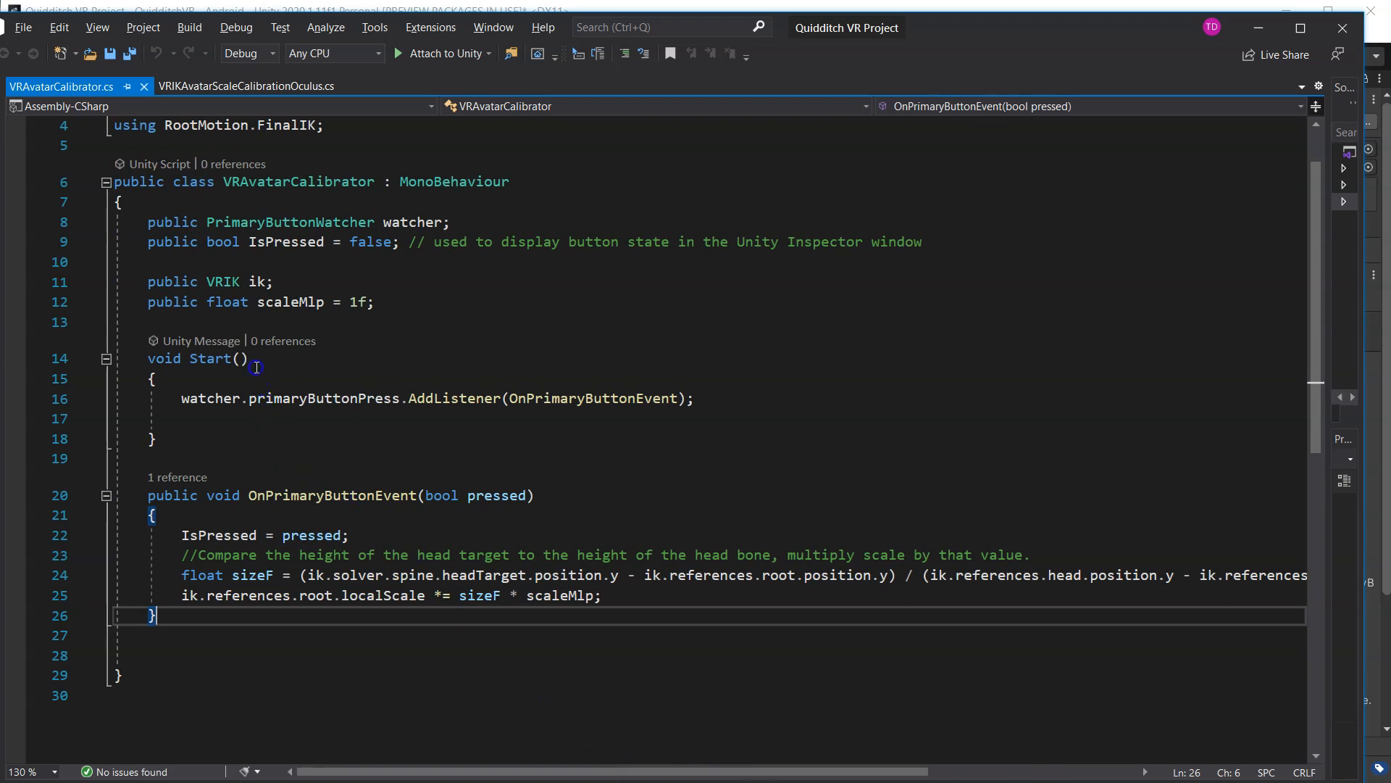
drag(208, 222, 451, 222)
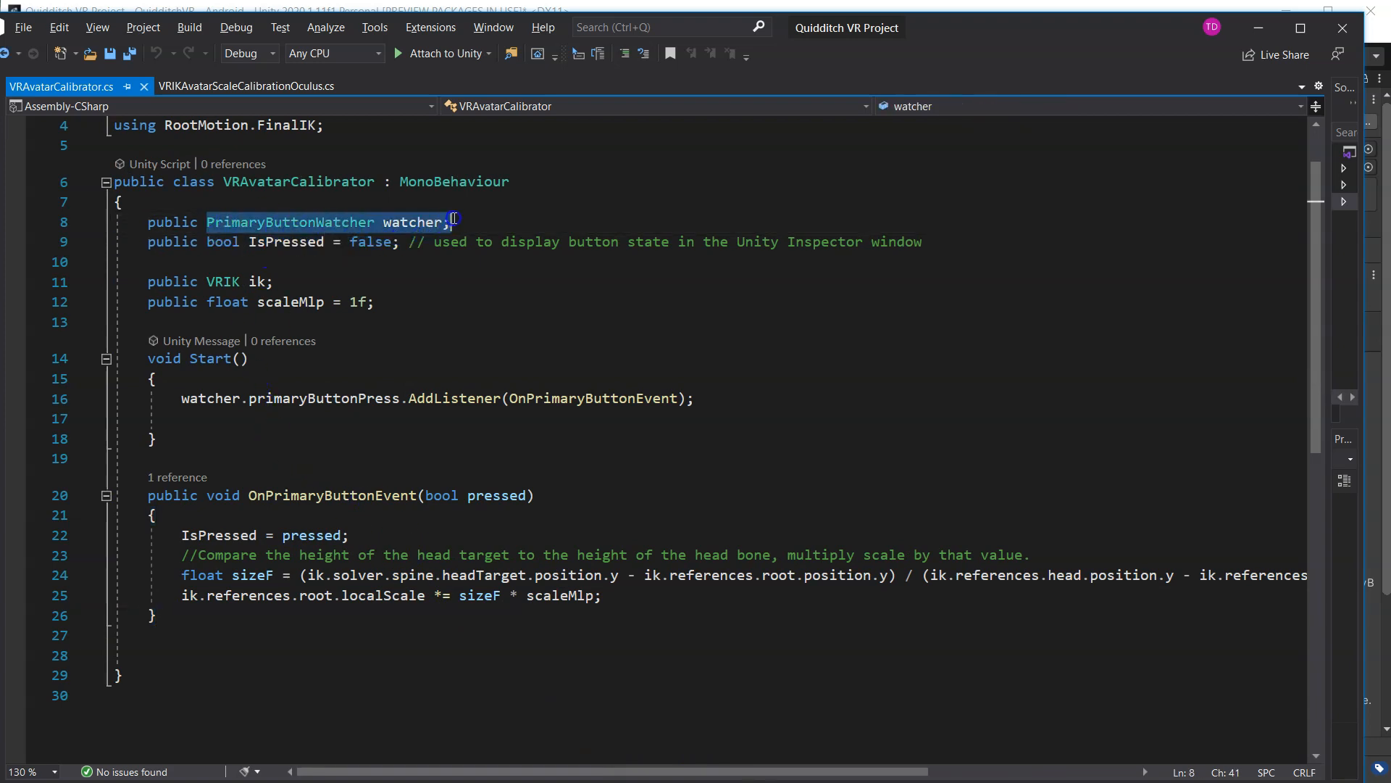
click(450, 221)
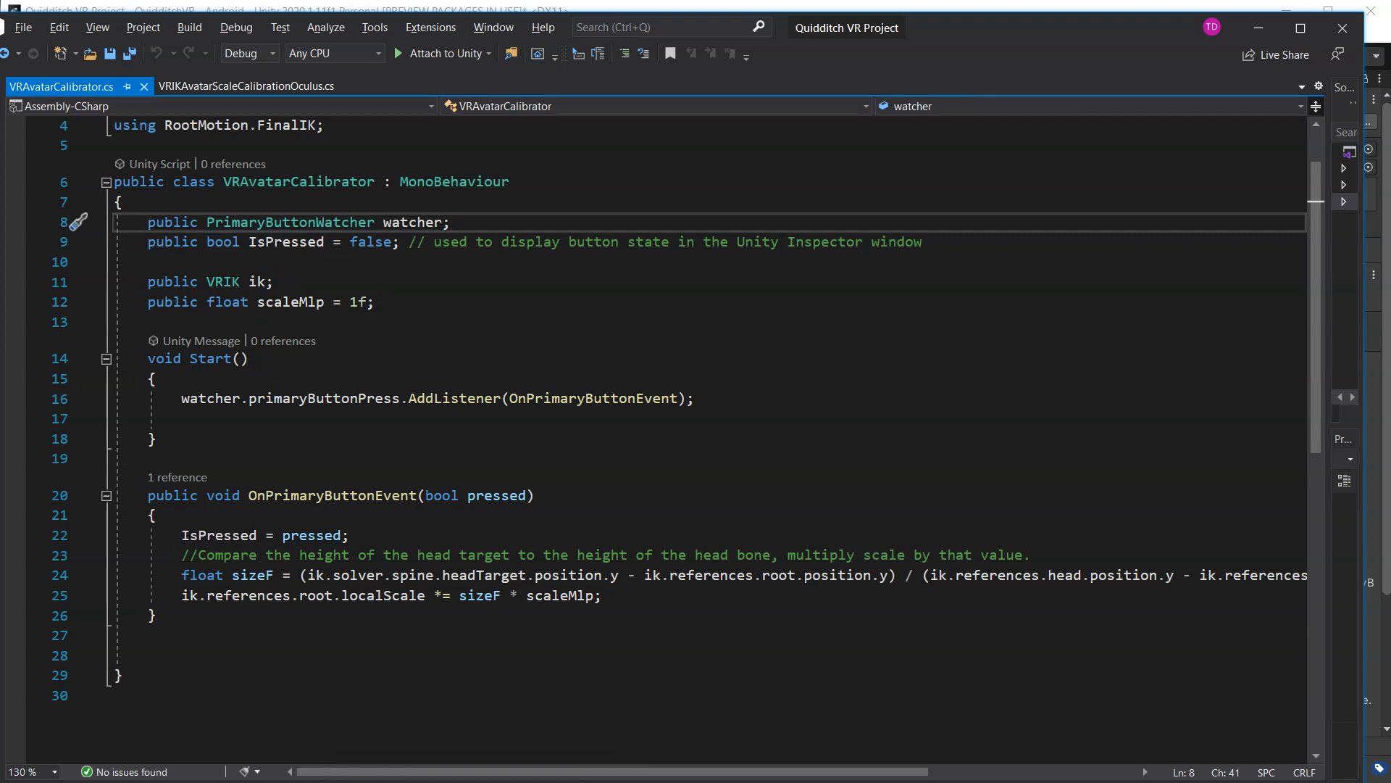
- Open the PrimaryButtonWatcher script from the Unity project and read through its device connection and Update code
key(alt+Tab)
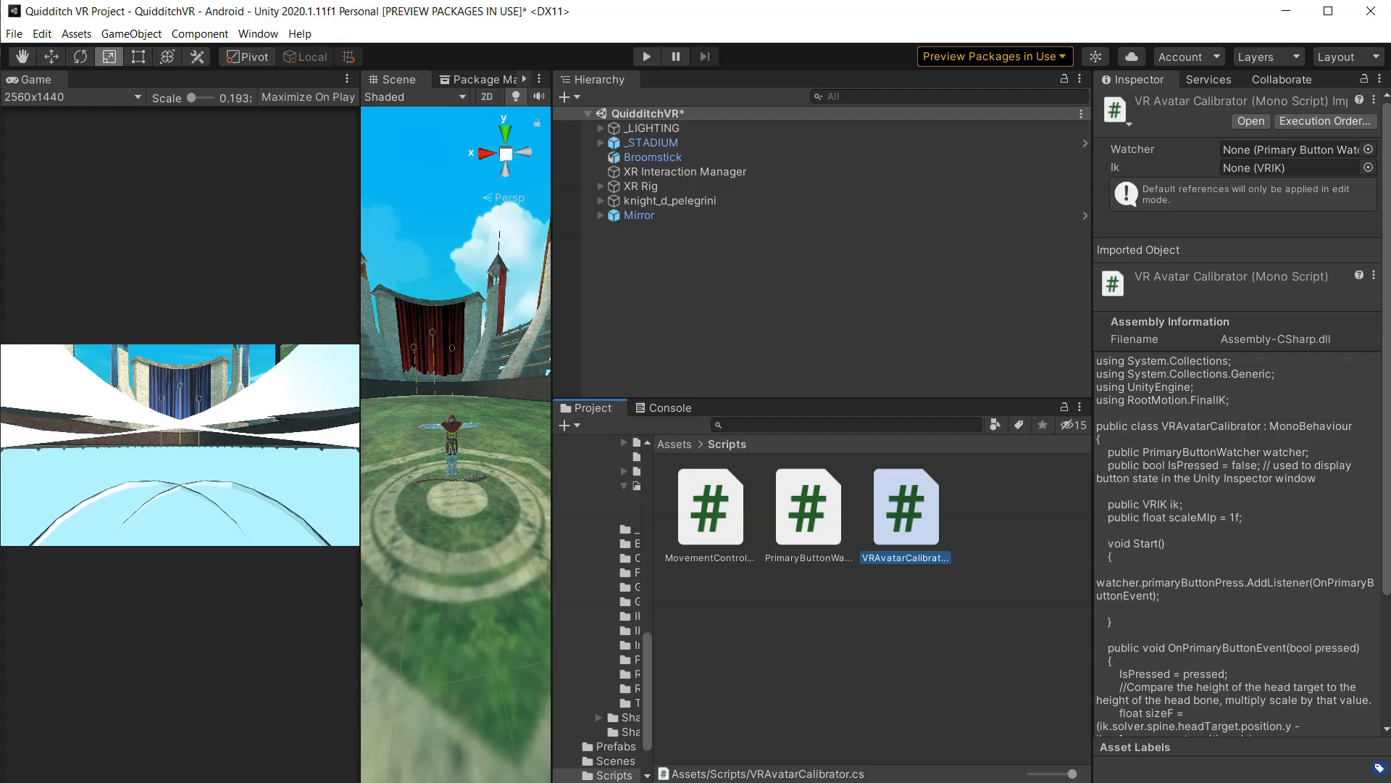
click(829, 515)
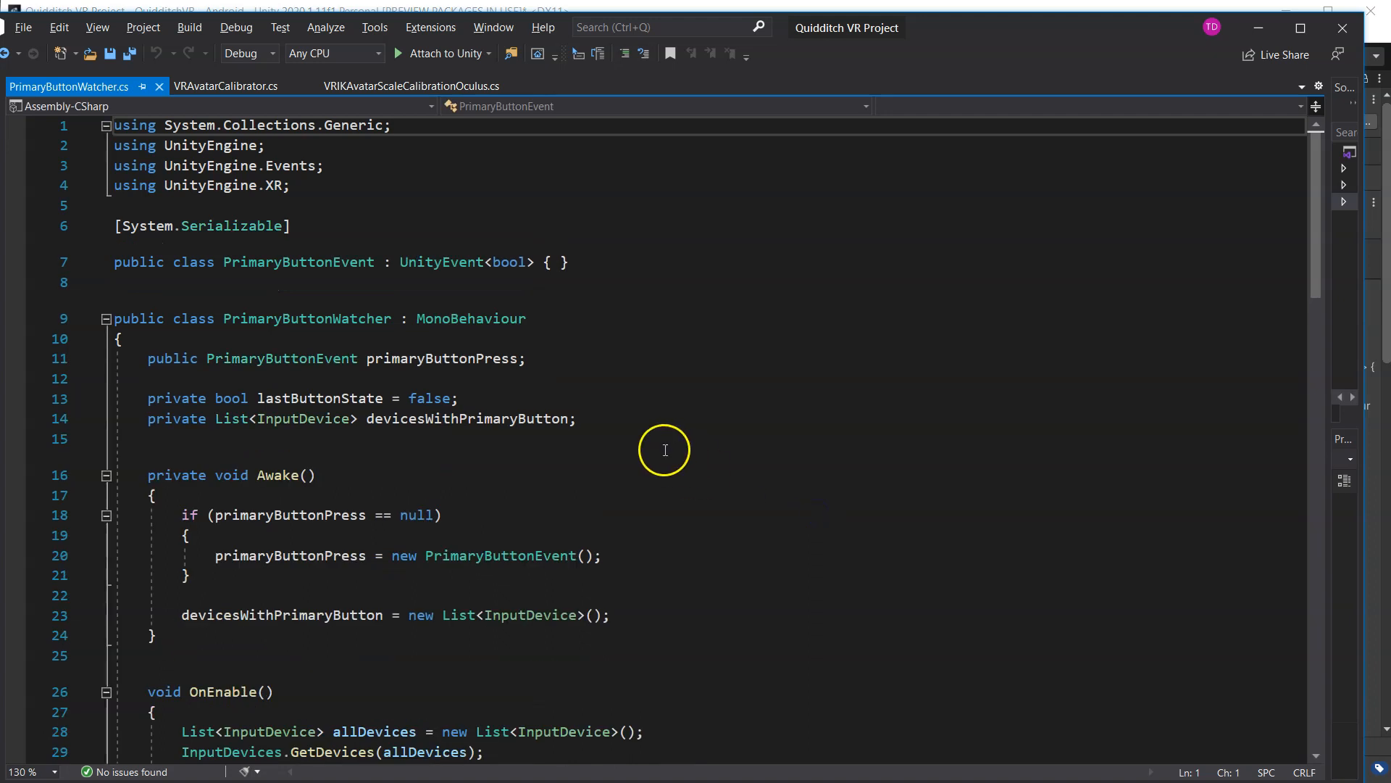
double_click(929, 36)
scroll(847, 309, down, 3)
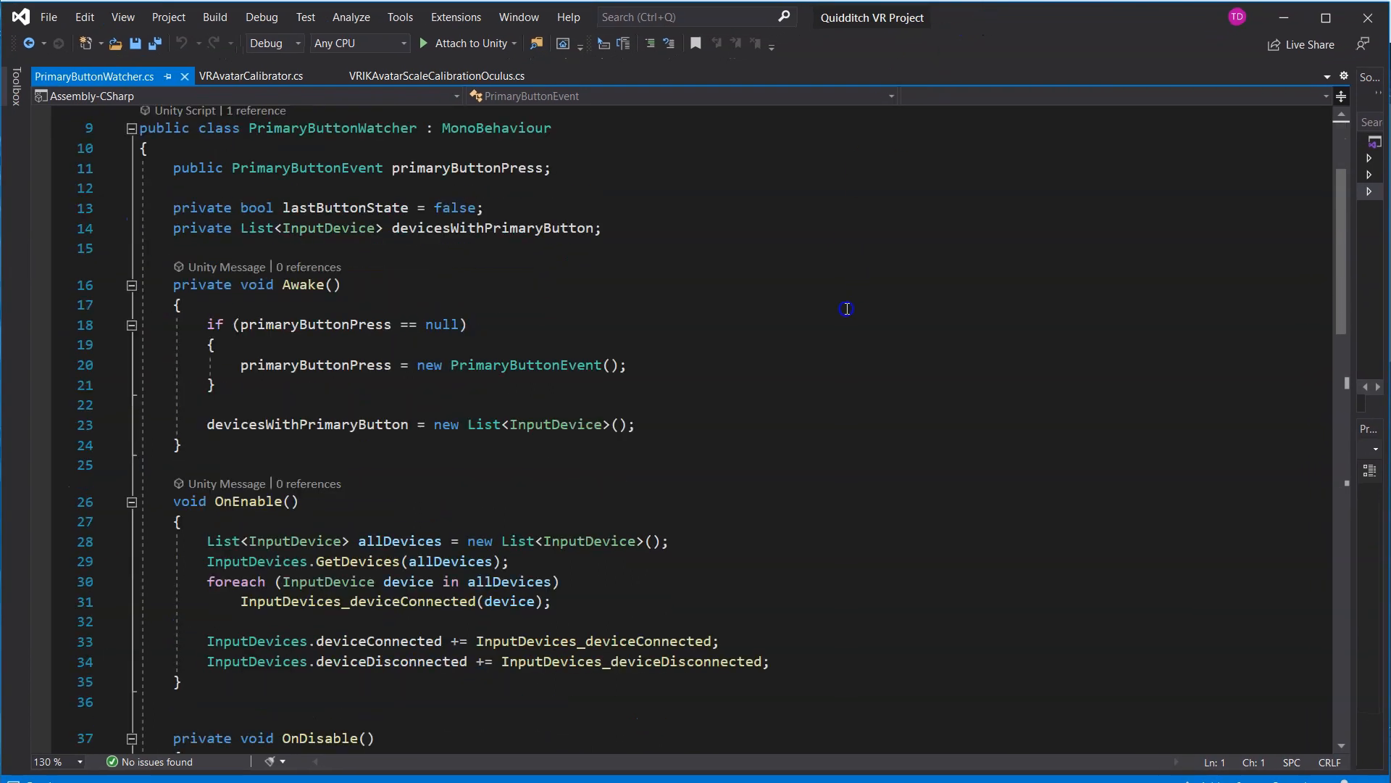
scroll(847, 309, down, 11)
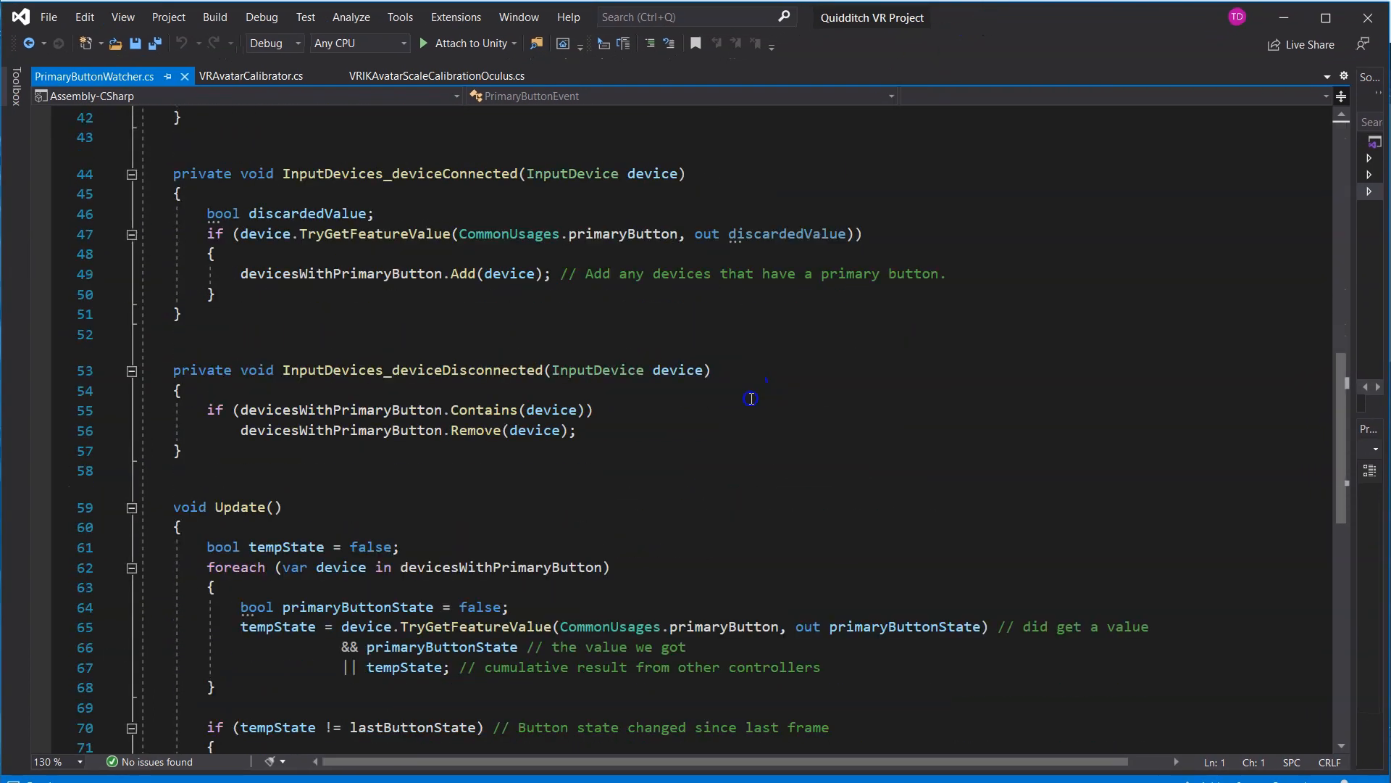
scroll(751, 399, down, 4)
scroll(751, 398, up, 2)
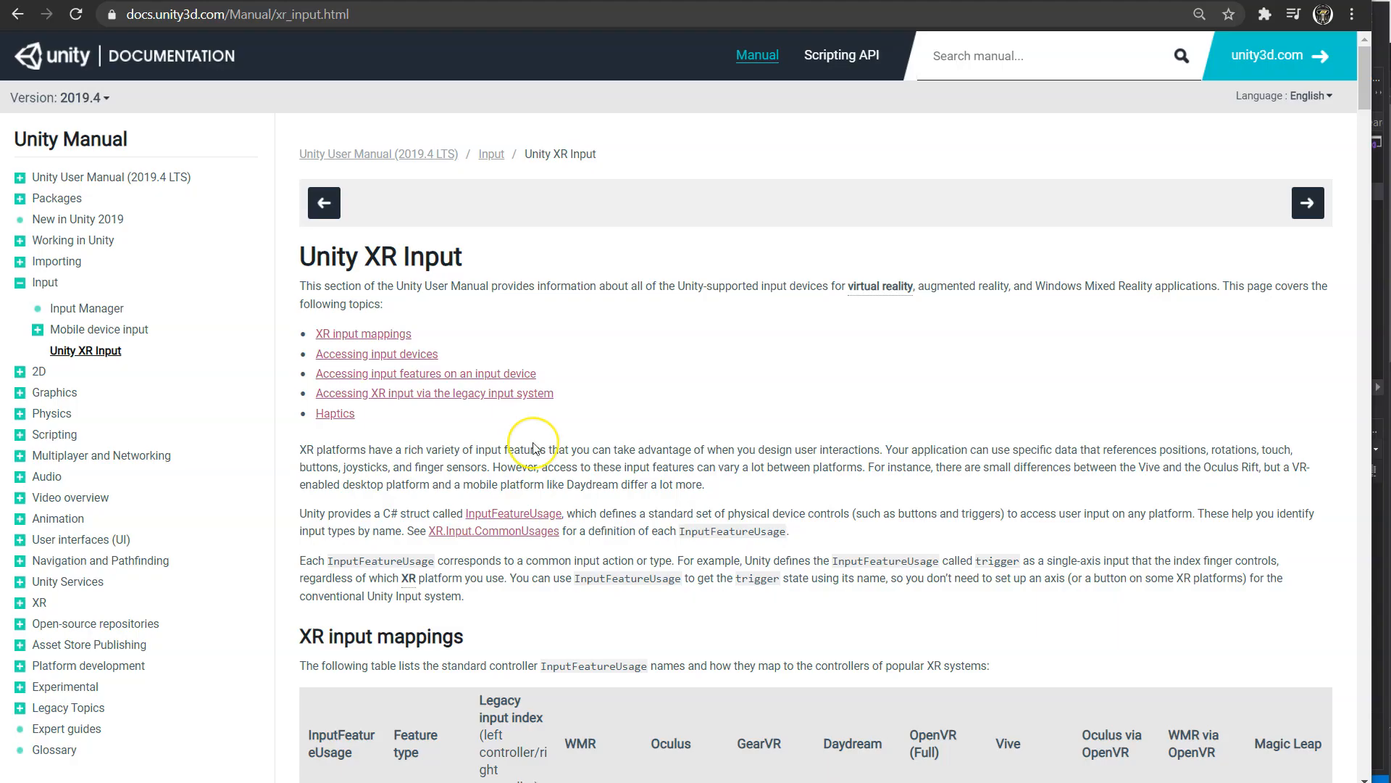
- Examine the Unity XR Input manual page in the browser, checking the Oculus mapping for primaryButton in the input mappings table
scroll(534, 447, down, 1)
scroll(534, 447, up, 1)
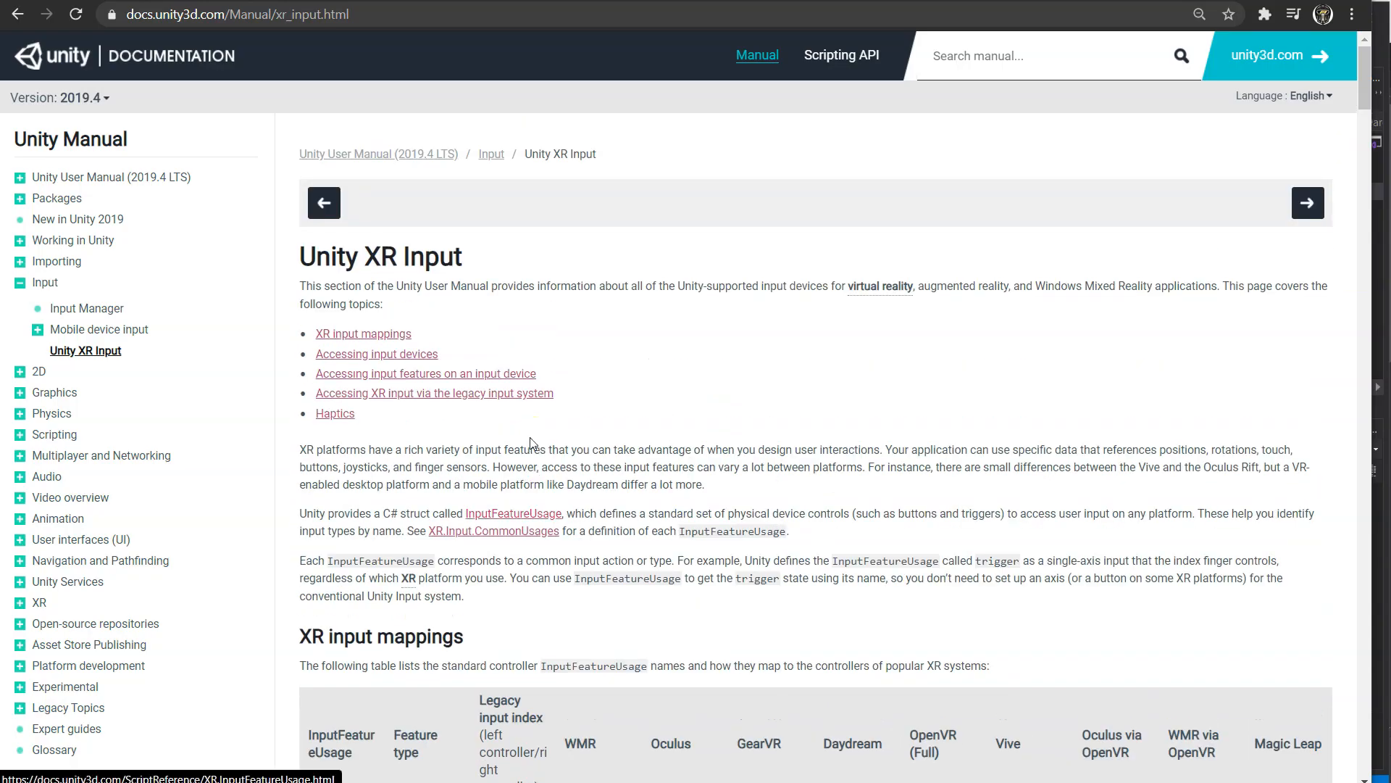
click(377, 15)
drag(497, 255, 310, 254)
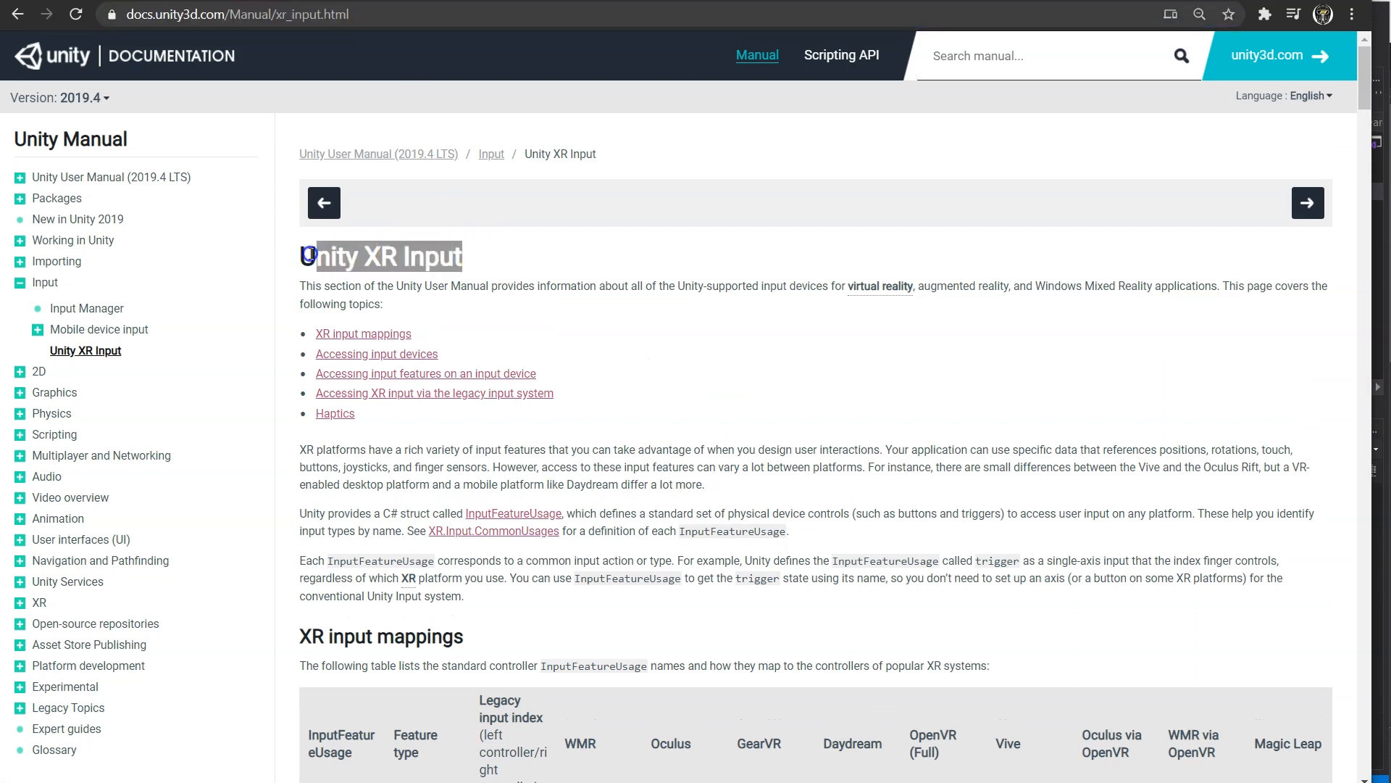
click(420, 250)
scroll(500, 275, down, 6)
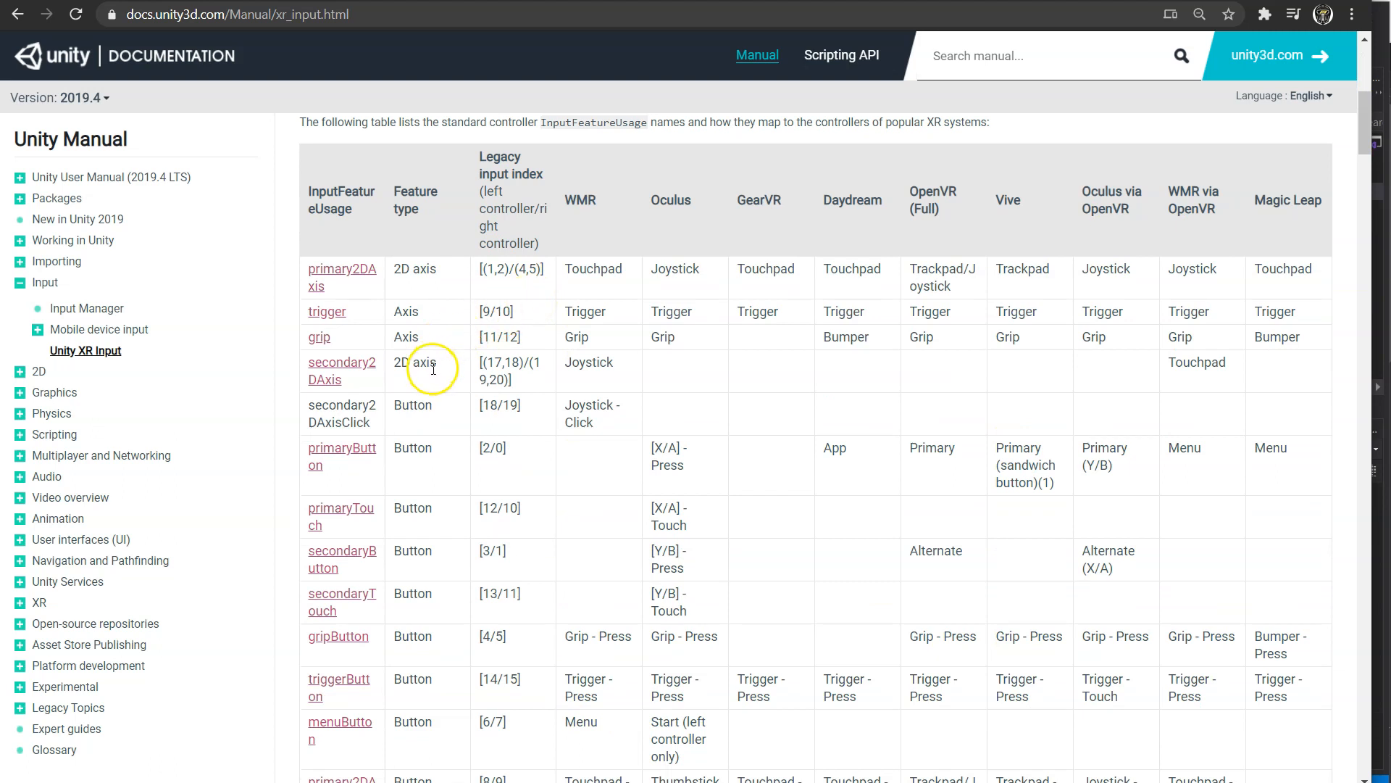
drag(652, 448, 677, 458)
click(689, 465)
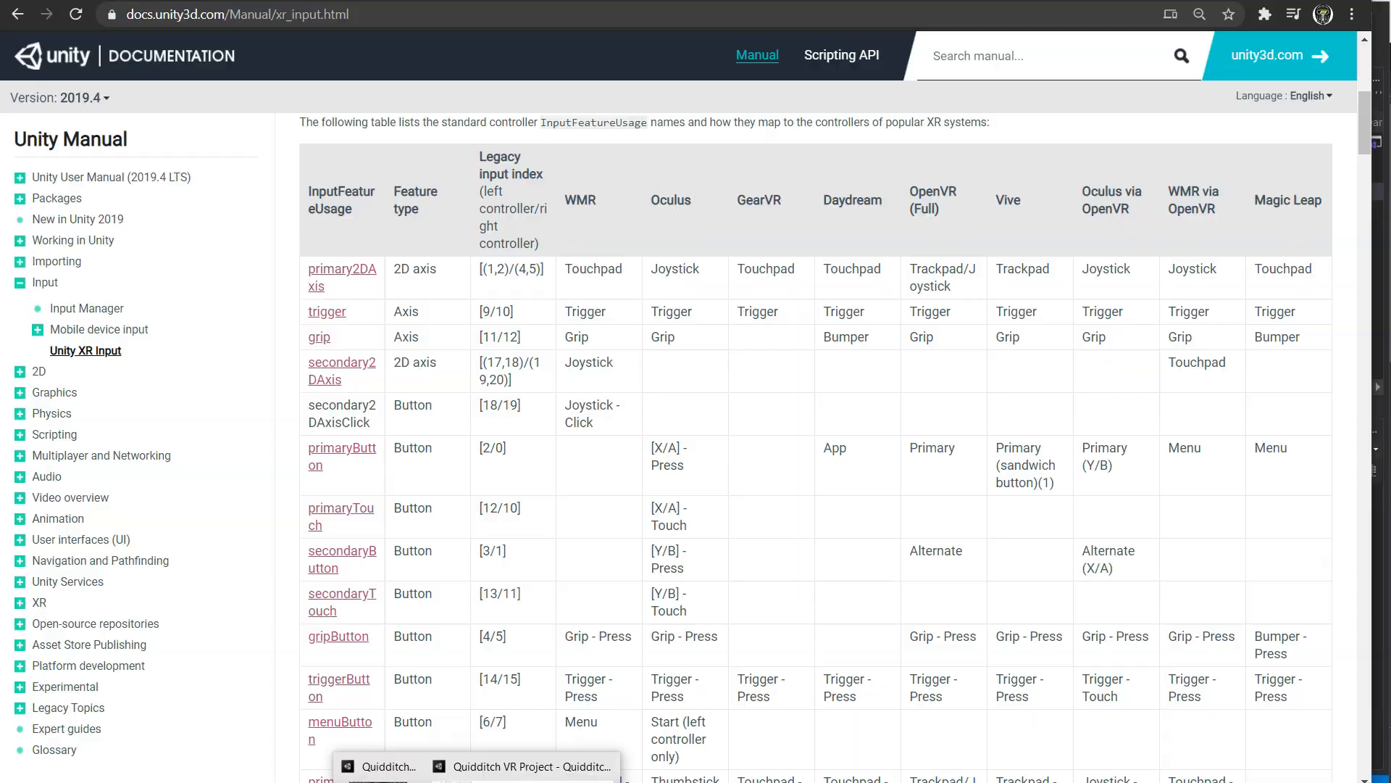
- Switch back to Unity, widen the XR Rig's component view, and attach the PrimaryButtonWatcher script to XR Rig
click(583, 763)
click(718, 303)
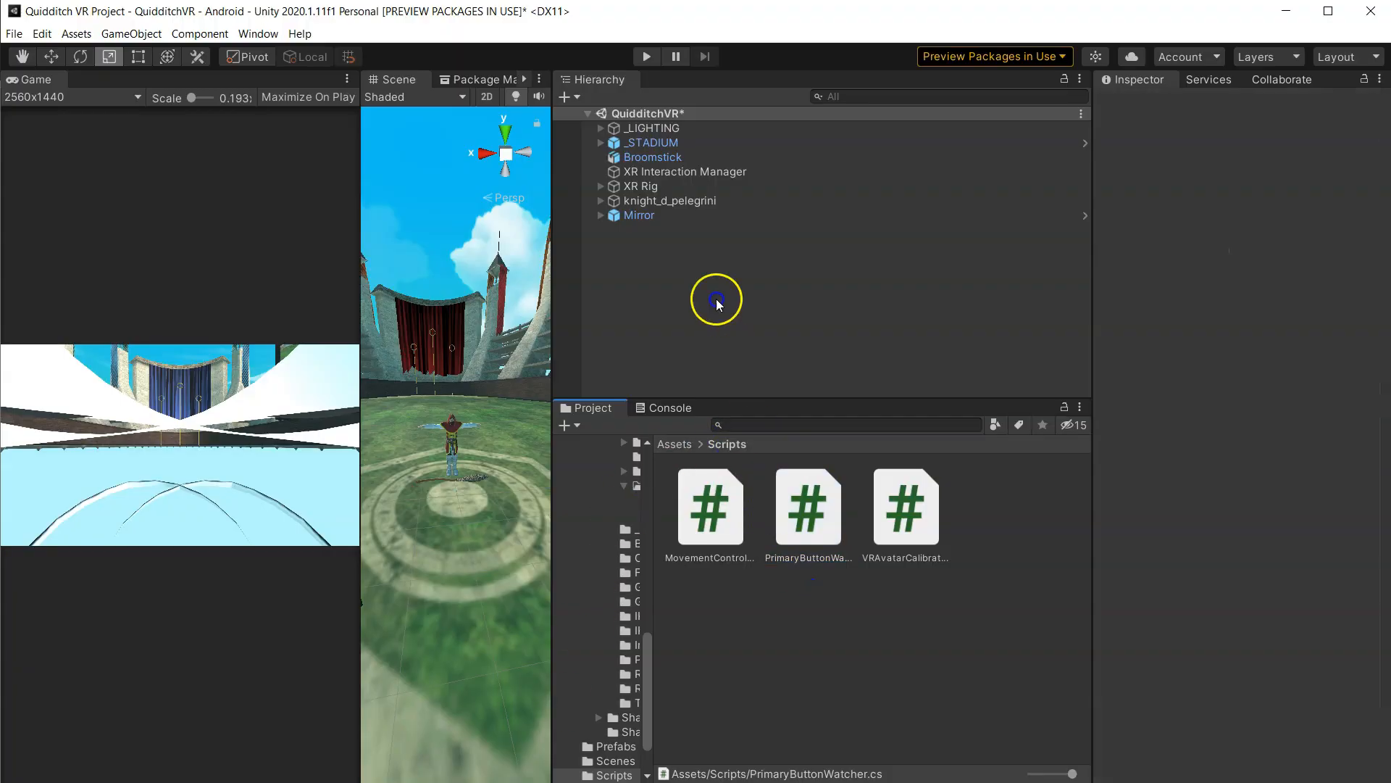
click(827, 480)
click(674, 187)
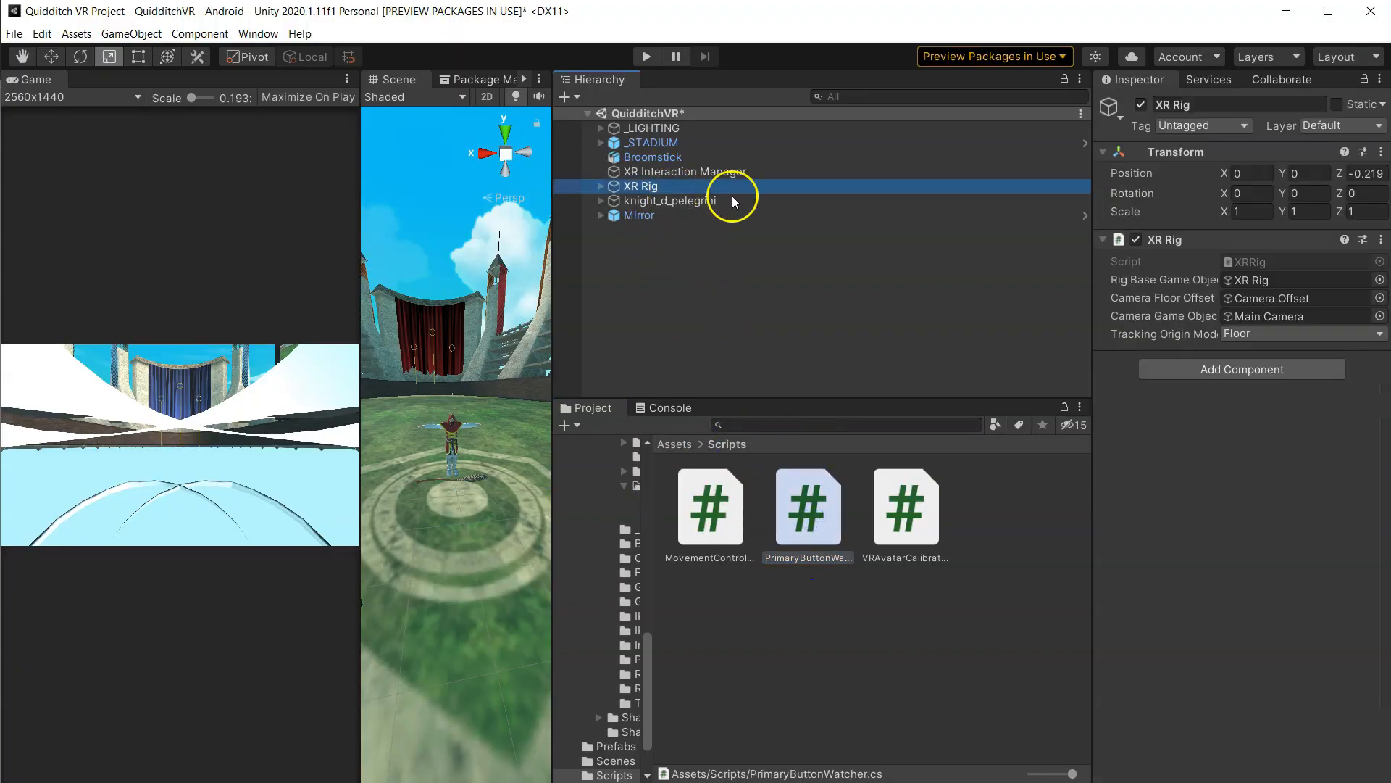
drag(1092, 264, 990, 286)
drag(800, 519, 1051, 397)
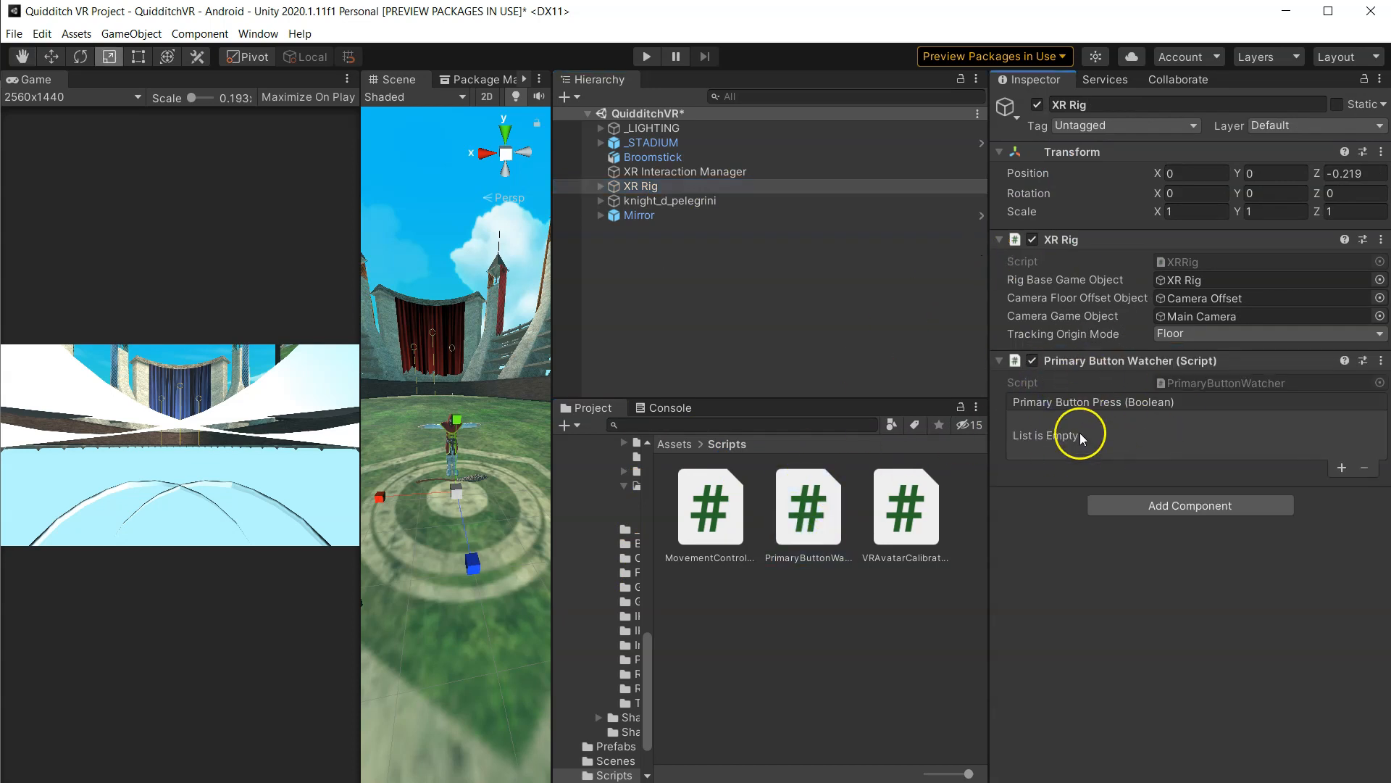
- Reopen the script attached to XR Rig, review its input-device functions, and return to Unity
double_click(1212, 383)
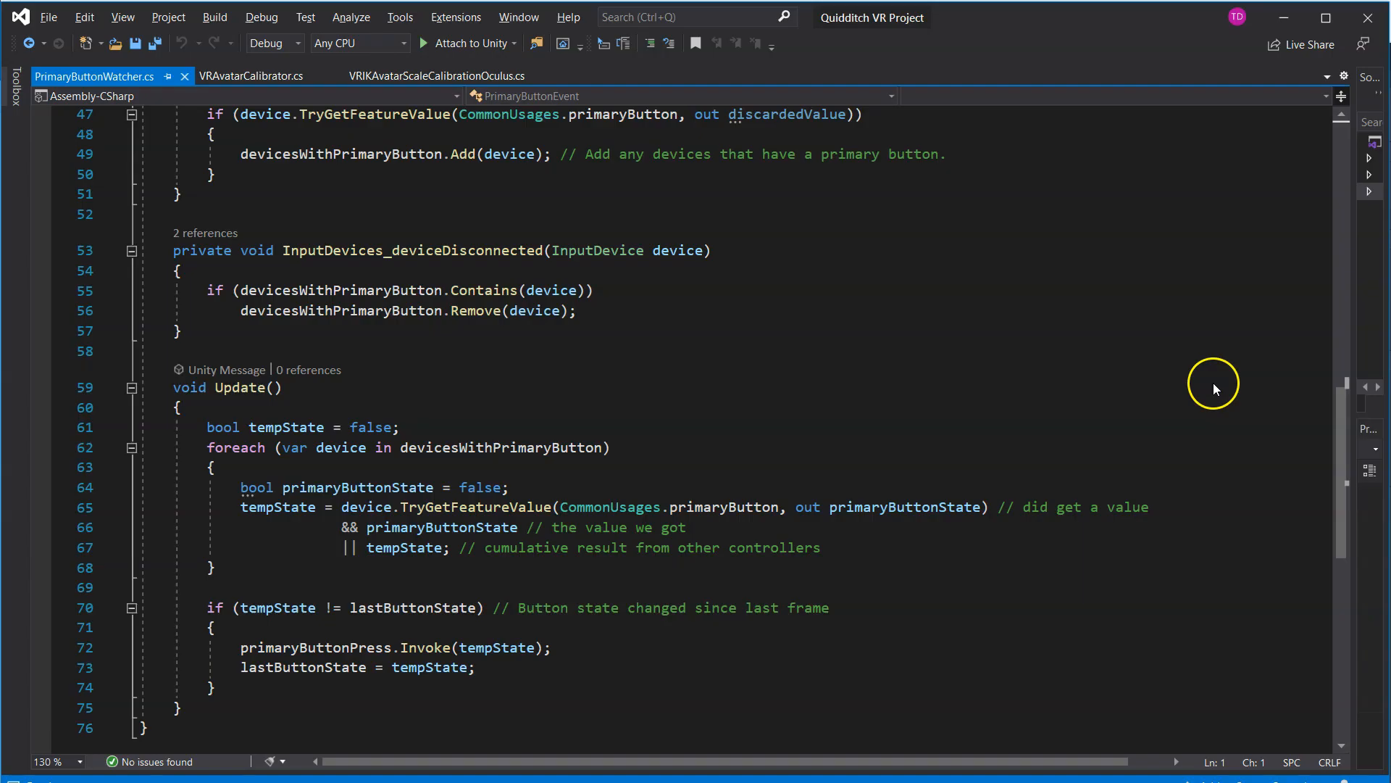
scroll(613, 384, down, 3)
scroll(609, 395, up, 10)
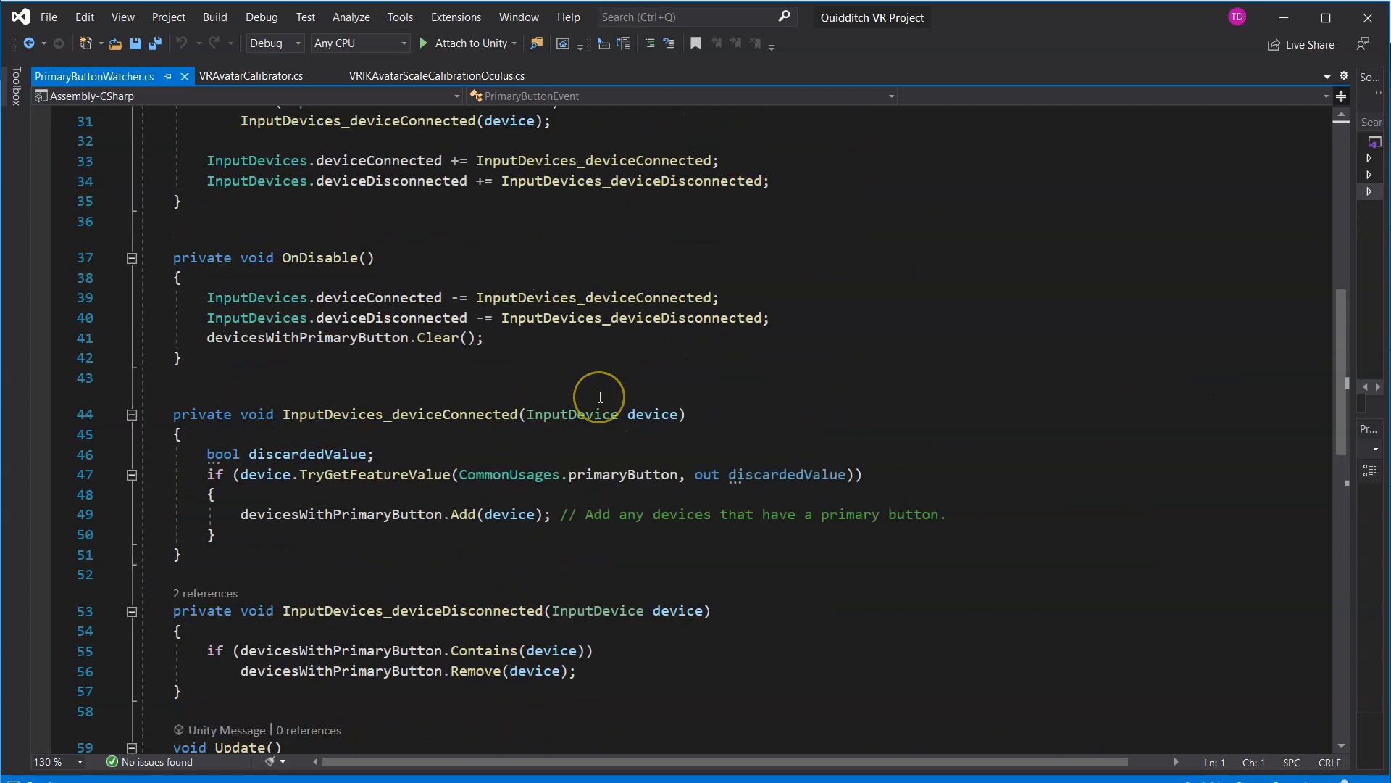
scroll(600, 397, up, 4)
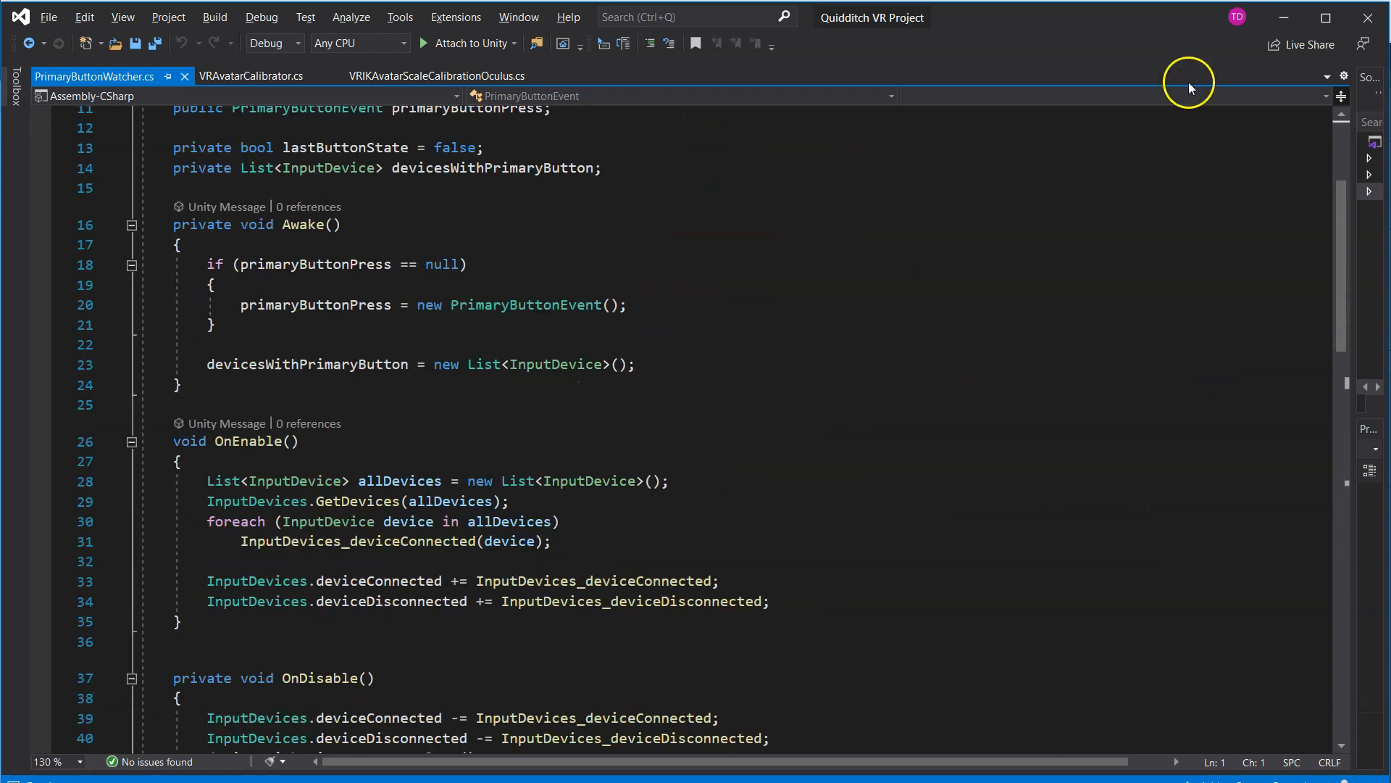
click(1295, 19)
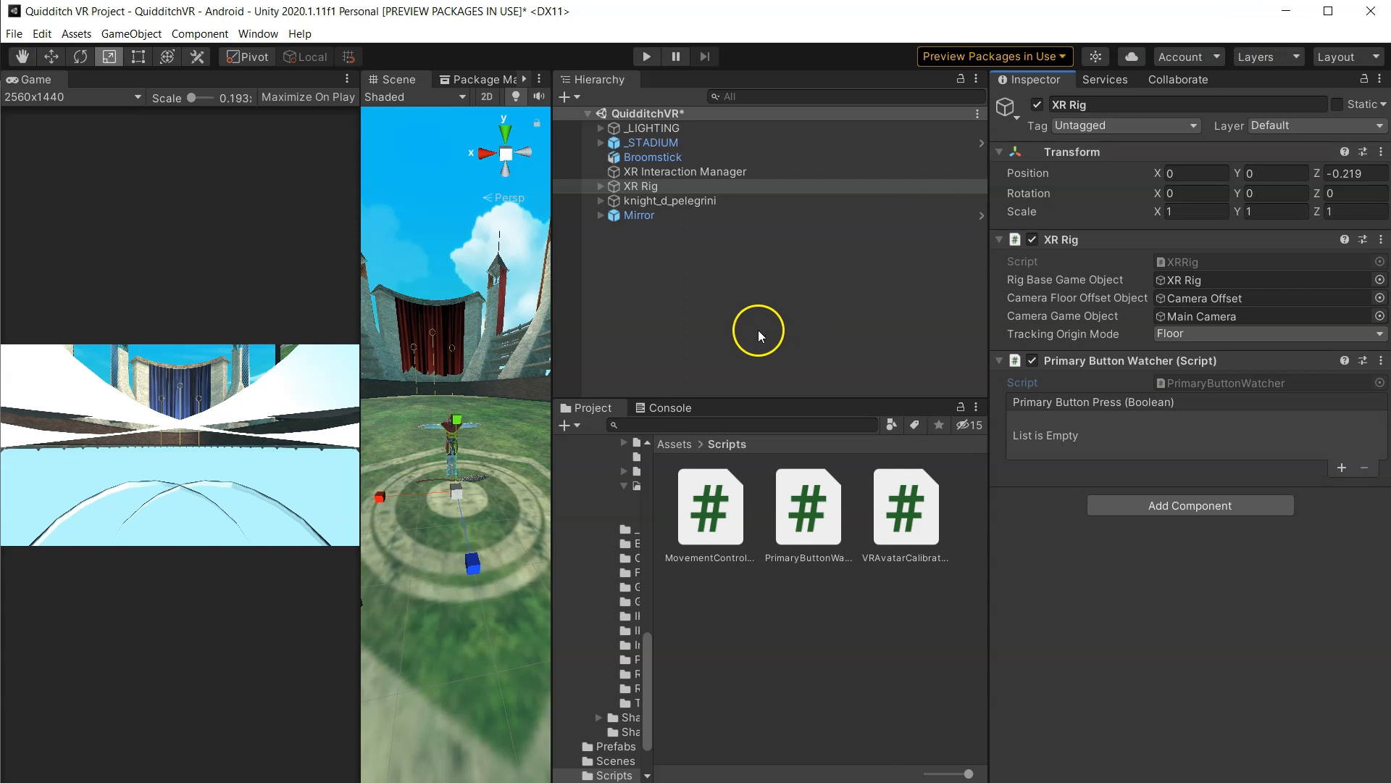
- Attach the VRAvatarCalibrator script to knight_d_pelegrini, assigning XR Rig as its Watcher and the knight's own VRIK as Ik
click(681, 200)
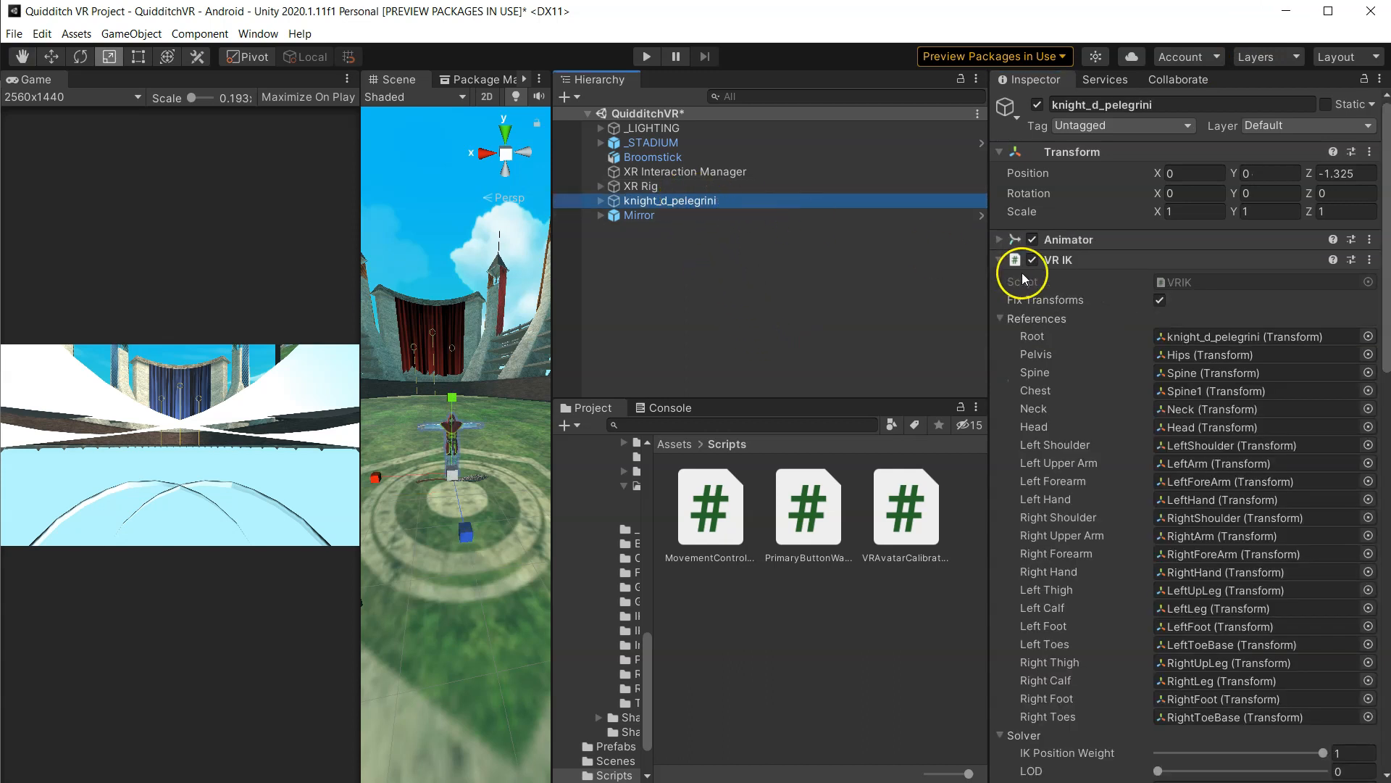
click(1000, 259)
drag(940, 509, 1042, 404)
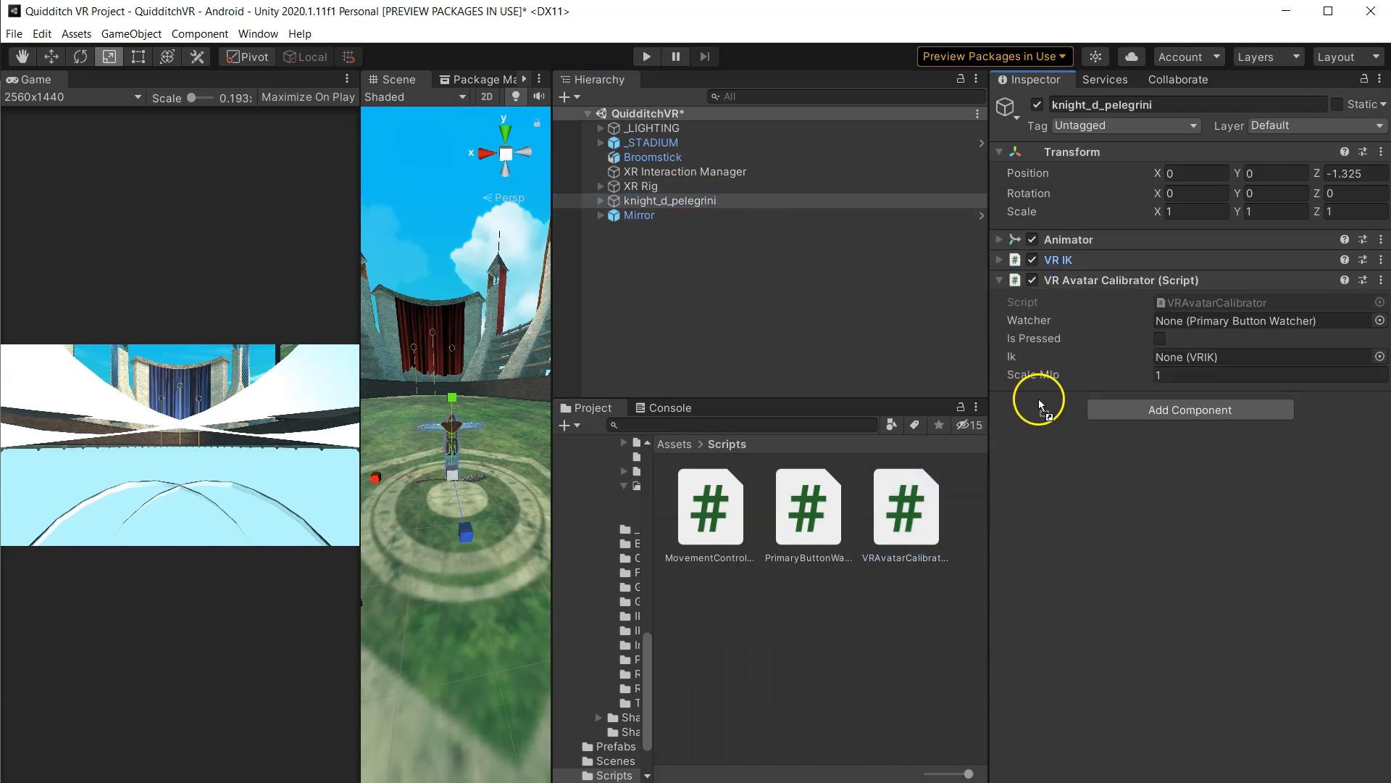
drag(646, 186, 1188, 324)
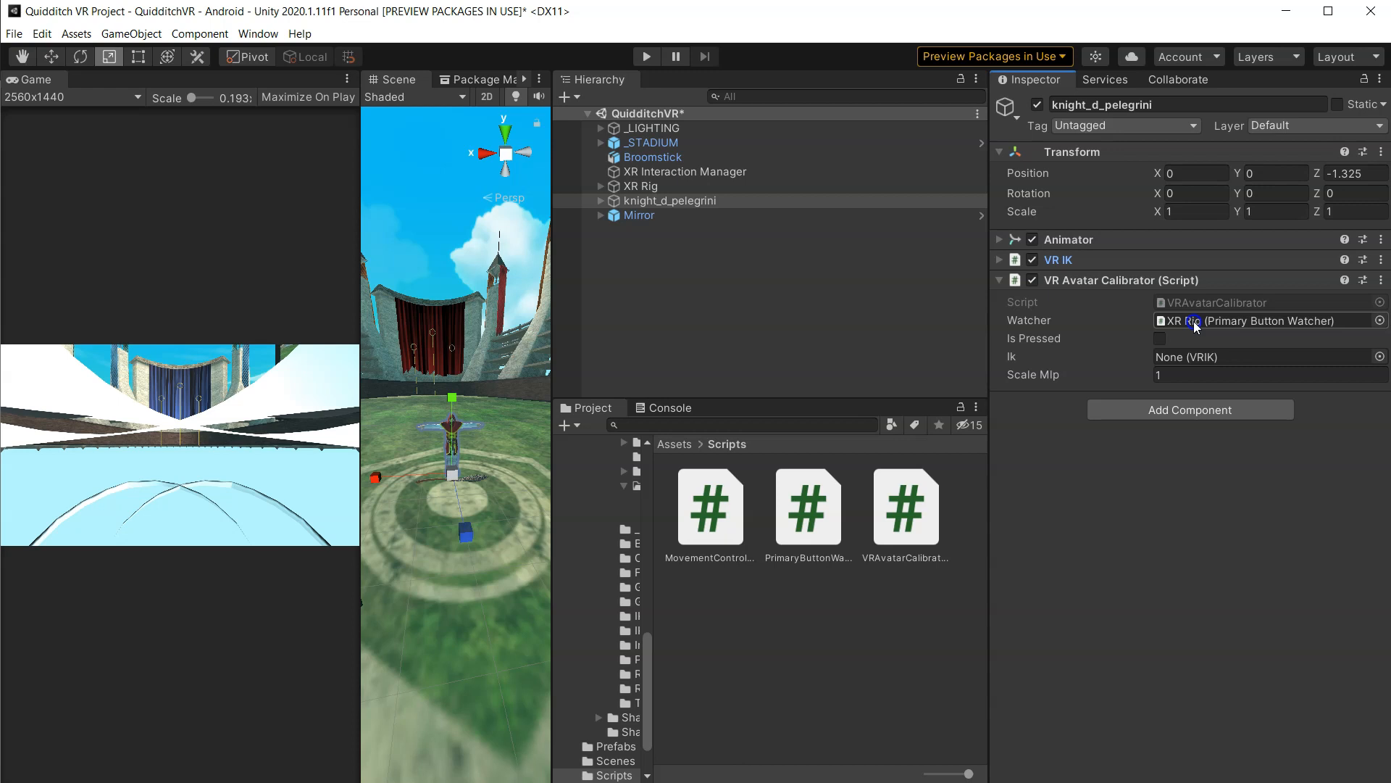
drag(674, 201, 1194, 360)
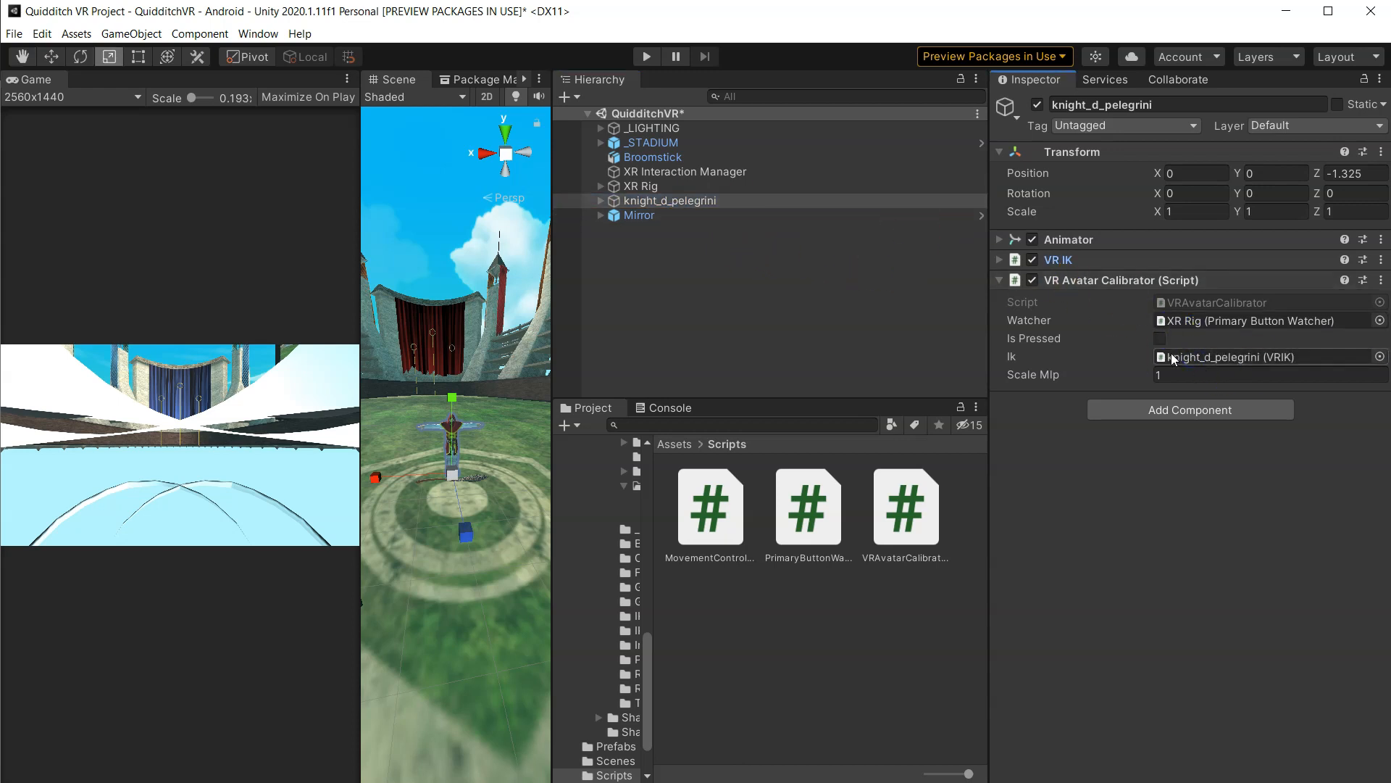
click(1040, 338)
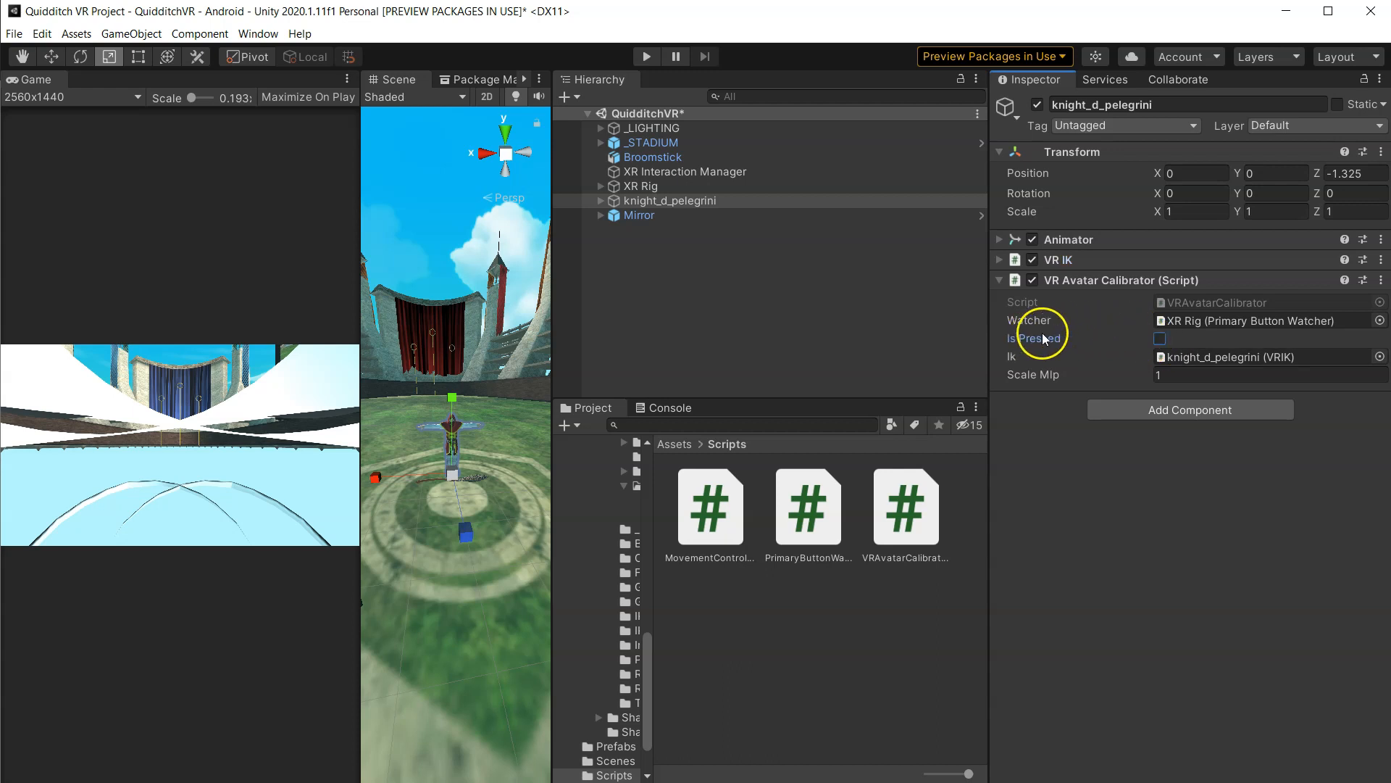
- Open the VRAvatarCalibrator script, review its IsPressed variable, and return to Unity
double_click(1195, 304)
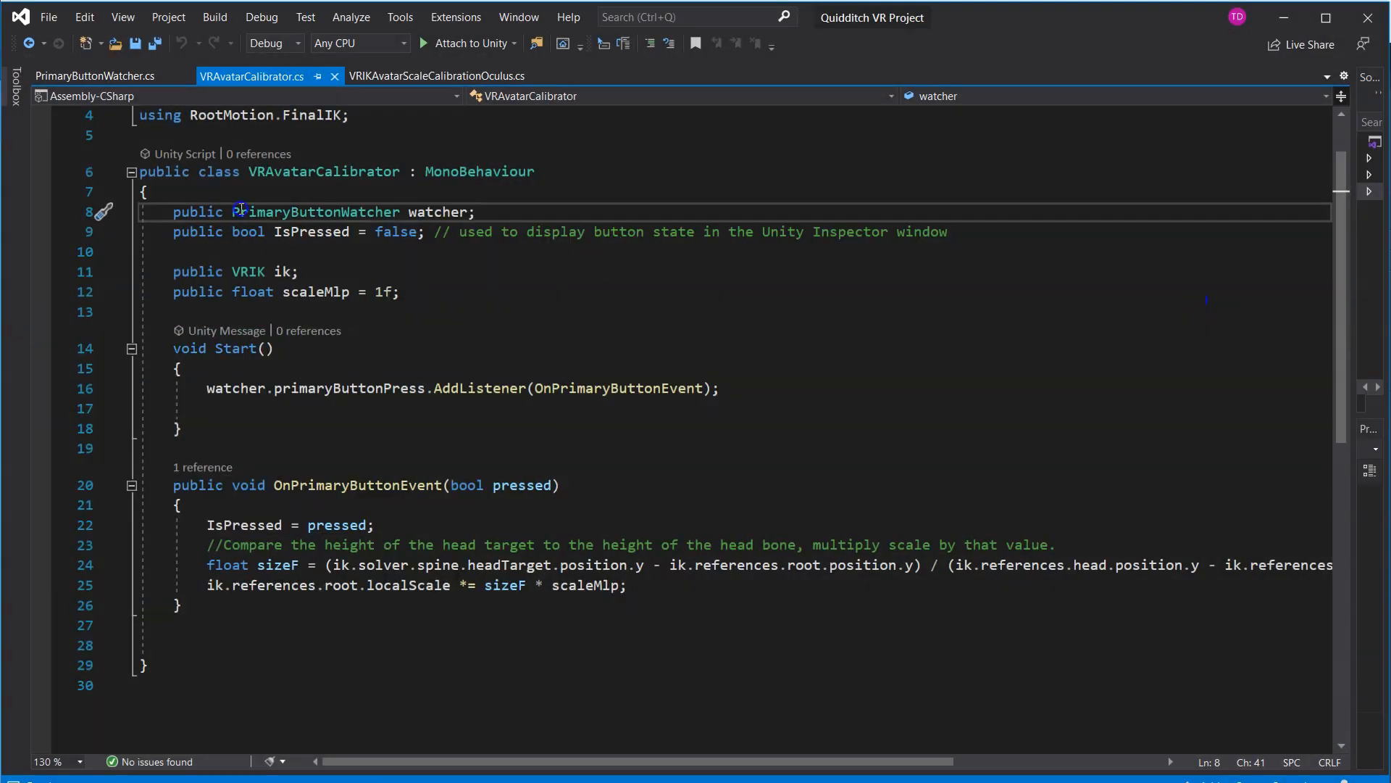
drag(170, 233, 962, 243)
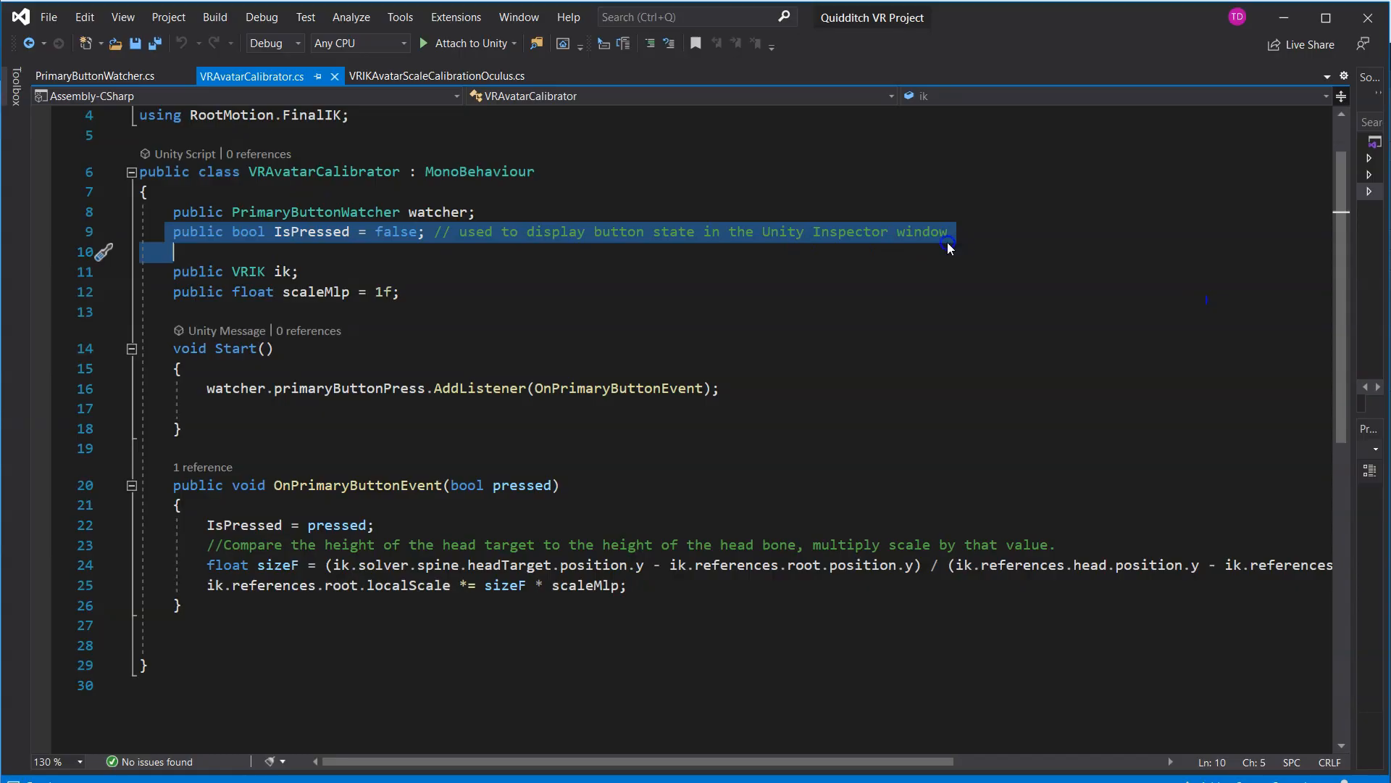
key(alt+Tab)
- Enlarge the scene view, select knight_d_pelegrini, and run the scene to test the avatar calibration
drag(359, 314, 287, 308)
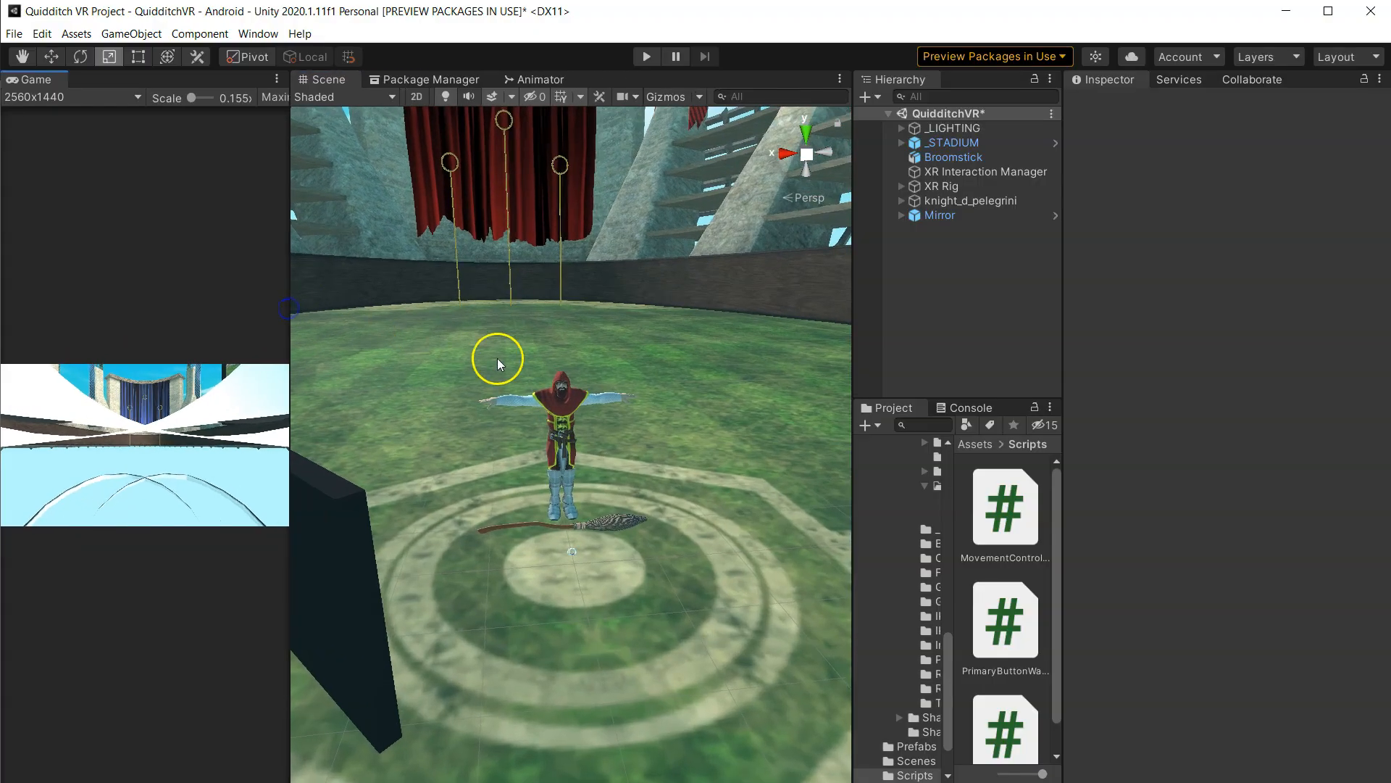
click(957, 200)
drag(1063, 260, 929, 259)
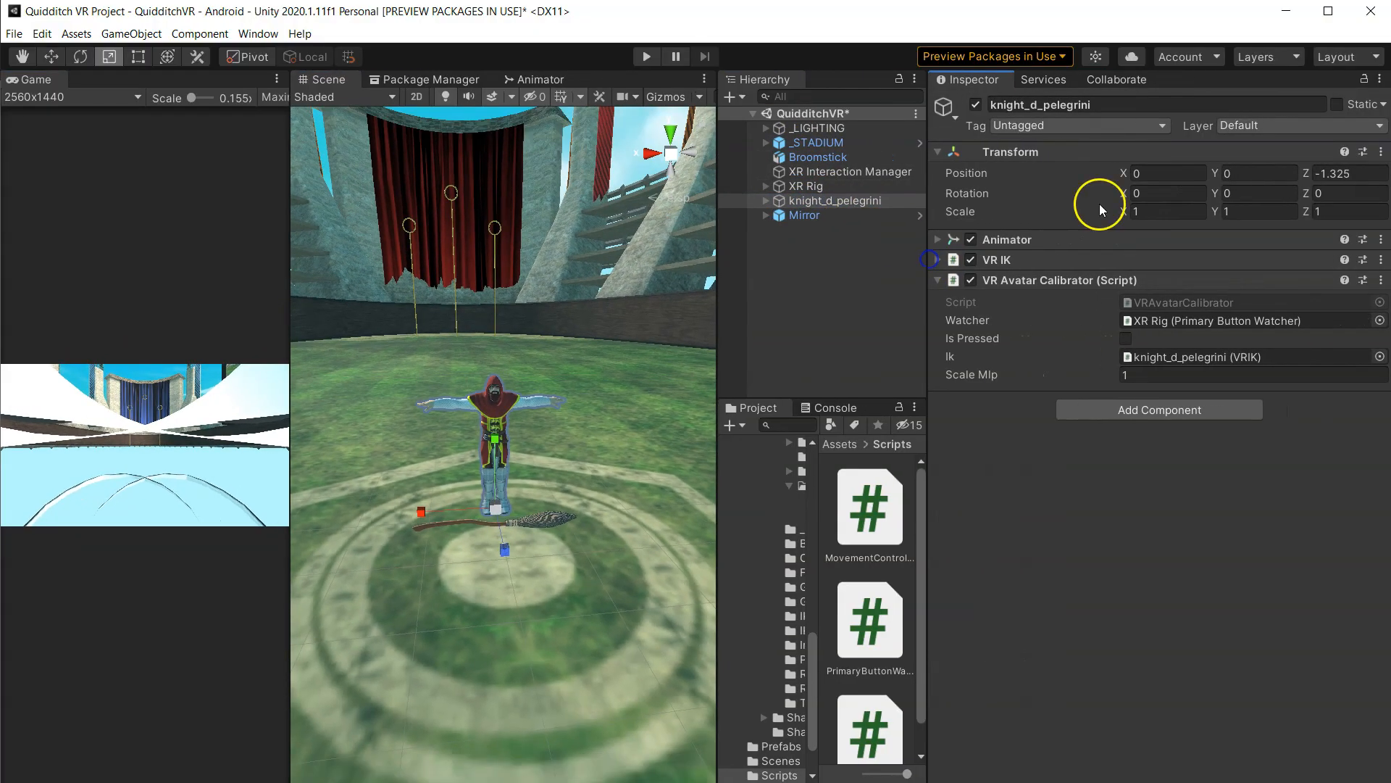
click(647, 57)
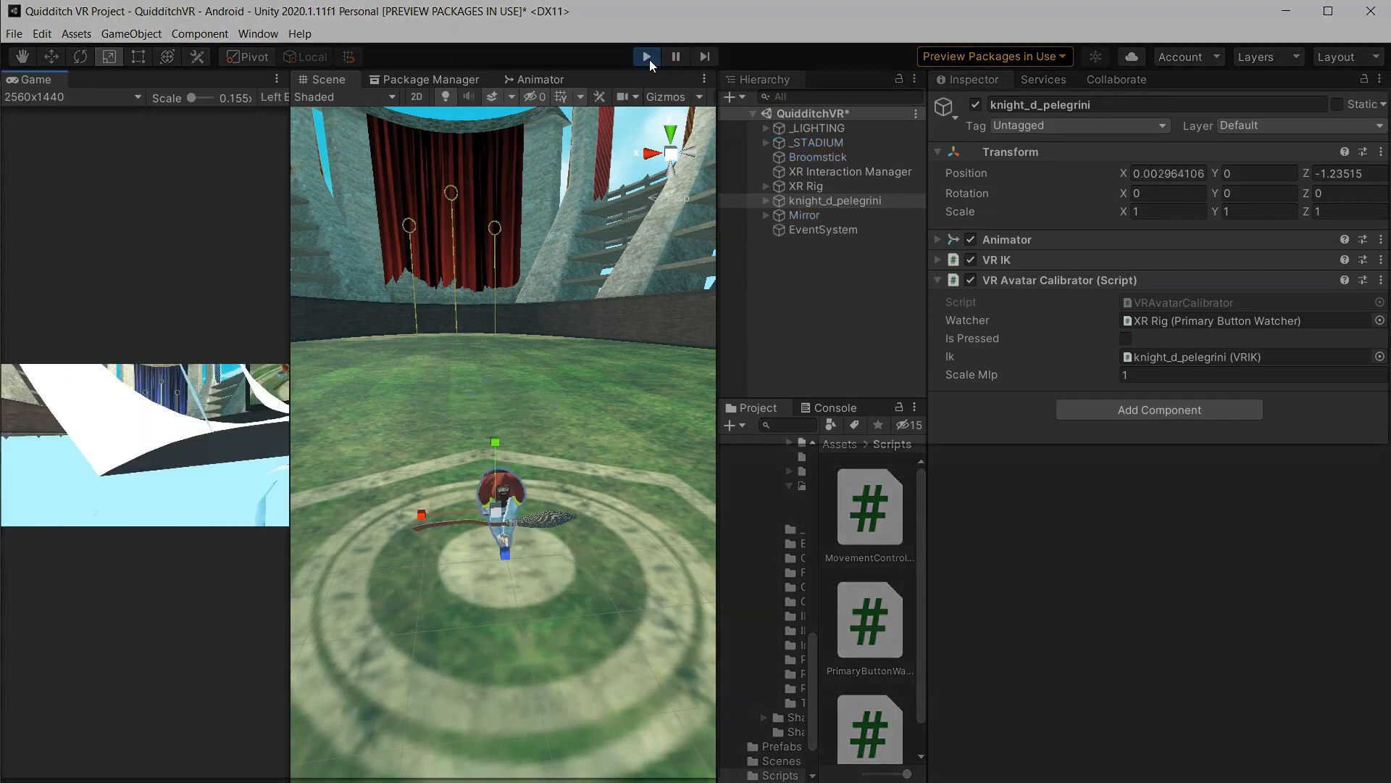
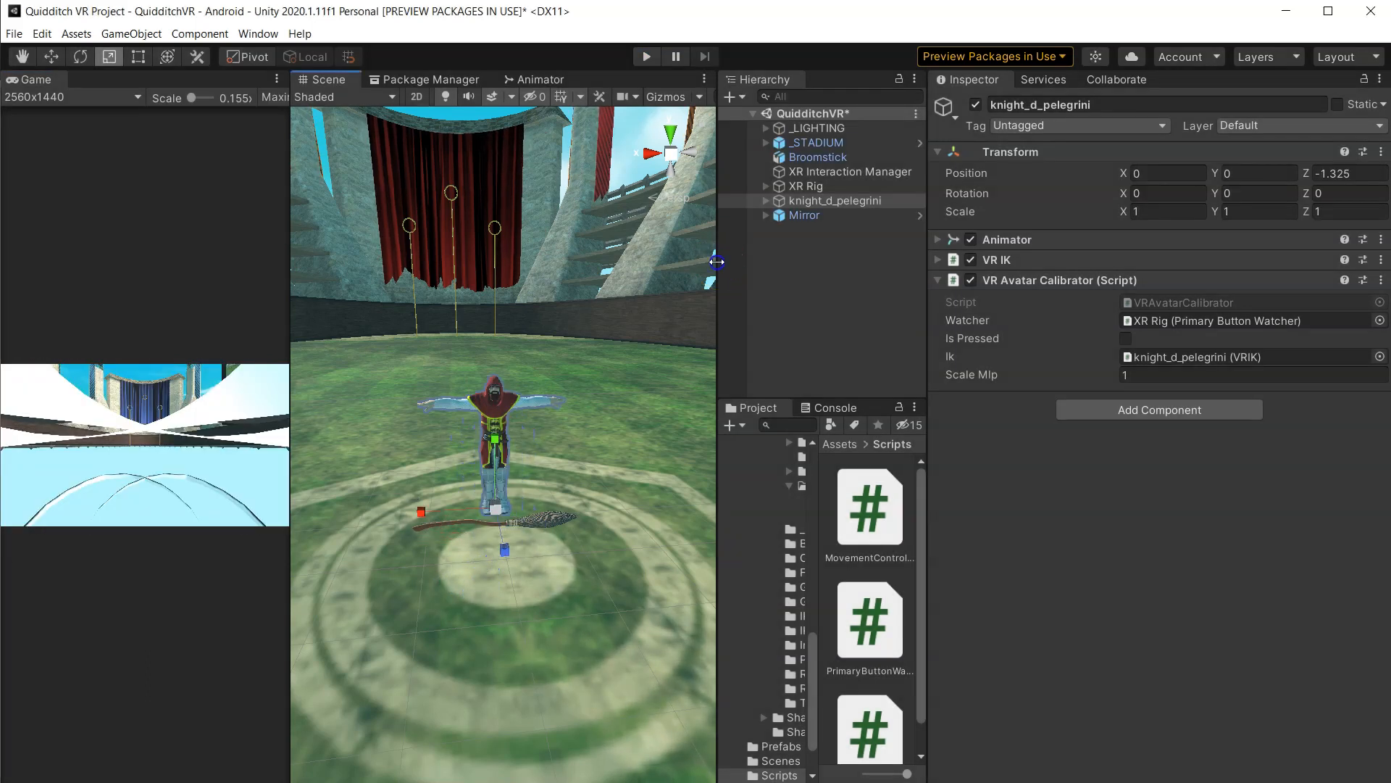
- Create an empty object at the root of the scene and name it VR Player Controller
drag(717, 263, 668, 278)
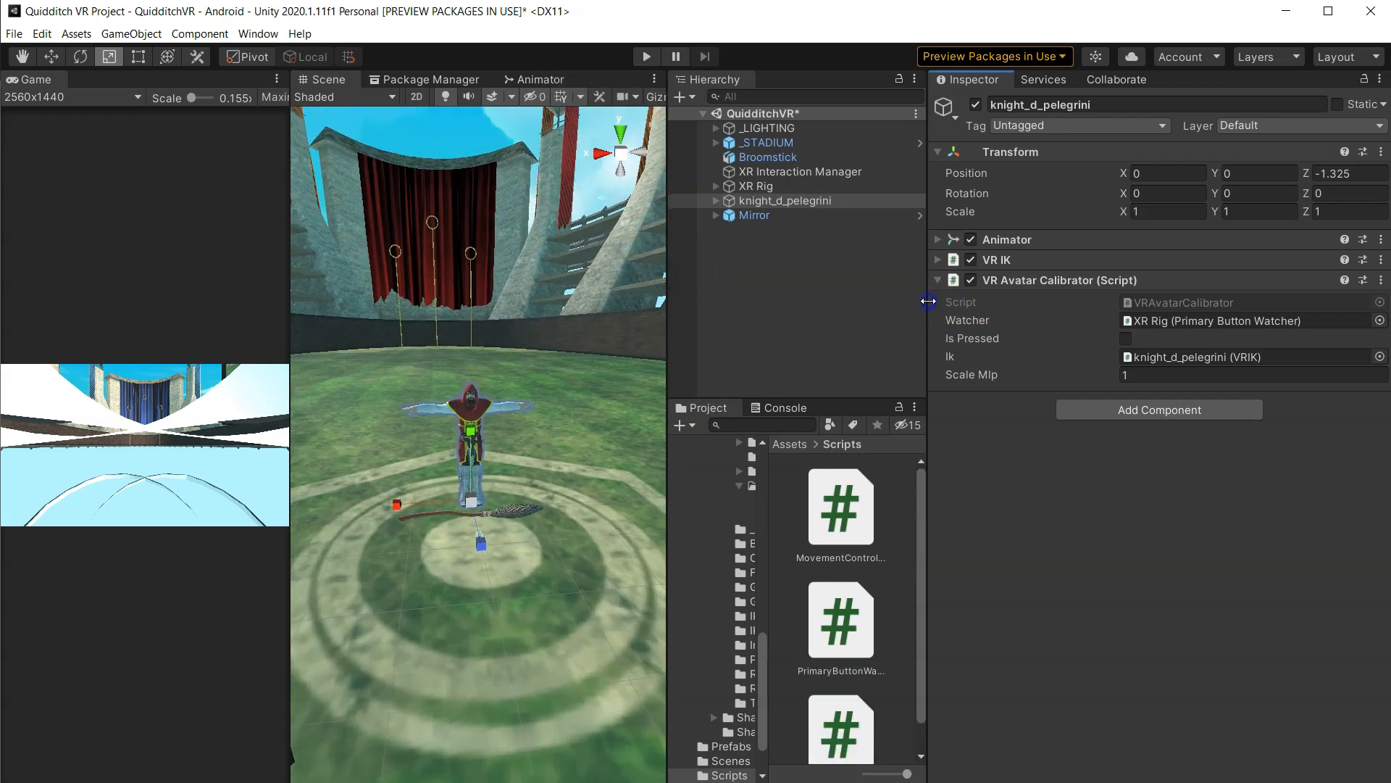
drag(928, 312, 1075, 290)
click(733, 246)
right_click(733, 246)
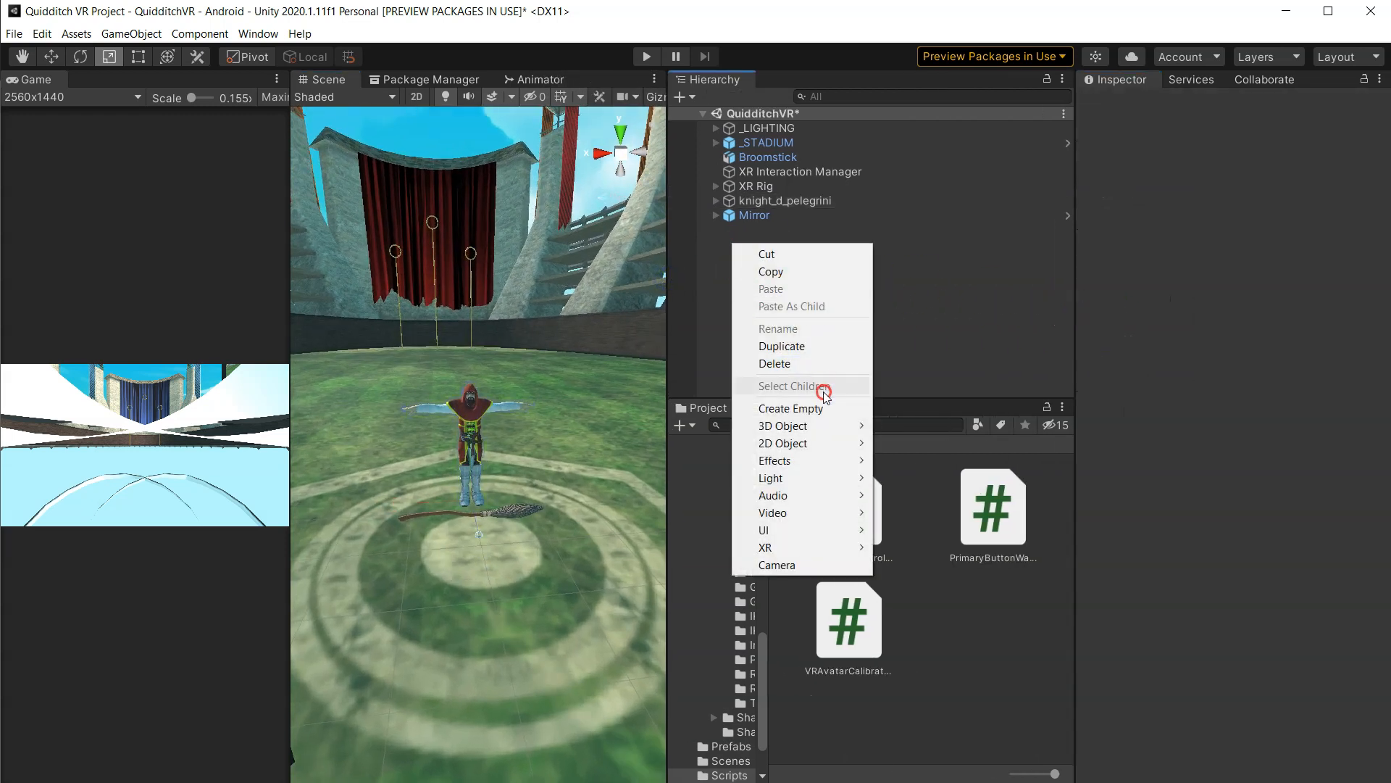
click(791, 408)
drag(1073, 248, 959, 275)
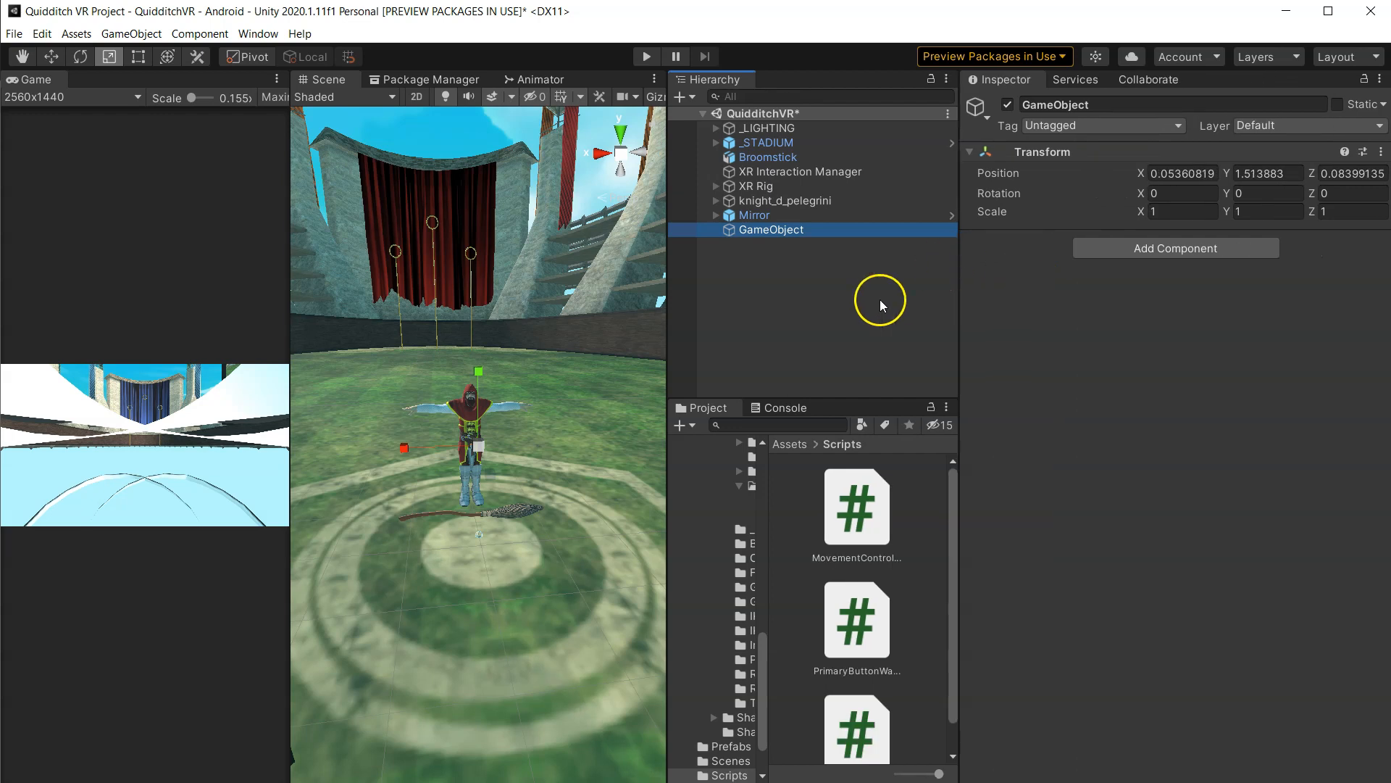
drag(844, 397, 843, 482)
click(1112, 107)
text(VR Playt)
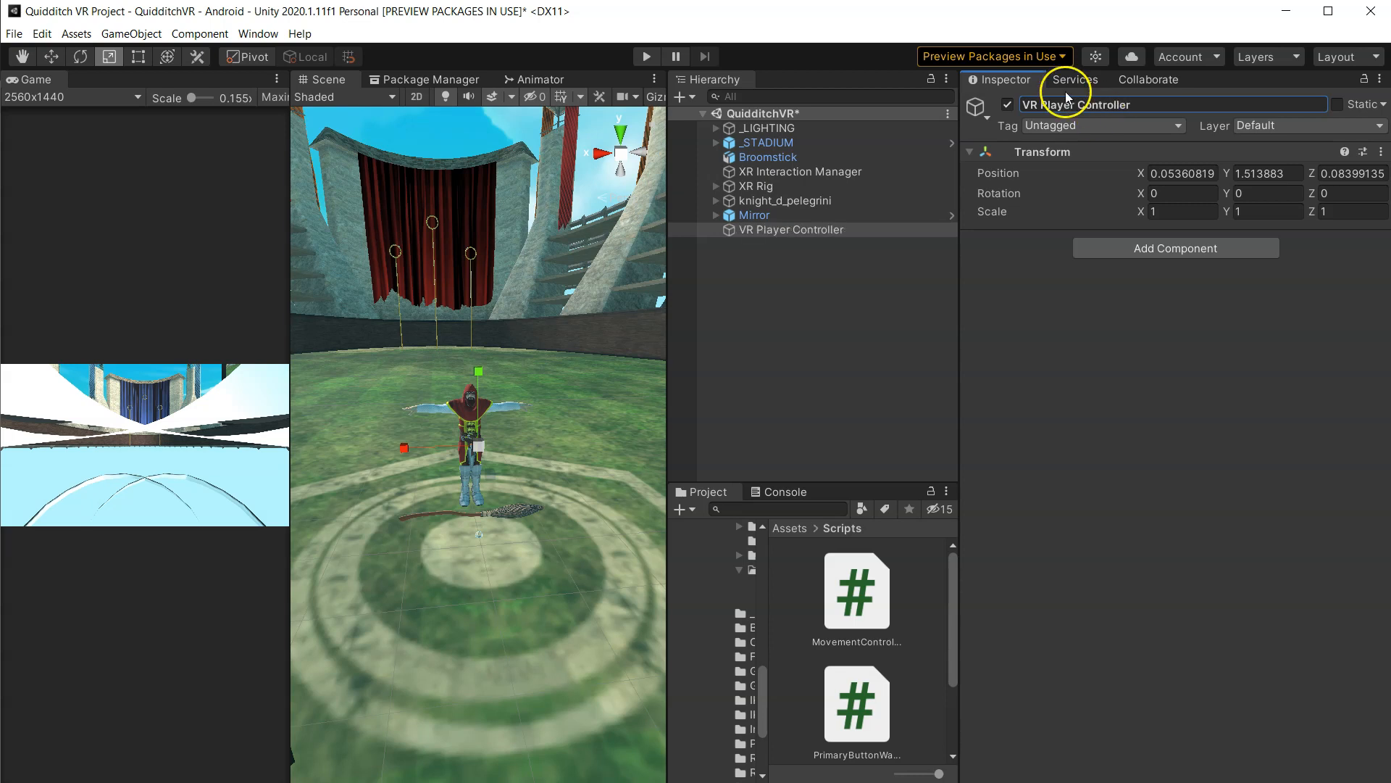
- Set the position of VR Player Controller to 0 on the X, Y and Z axes
click(1183, 172)
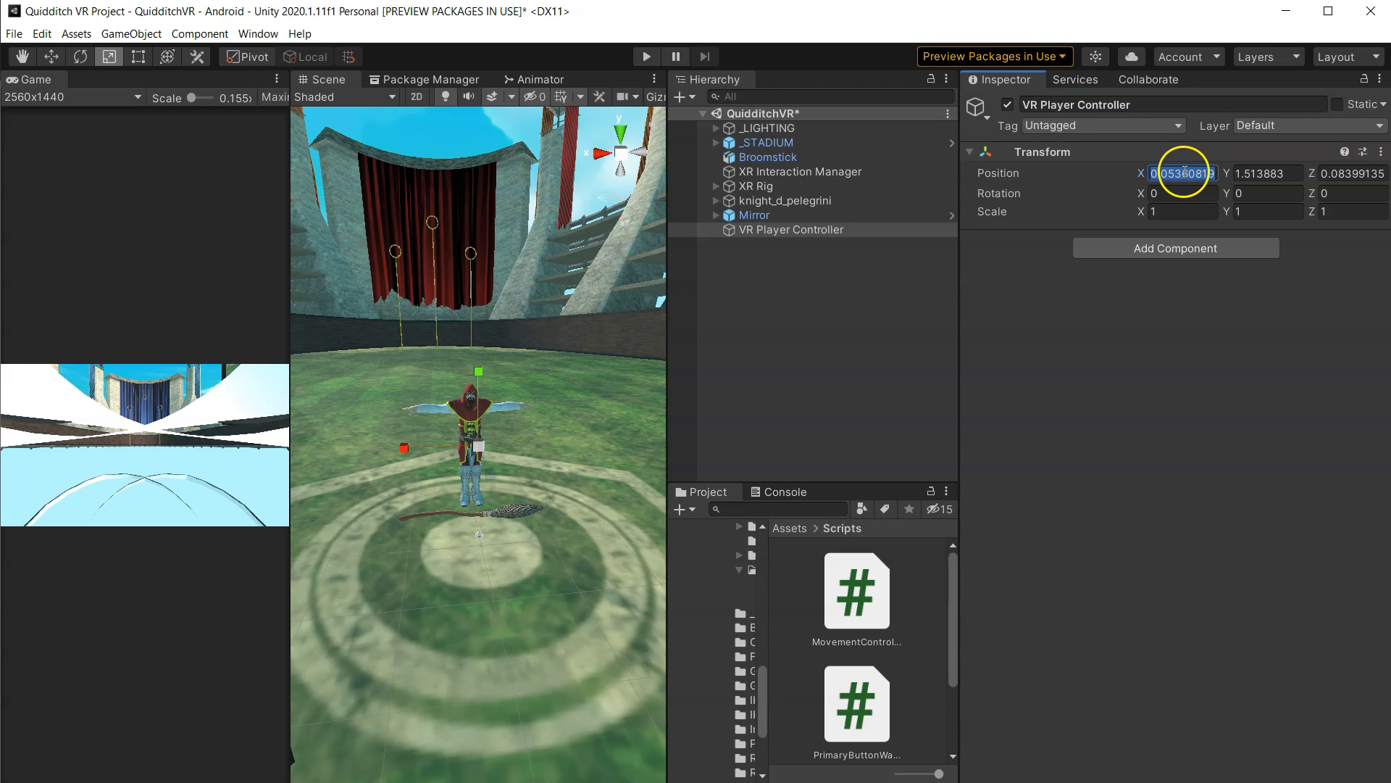
text(0)
click(1274, 172)
text(0)
click(1341, 172)
text(0)
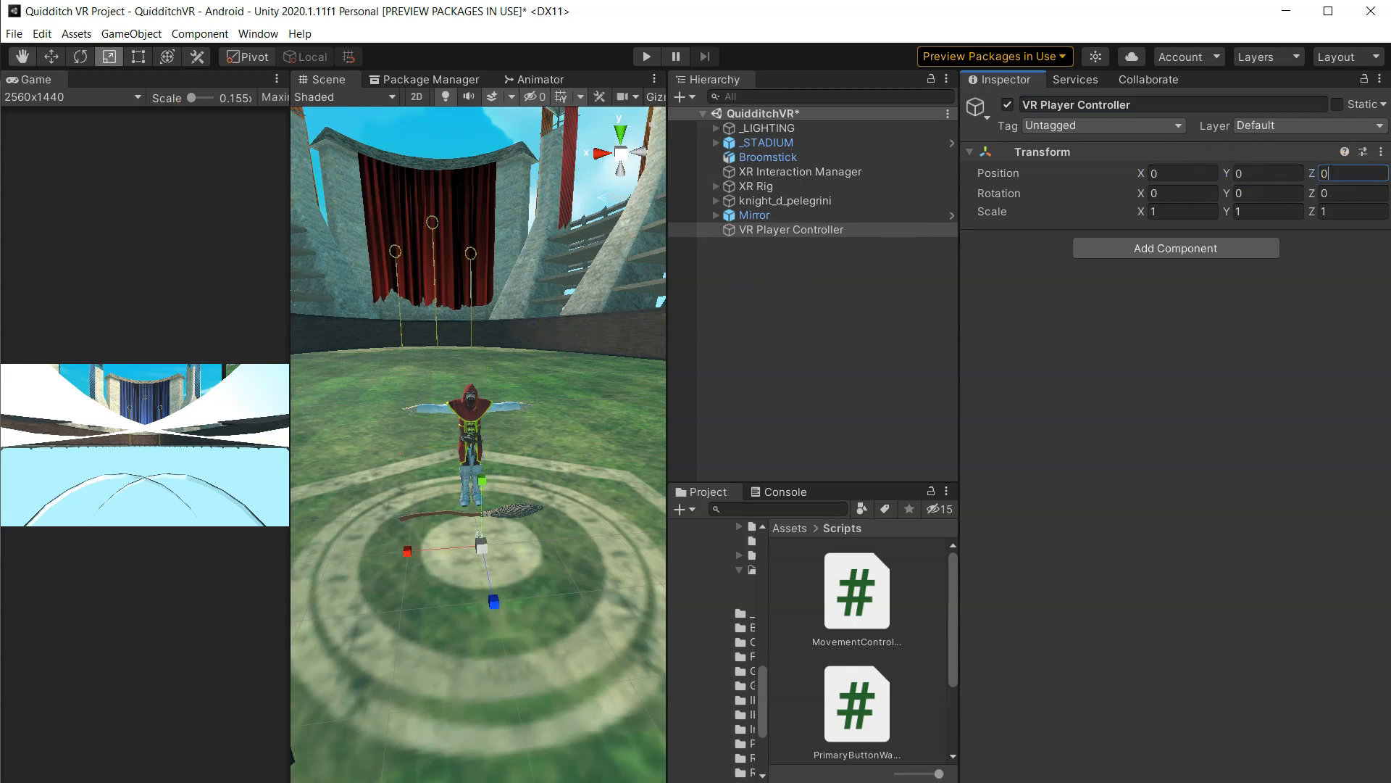
- Activate the Move tool and make XR Rig and knight_d_pelegrini children of VR Player Controller
click(51, 56)
click(793, 281)
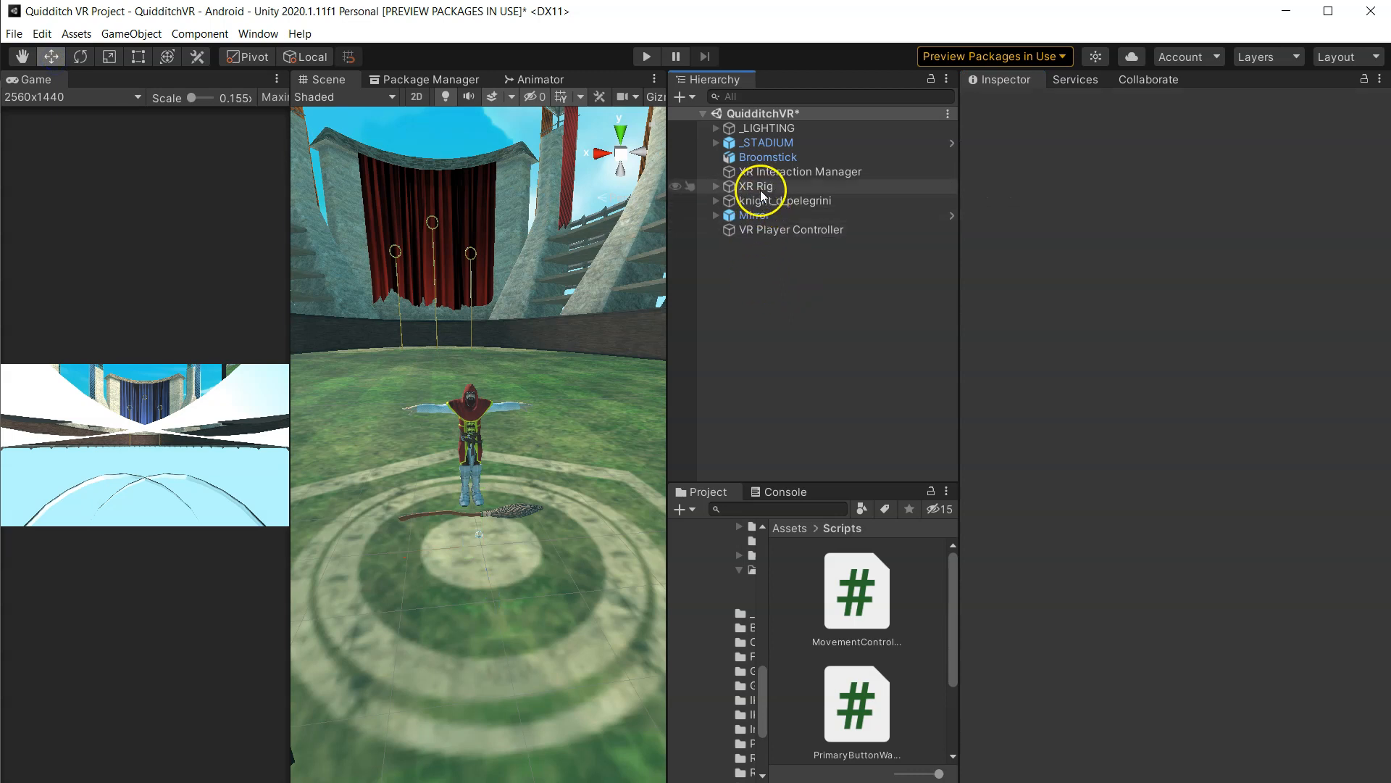
drag(761, 193, 761, 233)
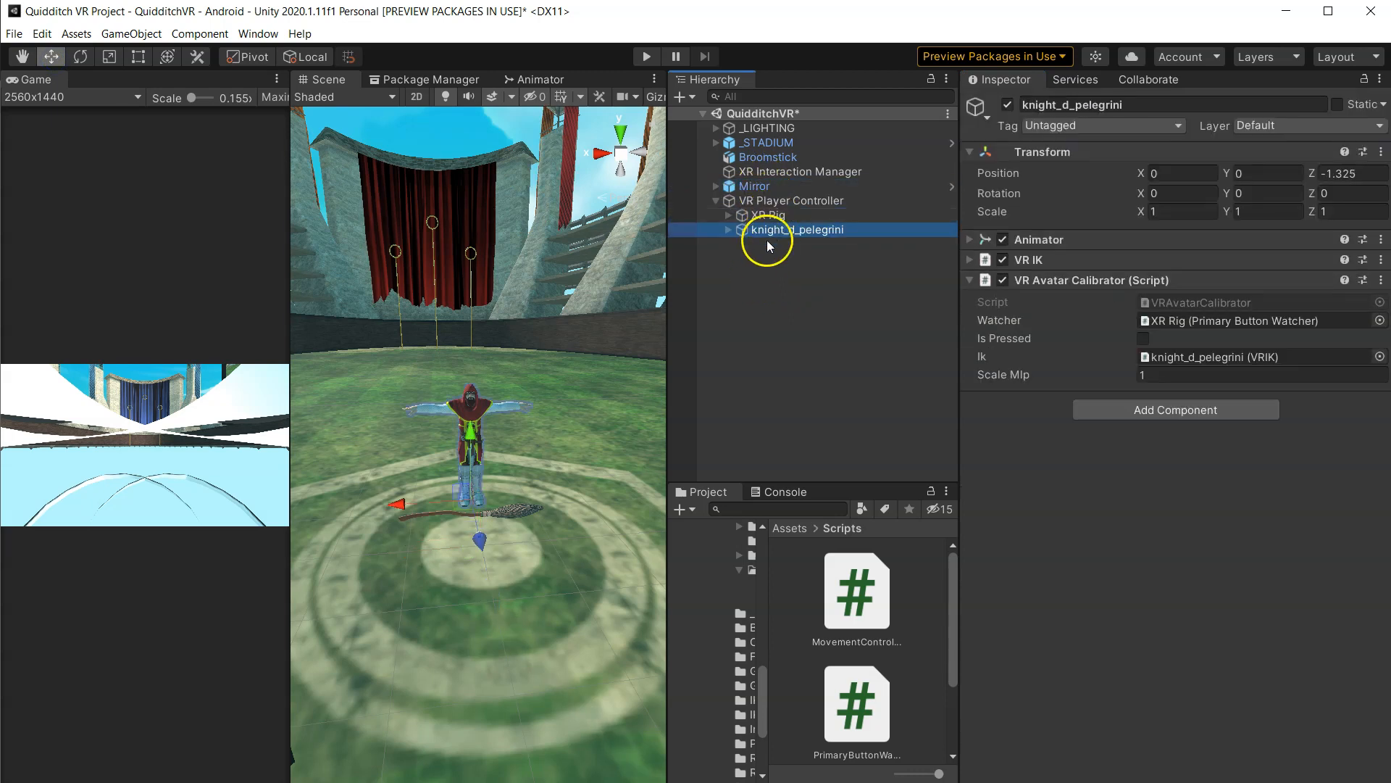
- Set the Z positions of XR Rig and knight_d_pelegrini to 0
click(768, 216)
click(1337, 174)
click(853, 228)
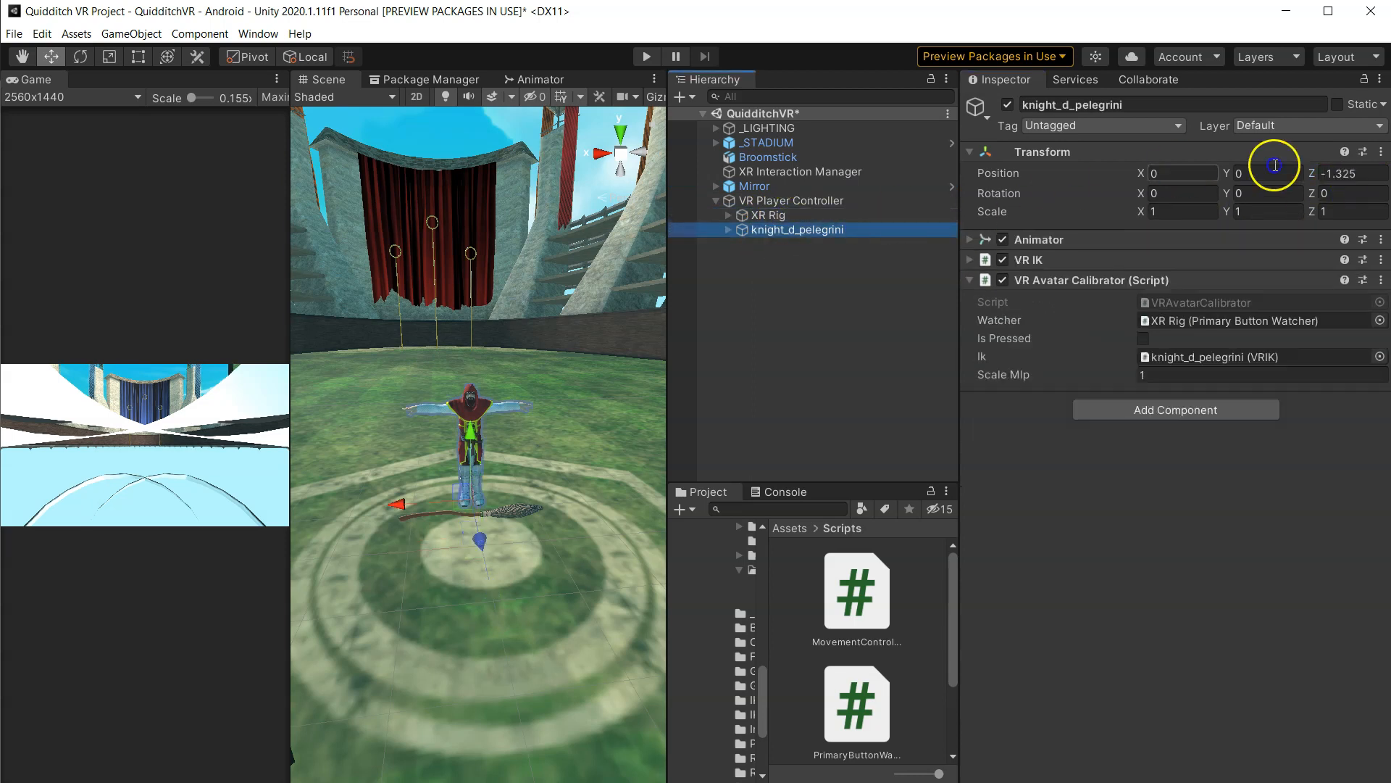
text(0)
- Move VR Player Controller back behind the broomstick along Z, to a position of about -1.59
click(777, 203)
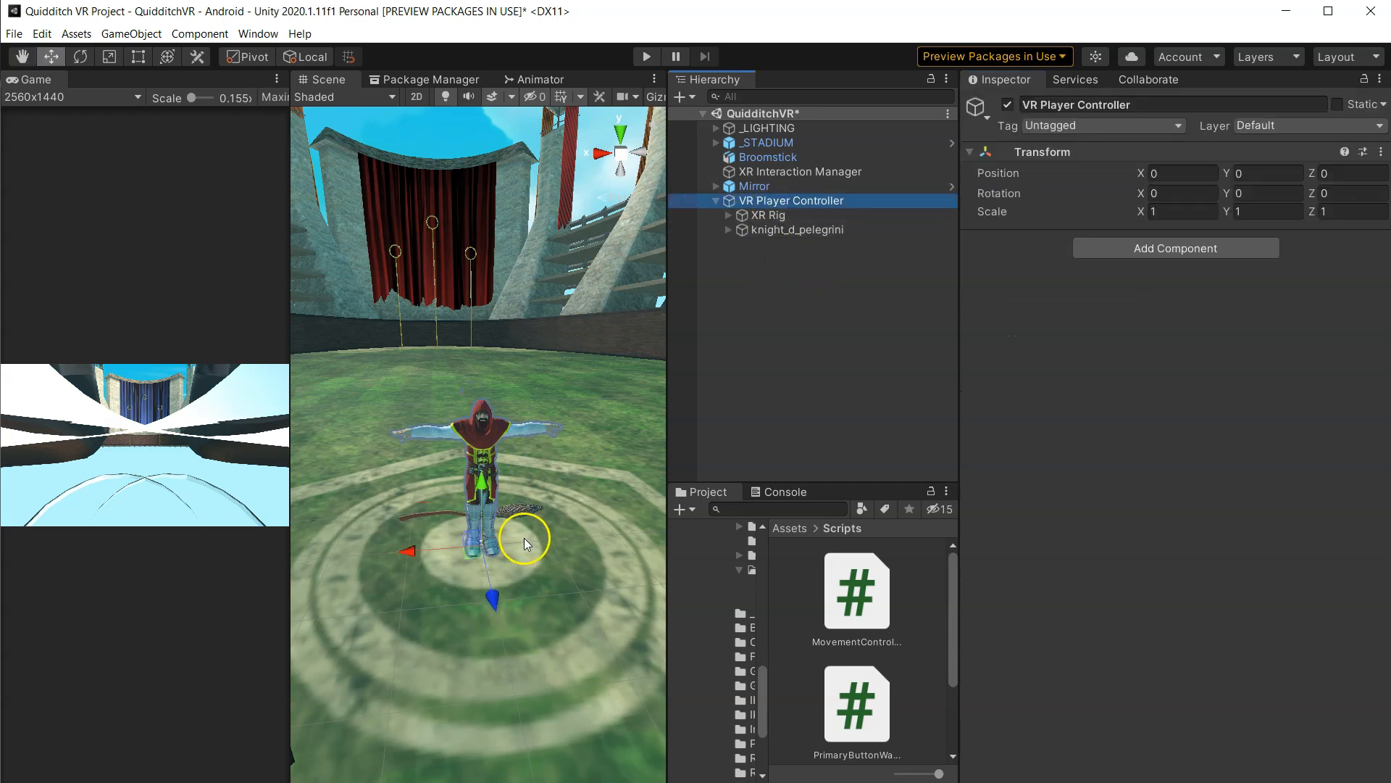
drag(493, 594, 475, 531)
alt+drag(548, 479, 333, 500)
scroll(532, 431, down, 2)
middle_drag(609, 434, 420, 447)
alt+drag(578, 513, 558, 571)
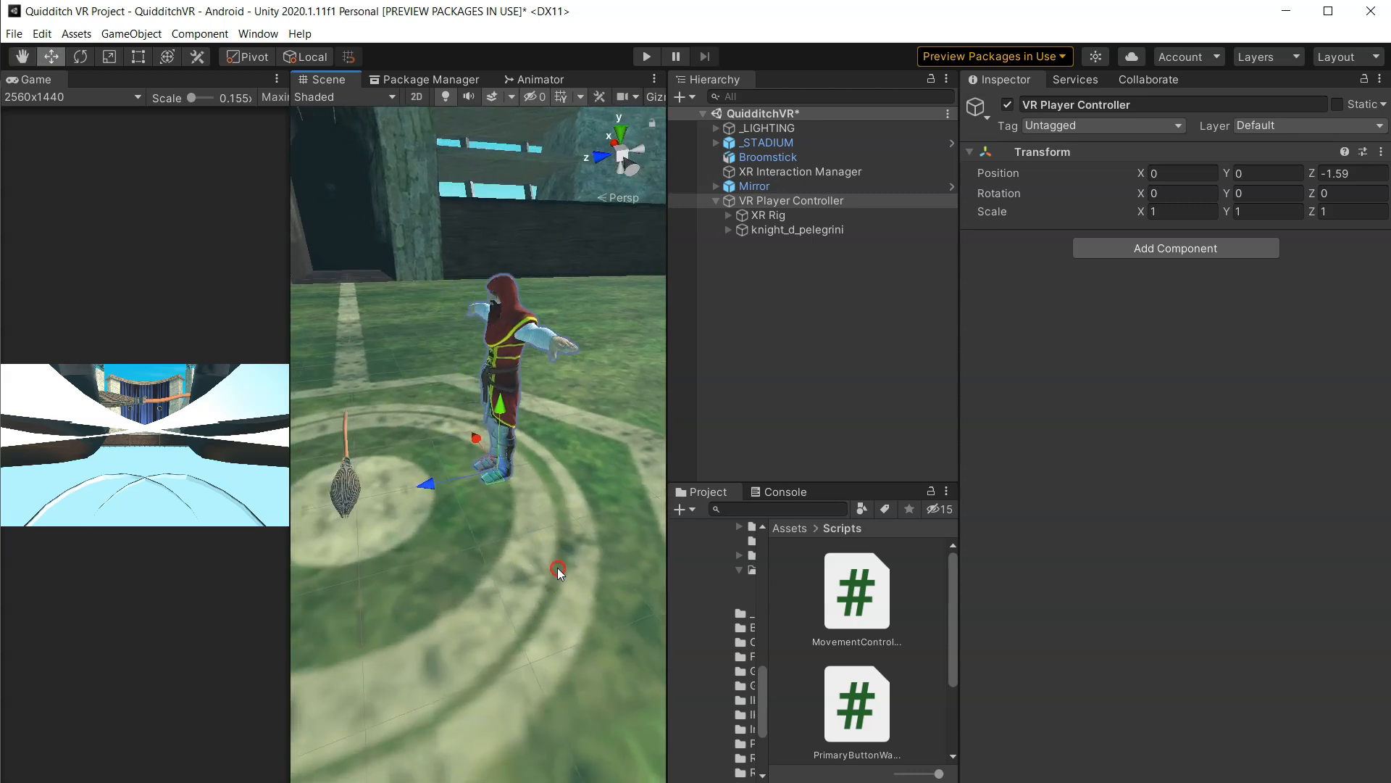
- Add a Rigidbody and a Capsule Collider component to VR Player Controller
click(780, 199)
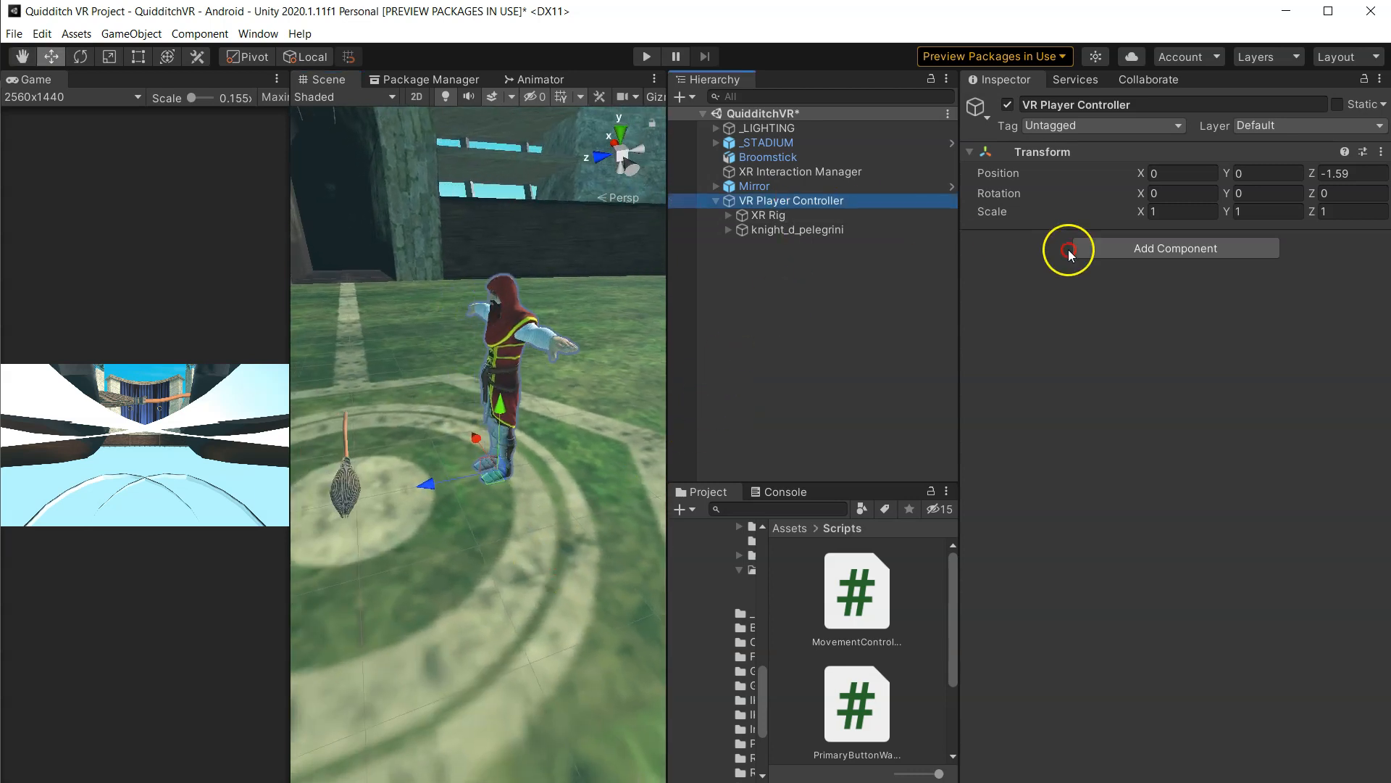
click(1110, 251)
text(rig)
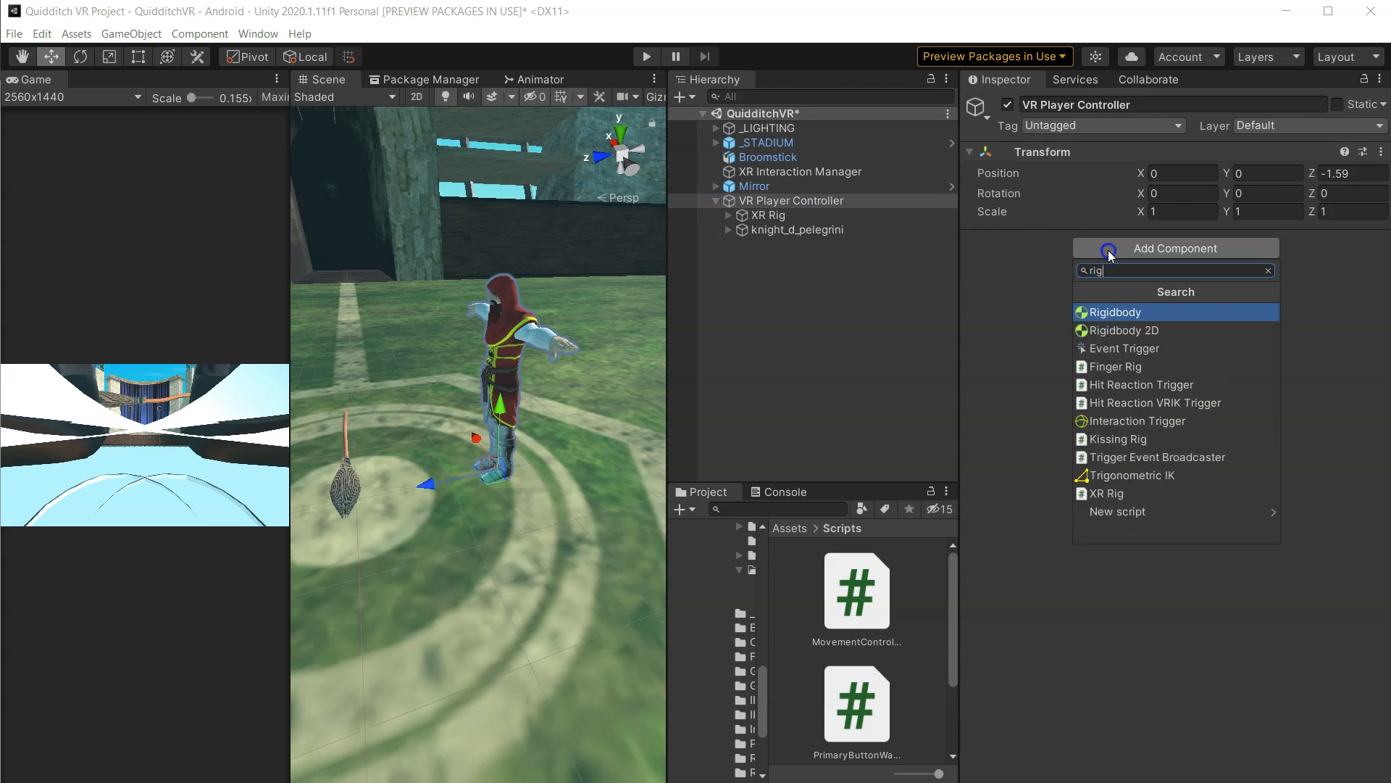
key(Return)
click(1129, 441)
text(cap)
key(Return)
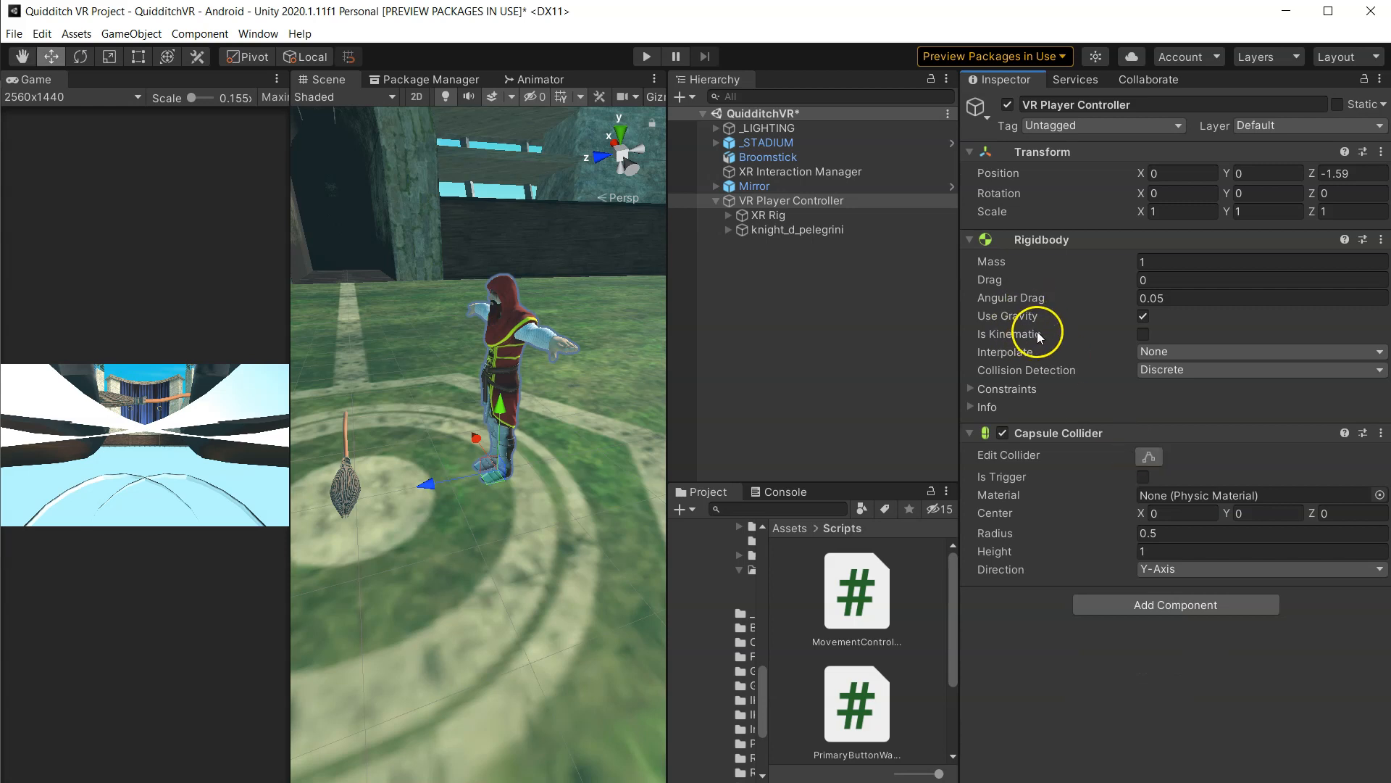
- Set the Rigidbody's collision detection to Continuous Dynamic and freeze its rotation on X, Y and Z
click(1165, 370)
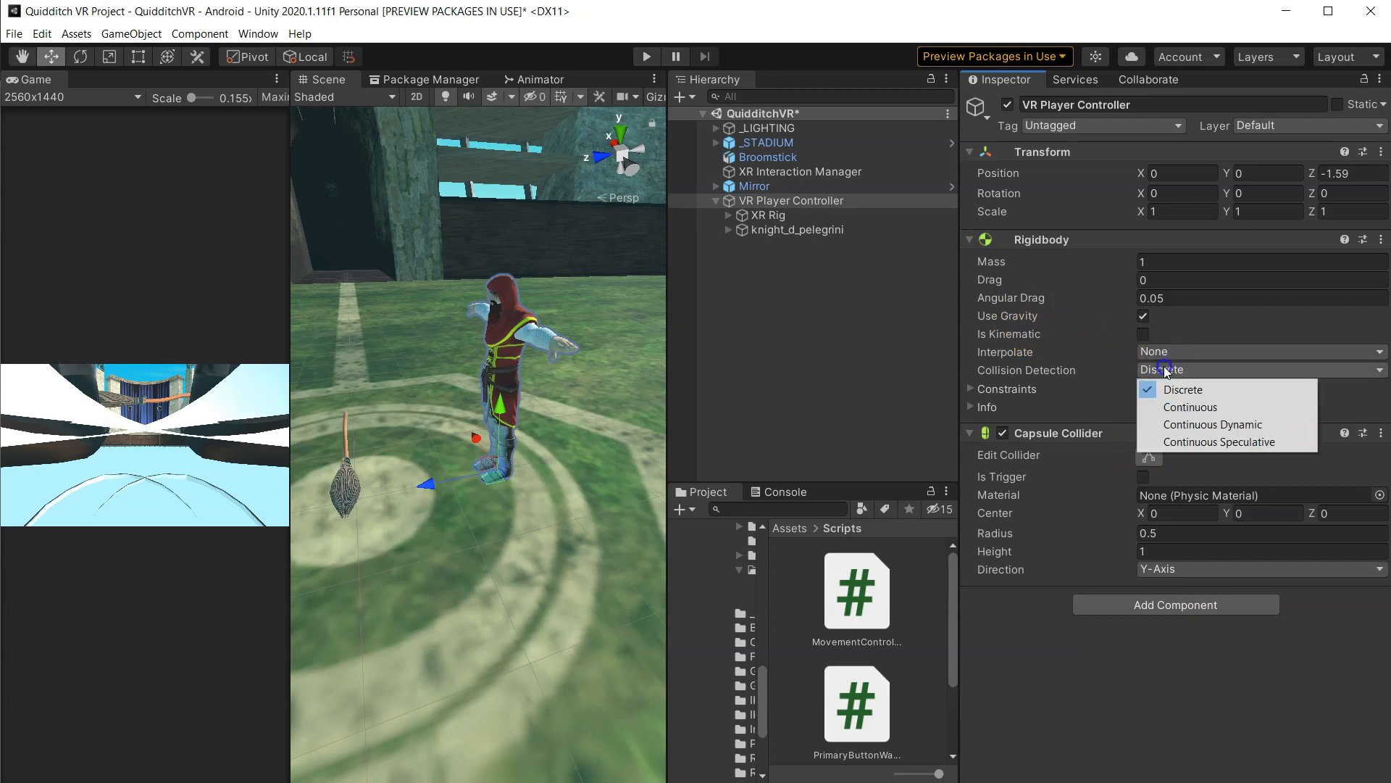
click(1165, 426)
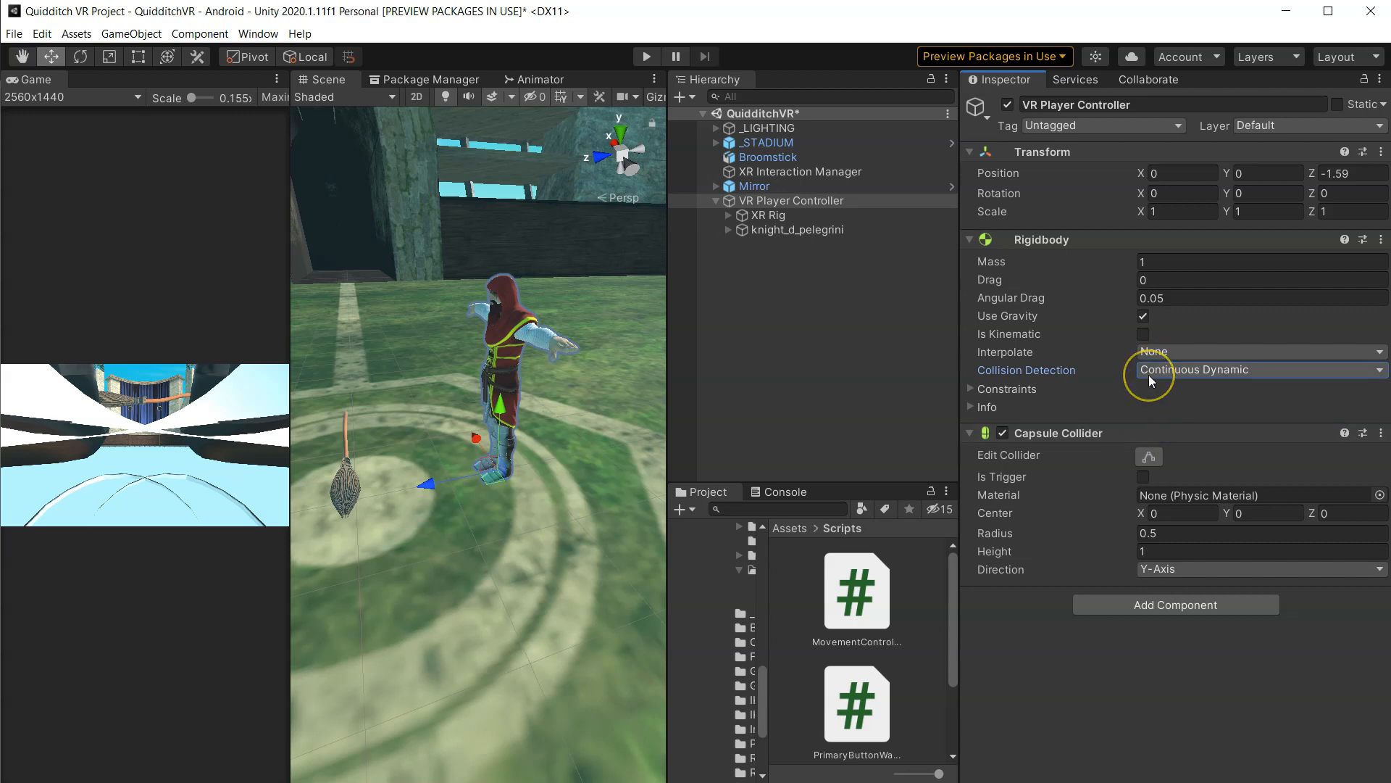
click(996, 390)
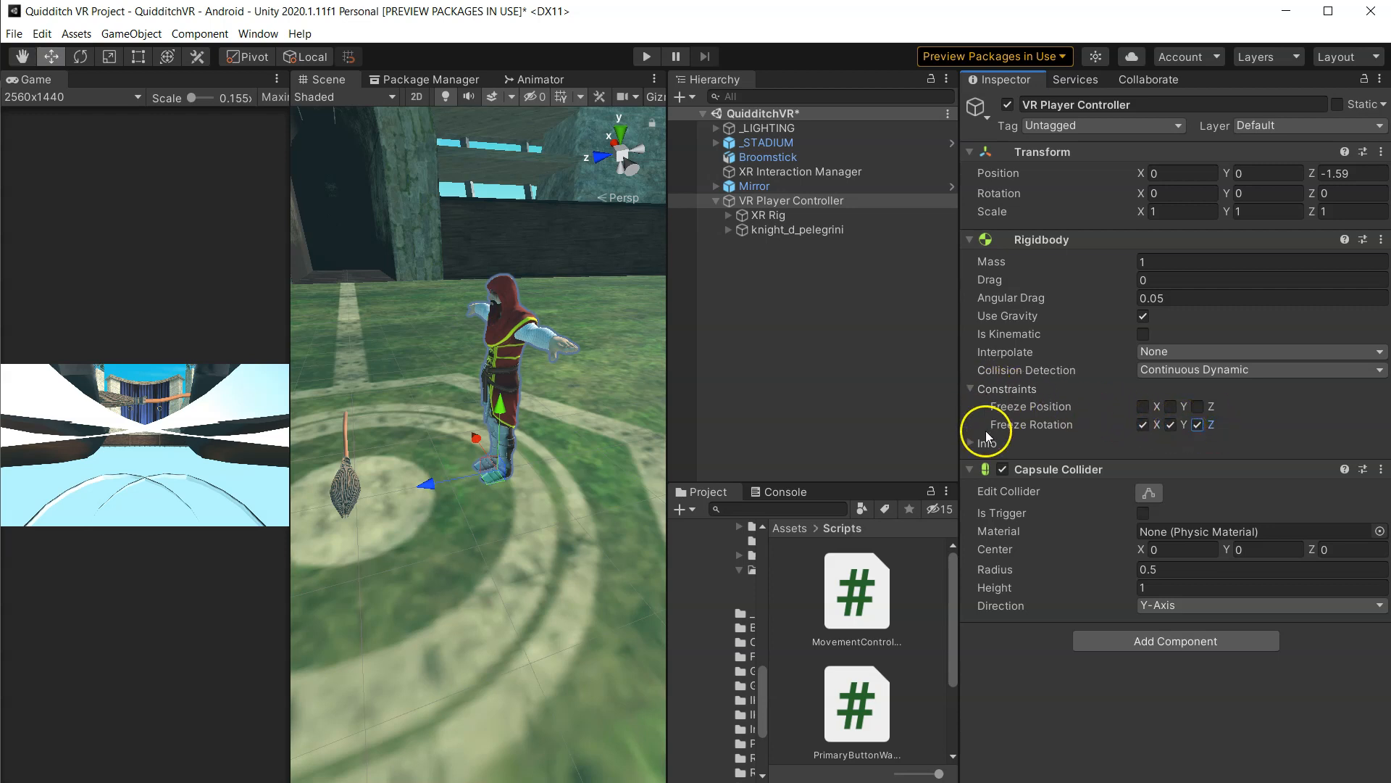
- Show the scene gizmos and set the Capsule Collider's height to 2, radius to 0.3 and center Y to 1
click(656, 100)
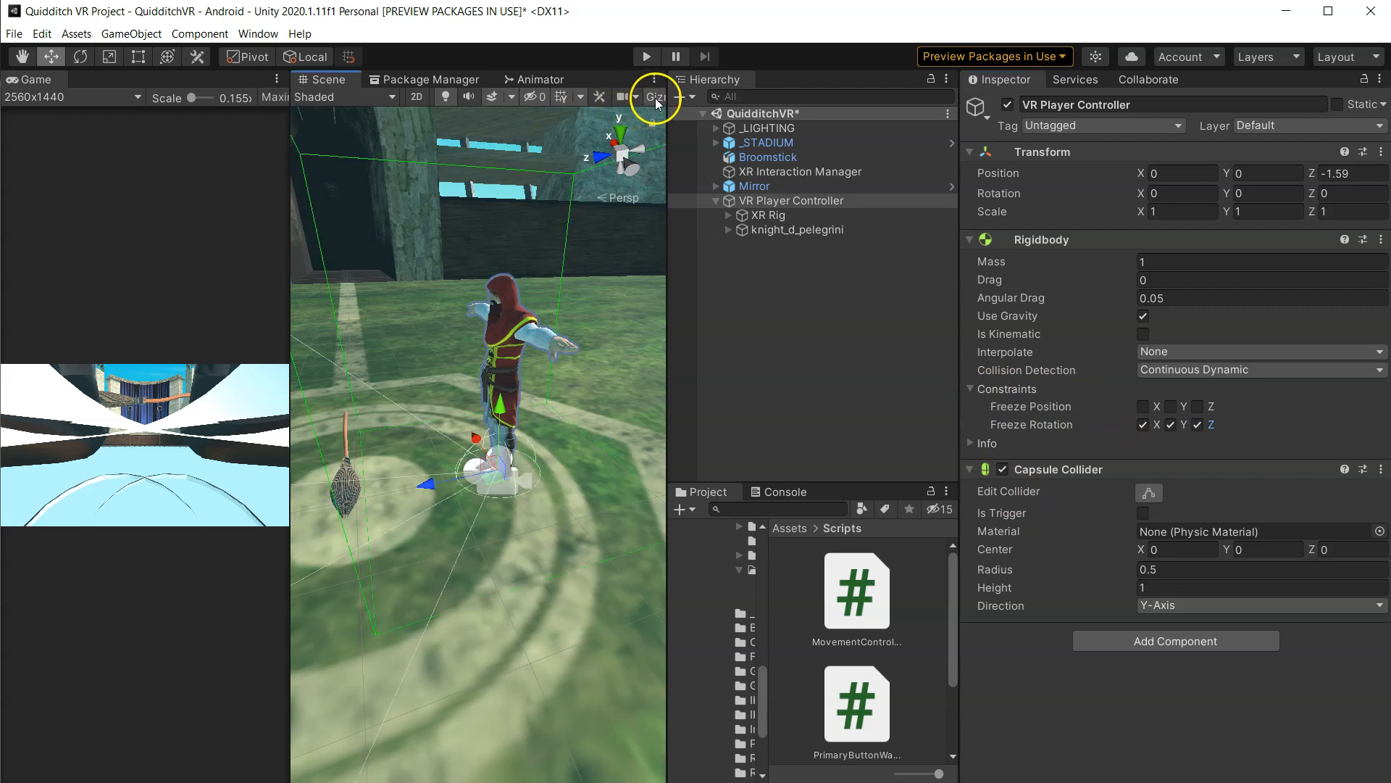
text(2)
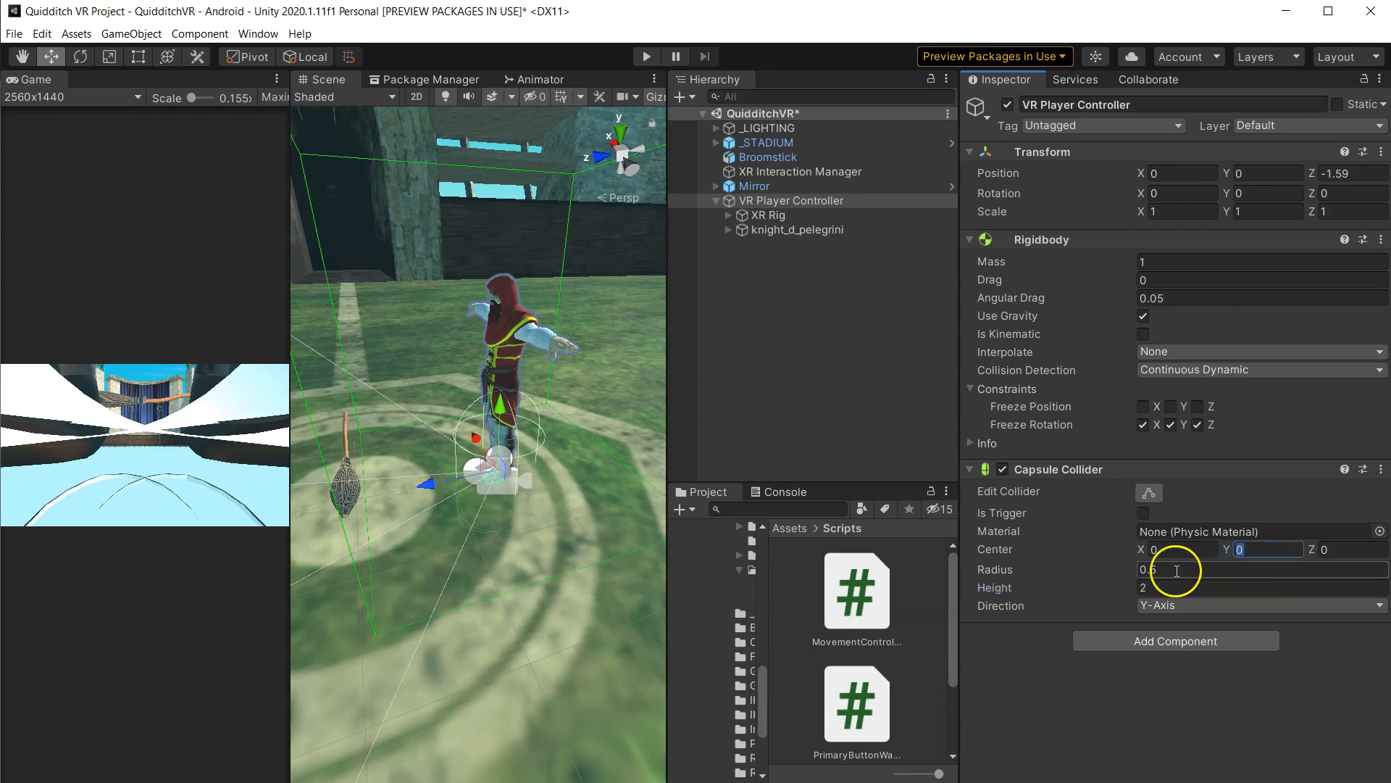
text(3)
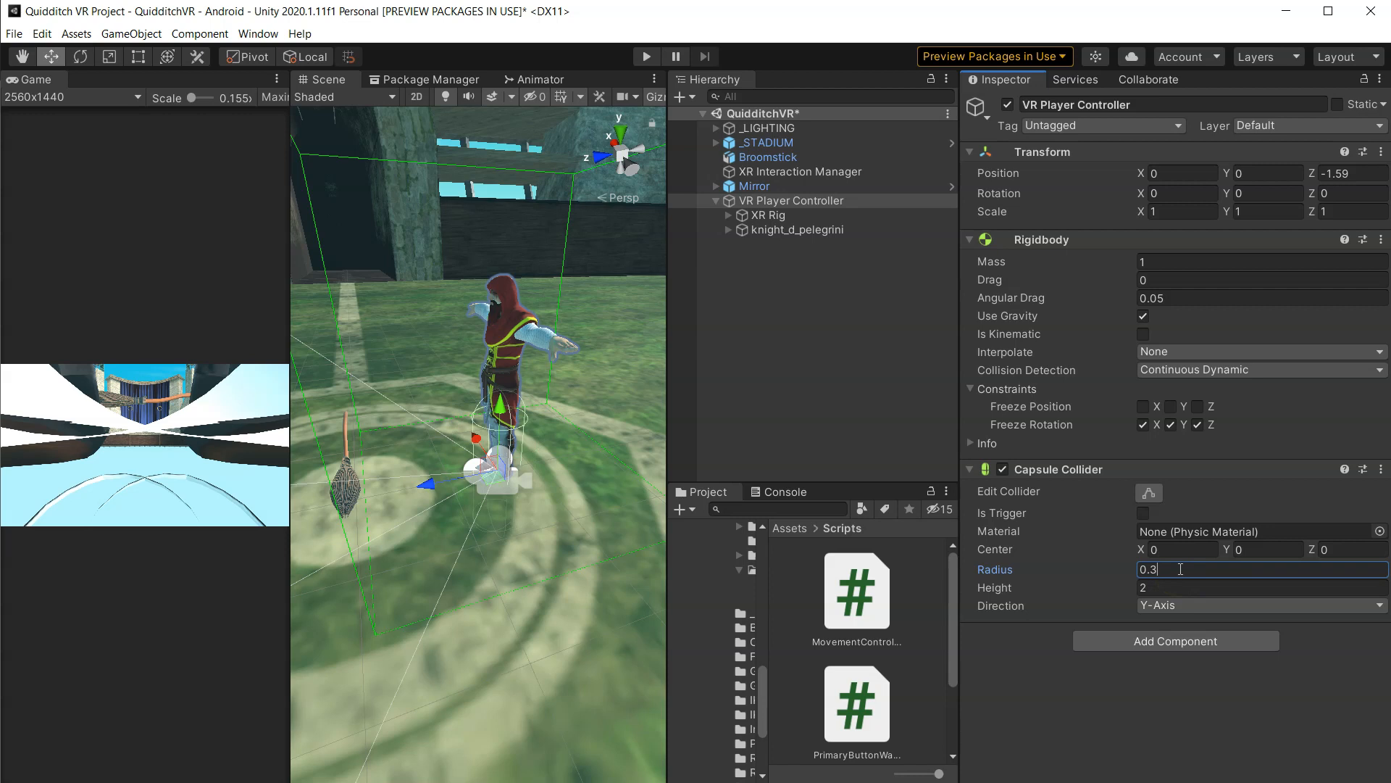
click(1262, 551)
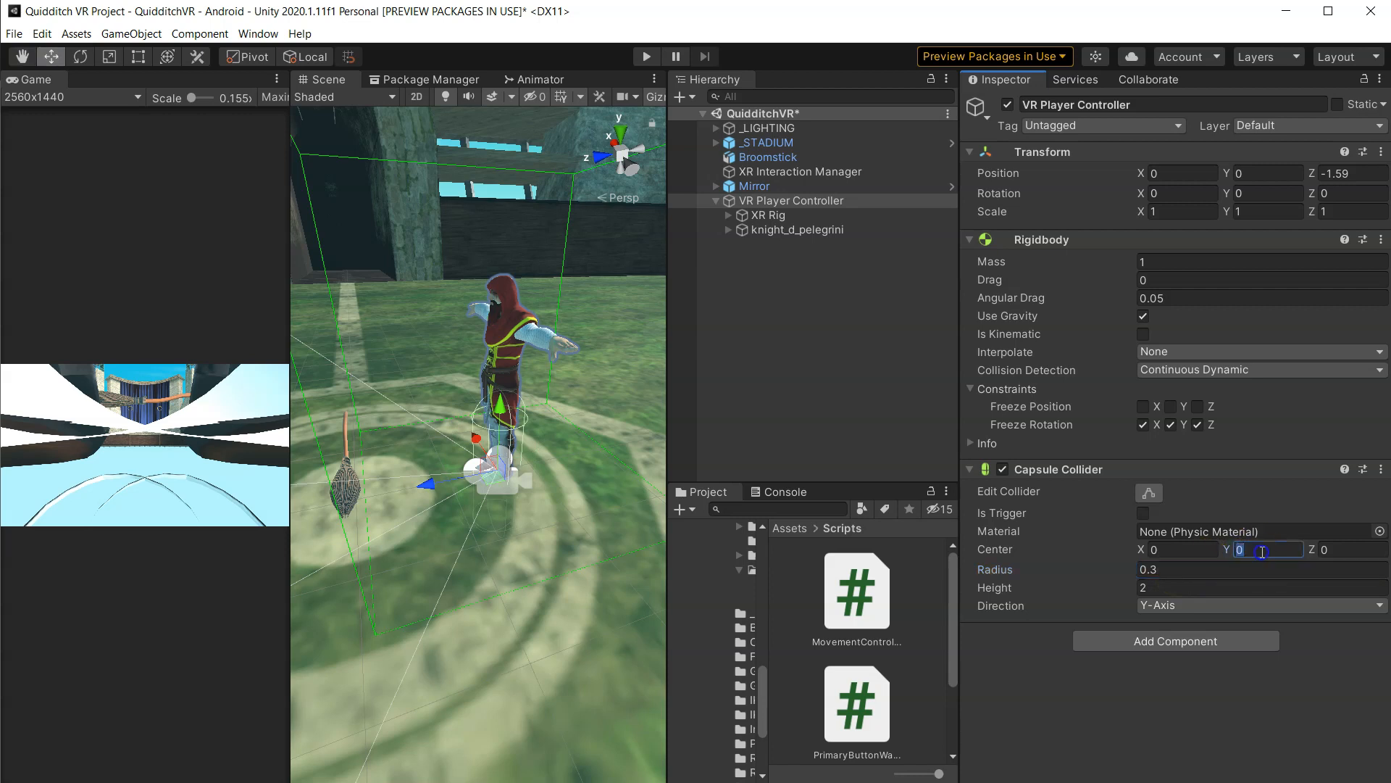
text(1)
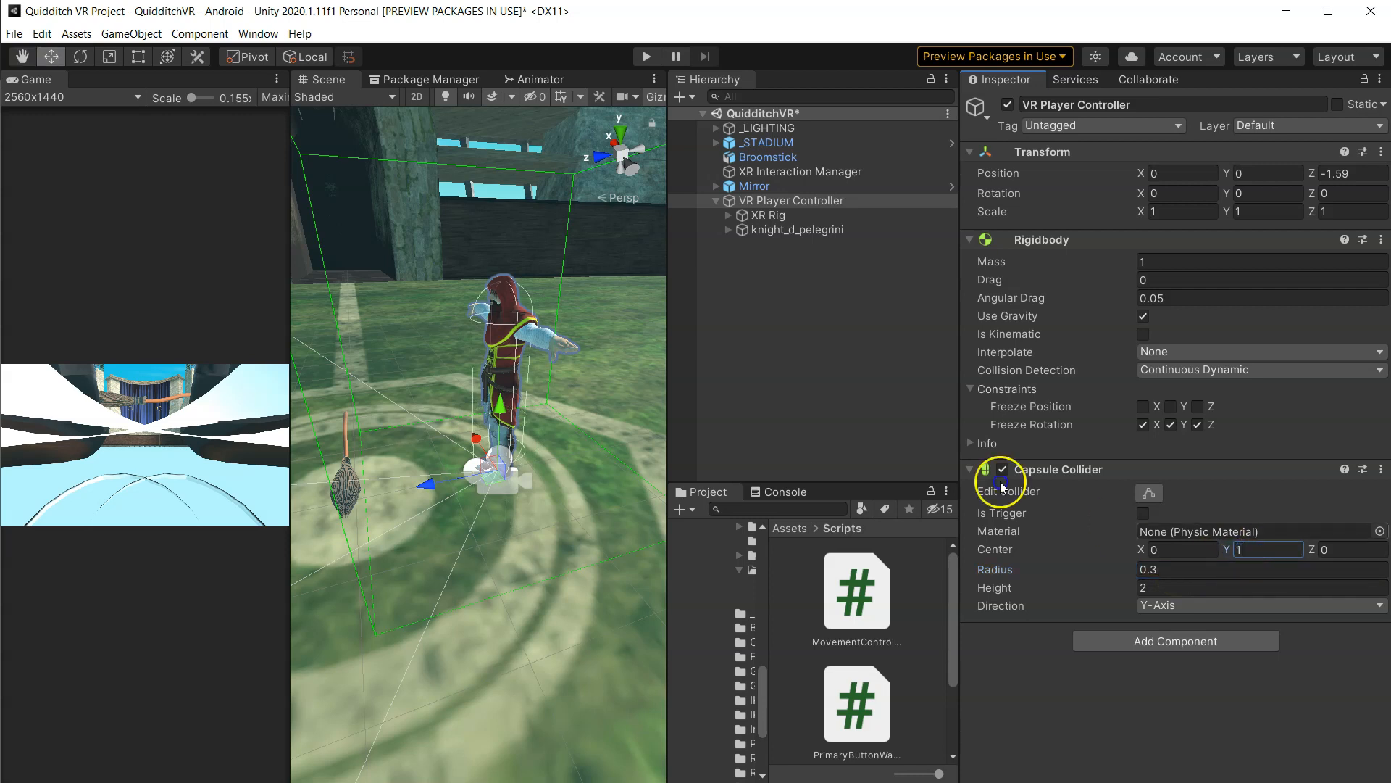
- Examine how the capsule collider fits around the knight from the front in an enlarged scene view
scroll(451, 302, up, 3)
middle_drag(450, 303, 616, 417)
alt+drag(461, 362, 652, 391)
middle_drag(462, 311, 643, 402)
alt+drag(469, 356, 604, 351)
middle_drag(442, 338, 615, 331)
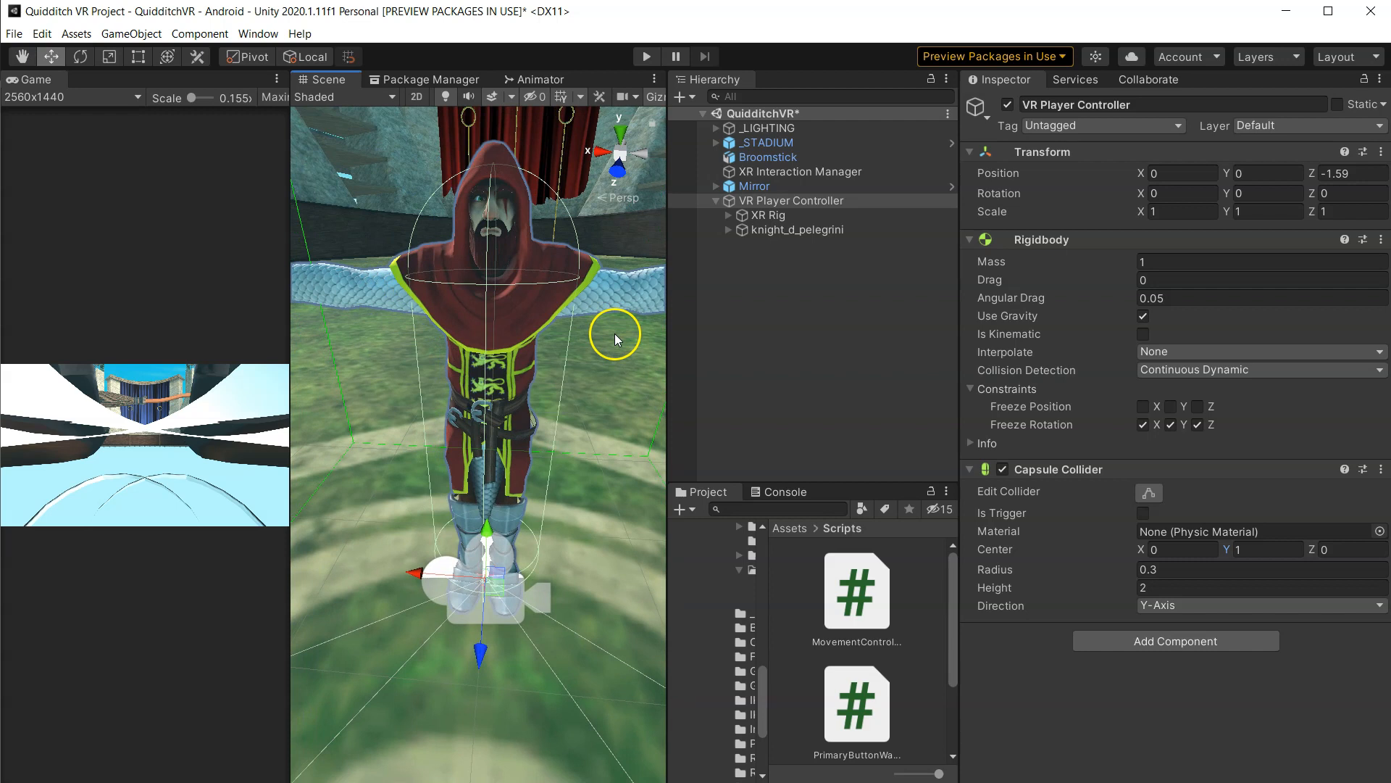
drag(140, 305, 132, 304)
scroll(341, 310, down, 5)
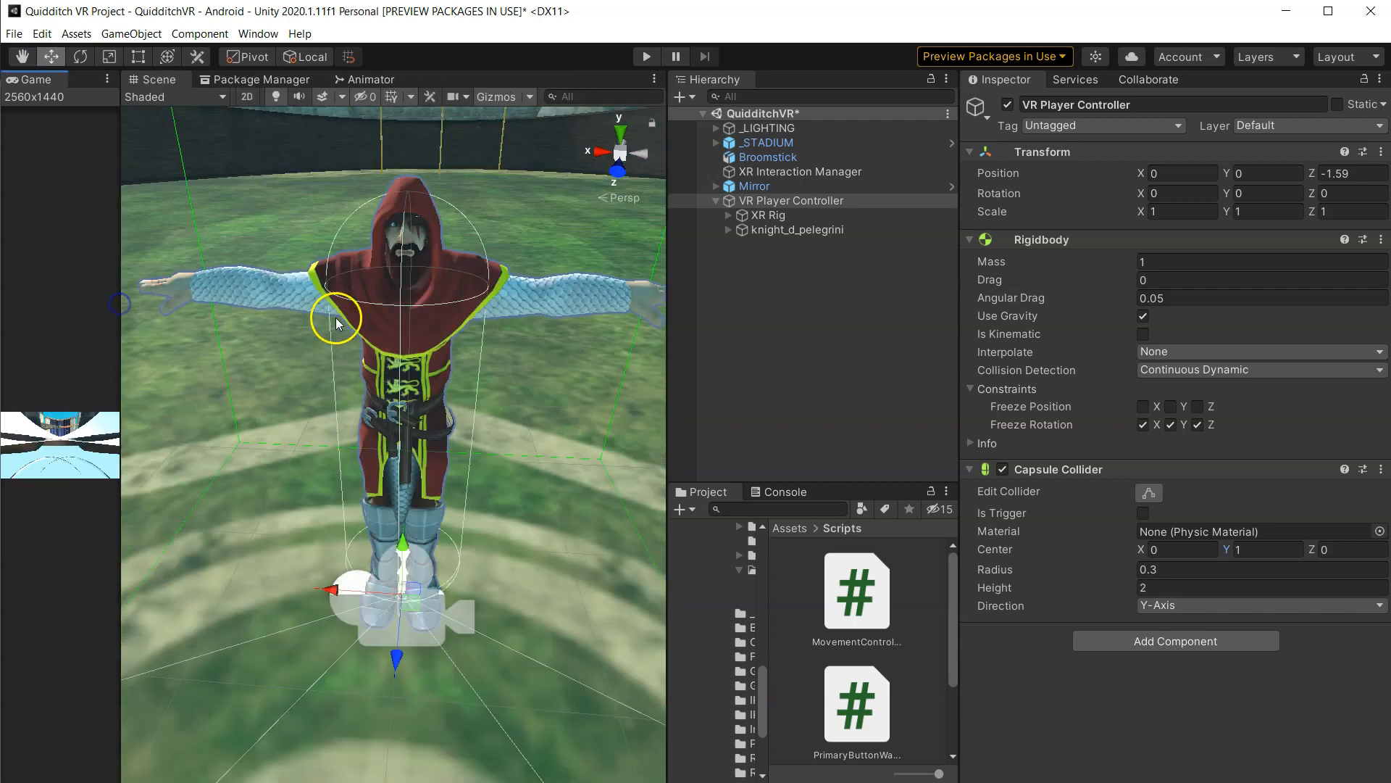
- Add the Movement Controller script to VR Player Controller and collapse its Rigidbody and Capsule Collider components
click(1099, 638)
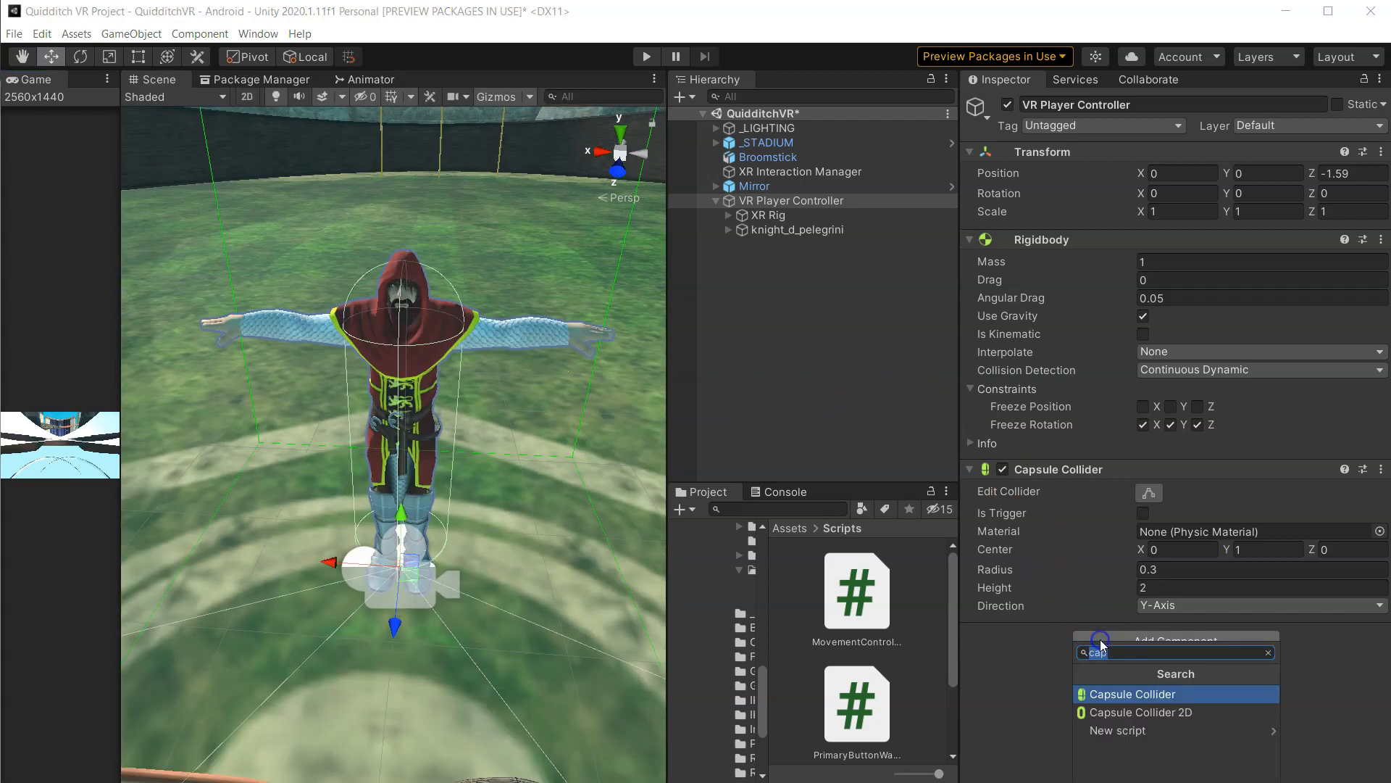
text(move)
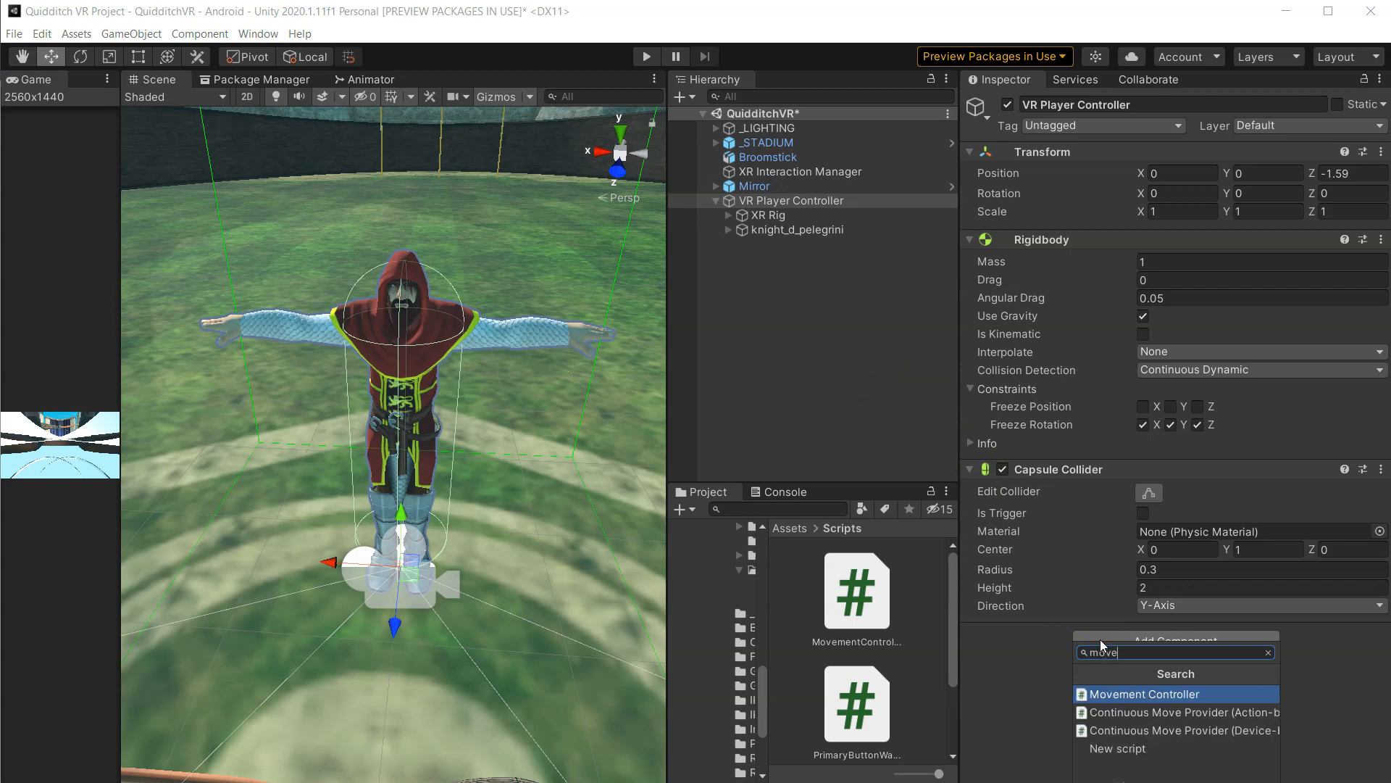
key(Return)
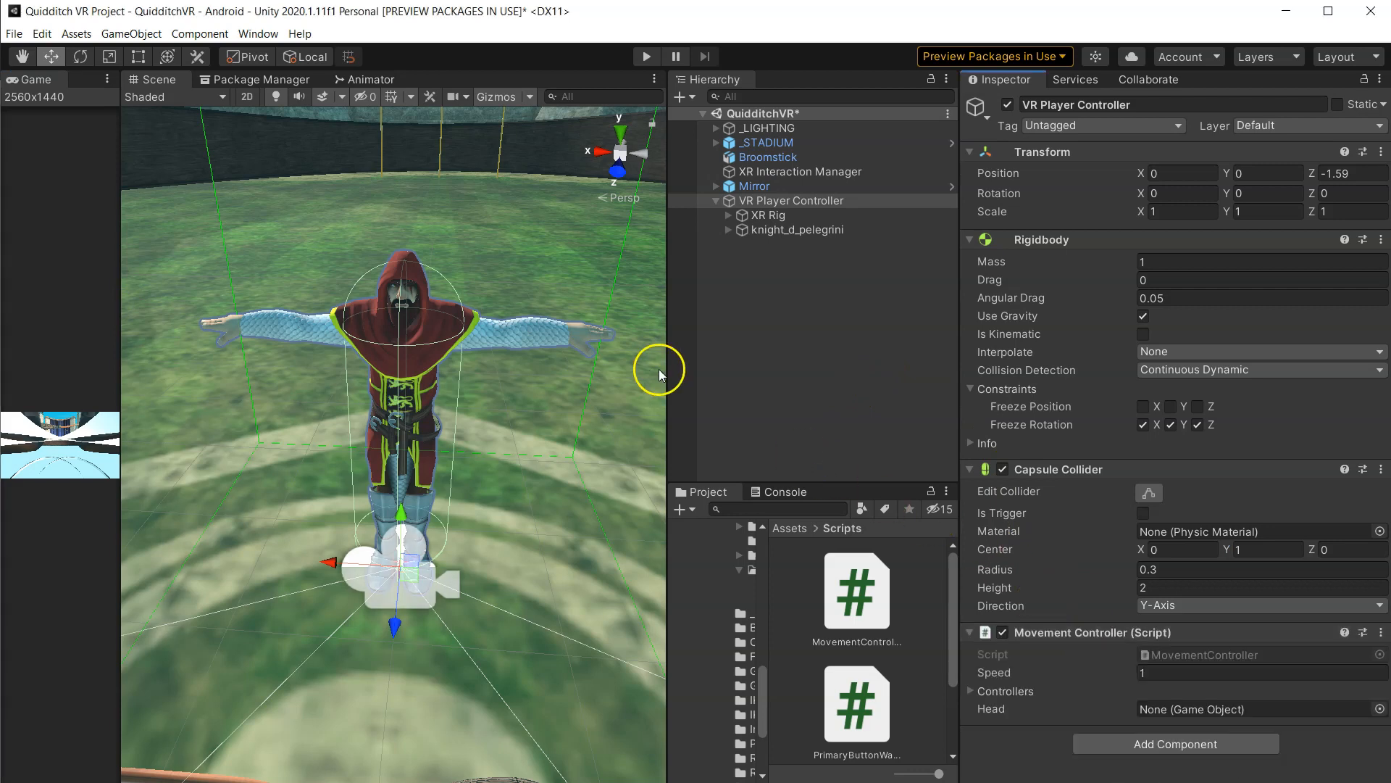
drag(666, 366, 506, 353)
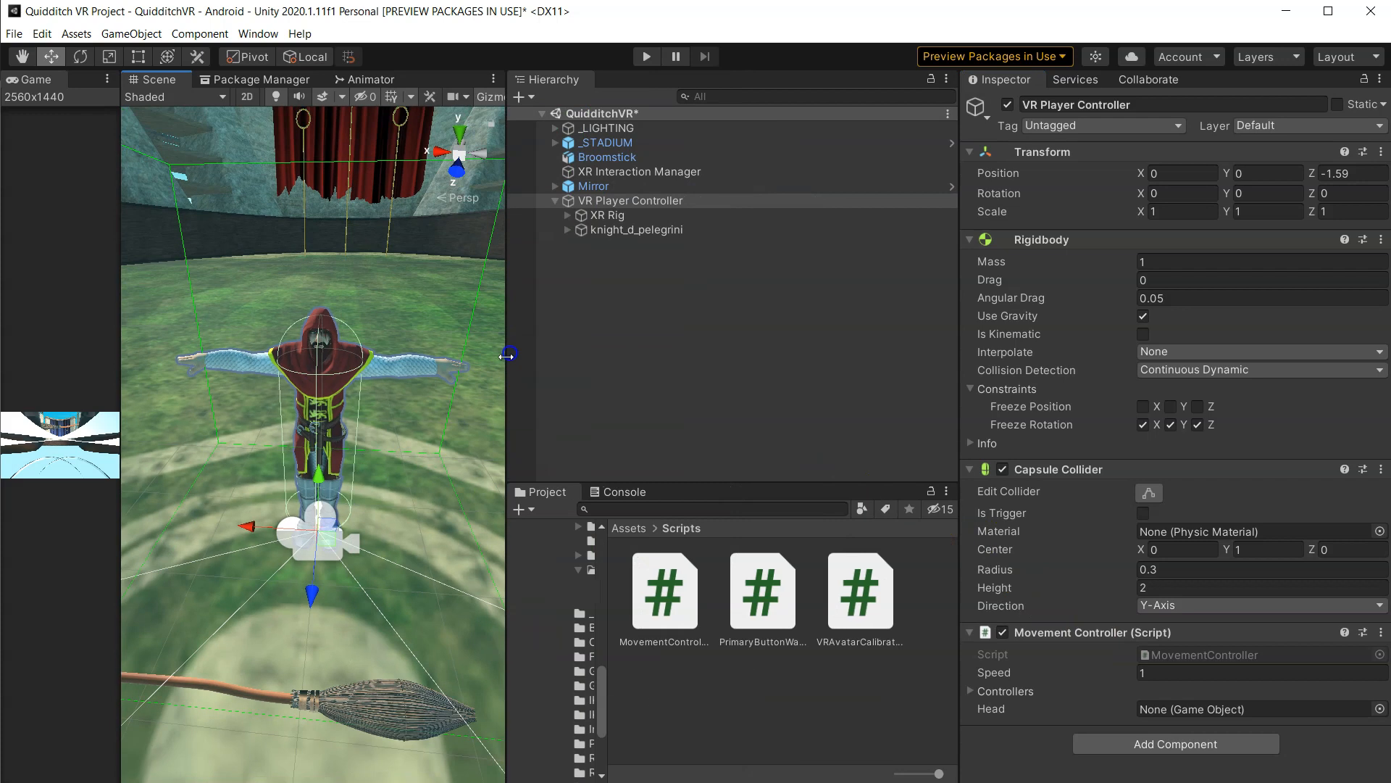
click(1205, 654)
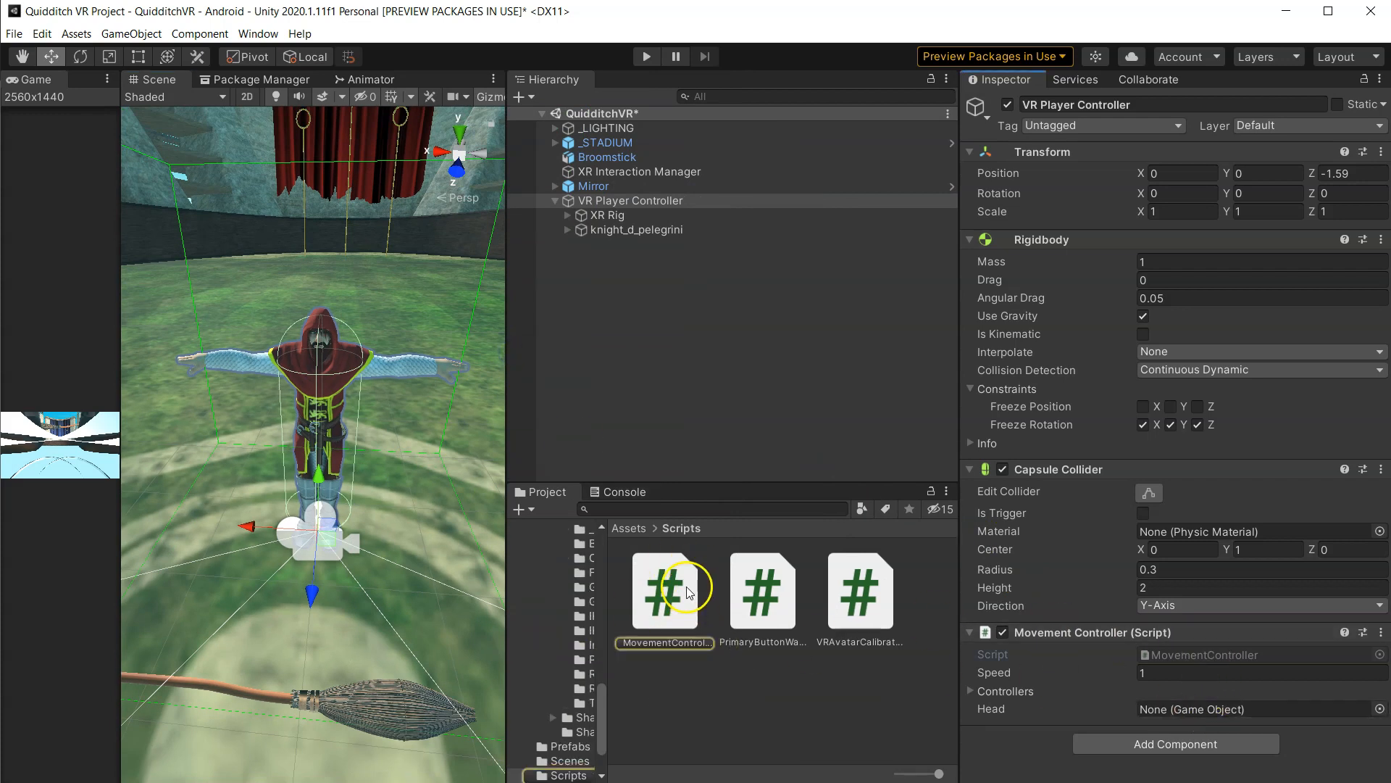
click(969, 469)
click(969, 240)
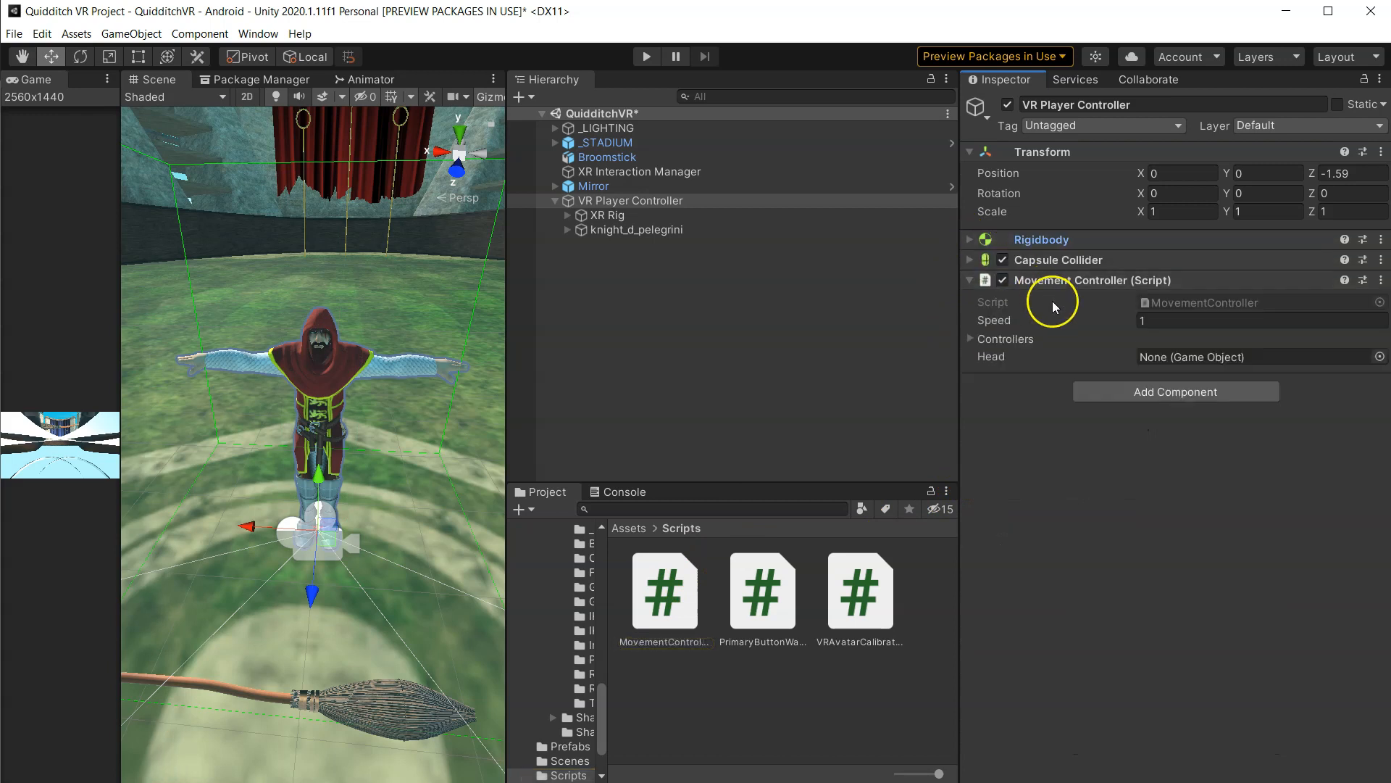
- Set the Movement Controller's Controllers size to 1 and assign LeftHand Controller from the XR Rig as Element 0
click(970, 338)
click(1187, 357)
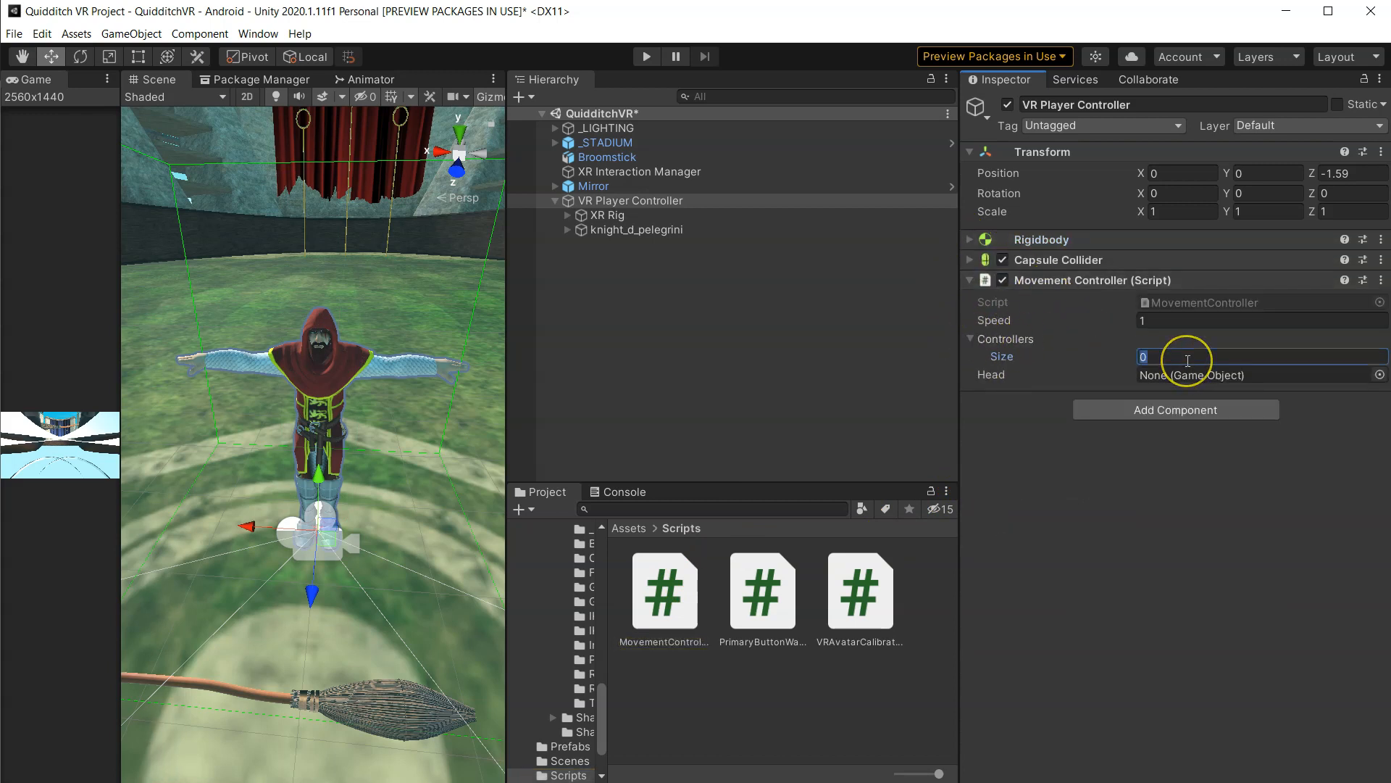
text(1)
key(Return)
click(571, 202)
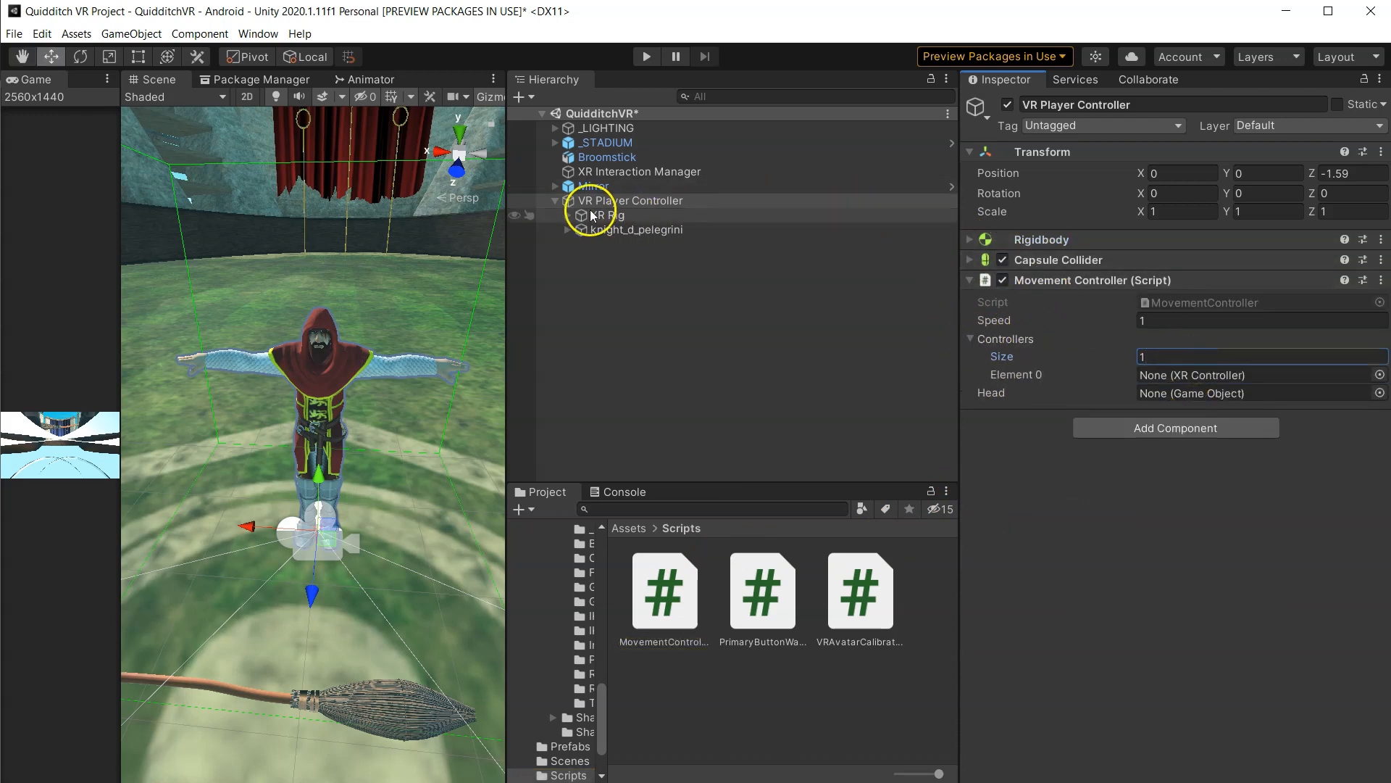
click(567, 215)
click(593, 272)
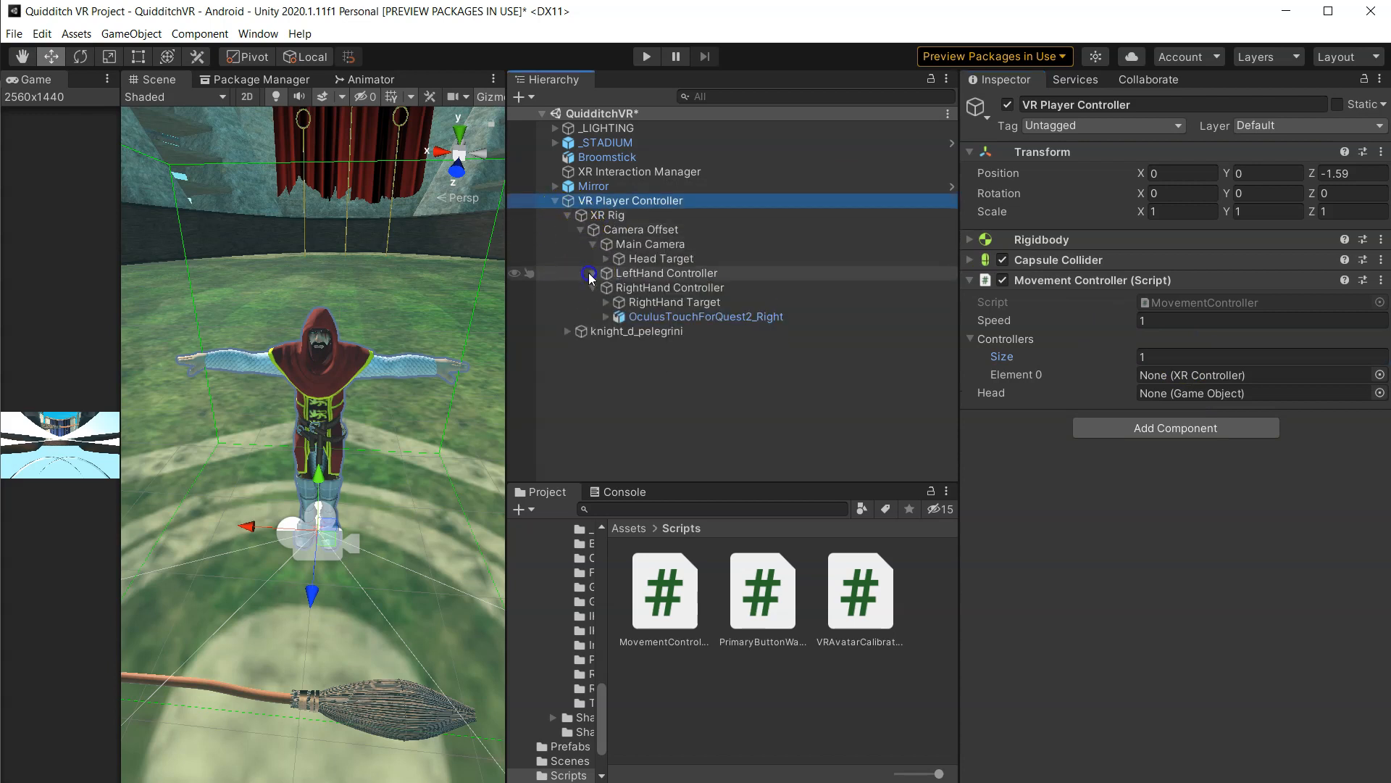
drag(692, 273, 1203, 371)
- Open the MovementController script in Visual Studio, examine its FixedUpdate and Move methods, and return to Unity
double_click(1174, 300)
scroll(506, 382, down, 1)
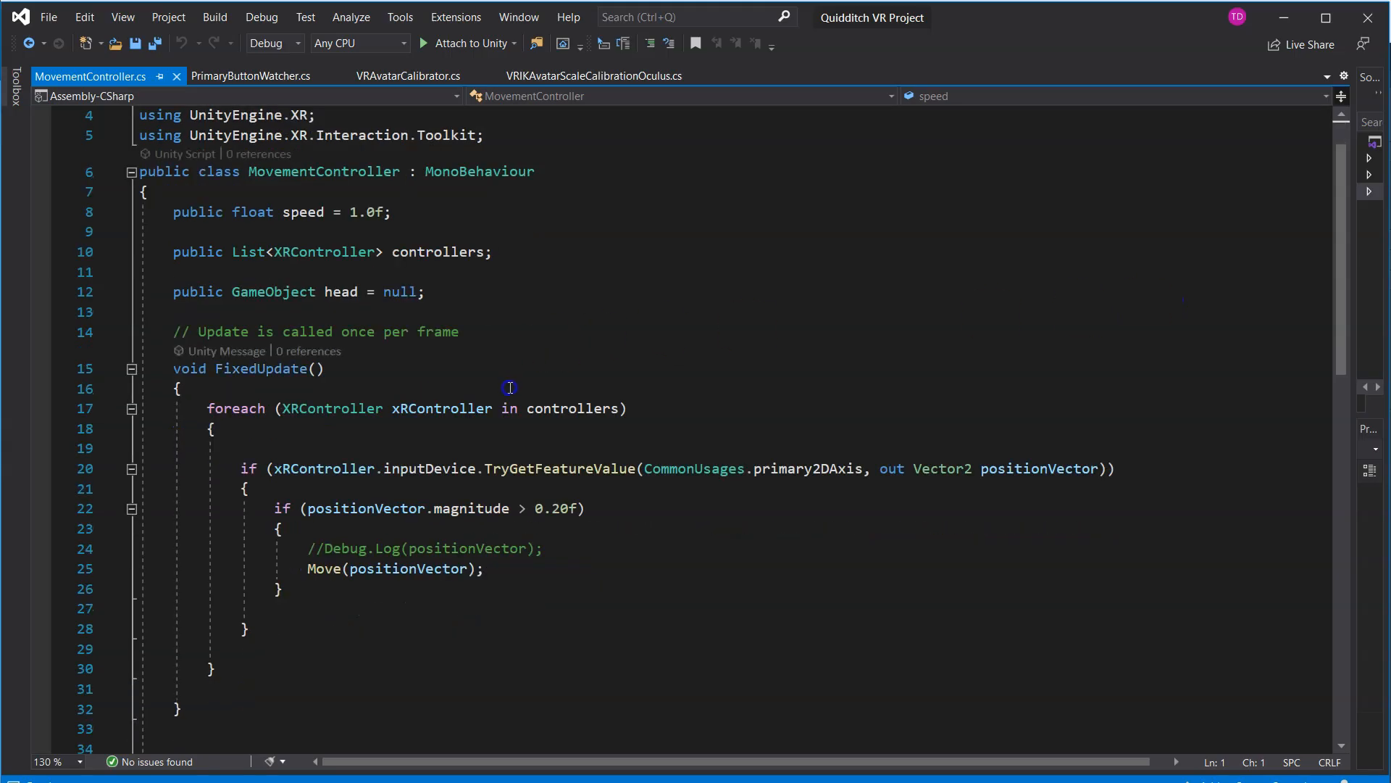
scroll(510, 387, down, 1)
click(868, 419)
click(588, 448)
scroll(659, 457, down, 2)
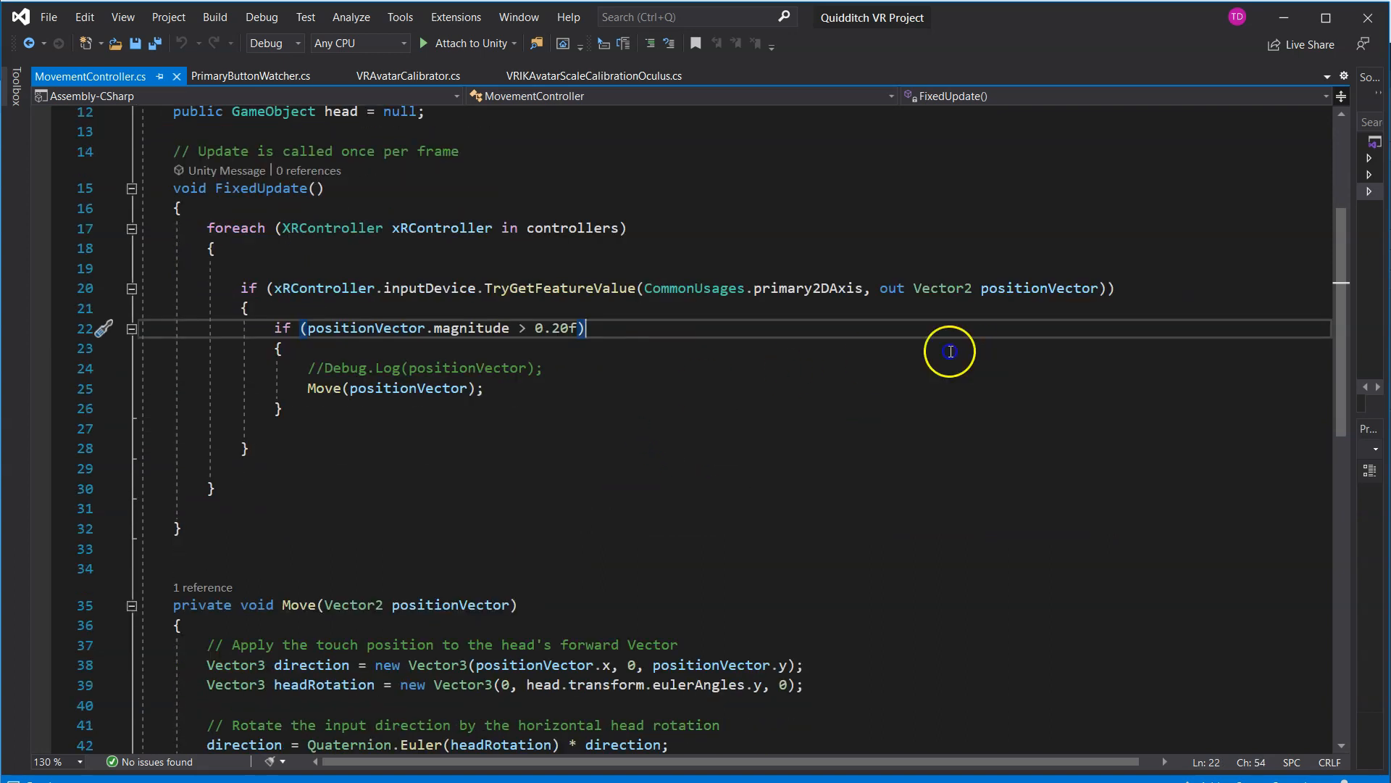
scroll(637, 379, down, 1)
click(596, 391)
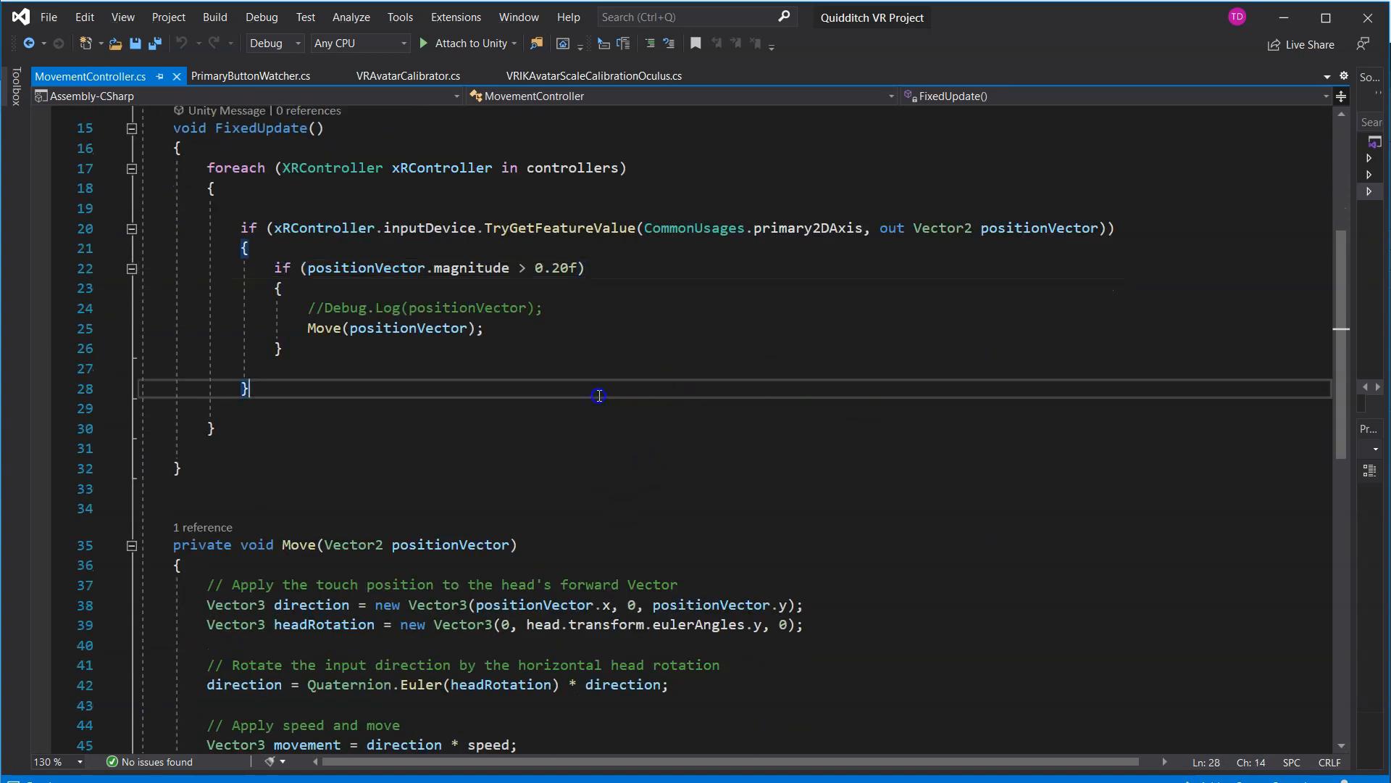
scroll(587, 399, down, 3)
drag(188, 557, 966, 590)
click(966, 590)
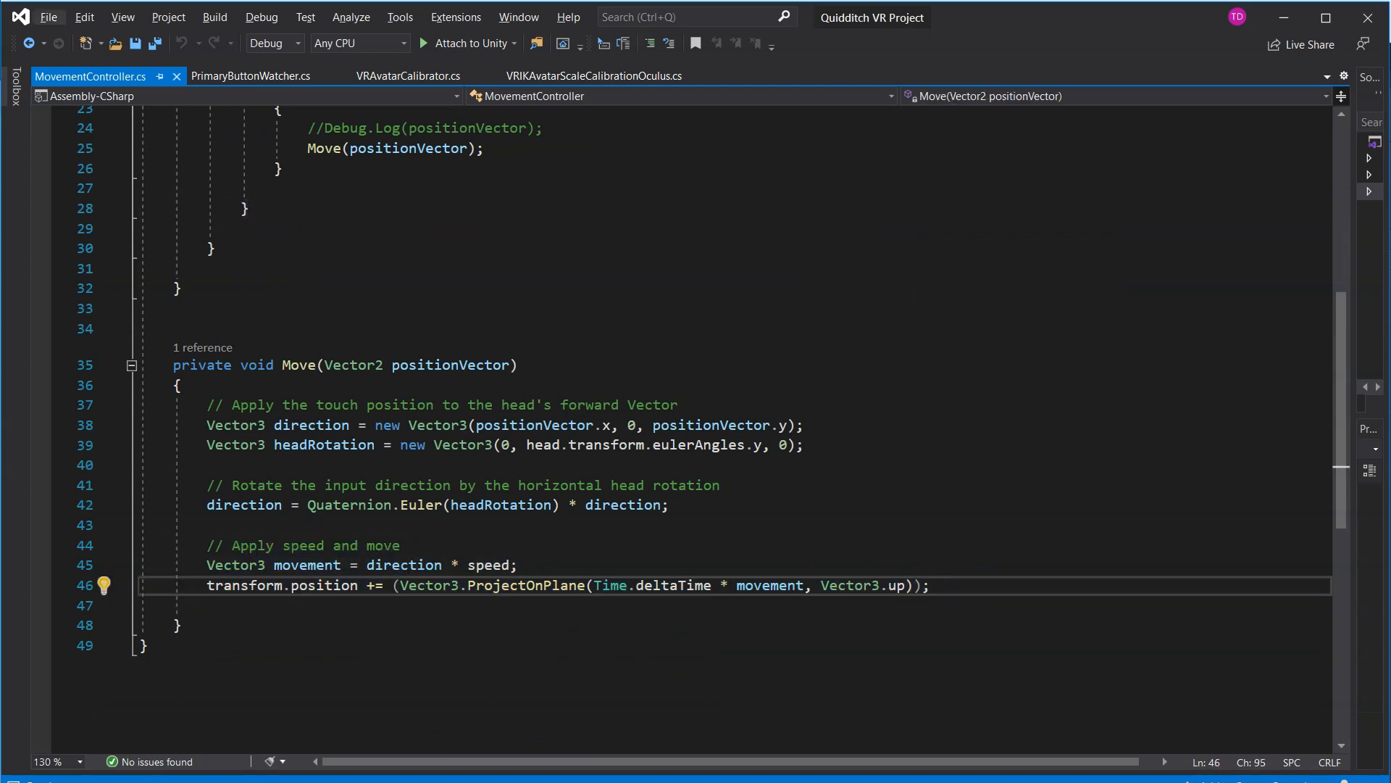
key(alt+Tab)
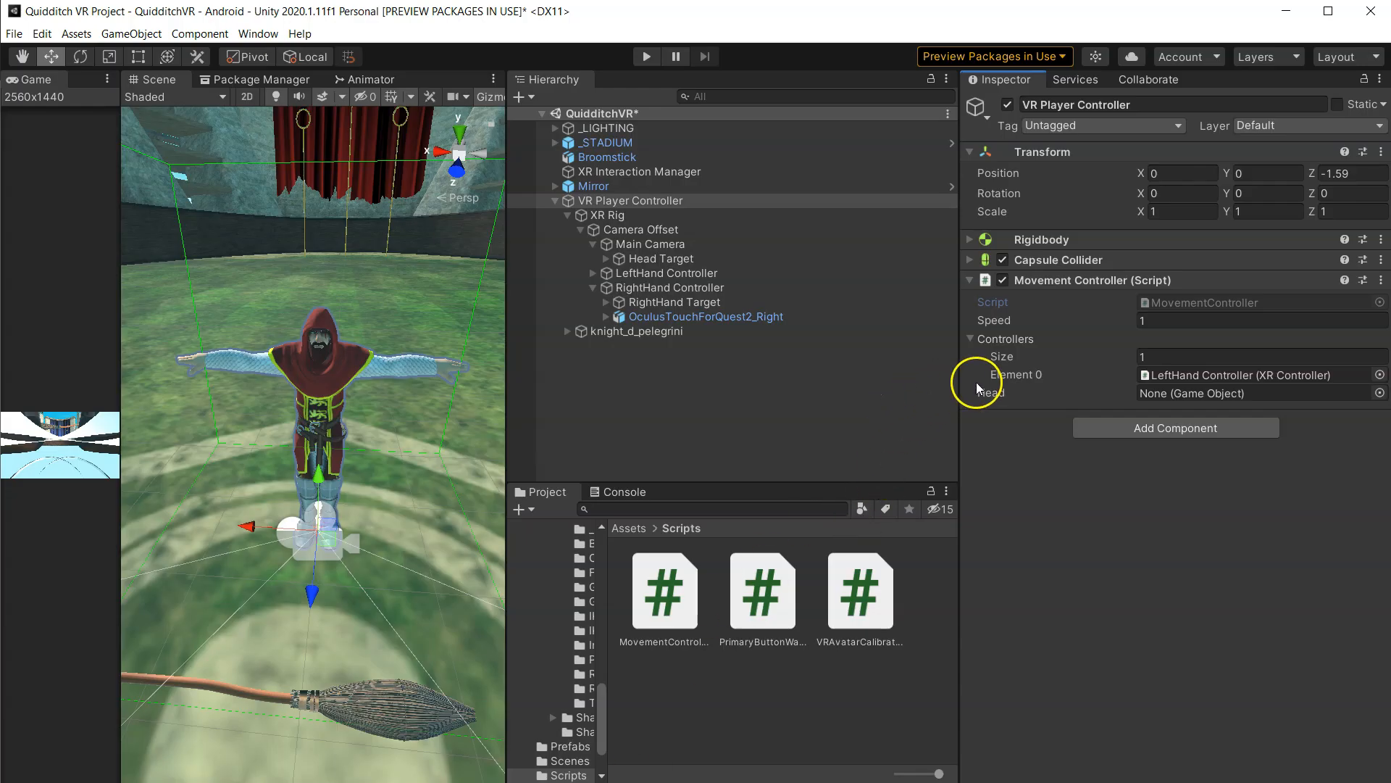
- Assign Main Camera as the Movement Controller's Head and set its Speed to 1.5
drag(645, 244, 1215, 397)
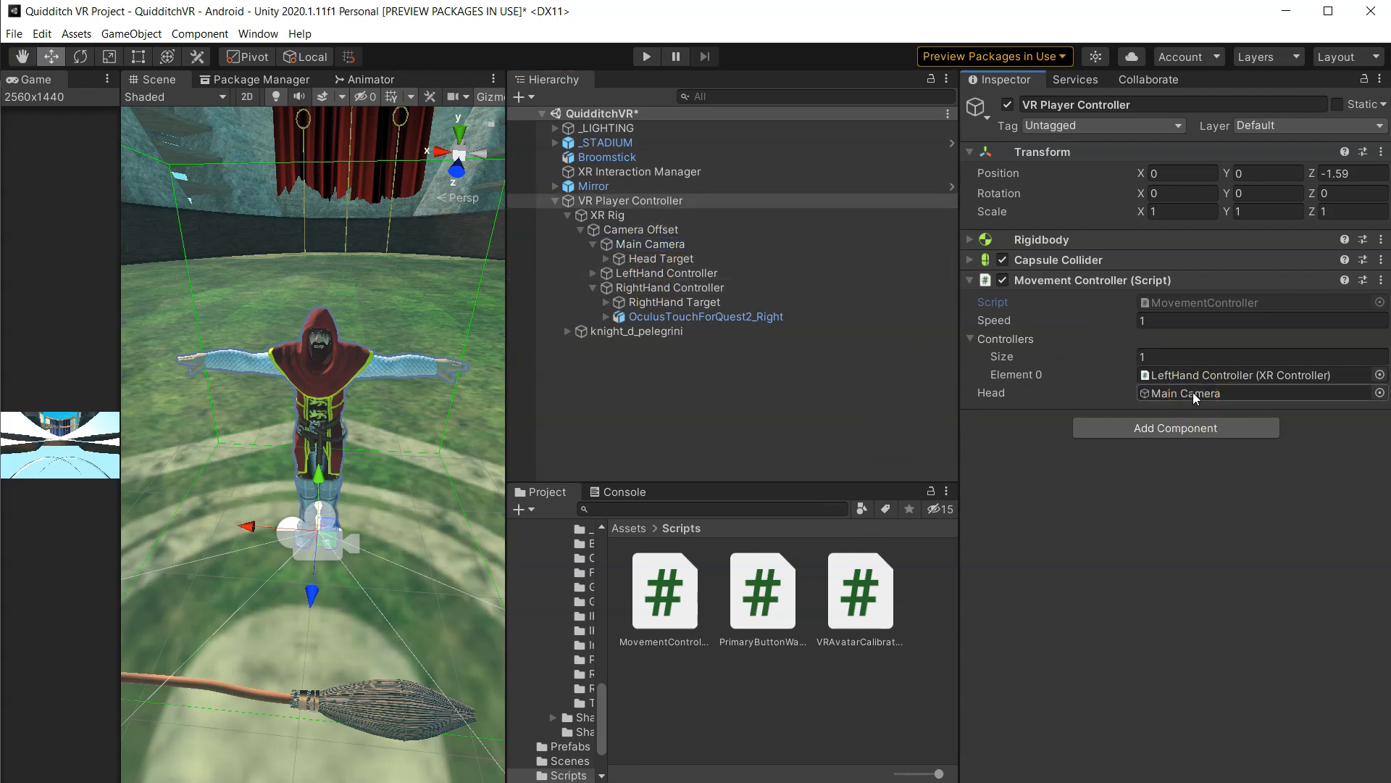
click(1188, 320)
text(1.5)
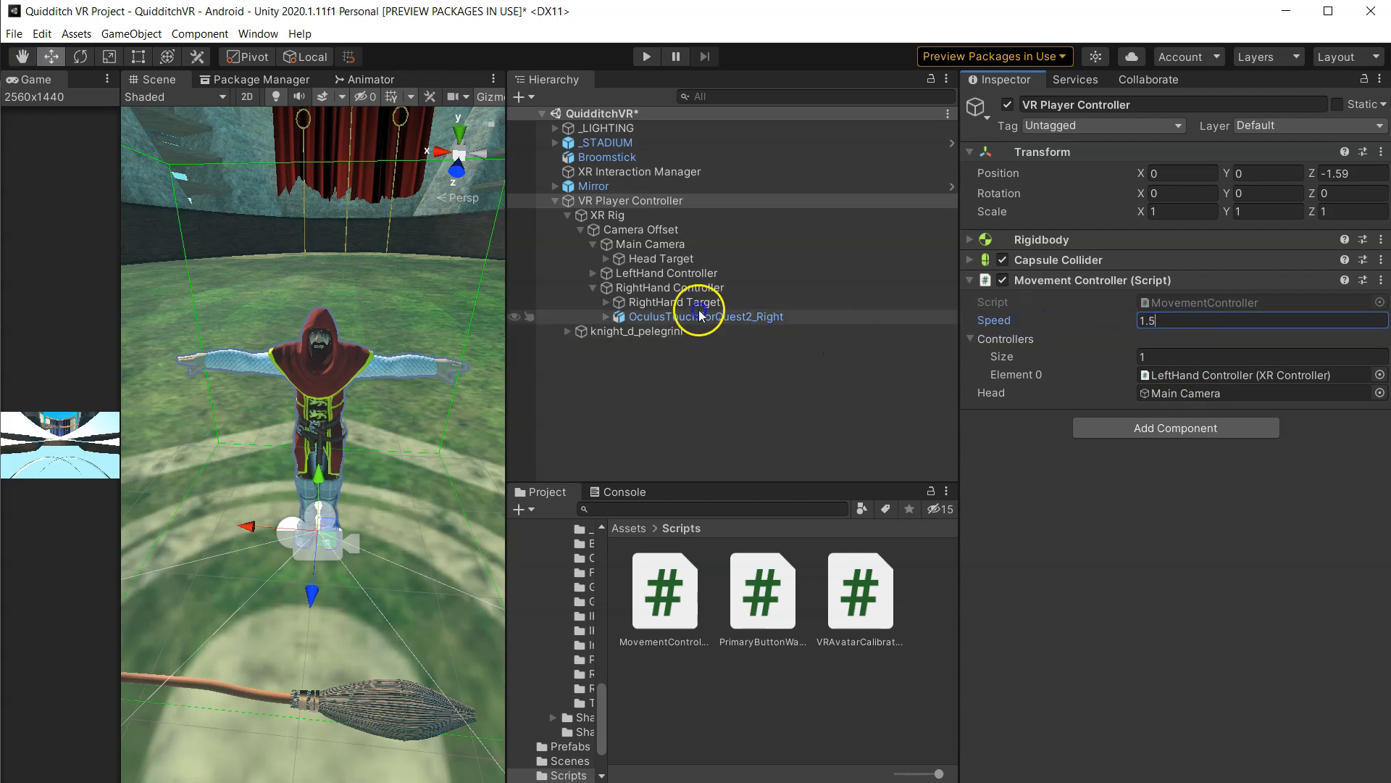
- Add a Locomotion System and a Snap Turn Provider (Device-based) component to XR Rig
click(576, 217)
click(569, 216)
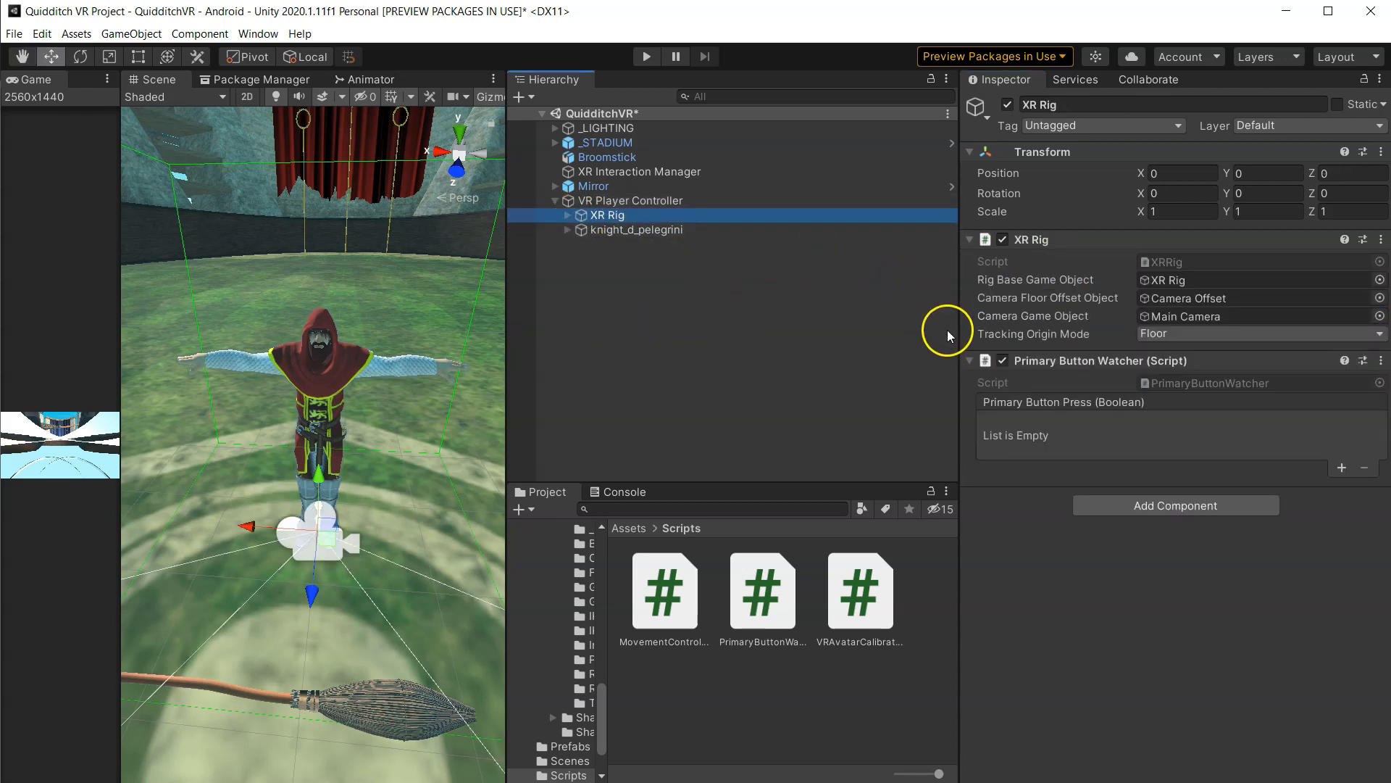
click(1108, 508)
text(lo)
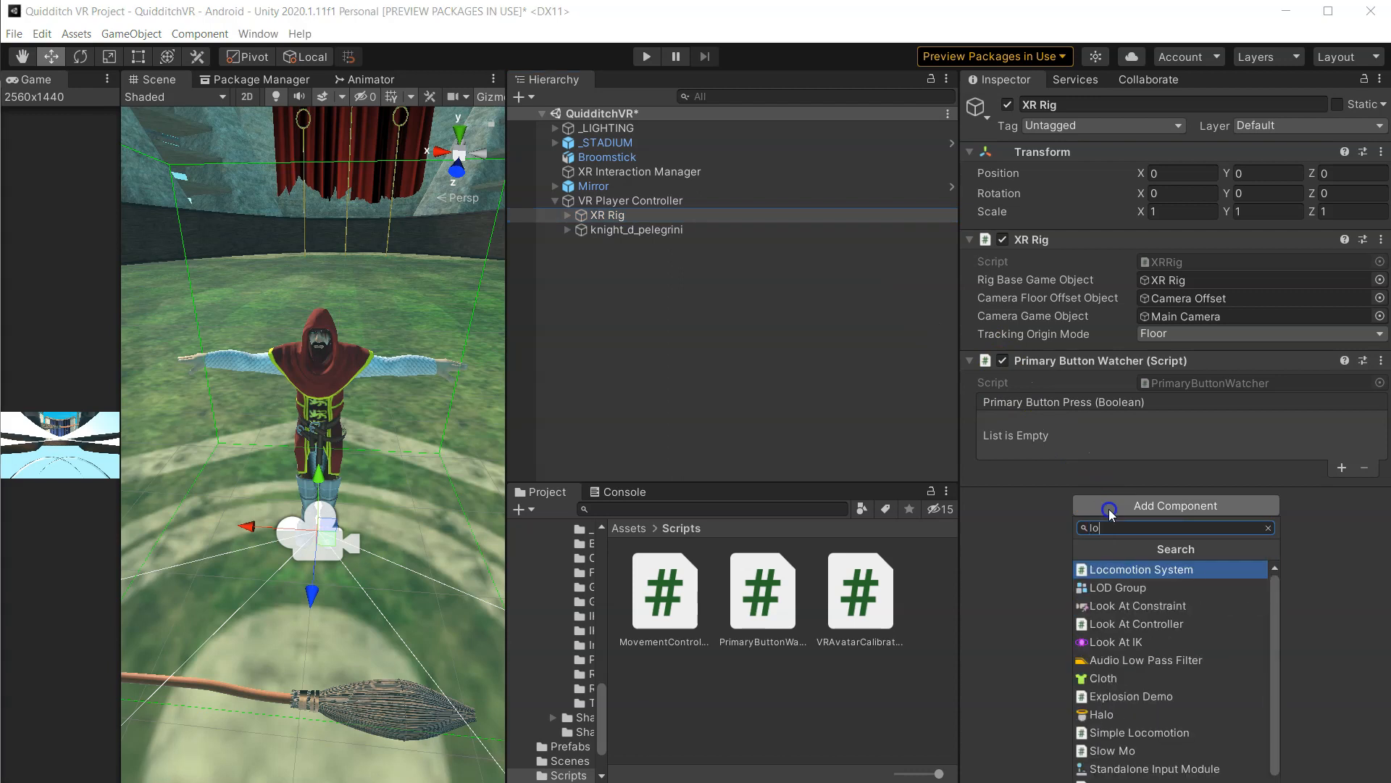
key(Return)
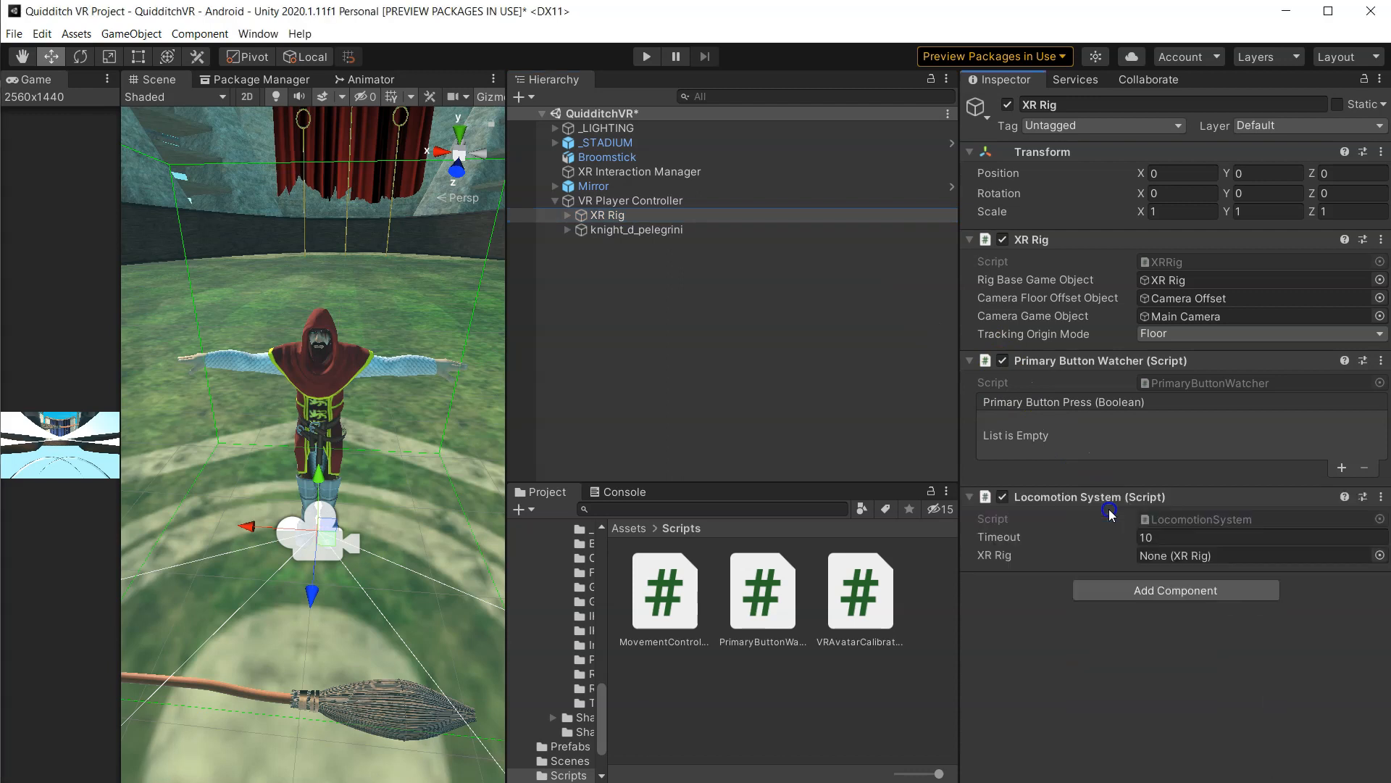
click(1139, 588)
text(snap)
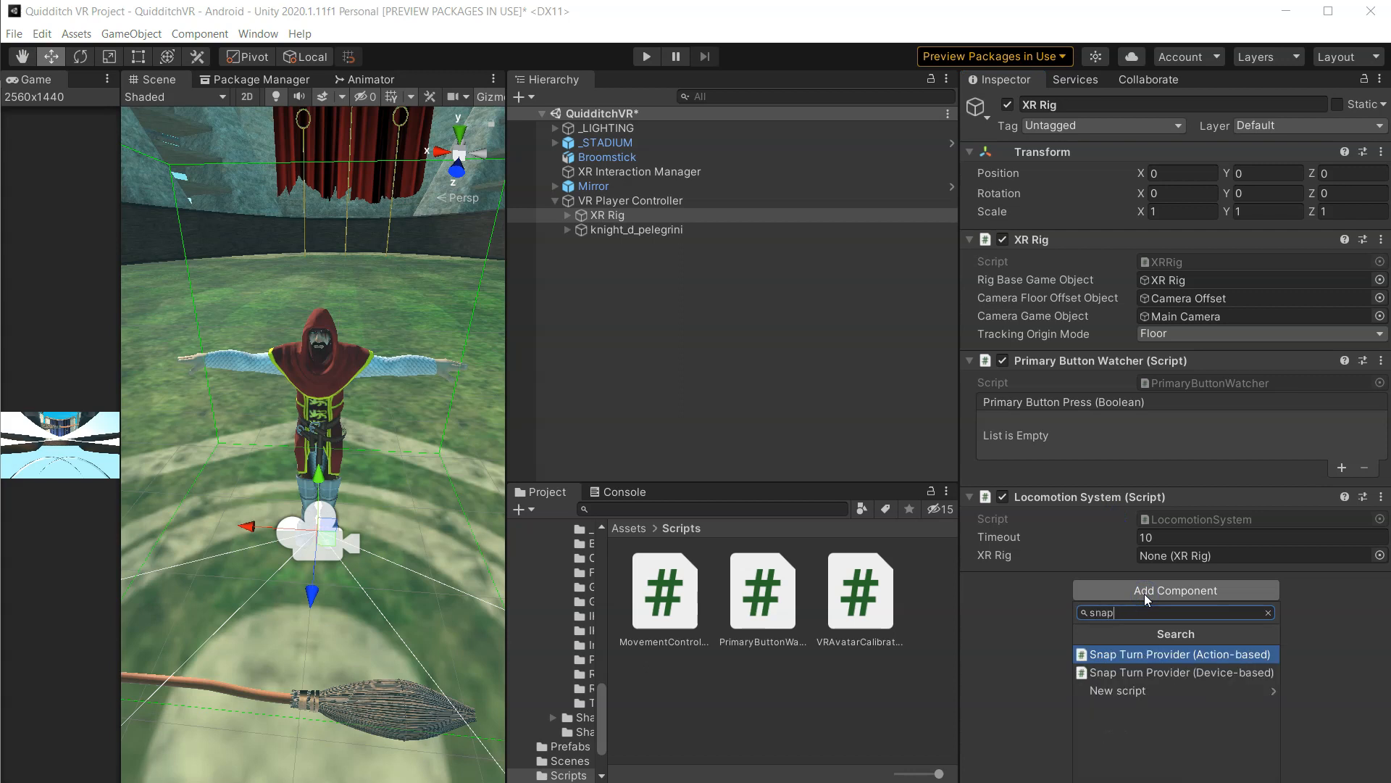
key(Down)
key(Return)
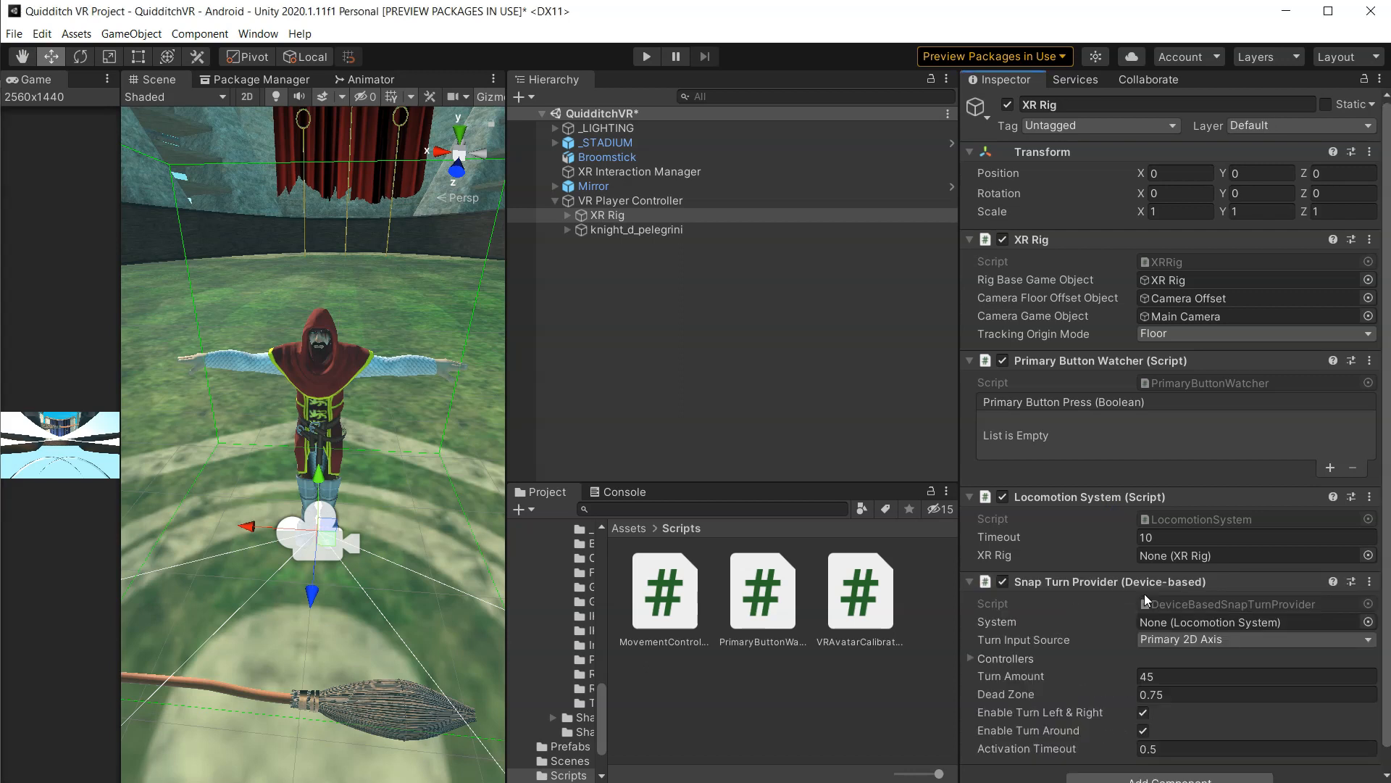
- Assign XR Rig to the Locomotion System and set that Locomotion System as the Snap Turn Provider's System
scroll(1139, 586, down, 1)
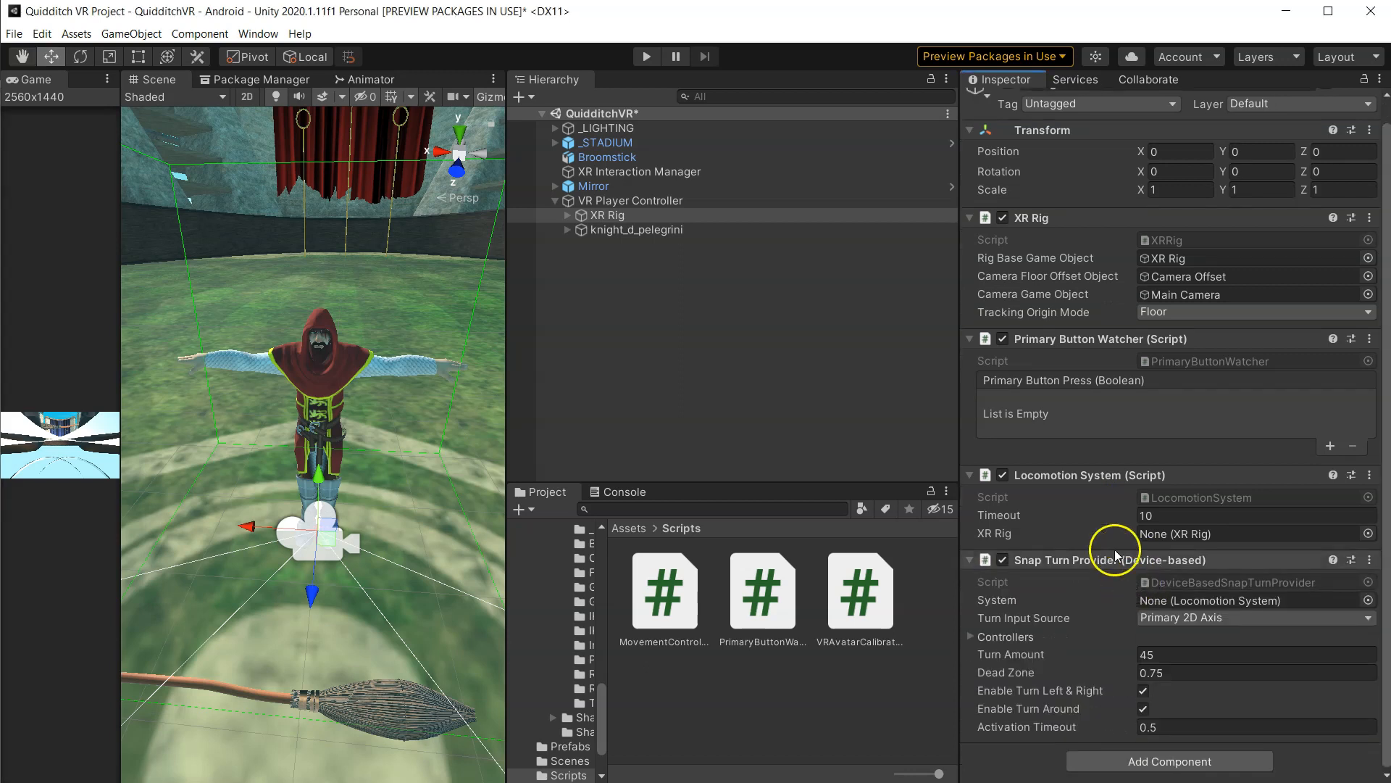
drag(1094, 476, 1103, 482)
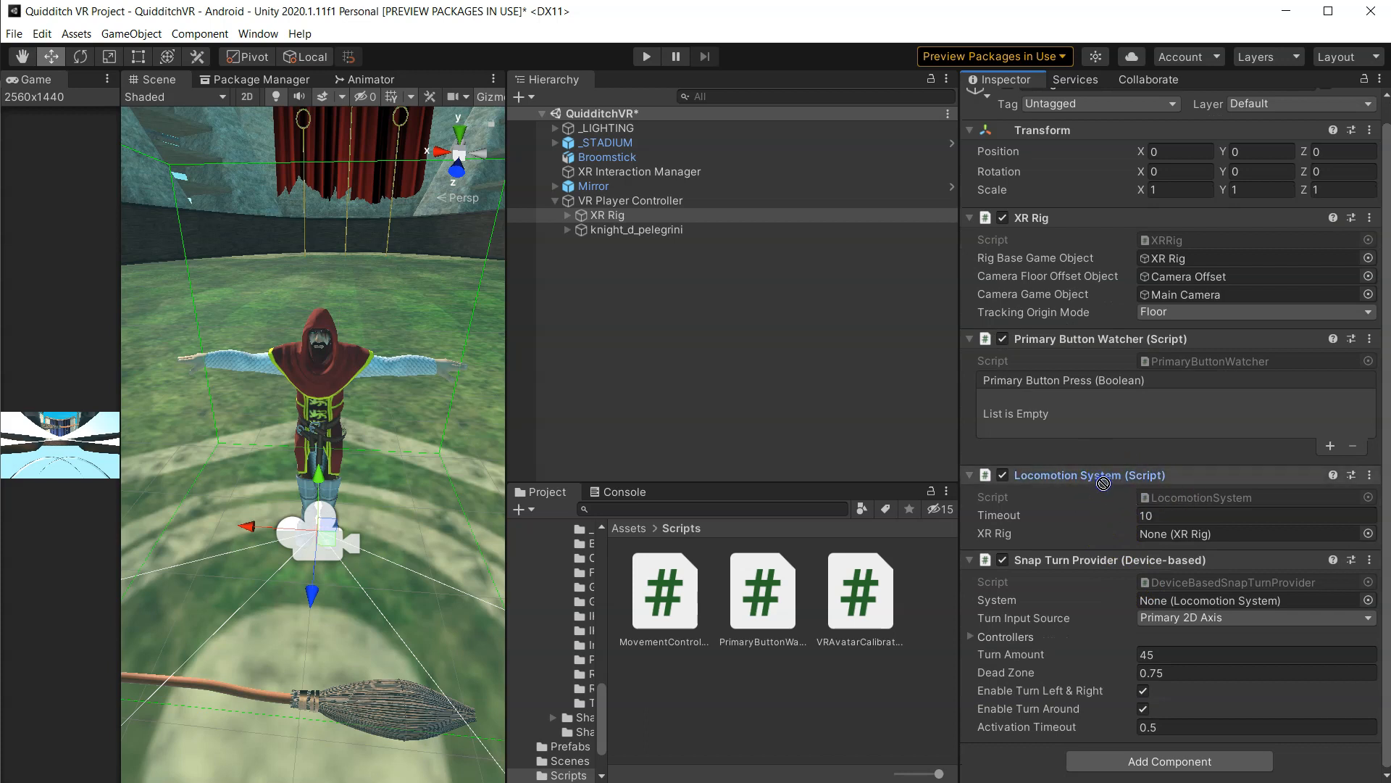
drag(606, 216, 1184, 534)
drag(1045, 476, 1175, 600)
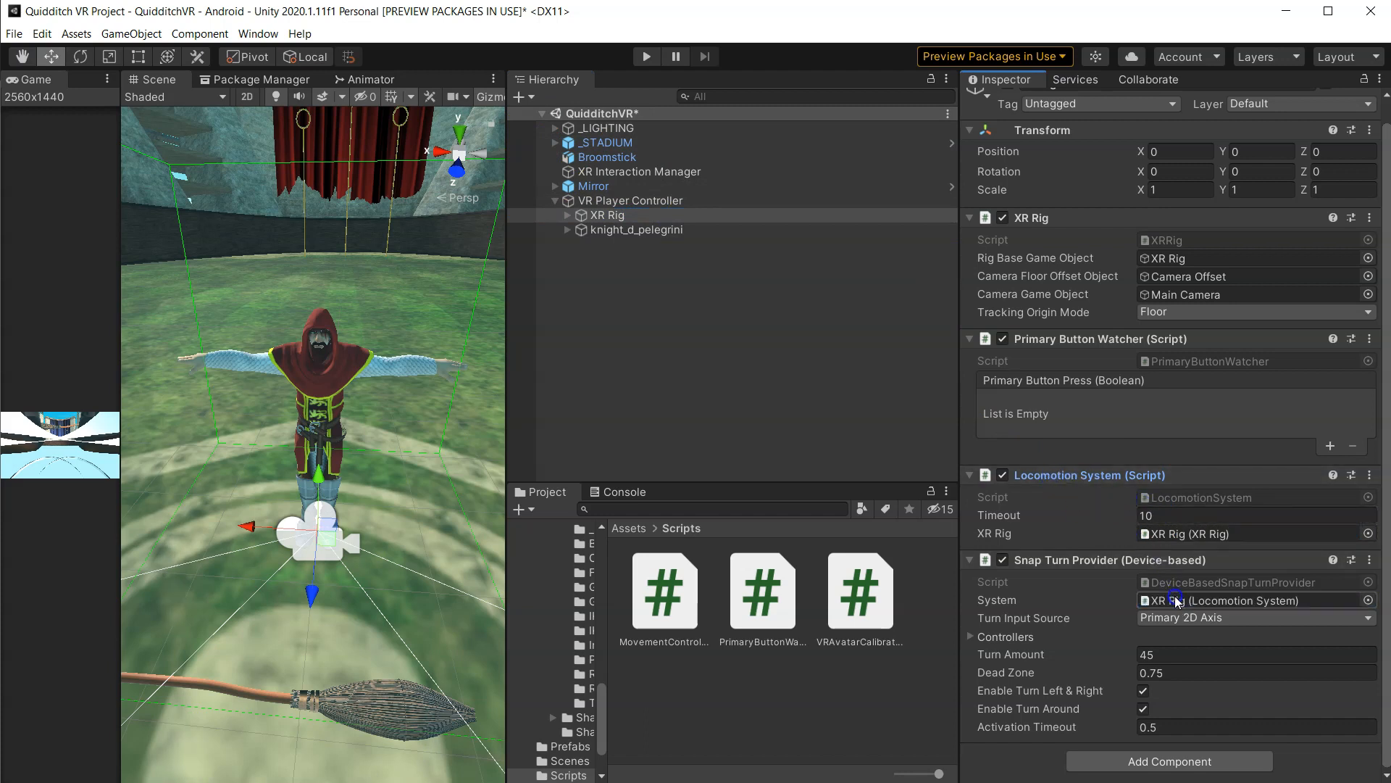
- Set the Snap Turn Provider's Controllers size to 1 and assign RightHand Controller as Element 0
click(973, 636)
click(1161, 656)
text(1)
key(Return)
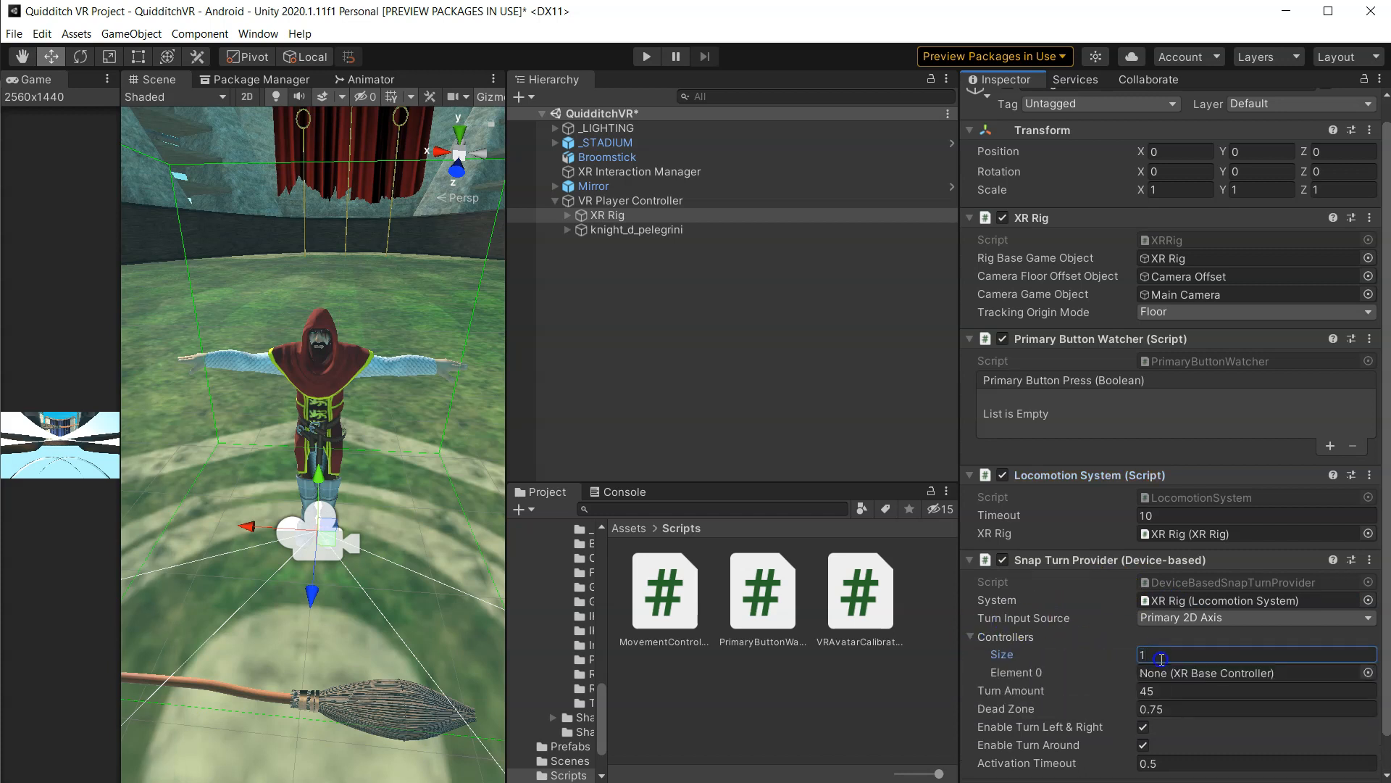
scroll(1164, 621, down, 2)
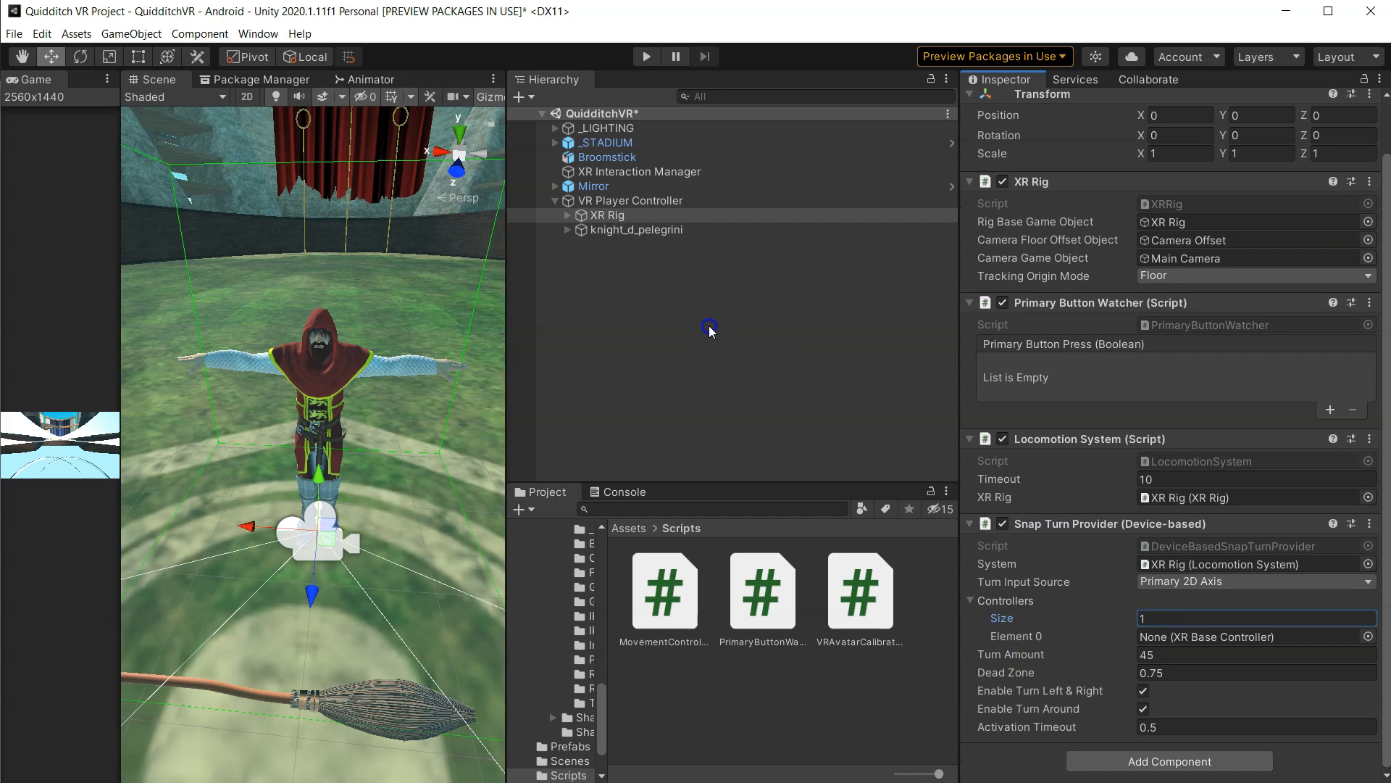
click(568, 215)
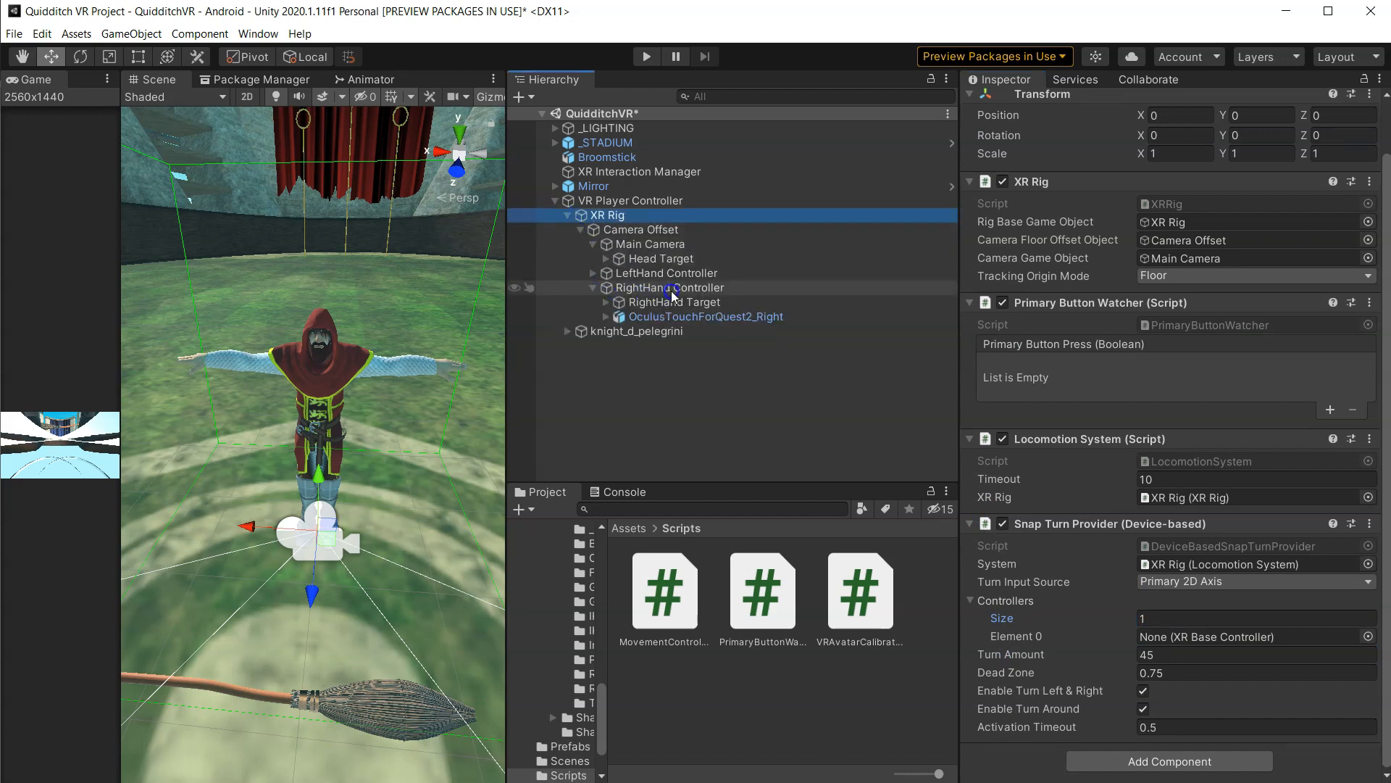
drag(677, 295, 1200, 635)
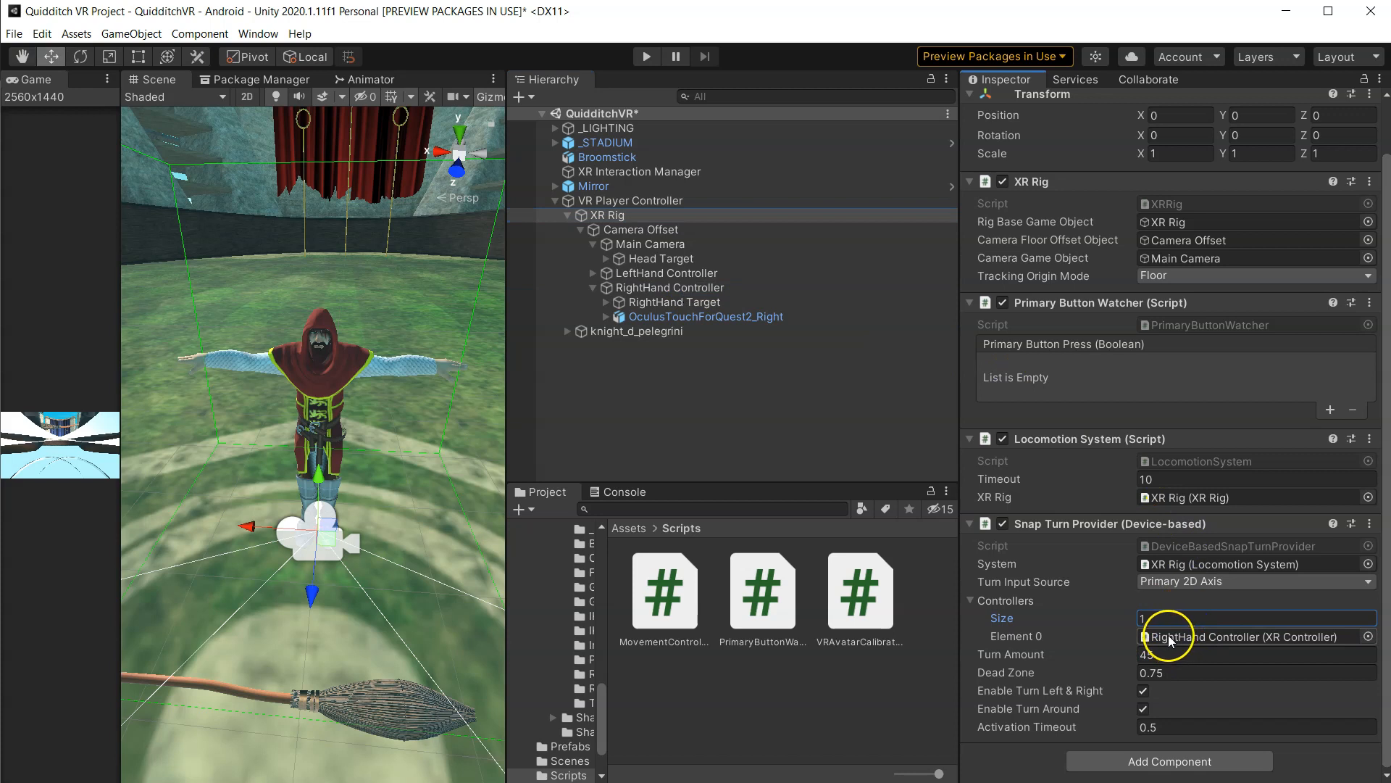
- Enlarge the scene view, run the scene to check how VR Player Controller behaves under gravity, and stop playback
drag(517, 378, 828, 404)
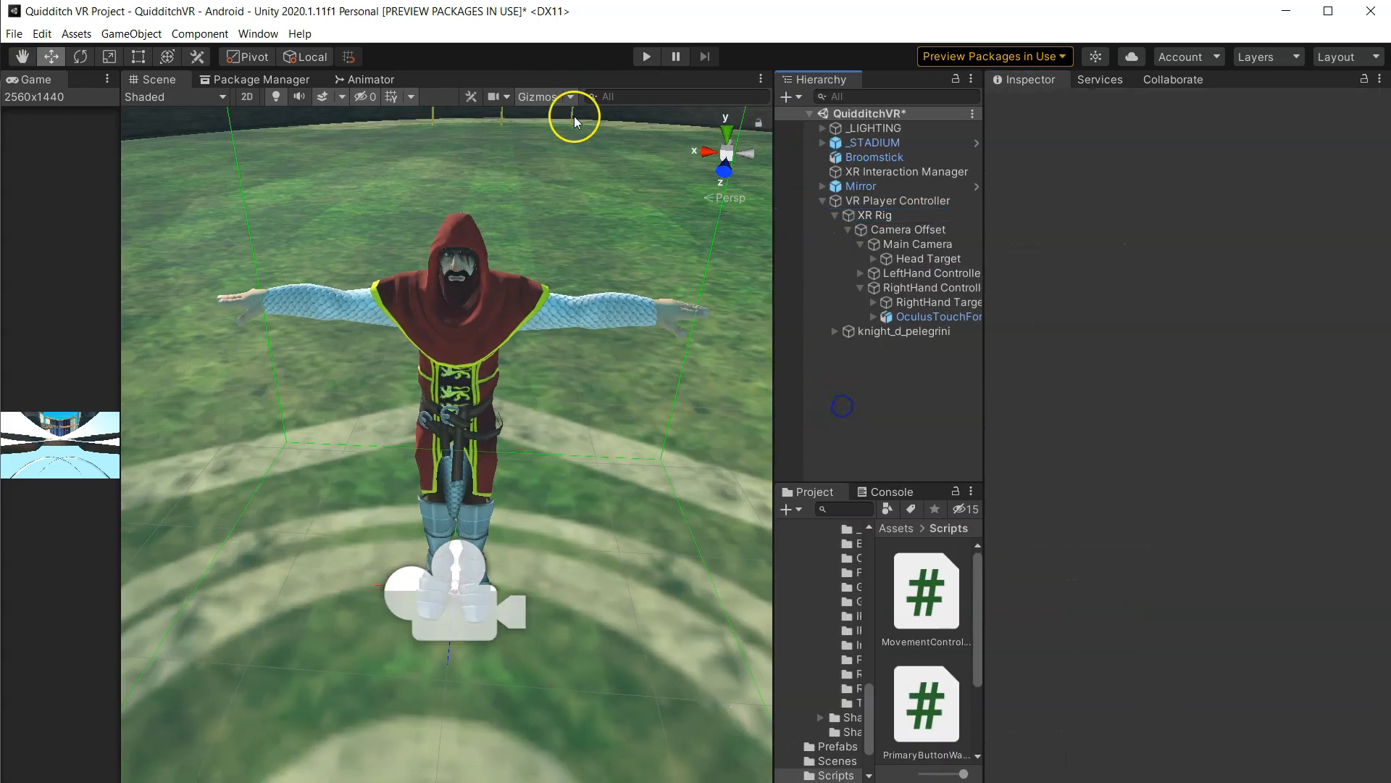
click(646, 57)
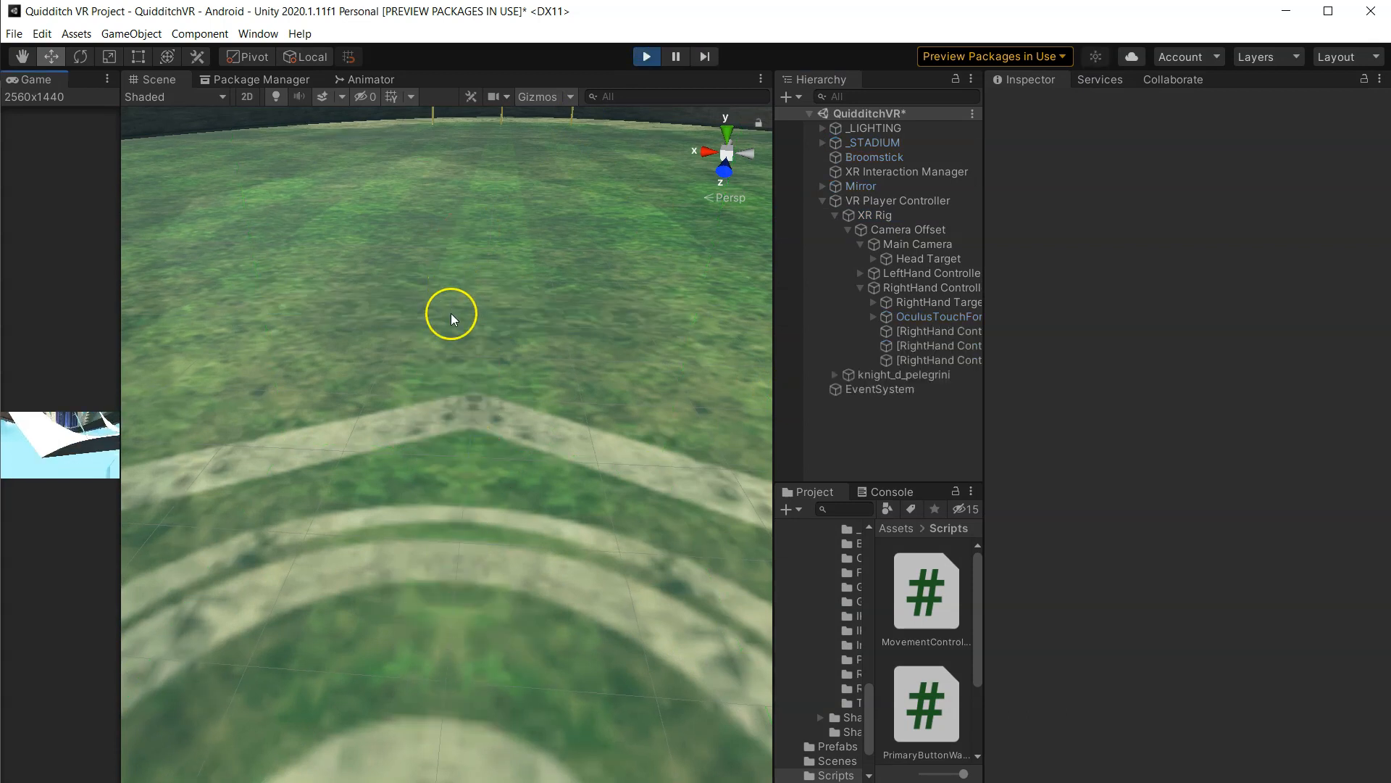
double_click(898, 200)
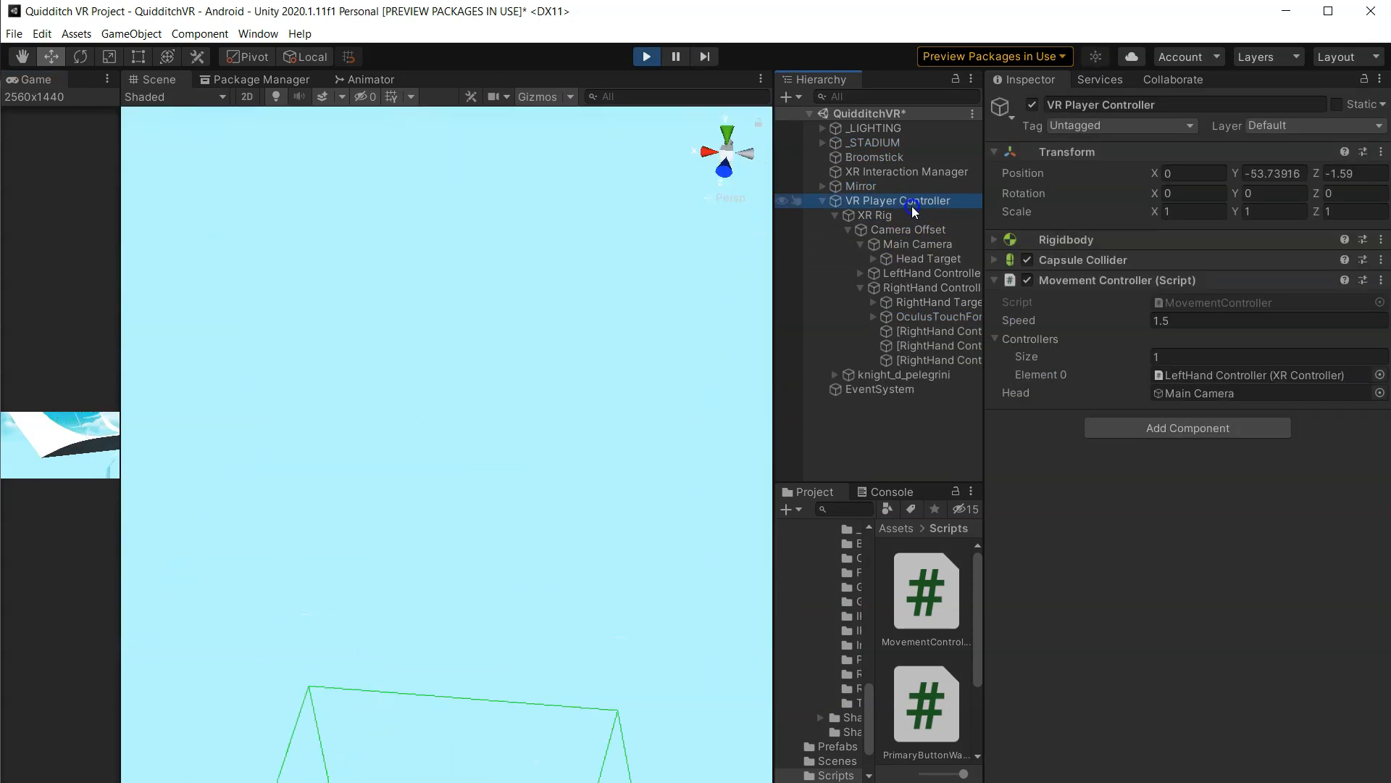
right_drag(545, 498, 581, 770)
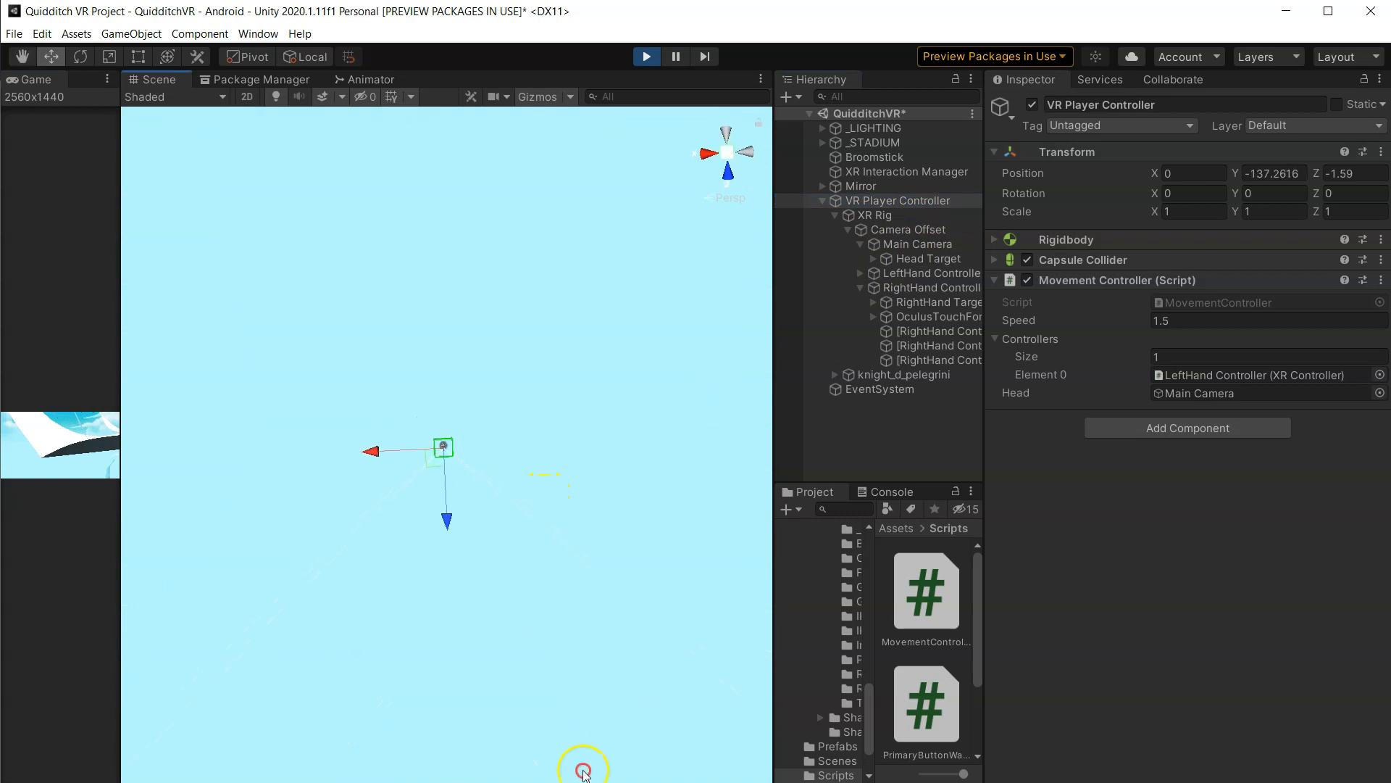
click(644, 57)
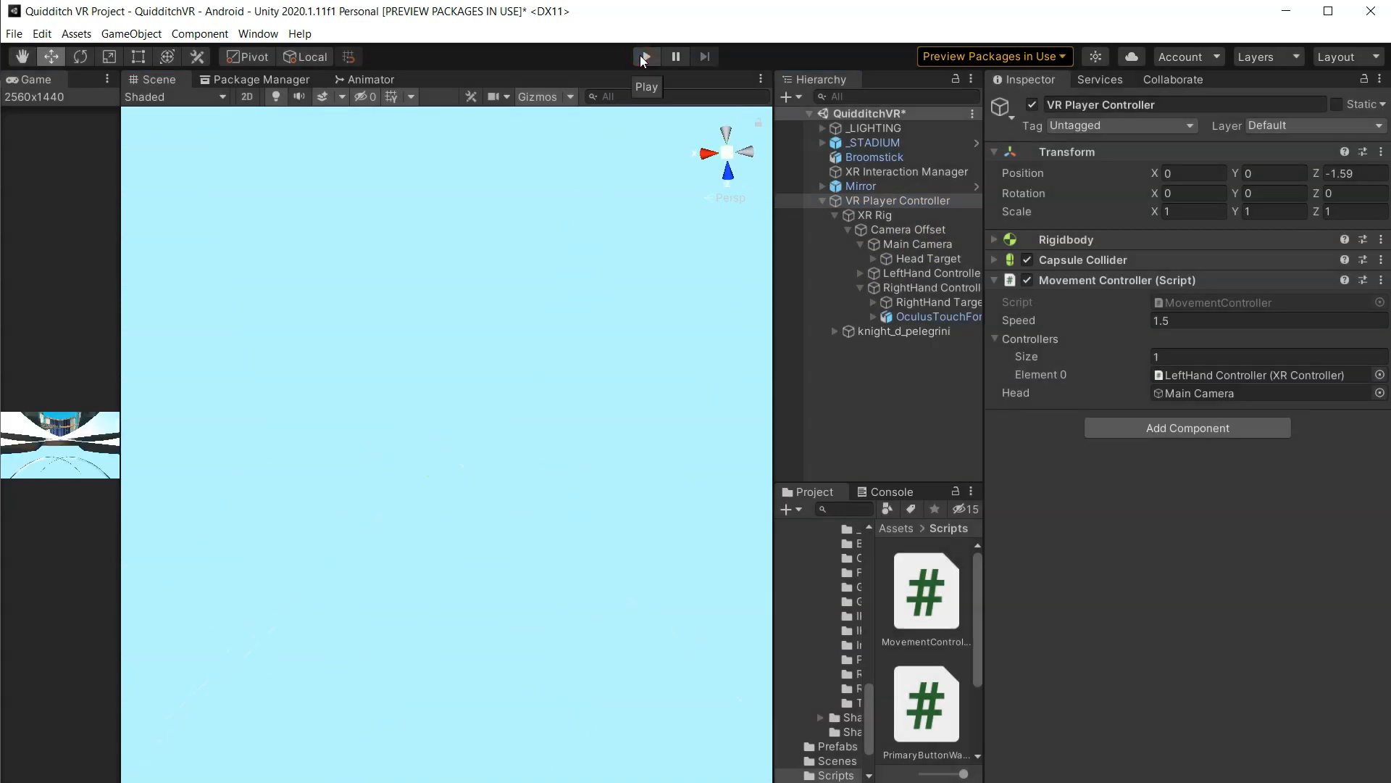
- Frame VR Player Controller with the surrounding stadium floor in the scene view and collapse its child objects in the widened hierarchy
double_click(898, 201)
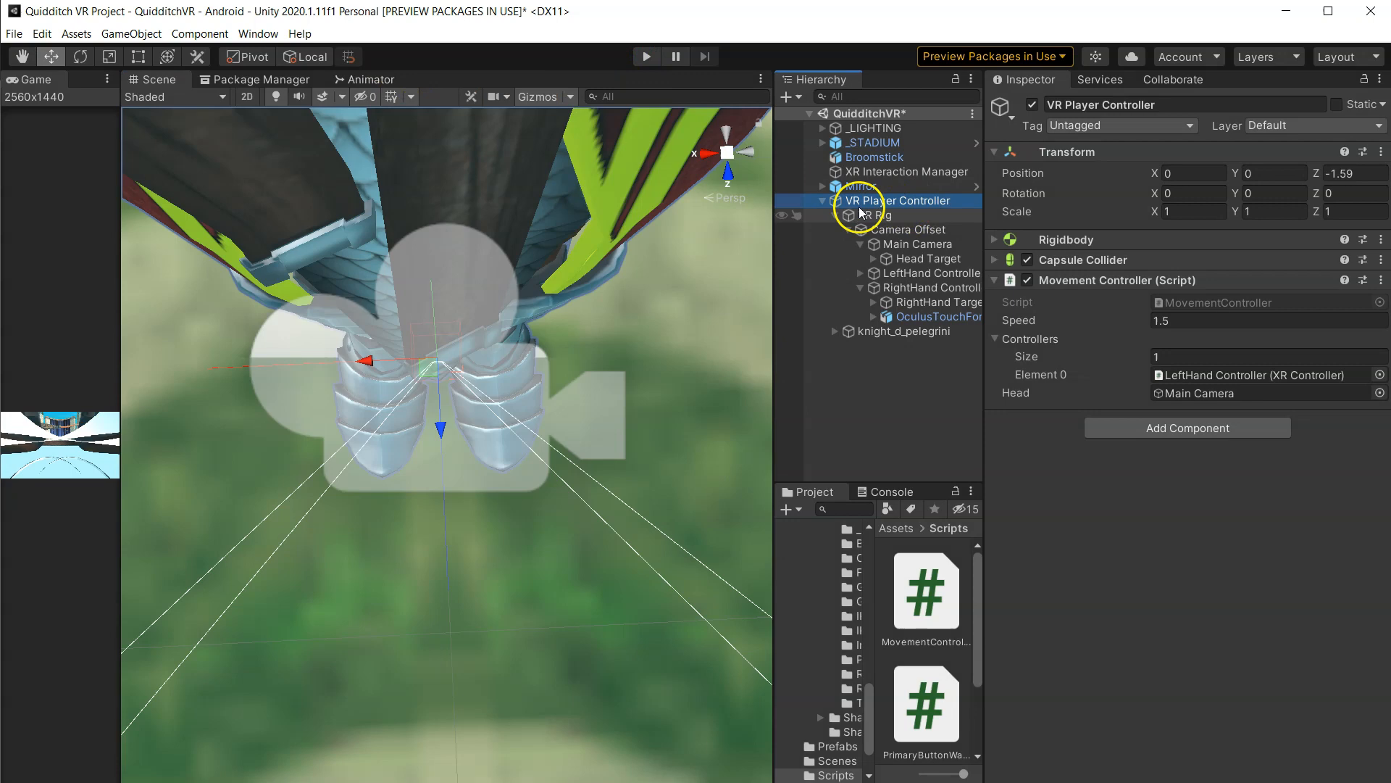
right_drag(464, 528, 586, 437)
scroll(587, 438, down, 10)
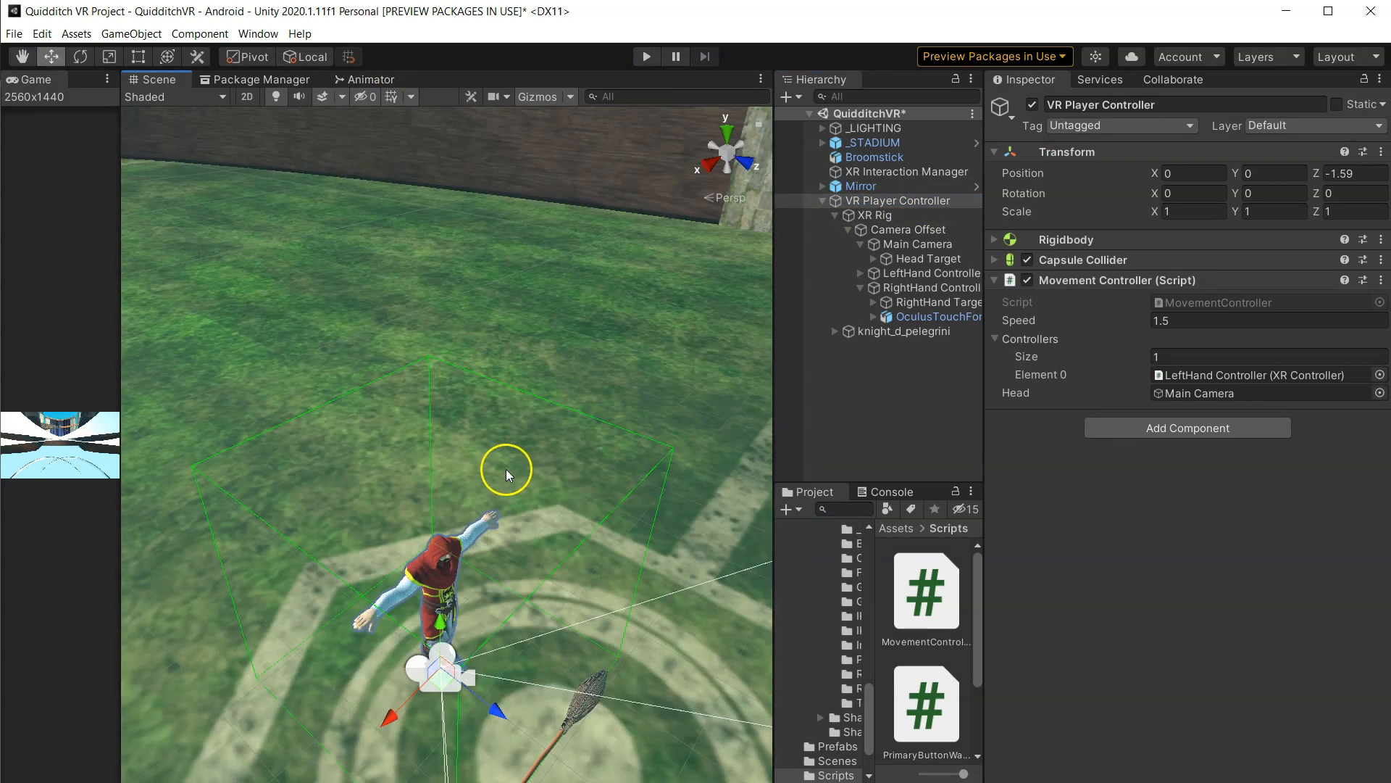
right_drag(505, 479, 789, 376)
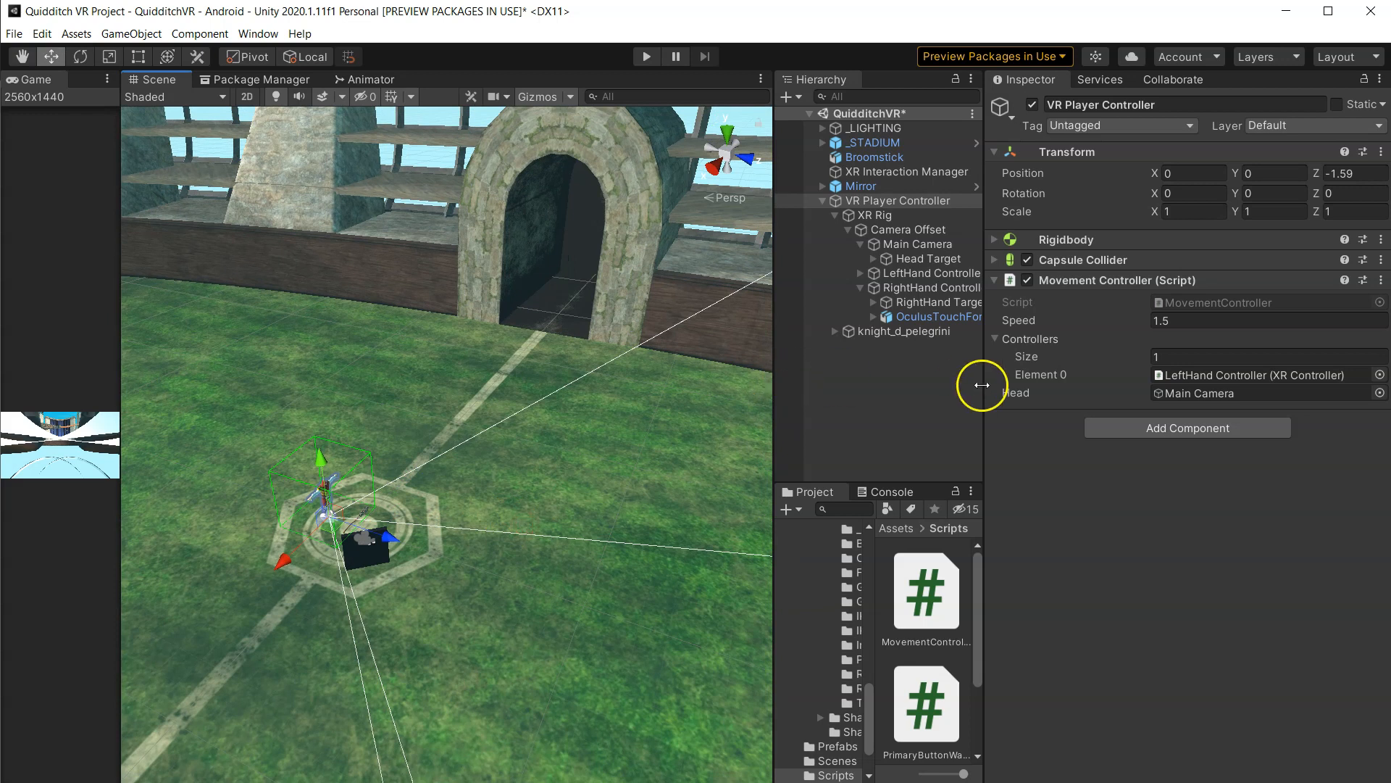
drag(981, 384, 741, 381)
click(534, 200)
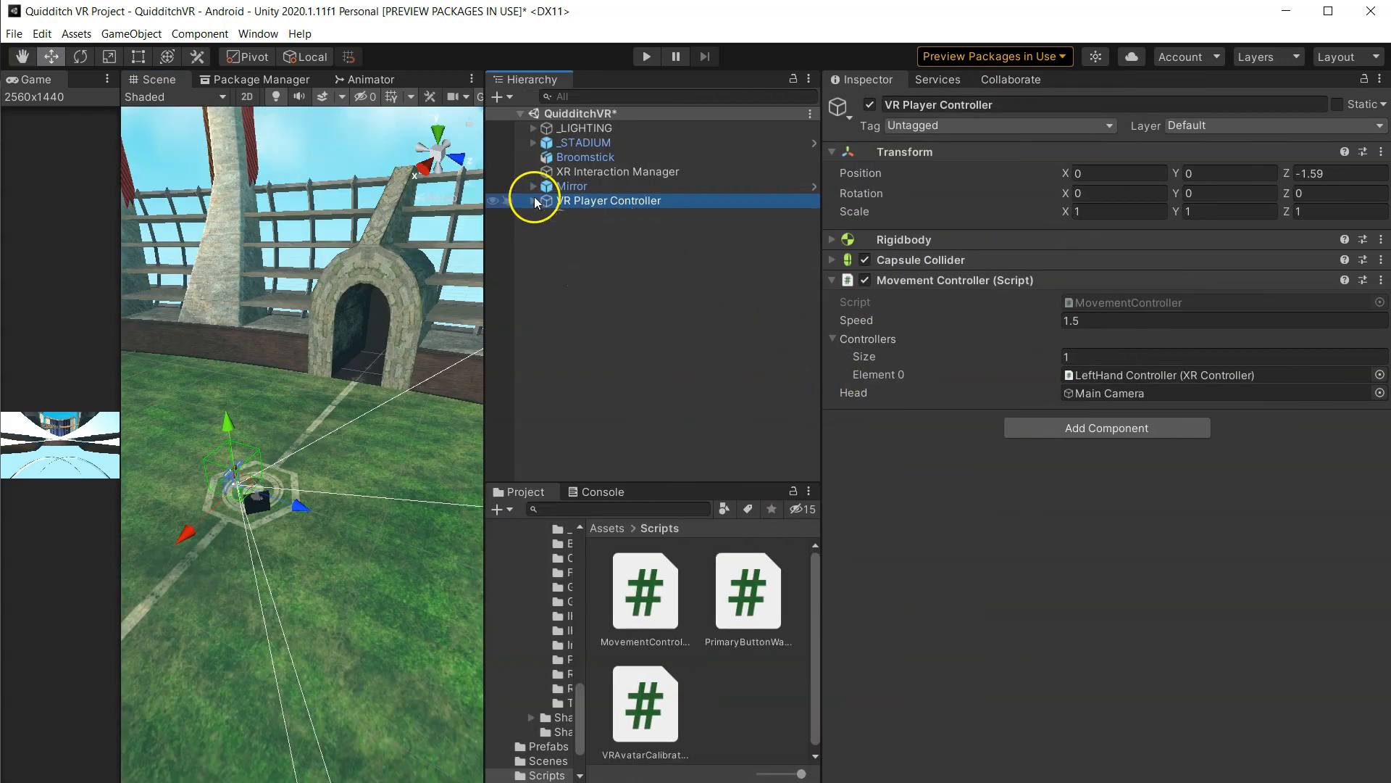
- Add a Mesh Collider to StadiumFloor_Q1, StadiumFloor_Q2, StadiumFloor_Q3 and StadiumFloor_Q4 under _STADIUM PLAY AREA
click(534, 143)
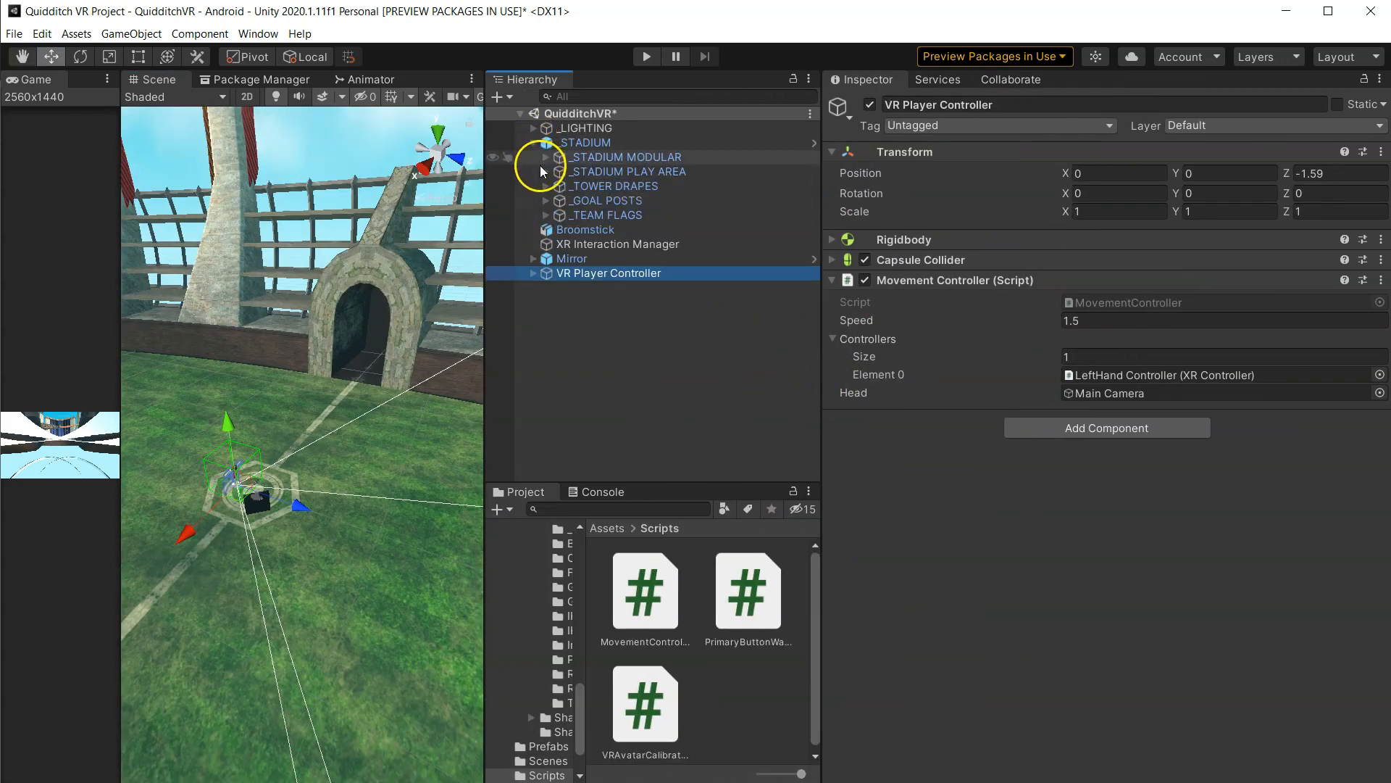
click(545, 172)
click(621, 187)
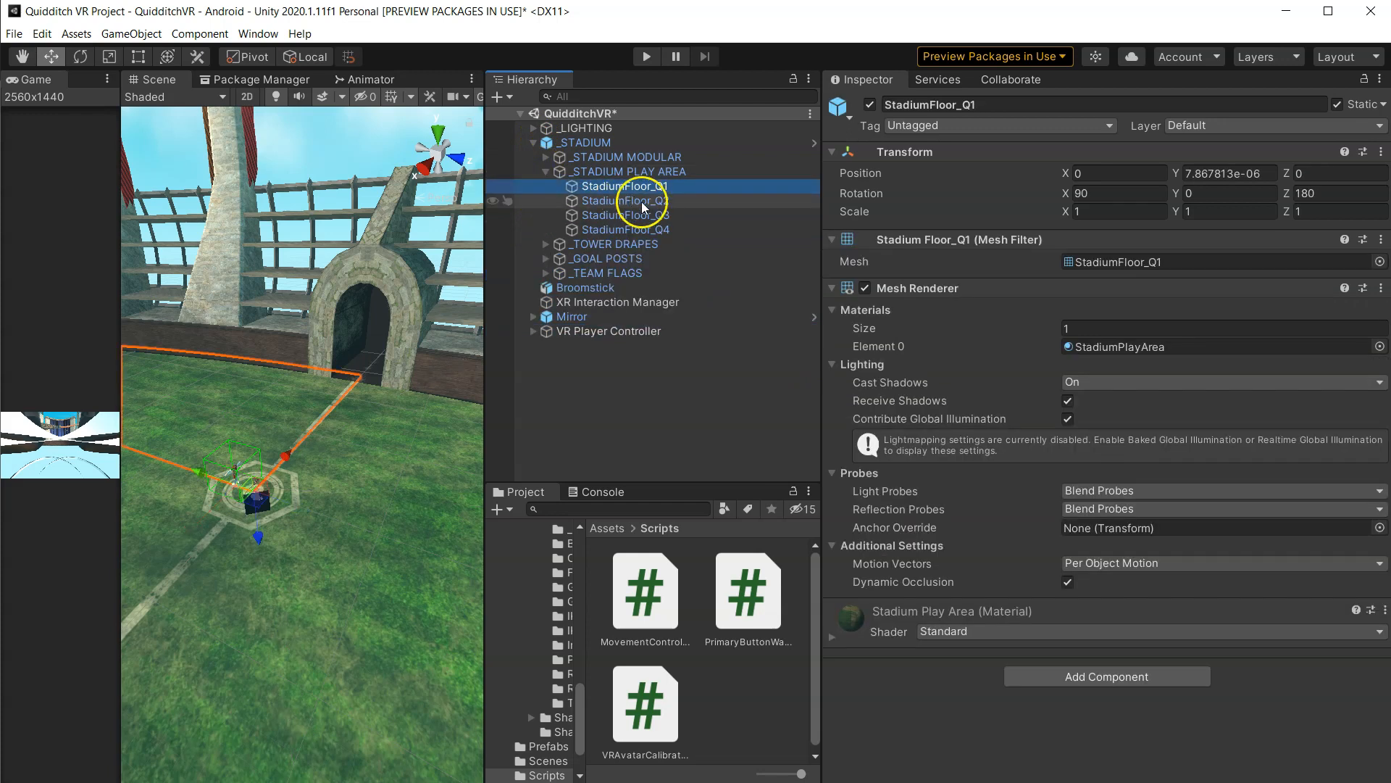
shift+click(644, 200)
shift+click(652, 215)
shift+click(652, 229)
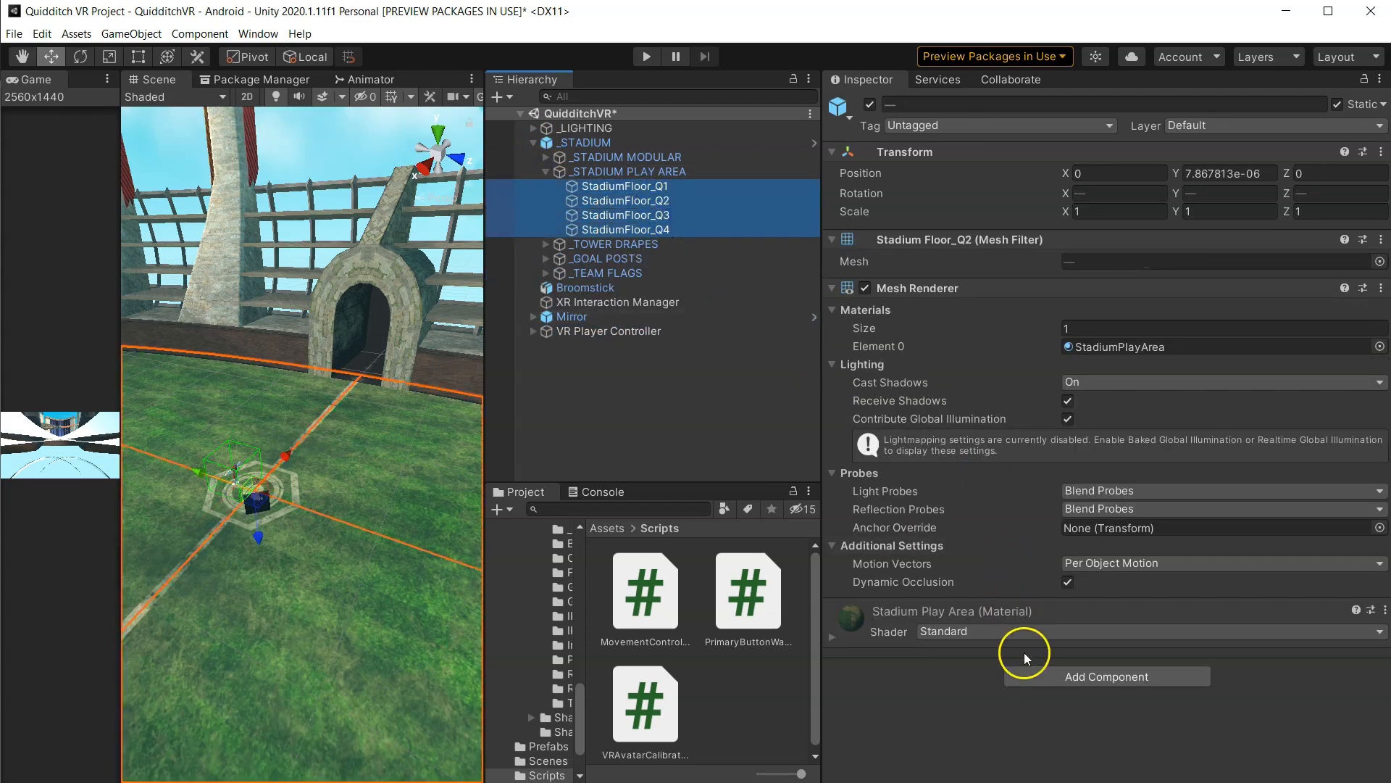
click(1032, 678)
text(mesh)
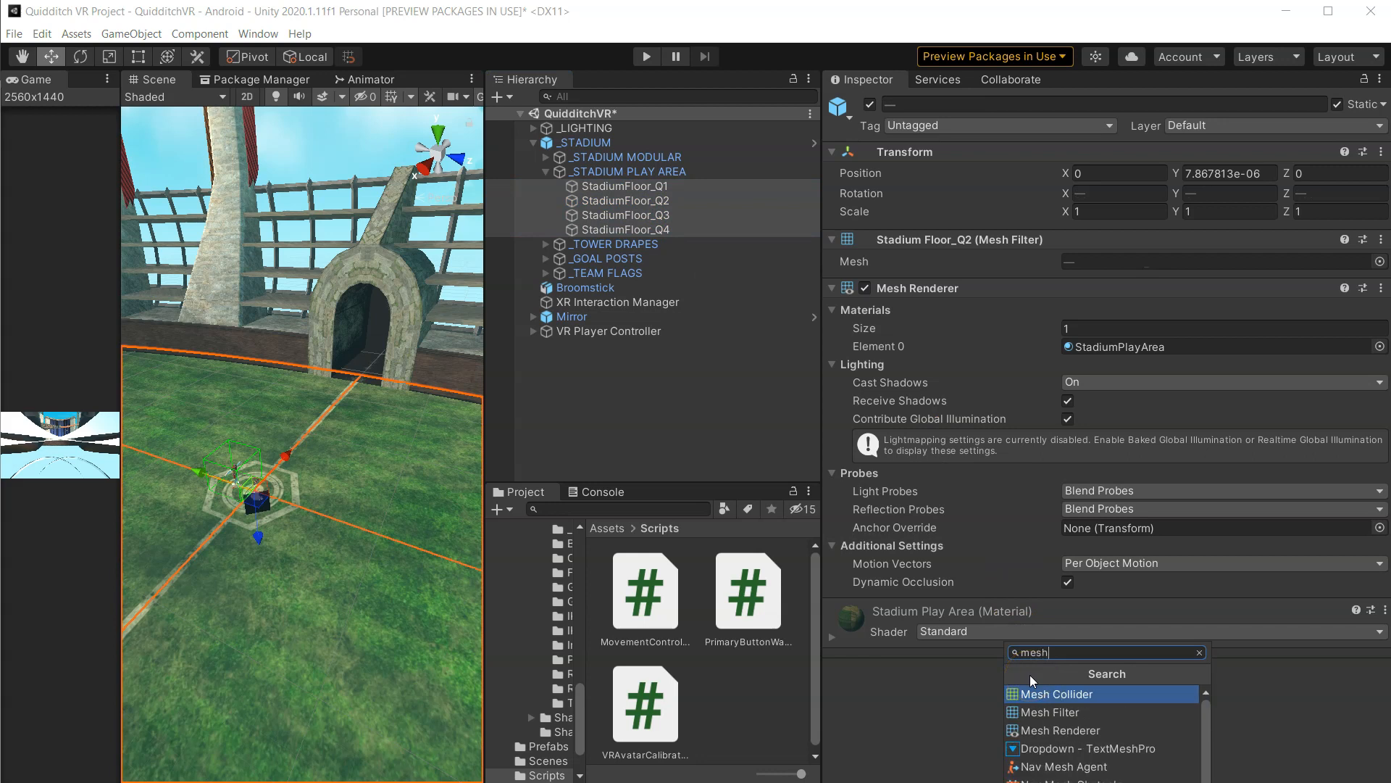
key(Return)
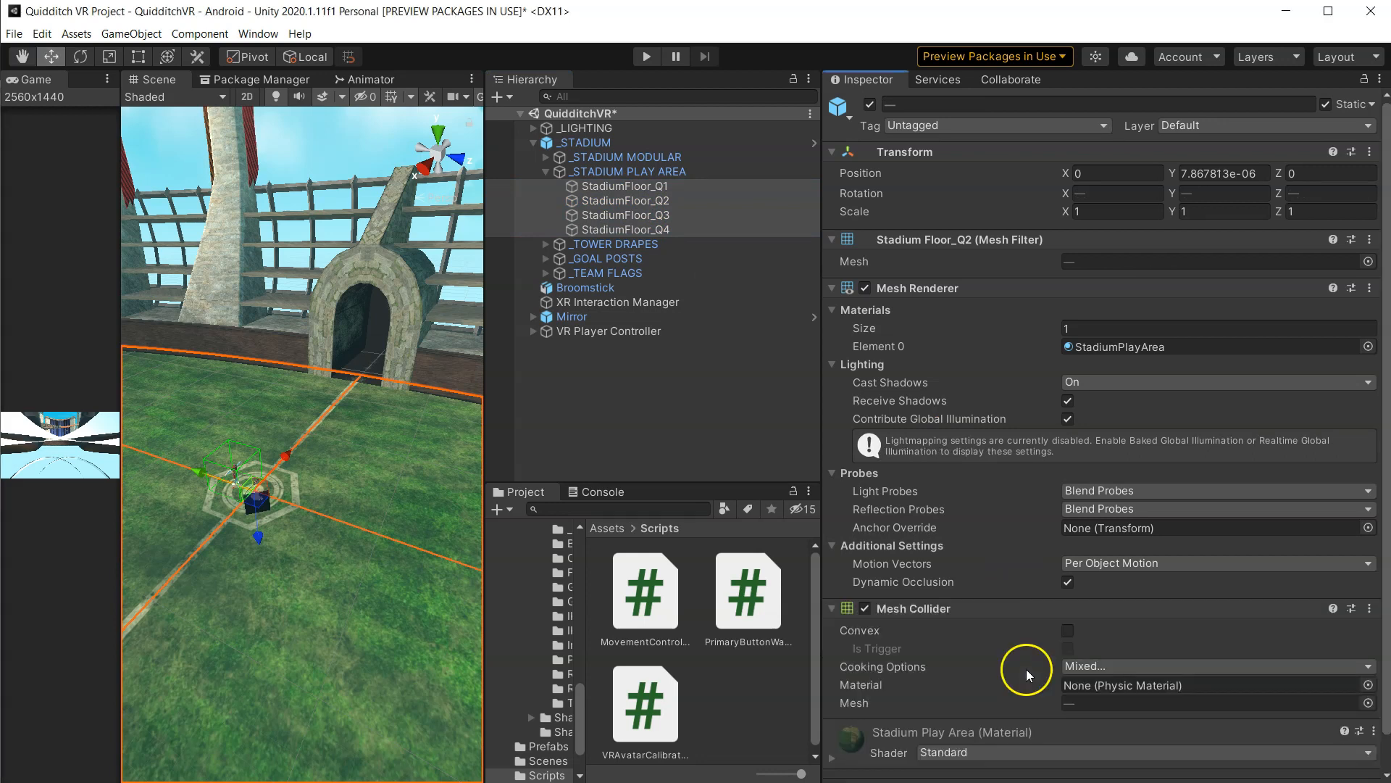
click(577, 420)
drag(484, 388, 933, 395)
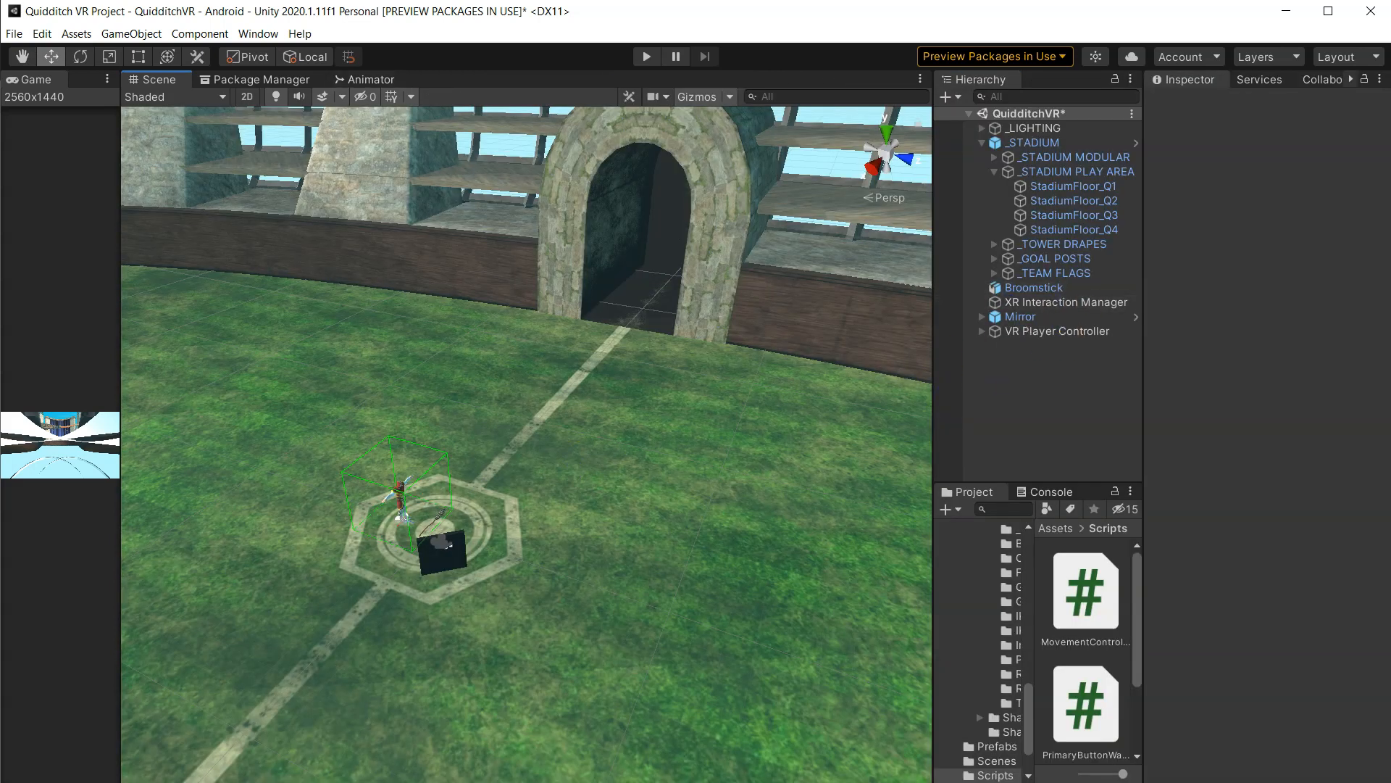
- Set the Fixed Timestep in the project's Time settings to 1/72
click(42, 33)
click(130, 489)
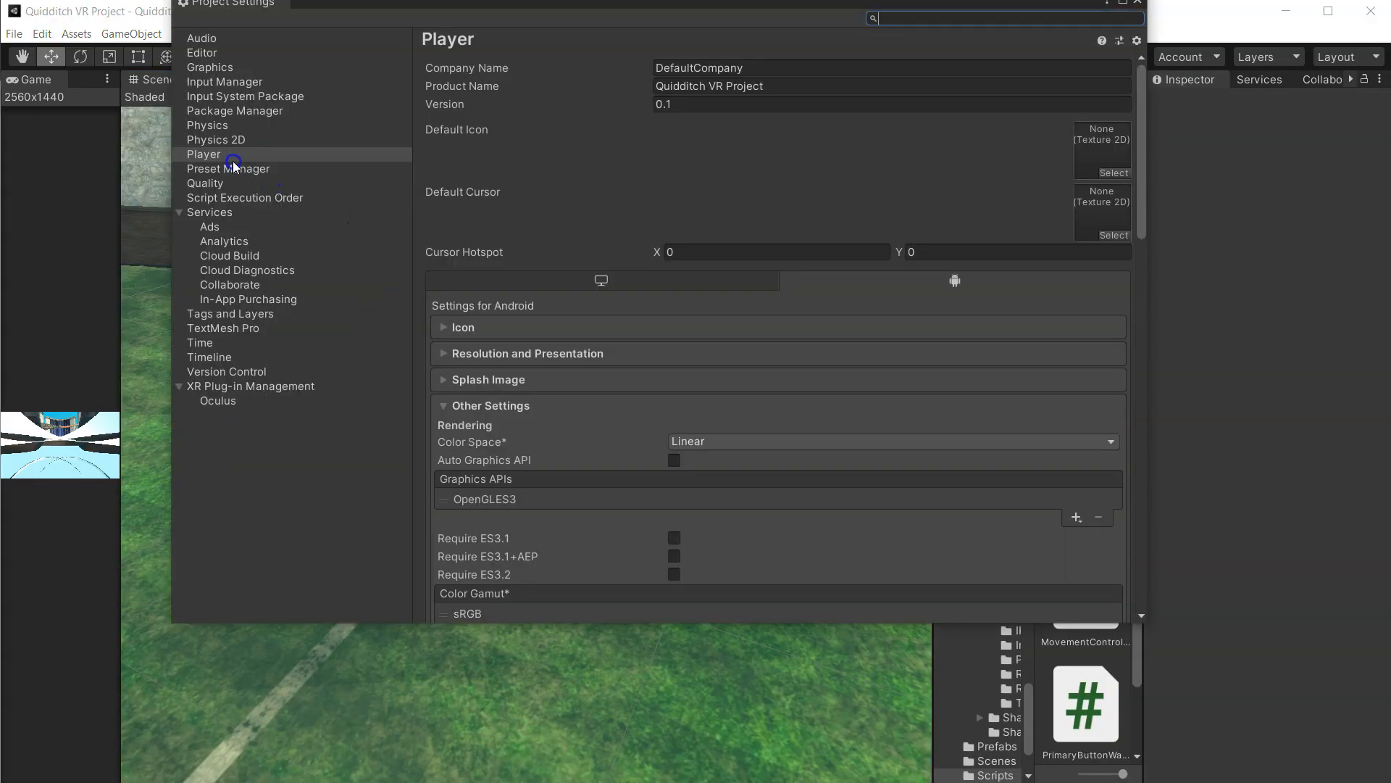
click(232, 343)
click(681, 68)
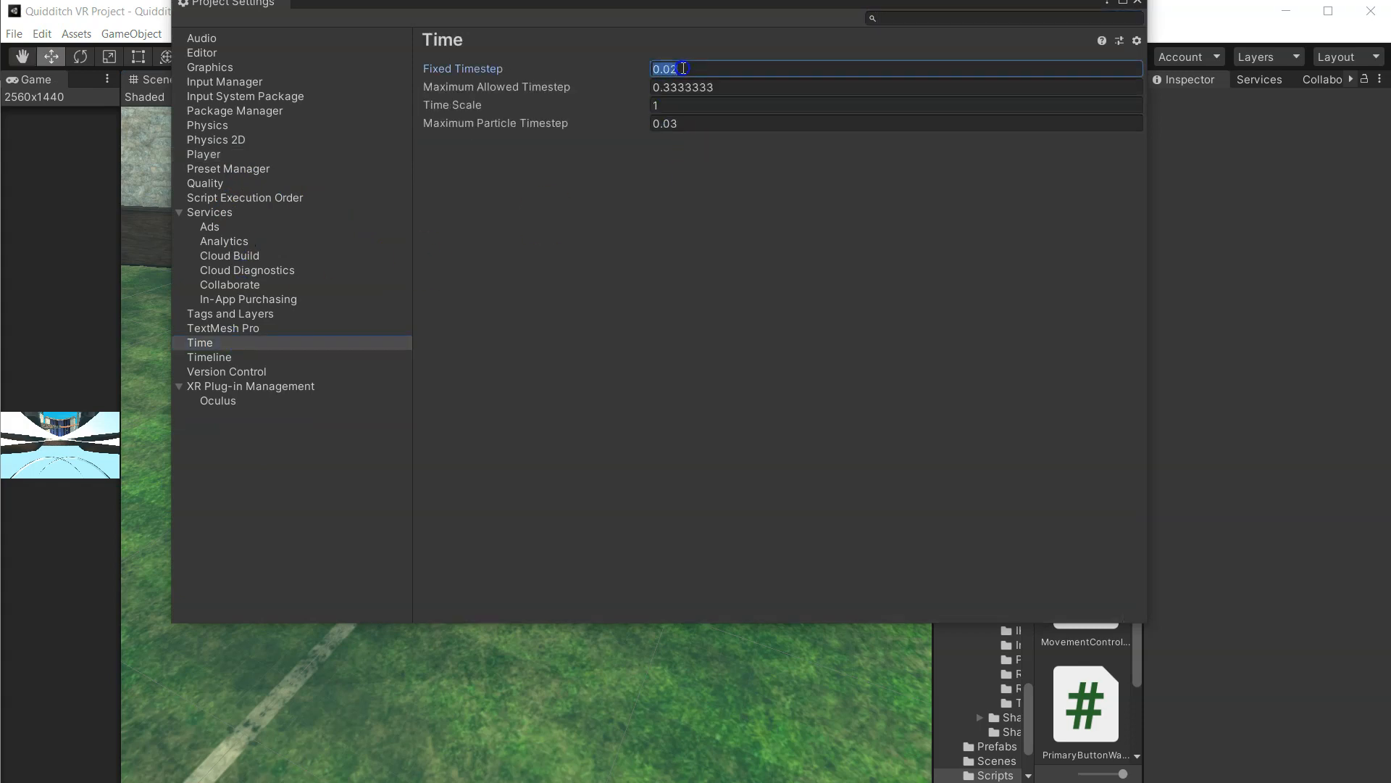
text(1/72)
key(Return)
- Move the Project Settings window fully into view, re-enter 1/72 as the Fixed Timestep and close the settings
click(745, 66)
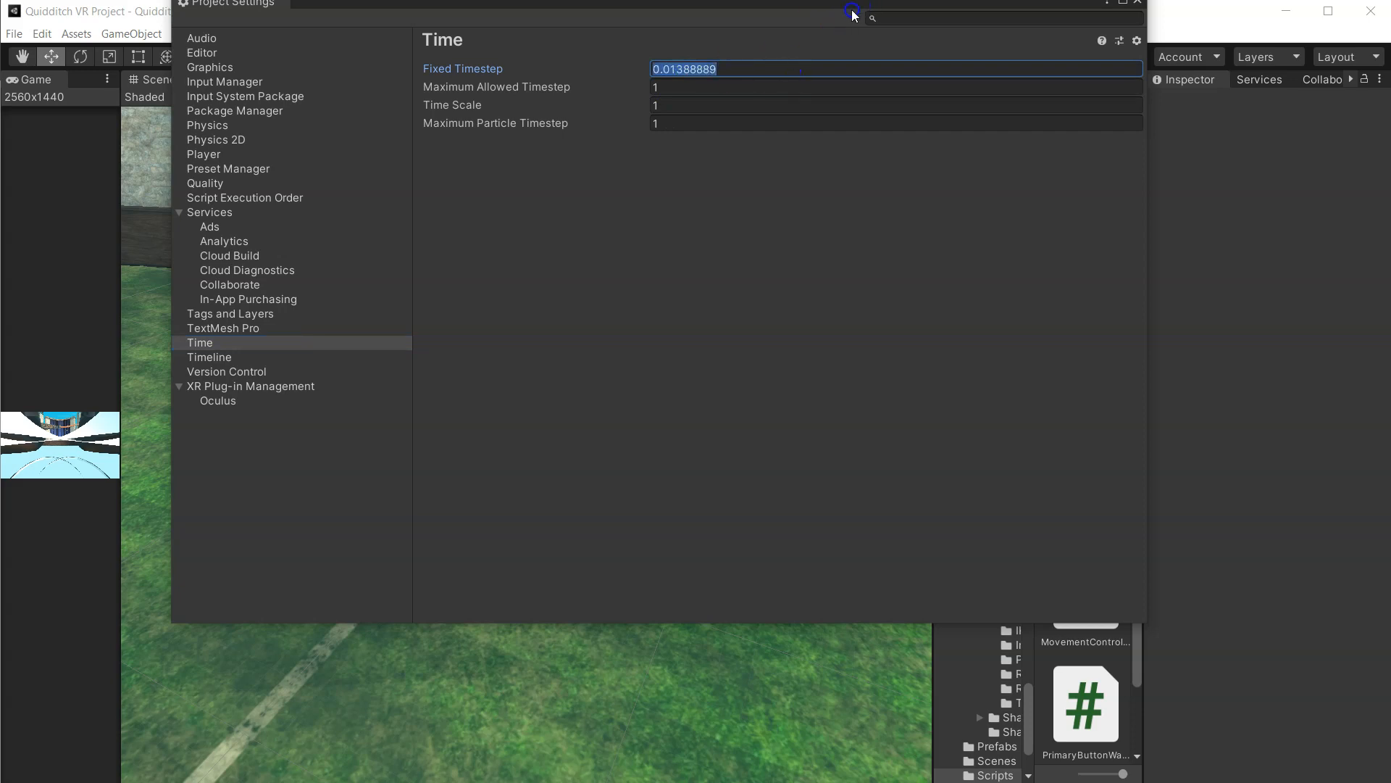
drag(801, 8, 794, 58)
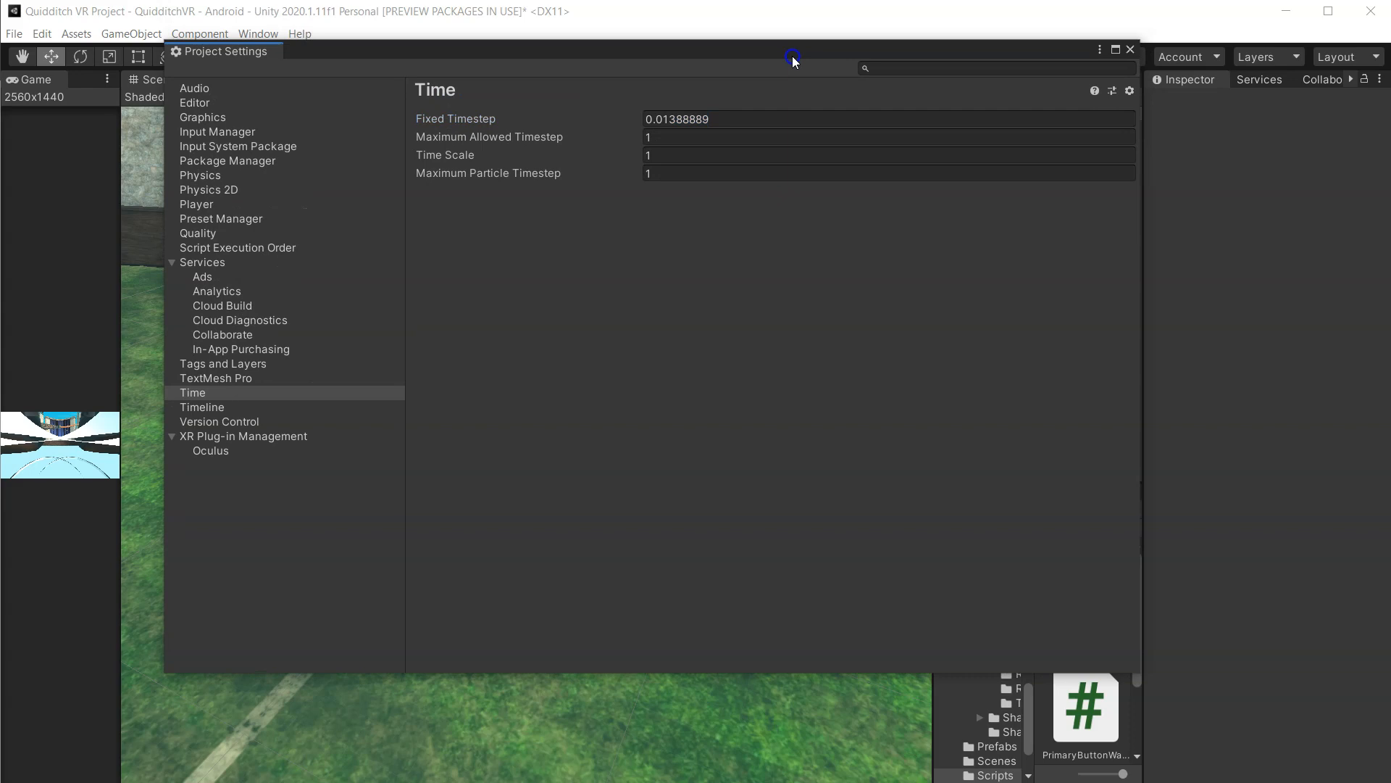
click(757, 111)
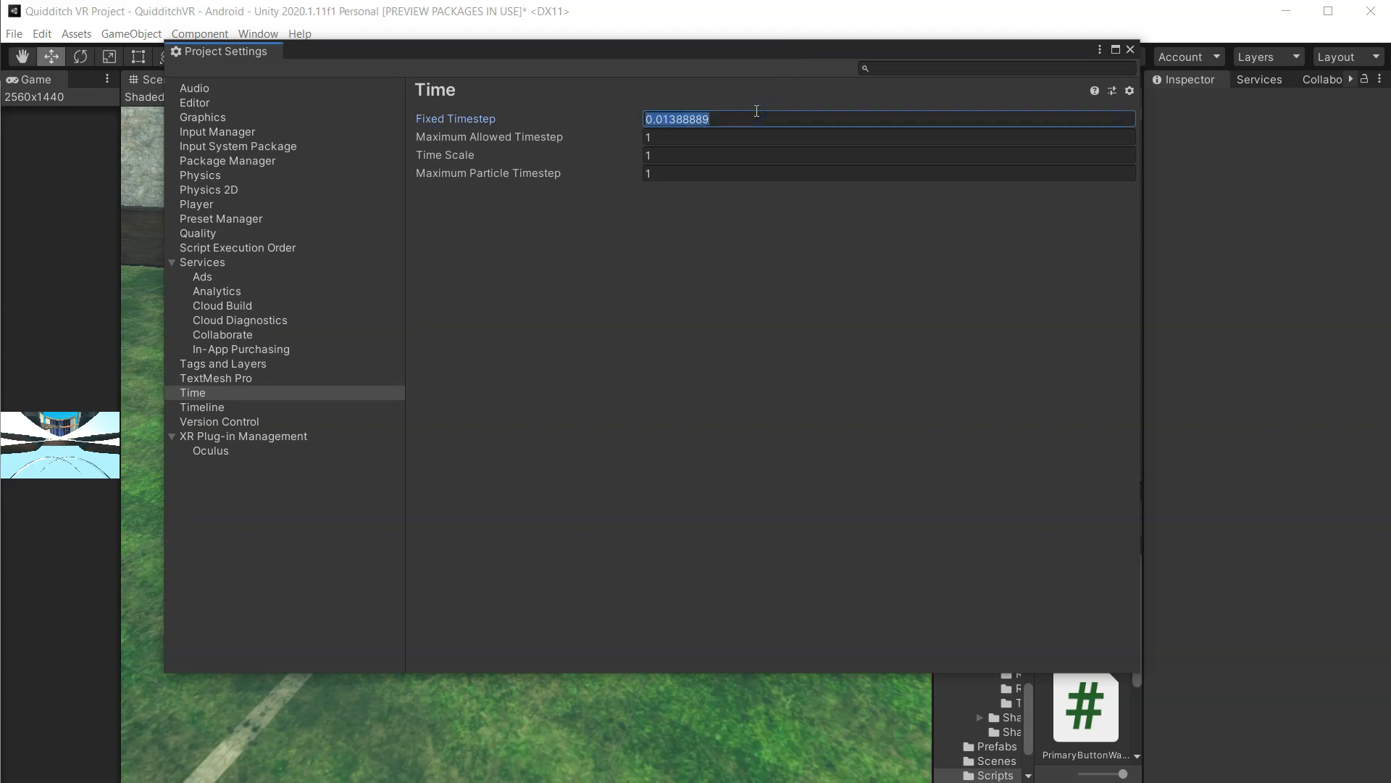
text(1/)
click(756, 111)
text(1/72)
key(Return)
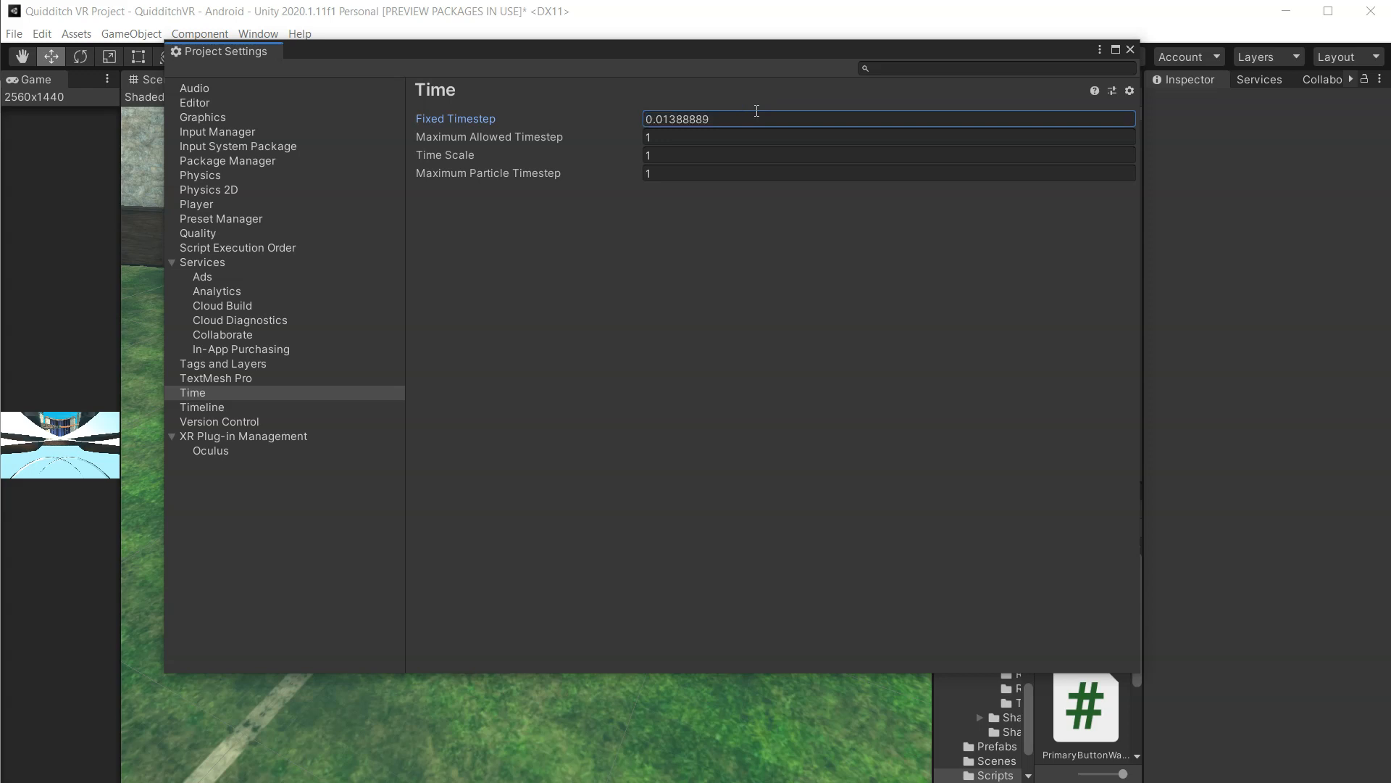
click(1130, 49)
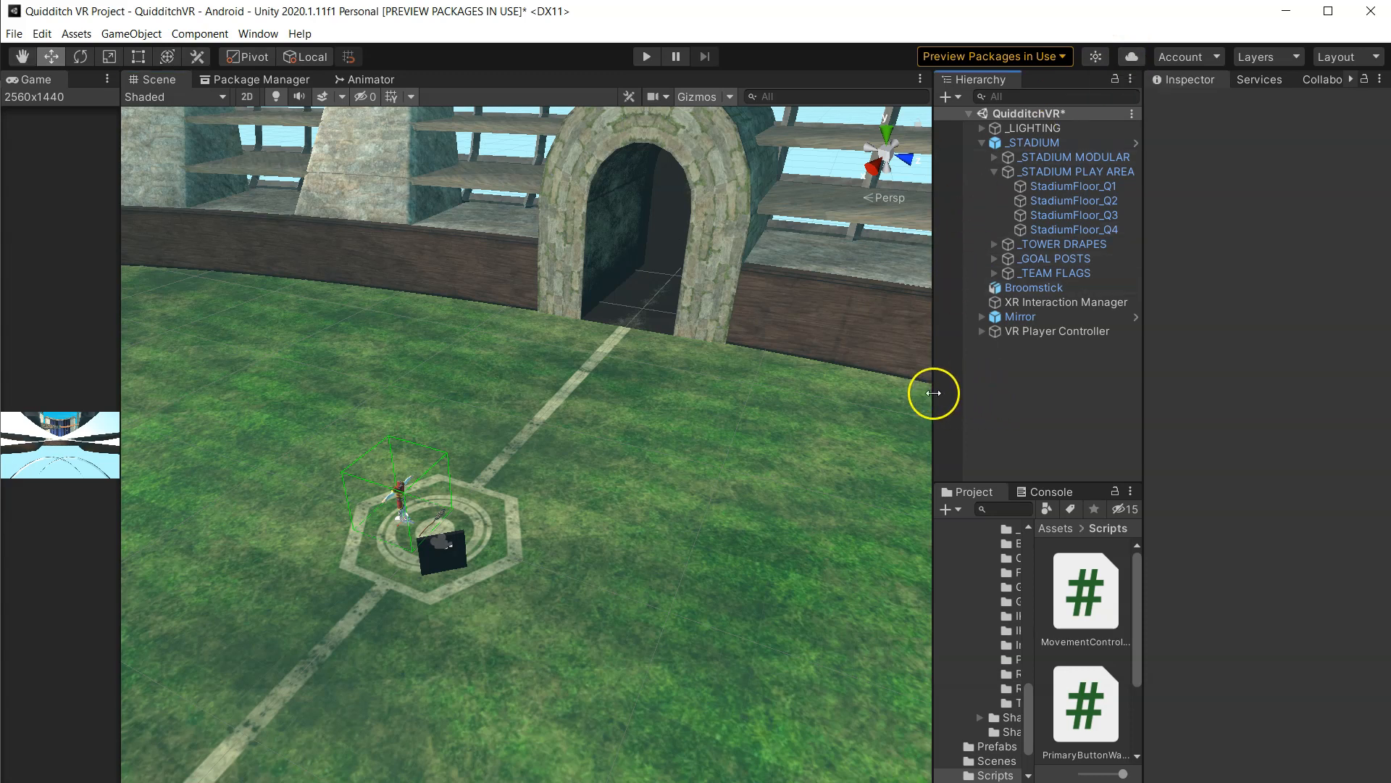
- Save the QuidditchVR scene, then build the project and run it on the device
drag(927, 392, 834, 369)
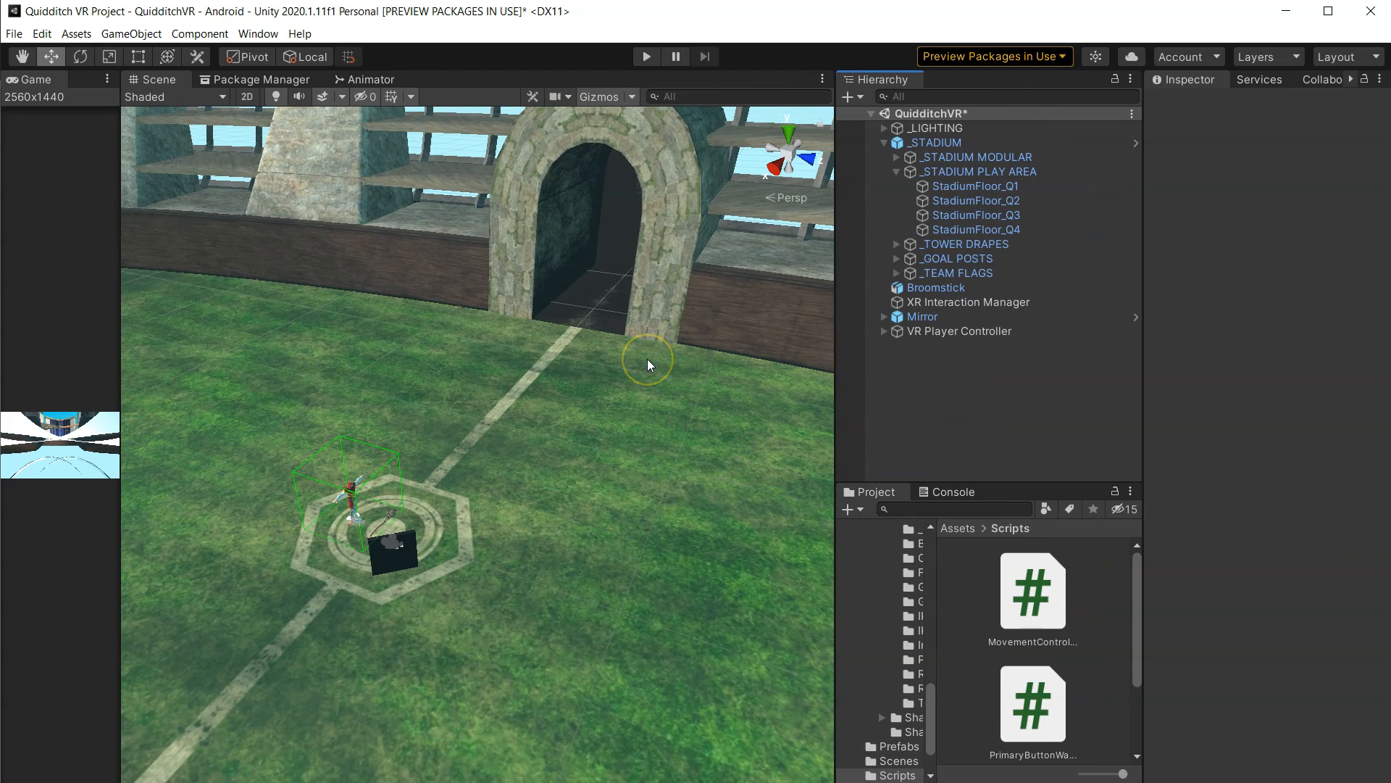
click(908, 113)
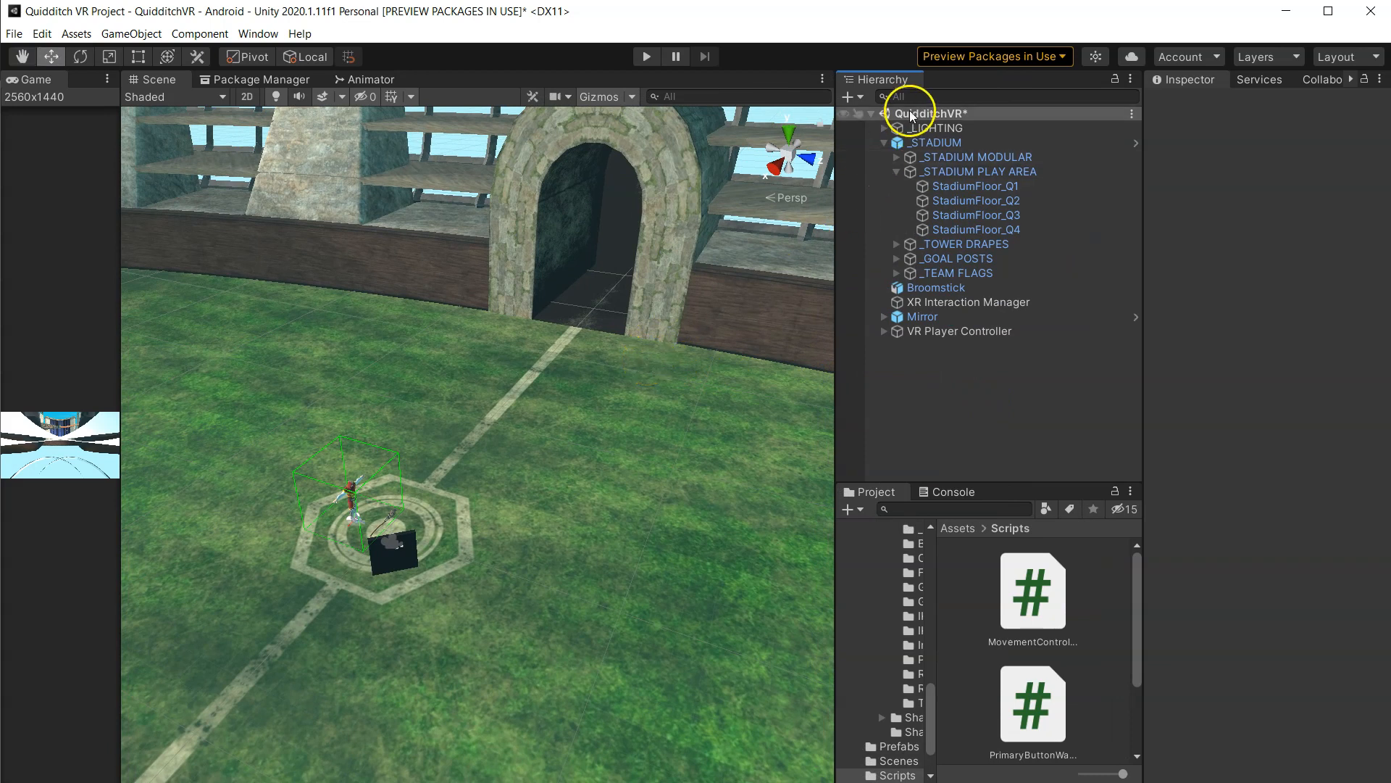
right_click(910, 113)
click(964, 146)
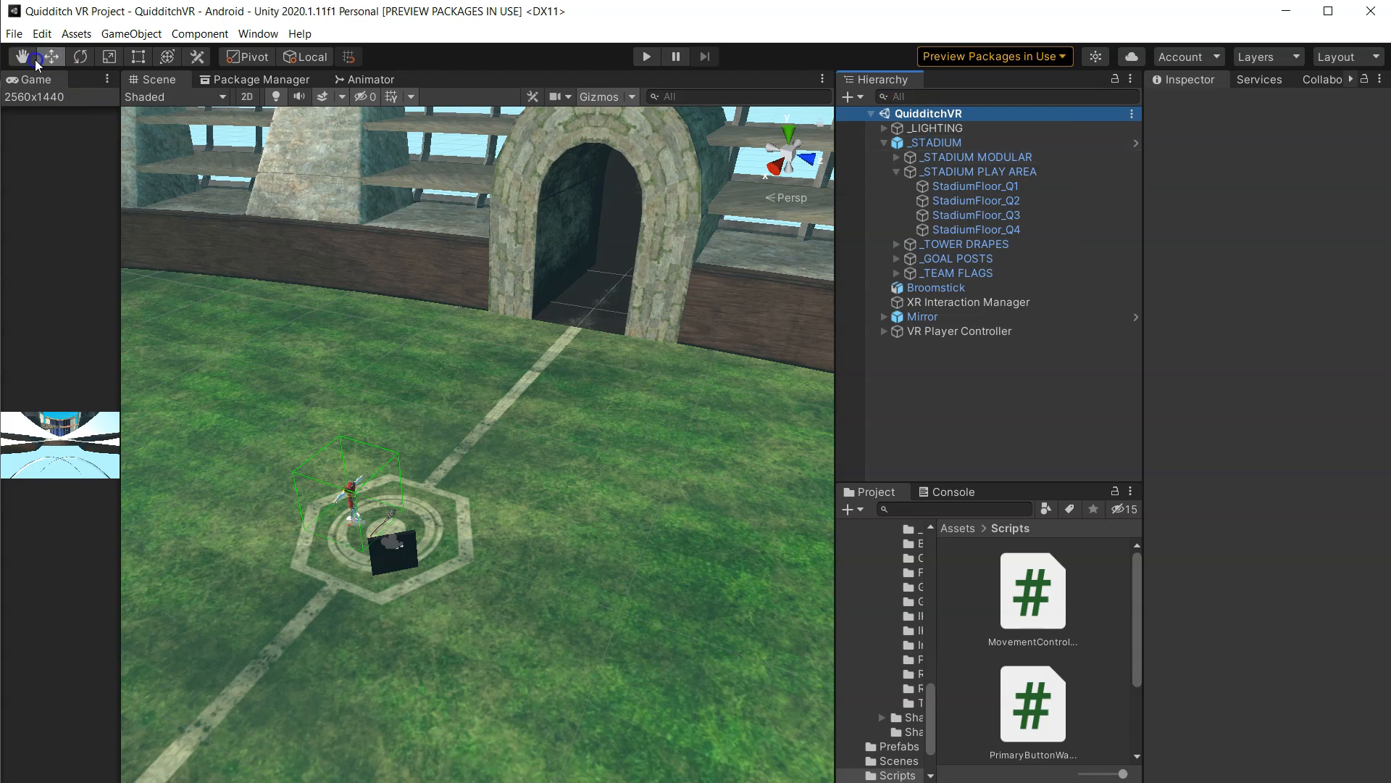
click(15, 34)
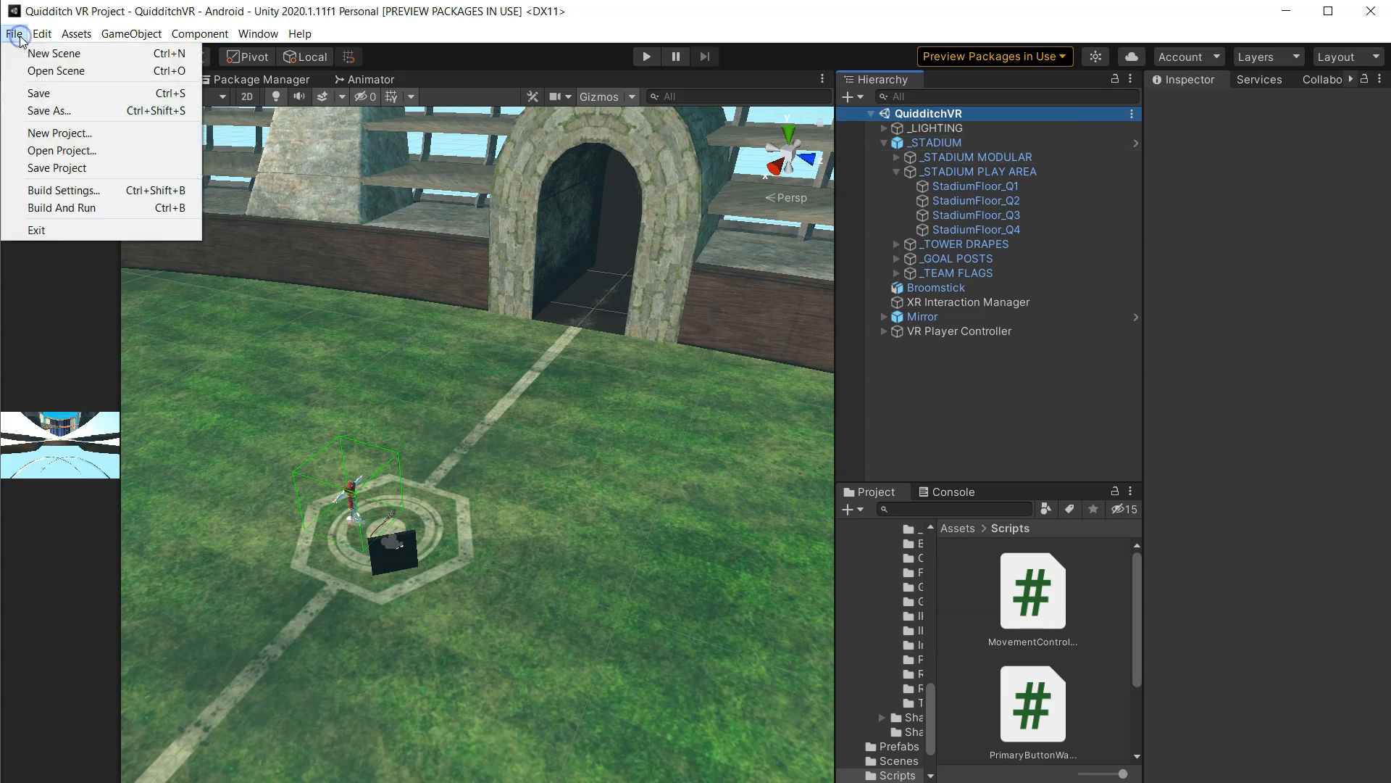
click(98, 209)
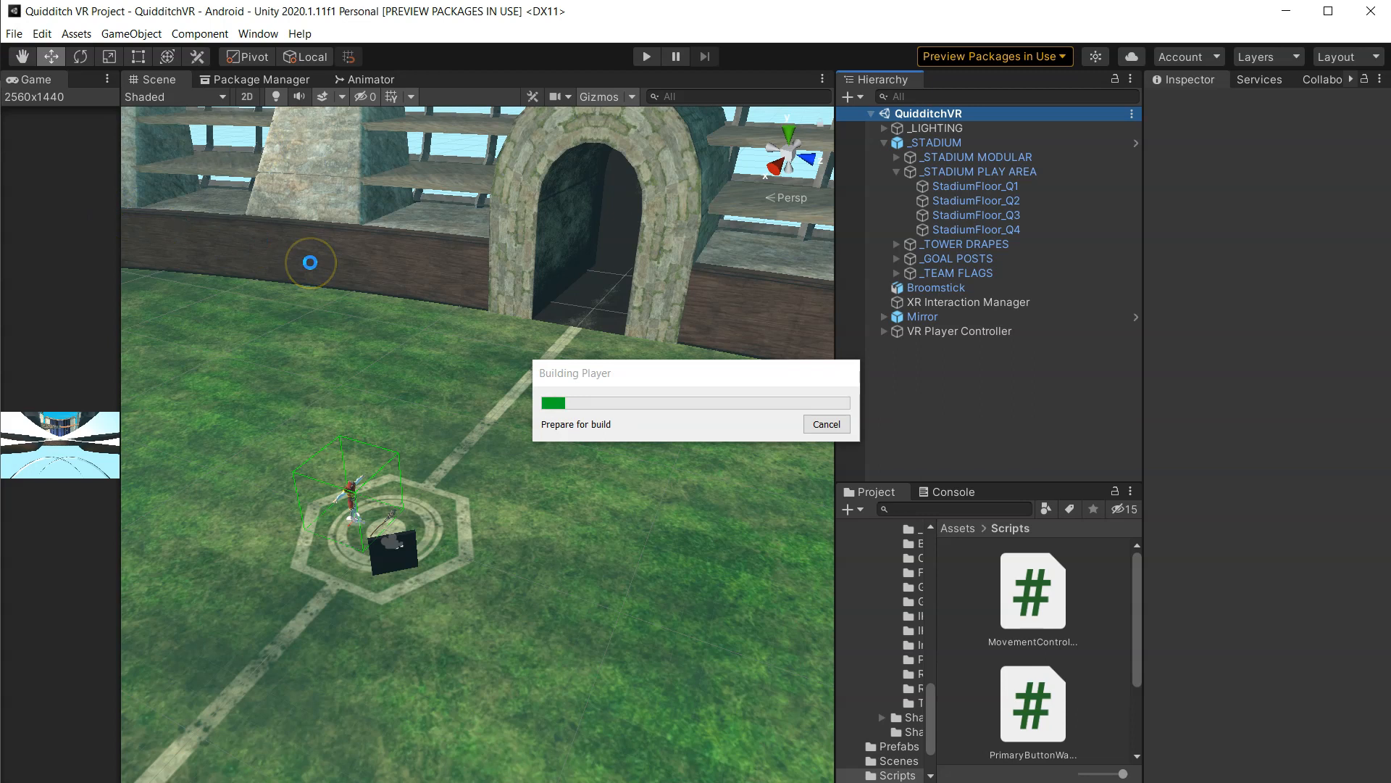